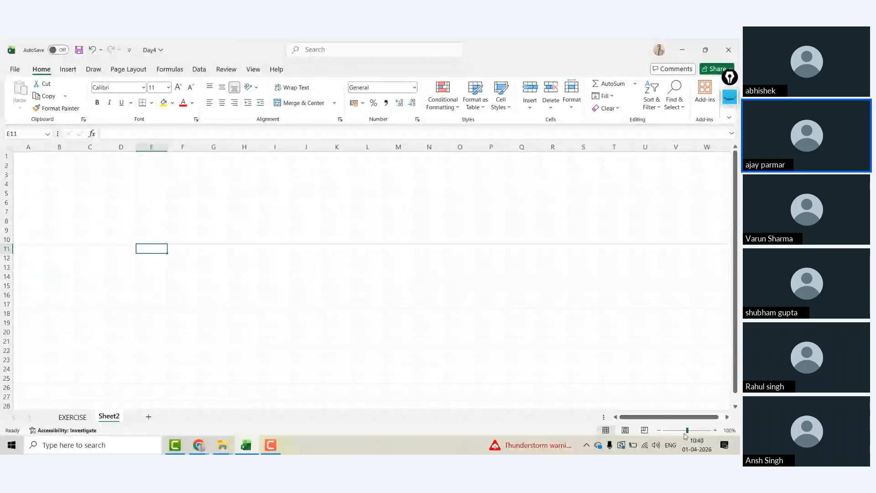
Step: Zoom in on the workbook and clear the meeting notices off the screen
{"action": "left_click", "coordinate": [716, 430]}
{"action": "left_click", "coordinate": [716, 430]}
{"action": "left_click", "coordinate": [716, 430]}
{"action": "left_click", "coordinate": [716, 430]}
{"action": "left_click", "coordinate": [715, 430]}
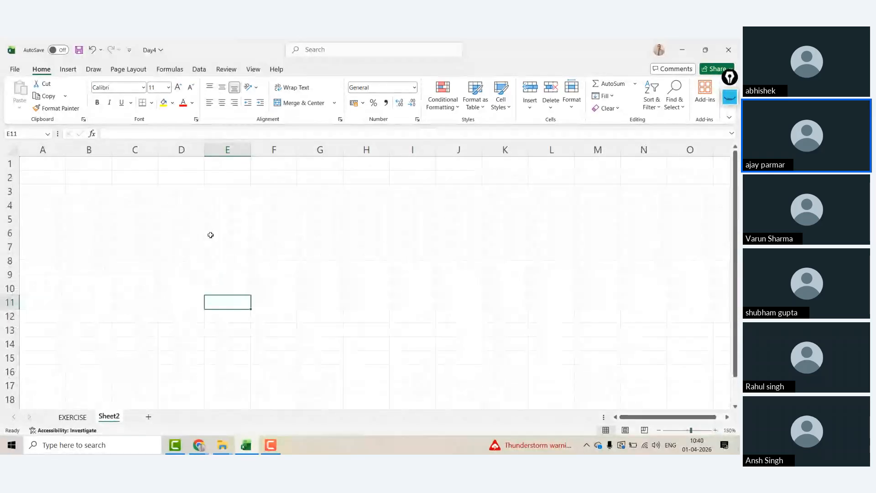
{"action": "left_click", "coordinate": [49, 165]}
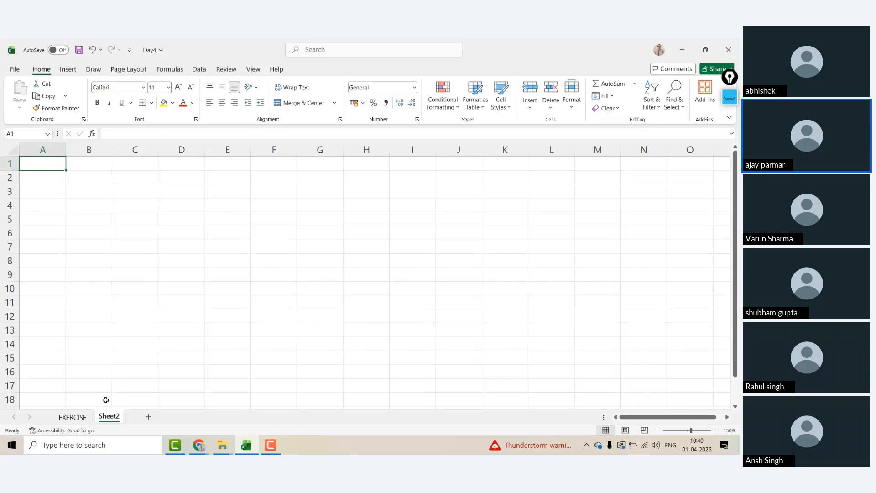
{"action": "mouse_move", "coordinate": [204, 445]}
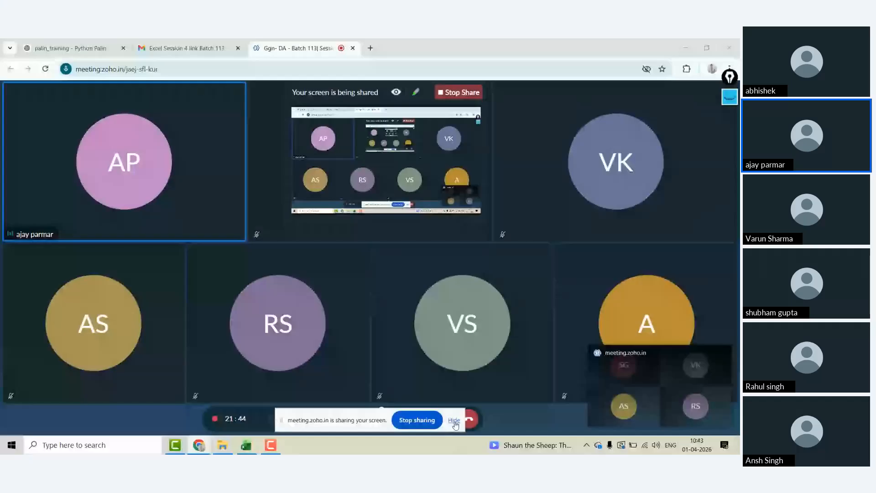
{"action": "left_click", "coordinate": [455, 422]}
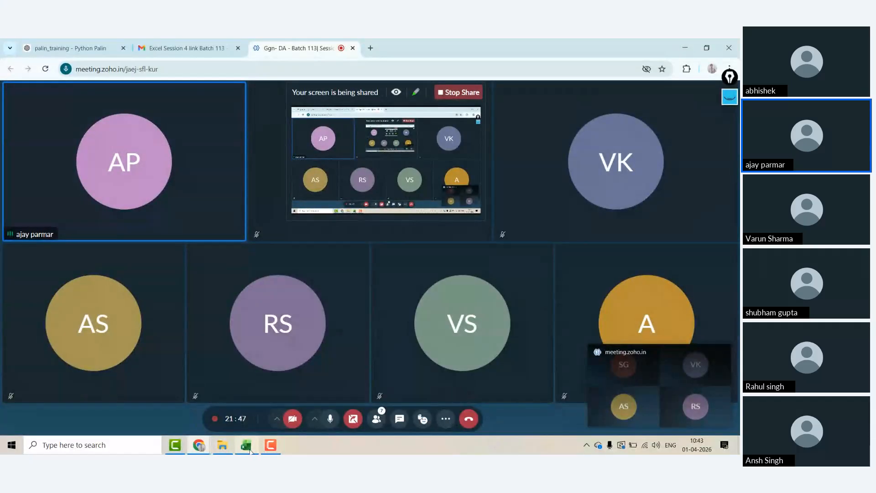
{"action": "mouse_move", "coordinate": [246, 445]}
{"action": "left_click", "coordinate": [240, 401]}
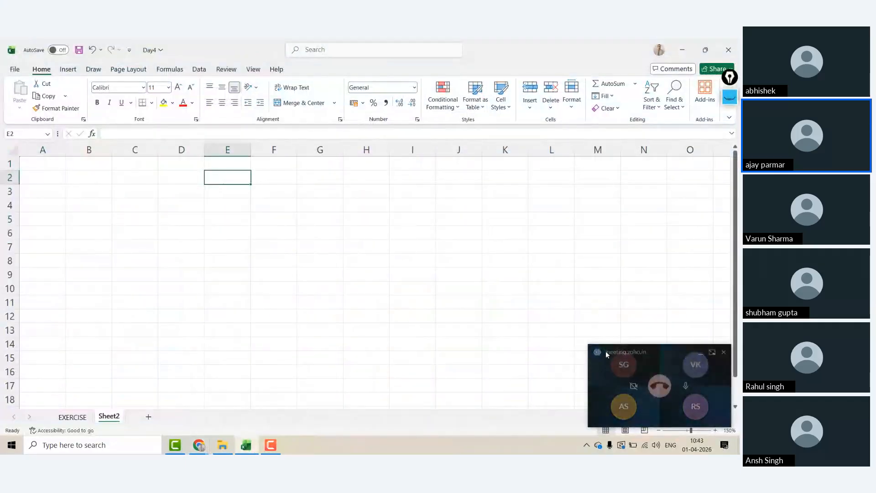
{"action": "left_click", "coordinate": [701, 358]}
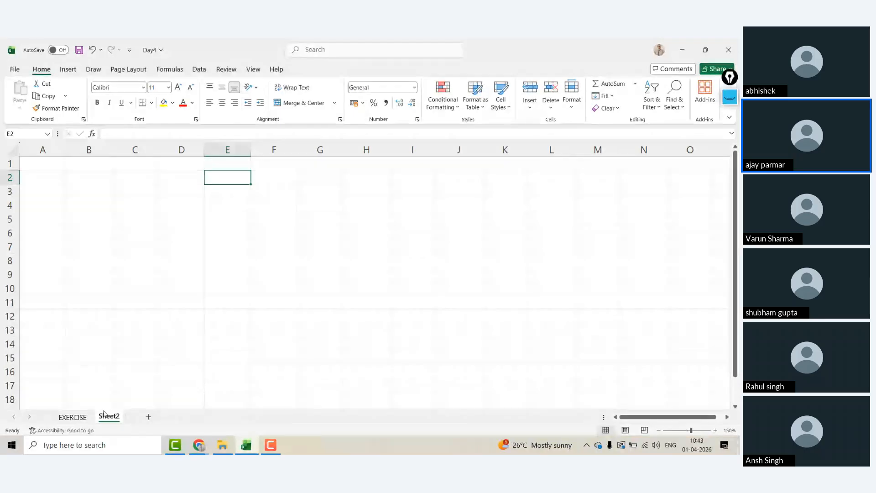
Step: Delete the TASK PANE note in G16 on the EXERCISE sheet
{"action": "left_click", "coordinate": [72, 416]}
{"action": "left_click", "coordinate": [66, 164]}
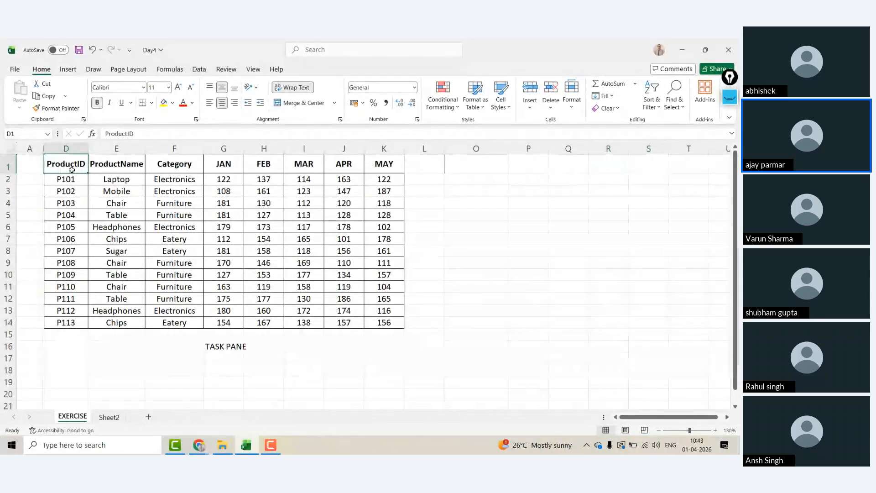
{"action": "left_click", "coordinate": [224, 346]}
{"action": "key", "text": "Delete"}
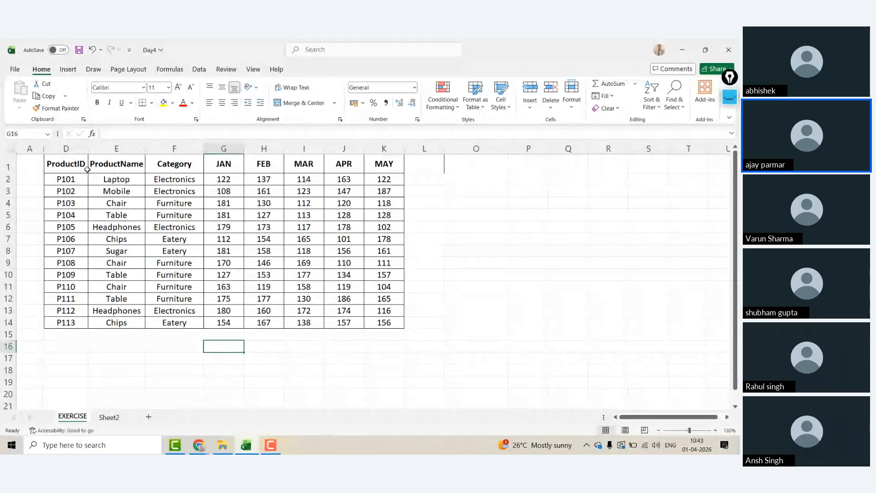
Step: Copy the ProductID column D1:D14
{"action": "left_click", "coordinate": [64, 161]}
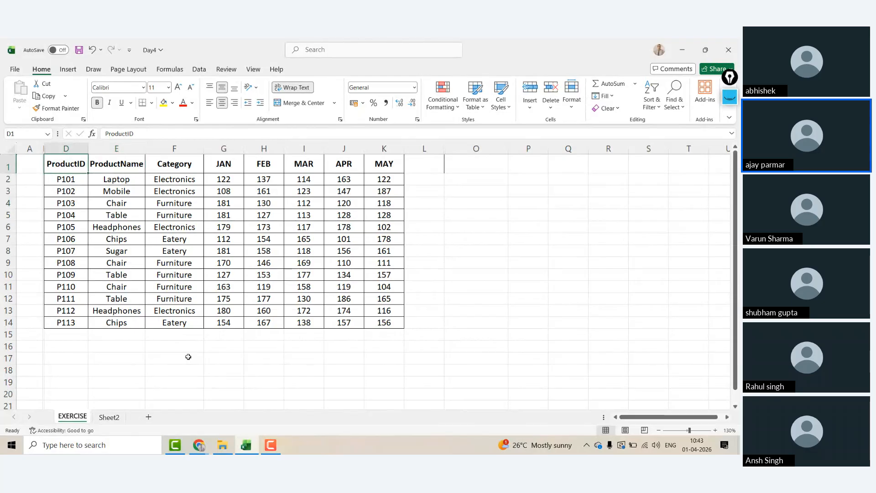
{"action": "key", "text": "ctrl+shift+Down"}
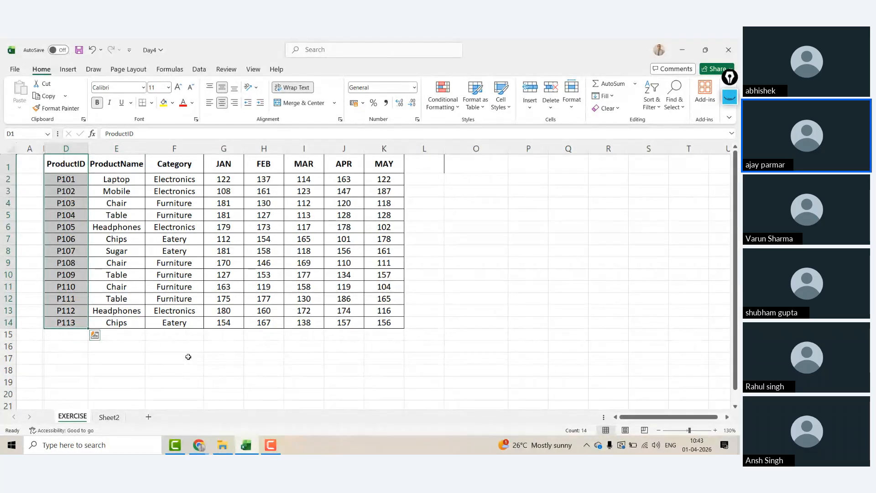
{"action": "key", "text": "ctrl+c"}
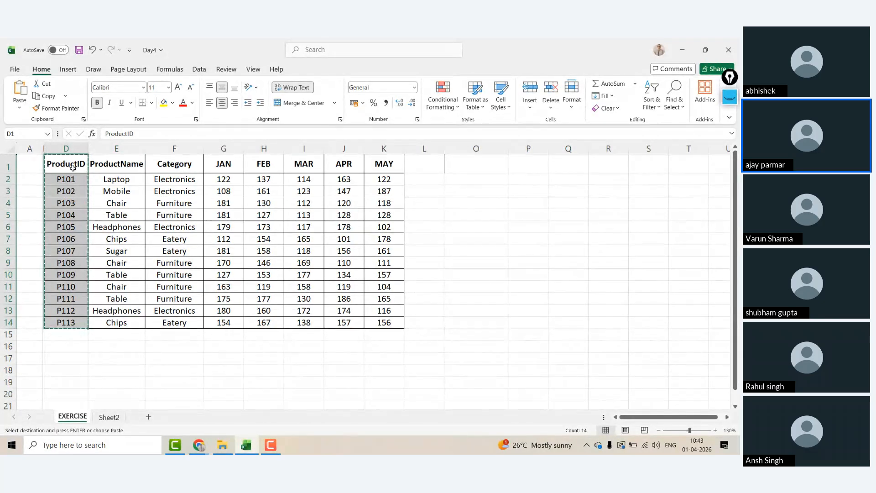
Step: Choose cell C1 on Sheet2 as the paste destination
{"action": "left_click", "coordinate": [111, 418]}
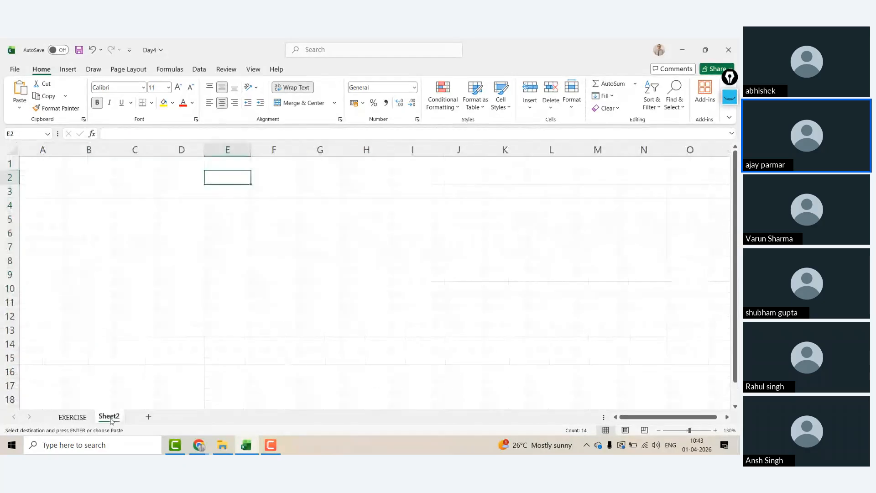
{"action": "left_click", "coordinate": [134, 168]}
{"action": "key", "text": "Right"}
{"action": "key", "text": "Right"}
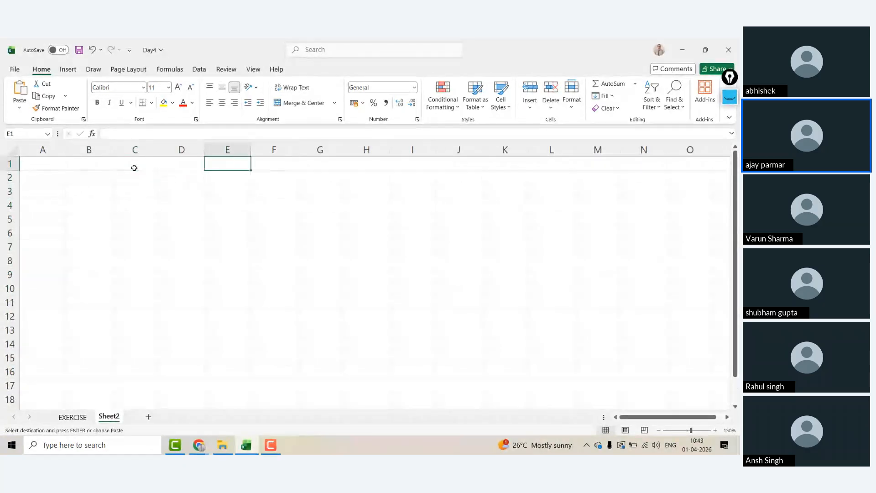
{"action": "left_click", "coordinate": [134, 168]}
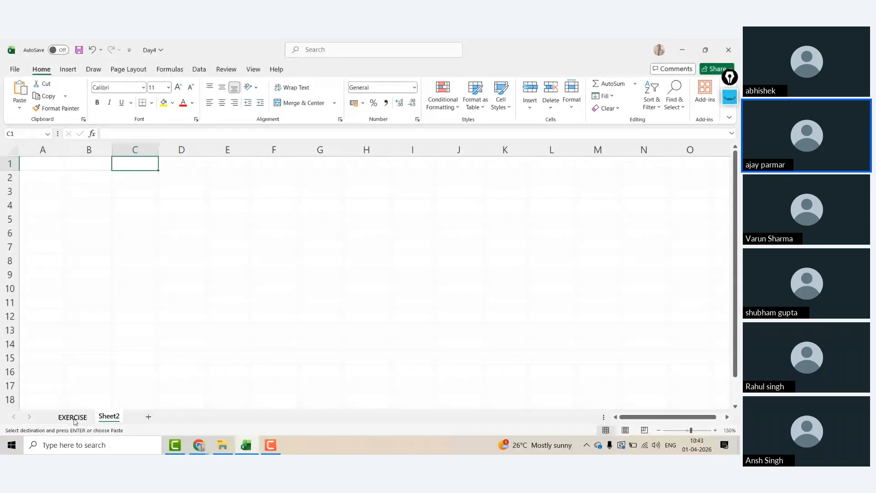
{"action": "left_click", "coordinate": [74, 417]}
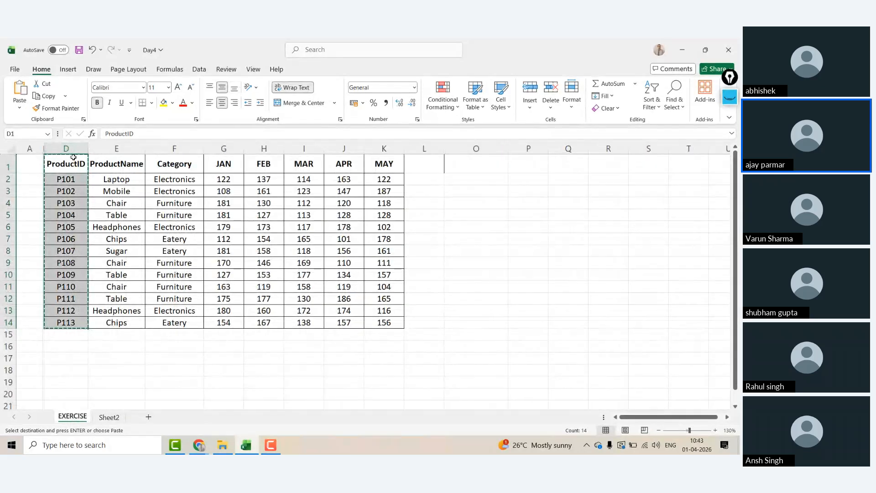
{"action": "left_click", "coordinate": [109, 417]}
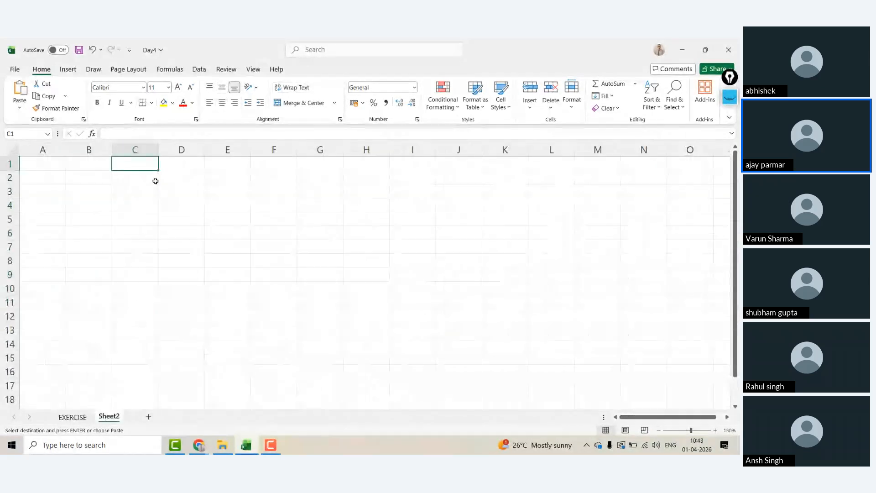
Step: Paste the ProductID list into C1 as transposed values across row 1
{"action": "key", "text": "ctrl+alt+v"}
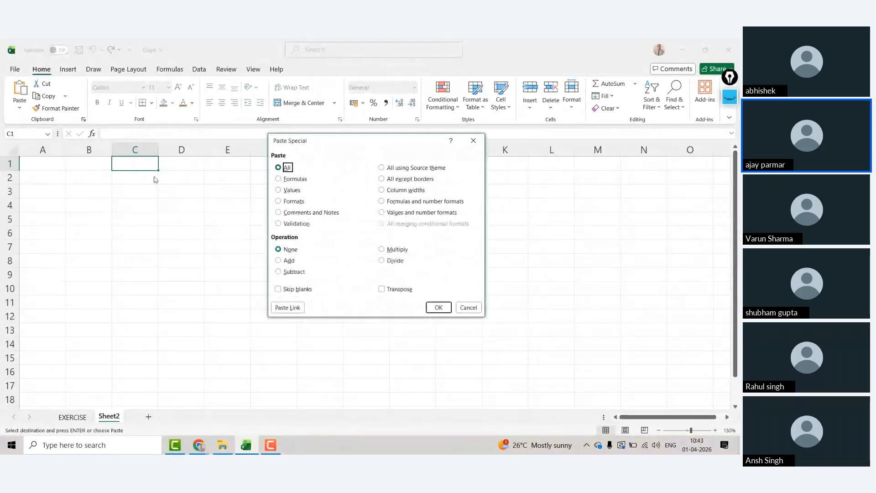
{"action": "double_click", "coordinate": [292, 192]}
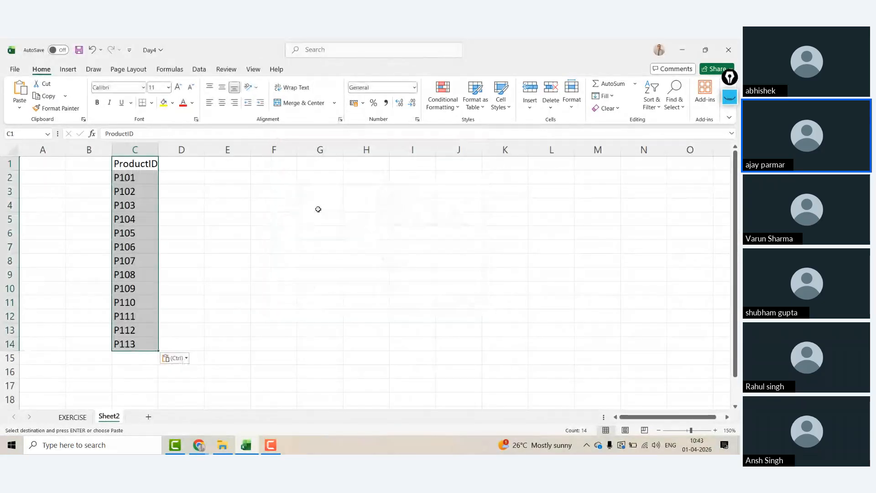
{"action": "key", "text": "ctrl+z"}
{"action": "left_click", "coordinate": [145, 164]}
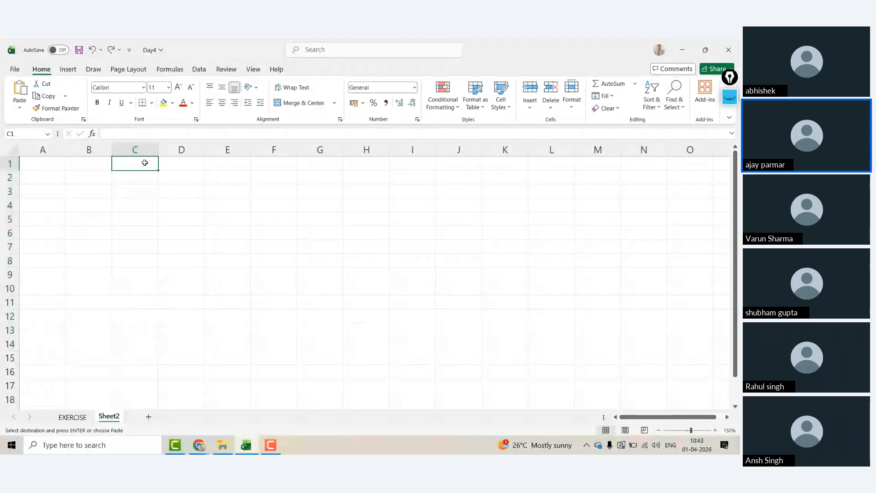
{"action": "key", "text": "ctrl+alt+v"}
{"action": "left_click", "coordinate": [291, 190]}
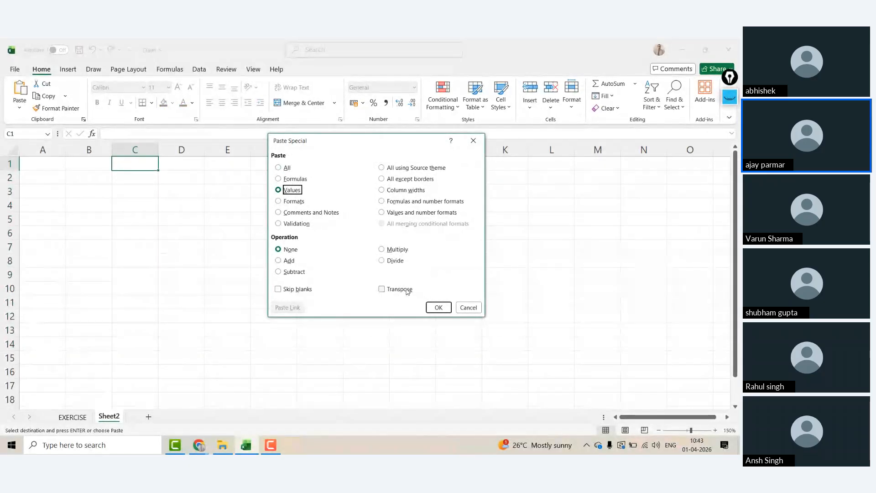
{"action": "left_click", "coordinate": [391, 291]}
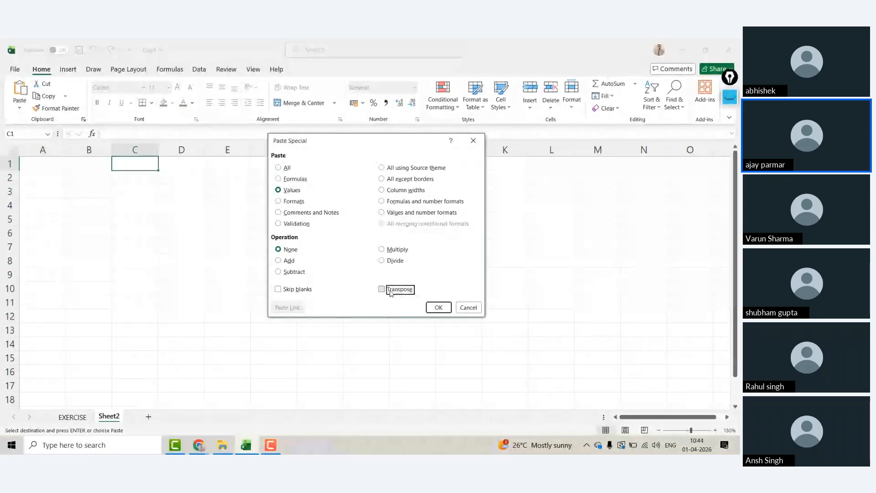
{"action": "left_click", "coordinate": [391, 291]}
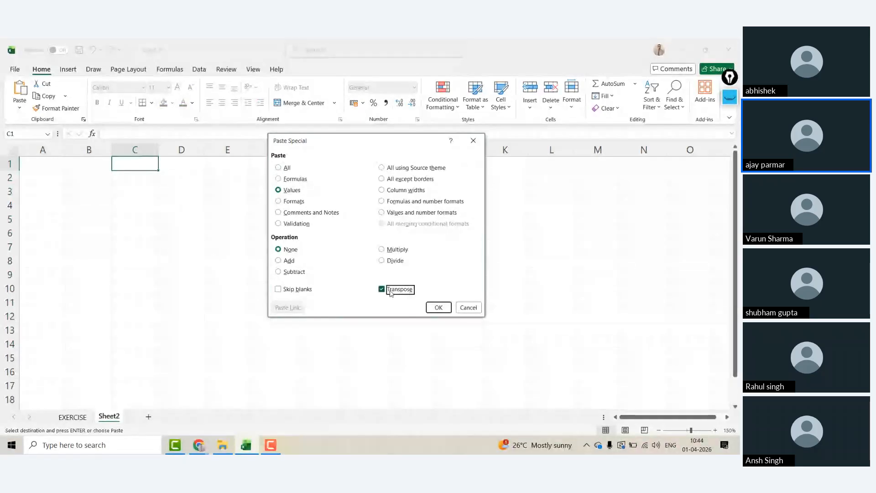
{"action": "key", "text": "Return"}
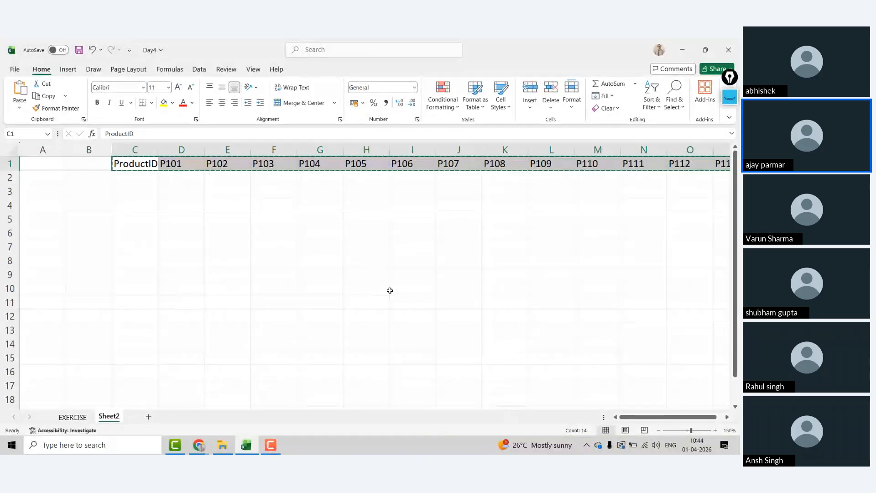
Step: Re-paste the transposed row so it starts at B1
{"action": "key", "text": "Left"}
{"action": "key", "text": "ctrl+v"}
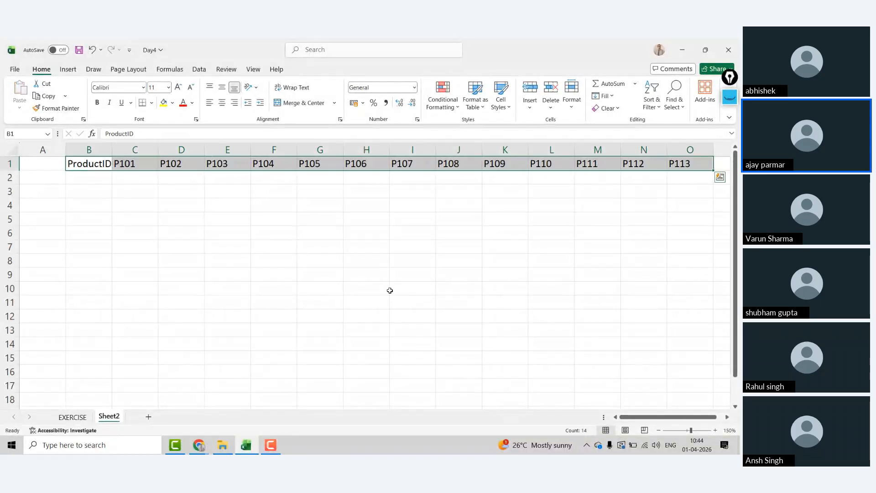
{"action": "key", "text": "Right"}
{"action": "left_click", "coordinate": [73, 417]}
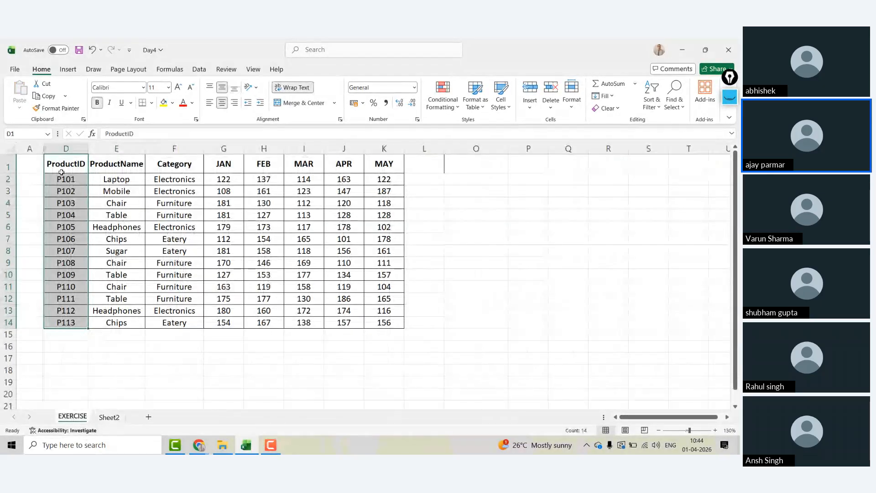
Step: Copy the whole product table D1:K14 on the EXERCISE sheet
{"action": "left_click_drag", "start_coordinate": [66, 164], "coordinate": [384, 164]}
{"action": "key", "text": "ctrl+shift+Down"}
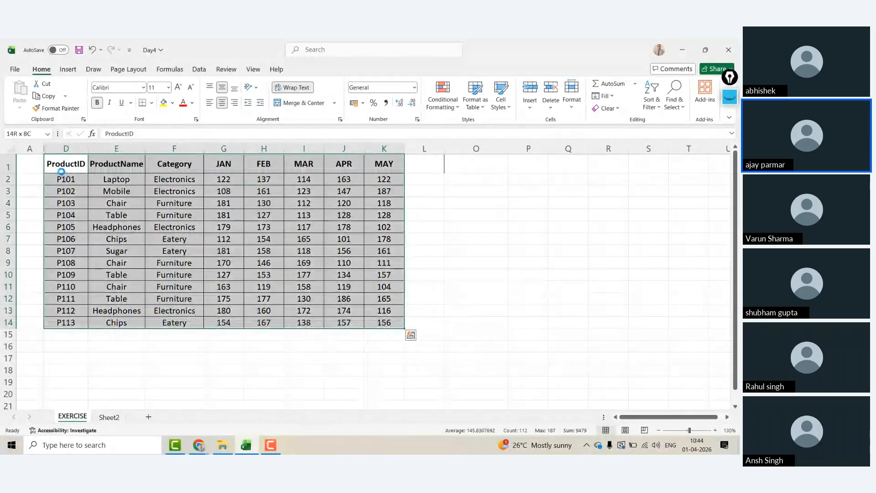
{"action": "key", "text": "ctrl+c"}
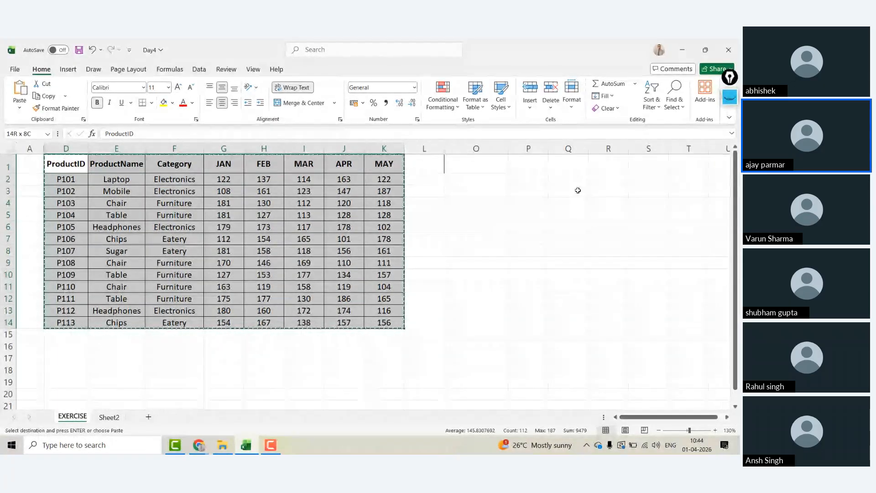
Step: On a new sheet, paste the table at D4 as transposed, centred values with column D widened
{"action": "left_click", "coordinate": [148, 417]}
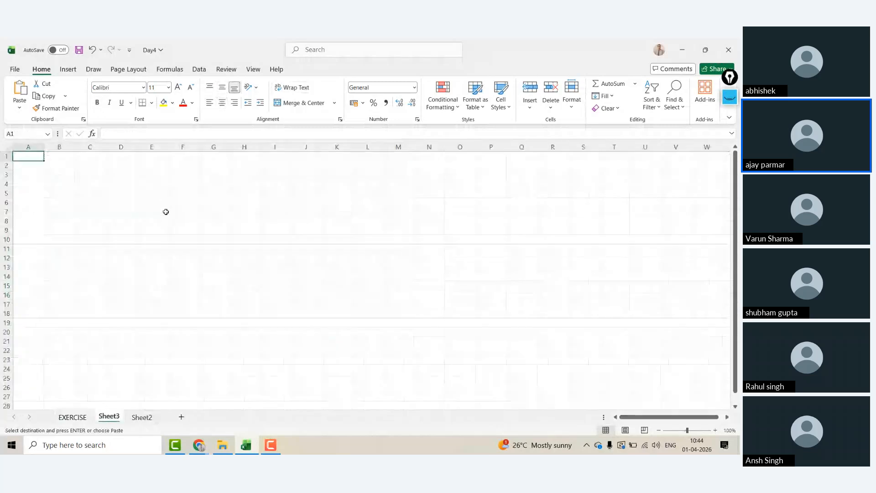
{"action": "left_click", "coordinate": [119, 183]}
{"action": "key", "text": "ctrl+alt+v"}
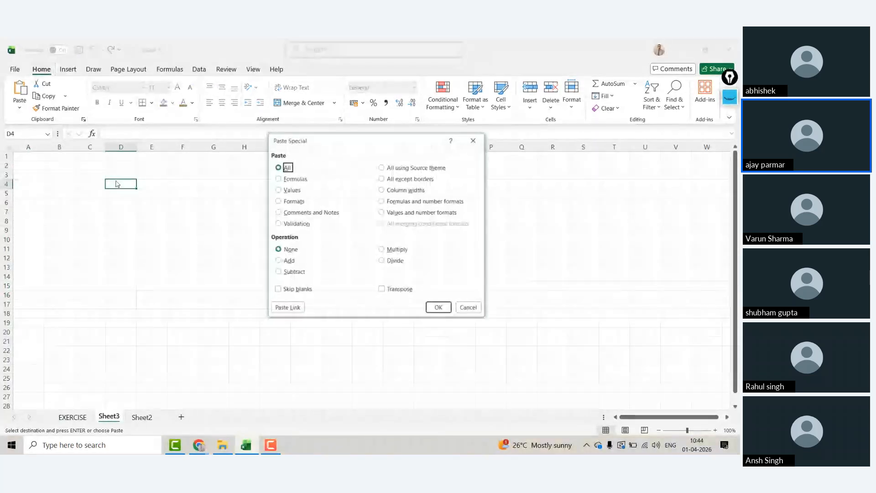
{"action": "left_click", "coordinate": [291, 190]}
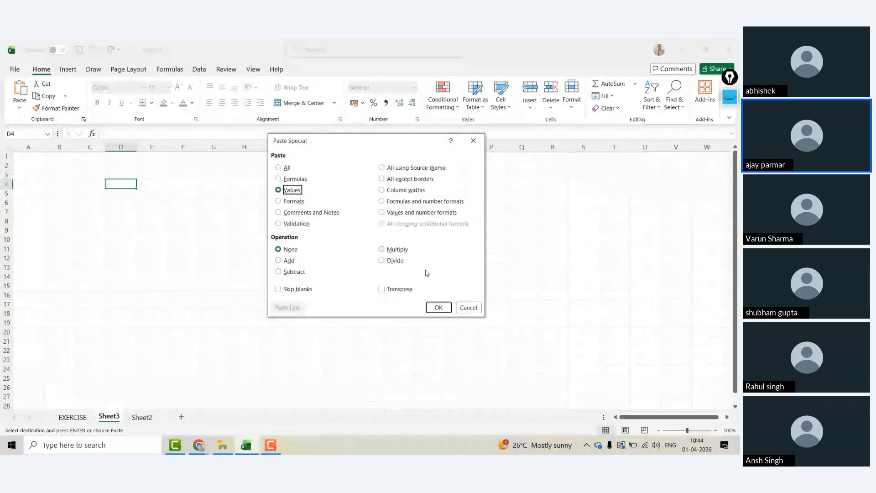
{"action": "left_click", "coordinate": [400, 290]}
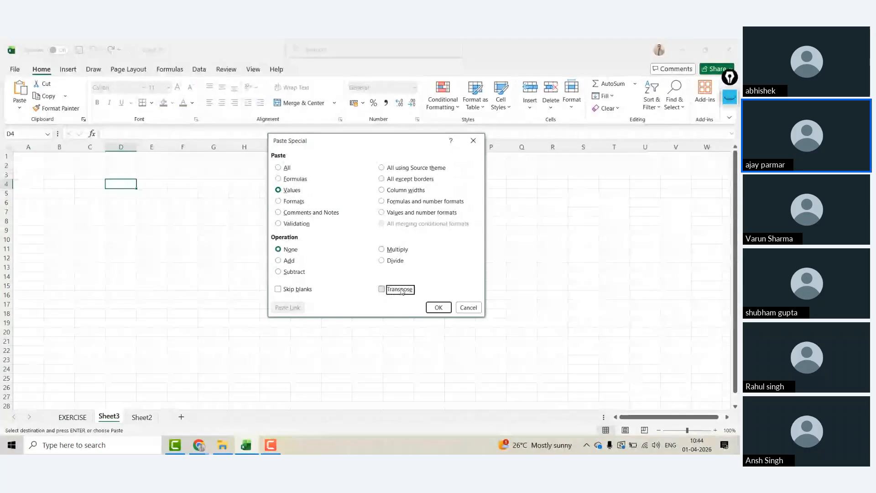
{"action": "left_click", "coordinate": [438, 307]}
{"action": "left_click", "coordinate": [222, 103]}
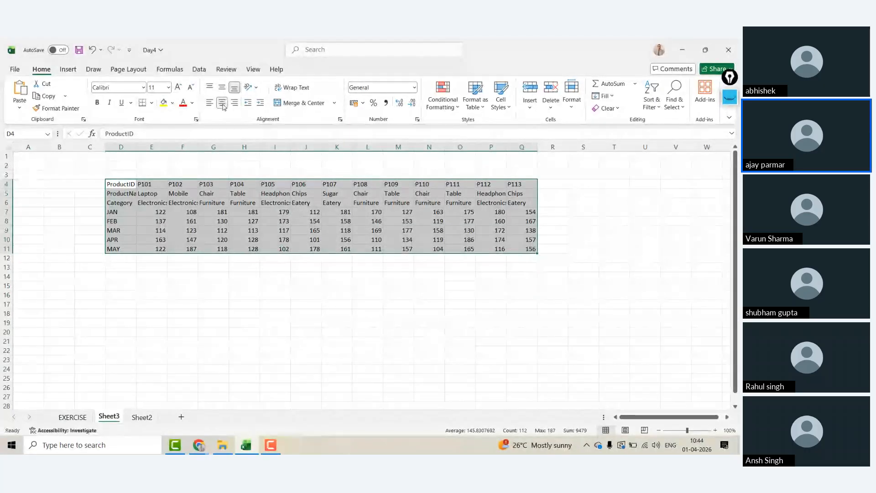
{"action": "double_click", "coordinate": [136, 148]}
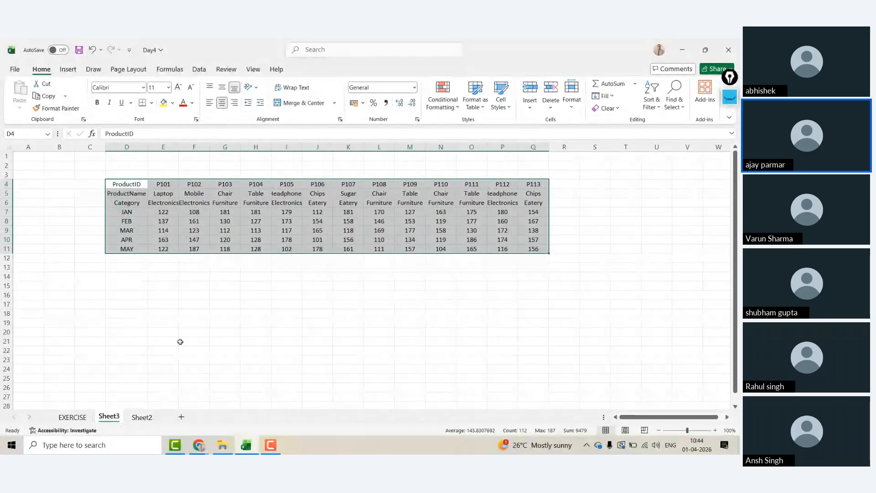
Step: Rename Sheet3 to 'hlookup'
{"action": "double_click", "coordinate": [110, 422]}
{"action": "type", "text": "hl"}
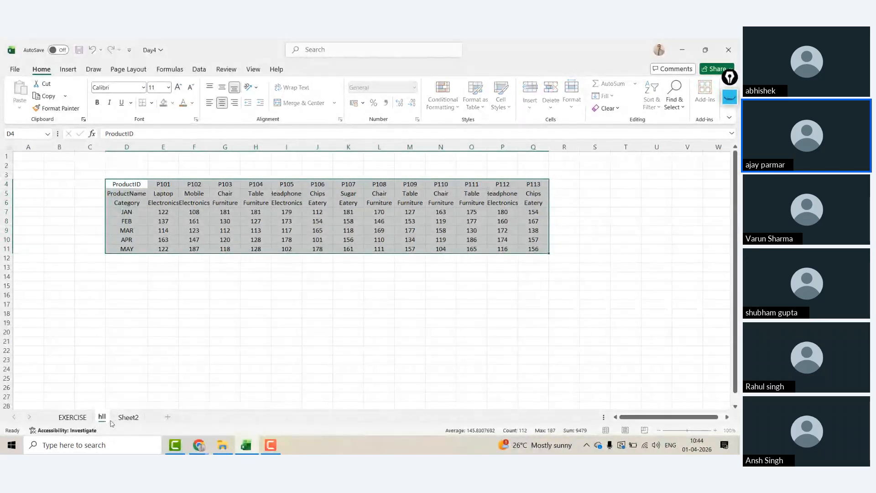
{"action": "type", "text": "ookup"}
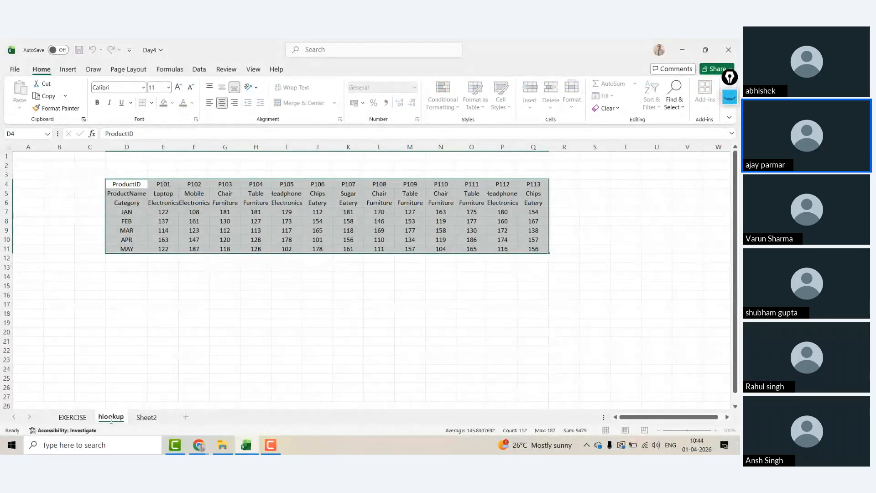
{"action": "key", "text": "Return"}
{"action": "key", "text": "ctrl+Home"}
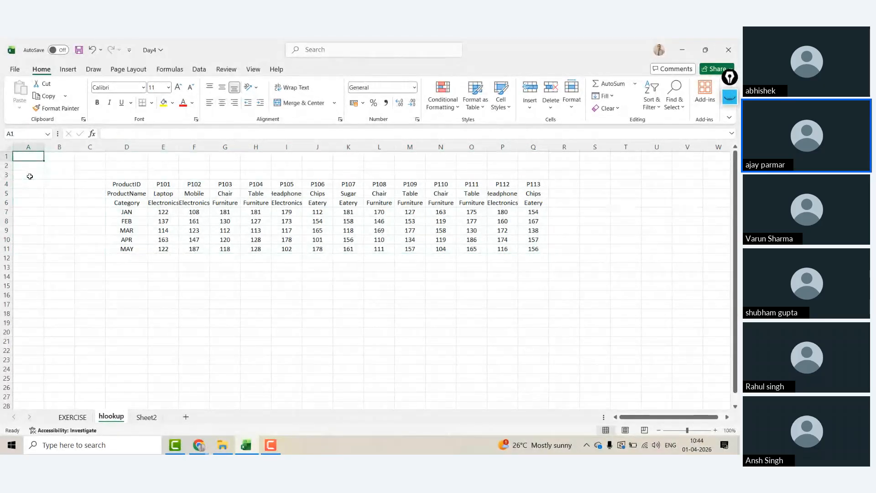
Step: Rename Sheet2 to 'comment'
{"action": "left_click", "coordinate": [146, 417]}
{"action": "double_click", "coordinate": [145, 417]}
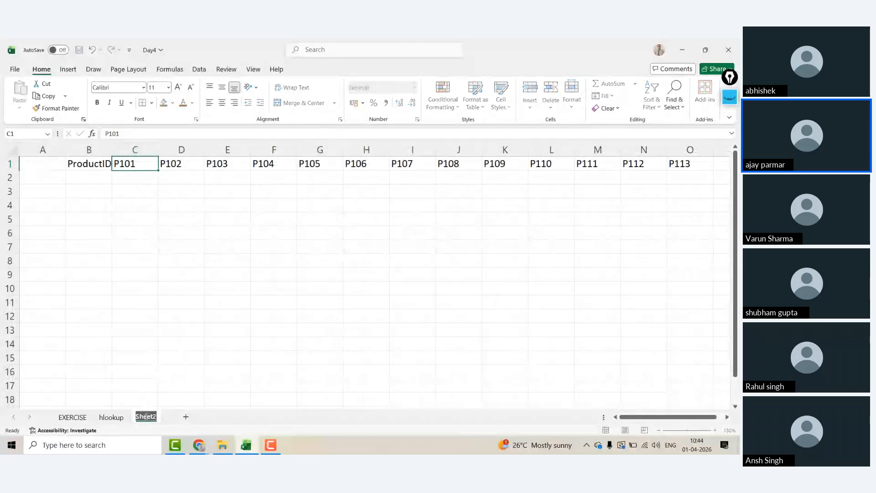
{"action": "type", "text": "commentset2"}
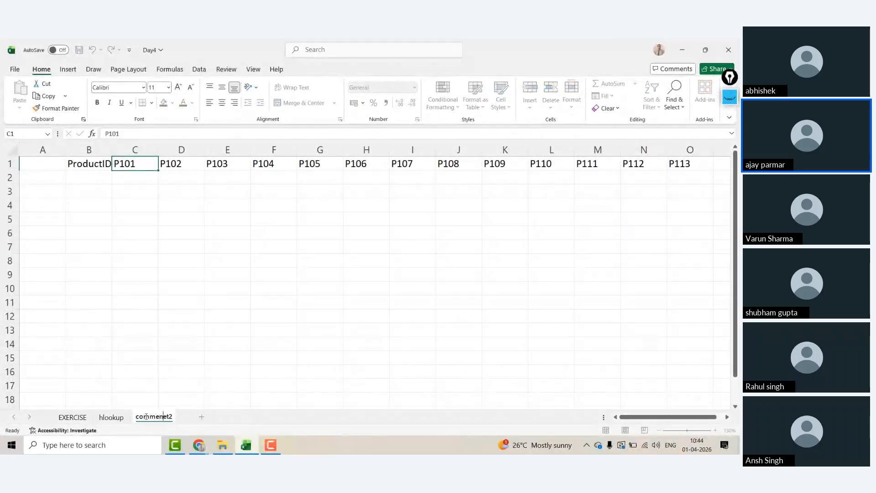
{"action": "key", "text": "BackSpace"}
{"action": "key", "text": "Return"}
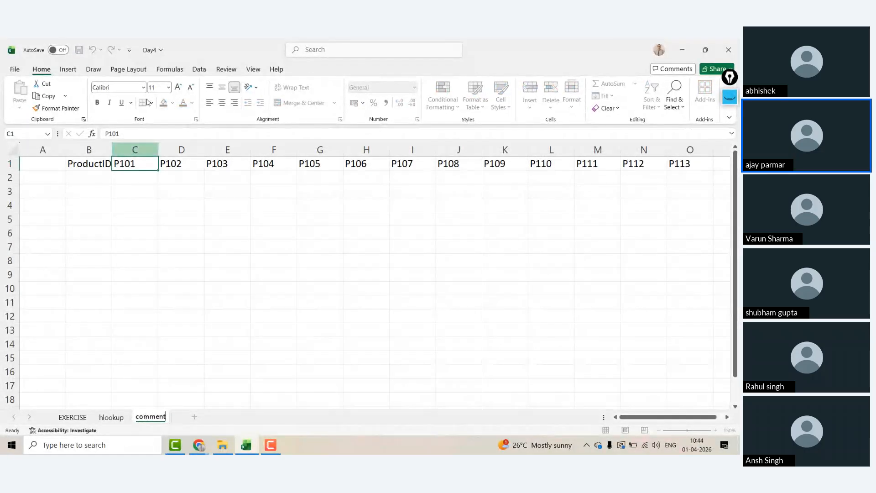
Step: Clear the sheet and type pastevalues, values, format and transpose down column A
{"action": "left_click", "coordinate": [12, 149]}
{"action": "key", "text": "Delete"}
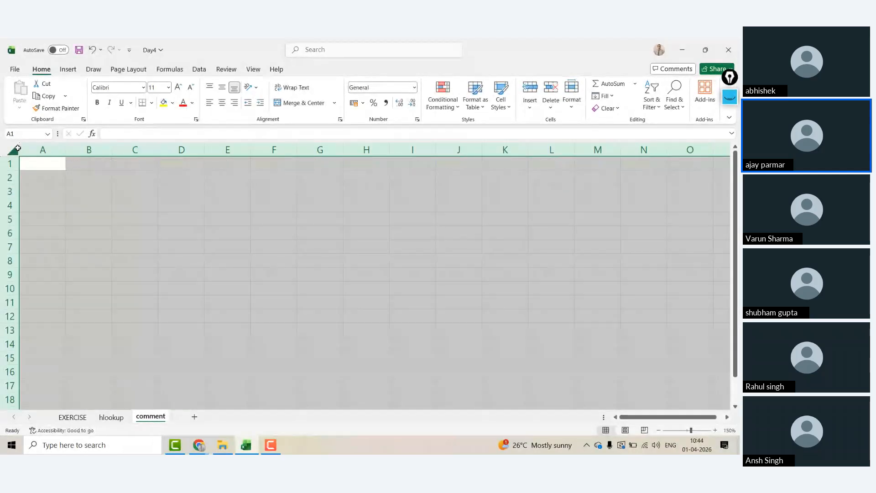
{"action": "left_click", "coordinate": [42, 163]}
{"action": "type", "text": "paste"}
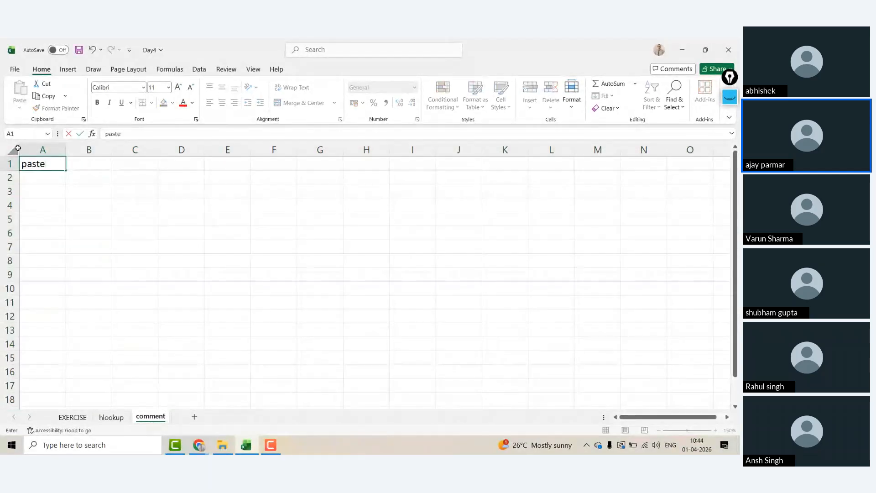
{"action": "type", "text": "values"}
{"action": "key", "text": "Return"}
{"action": "key", "text": "Return"}
{"action": "type", "text": "valu"}
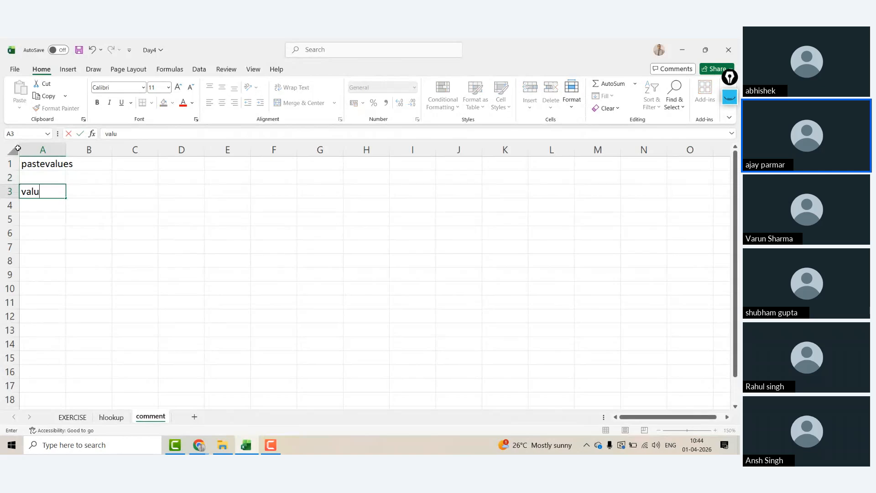
{"action": "type", "text": "es"}
{"action": "key", "text": "Return"}
{"action": "type", "text": "format"}
{"action": "key", "text": "Return"}
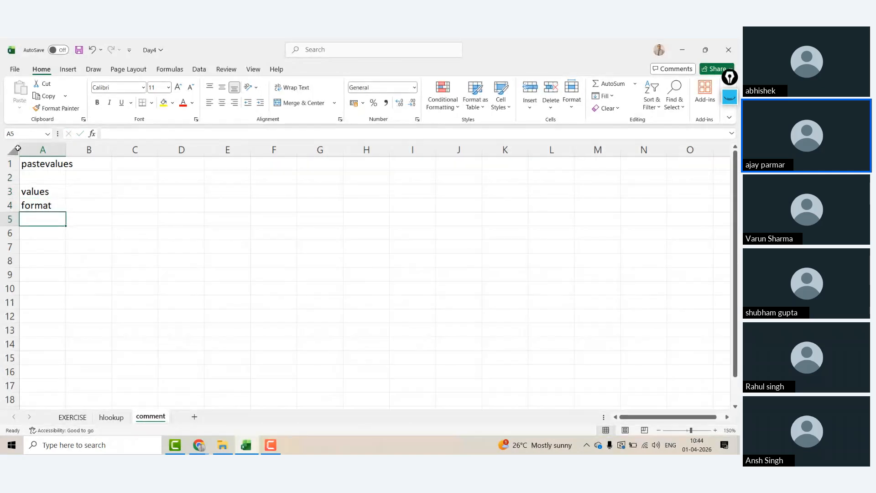
{"action": "type", "text": "transpose"}
{"action": "key", "text": "Return"}
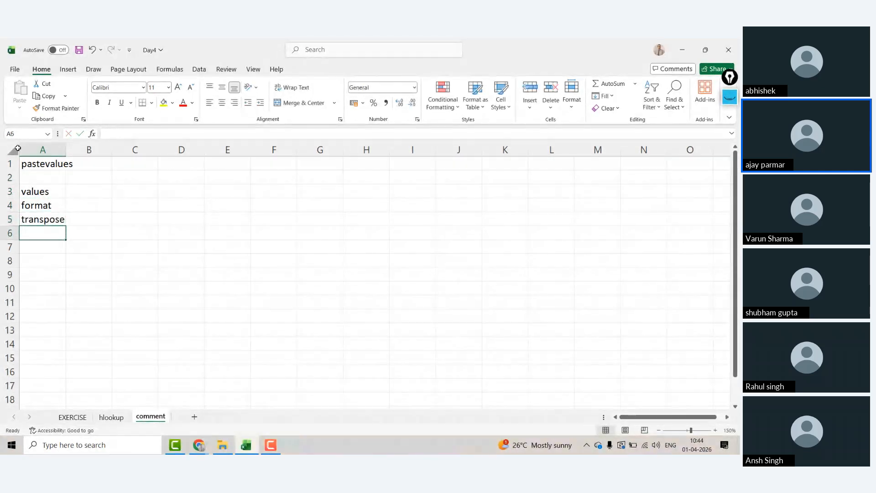
{"action": "left_click_drag", "start_coordinate": [33, 193], "coordinate": [37, 220]}
{"action": "key", "text": "ctrl+c"}
{"action": "left_click", "coordinate": [291, 173]}
{"action": "key", "text": "ctrl+alt+v"}
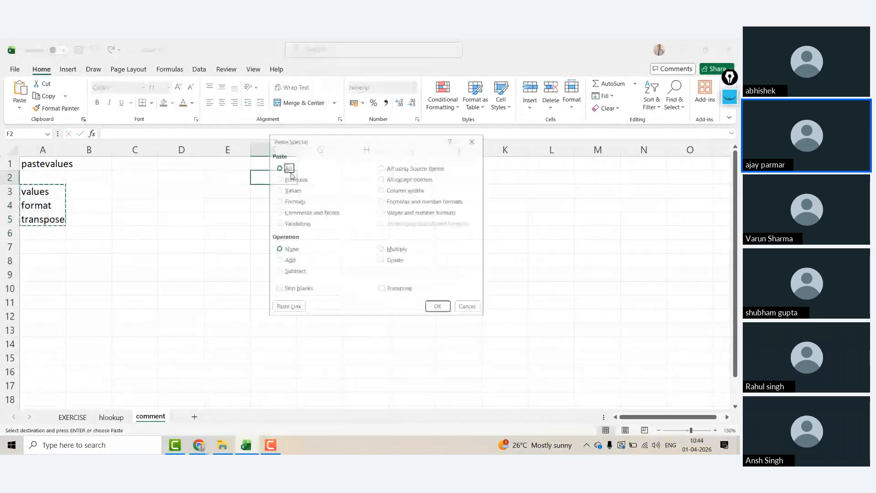
{"action": "key", "text": "v"}
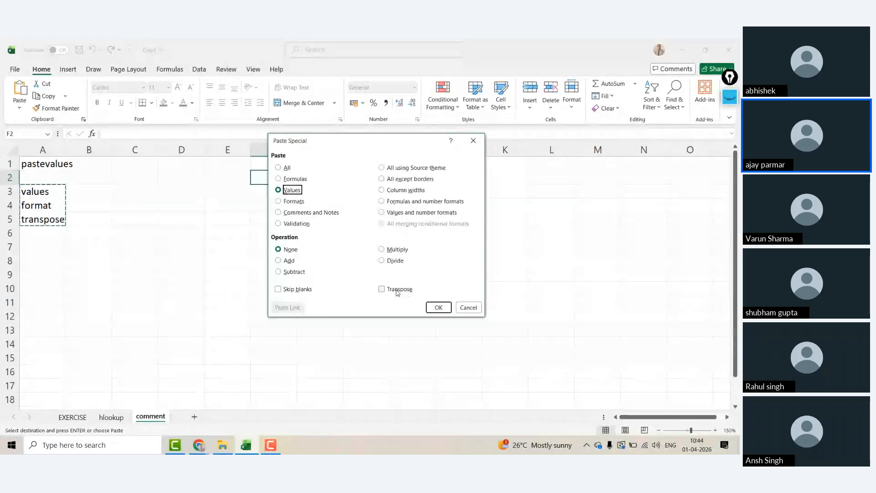
{"action": "left_click", "coordinate": [468, 307]}
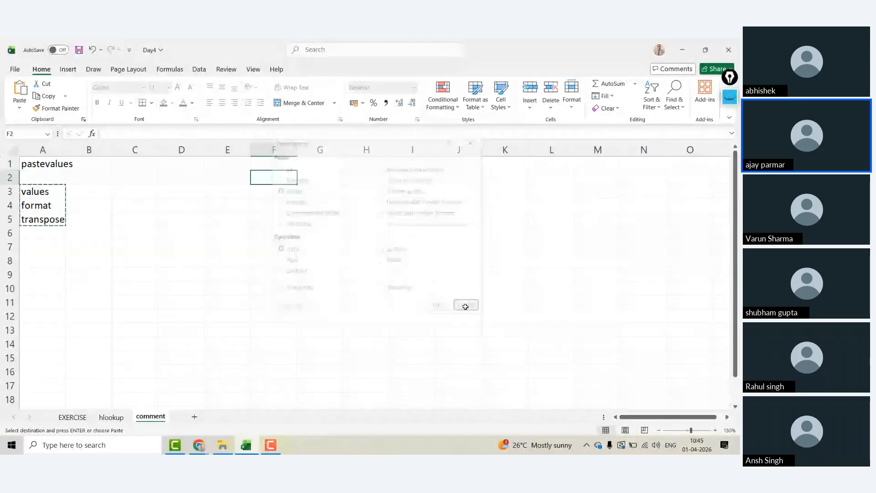
{"action": "left_click", "coordinate": [39, 195]}
{"action": "key", "text": "ctrl+shift+Down"}
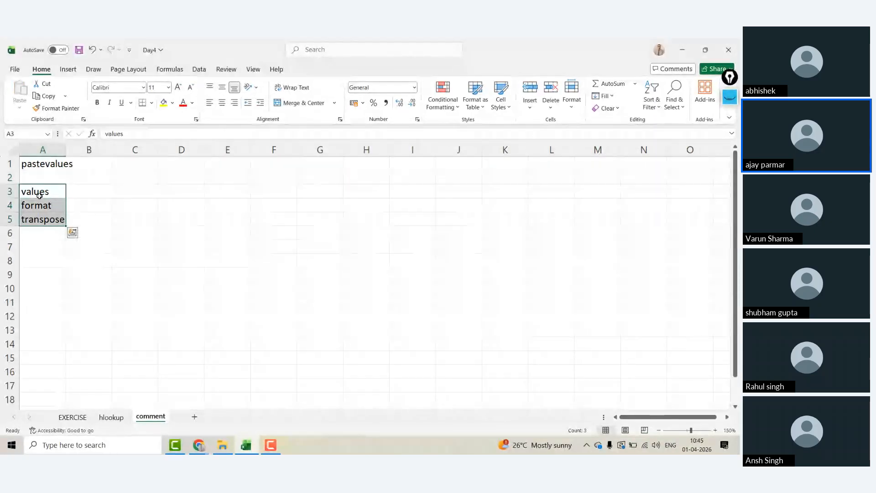
{"action": "key", "text": "Right"}
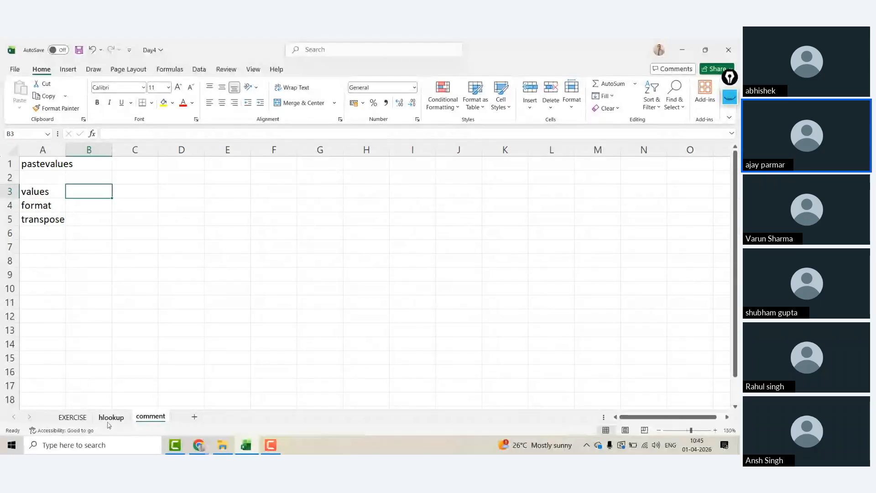
Step: Delete the empty column B on the hlookup sheet
{"action": "left_click", "coordinate": [111, 417]}
{"action": "left_click", "coordinate": [118, 184]}
{"action": "key", "text": "ctrl+a"}
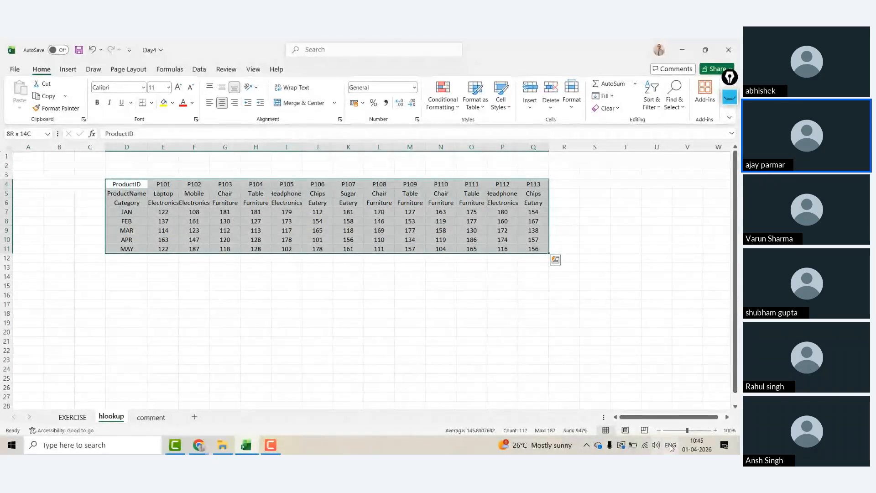
{"action": "left_click", "coordinate": [716, 431]}
{"action": "left_click", "coordinate": [715, 431]}
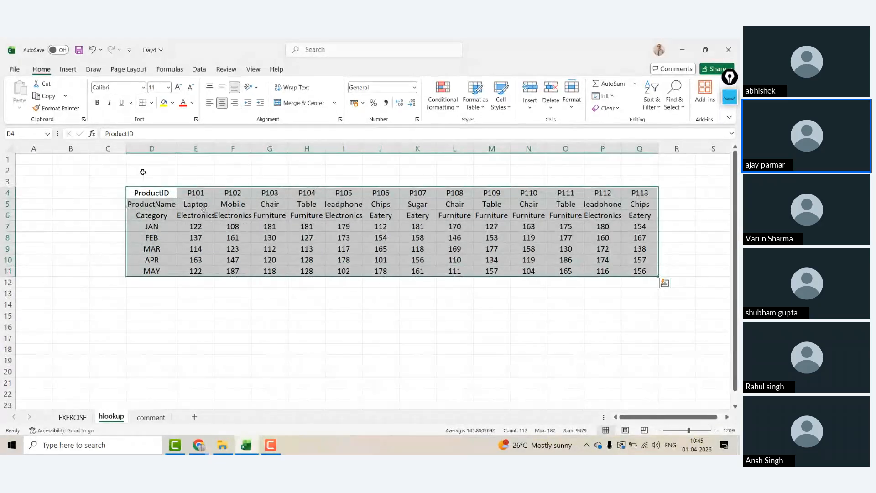
{"action": "left_click", "coordinate": [70, 147]}
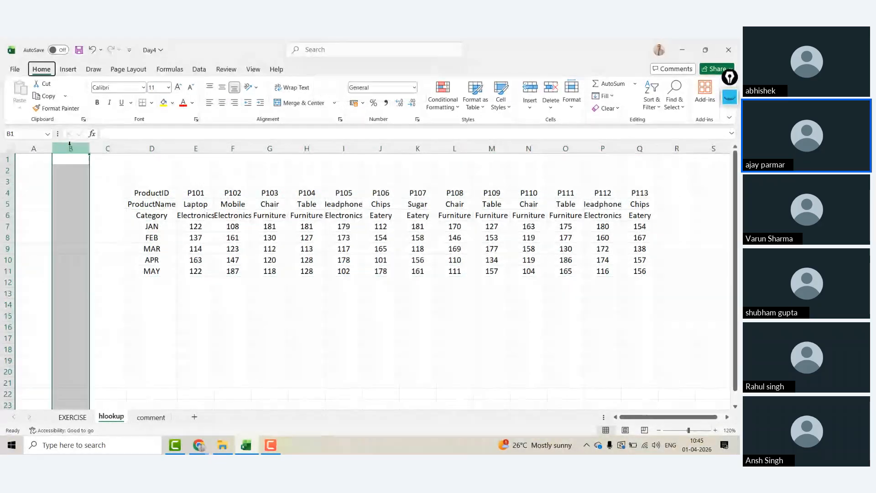
{"action": "key", "text": "ctrl+minus"}
Step: Delete the Category row from the table
{"action": "key", "text": "Down"}
{"action": "key", "text": "Down"}
{"action": "key", "text": "Down"}
{"action": "key", "text": "Down"}
{"action": "key", "text": "Down"}
{"action": "key", "text": "Right"}
{"action": "key", "text": "Right"}
{"action": "key", "text": "Left"}
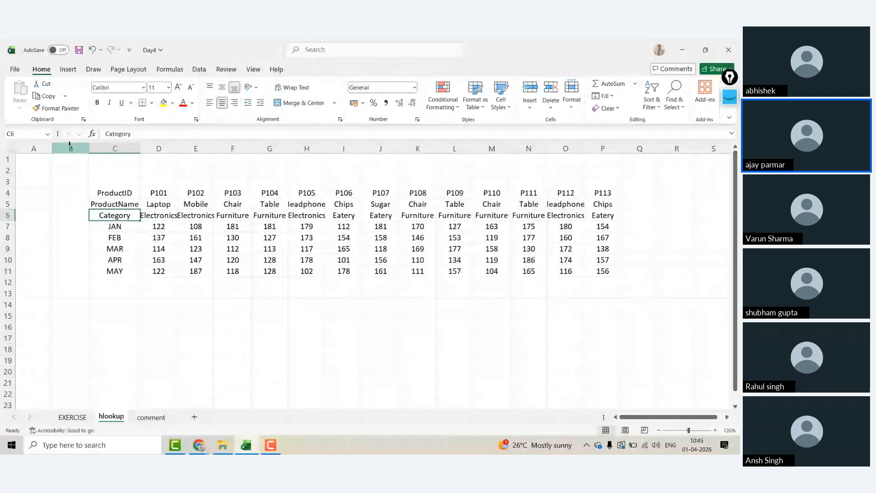
{"action": "key", "text": "shift+space"}
{"action": "key", "text": "ctrl+minus"}
Step: Apply All Borders to every cell of the product table
{"action": "key", "text": "Up"}
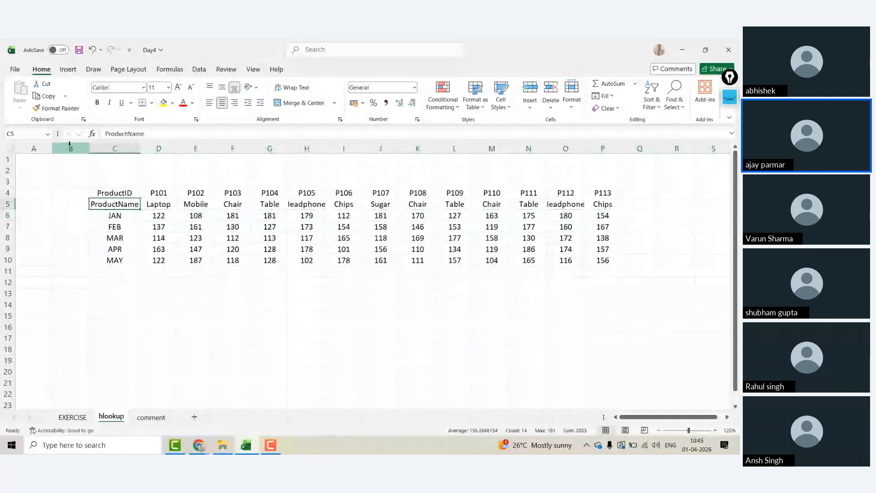
{"action": "key", "text": "Up"}
{"action": "key", "text": "ctrl+a"}
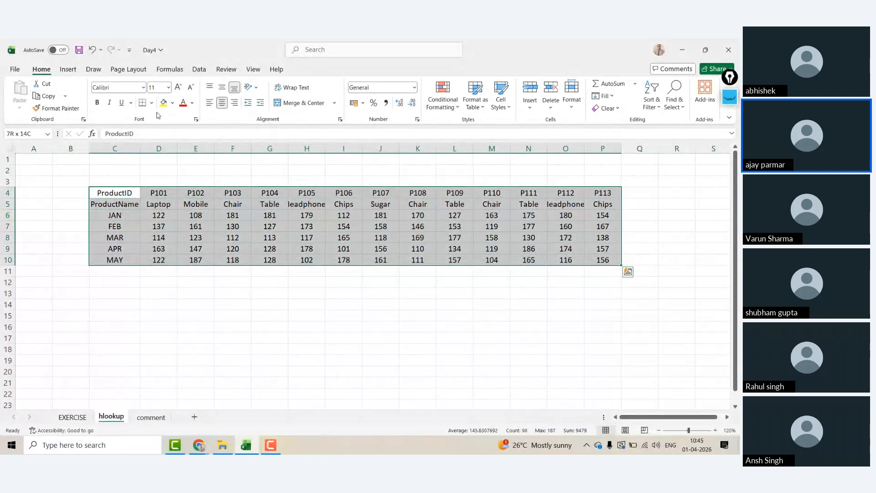
{"action": "left_click", "coordinate": [151, 102]}
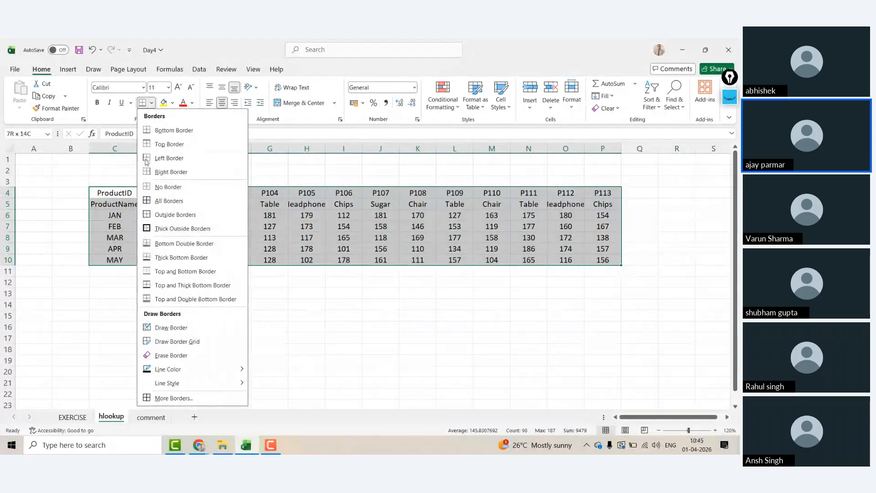
{"action": "left_click", "coordinate": [152, 202]}
Step: AutoFit column H so Headphones shows in full
{"action": "left_click", "coordinate": [290, 224]}
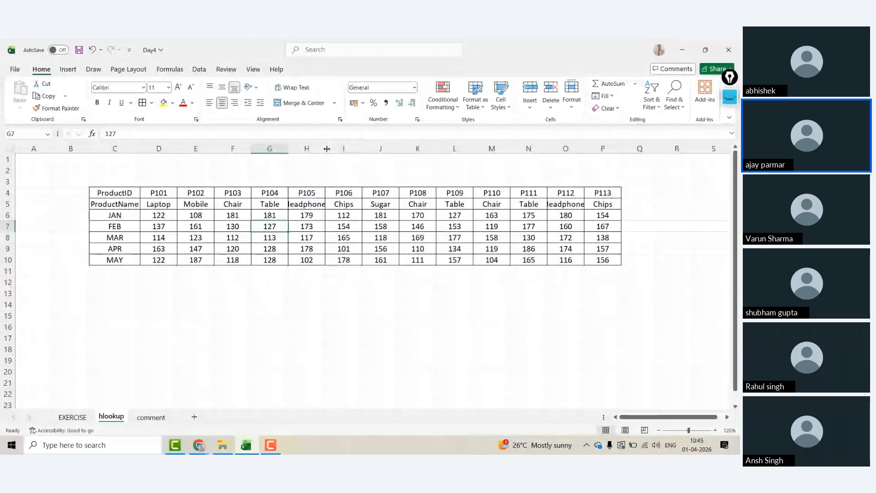
{"action": "key", "text": "alt+h"}
{"action": "key", "text": "o"}
{"action": "key", "text": "i"}
{"action": "key", "text": "Up"}
{"action": "key", "text": "Up"}
{"action": "key", "text": "Up"}
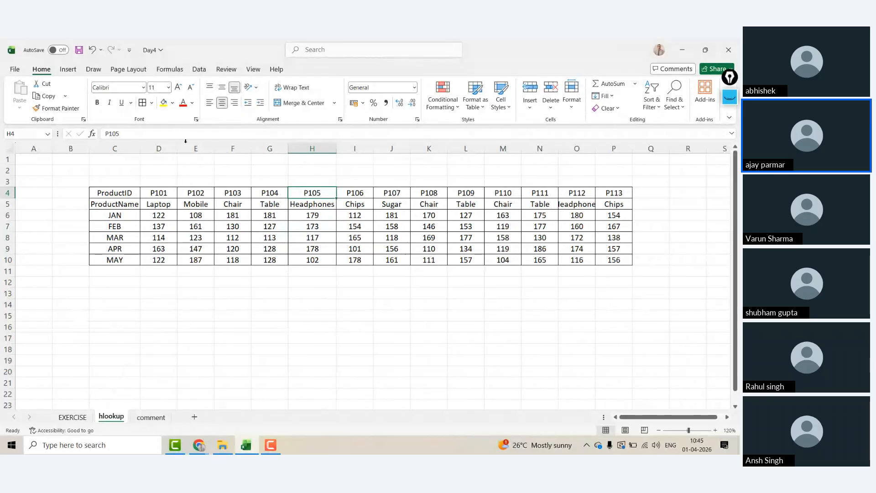
Step: Select the full product table range from its top-left cell
{"action": "left_click", "coordinate": [128, 203]}
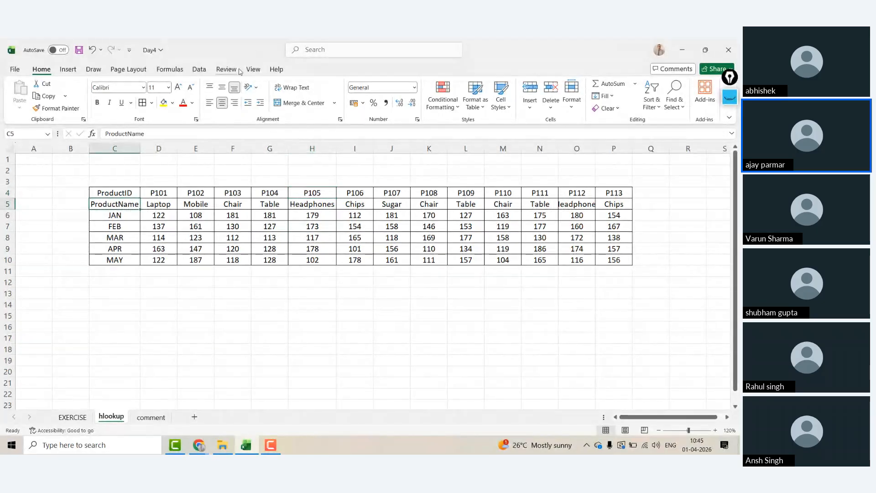
{"action": "left_click", "coordinate": [254, 70]}
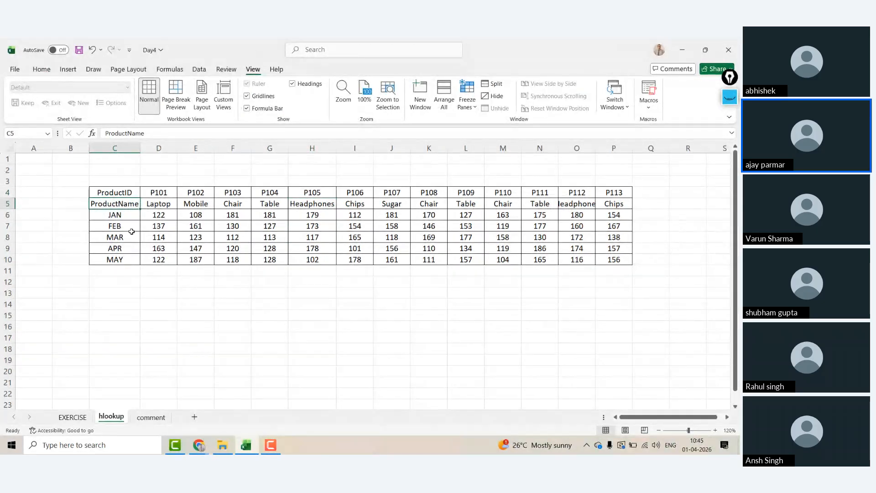
{"action": "key", "text": "Up"}
{"action": "key", "text": "ctrl+shift+Right"}
{"action": "key", "text": "ctrl+shift+Down"}
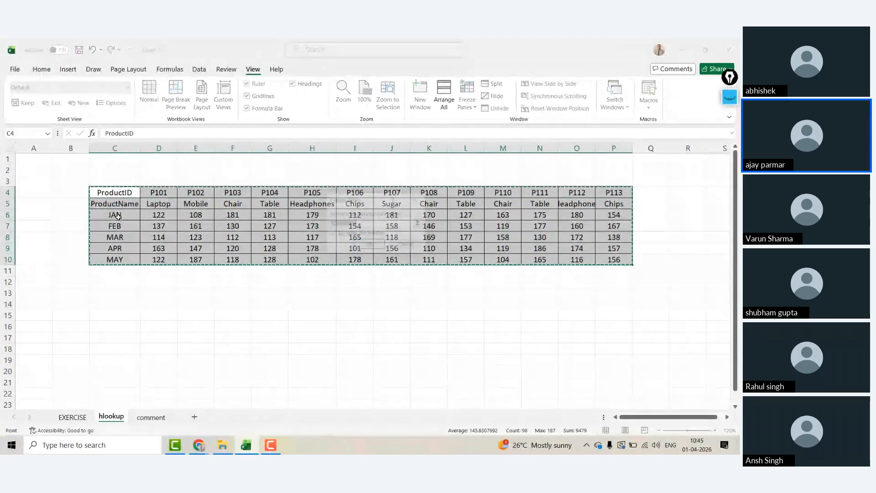
Step: Format the range as a black-styled table, then convert it back to a normal range
{"action": "key", "text": "ctrl+t"}
{"action": "left_click", "coordinate": [369, 246]}
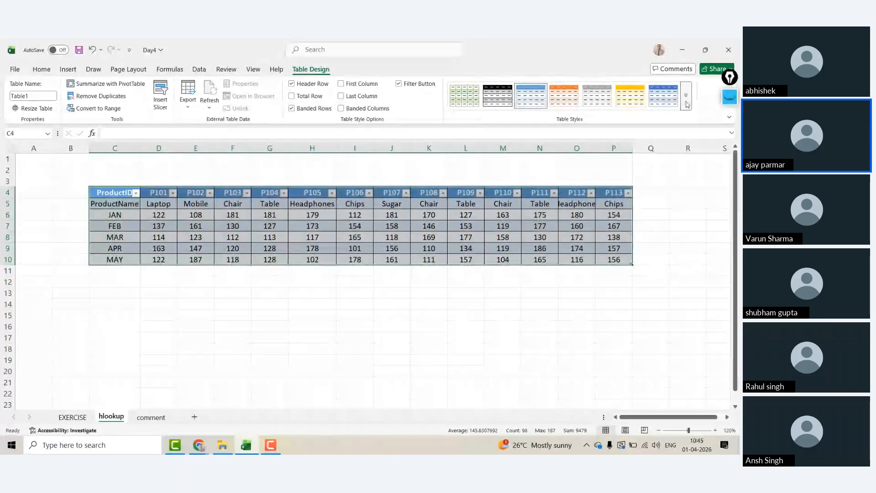
{"action": "left_click", "coordinate": [497, 96]}
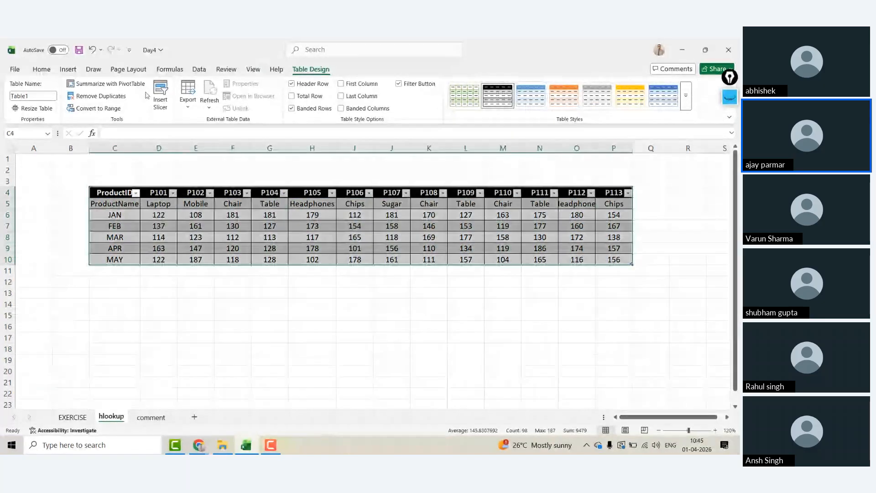
{"action": "left_click", "coordinate": [87, 109]}
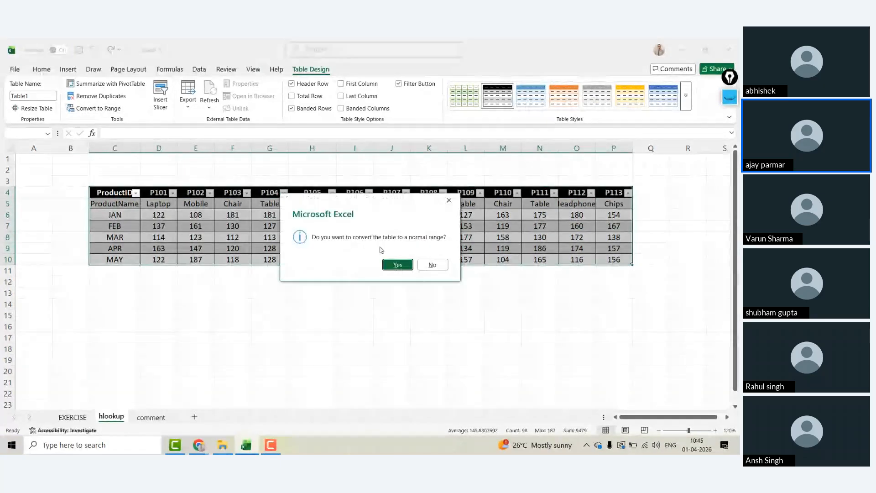
{"action": "left_click", "coordinate": [397, 264]}
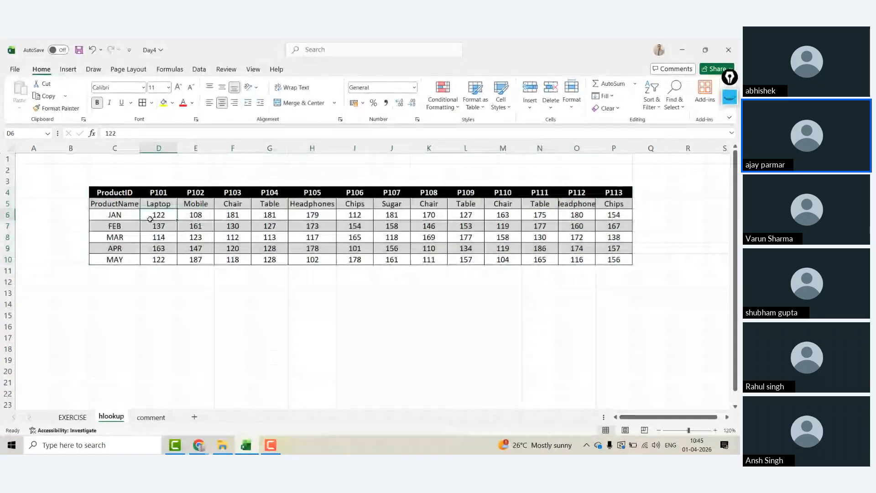
Step: Turn off gridlines on the hlookup sheet
{"action": "left_click", "coordinate": [34, 215]}
{"action": "left_click", "coordinate": [253, 69]}
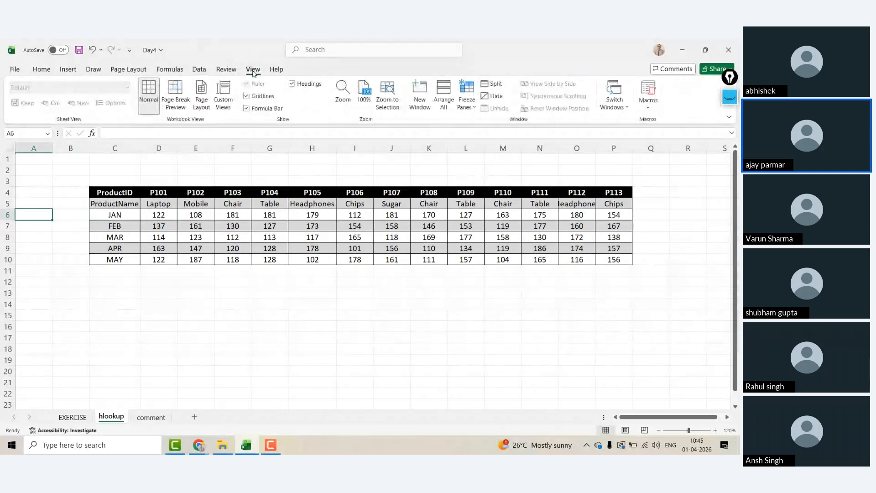
{"action": "left_click", "coordinate": [247, 96]}
Step: Narrow column B and pick a cell below the table for the lookup grid
{"action": "left_click", "coordinate": [179, 183]}
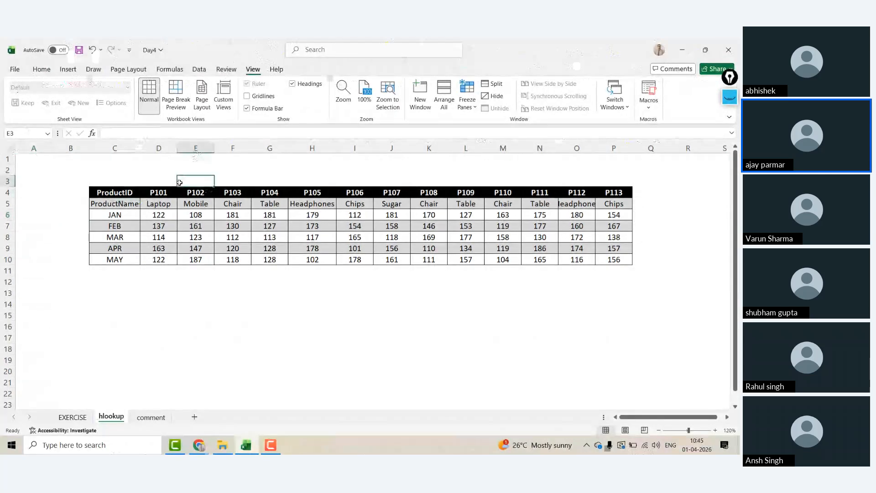
{"action": "left_click_drag", "start_coordinate": [89, 149], "coordinate": [70, 150]}
{"action": "left_click", "coordinate": [181, 311]}
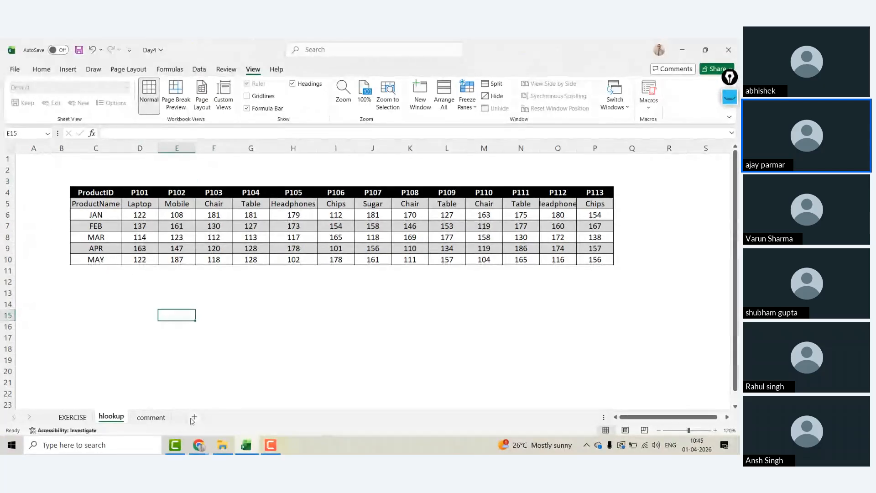
{"action": "key", "text": "Left"}
{"action": "key", "text": "Left"}
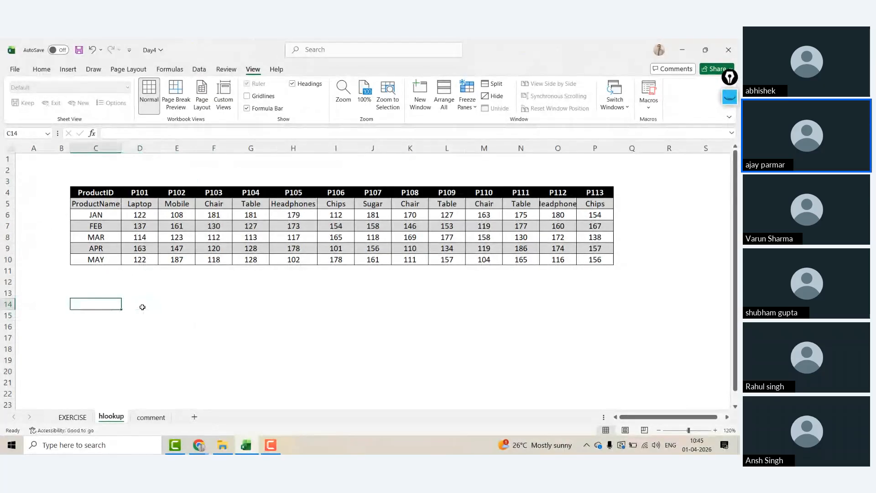
{"action": "key", "text": "Right"}
{"action": "key", "text": "Right"}
{"action": "key", "text": "Left"}
{"action": "key", "text": "Left"}
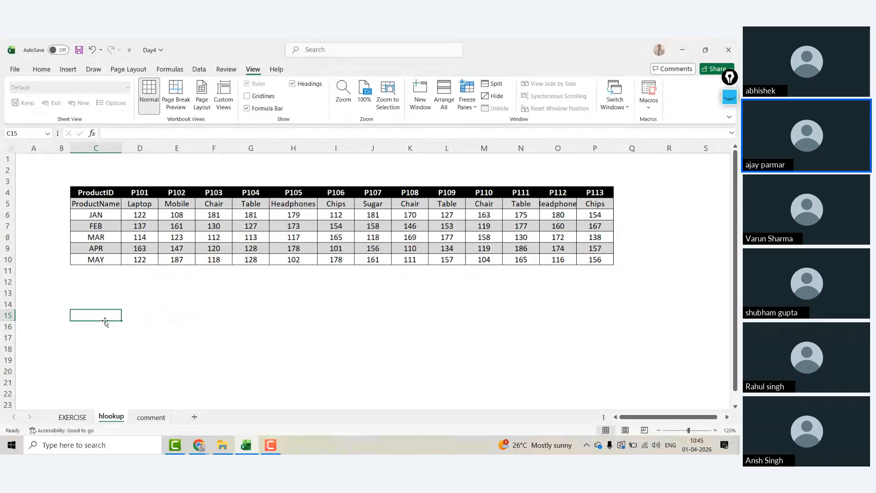
{"action": "left_click", "coordinate": [257, 328]}
Step: Put the PID header in H16, then P103 and P104 transposed into H17:H18 and P101 in H19
{"action": "left_click", "coordinate": [310, 326]}
{"action": "type", "text": "pr"}
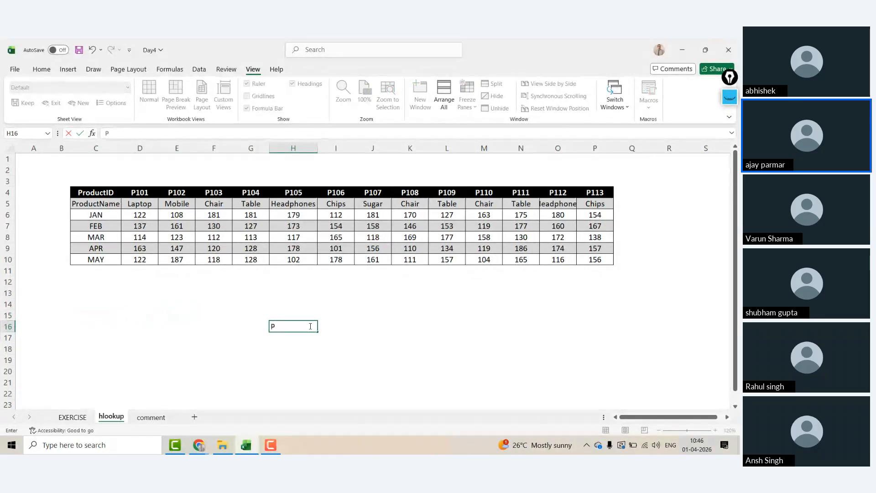
{"action": "type", "text": "ID"}
{"action": "key", "text": "Return"}
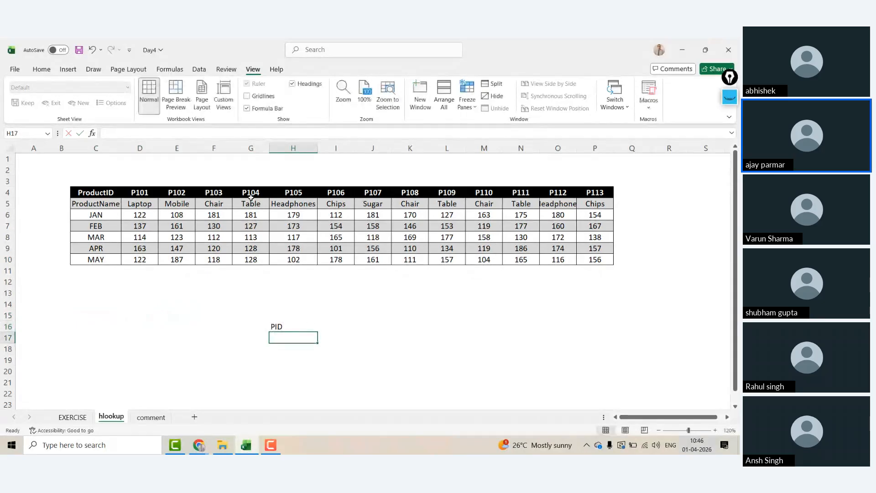
{"action": "left_click", "coordinate": [231, 194]}
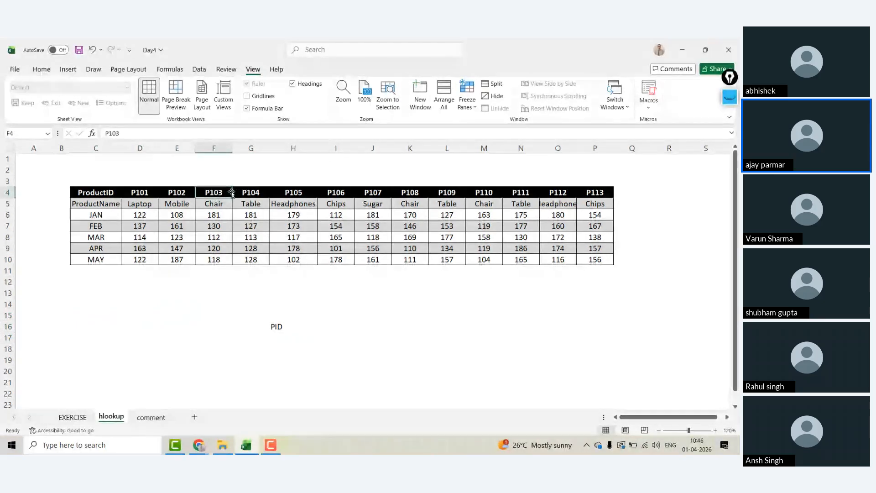
{"action": "left_click_drag", "start_coordinate": [230, 194], "coordinate": [250, 193]}
{"action": "key", "text": "ctrl+c"}
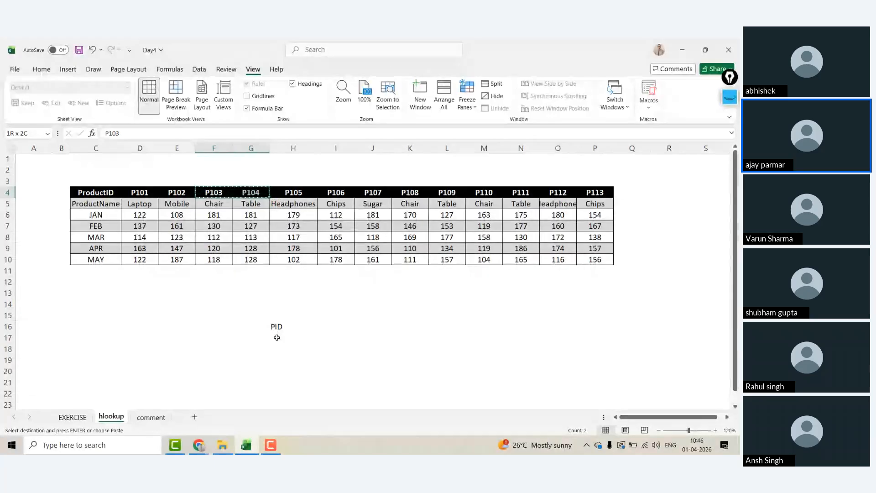
{"action": "left_click", "coordinate": [277, 337]}
{"action": "key", "text": "ctrl+alt+v"}
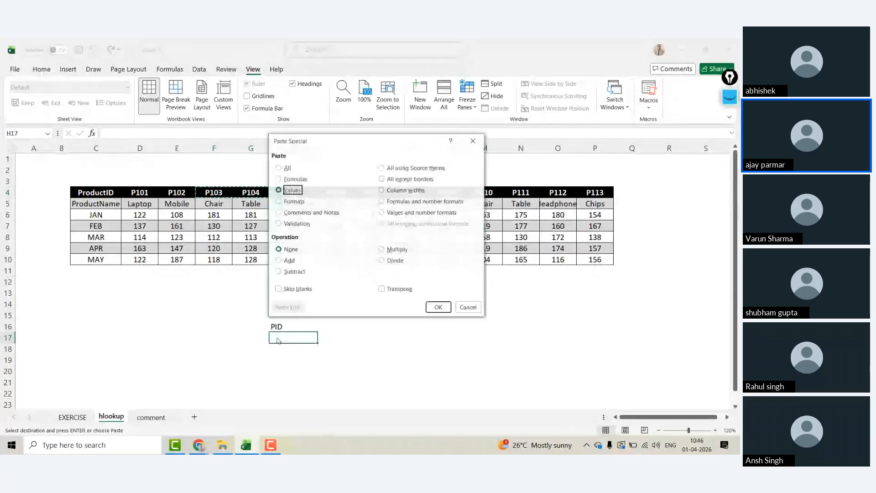
{"action": "key", "text": "alt+e"}
{"action": "key", "text": "Return"}
{"action": "key", "text": "Down"}
{"action": "key", "text": "Down"}
{"action": "type", "text": "P"}
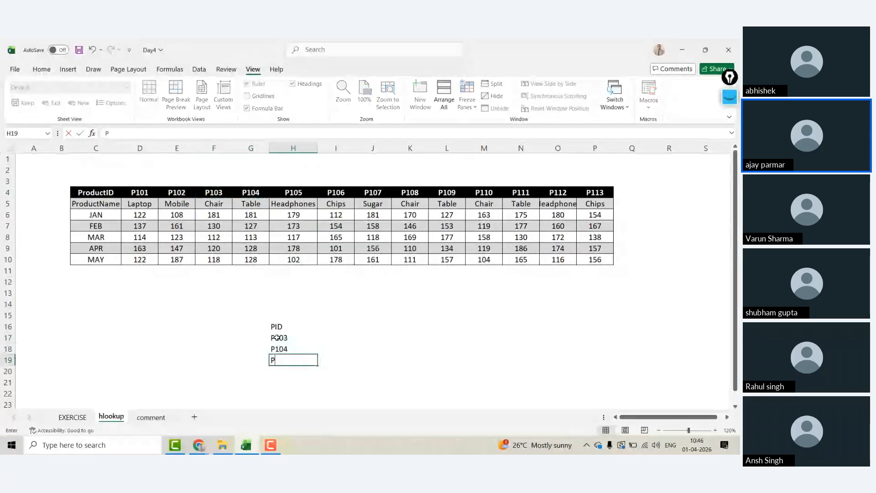
{"action": "type", "text": "101"}
{"action": "key", "text": "Up"}
{"action": "key", "text": "Up"}
{"action": "key", "text": "Up"}
Step: Enter the headers MAR, APR, MAY and PNAME across I16:L16
{"action": "key", "text": "Right"}
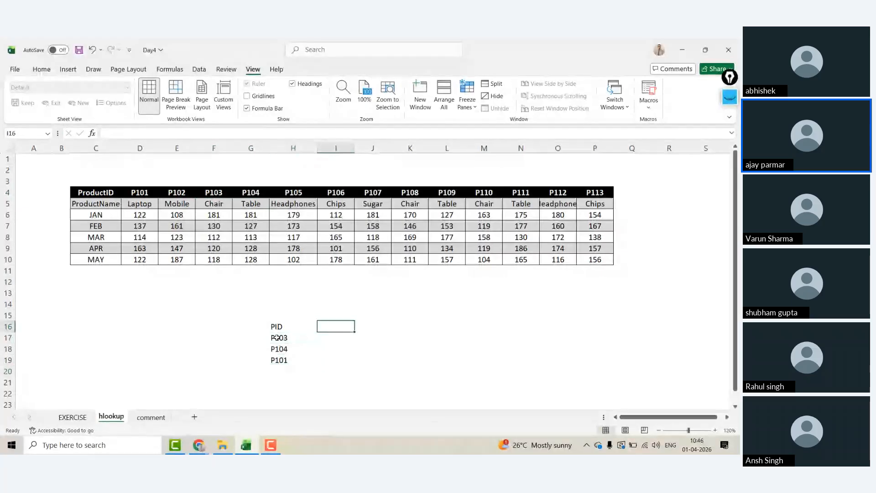
{"action": "type", "text": "APR"}
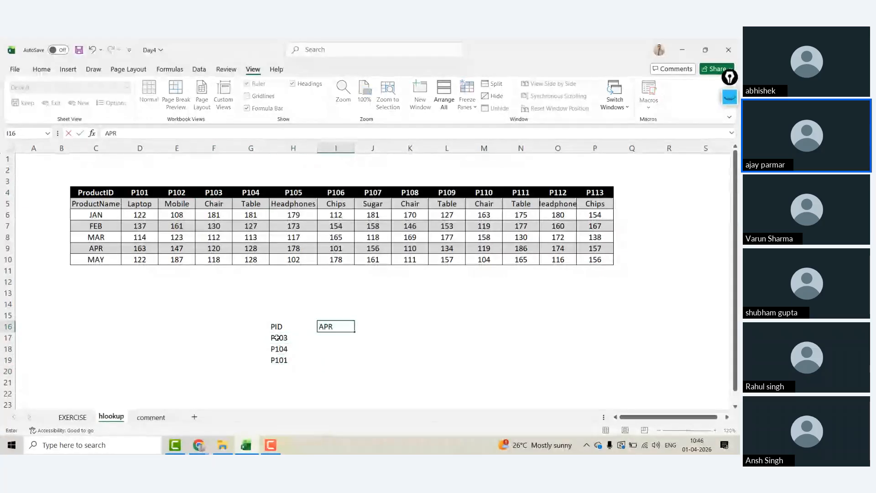
{"action": "key", "text": "Tab"}
{"action": "type", "text": "MAY"}
{"action": "key", "text": "Tab"}
{"action": "key", "text": "Left"}
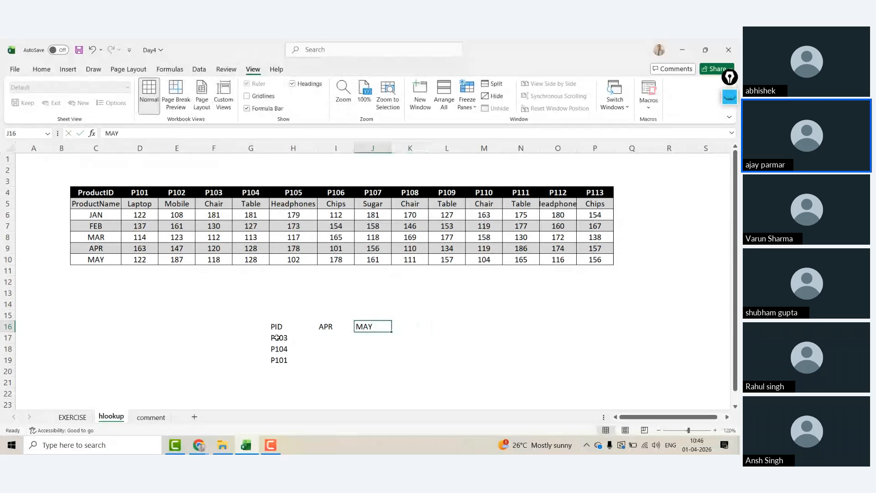
{"action": "key", "text": "Left"}
{"action": "key", "text": "Left"}
{"action": "key", "text": "Right"}
{"action": "type", "text": "MAR"}
{"action": "key", "text": "Right"}
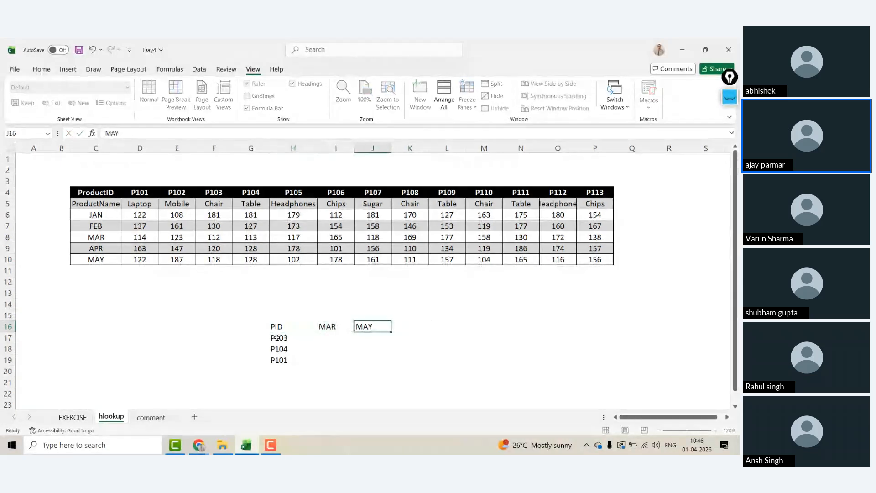
{"action": "type", "text": "APR"}
{"action": "key", "text": "Right"}
{"action": "type", "text": "MAY"}
{"action": "key", "text": "Right"}
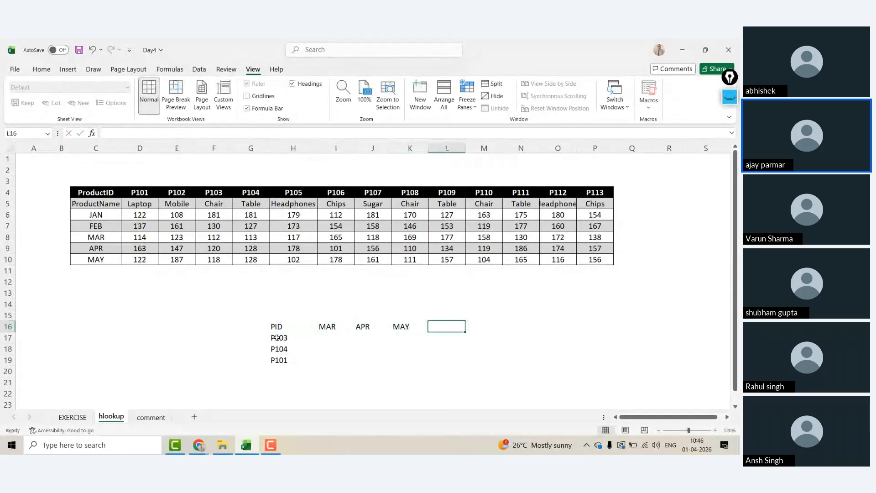
{"action": "type", "text": "JAN"}
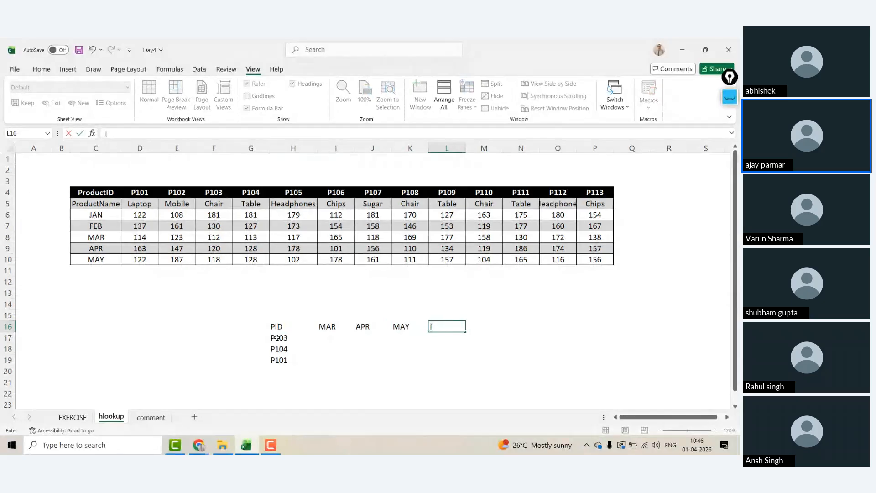
{"action": "key", "text": "BackSpace"}
{"action": "type", "text": "P"}
{"action": "type", "text": "NAM"}
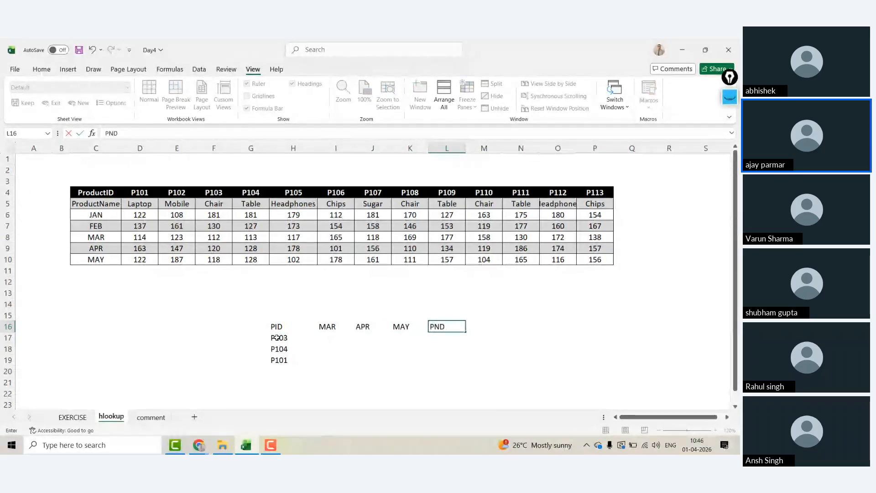
{"action": "type", "text": "E"}
{"action": "key", "text": "Return"}
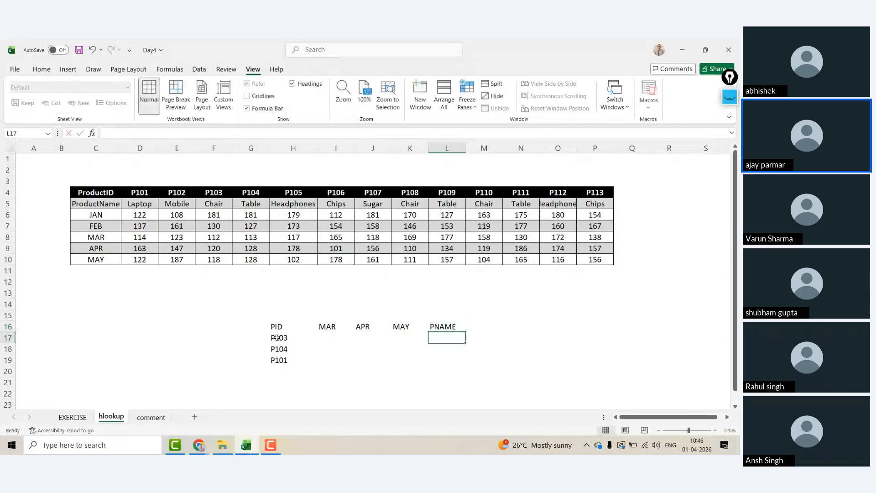
Step: Select the whole lookup grid H16:L19
{"action": "key", "text": "Left"}
{"action": "key", "text": "Up"}
{"action": "key", "text": "ctrl+Left"}
{"action": "key", "text": "ctrl+shift+Right"}
{"action": "key", "text": "shift+Down"}
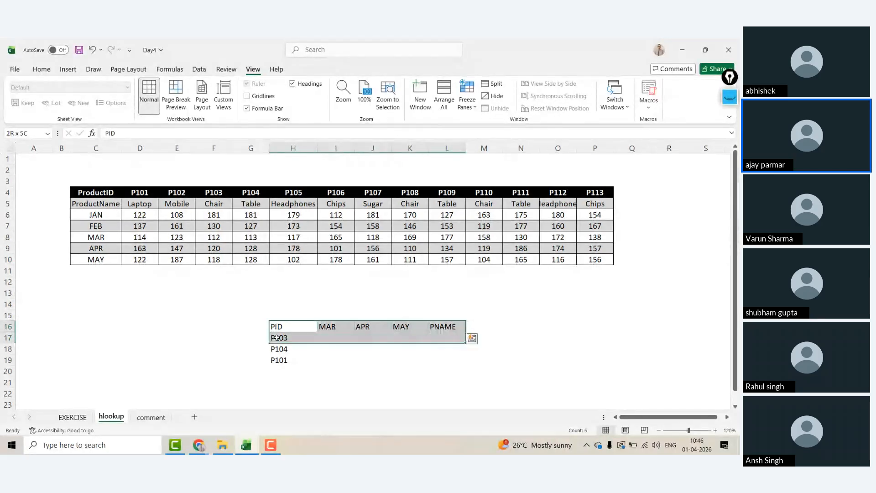
{"action": "key", "text": "shift+Down"}
{"action": "key", "text": "shift+Down"}
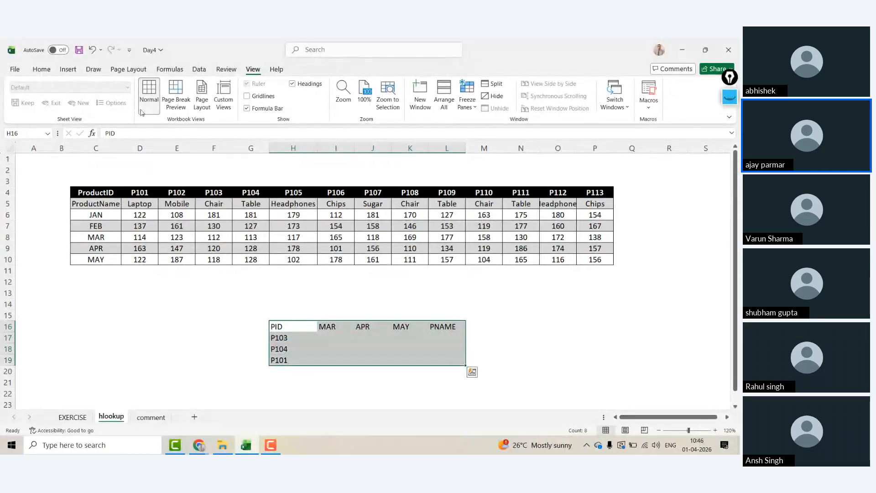
Step: Give the grid all borders, then begin a VLOOKUP in I17 on H17 and cancel it
{"action": "left_click", "coordinate": [42, 71]}
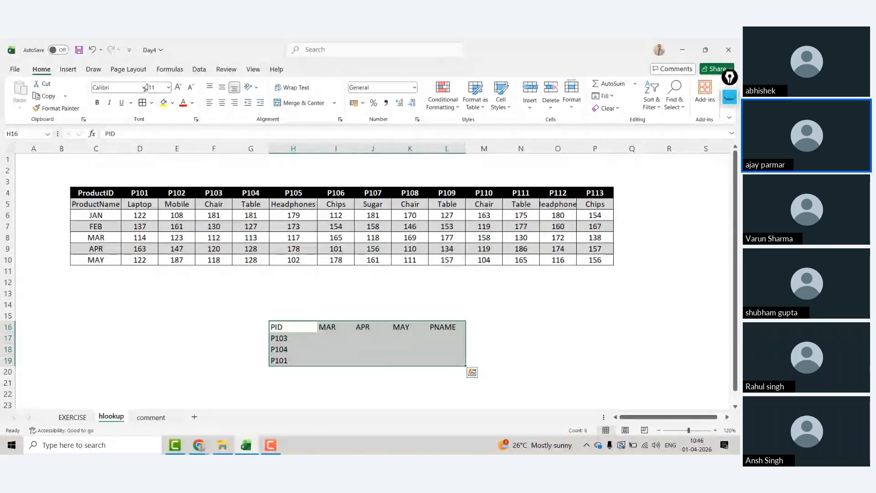
{"action": "left_click", "coordinate": [143, 102]}
{"action": "left_click", "coordinate": [340, 341]}
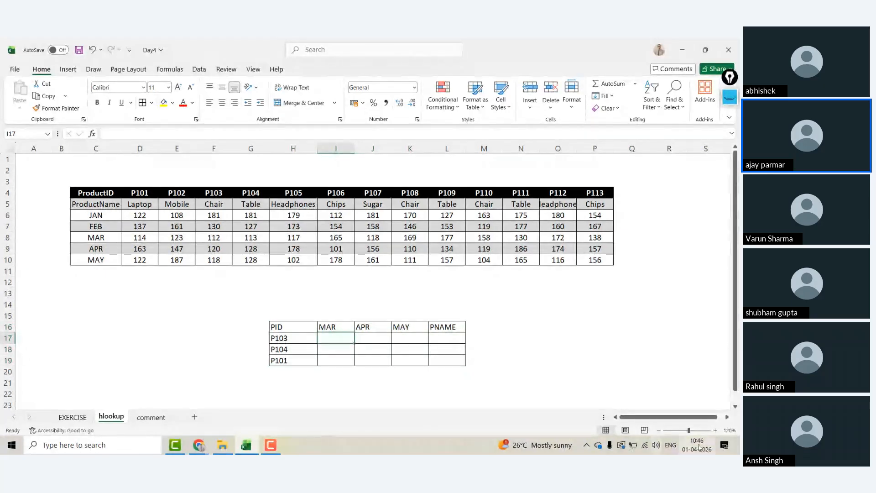
{"action": "scroll", "coordinate": [543, 301], "scroll_direction": "down", "scroll_amount": 1}
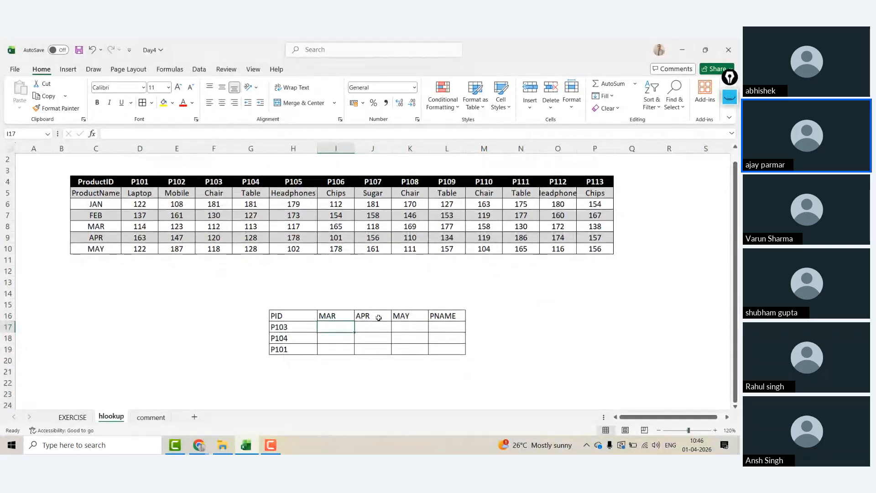
{"action": "type", "text": "=VLOOKUP("}
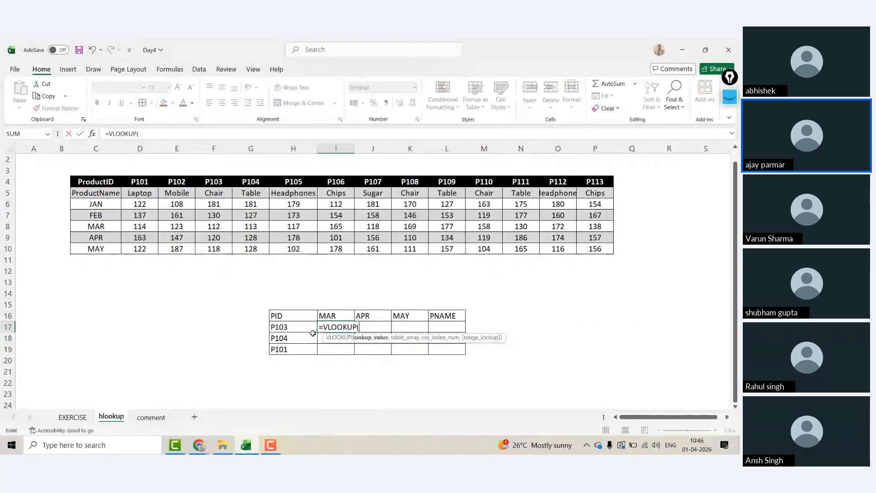
{"action": "left_click", "coordinate": [313, 333]}
{"action": "type", "text": ","}
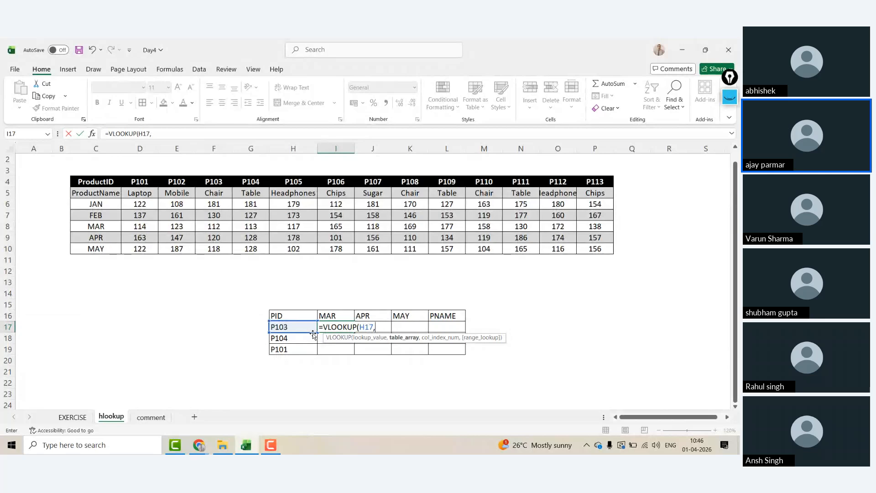
{"action": "left_click_drag", "start_coordinate": [97, 181], "coordinate": [96, 361]}
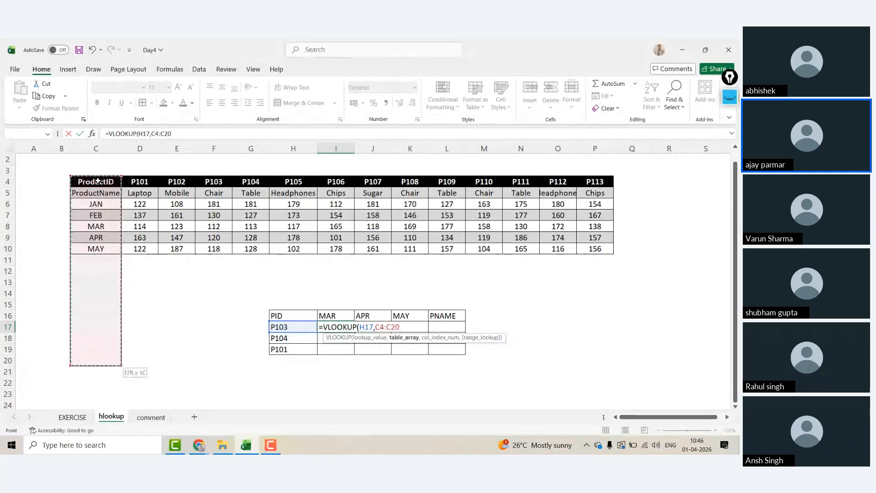
{"action": "left_click_drag", "start_coordinate": [142, 184], "coordinate": [105, 180]}
{"action": "key", "text": "shift+Right"}
{"action": "key", "text": "shift+Right"}
{"action": "key", "text": "shift+Right"}
{"action": "key", "text": "shift+Right"}
{"action": "key", "text": "shift+Right"}
{"action": "key", "text": "shift+Right"}
{"action": "key", "text": "shift+Right"}
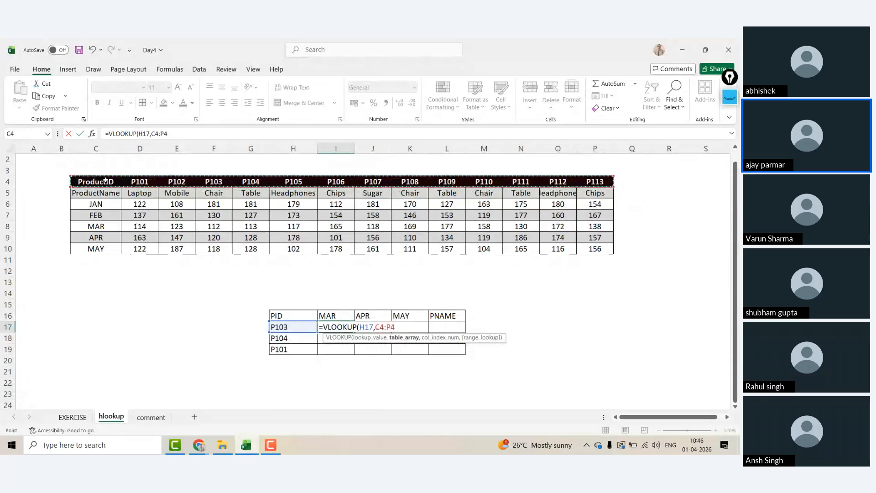
{"action": "key", "text": "Escape"}
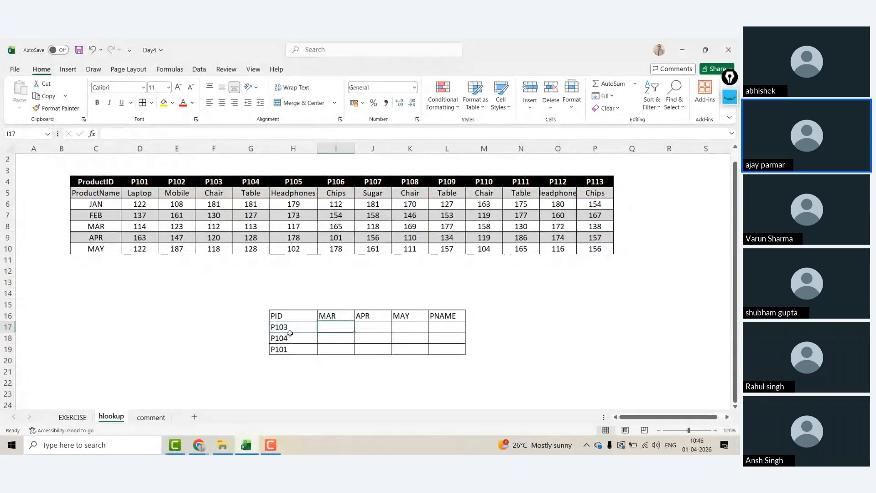
Step: Check the sales table's extent from ProductID across and down to row 10
{"action": "left_click", "coordinate": [289, 328]}
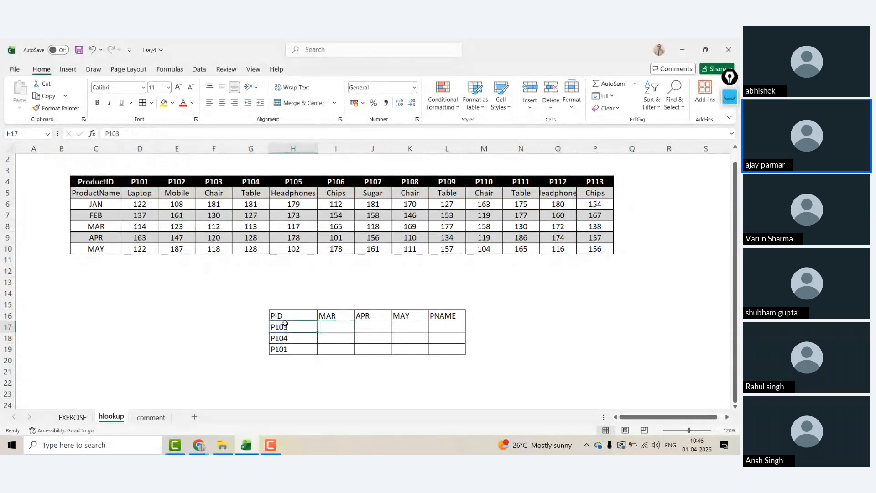
{"action": "left_click", "coordinate": [104, 195]}
{"action": "key", "text": "Up"}
{"action": "key", "text": "ctrl+shift+Right"}
{"action": "key", "text": "ctrl+shift+Down"}
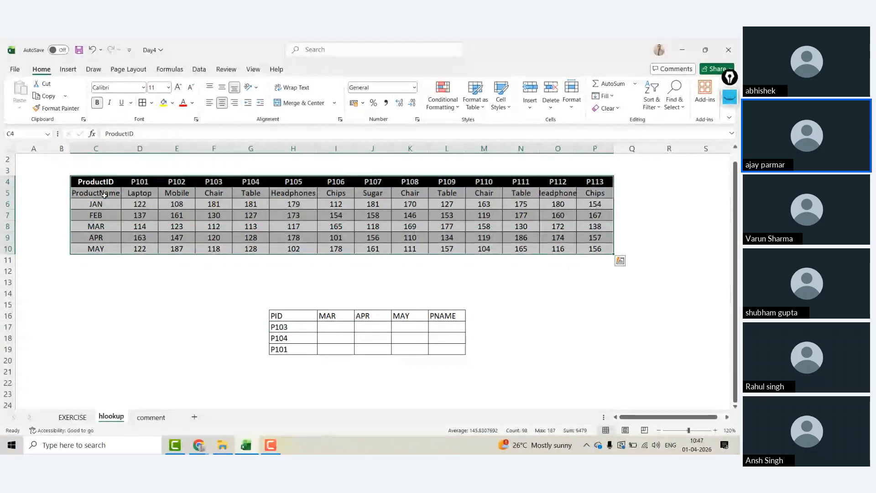
{"action": "left_click", "coordinate": [105, 195]}
Step: In I17 start =HLOOKUP(H17, with C2:P10 as the table range
{"action": "left_click", "coordinate": [335, 326]}
{"action": "type", "text": "="}
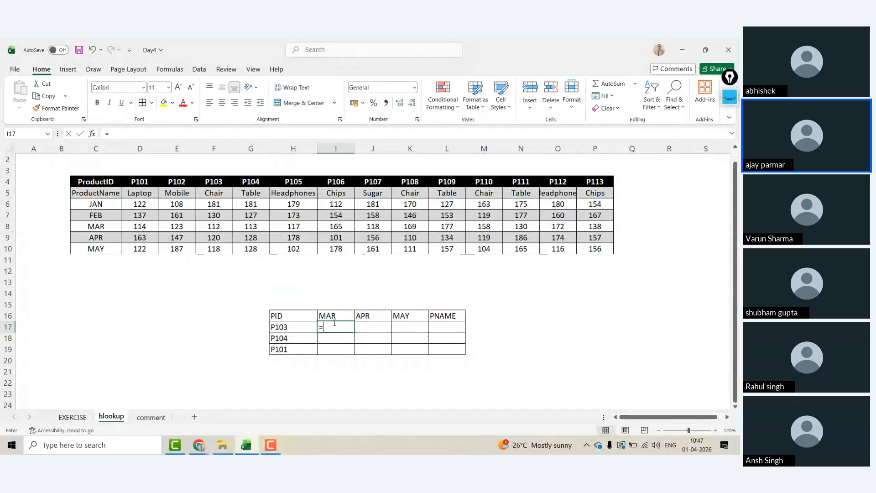
{"action": "type", "text": "HLOOKUP("}
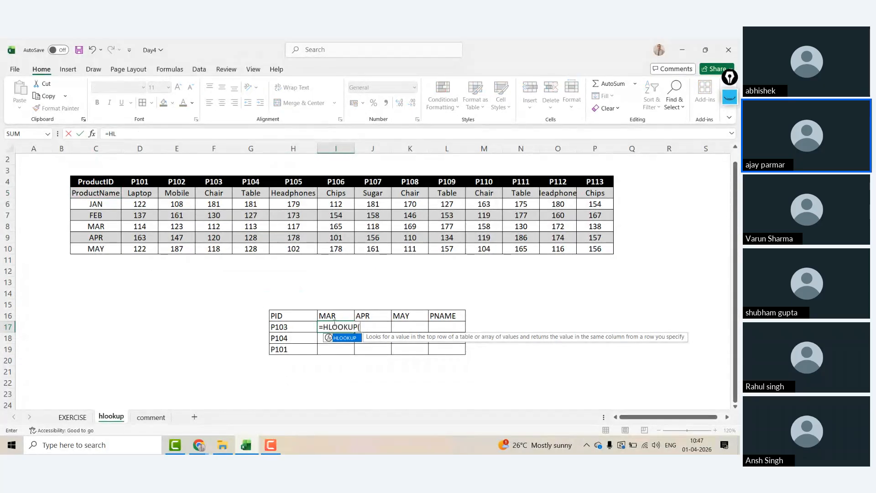
{"action": "left_click", "coordinate": [295, 327]}
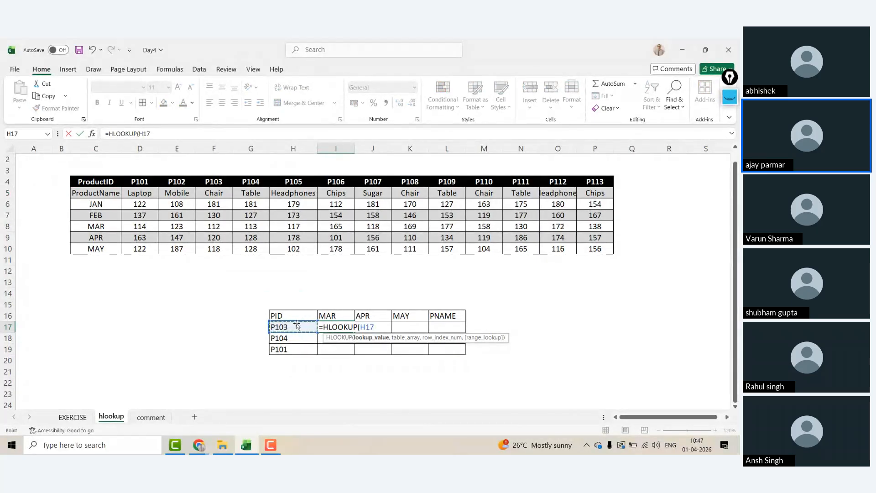
{"action": "type", "text": ","}
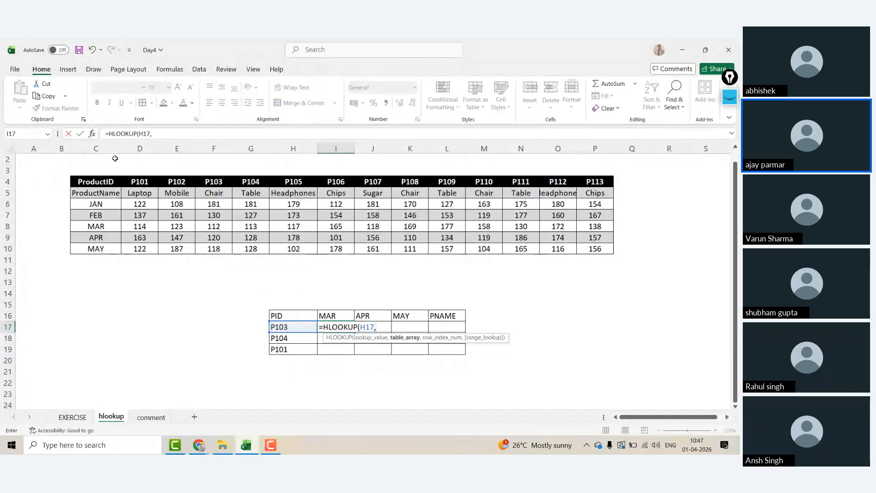
{"action": "left_click_drag", "start_coordinate": [106, 182], "coordinate": [593, 249]}
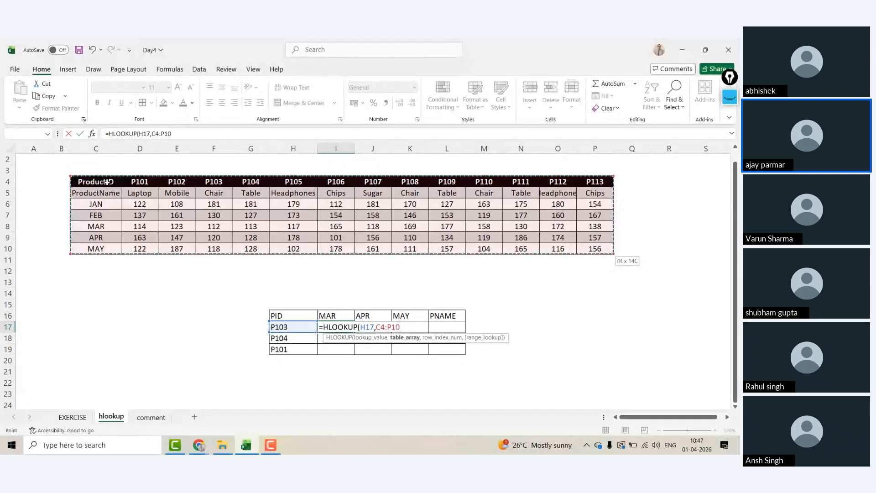
{"action": "left_click_drag", "start_coordinate": [96, 171], "coordinate": [614, 252]}
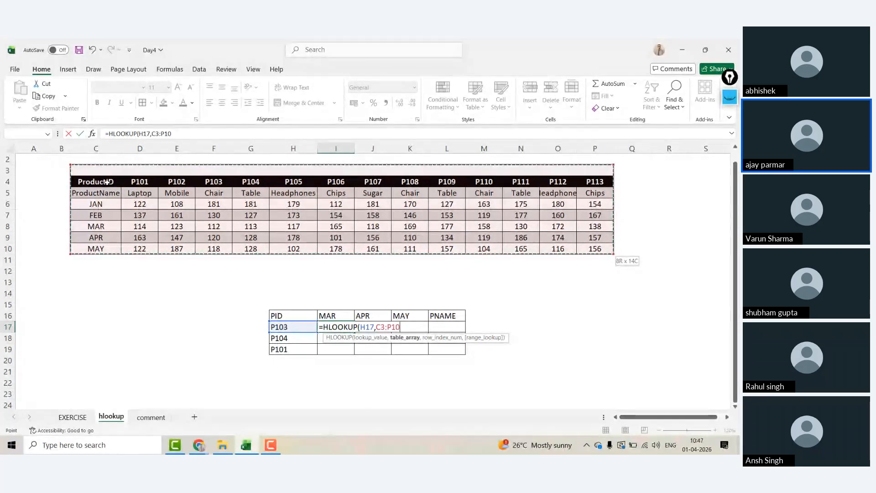
{"action": "left_click_drag", "start_coordinate": [107, 181], "coordinate": [392, 187]}
{"action": "left_click_drag", "start_coordinate": [576, 188], "coordinate": [611, 254]}
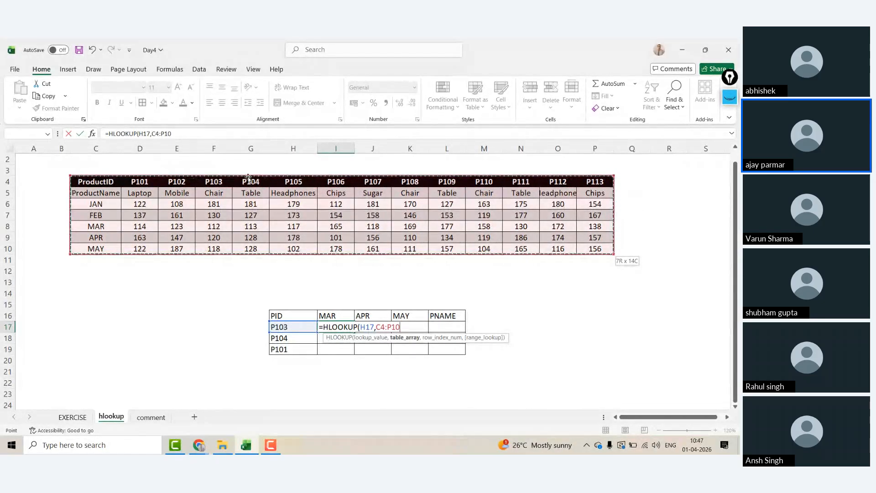
{"action": "left_click", "coordinate": [94, 163]}
{"action": "key", "text": "shift+Right"}
{"action": "key", "text": "shift+Right"}
{"action": "key", "text": "shift+Right"}
{"action": "key", "text": "shift+Right"}
{"action": "key", "text": "shift+Right"}
{"action": "key", "text": "shift+Right"}
{"action": "key", "text": "shift+Right"}
{"action": "key", "text": "shift+Right"}
{"action": "key", "text": "shift+Right"}
{"action": "key", "text": "shift+Right"}
{"action": "key", "text": "shift+Right"}
{"action": "key", "text": "shift+Right"}
{"action": "key", "text": "shift+Right"}
{"action": "key", "text": "shift+Right"}
{"action": "key", "text": "shift+Right"}
{"action": "key", "text": "shift+Right"}
{"action": "key", "text": "shift+Right"}
{"action": "key", "text": "shift+Right"}
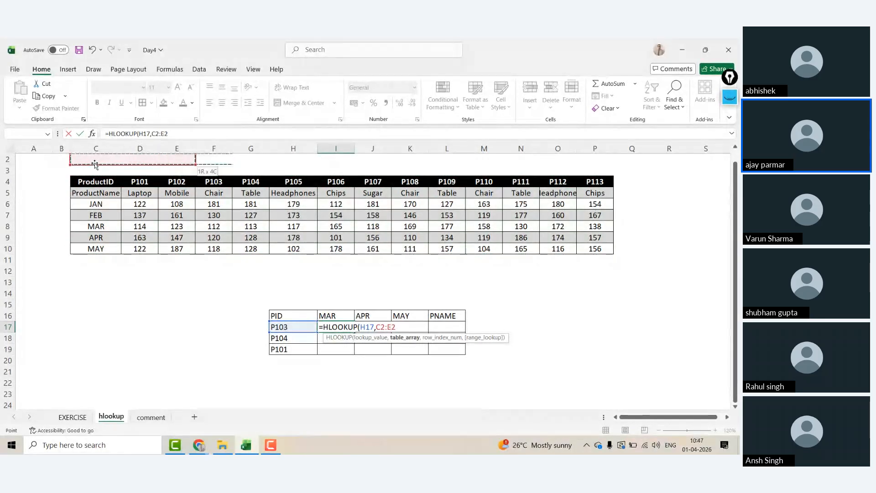
{"action": "key", "text": "shift+Left"}
{"action": "key", "text": "shift+Left"}
{"action": "key", "text": "shift+Left"}
{"action": "key", "text": "shift+Left"}
{"action": "key", "text": "shift+Left"}
{"action": "key", "text": "shift+Down"}
{"action": "key", "text": "shift+Down"}
{"action": "key", "text": "shift+Down"}
{"action": "key", "text": "shift+Down"}
{"action": "key", "text": "shift+Down"}
{"action": "key", "text": "shift+Down"}
{"action": "key", "text": "shift+Down"}
{"action": "key", "text": "shift+Down"}
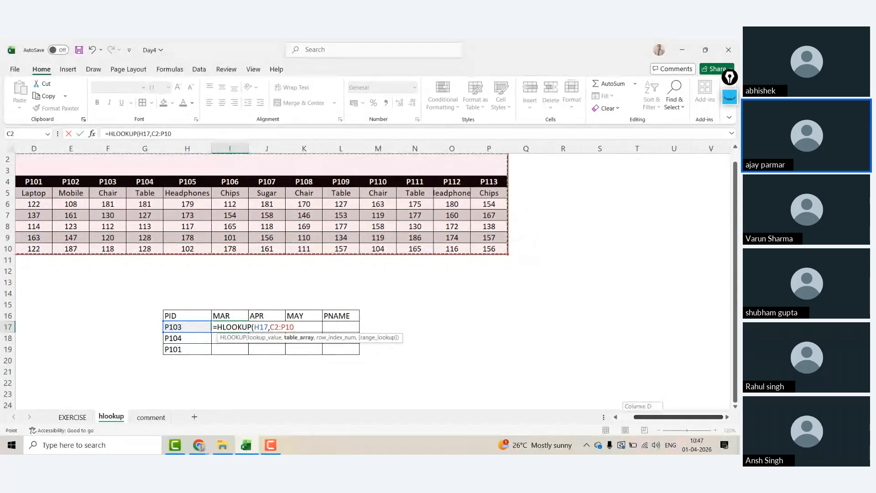
{"action": "scroll", "coordinate": [638, 406], "scroll_direction": "left", "scroll_amount": 3}
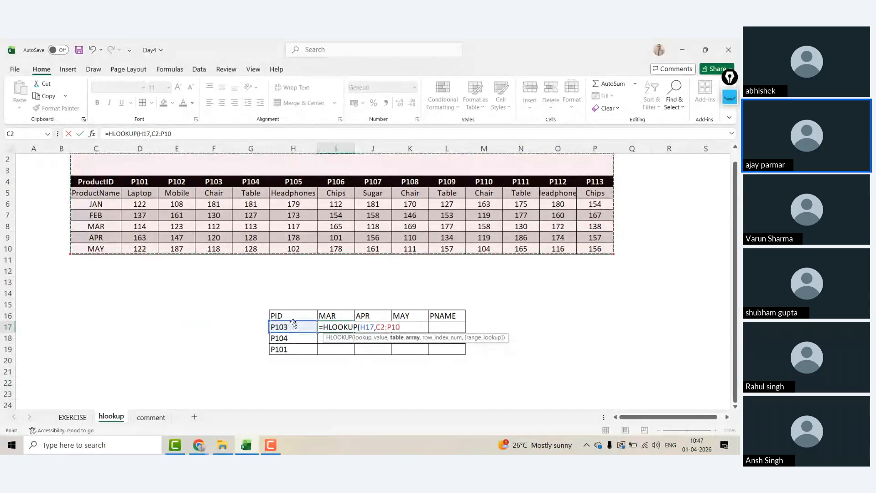
Step: Change the HLOOKUP table reference in I17 from C2:P10 to C4:P10, followed by a comma
{"action": "left_click", "coordinate": [179, 133]}
{"action": "key", "text": "BackSpace"}
{"action": "key", "text": "BackSpace"}
{"action": "key", "text": "BackSpace"}
{"action": "key", "text": "BackSpace"}
{"action": "key", "text": "BackSpace"}
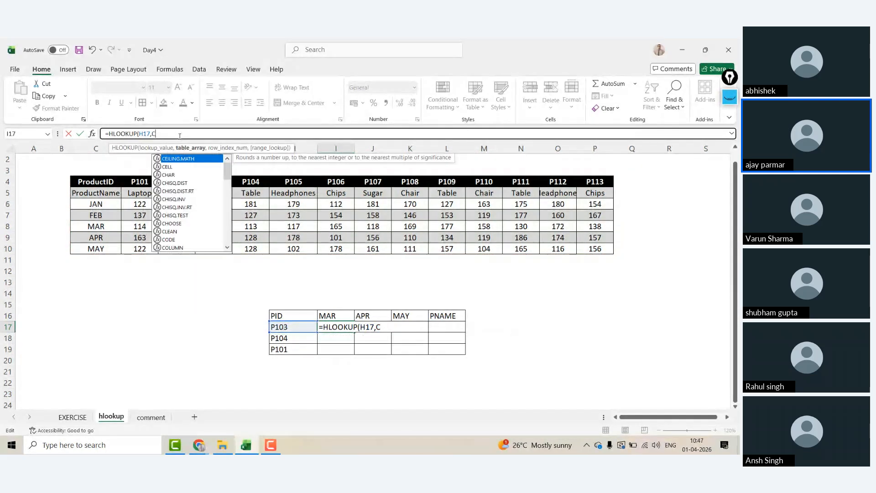
{"action": "key", "text": "BackSpace"}
{"action": "left_click_drag", "start_coordinate": [139, 182], "coordinate": [607, 181]}
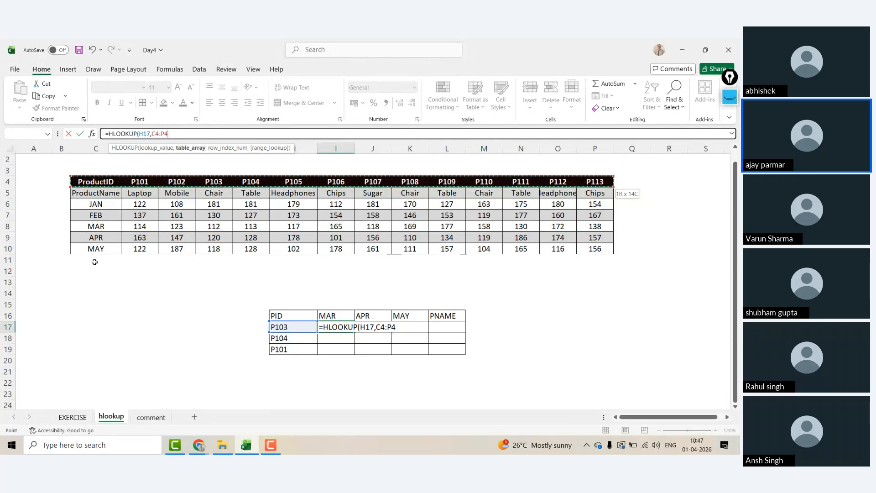
{"action": "key", "text": "ctrl+shift+Down"}
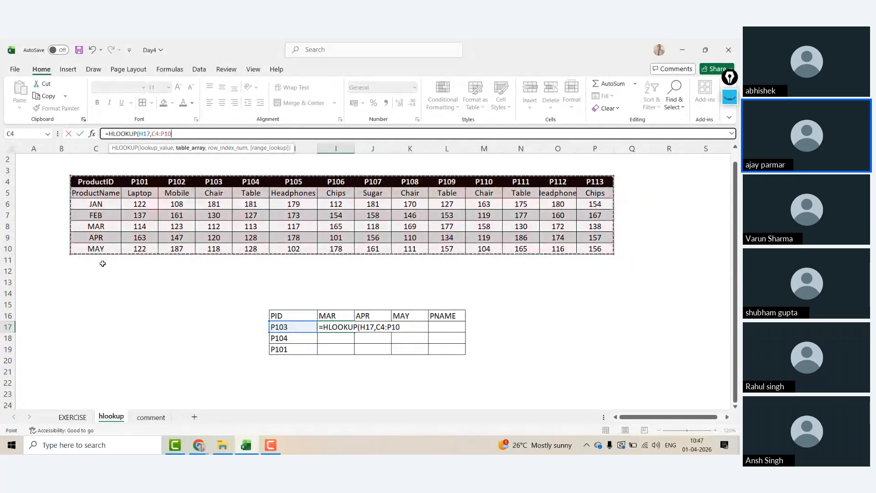
{"action": "type", "text": ","}
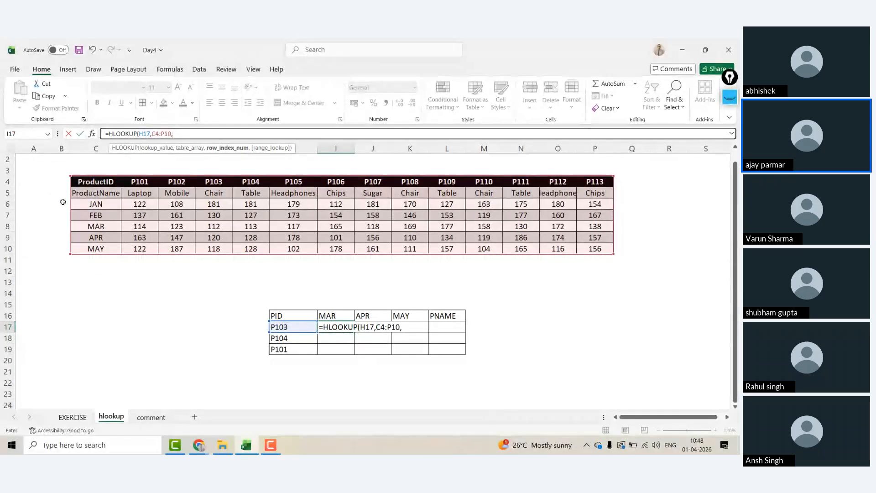
Step: Cancel the HLOOKUP and label the table's rows ROW1 through ROW7 in A4:A10
{"action": "key", "text": "Escape"}
{"action": "left_click", "coordinate": [59, 184]}
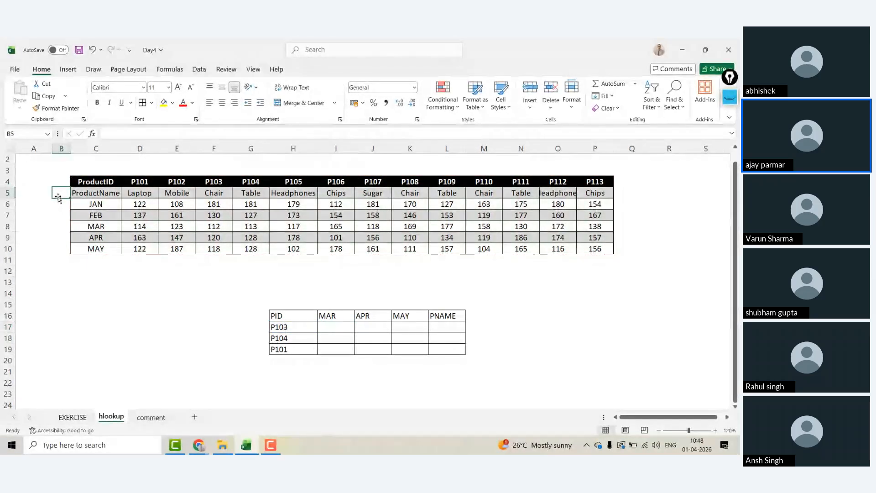
{"action": "key", "text": "Left"}
{"action": "type", "text": "RO1"}
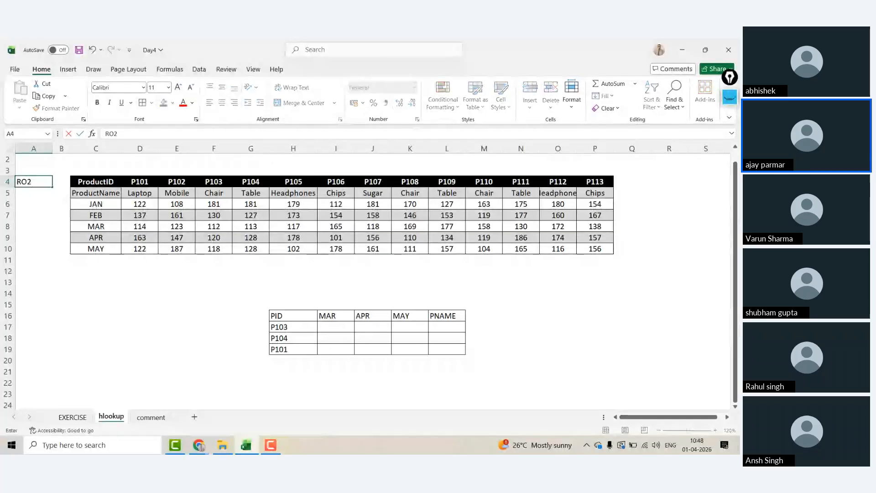
{"action": "type", "text": "W1"}
{"action": "key", "text": "ctrl+Return"}
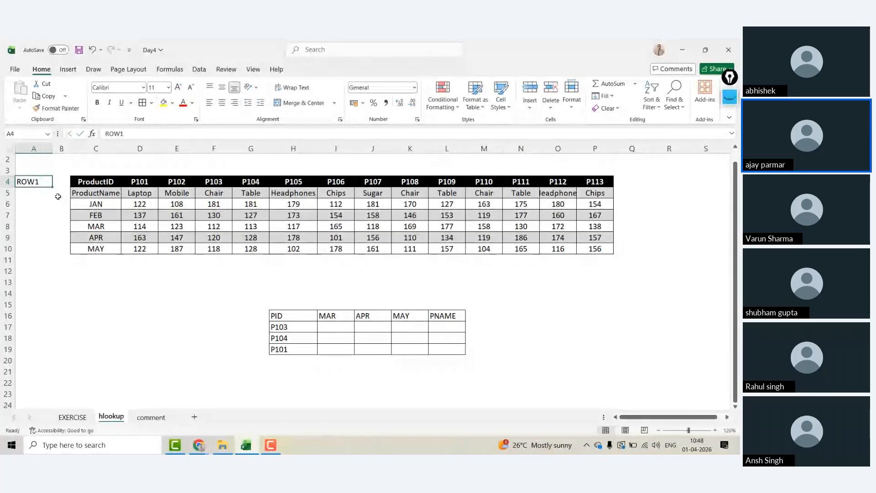
{"action": "left_click_drag", "start_coordinate": [52, 187], "coordinate": [53, 255]}
{"action": "left_click_drag", "start_coordinate": [96, 183], "coordinate": [611, 252]}
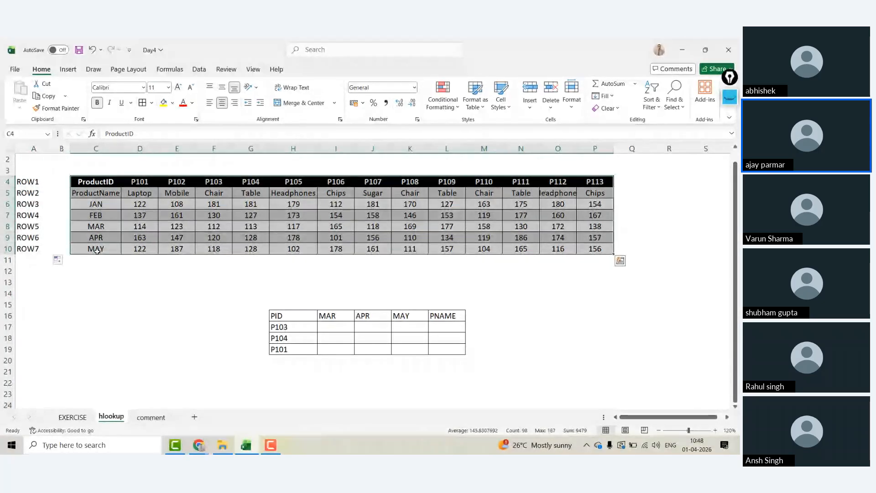
Step: Select whole table rows from ProductName downward, then clear the selection
{"action": "left_click", "coordinate": [96, 192]}
{"action": "left_click", "coordinate": [218, 181]}
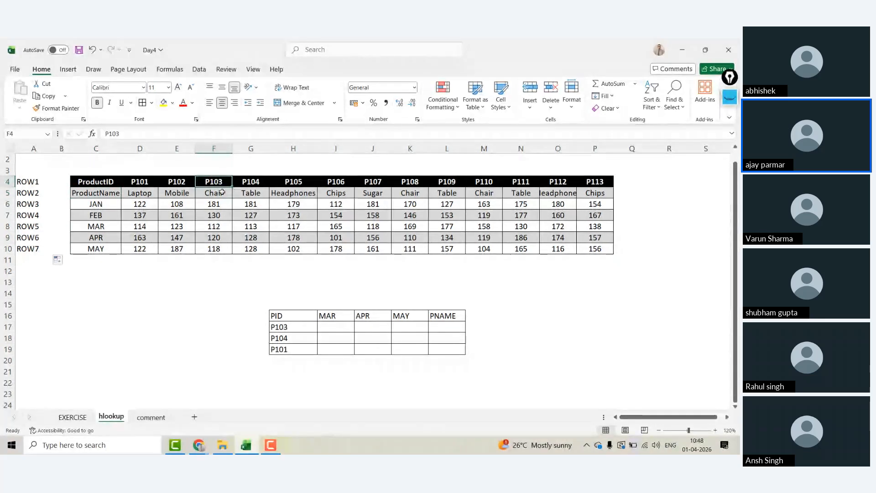
{"action": "key", "text": "Down"}
{"action": "key", "text": "shift+space"}
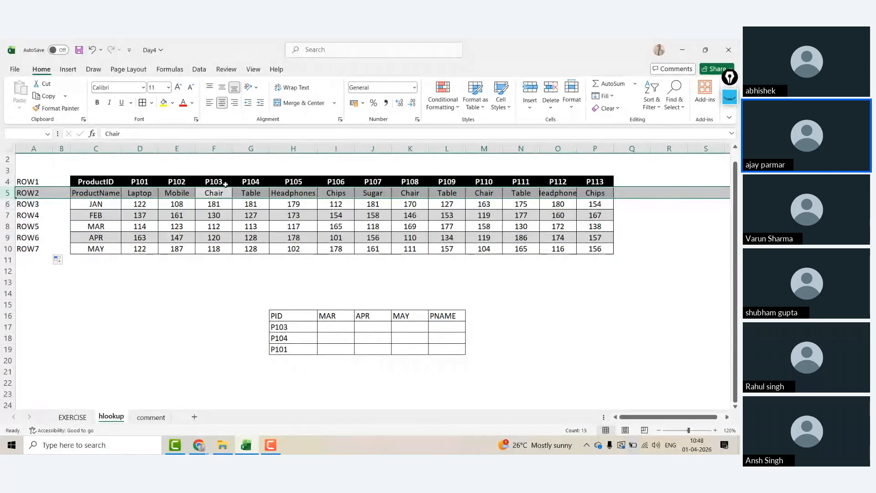
{"action": "key", "text": "Down"}
{"action": "key", "text": "shift+space"}
{"action": "key", "text": "Down"}
{"action": "key", "text": "shift+space"}
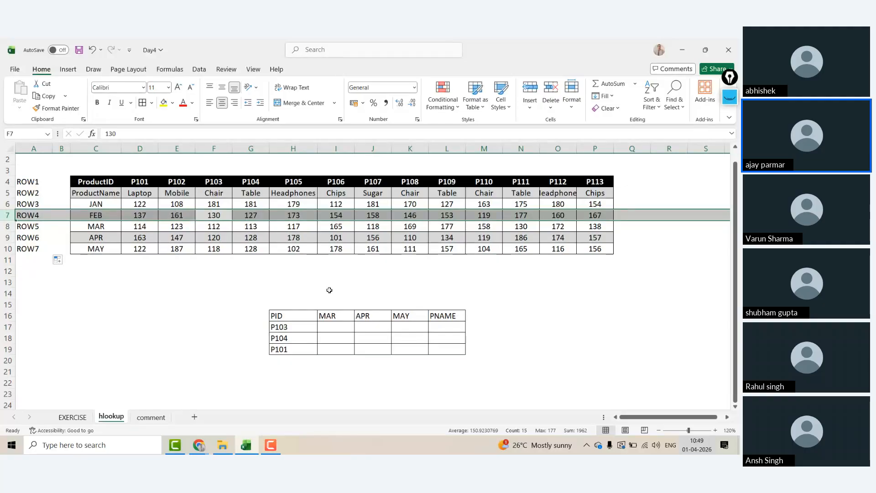
{"action": "left_click", "coordinate": [96, 271]}
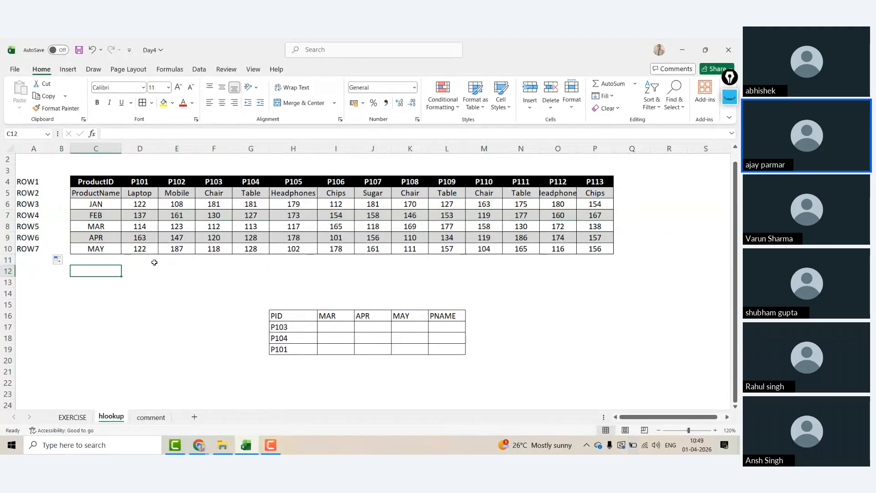
Step: In I21 type =MATCH(I16, with E4:E10 as the lookup column
{"action": "left_click", "coordinate": [332, 371]}
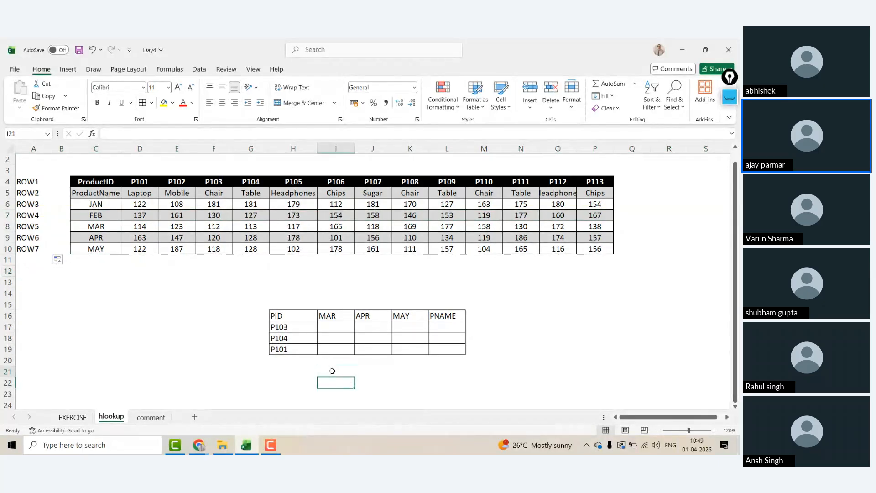
{"action": "type", "text": "=MATCH"}
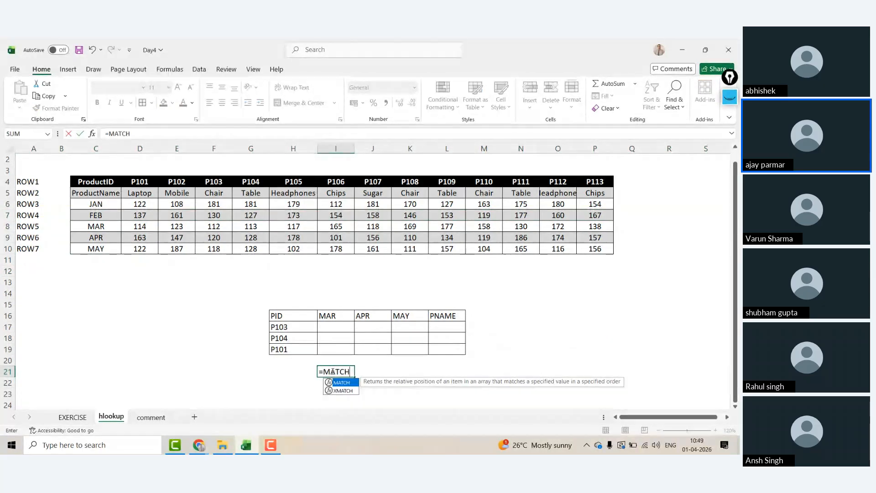
{"action": "type", "text": "("}
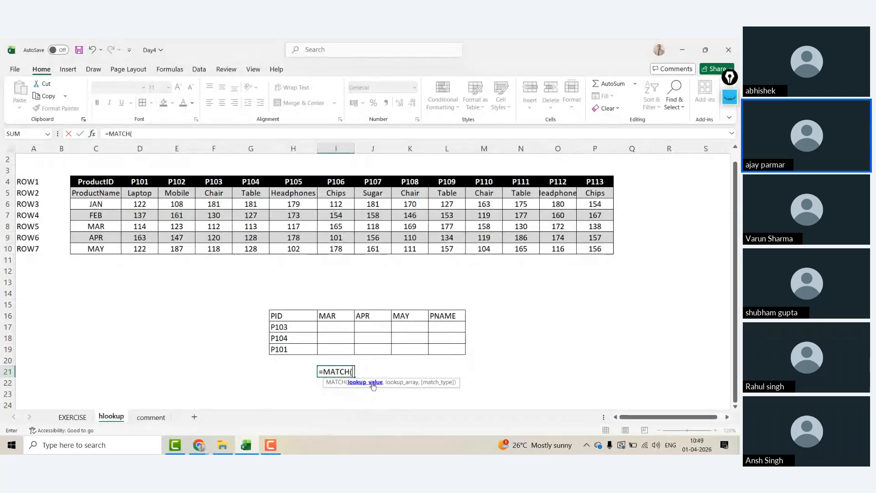
{"action": "left_click", "coordinate": [336, 315]}
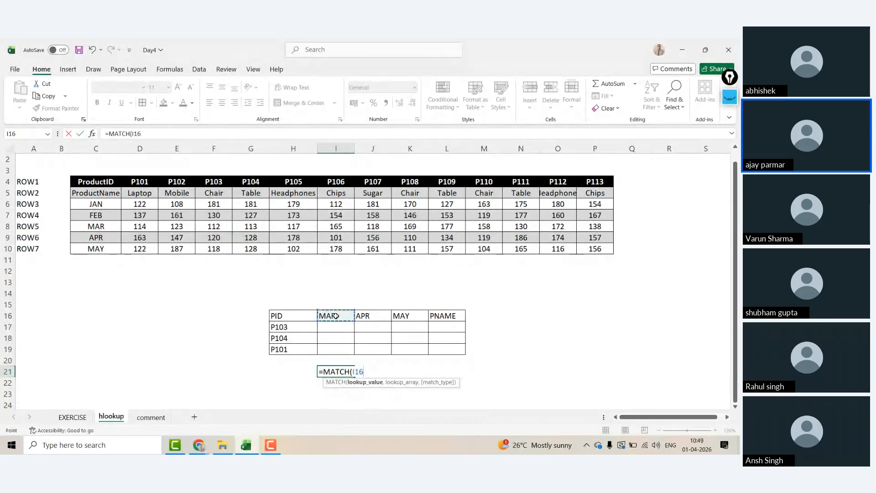
{"action": "type", "text": ","}
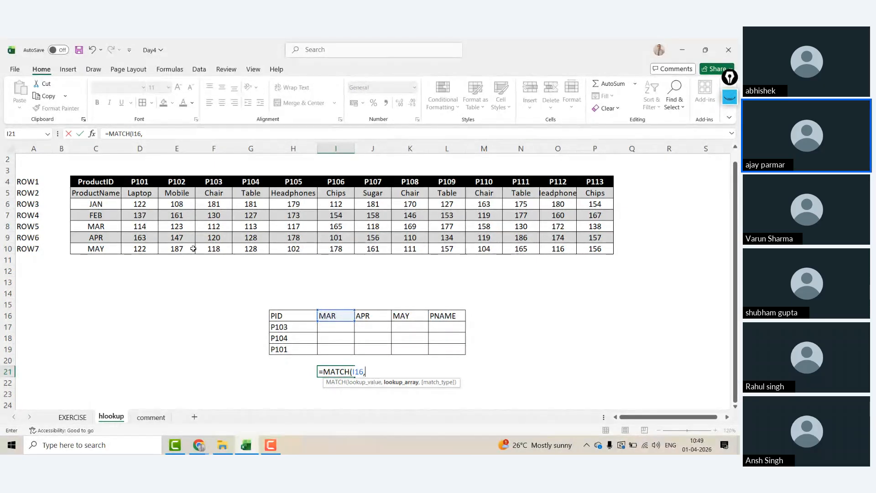
{"action": "left_click", "coordinate": [105, 227]}
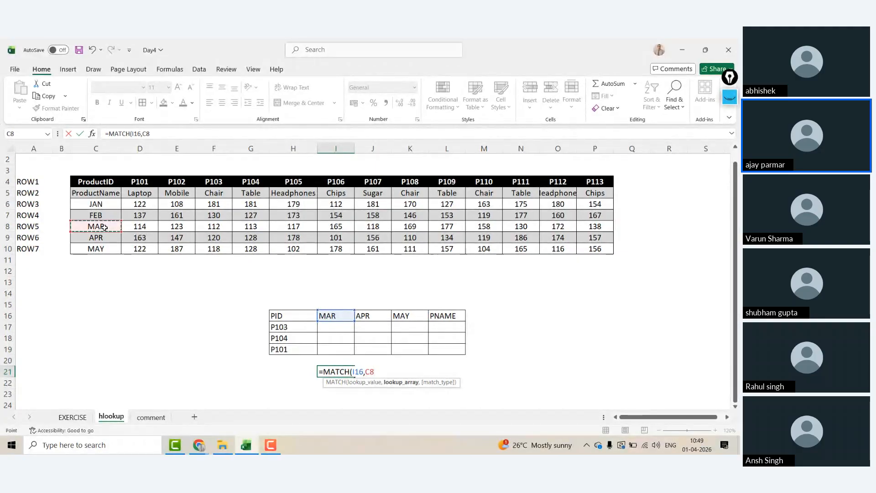
{"action": "left_click", "coordinate": [97, 183]}
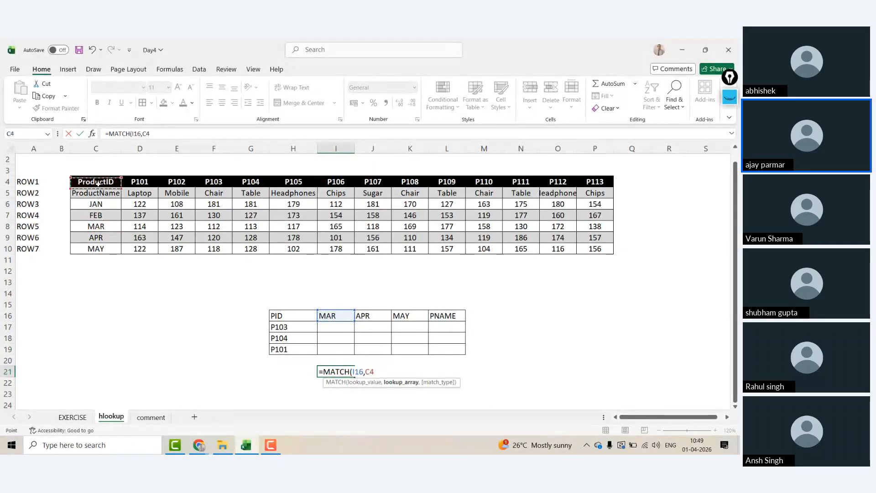
{"action": "key", "text": "shift+Down"}
{"action": "key", "text": "shift+Down"}
{"action": "key", "text": "shift+Down"}
{"action": "key", "text": "shift+Down"}
{"action": "key", "text": "shift+Down"}
{"action": "key", "text": "shift+Down"}
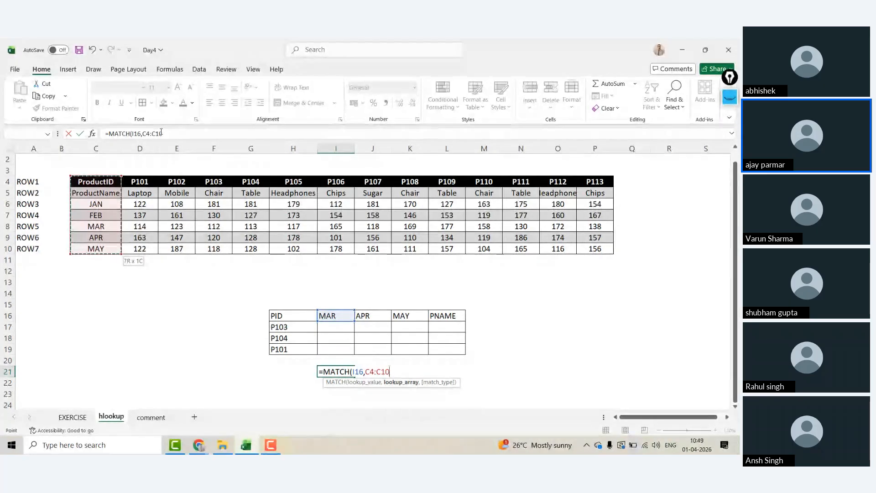
{"action": "left_click", "coordinate": [174, 181]}
{"action": "key", "text": "ctrl+shift+Down"}
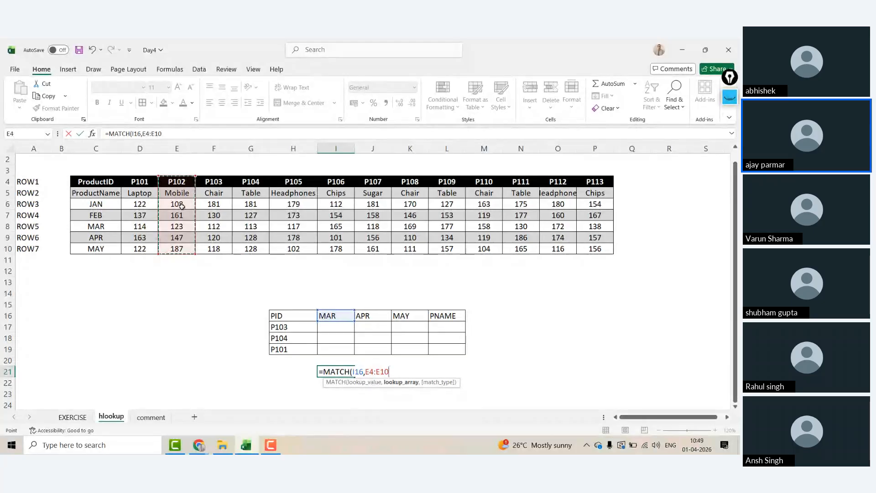
Step: Complete I21 as =MATCH(I16,C5:C10,0), an exact match that returns 4
{"action": "left_click", "coordinate": [100, 204]}
{"action": "key", "text": "shift+Down"}
{"action": "key", "text": "shift+Down"}
{"action": "key", "text": "shift+Down"}
{"action": "key", "text": "shift+Down"}
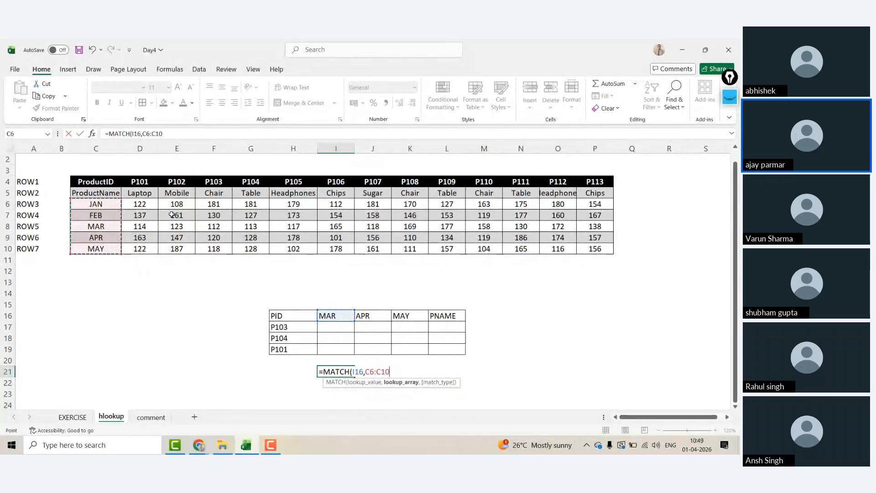
{"action": "left_click", "coordinate": [96, 181]}
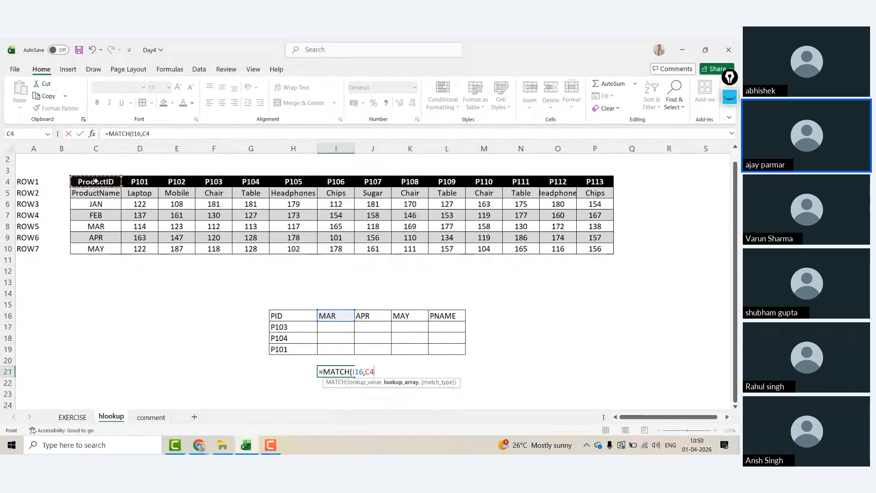
{"action": "key", "text": "ctrl+shift+Down"}
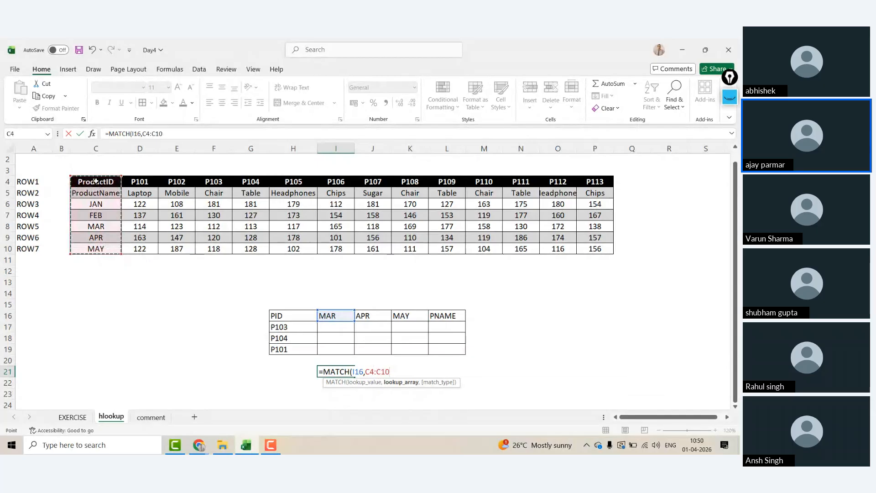
{"action": "key", "text": "Down"}
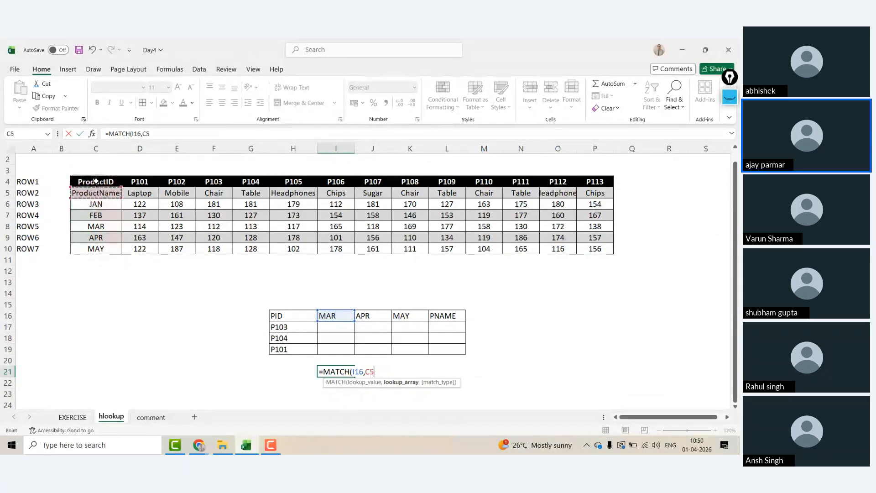
{"action": "key", "text": "ctrl+shift+Down"}
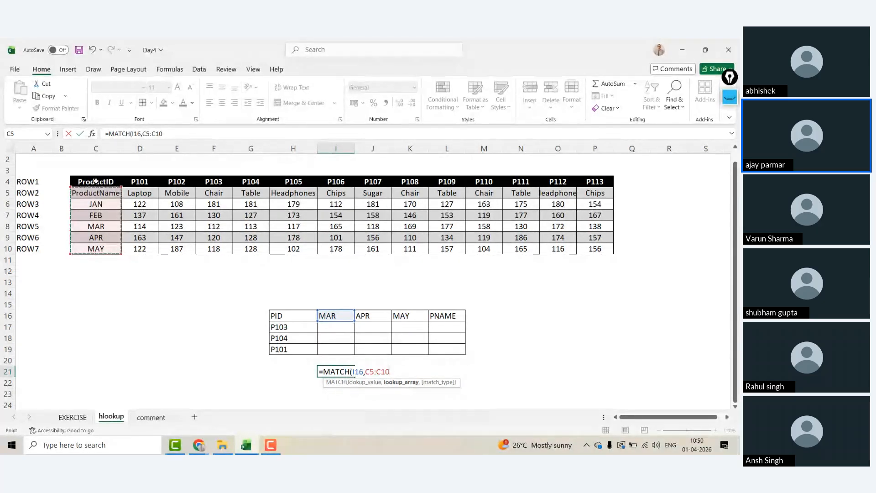
{"action": "type", "text": ","}
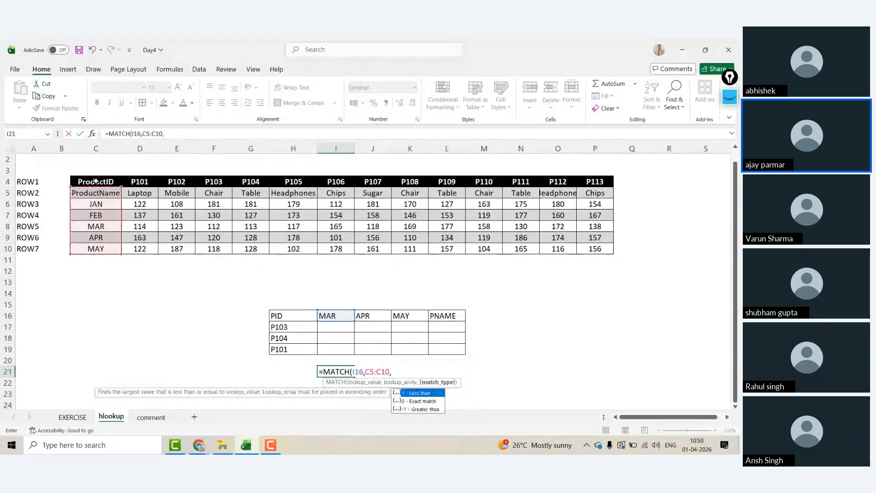
{"action": "left_click", "coordinate": [171, 134]}
{"action": "type", "text": "0"}
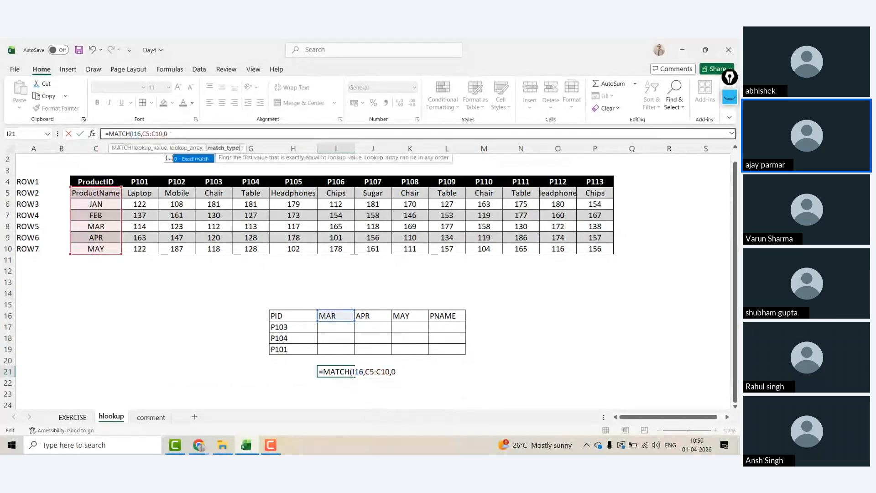
{"action": "key", "text": "Return"}
{"action": "key", "text": "Up"}
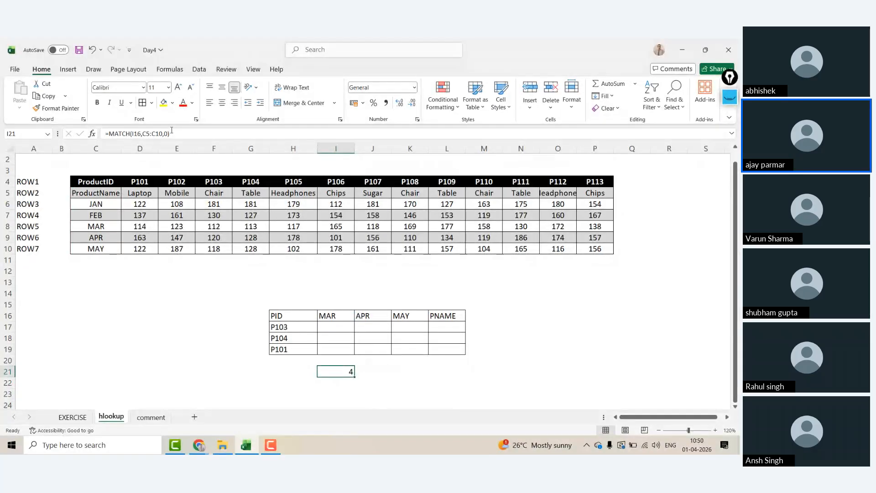
{"action": "left_click", "coordinate": [107, 181]}
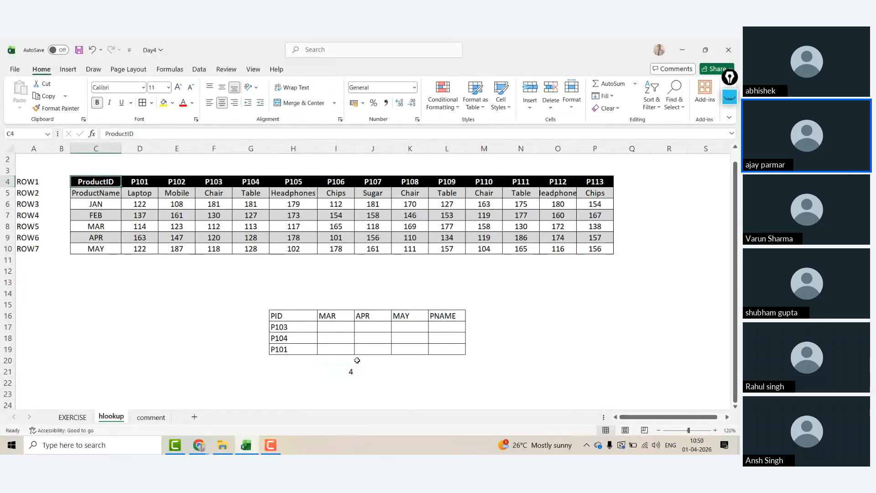
{"action": "left_click", "coordinate": [344, 372]}
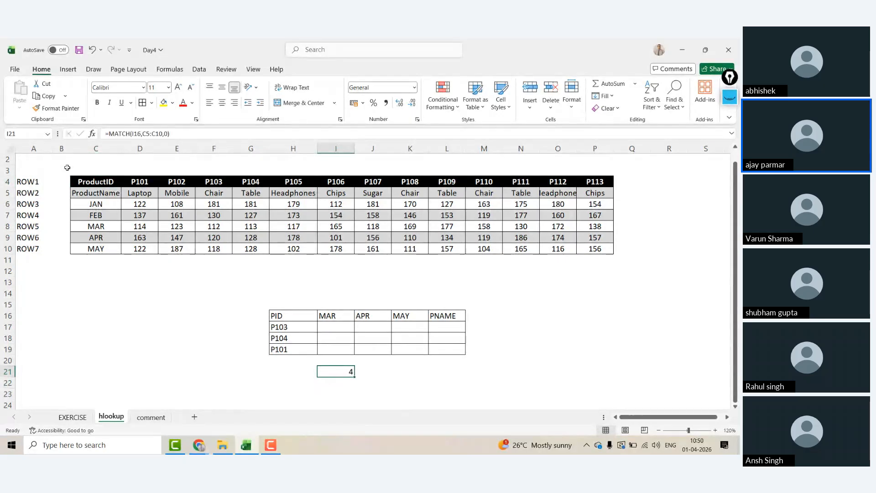
{"action": "left_click", "coordinate": [93, 181]}
{"action": "key", "text": "ctrl+shift+Right"}
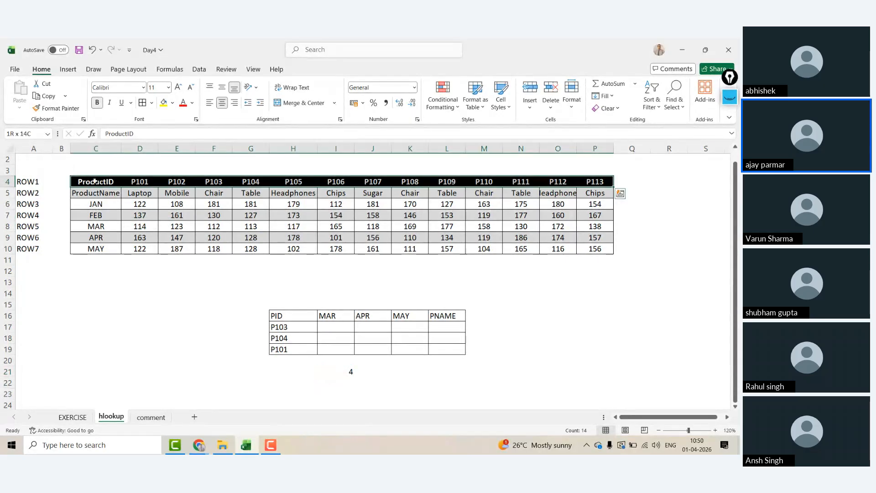
{"action": "key", "text": "shift+Down"}
{"action": "key", "text": "shift+Down"}
{"action": "key", "text": "shift+Down"}
{"action": "key", "text": "shift+Down"}
{"action": "key", "text": "shift+Down"}
{"action": "key", "text": "shift+Down"}
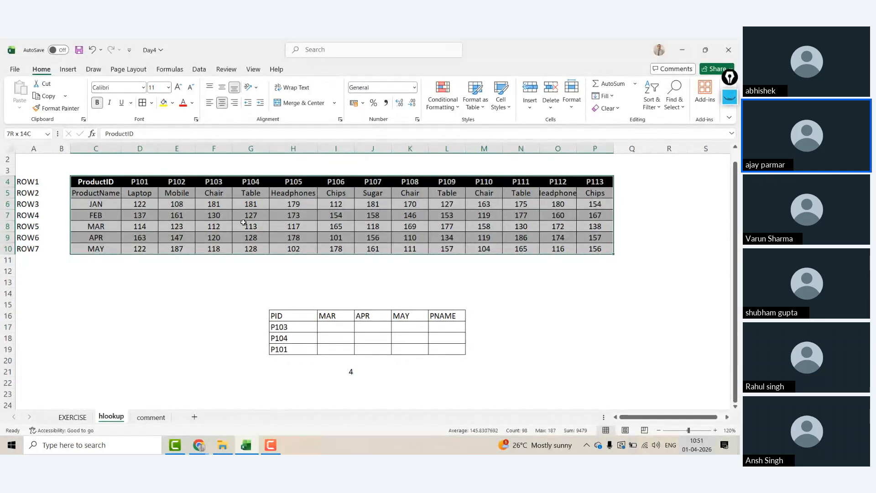
{"action": "left_click", "coordinate": [95, 179]}
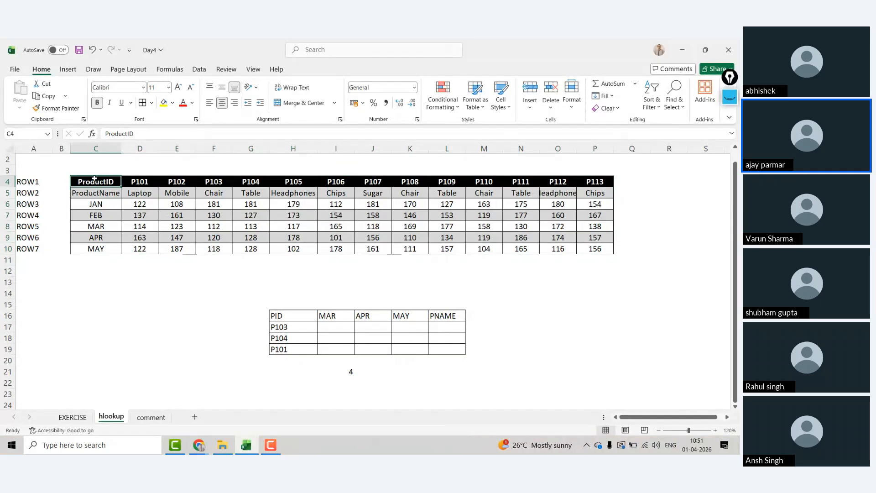
{"action": "key", "text": "ctrl+shift+Down"}
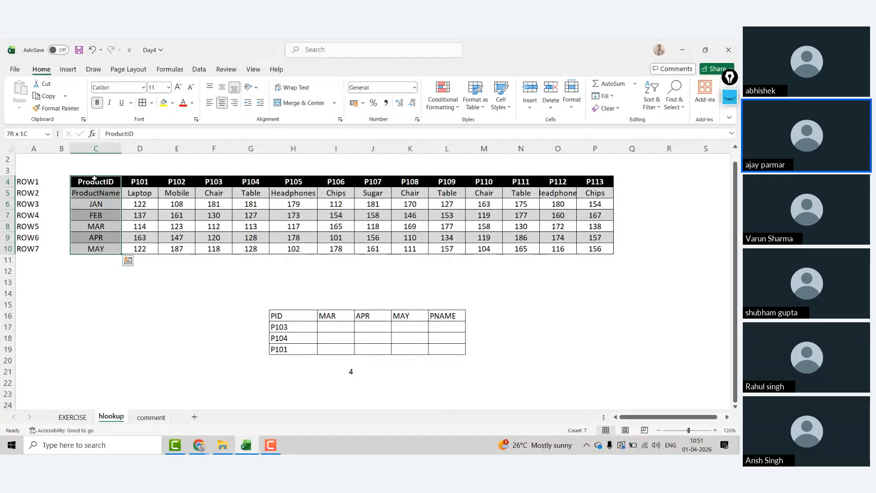
Step: Change the MATCH range start in I21 from C5 to C4 so it returns 5
{"action": "left_click", "coordinate": [345, 370]}
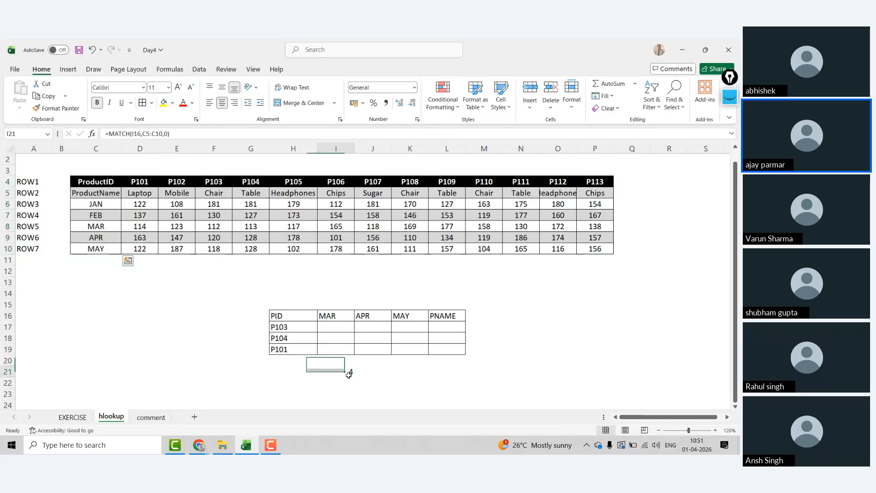
{"action": "left_click", "coordinate": [151, 133]}
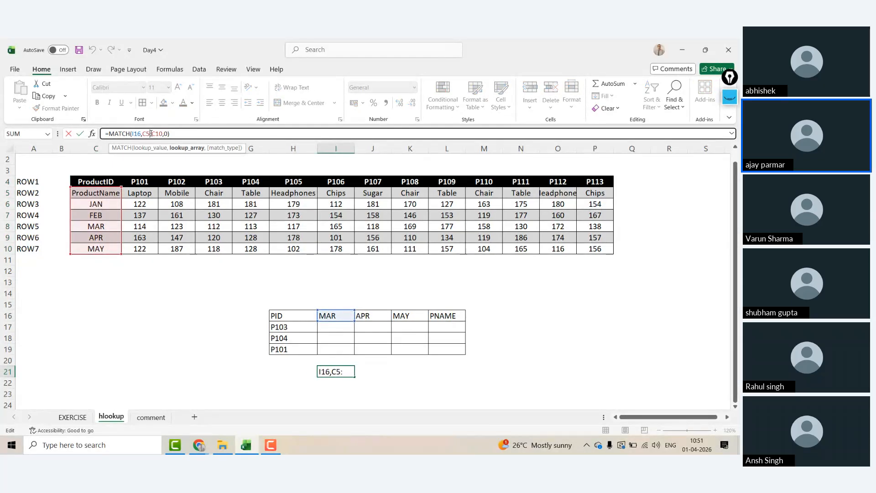
{"action": "key", "text": "BackSpace"}
{"action": "type", "text": "4"}
{"action": "key", "text": "Return"}
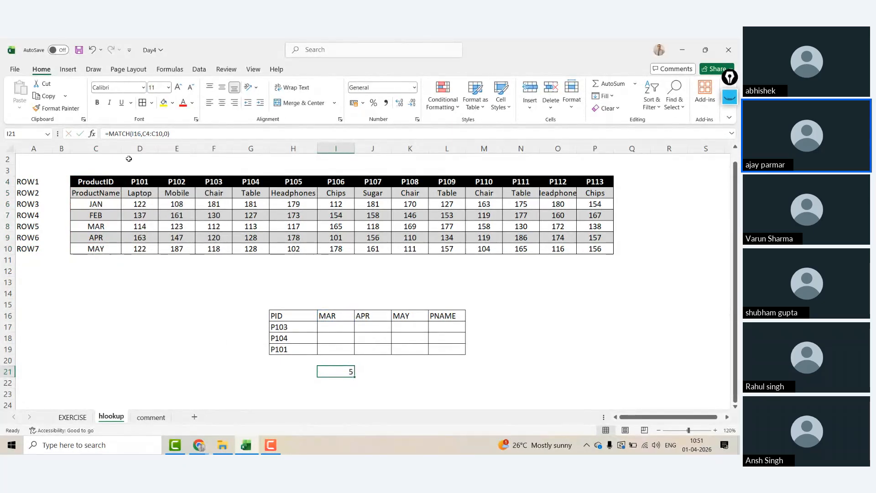
Step: Review the header row from C4 across, then fill the I21 MATCH right into J21
{"action": "left_click", "coordinate": [100, 182]}
{"action": "key", "text": "ctrl+shift+Right"}
{"action": "key", "text": "shift+Right"}
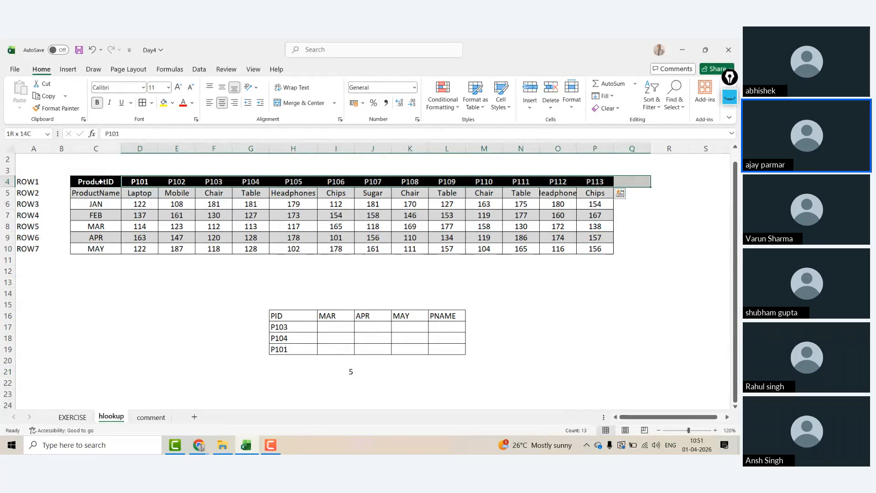
{"action": "key", "text": "Right"}
{"action": "key", "text": "Right"}
{"action": "key", "text": "shift+Right"}
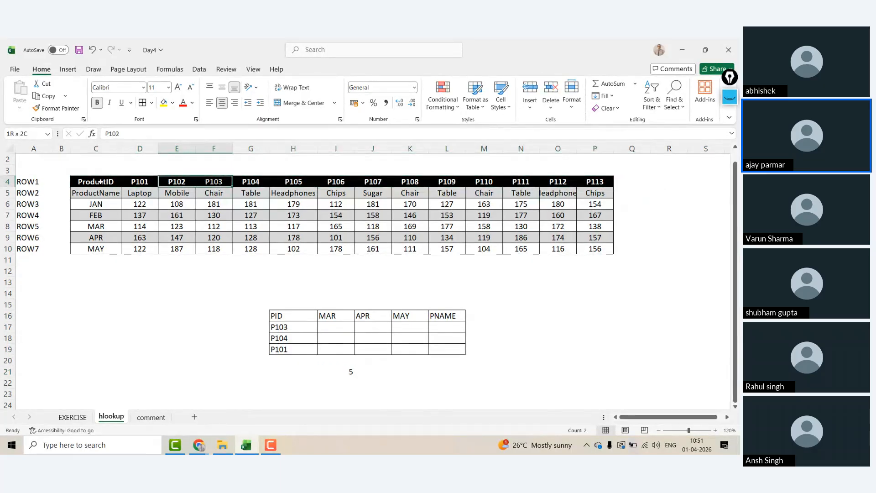
{"action": "key", "text": "shift+Right"}
{"action": "key", "text": "shift+Right"}
{"action": "key", "text": "shift+Right"}
{"action": "key", "text": "shift+Right"}
{"action": "key", "text": "shift+Right"}
{"action": "key", "text": "shift+Right"}
{"action": "key", "text": "shift+Right"}
{"action": "key", "text": "shift+Right"}
{"action": "key", "text": "shift+Right"}
{"action": "key", "text": "shift+Right"}
{"action": "key", "text": "shift+Right"}
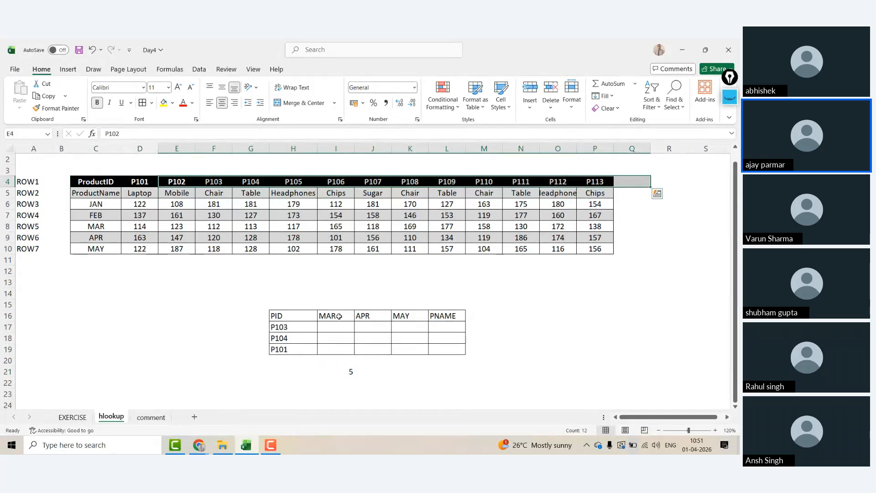
{"action": "left_click", "coordinate": [347, 370]}
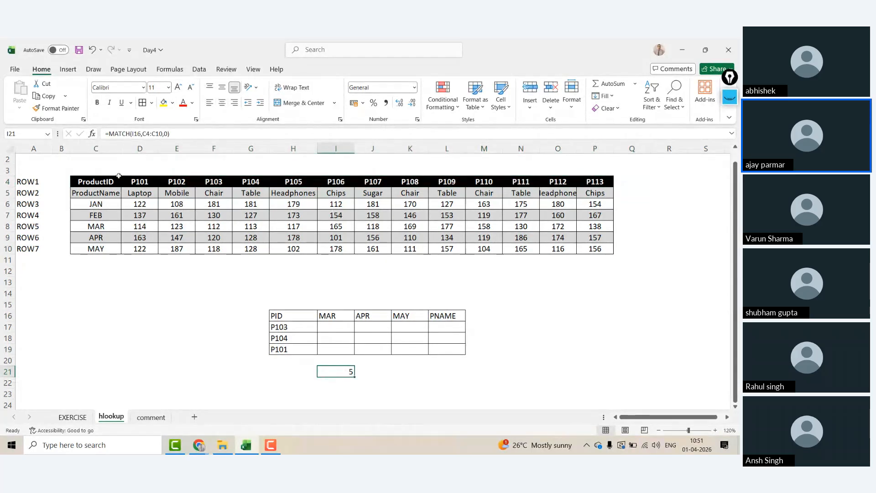
{"action": "left_click_drag", "start_coordinate": [355, 377], "coordinate": [382, 374]}
Step: Try editing J21's copied MATCH range, then clear J21's #N/A formula
{"action": "key", "text": "Right"}
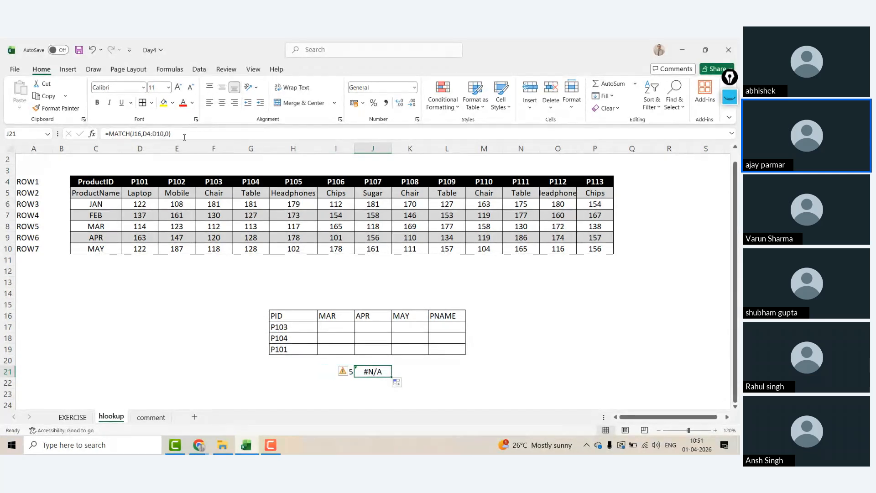
{"action": "double_click", "coordinate": [386, 374]}
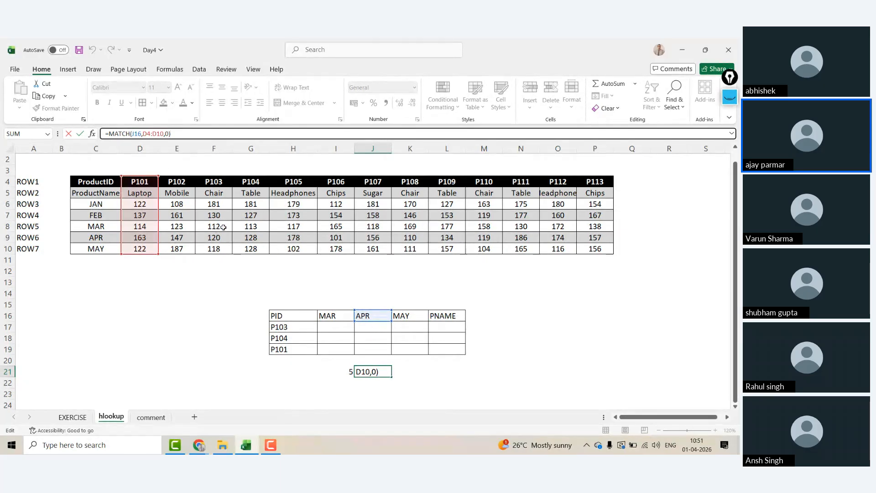
{"action": "left_click_drag", "start_coordinate": [157, 216], "coordinate": [113, 227]}
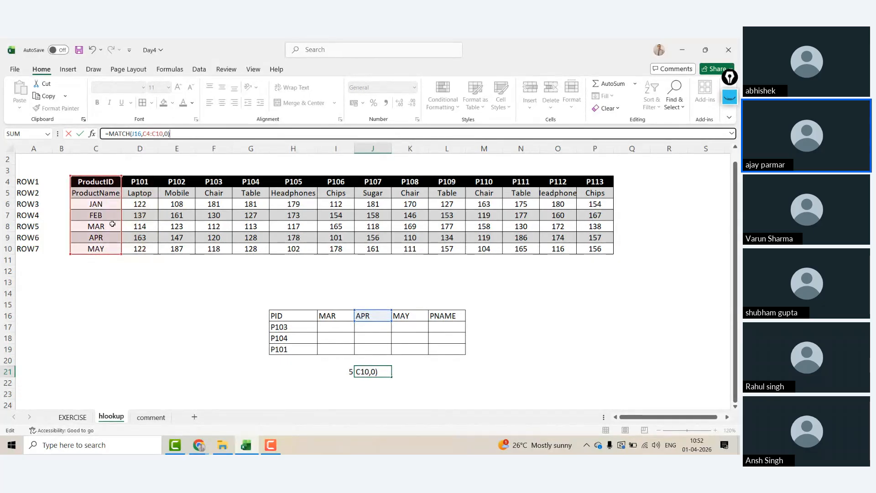
{"action": "key", "text": "ctrl+Return"}
{"action": "key", "text": "Delete"}
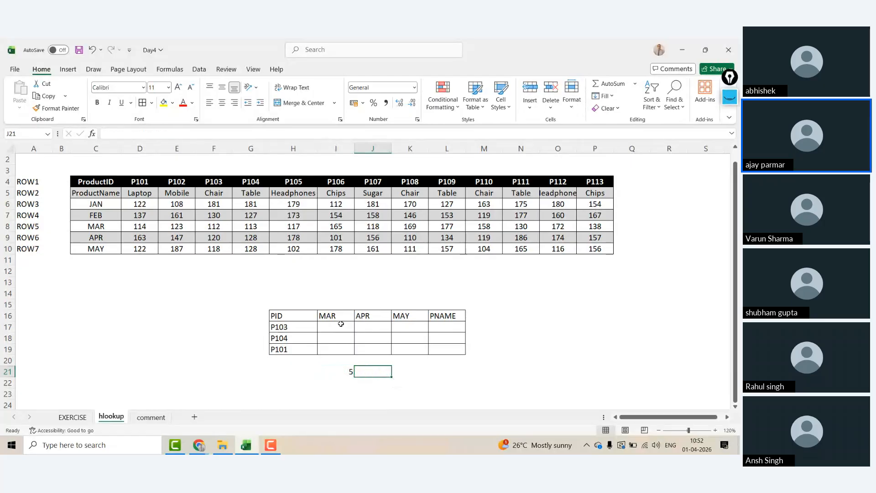
{"action": "key", "text": "Left"}
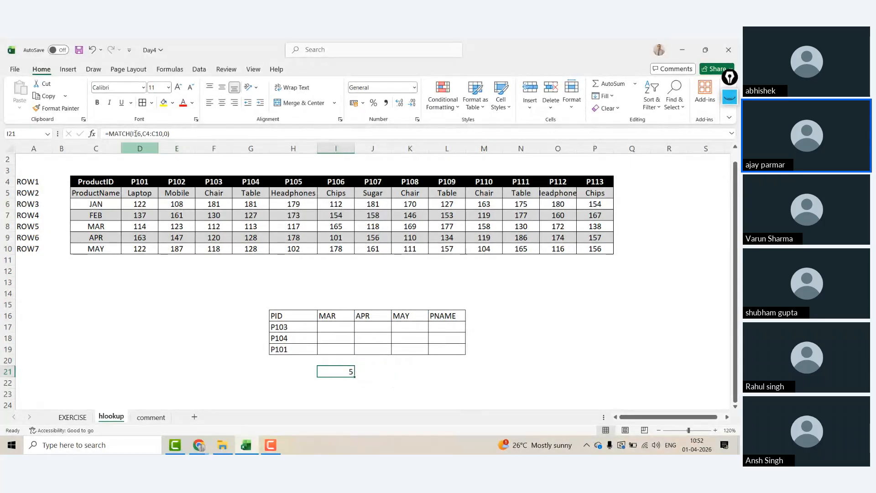
Step: Lock I21's range as $C$4:$C$10 and commit the MATCH formula
{"action": "left_click", "coordinate": [145, 134]}
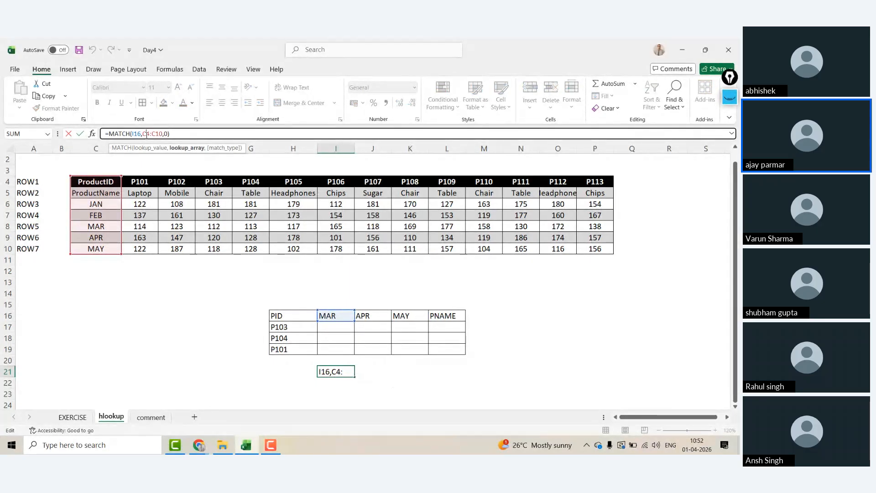
{"action": "key", "text": "F4"}
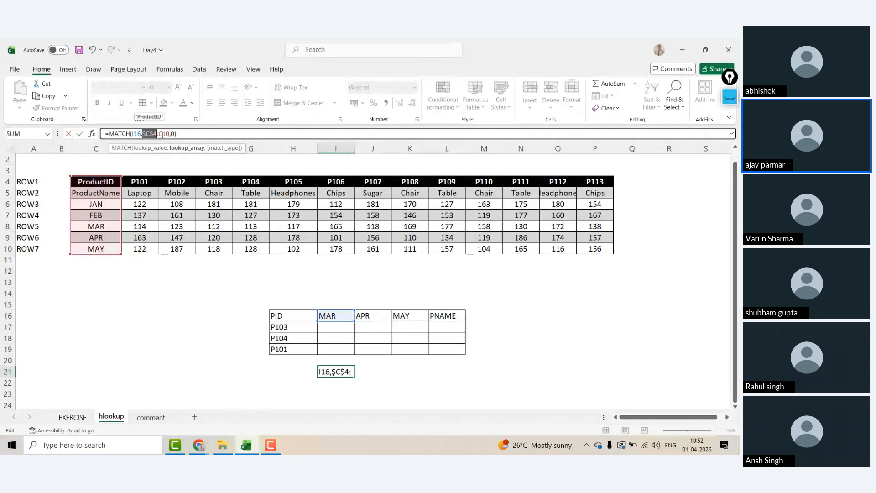
{"action": "key", "text": "super+p"}
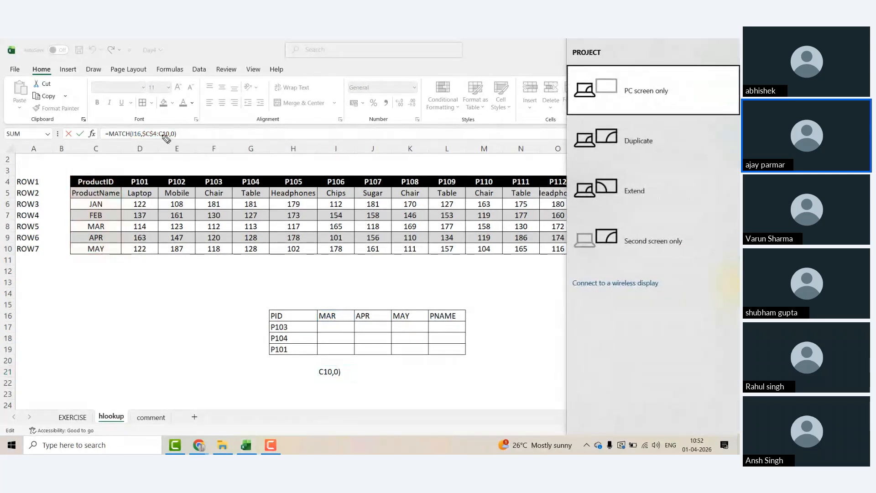
{"action": "key", "text": "Escape"}
{"action": "double_click", "coordinate": [164, 134]}
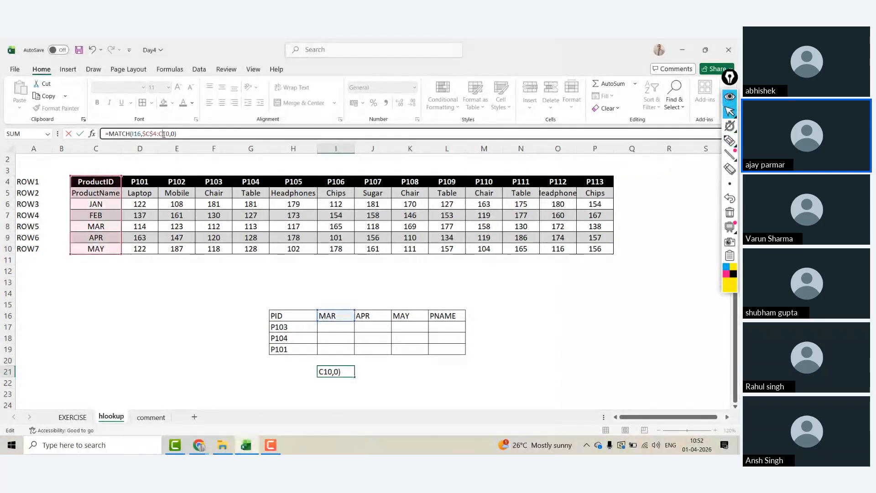
{"action": "key", "text": "F4"}
{"action": "key", "text": "Return"}
{"action": "key", "text": "Up"}
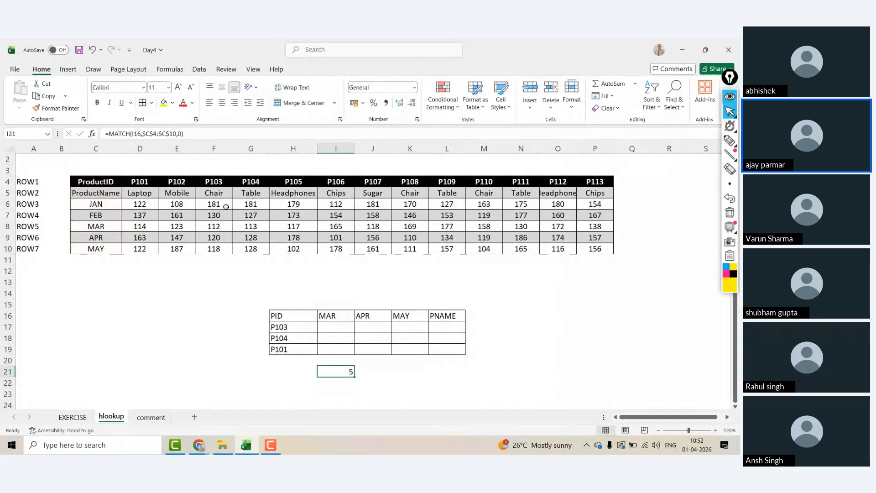
Step: Fill the MATCH formula from I21 across to L21
{"action": "left_click_drag", "start_coordinate": [351, 377], "coordinate": [458, 380]}
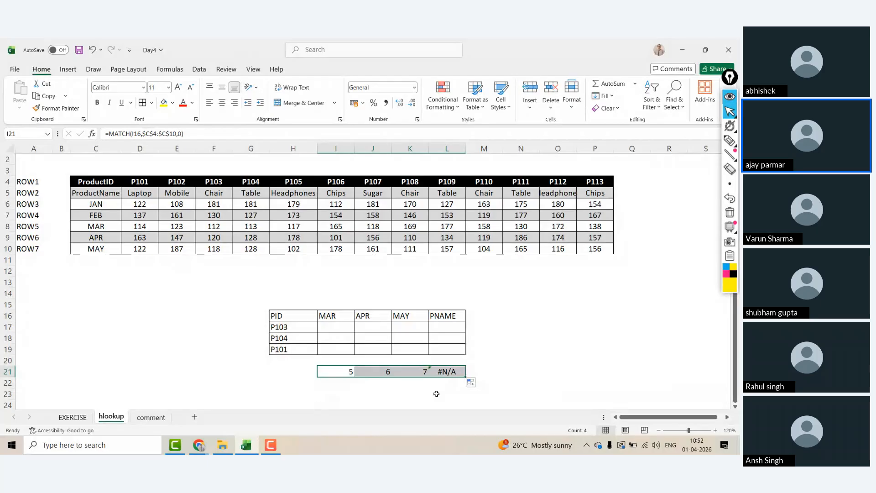
{"action": "left_click", "coordinate": [445, 318]}
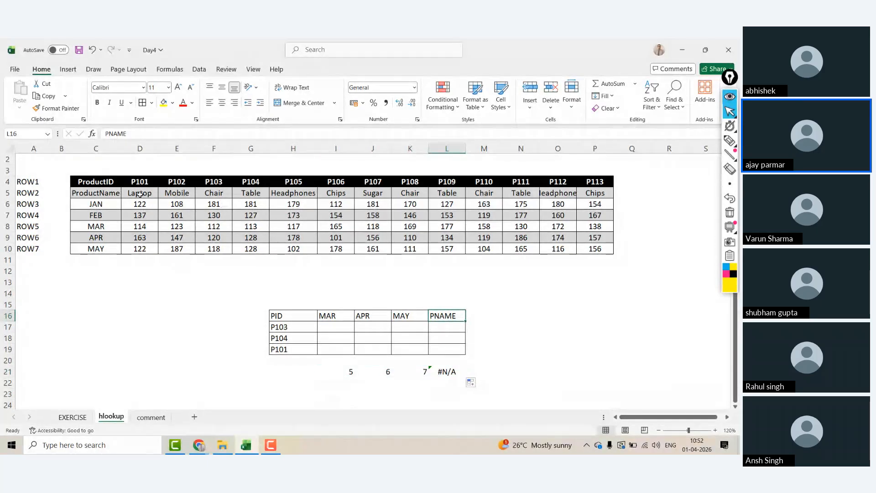
{"action": "left_click", "coordinate": [106, 192]}
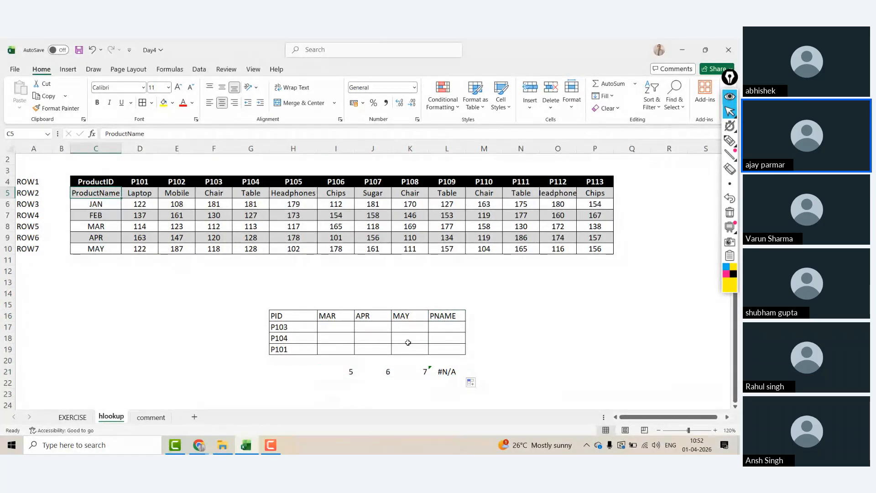
Step: Rename the L16 header from PNAME to PRODUCTNAME so its MATCH returns 2, and widen column L
{"action": "left_click", "coordinate": [452, 316]}
{"action": "type", "text": "PAR"}
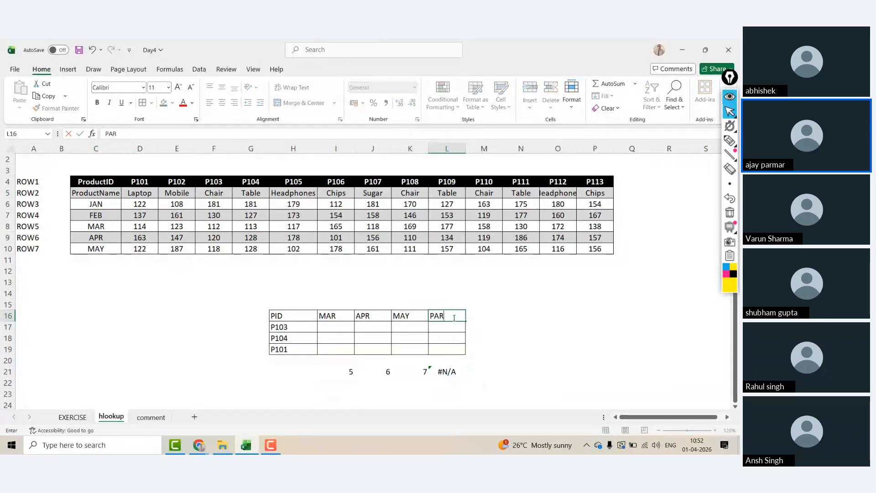
{"action": "key", "text": "BackSpace"}
{"action": "key", "text": "BackSpace"}
{"action": "type", "text": "RODUCTNAME"}
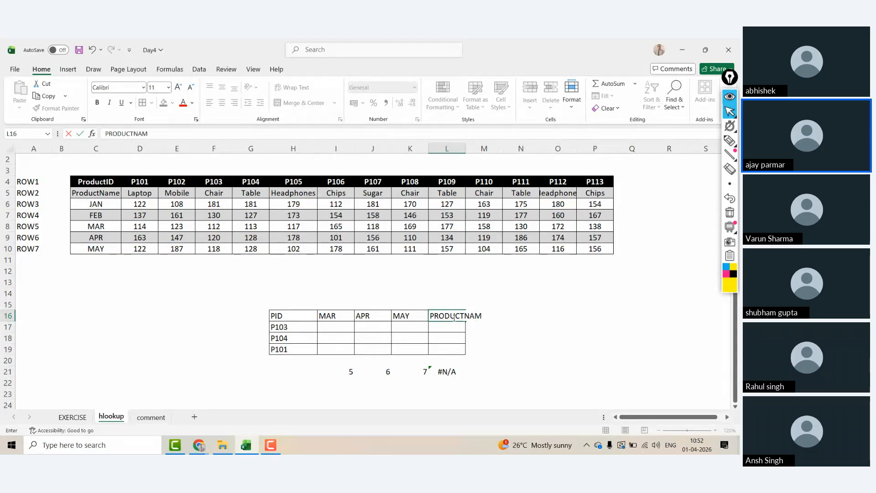
{"action": "key", "text": "Return"}
{"action": "left_click", "coordinate": [453, 318]}
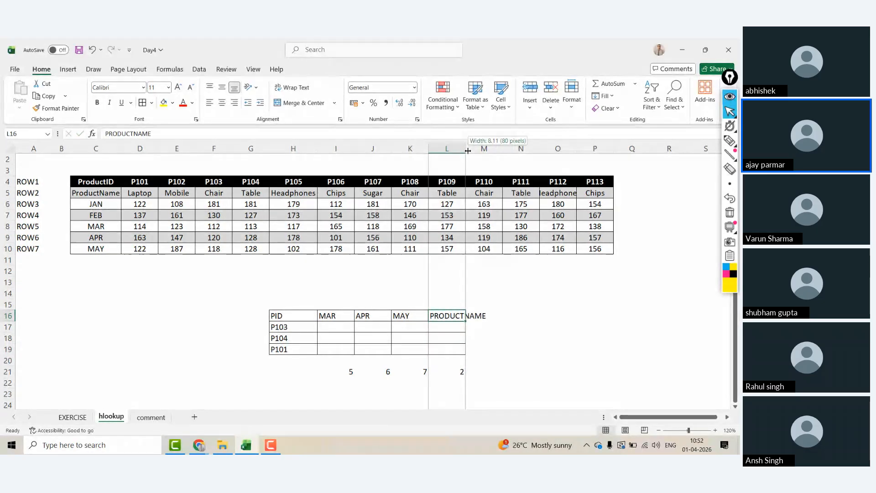
{"action": "left_click_drag", "start_coordinate": [466, 149], "coordinate": [483, 152]}
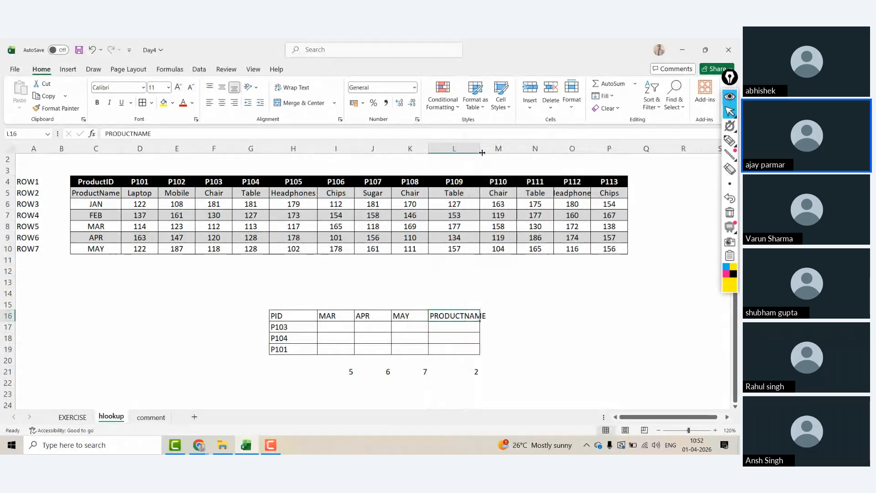
Step: Enter =HLOOKUP(H17,C4:P10,I21,0) in I17 to look up P103's sales
{"action": "left_click", "coordinate": [330, 326]}
{"action": "type", "text": "=HLOOKUP("}
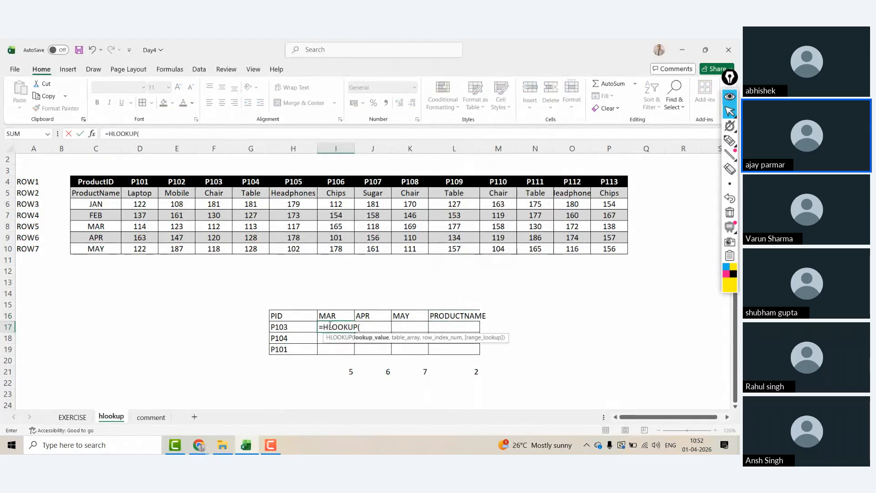
{"action": "key", "text": "Left"}
{"action": "type", "text": ","}
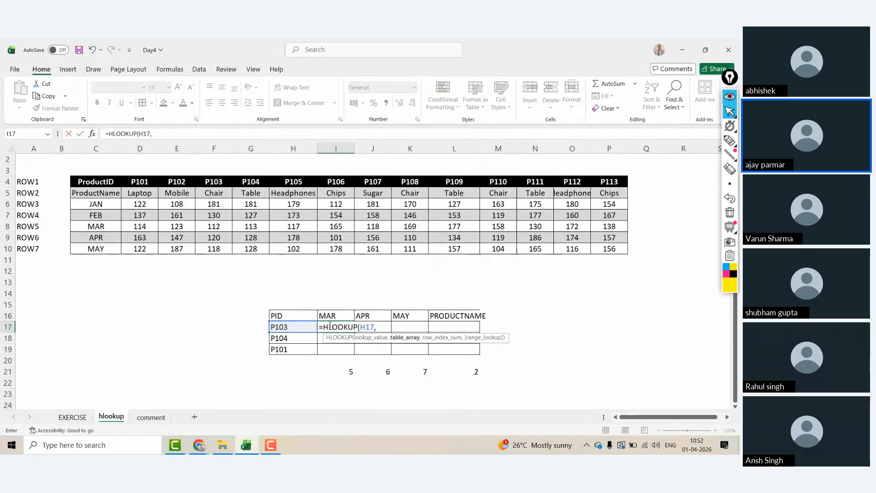
{"action": "left_click", "coordinate": [100, 186]}
{"action": "key", "text": "ctrl+shift+Right"}
{"action": "key", "text": "ctrl+shift+Down"}
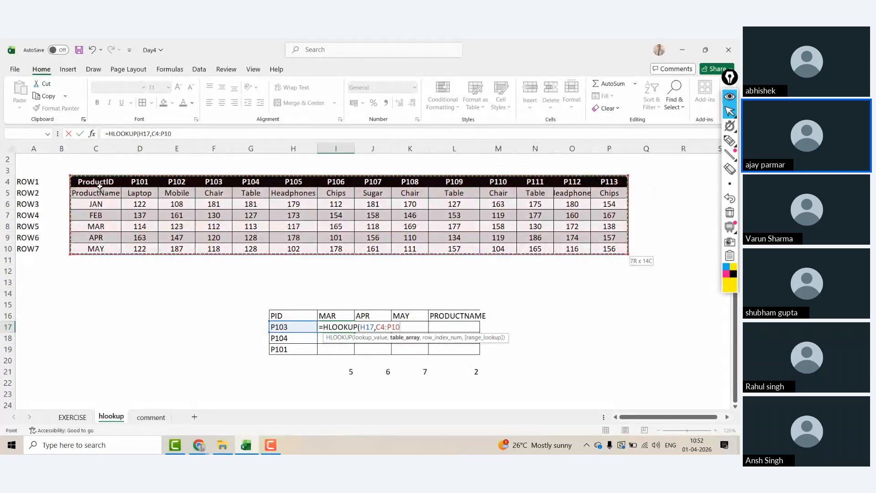
{"action": "type", "text": ","}
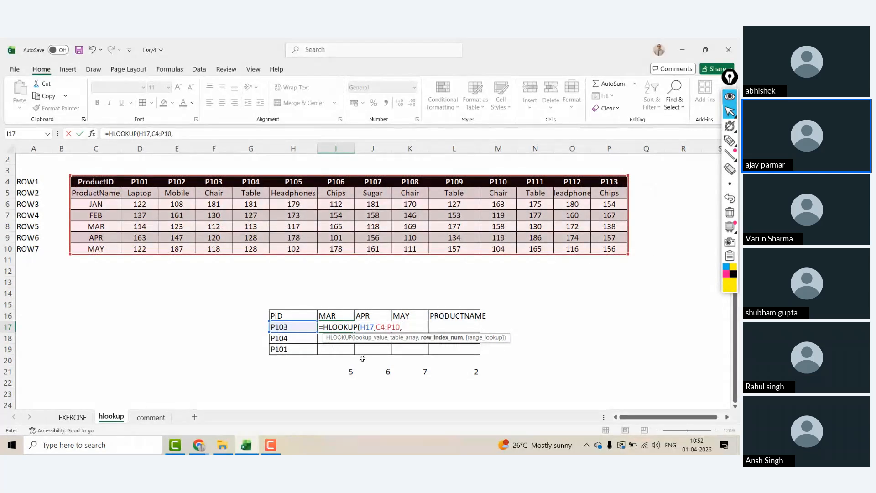
{"action": "left_click", "coordinate": [349, 372]}
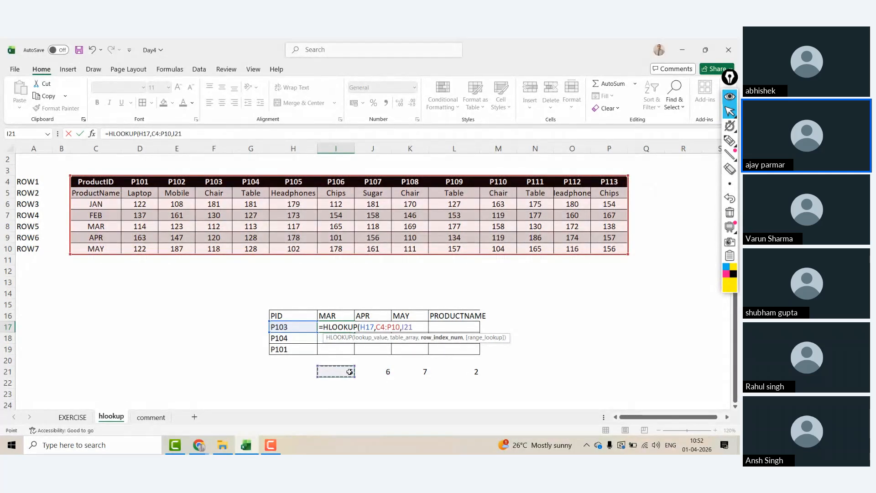
{"action": "type", "text": ",0)"}
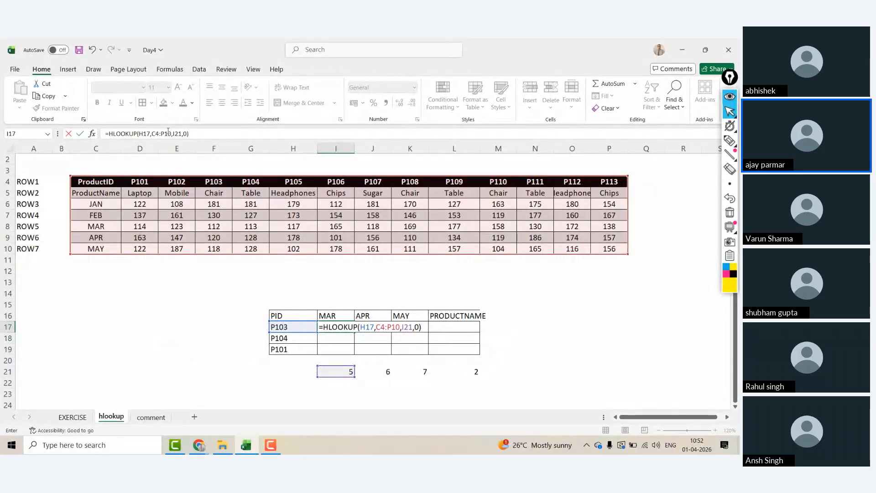
Step: Anchor the references so I17 reads =HLOOKUP($H17,$C$4:$P$10,I$21,0), returning 112
{"action": "left_click", "coordinate": [146, 133]}
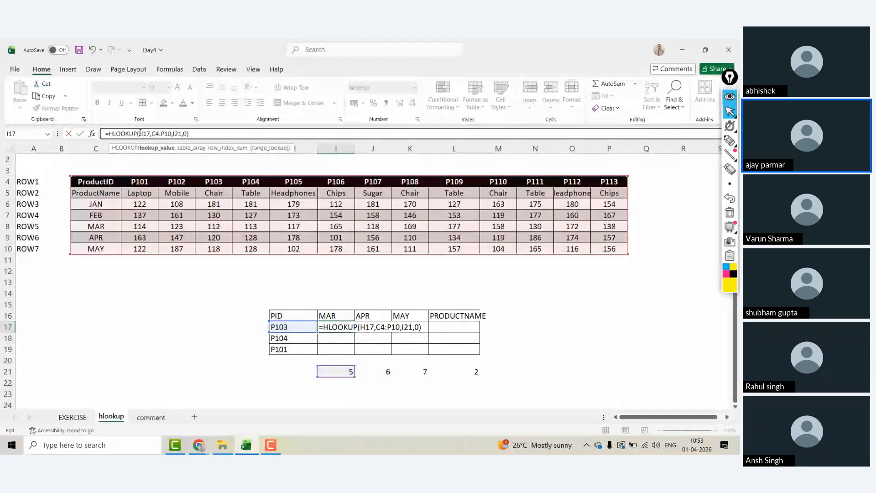
{"action": "left_click", "coordinate": [140, 134]}
{"action": "type", "text": "$"}
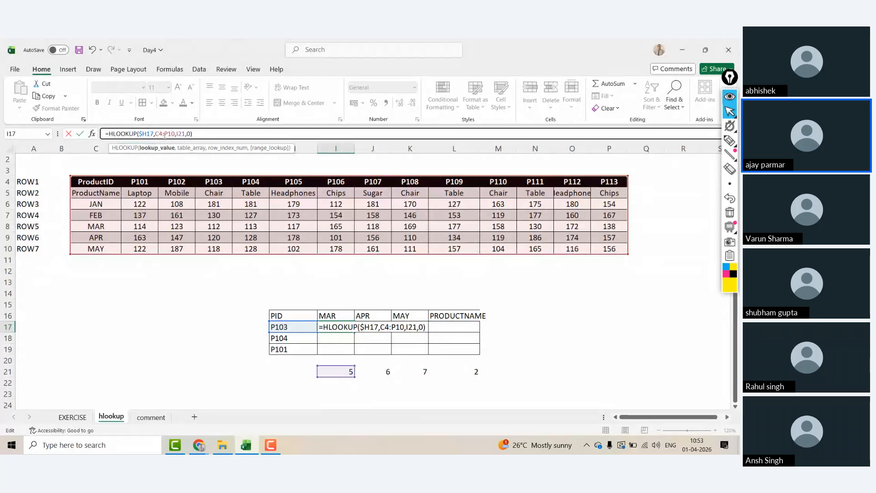
{"action": "left_click", "coordinate": [161, 134]}
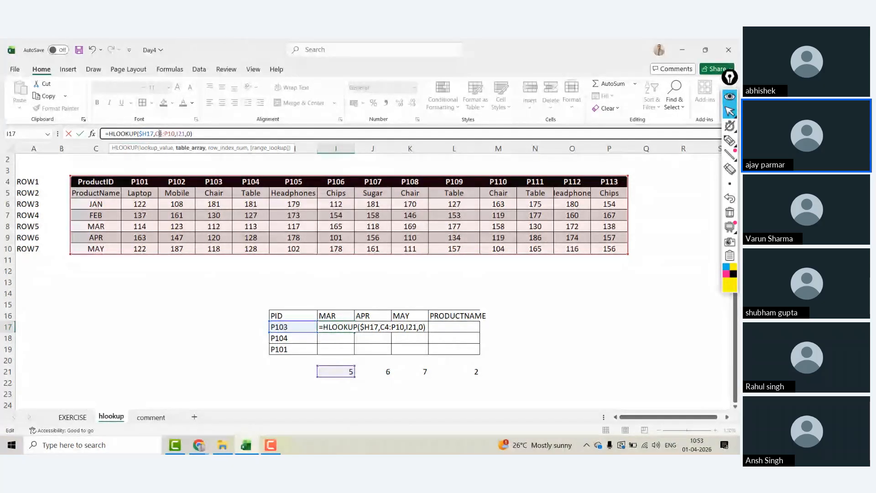
{"action": "key", "text": "F4"}
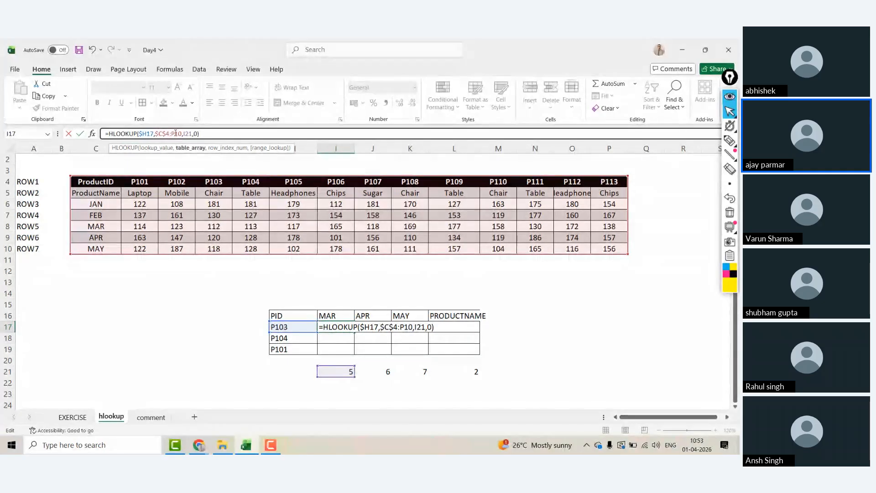
{"action": "left_click", "coordinate": [175, 134]}
{"action": "key", "text": "F4"}
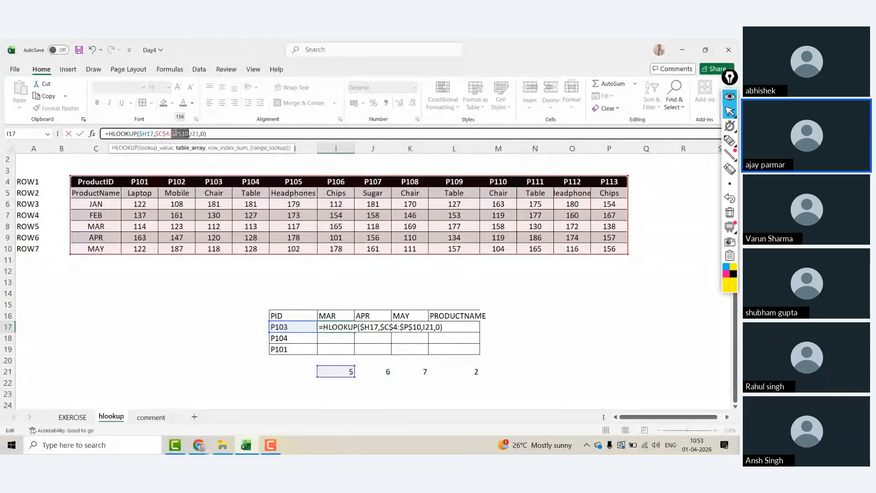
{"action": "left_click", "coordinate": [193, 134]}
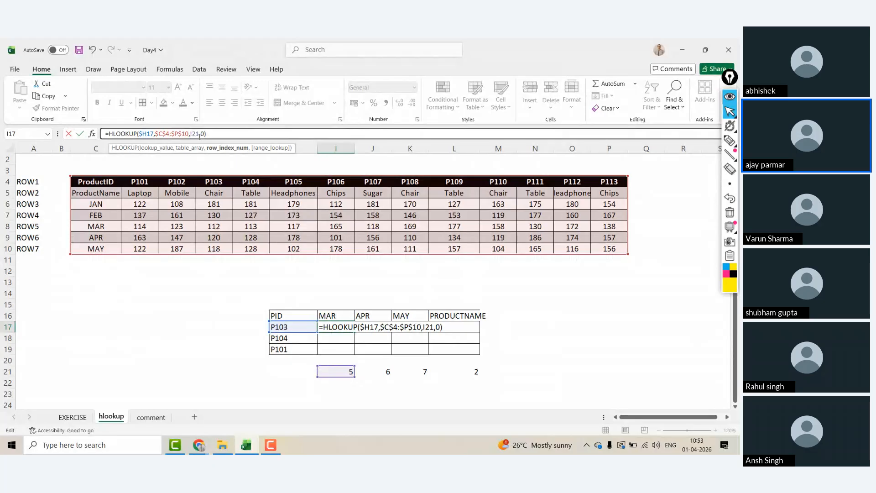
{"action": "double_click", "coordinate": [200, 134]}
{"action": "key", "text": "F4"}
{"action": "key", "text": "F4"}
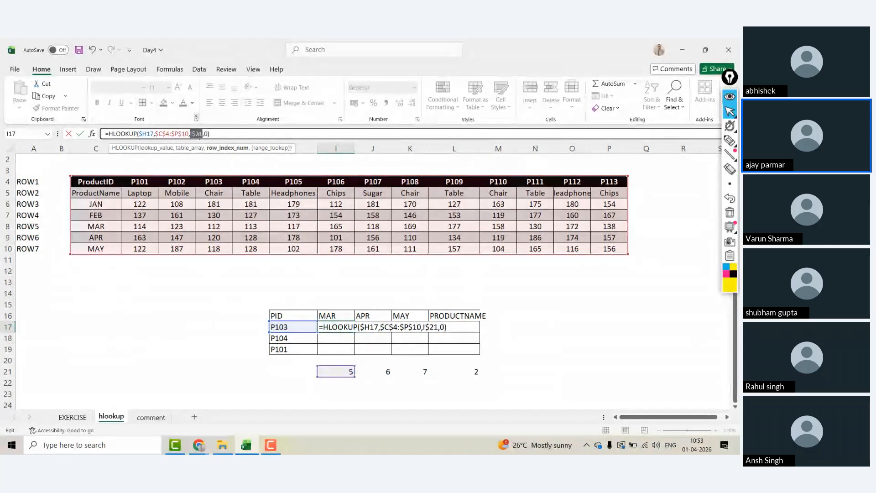
{"action": "key", "text": "ctrl+Return"}
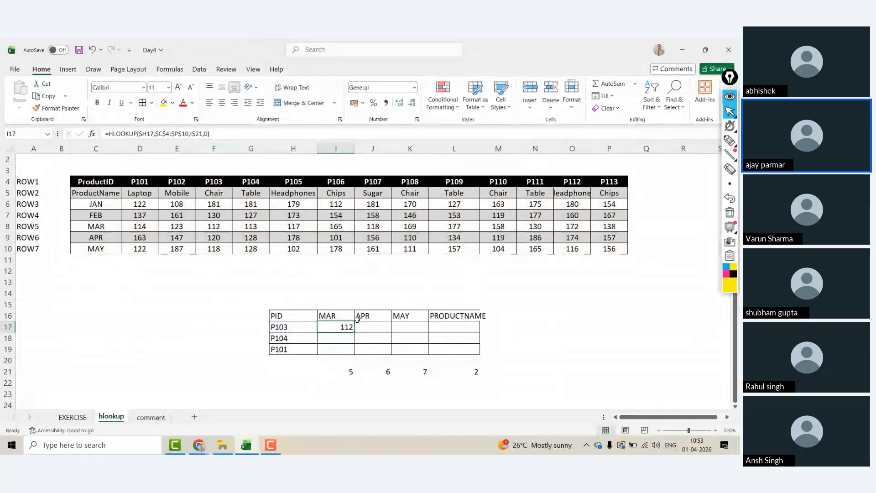
Step: Fill the HLOOKUP formula across the results grid and centre the looked-up values
{"action": "left_click_drag", "start_coordinate": [354, 331], "coordinate": [480, 352]}
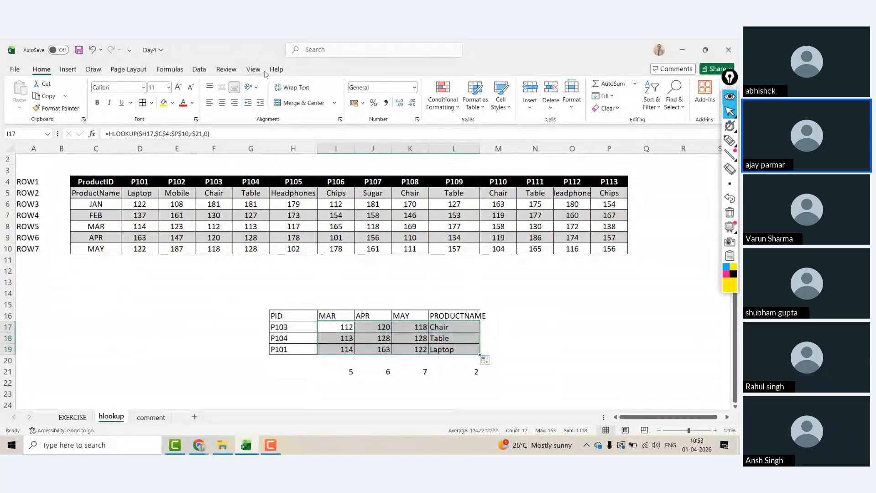
{"action": "left_click", "coordinate": [222, 102]}
{"action": "left_click", "coordinate": [289, 368]}
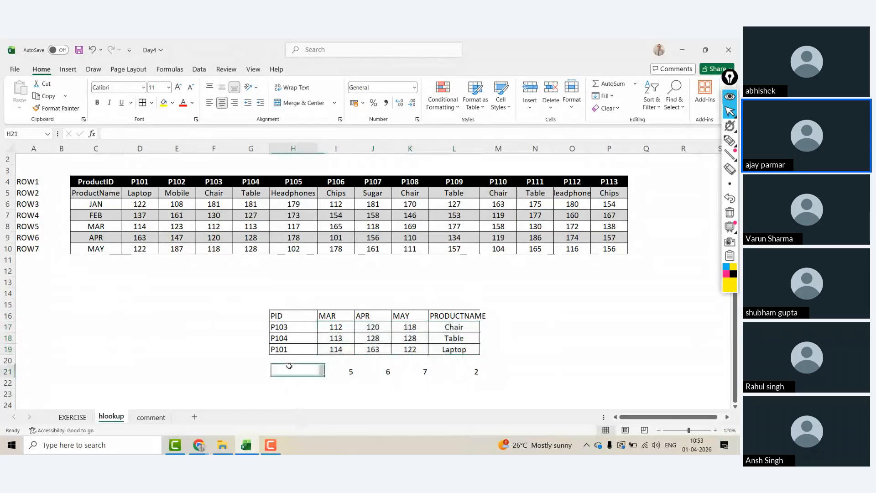
Step: Make the header row PID to PRODUCTNAME bold
{"action": "key", "text": "Up"}
{"action": "key", "text": "Up"}
{"action": "key", "text": "Up"}
{"action": "key", "text": "Up"}
{"action": "key", "text": "Up"}
{"action": "key", "text": "ctrl+shift+Right"}
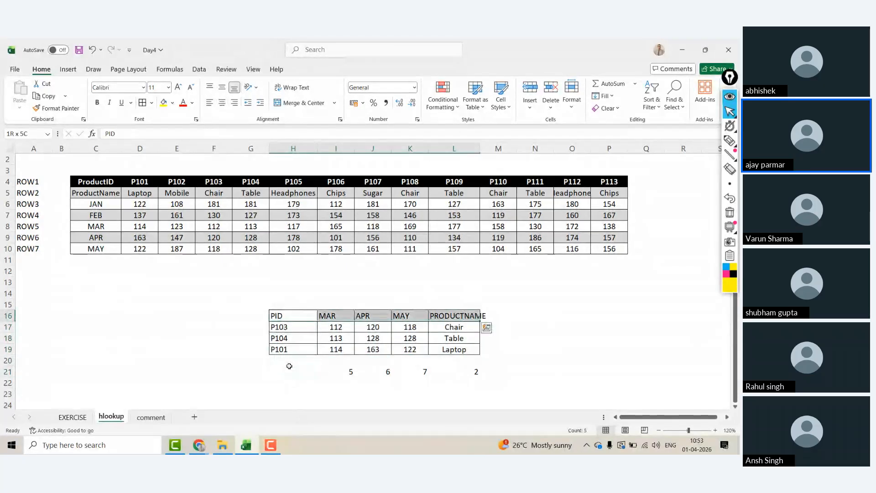
{"action": "key", "text": "ctrl+b"}
{"action": "key", "text": "Down"}
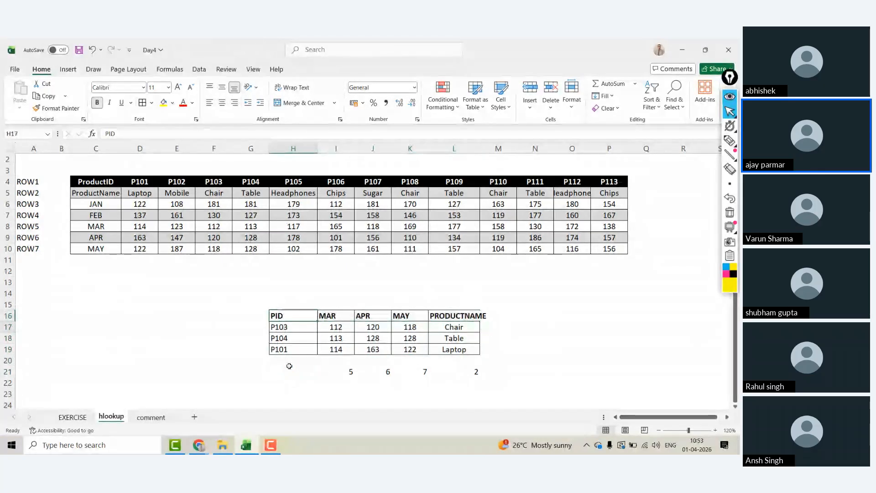
{"action": "key", "text": "ctrl+shift+Right"}
{"action": "key", "text": "ctrl+shift+Down"}
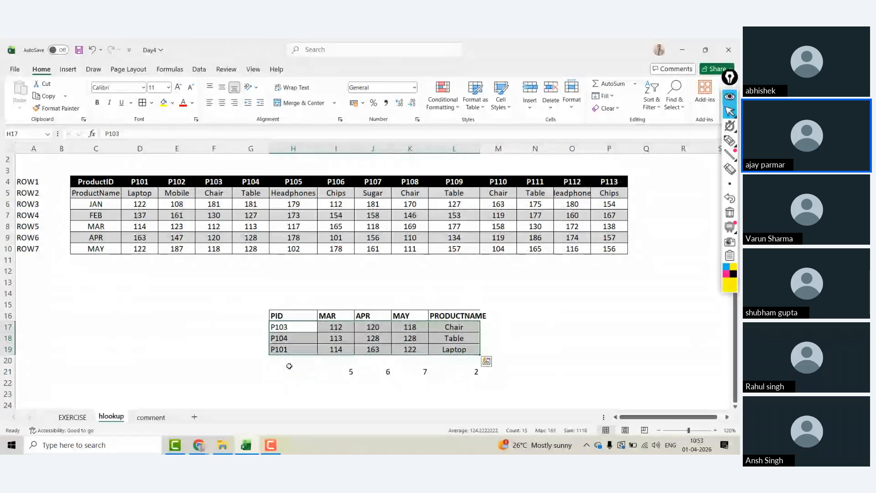
{"action": "left_click", "coordinate": [290, 368]}
{"action": "left_click", "coordinate": [338, 308]}
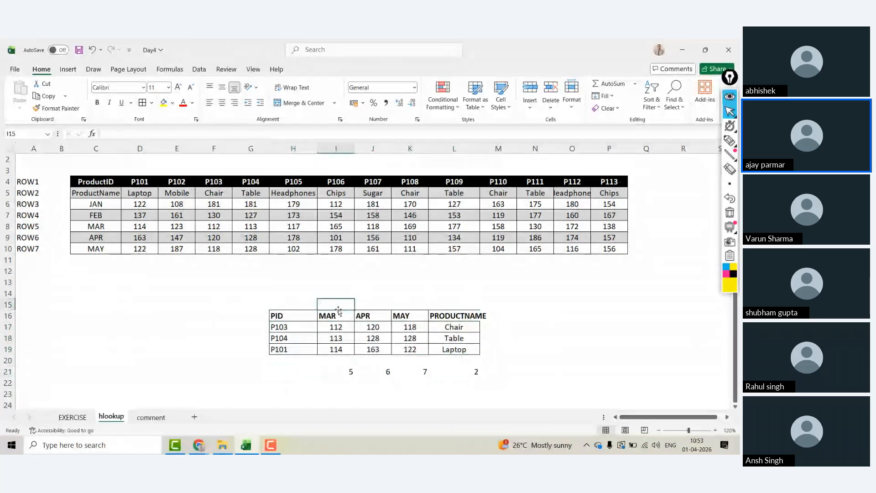
Step: Autofit column L to fit the PRODUCTNAME heading
{"action": "double_click", "coordinate": [480, 148]}
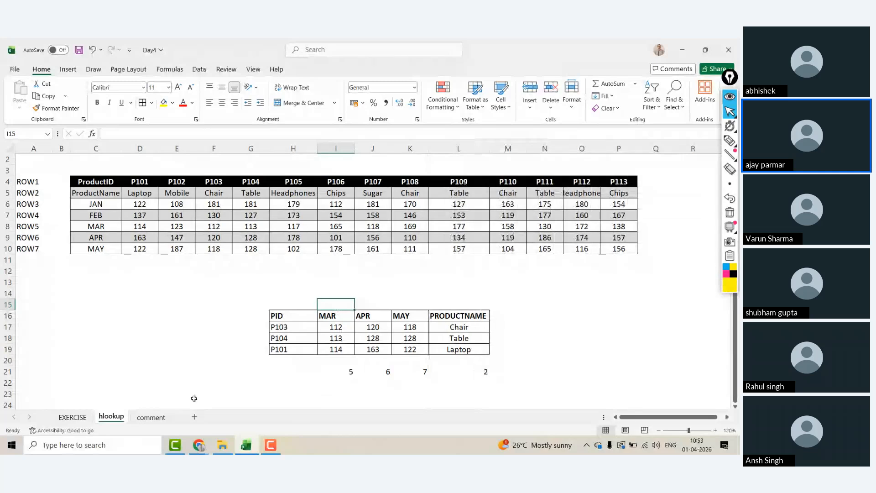
{"action": "left_click", "coordinate": [332, 336]}
{"action": "left_click", "coordinate": [186, 350]}
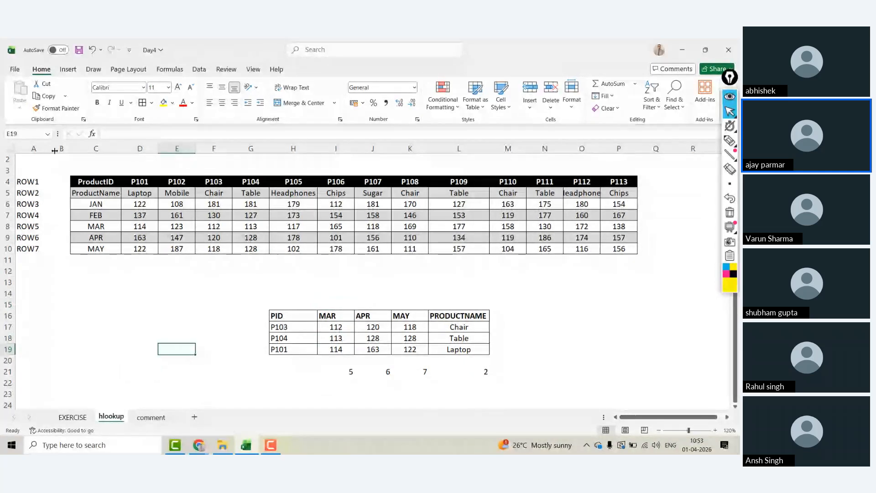
Step: Narrow column A slightly and switch to the comment sheet
{"action": "left_click_drag", "start_coordinate": [54, 150], "coordinate": [45, 149]}
{"action": "left_click", "coordinate": [146, 270]}
{"action": "left_click", "coordinate": [171, 322]}
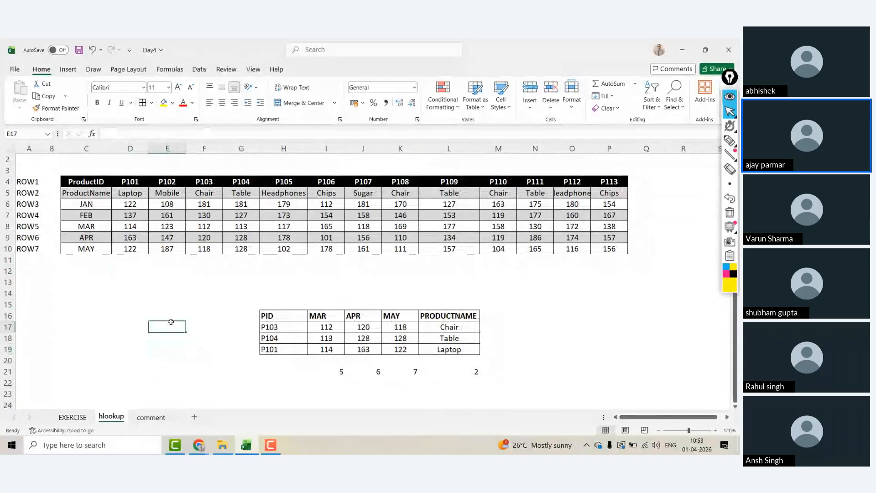
{"action": "left_click", "coordinate": [283, 371]}
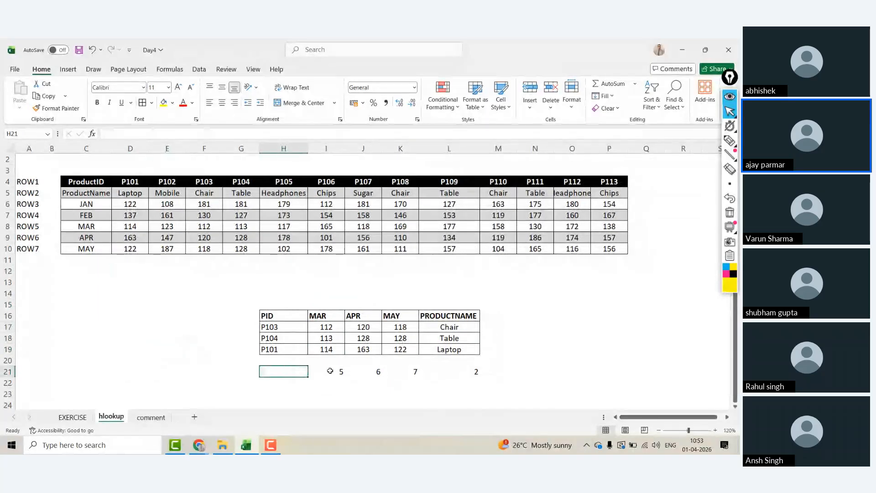
{"action": "left_click", "coordinate": [330, 371]}
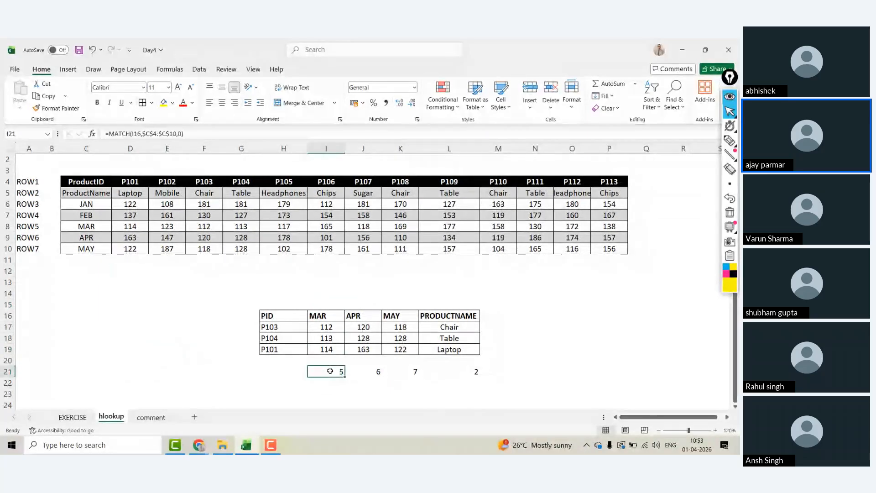
{"action": "left_click", "coordinate": [150, 417]}
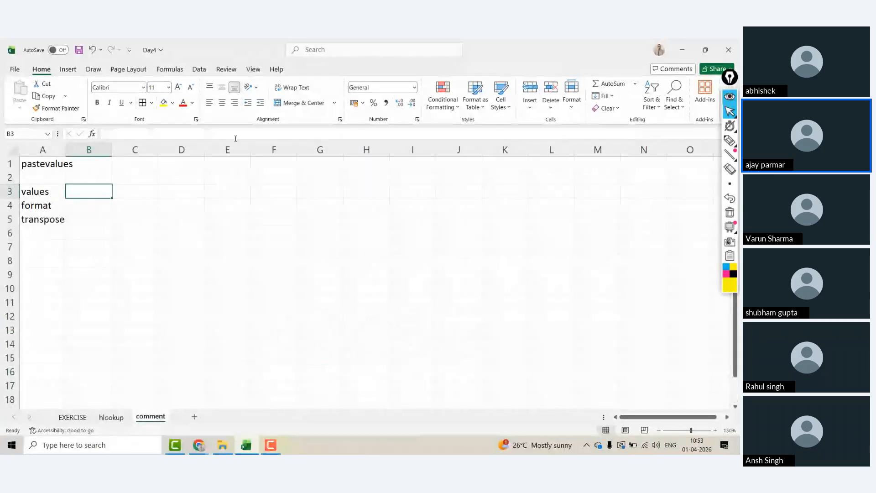
Step: Enter the heading 'VLOOKUP AND HLOOKUP - HOW TO IDENTIFY WHICH ONE TO USE' in F2
{"action": "left_click", "coordinate": [267, 173]}
{"action": "type", "text": "VLO"}
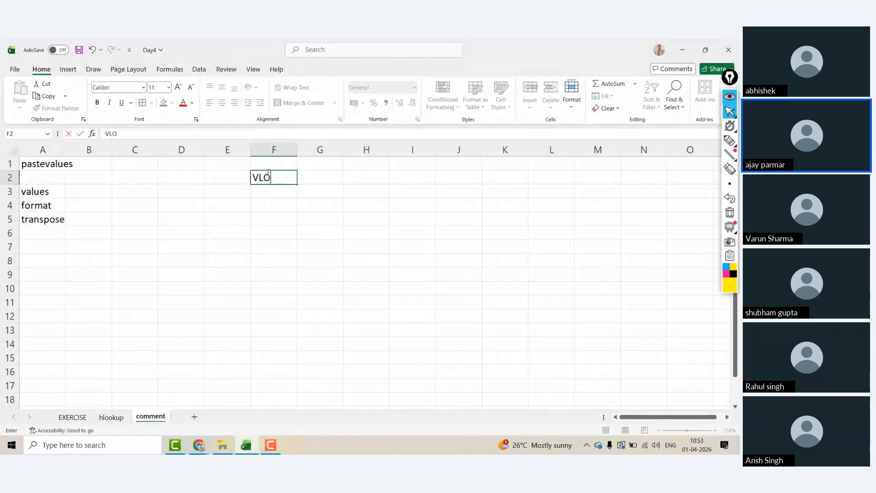
{"action": "type", "text": "OKUP AND HLOOK"}
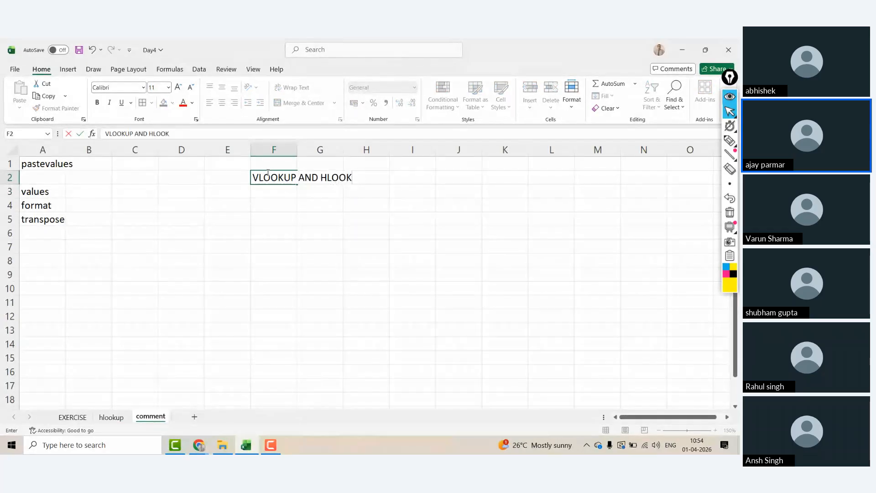
{"action": "type", "text": "UP - HOW TO IDENTIFYT"}
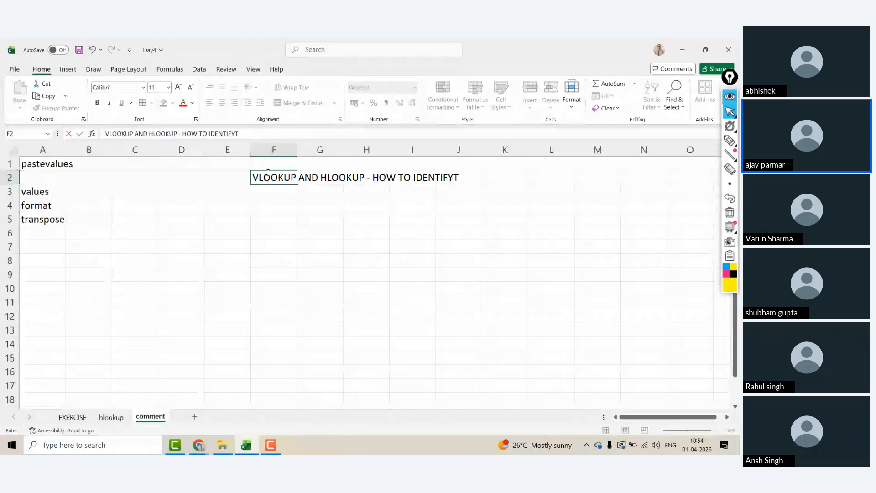
{"action": "key", "text": "BackSpace"}
{"action": "type", "text": "WHICH ONE TO SUE"}
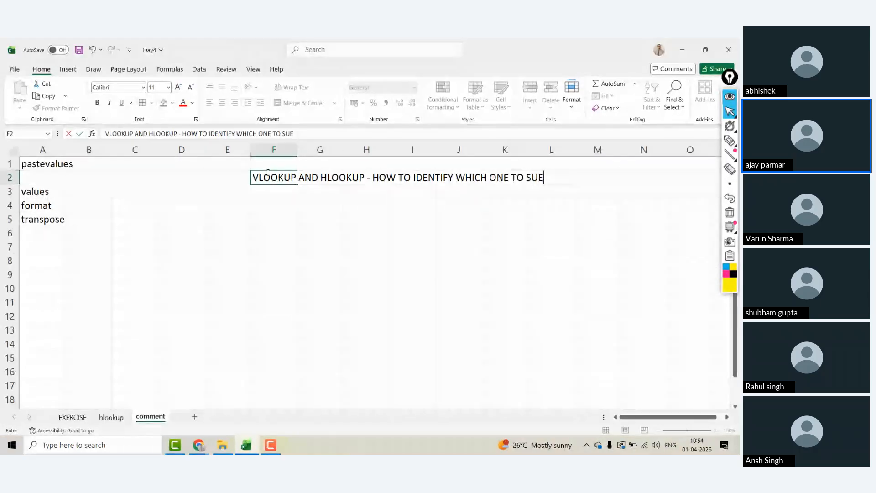
{"action": "key", "text": "BackSpace"}
{"action": "key", "text": "BackSpace"}
{"action": "key", "text": "BackSpace"}
{"action": "type", "text": "USE"}
{"action": "key", "text": "Return"}
{"action": "key", "text": "Return"}
{"action": "key", "text": "Return"}
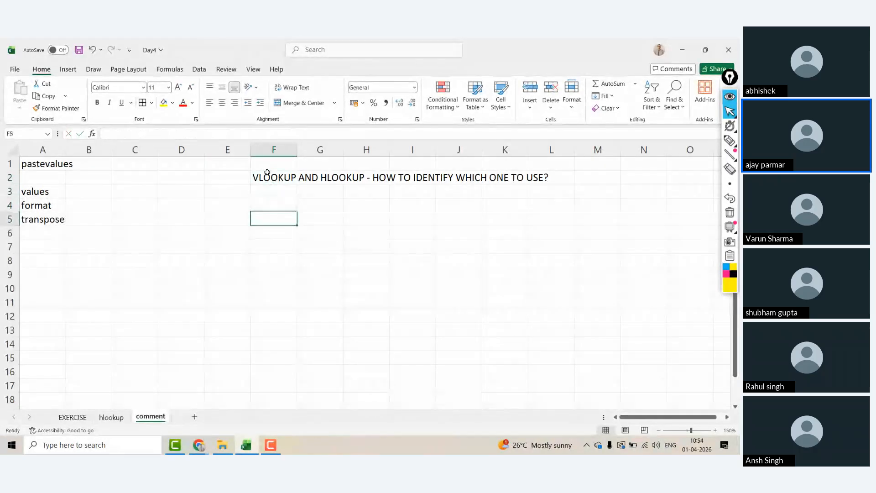
Step: Add notes 'Check the lookup direction in the main table' and 'if lookup is flowing in the downward direction - use vlookup'
{"action": "type", "text": "Check the"}
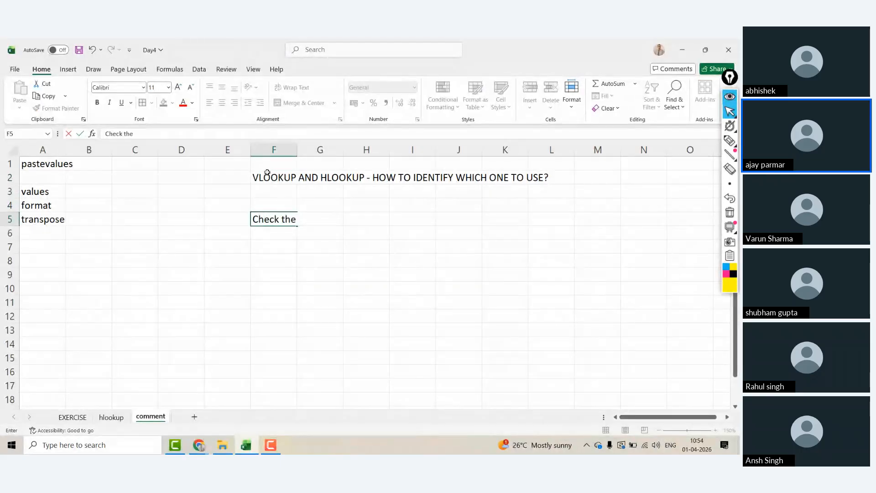
{"action": "type", "text": " lookup"}
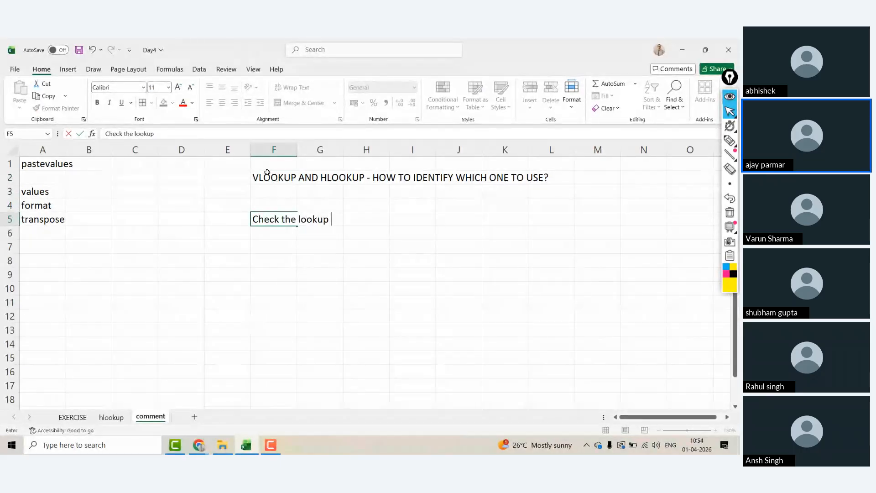
{"action": "type", "text": " direactio"}
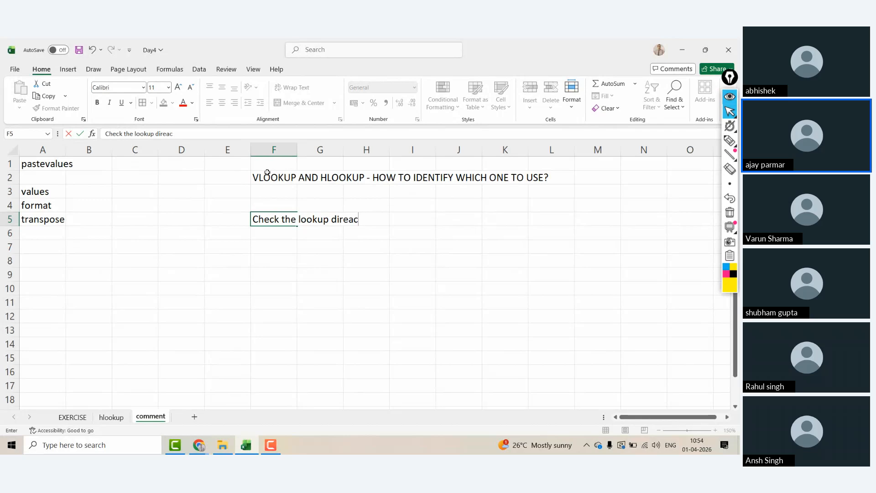
{"action": "key", "text": "BackSpace"}
{"action": "key", "text": "BackSpace"}
{"action": "key", "text": "BackSpace"}
{"action": "type", "text": "ctio"}
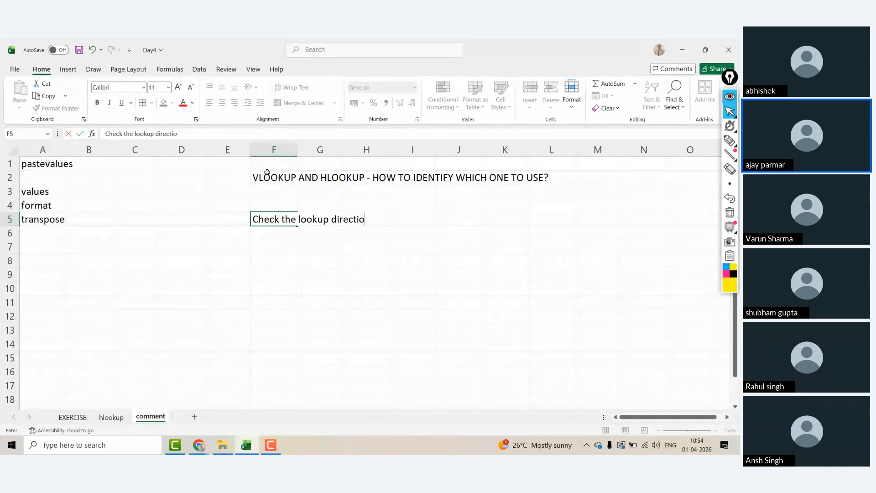
{"action": "type", "text": "n in the main table"}
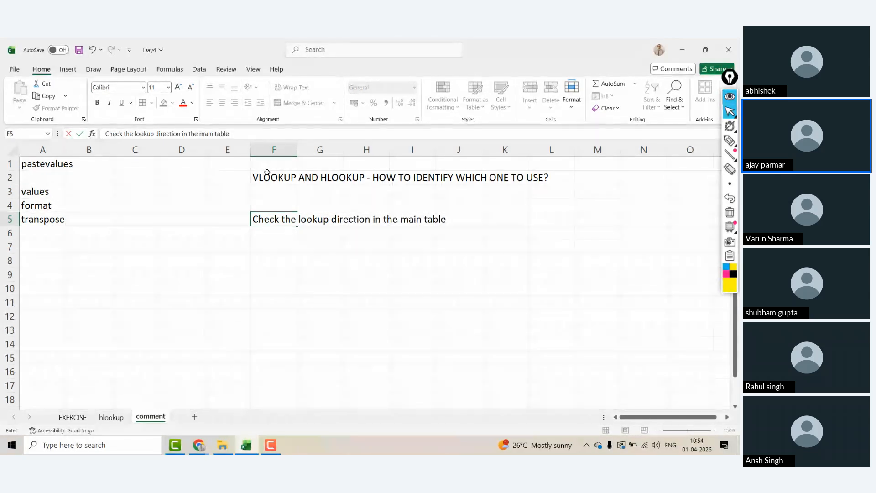
{"action": "key", "text": "Return"}
{"action": "type", "text": "iuf"}
{"action": "key", "text": "BackSpace"}
{"action": "key", "text": "BackSpace"}
{"action": "key", "text": "BackSpace"}
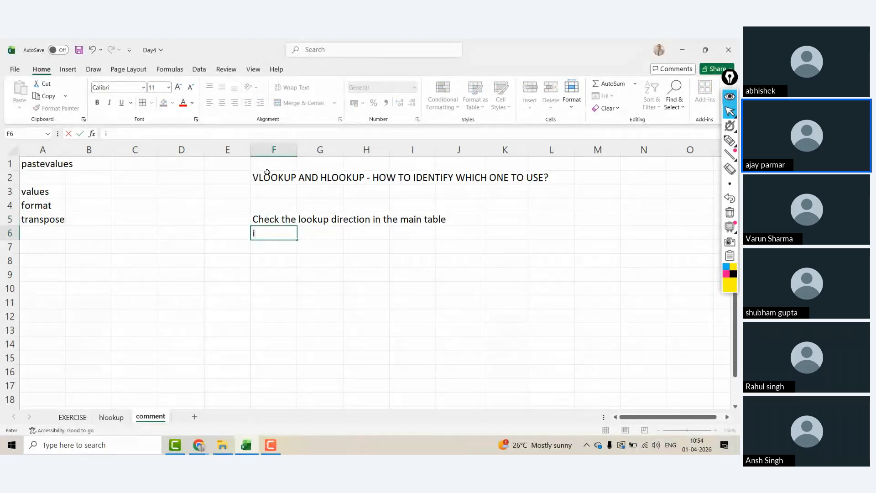
{"action": "type", "text": "f yu"}
{"action": "type", "text": "our look l"}
{"action": "key", "text": "BackSpace"}
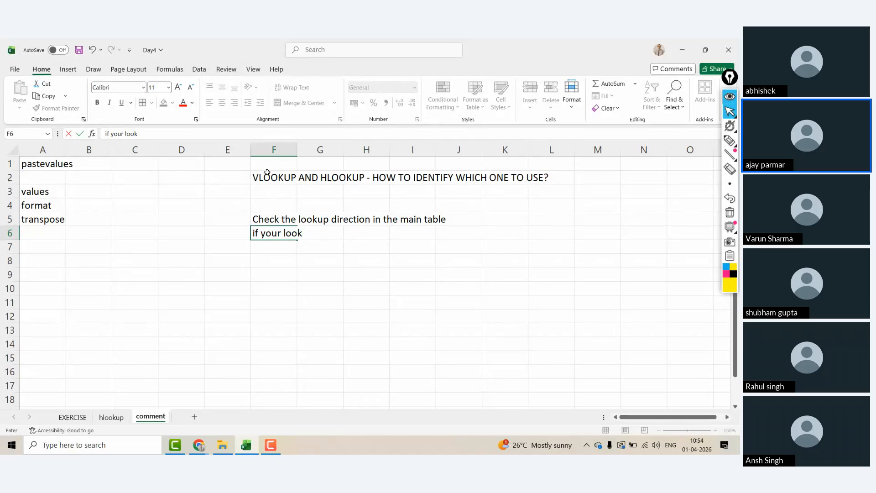
{"action": "type", "text": "is flowing "}
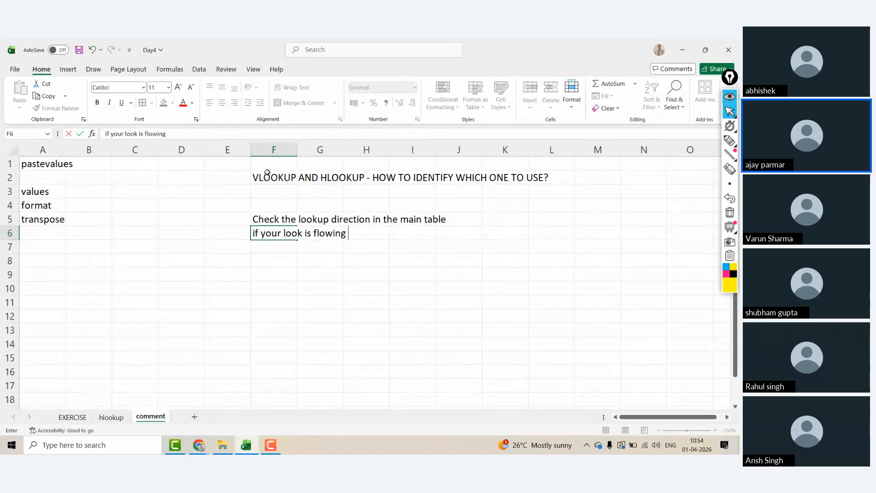
{"action": "type", "text": "int"}
{"action": "type", "text": "the downw"}
{"action": "type", "text": "ard di"}
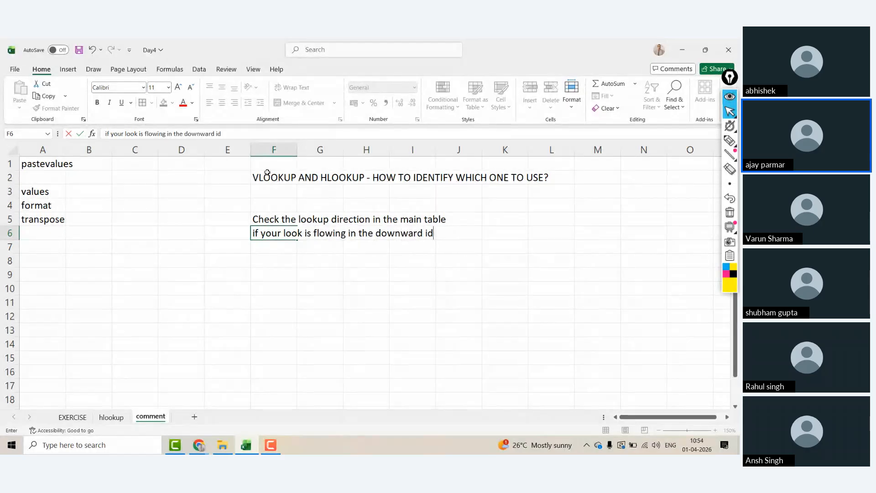
{"action": "type", "text": "rection - use"}
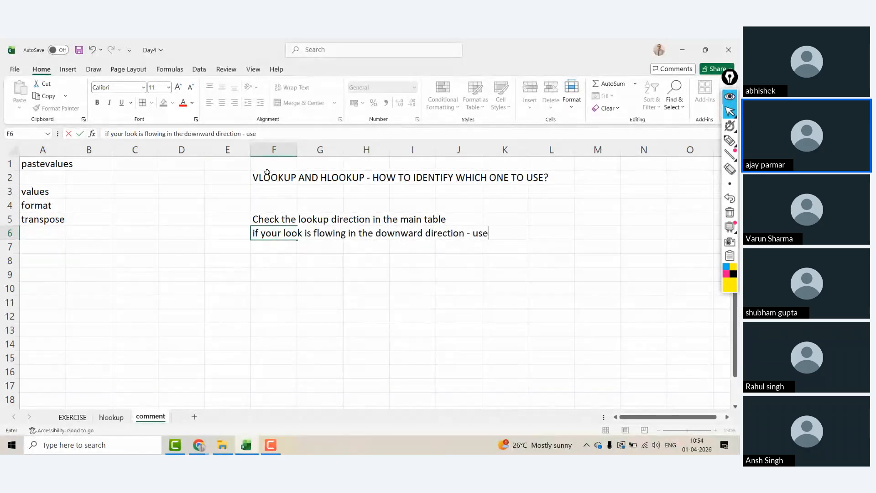
{"action": "type", "text": " vlookup"}
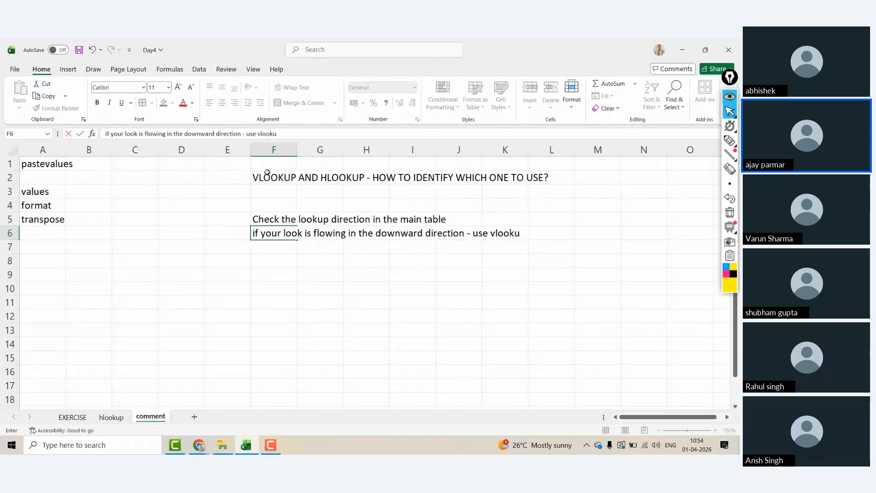
{"action": "key", "text": "Return"}
Step: Add the note 'if lookup value is moving in the horizontal direction (left to right) - use hlookup' and fix 'look' to 'lookup' in F6
{"action": "type", "text": "if lookup "}
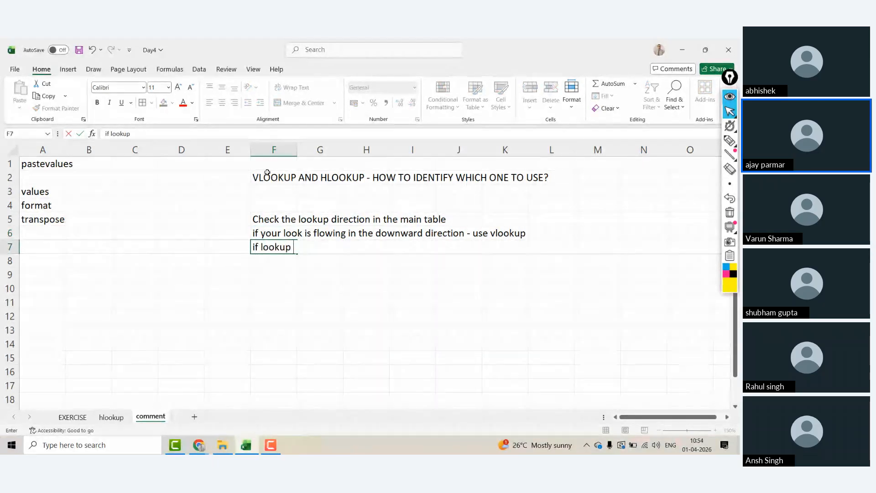
{"action": "type", "text": "value is mov"}
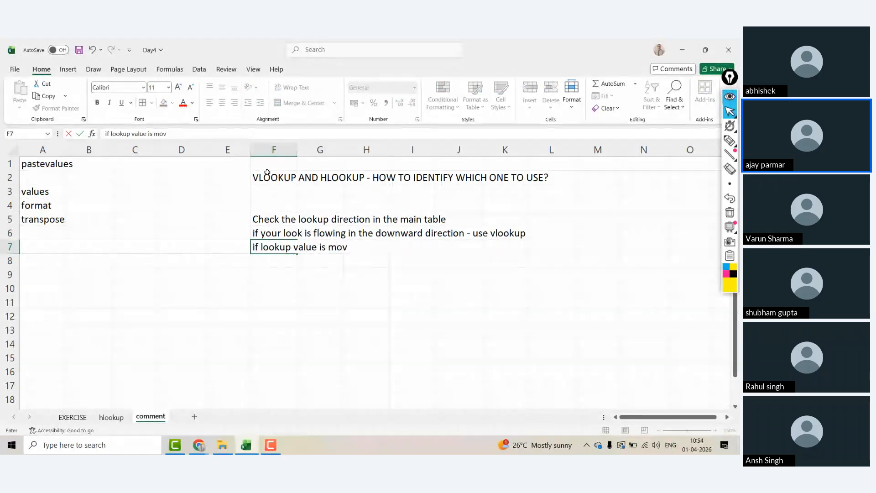
{"action": "type", "text": "ing in the hori"}
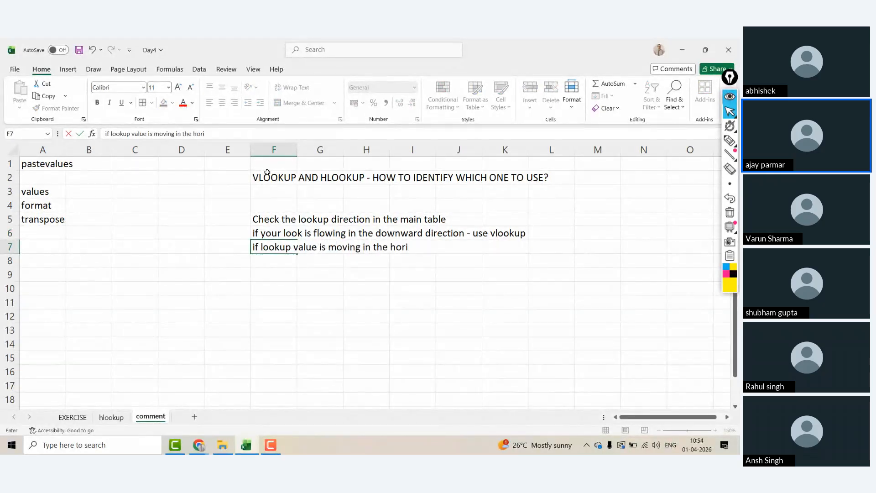
{"action": "type", "text": "zontal dir"}
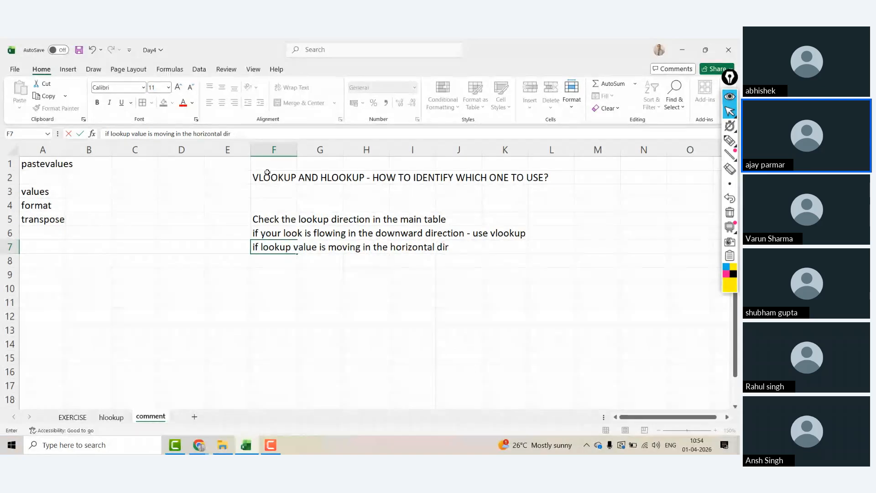
{"action": "type", "text": "ection (left t"}
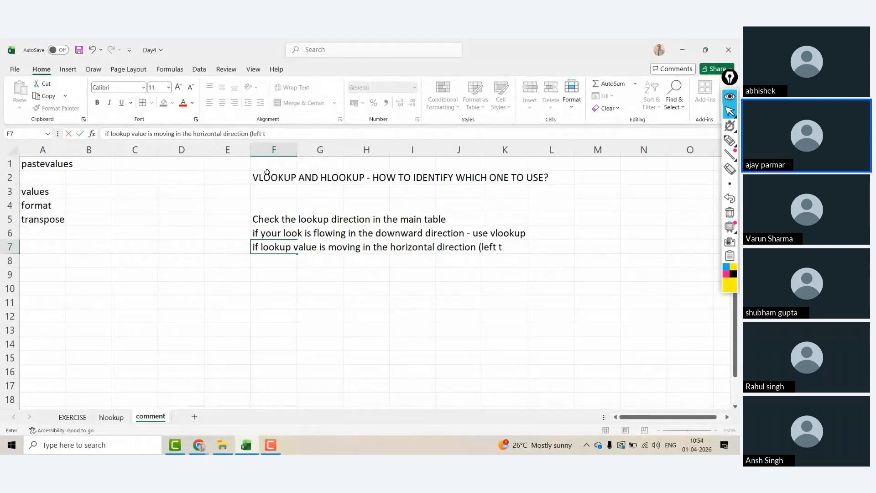
{"action": "type", "text": "o right) - use"}
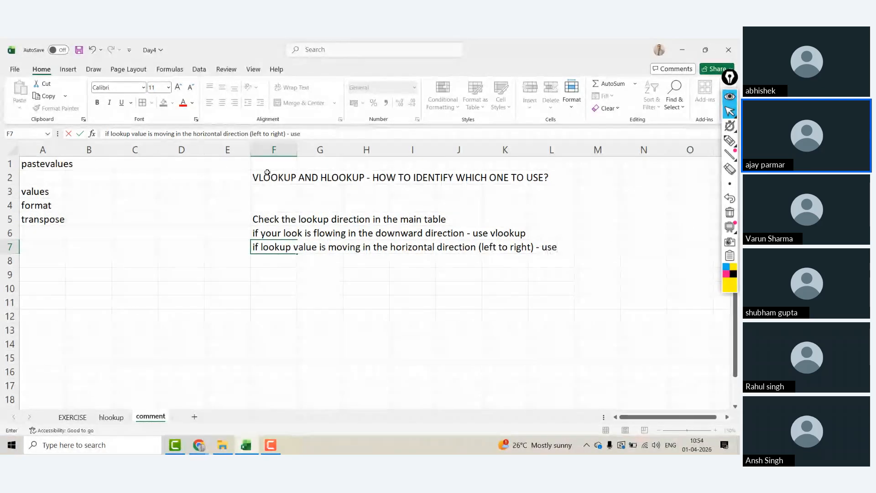
{"action": "type", "text": " hlookup"}
{"action": "key", "text": "Return"}
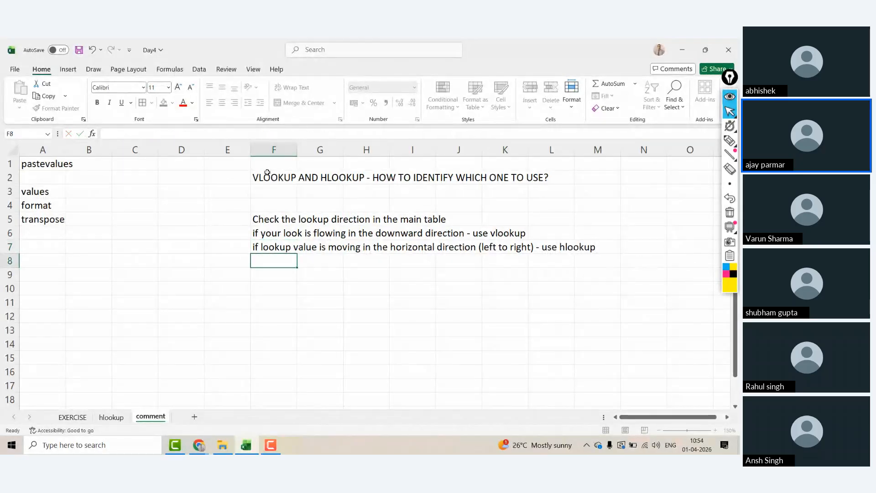
{"action": "key", "text": "Up"}
{"action": "key", "text": "Up"}
{"action": "left_click", "coordinate": [139, 133]}
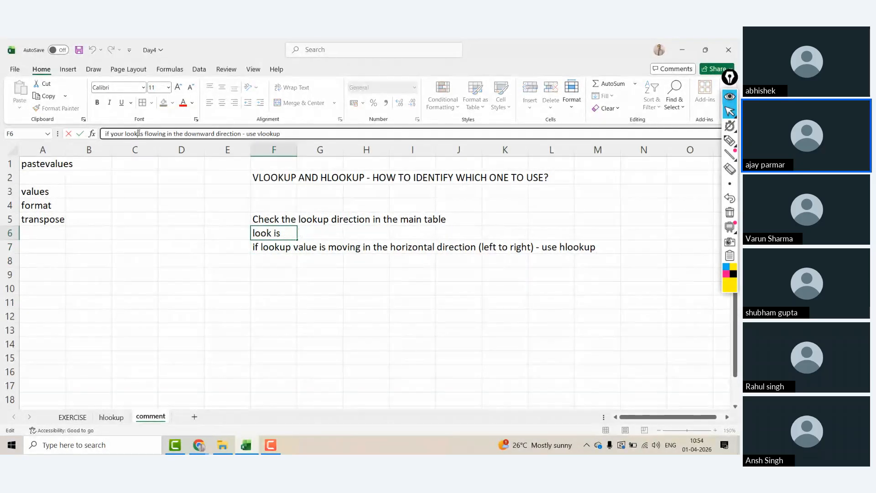
{"action": "type", "text": "up"}
{"action": "key", "text": "Return"}
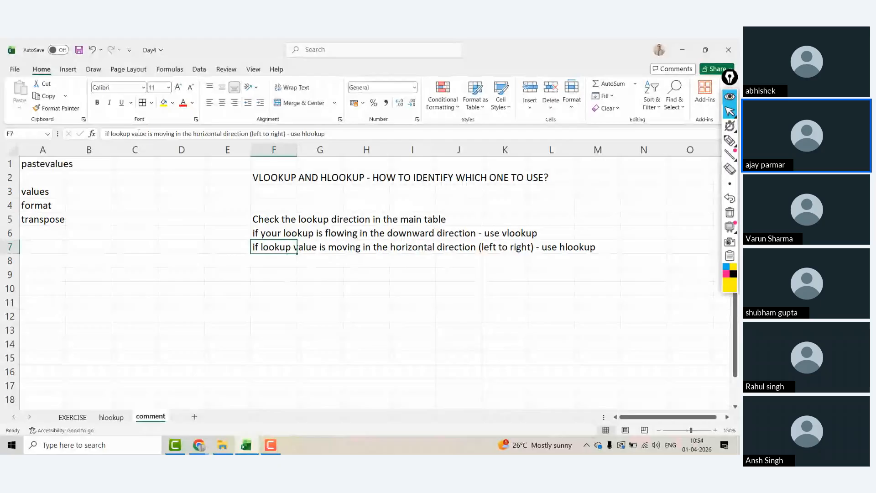
{"action": "left_click", "coordinate": [149, 256]}
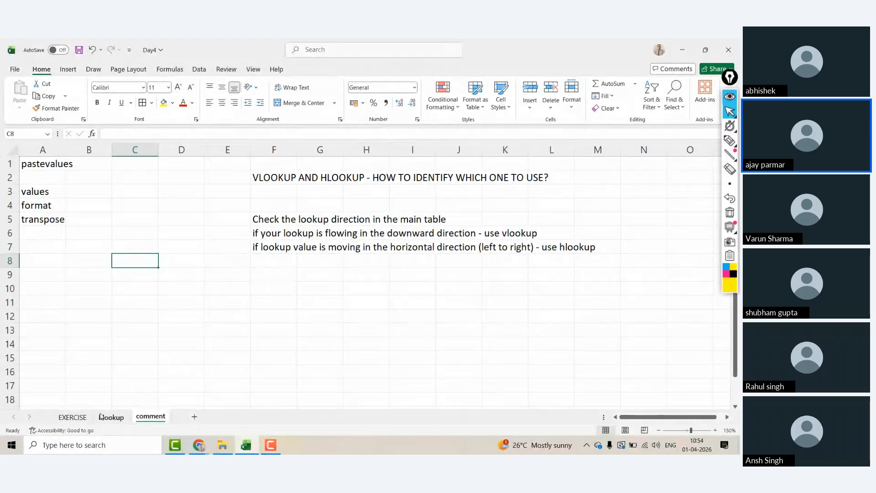
Step: Copy the EXERCISE product table and paste it at F3 on a new Sheet4
{"action": "left_click", "coordinate": [73, 417]}
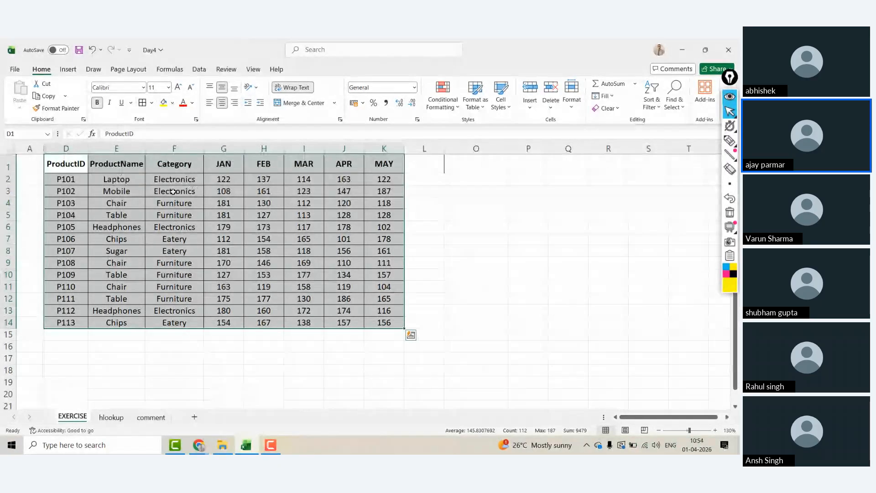
{"action": "key", "text": "ctrl+c"}
{"action": "left_click", "coordinate": [150, 417]}
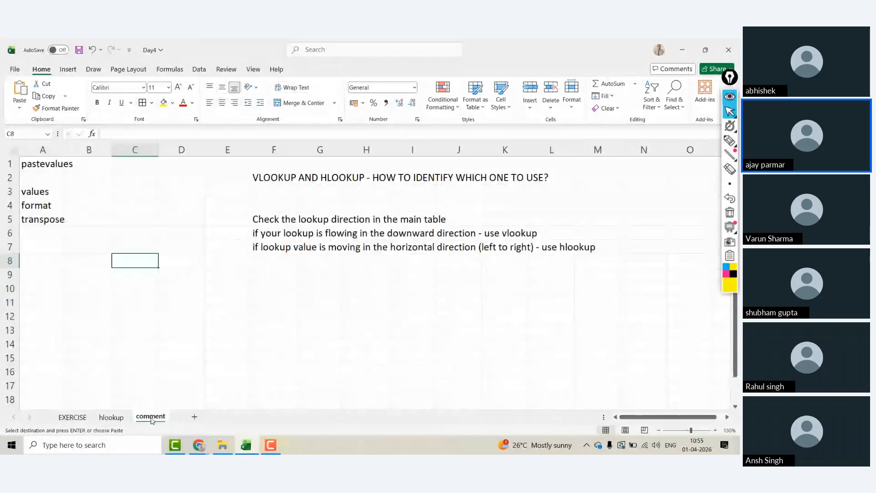
{"action": "left_click", "coordinate": [194, 418]}
{"action": "left_click", "coordinate": [191, 172]}
{"action": "key", "text": "ctrl+v"}
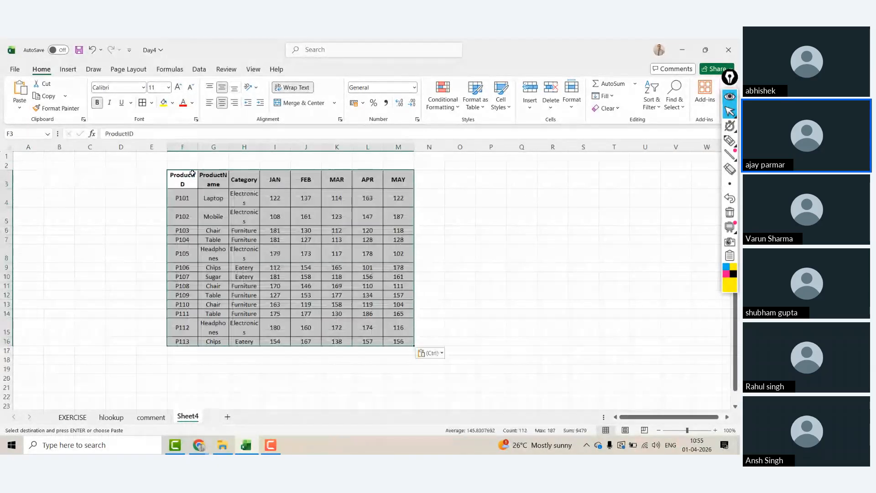
{"action": "left_click", "coordinate": [213, 276]}
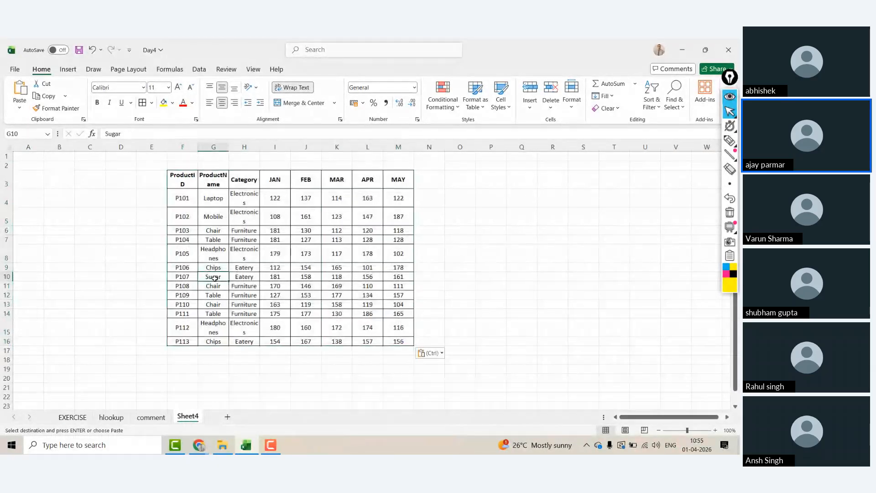
Step: Zoom to 120%, delete the Category column and empty columns C:D, and widen ProductID
{"action": "left_click", "coordinate": [716, 431]}
{"action": "left_click", "coordinate": [715, 430]}
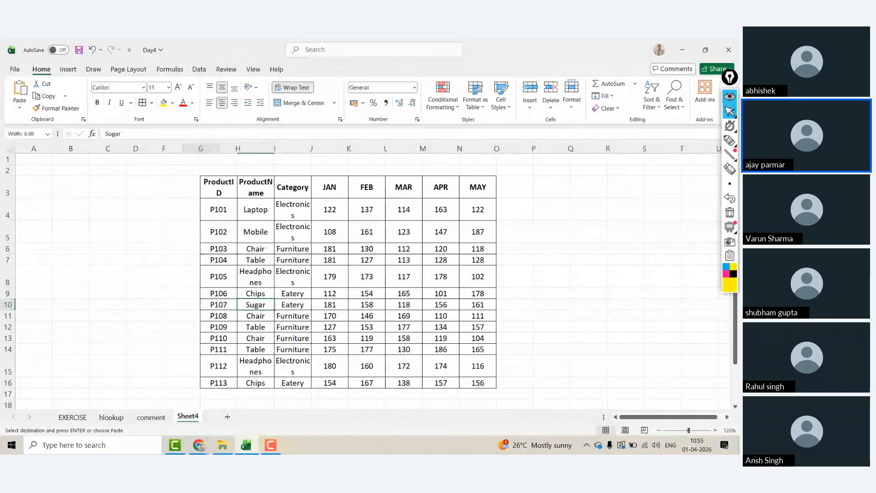
{"action": "left_click_drag", "start_coordinate": [201, 148], "coordinate": [142, 149]}
{"action": "left_click", "coordinate": [225, 149]}
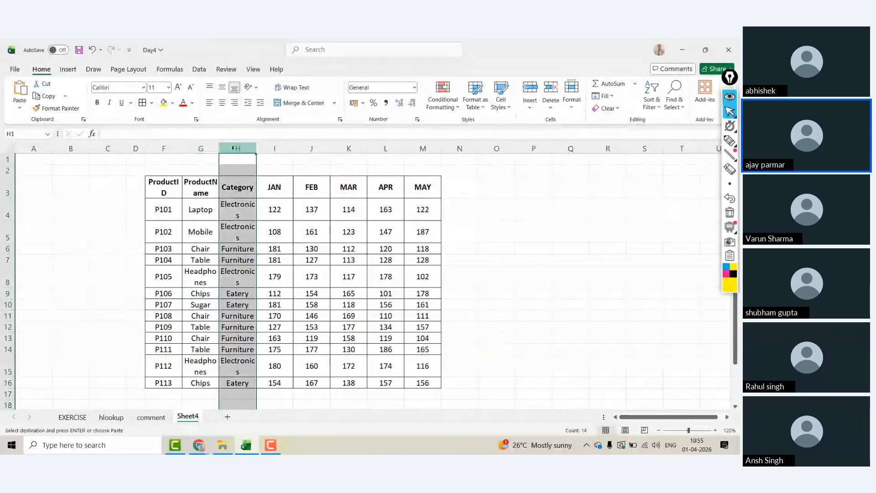
{"action": "key", "text": "ctrl+minus"}
{"action": "left_click_drag", "start_coordinate": [182, 148], "coordinate": [201, 148]}
{"action": "left_click_drag", "start_coordinate": [137, 151], "coordinate": [117, 156]}
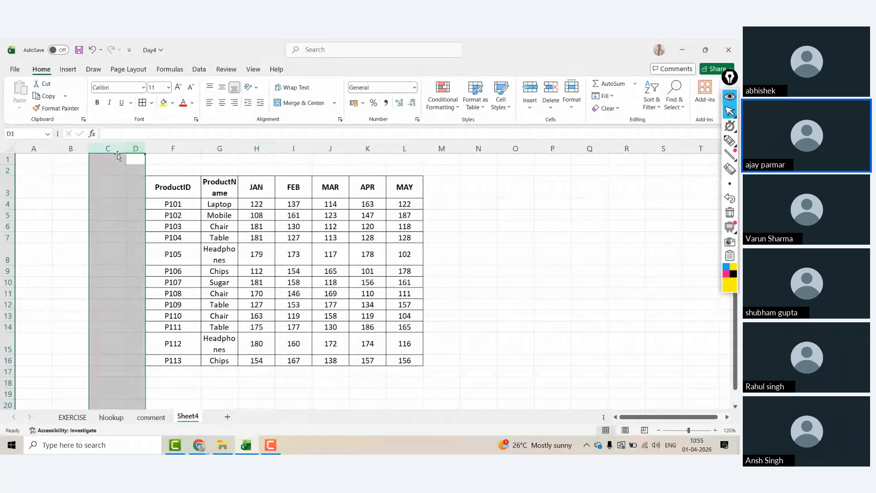
{"action": "key", "text": "ctrl+minus"}
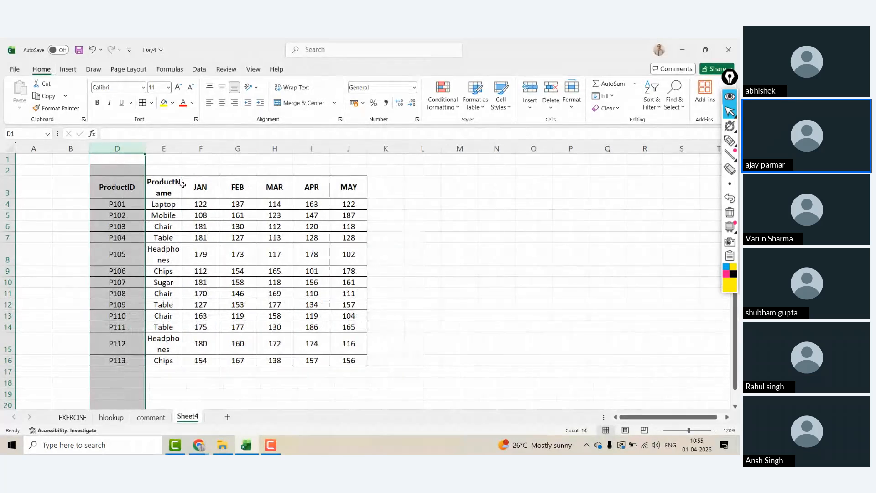
{"action": "left_click", "coordinate": [206, 191]}
{"action": "left_click", "coordinate": [183, 149]}
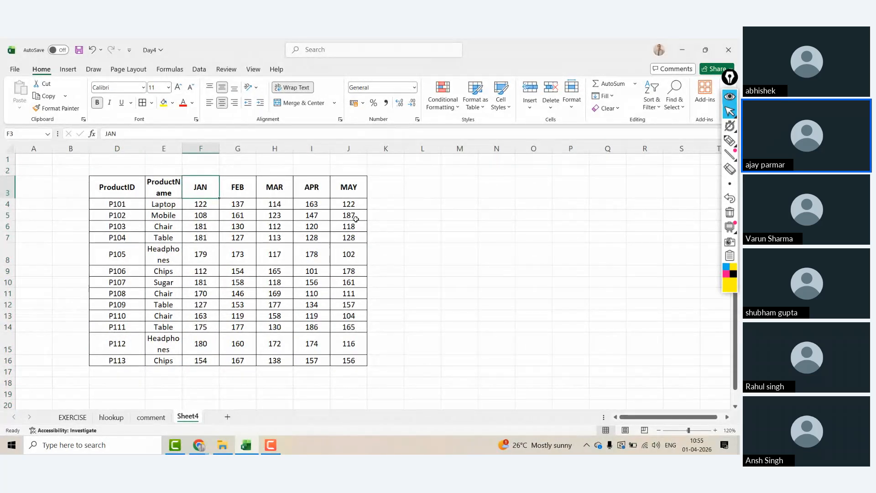
Step: Enter PID, P110, P111 and P101 down M5:M8
{"action": "left_click", "coordinate": [447, 220]}
{"action": "type", "text": "pro"}
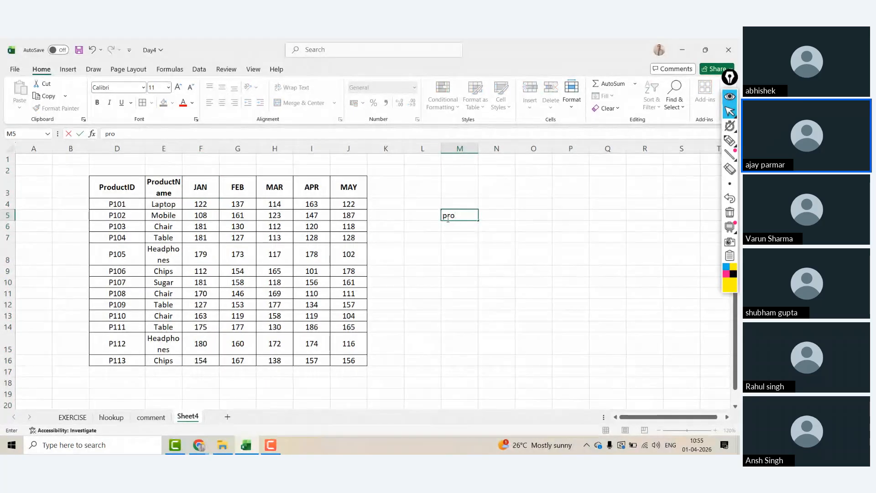
{"action": "key", "text": "Escape"}
{"action": "type", "text": "P"}
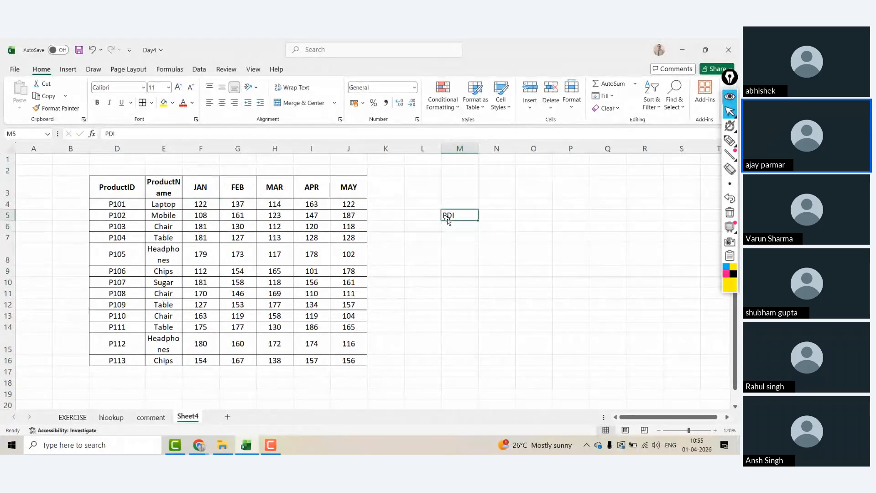
{"action": "type", "text": "ID"}
{"action": "key", "text": "Return"}
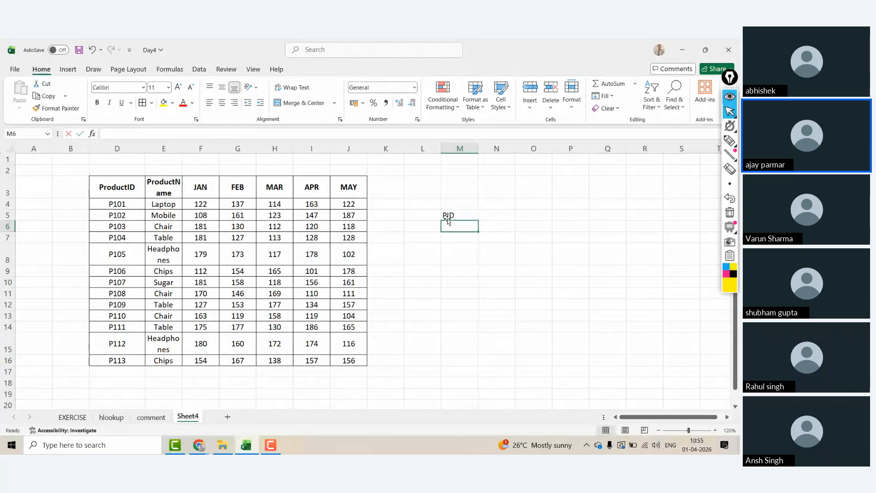
{"action": "type", "text": "P110"}
{"action": "key", "text": "Return"}
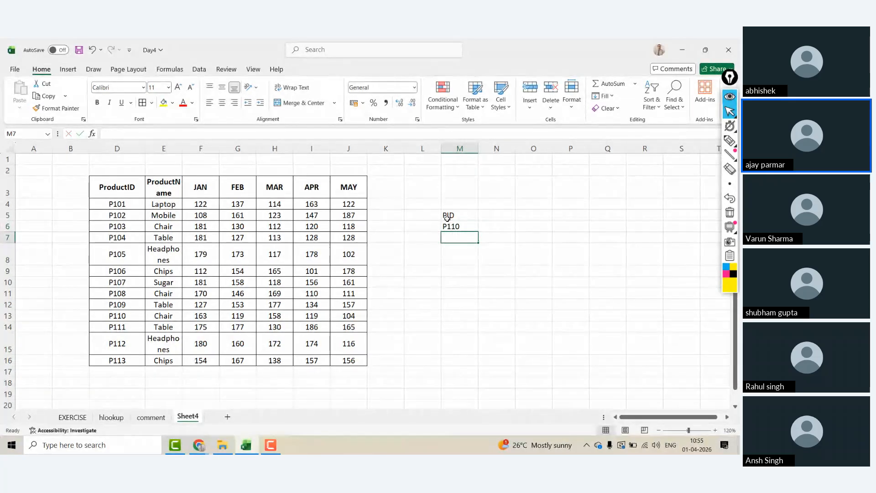
{"action": "type", "text": "P111"}
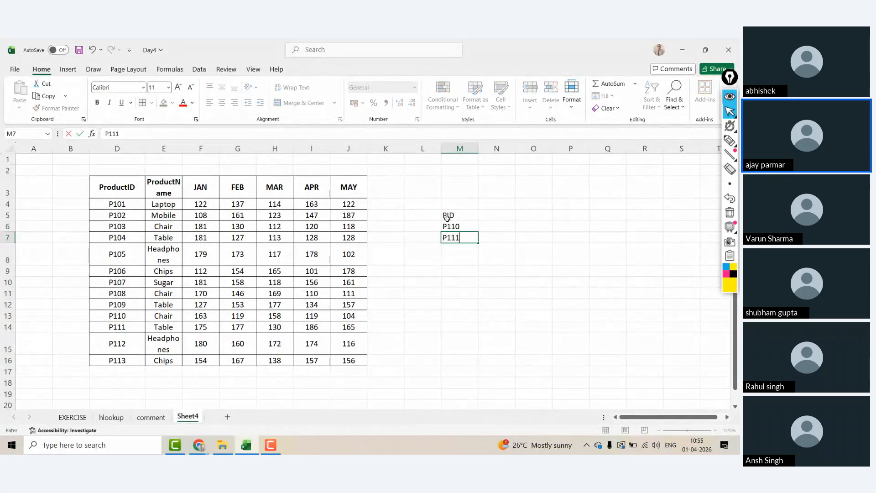
{"action": "key", "text": "Return"}
{"action": "type", "text": "P101"}
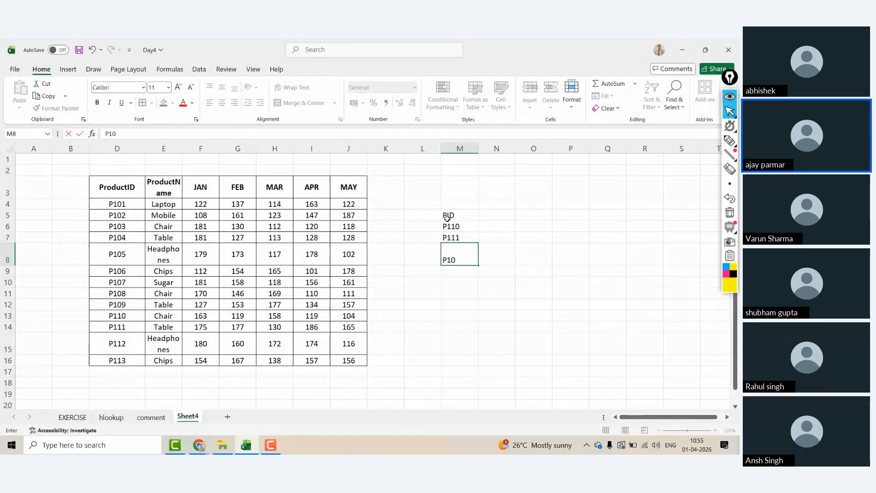
{"action": "key", "text": "Up"}
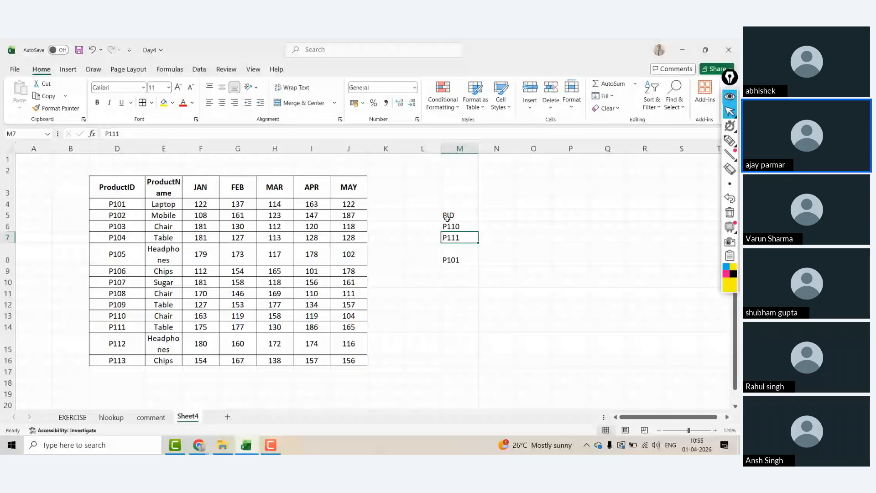
Step: Enter the month headers JAN, FEB and MAR in N5:P5
{"action": "key", "text": "Up"}
{"action": "key", "text": "Up"}
{"action": "key", "text": "Right"}
{"action": "type", "text": "N"}
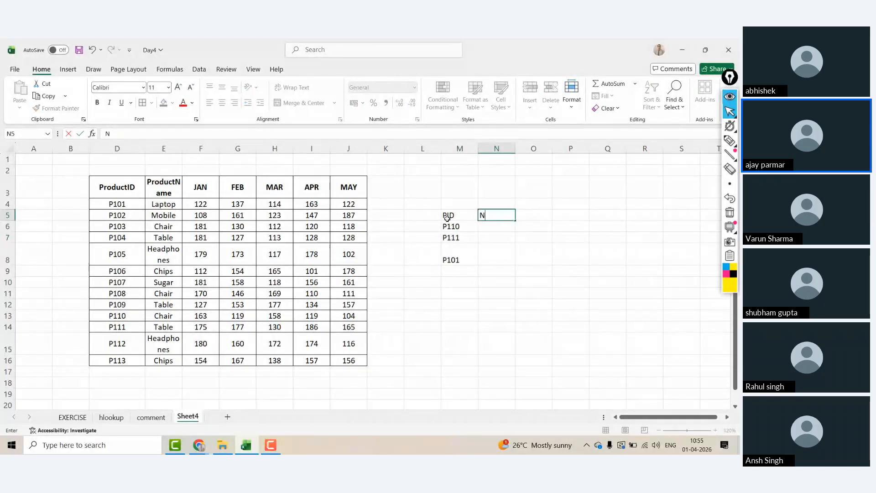
{"action": "type", "text": "A"}
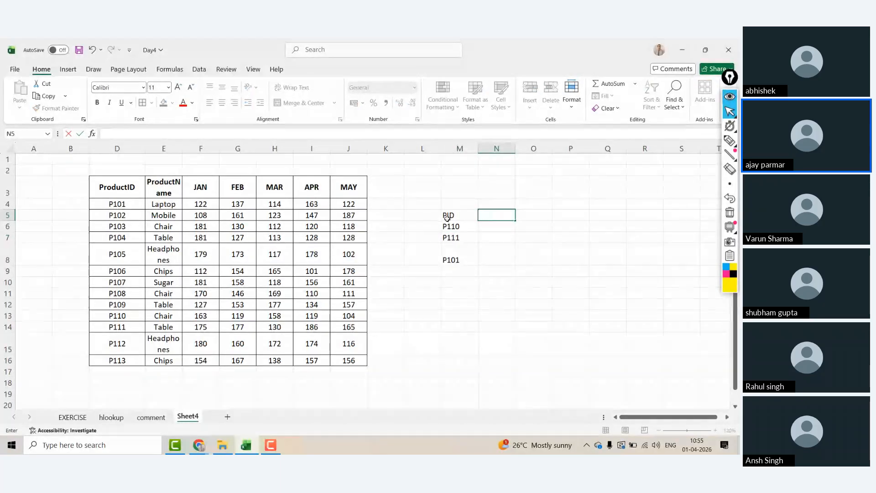
{"action": "key", "text": "BackSpace"}
{"action": "key", "text": "BackSpace"}
{"action": "type", "text": "JAN"}
{"action": "key", "text": "Tab"}
{"action": "type", "text": "FEB"}
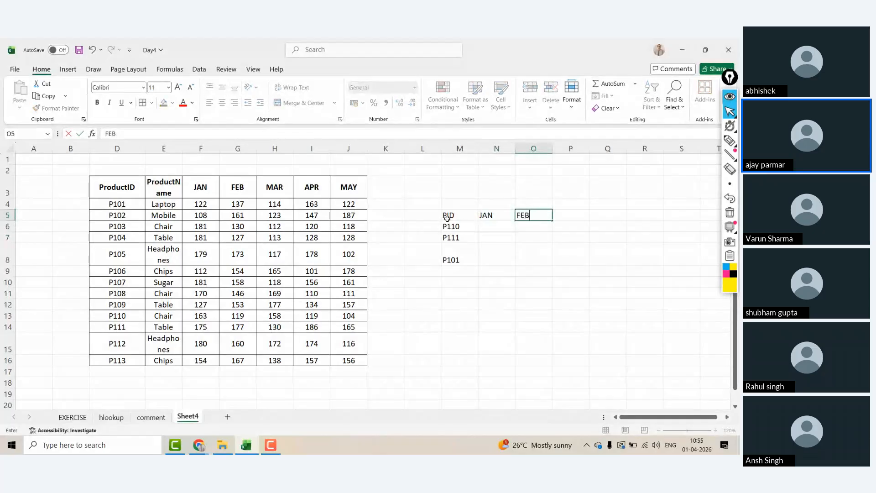
{"action": "key", "text": "Tab"}
{"action": "type", "text": "MAR"}
{"action": "key", "text": "Left"}
{"action": "key", "text": "Left"}
{"action": "key", "text": "Left"}
Step: Centre the M5:P8 lookup grid and give it All Borders
{"action": "key", "text": "ctrl+a"}
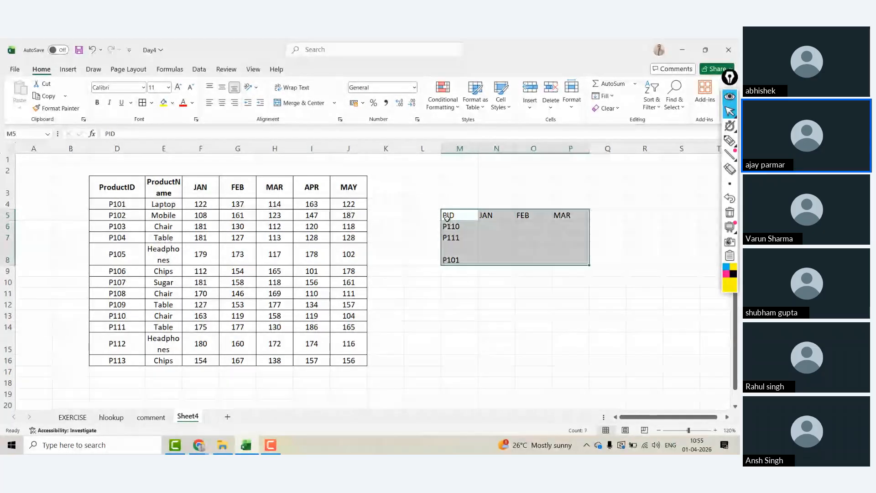
{"action": "key", "text": "alt+h"}
{"action": "key", "text": "a"}
{"action": "key", "text": "c"}
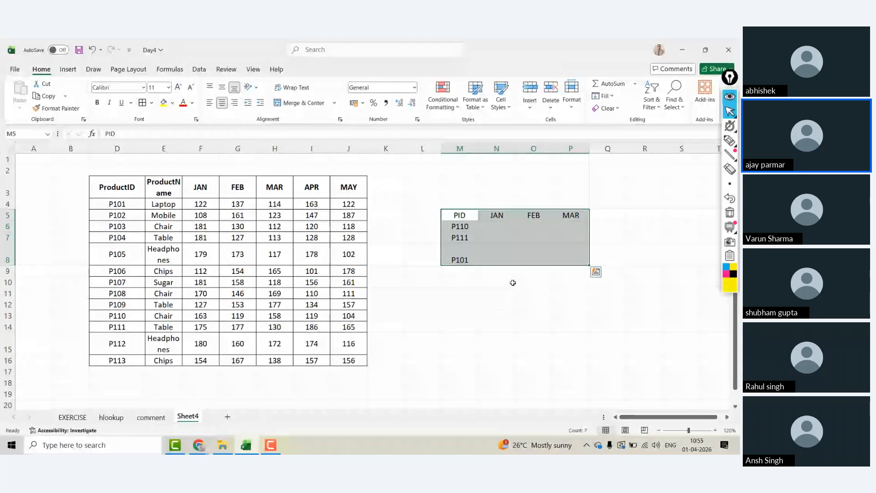
{"action": "left_click", "coordinate": [141, 103]}
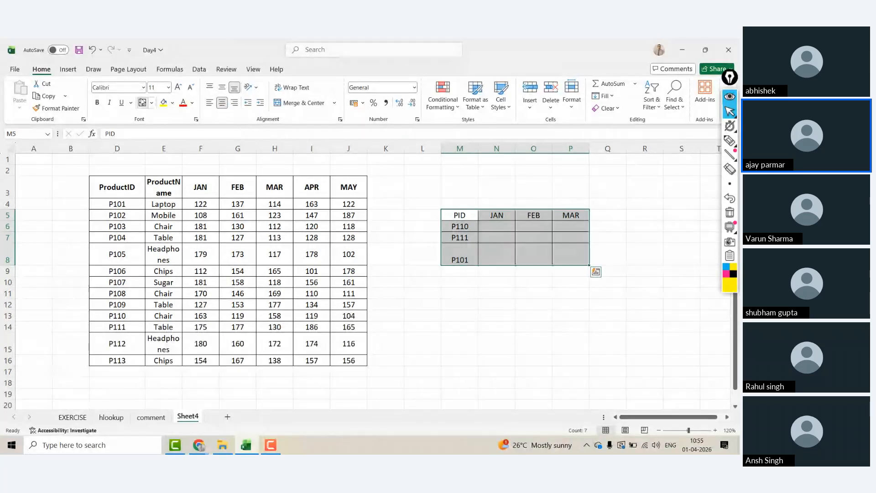
{"action": "left_click", "coordinate": [496, 293]}
{"action": "key", "text": "Up"}
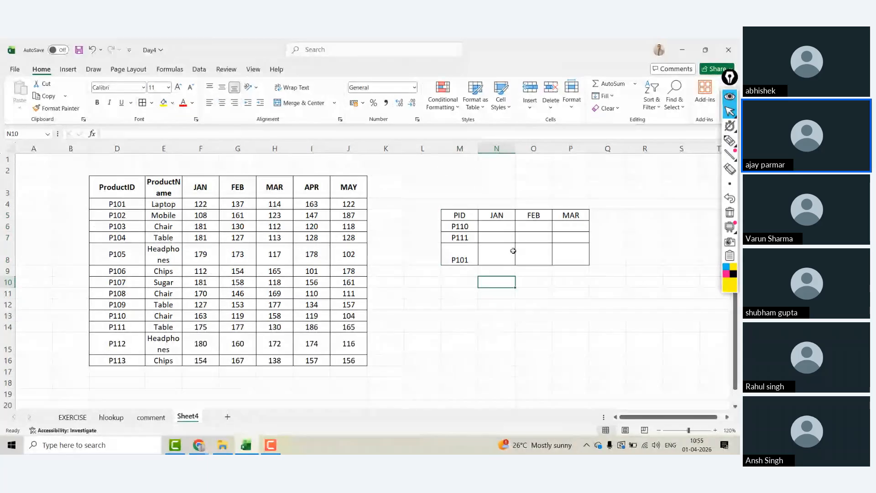
Step: Enter =MATCH(N5,D3:J3,0) in N12, returning 3 for JAN
{"action": "left_click", "coordinate": [494, 305]}
{"action": "type", "text": "=match("}
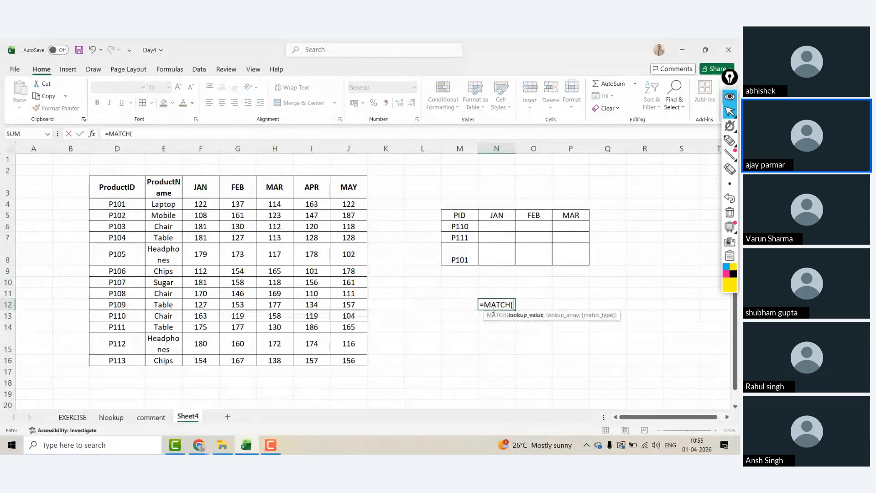
{"action": "key", "text": "Up"}
{"action": "key", "text": "Up"}
{"action": "key", "text": "Up"}
{"action": "key", "text": "Up"}
{"action": "key", "text": "Up"}
{"action": "key", "text": "Up"}
{"action": "key", "text": "Up"}
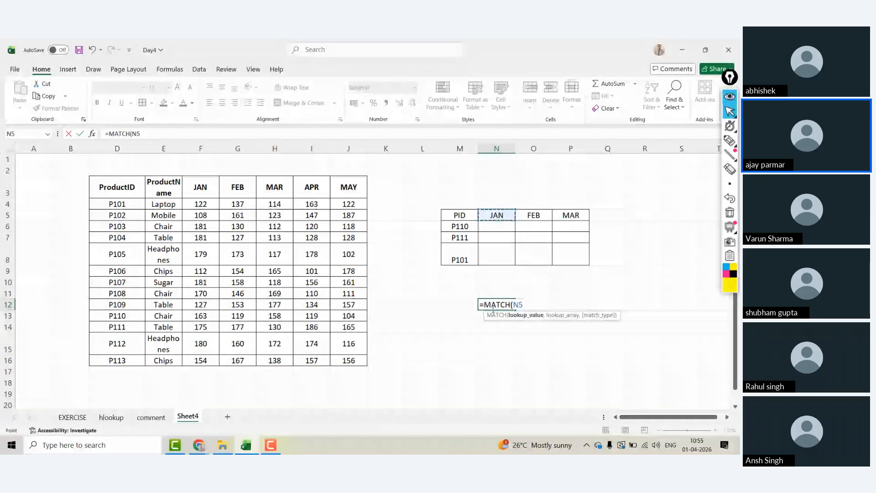
{"action": "type", "text": ","}
{"action": "left_click", "coordinate": [118, 185]}
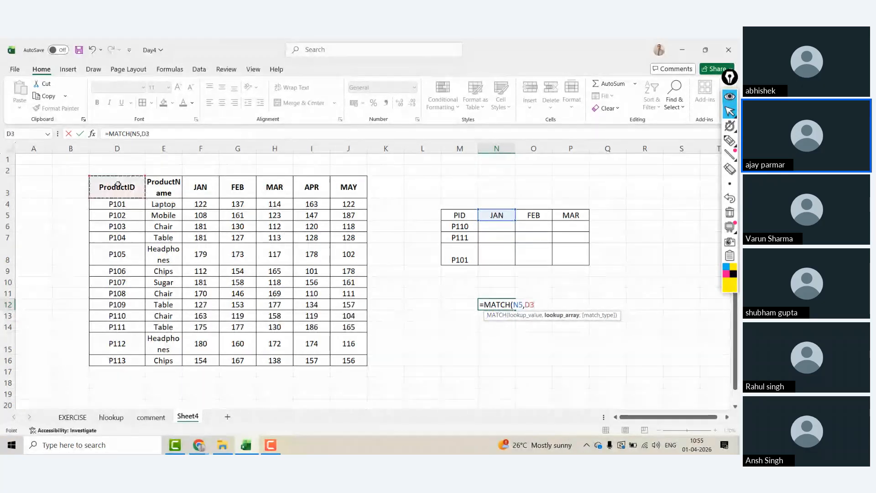
{"action": "key", "text": "ctrl+shift+Right"}
{"action": "type", "text": ","}
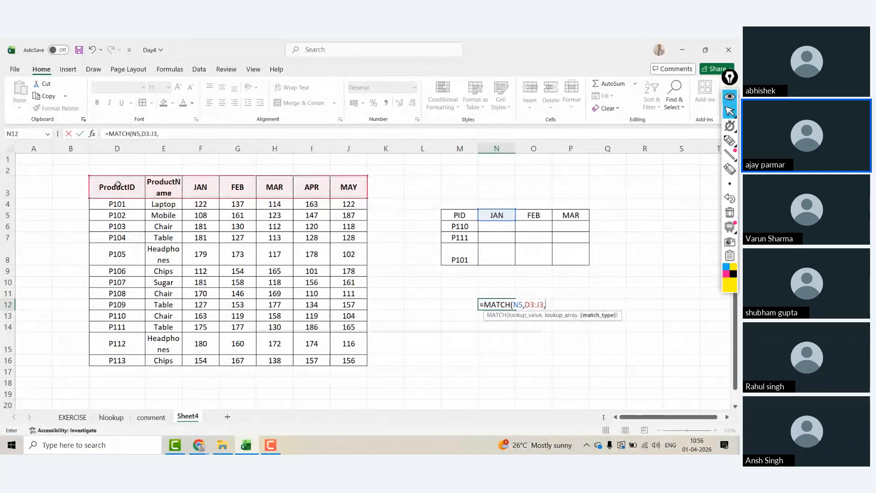
{"action": "type", "text": "0"}
{"action": "key", "text": "ctrl+Return"}
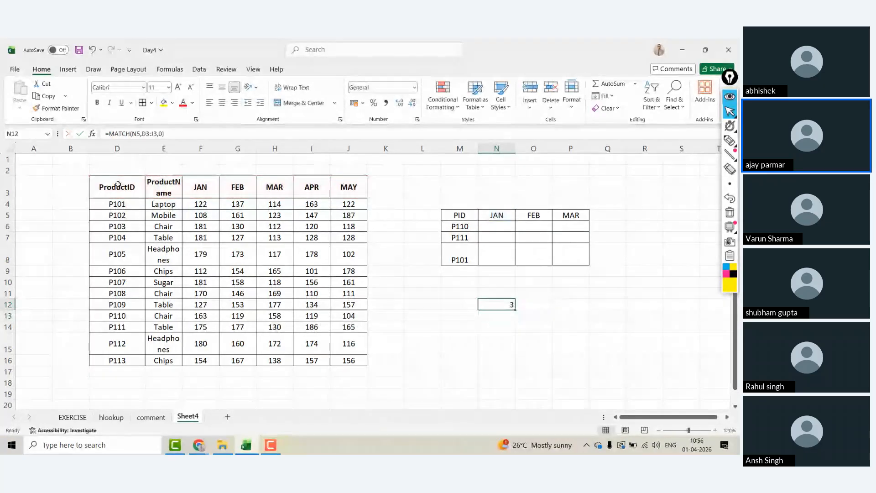
Step: Lock the range to $D$3:$J$3 and fill the MATCH across to P12, giving 3, 4, 5
{"action": "left_click", "coordinate": [149, 133]}
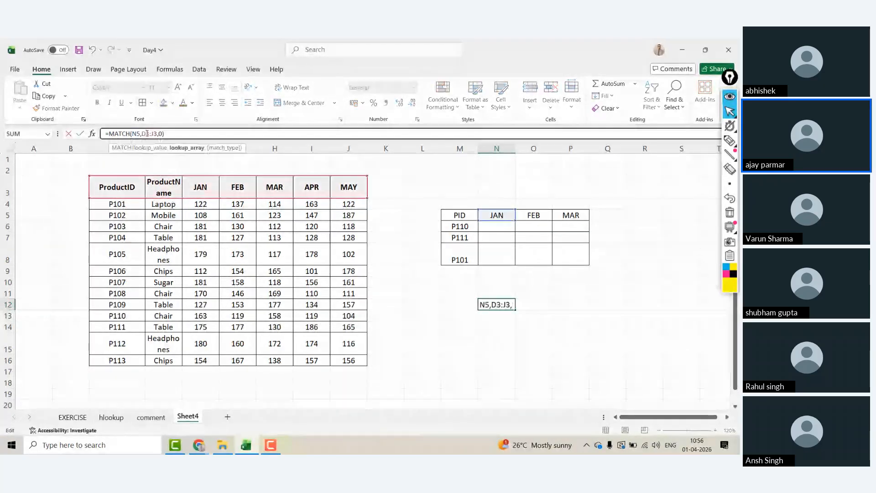
{"action": "key", "text": "F4"}
{"action": "left_click", "coordinate": [163, 133]}
{"action": "key", "text": "F4"}
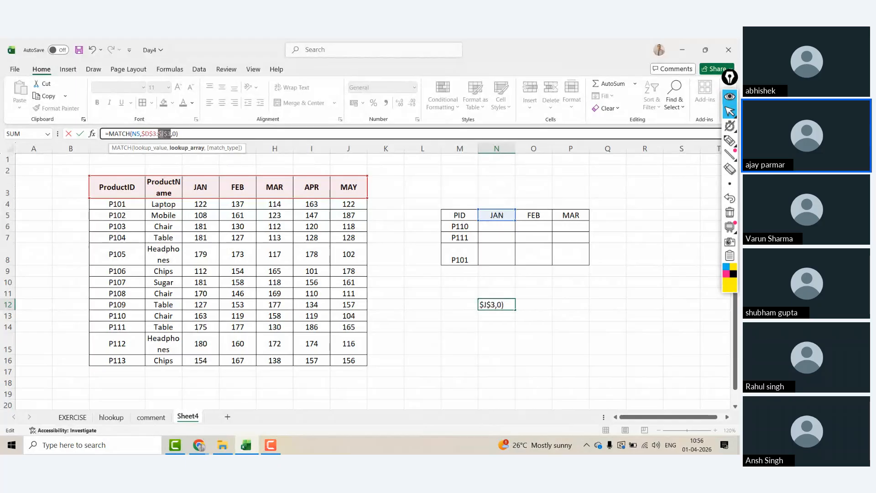
{"action": "key", "text": "ctrl+Return"}
{"action": "left_click_drag", "start_coordinate": [508, 299], "coordinate": [580, 314]}
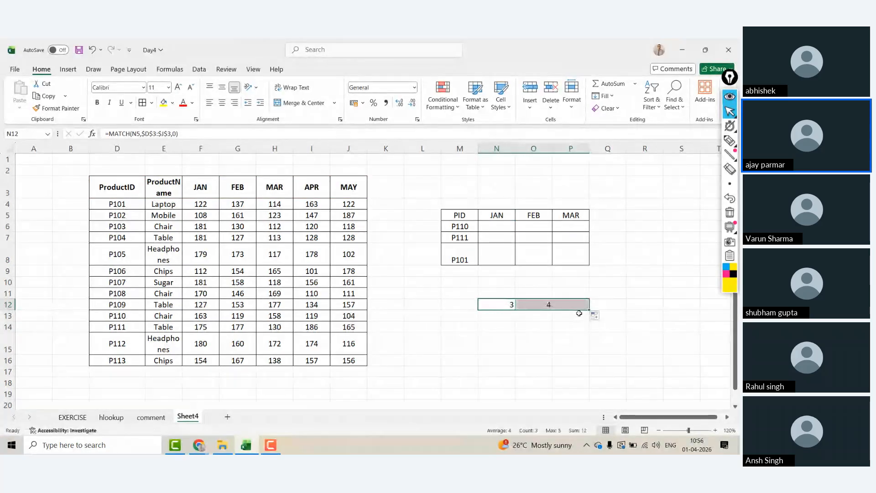
Step: Enter =VLOOKUP(M6,D3:J16,N12,0) in N6 for the first product's JAN sales
{"action": "left_click", "coordinate": [498, 226]}
{"action": "type", "text": "=vl"}
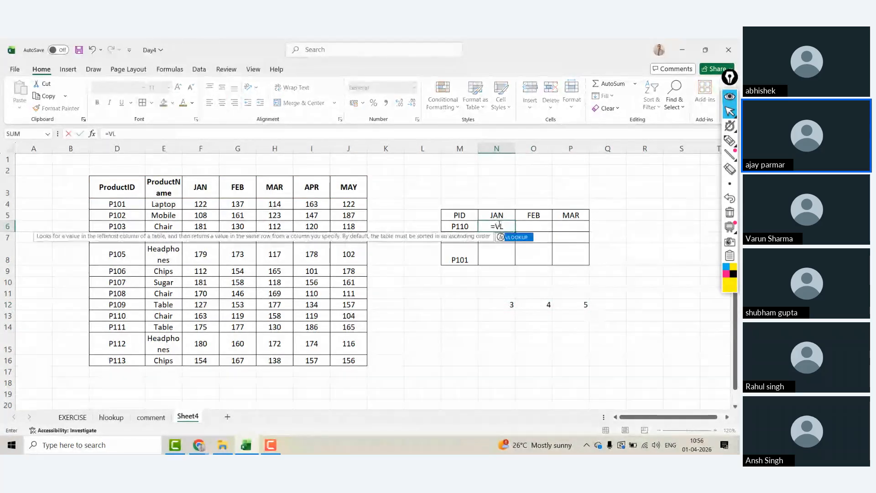
{"action": "key", "text": "Tab"}
{"action": "key", "text": "Left"}
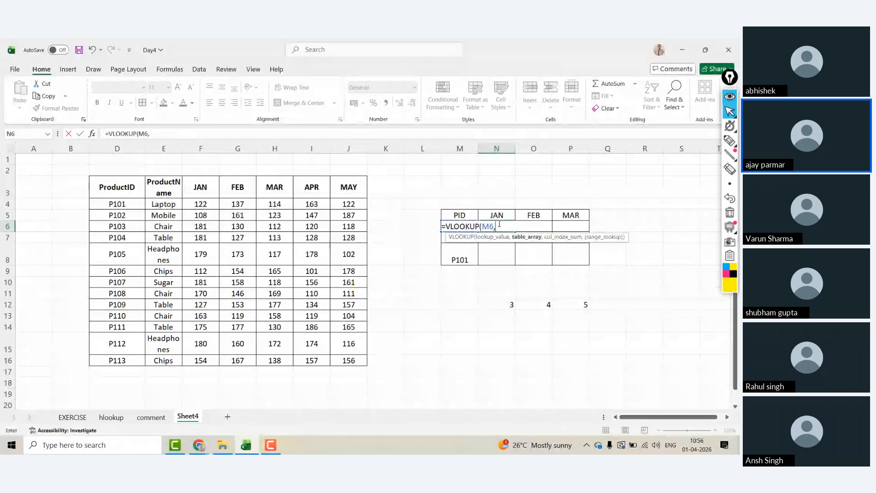
{"action": "left_click", "coordinate": [123, 191]}
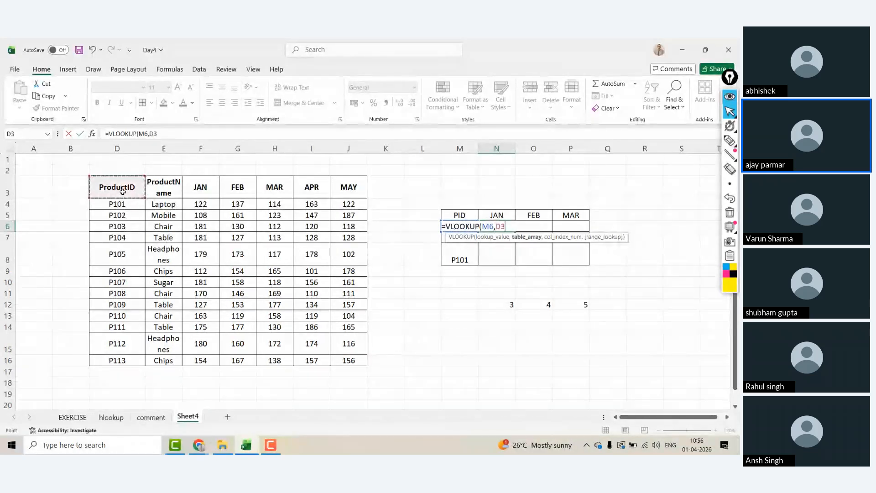
{"action": "key", "text": "ctrl+shift+Right"}
{"action": "key", "text": "ctrl+shift+Down"}
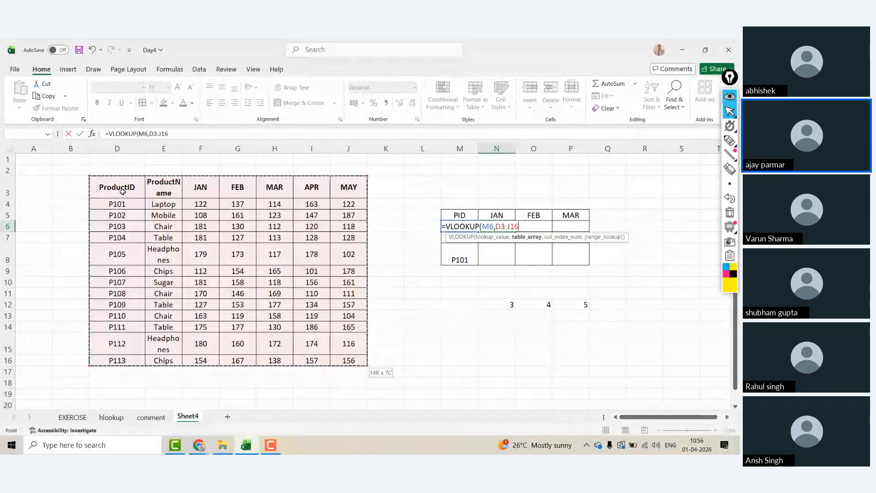
{"action": "type", "text": ","}
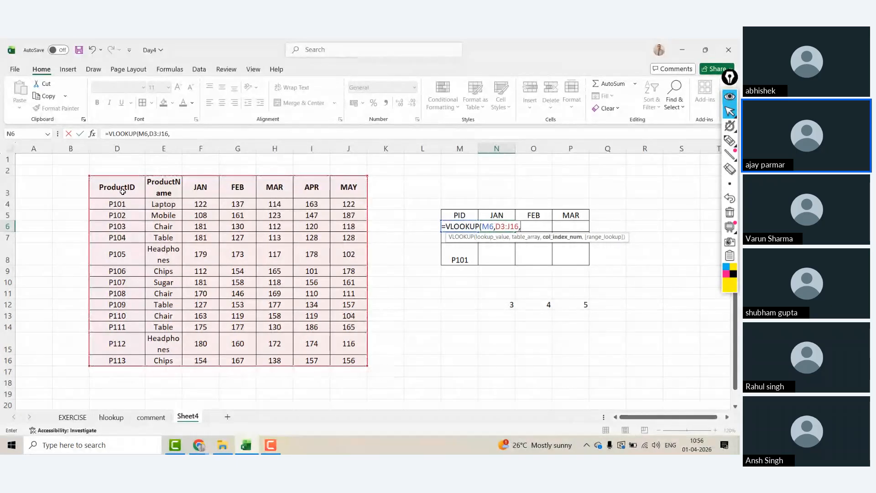
{"action": "left_click", "coordinate": [489, 303]}
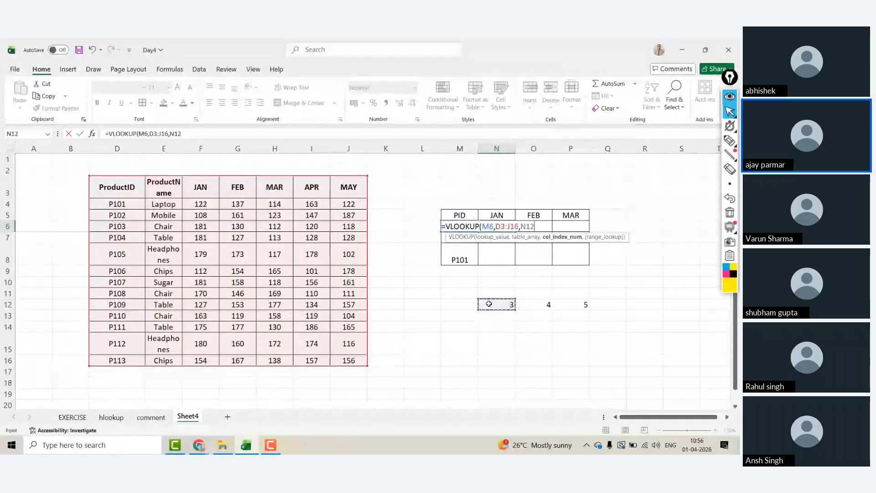
{"action": "type", "text": ",0"}
{"action": "key", "text": "Return"}
Step: Try locking the D3, J16 and N12 references with F4, then discard the edit
{"action": "key", "text": "Up"}
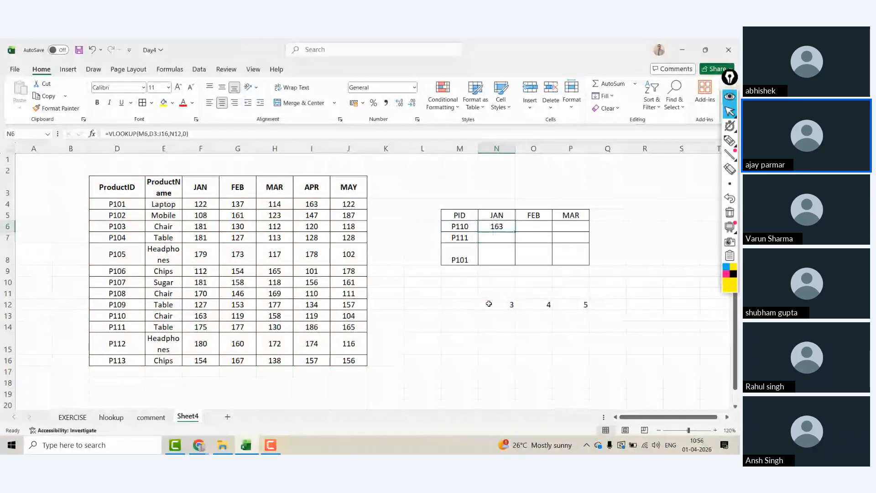
{"action": "left_click", "coordinate": [153, 133]}
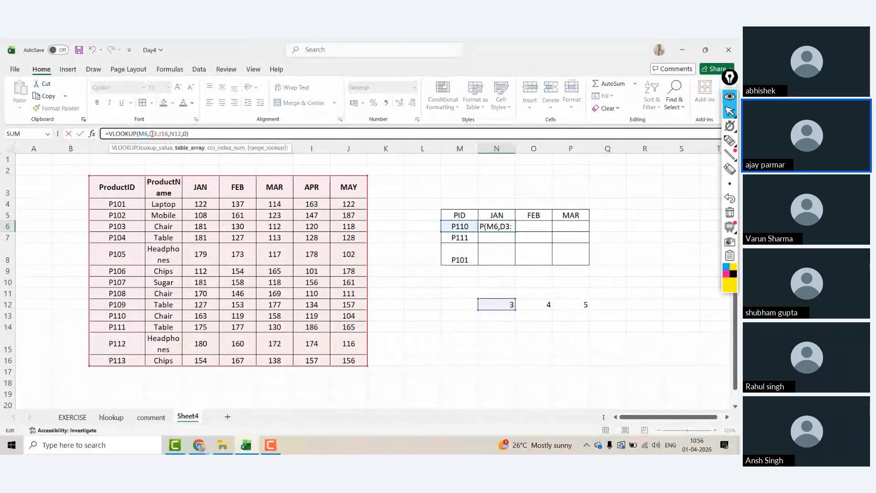
{"action": "key", "text": "F4"}
{"action": "left_click", "coordinate": [171, 134]}
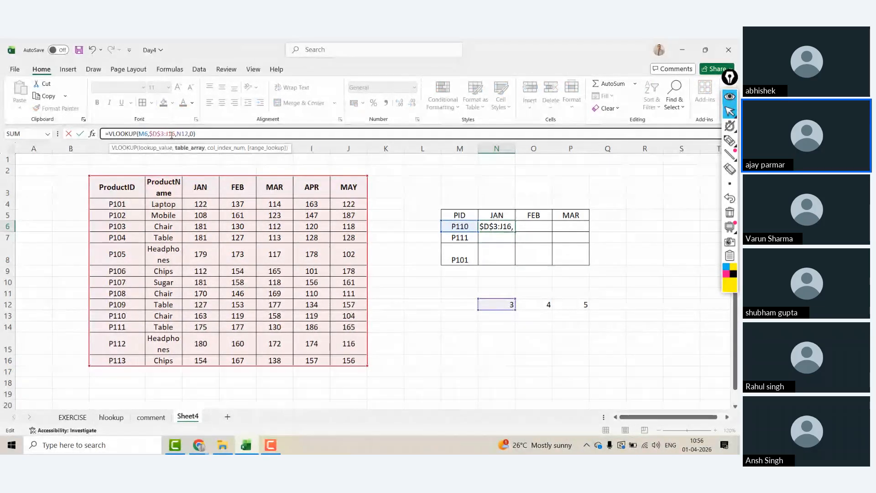
{"action": "key", "text": "F4"}
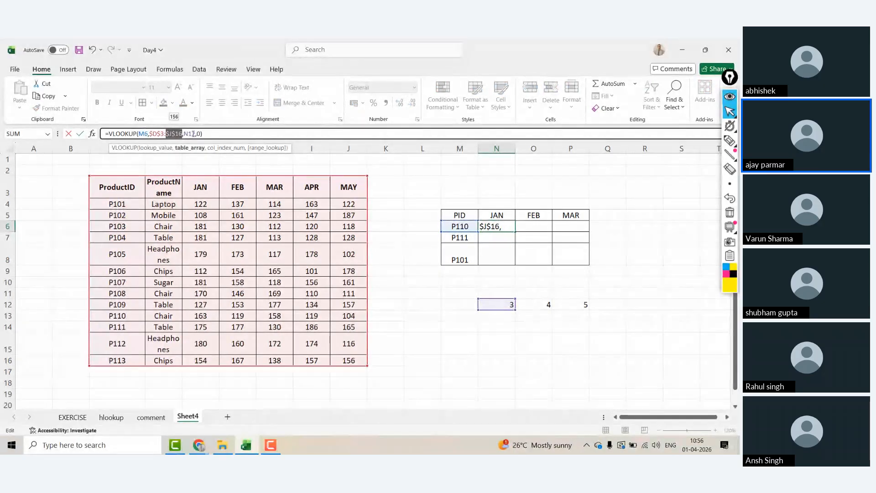
{"action": "left_click", "coordinate": [192, 134]}
{"action": "key", "text": "F4"}
{"action": "key", "text": "F4"}
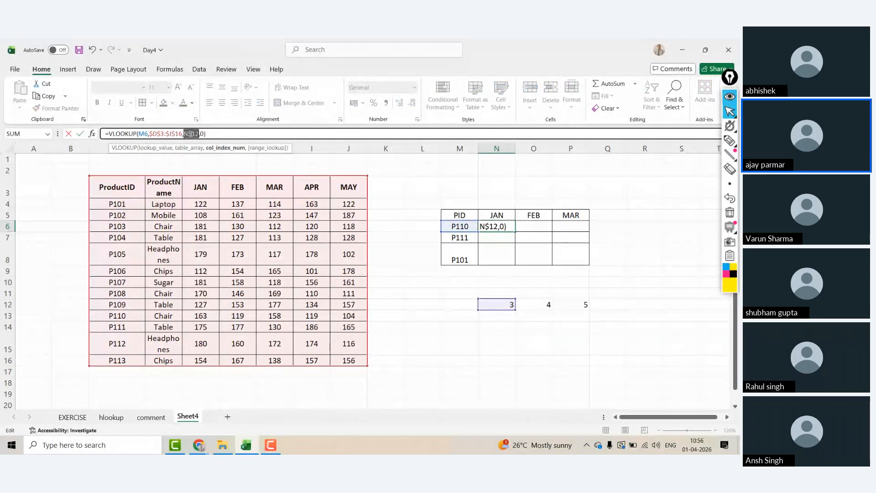
{"action": "type", "text": "4"}
{"action": "key", "text": "Escape"}
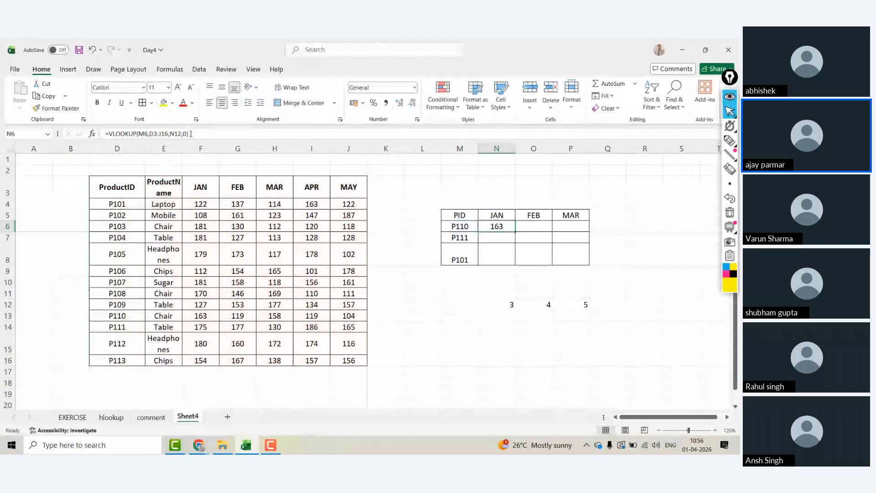
Step: Lock the references as $M6, $D$3:$J$16 and N$12, then fill the formula across to P6
{"action": "left_click", "coordinate": [172, 133]}
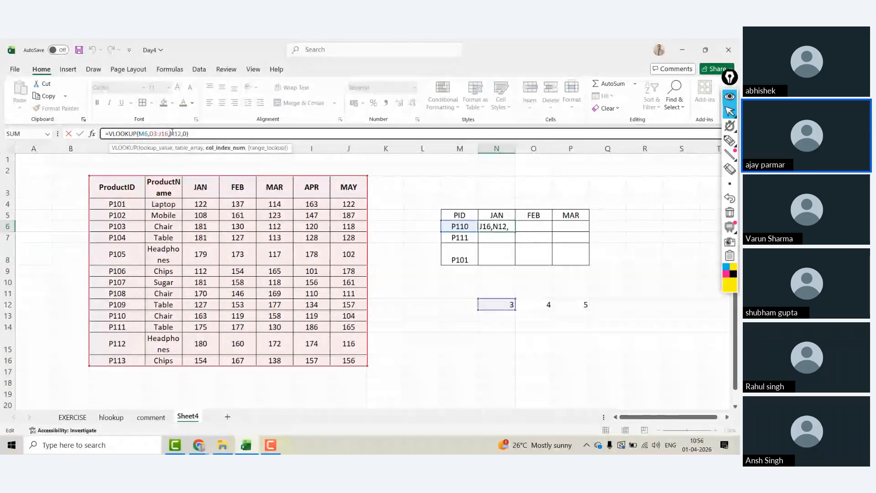
{"action": "key", "text": "F4"}
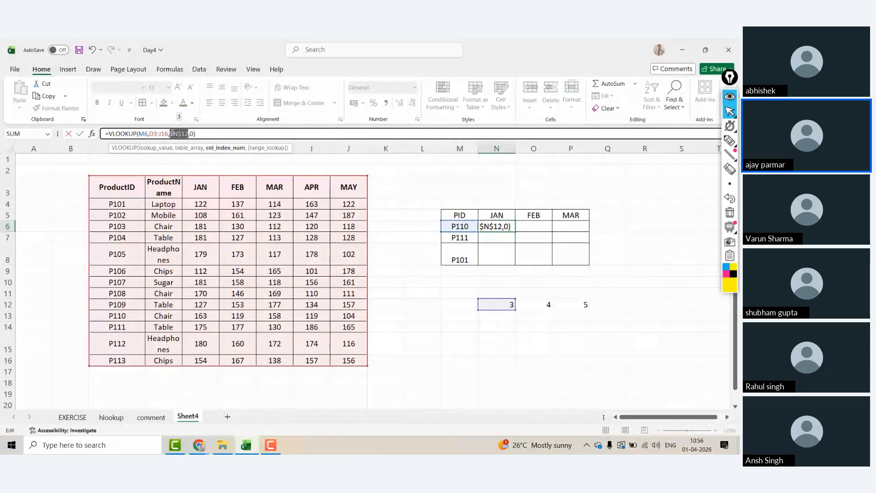
{"action": "key", "text": "F4"}
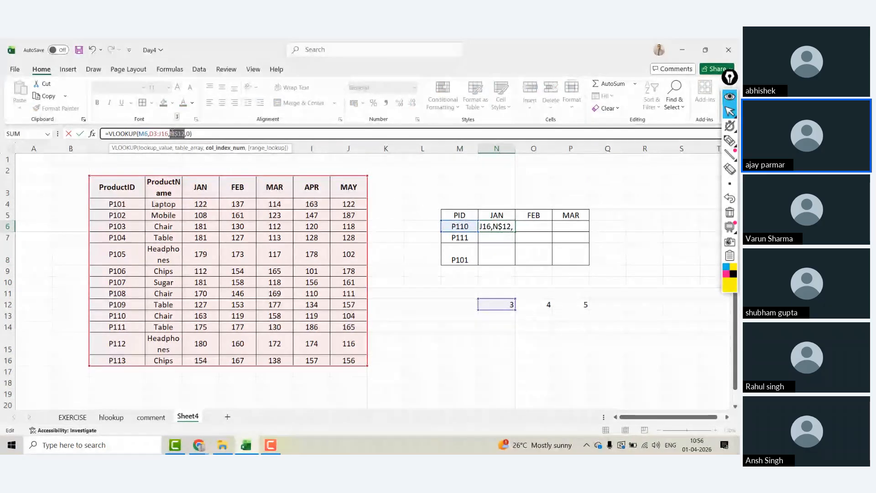
{"action": "double_click", "coordinate": [152, 134]}
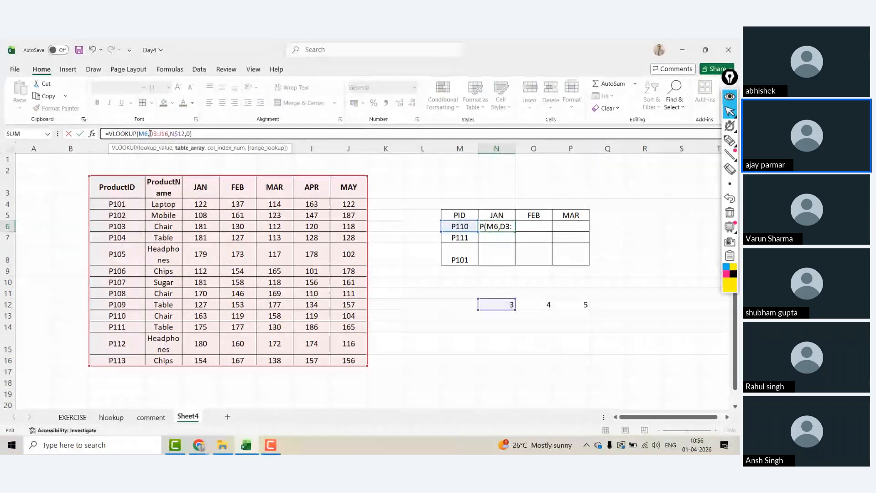
{"action": "key", "text": "F4"}
{"action": "left_click", "coordinate": [172, 134]}
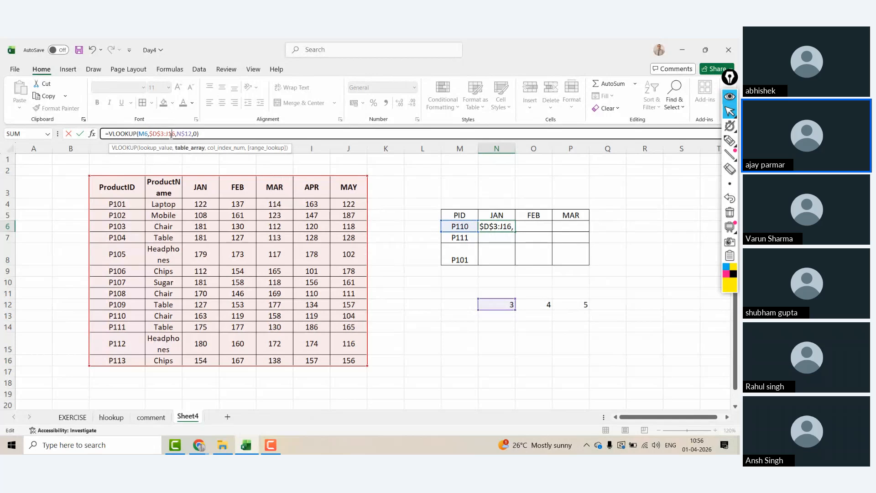
{"action": "key", "text": "F4"}
{"action": "left_click", "coordinate": [146, 134]}
{"action": "key", "text": "F4"}
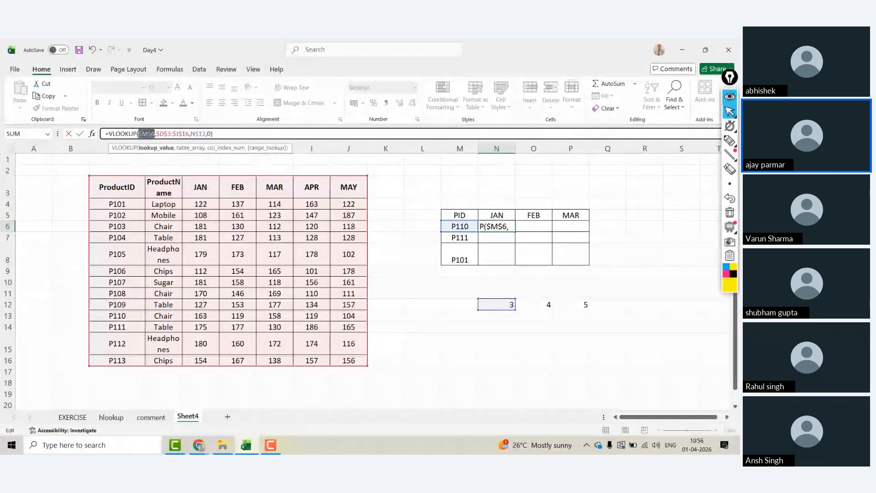
{"action": "key", "text": "F4"}
{"action": "key", "text": "F4"}
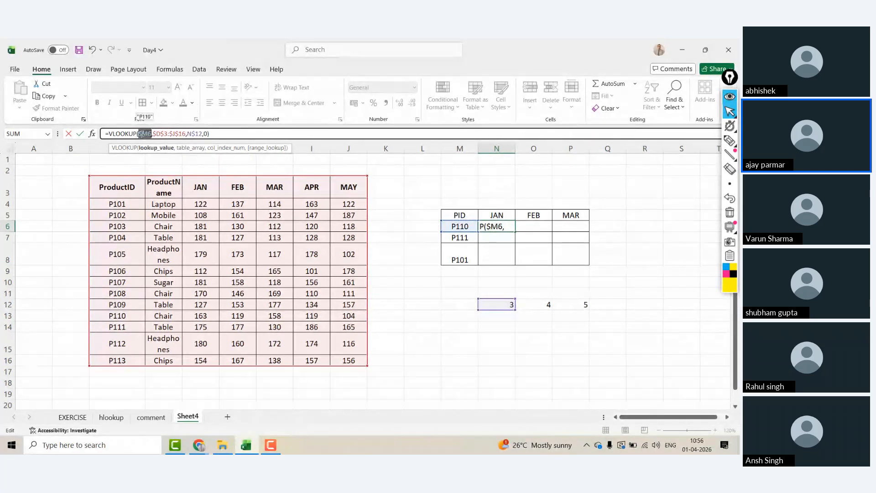
{"action": "key", "text": "ctrl+Return"}
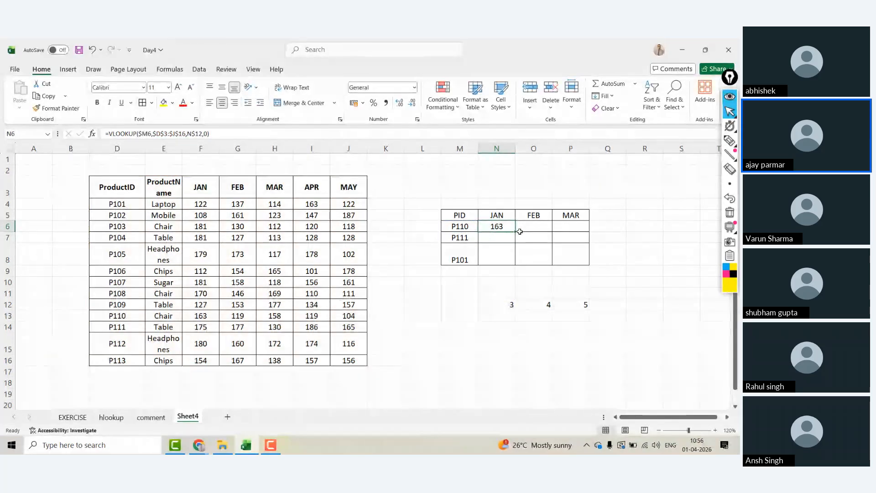
{"action": "left_click_drag", "start_coordinate": [517, 232], "coordinate": [586, 266]}
Step: Rename the N5 header to JANUARY to reveal the #REF! errors, then undo back to JAN
{"action": "left_click", "coordinate": [494, 215]}
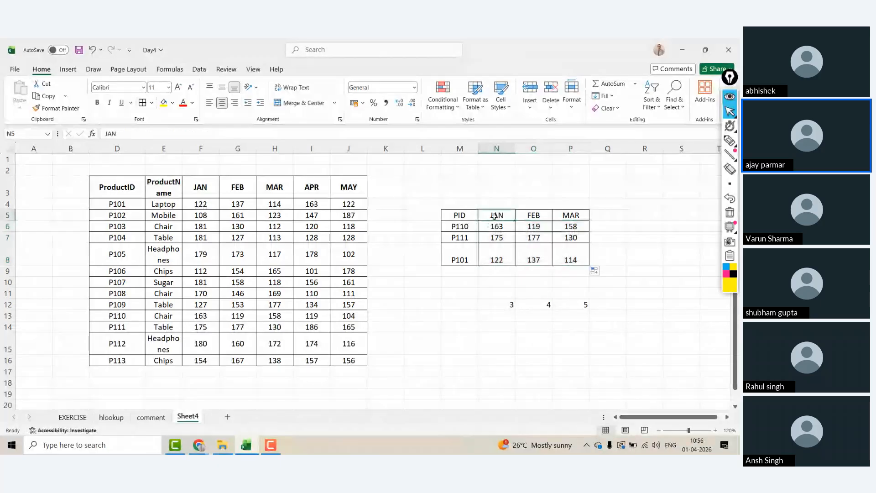
{"action": "double_click", "coordinate": [494, 216]}
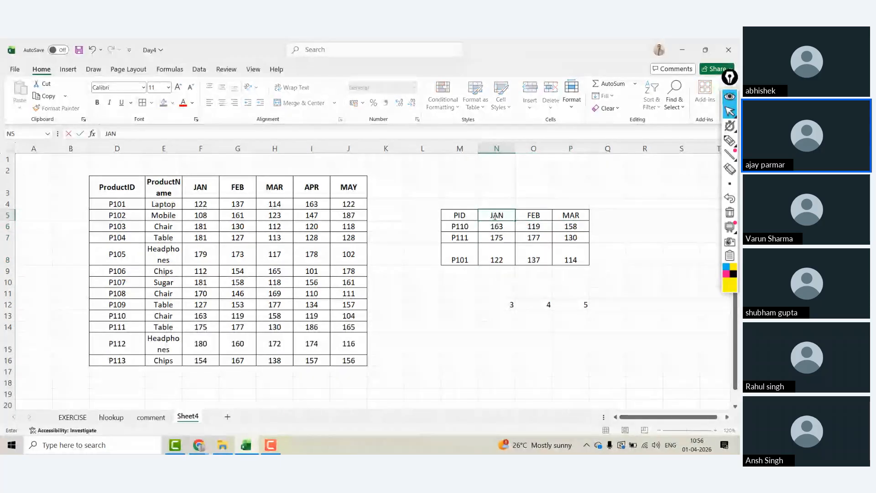
{"action": "type", "text": "UARY"}
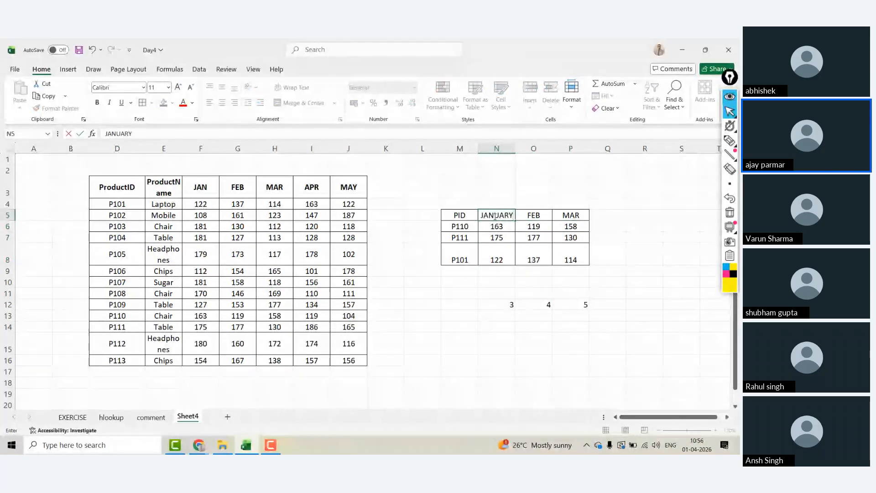
{"action": "key", "text": "Return"}
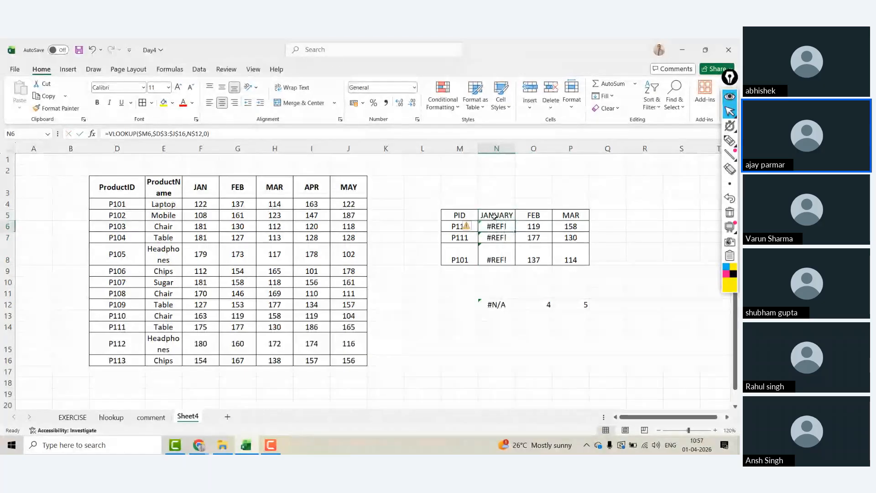
{"action": "key", "text": "Down"}
{"action": "key", "text": "Down"}
{"action": "key", "text": "Down"}
{"action": "key", "text": "Down"}
{"action": "key", "text": "Down"}
{"action": "key", "text": "Down"}
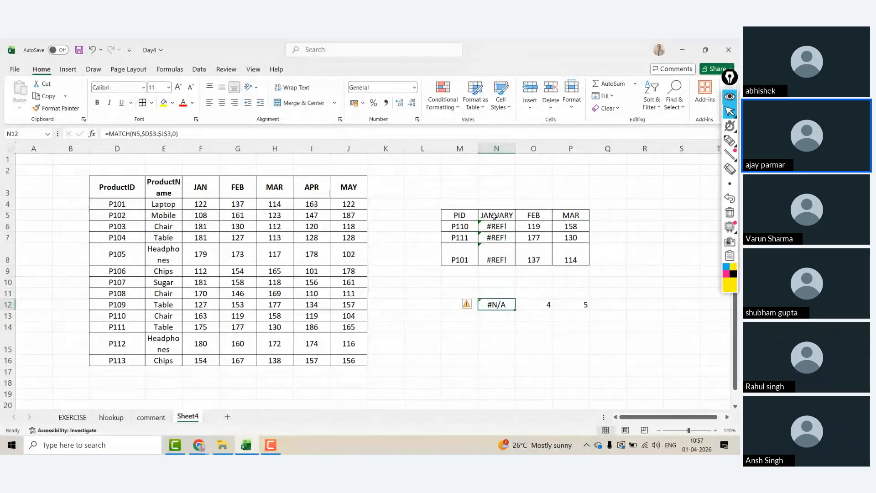
{"action": "key", "text": "Up"}
{"action": "key", "text": "Up"}
{"action": "key", "text": "Up"}
{"action": "key", "text": "Up"}
{"action": "key", "text": "Up"}
{"action": "key", "text": "Up"}
{"action": "key", "text": "Up"}
{"action": "key", "text": "Up"}
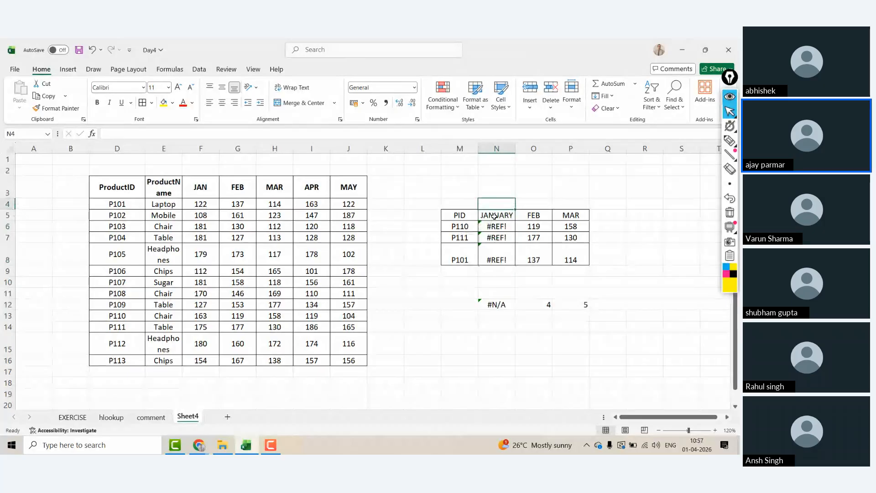
{"action": "key", "text": "ctrl+z"}
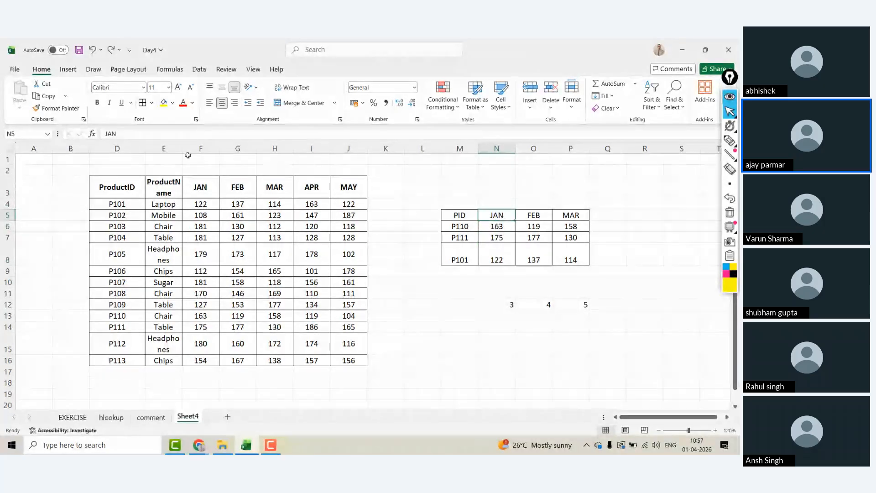
Step: Widen column E so ProductName and Headphones fit on one line
{"action": "left_click_drag", "start_coordinate": [184, 151], "coordinate": [194, 152]}
{"action": "left_click_drag", "start_coordinate": [90, 152], "coordinate": [67, 152]}
{"action": "left_click_drag", "start_coordinate": [170, 152], "coordinate": [198, 150]}
{"action": "left_click", "coordinate": [125, 195]}
{"action": "left_click", "coordinate": [217, 187]}
{"action": "left_click", "coordinate": [127, 133]}
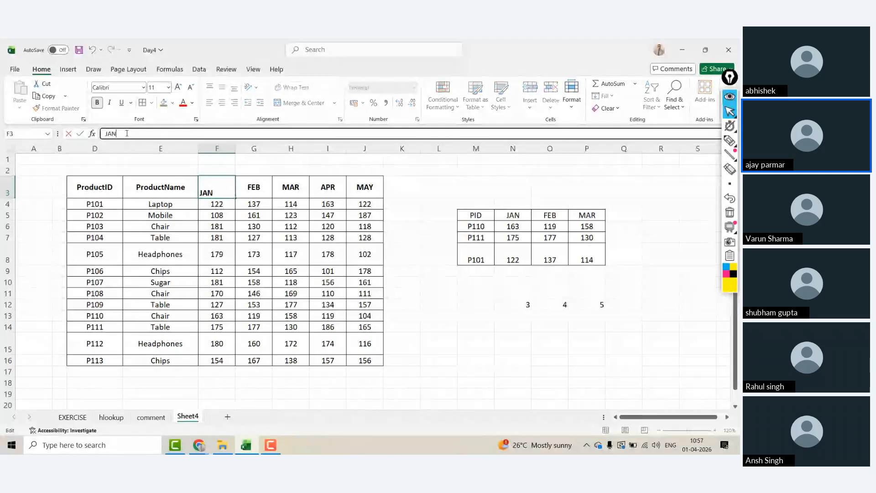
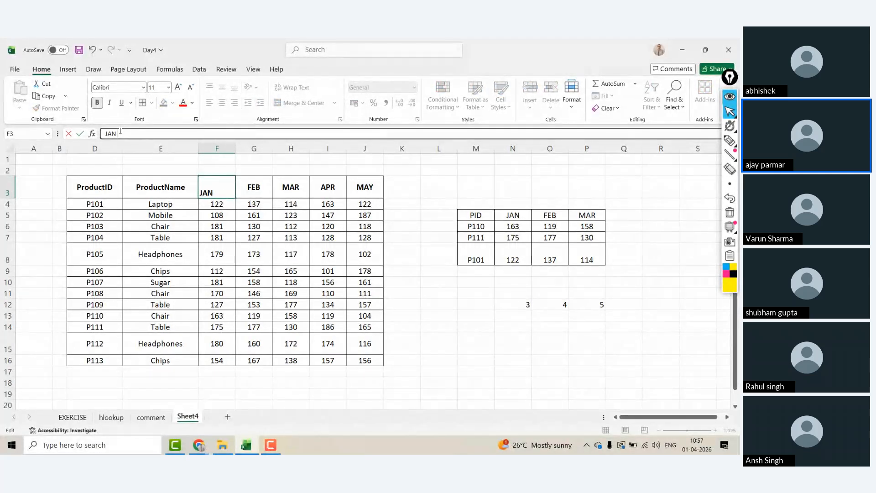
Step: Commit the JAN header in F3 and compare it with N5's JAN, now showing #REF! lookups
{"action": "key", "text": "Return"}
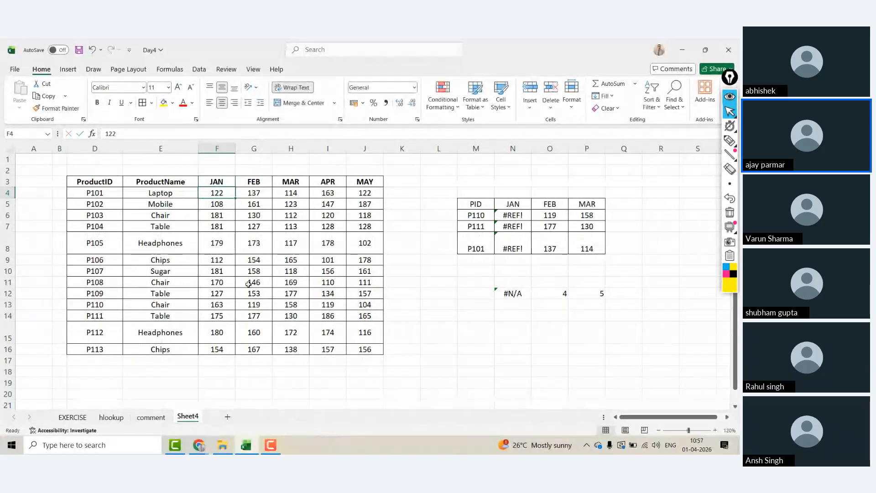
{"action": "left_click", "coordinate": [292, 337]}
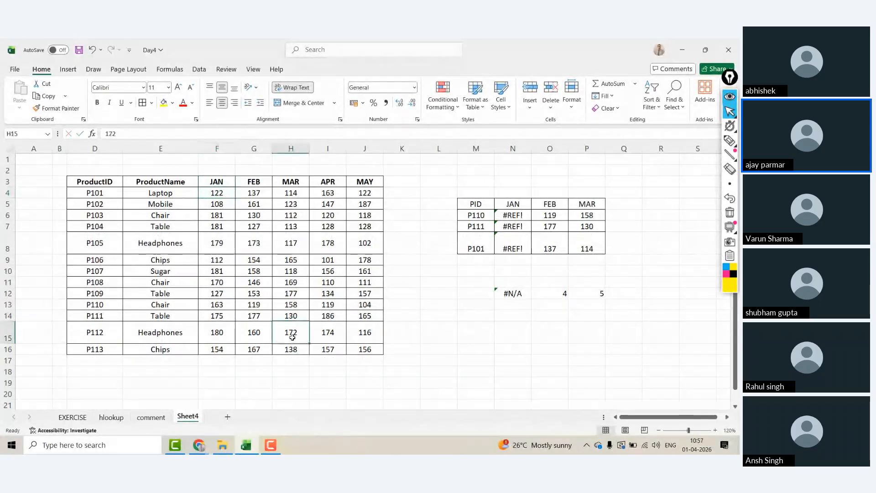
{"action": "left_click", "coordinate": [511, 204]}
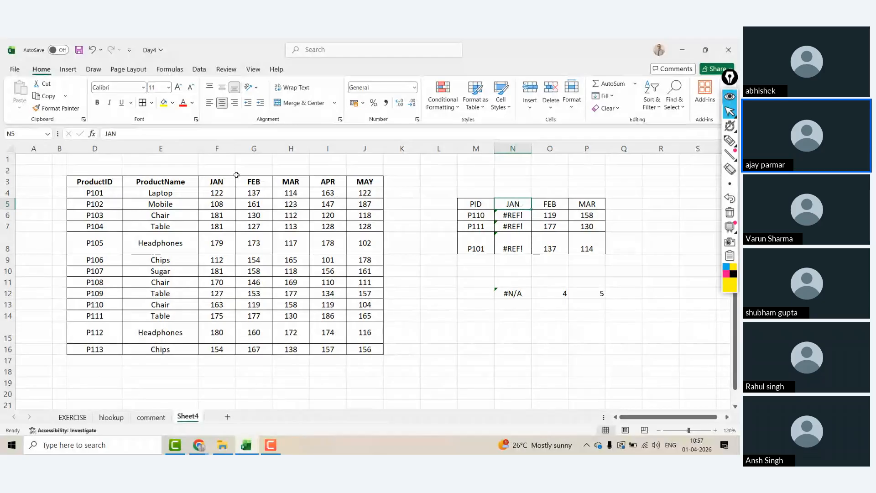
{"action": "left_click", "coordinate": [215, 180]}
{"action": "left_click", "coordinate": [511, 202]}
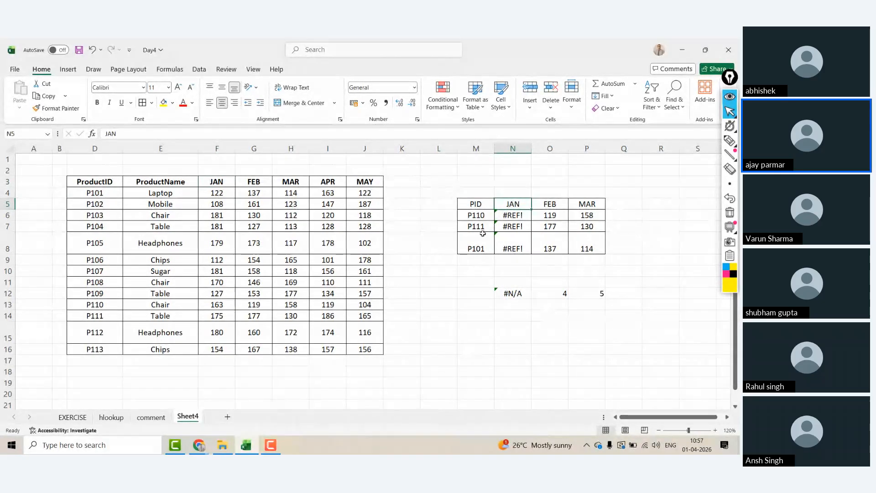
Step: Enter =F3=N5 in M1 to compare the two JAN headers, returning FALSE
{"action": "left_click", "coordinate": [469, 161]}
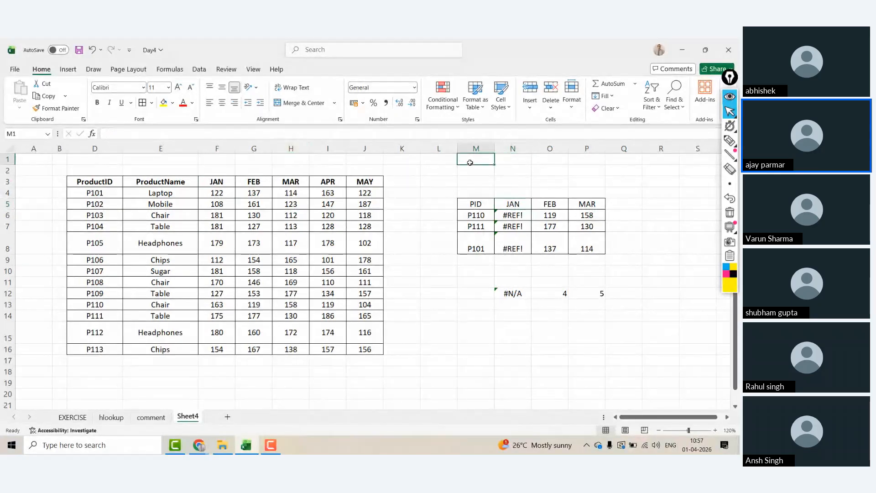
{"action": "type", "text": "="}
{"action": "left_click", "coordinate": [218, 182]}
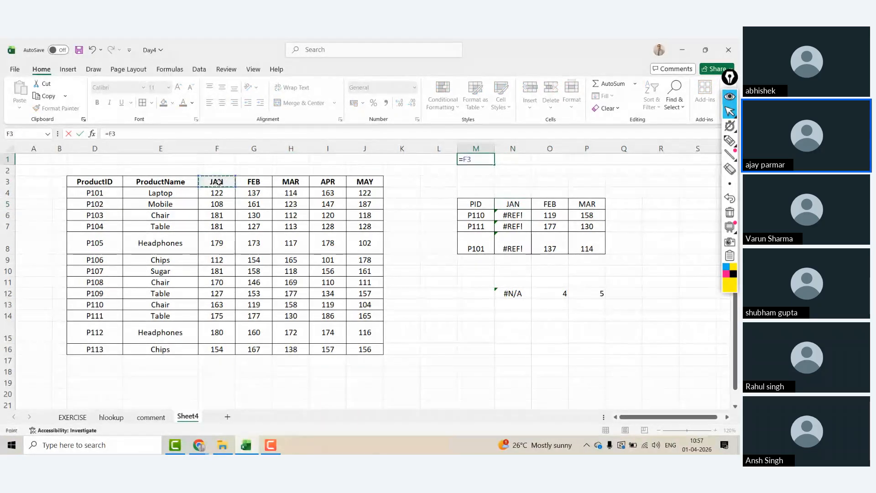
{"action": "type", "text": "="}
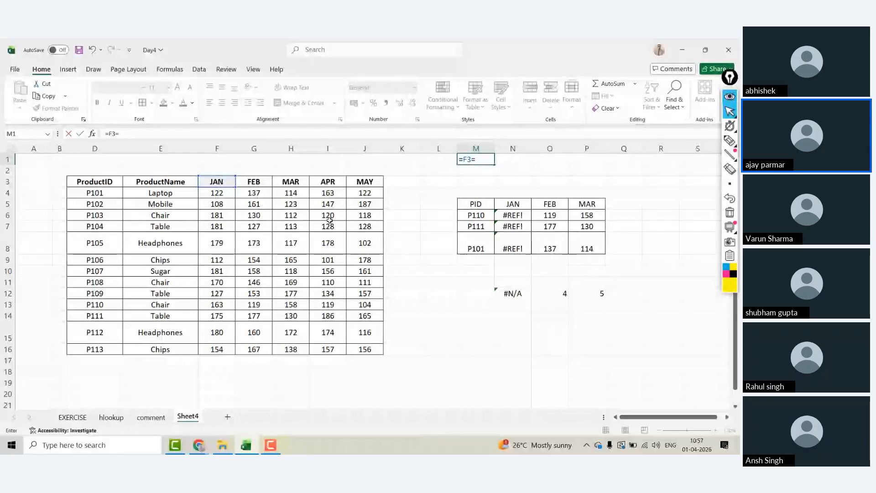
{"action": "left_click", "coordinate": [513, 204]}
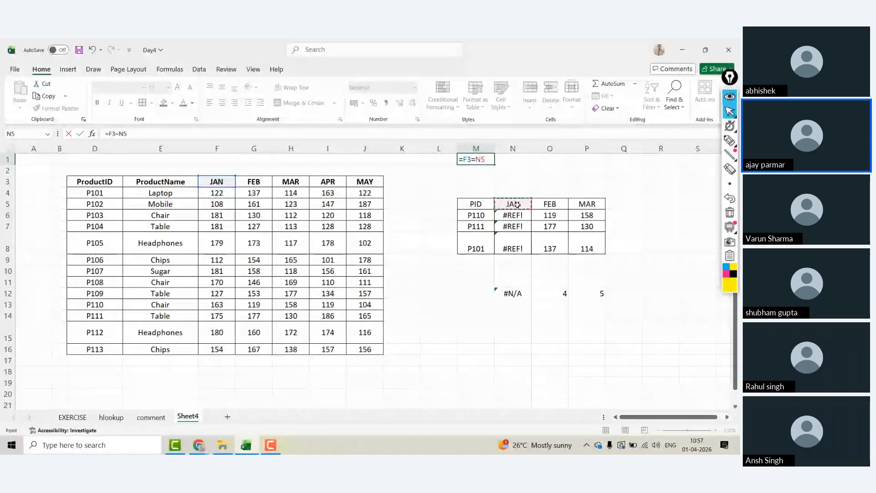
{"action": "key", "text": "ctrl+Return"}
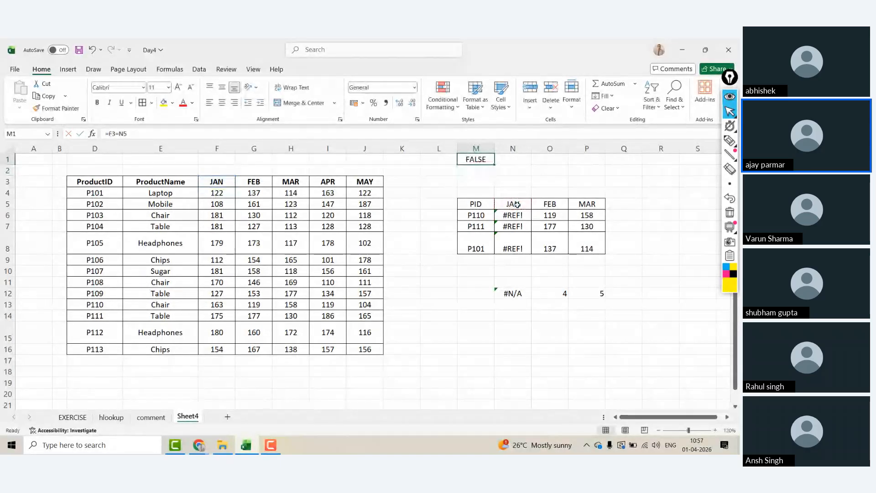
{"action": "left_click", "coordinate": [212, 183]}
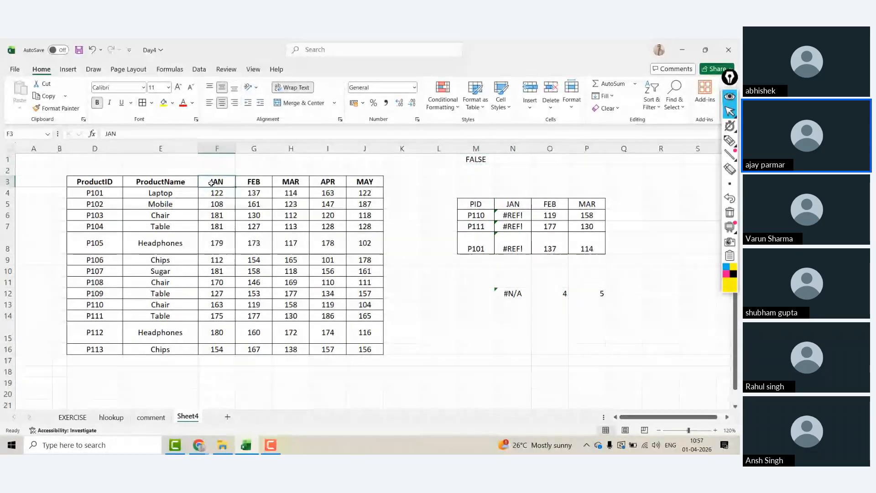
Step: Enter =LEN(F3) in K1, which returns 4 for the JAN header
{"action": "left_click", "coordinate": [404, 157]}
{"action": "type", "text": "=LE"}
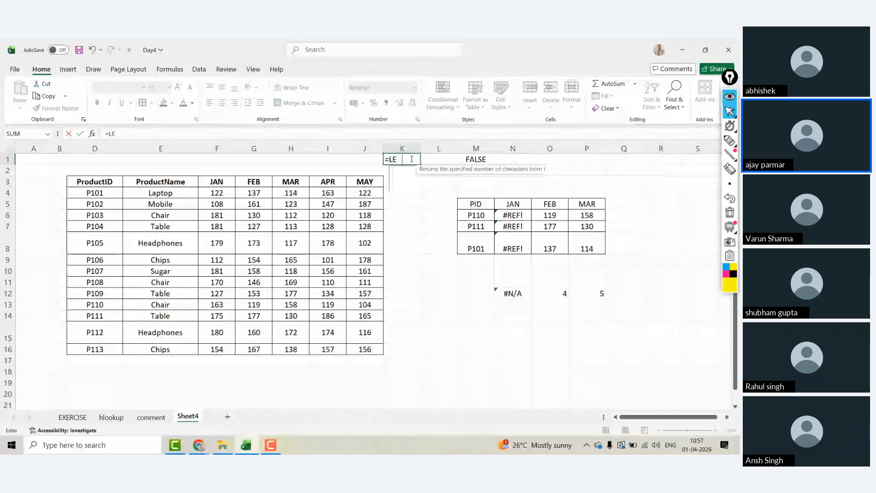
{"action": "type", "text": "N("}
{"action": "left_click", "coordinate": [213, 181]}
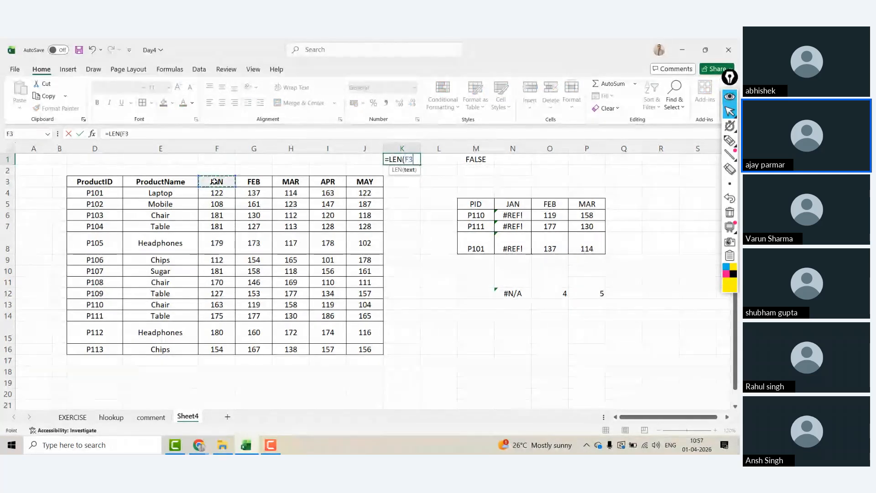
{"action": "key", "text": "ctrl+Return"}
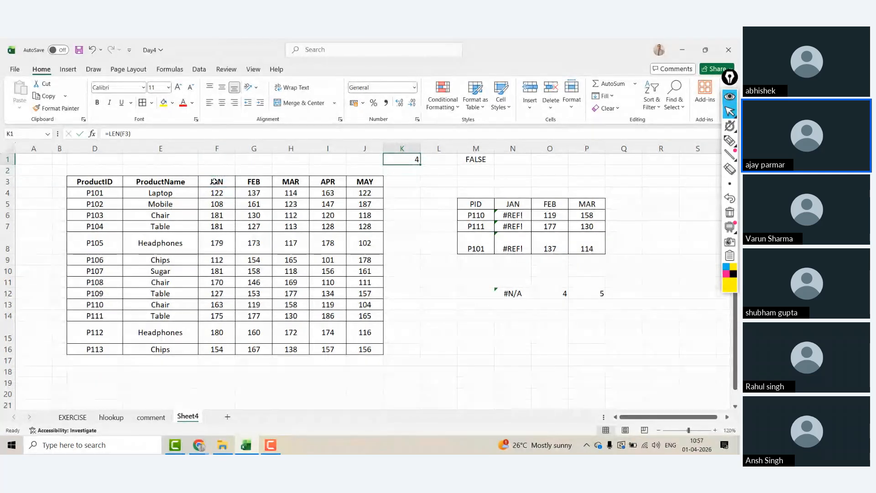
{"action": "left_click", "coordinate": [213, 181]}
Step: Add a leading space to the MAR header through the formula bar
{"action": "left_click", "coordinate": [137, 132]}
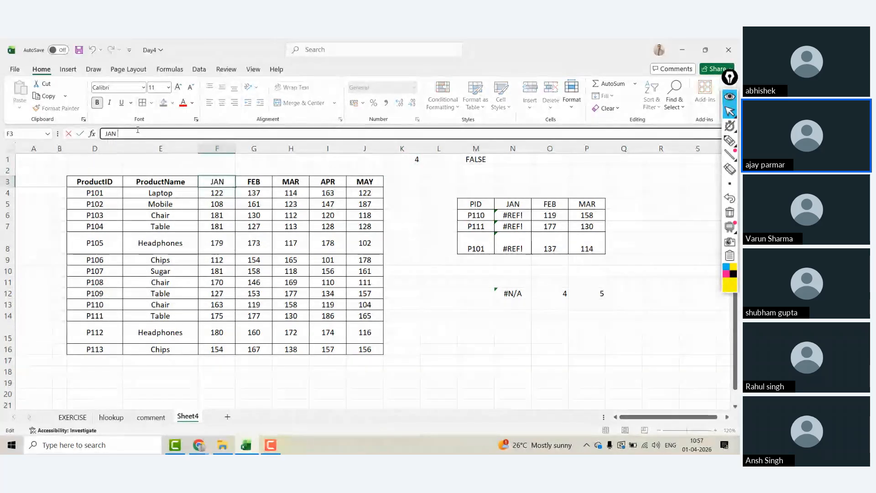
{"action": "key", "text": "Tab"}
{"action": "key", "text": "Tab"}
{"action": "key", "text": "Tab"}
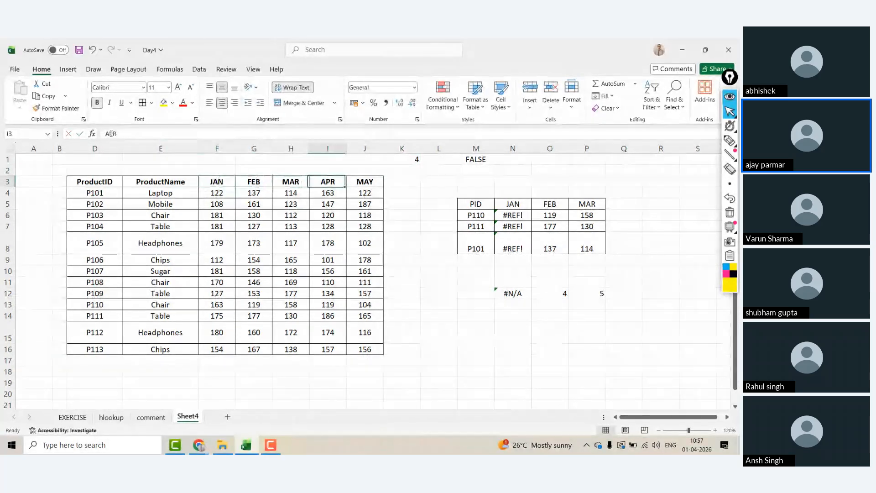
{"action": "key", "text": "shift+Tab"}
{"action": "left_click", "coordinate": [107, 134]}
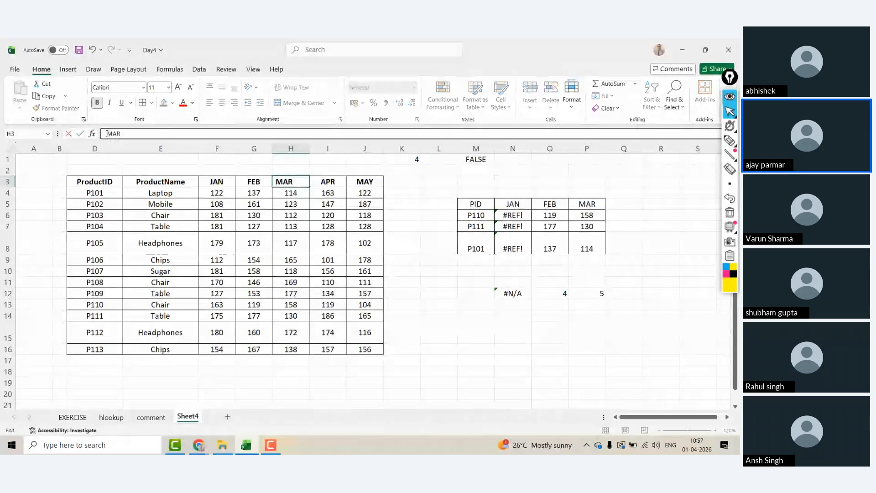
{"action": "key", "text": "Return"}
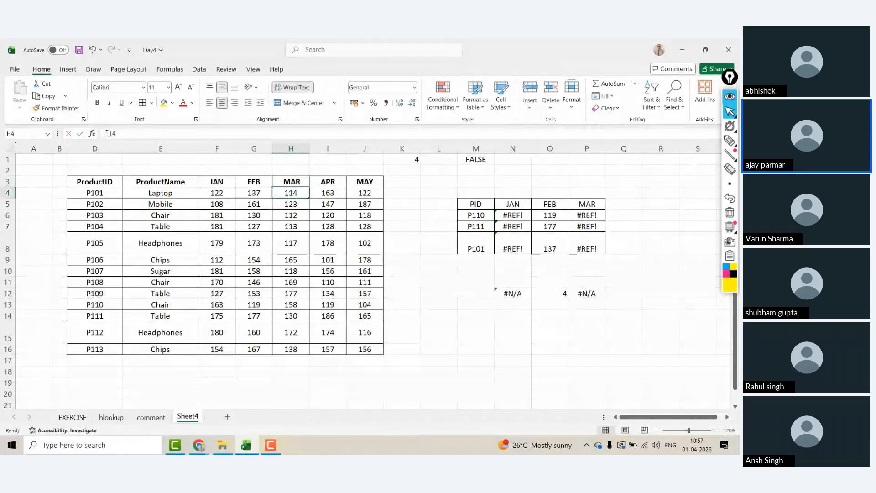
Step: Edit the JAN header text in F3 again and commit it
{"action": "key", "text": "Up"}
{"action": "key", "text": "Left"}
{"action": "key", "text": "Left"}
{"action": "key", "text": "Left"}
{"action": "key", "text": "Right"}
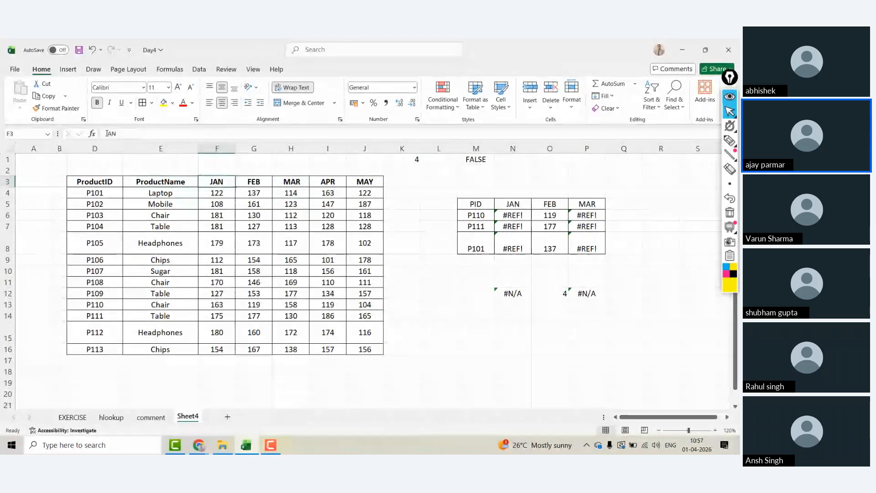
{"action": "left_click", "coordinate": [151, 133]}
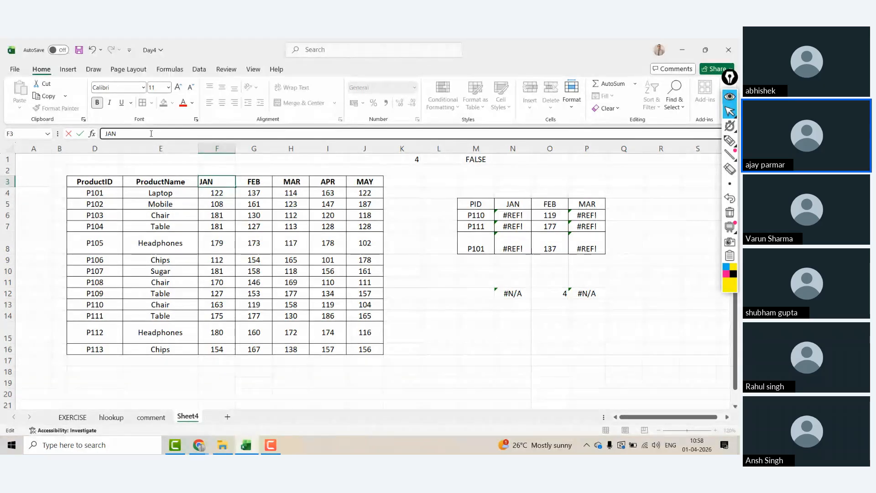
{"action": "key", "text": "Return"}
Step: Revisit the MAR header, then re-edit and commit the JAN header in F3
{"action": "key", "text": "Up"}
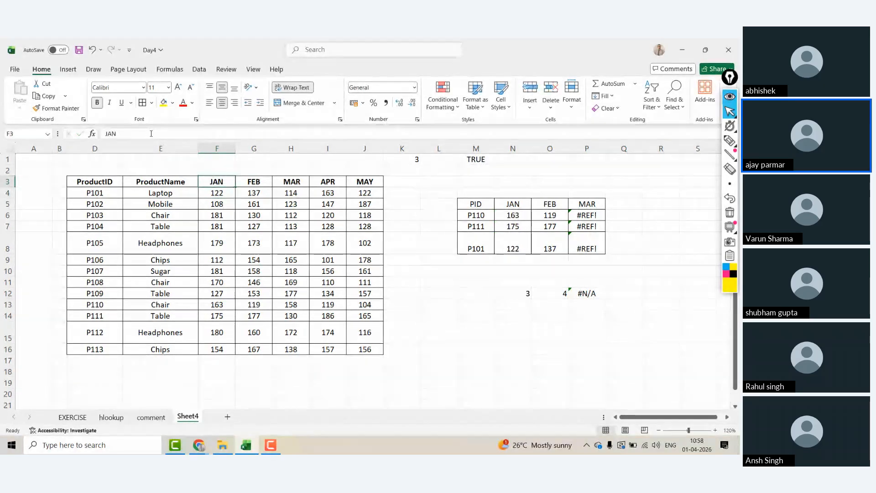
{"action": "key", "text": "Right"}
{"action": "key", "text": "Right"}
{"action": "key", "text": "Right"}
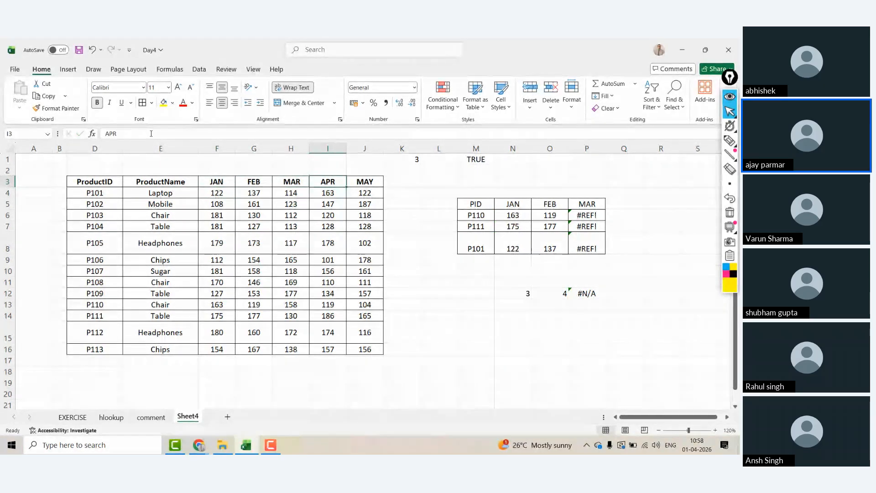
{"action": "key", "text": "Left"}
{"action": "left_click", "coordinate": [151, 133]}
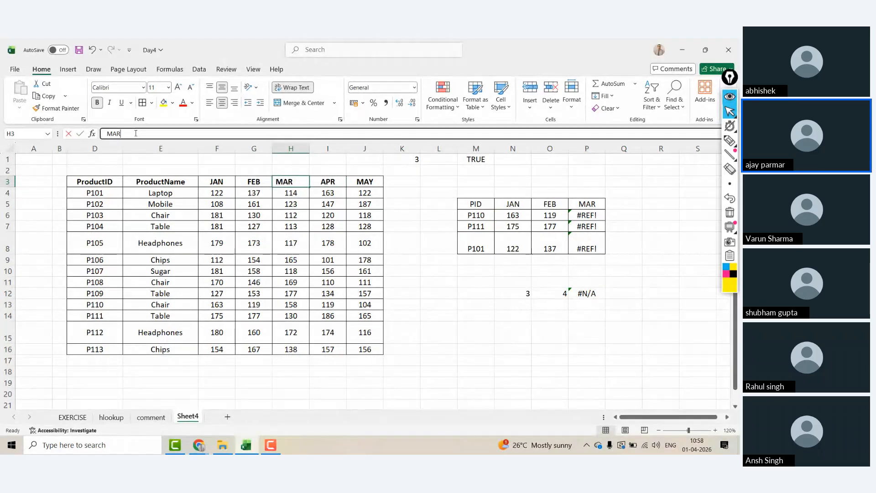
{"action": "key", "text": "Tab"}
{"action": "key", "text": "Left"}
{"action": "key", "text": "Left"}
{"action": "key", "text": "Left"}
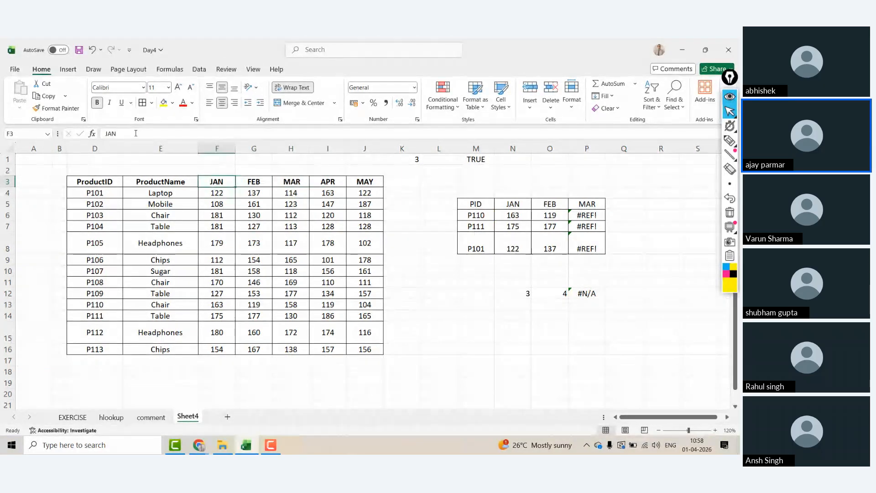
{"action": "left_click", "coordinate": [136, 133]}
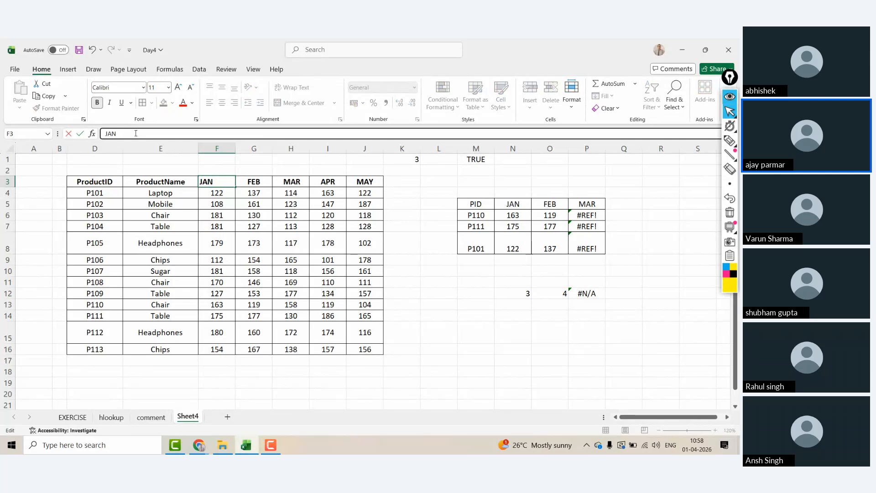
{"action": "key", "text": "ctrl+Return"}
{"action": "key", "text": "Up"}
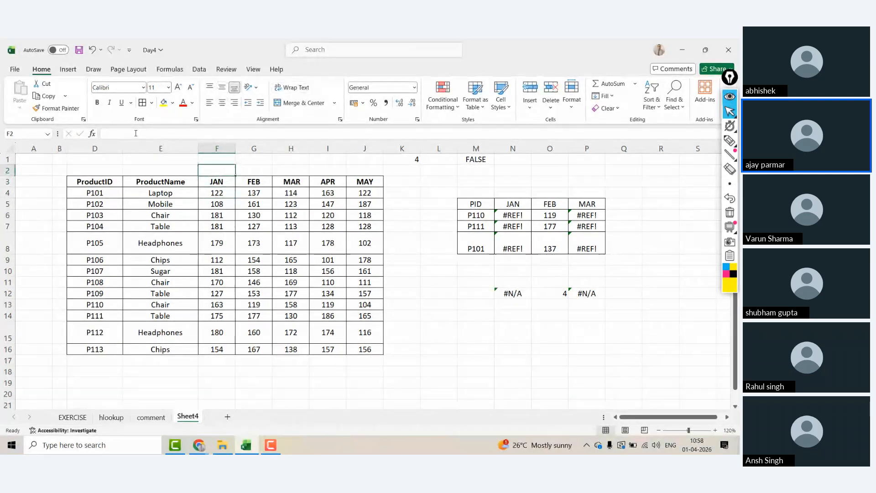
Step: Abandon the TRIM formula in F2 and type a sample full name into N18
{"action": "type", "text": "=TRIM("}
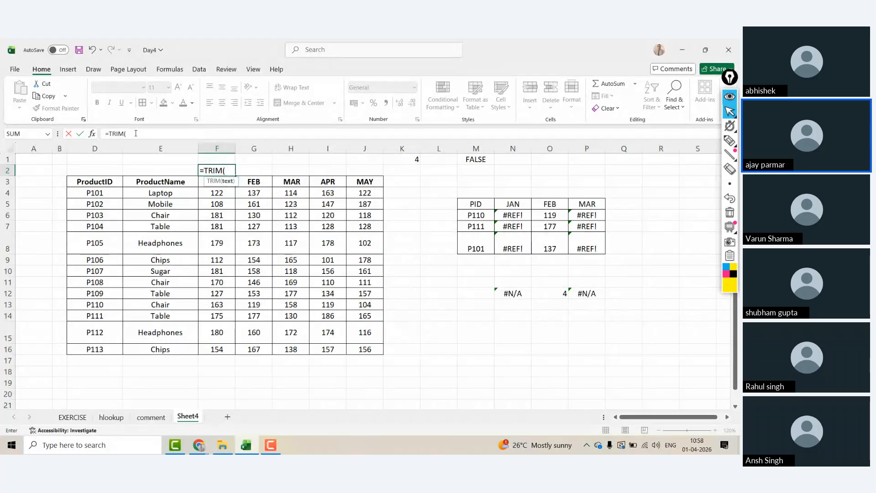
{"action": "key", "text": "Escape"}
{"action": "left_click", "coordinate": [416, 385]}
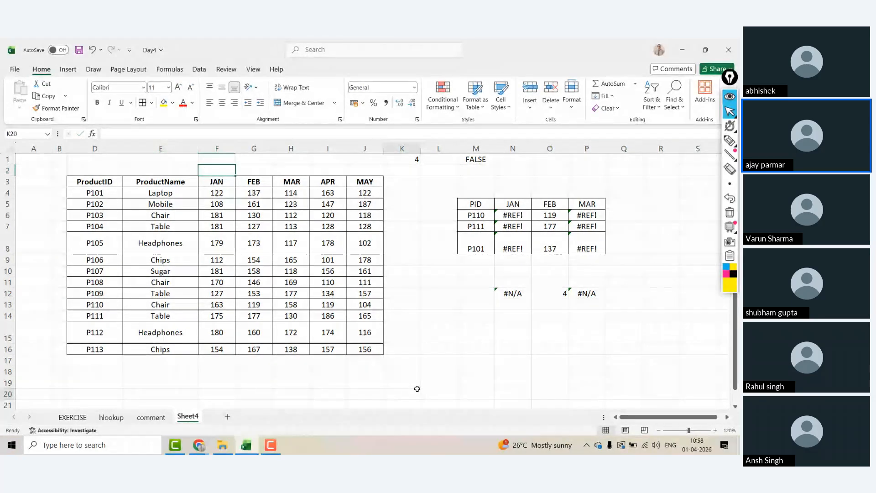
{"action": "left_click", "coordinate": [502, 375]}
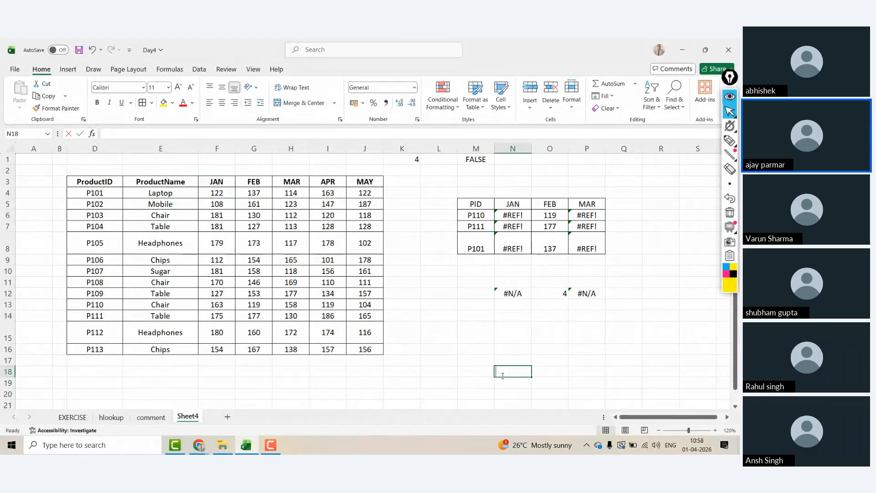
{"action": "key", "text": "Tab"}
{"action": "key", "text": "Tab"}
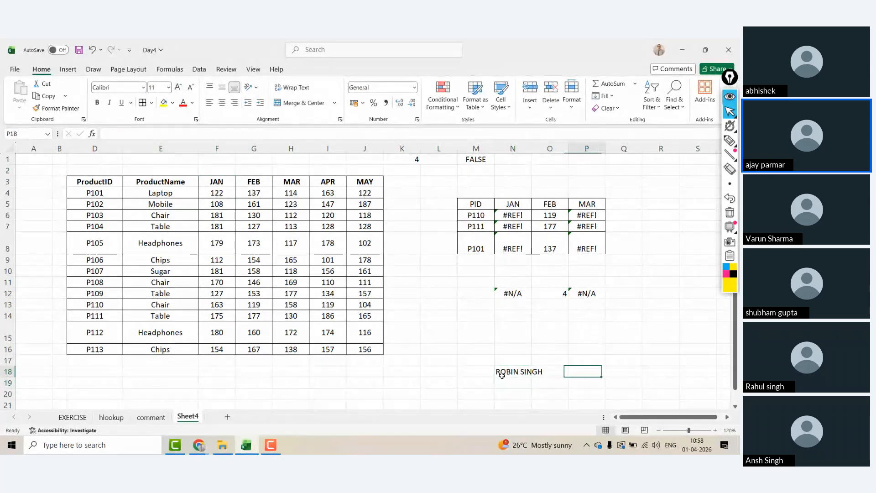
Step: Enter =TRIM(N18) in P18 to return a trimmed copy of the name
{"action": "type", "text": "=TRIM("}
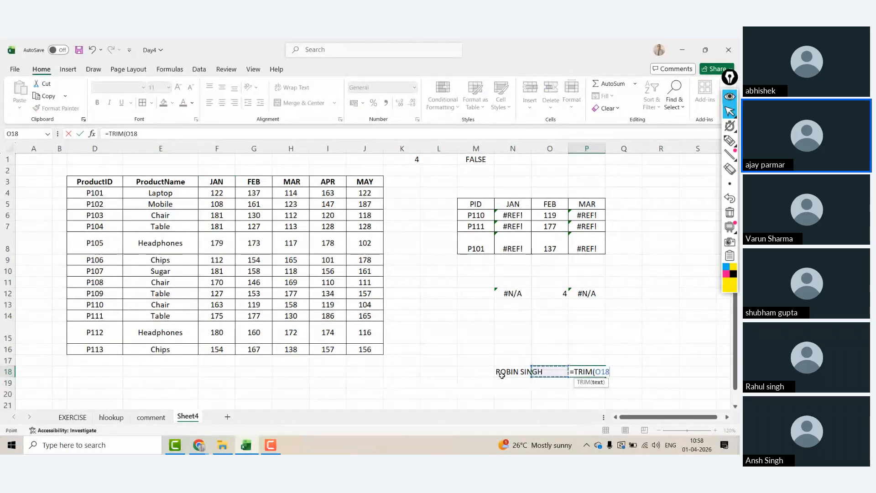
{"action": "left_click", "coordinate": [502, 376]}
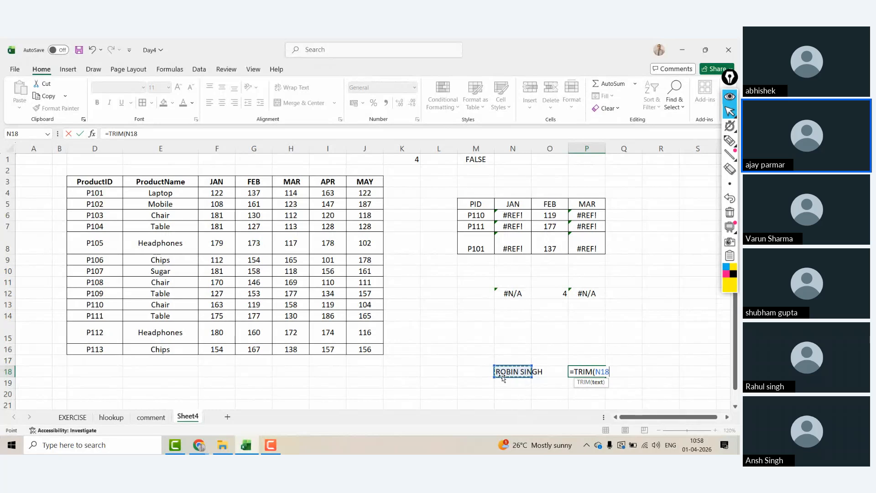
{"action": "key", "text": "ctrl+Return"}
{"action": "left_click", "coordinate": [501, 375]}
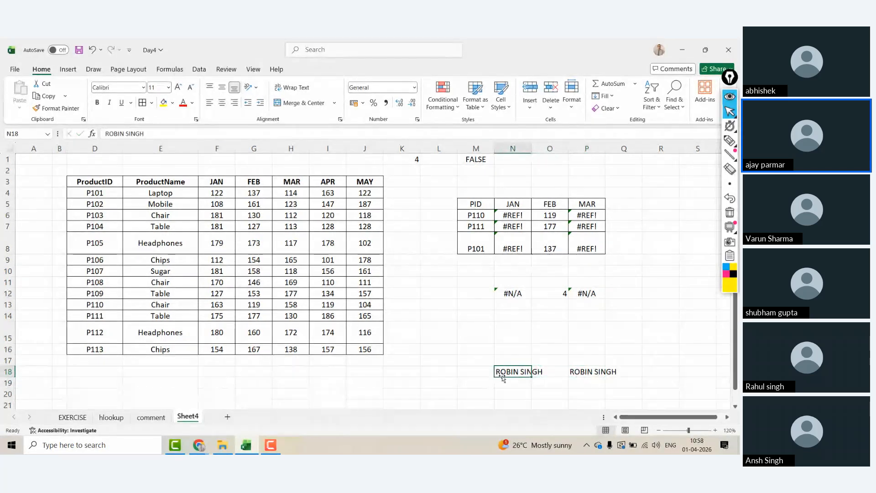
Step: Enter =TRIM(F3) in F2 and fill it right to J2, showing JAN through MAY
{"action": "left_click", "coordinate": [166, 160]}
{"action": "key", "text": "Right"}
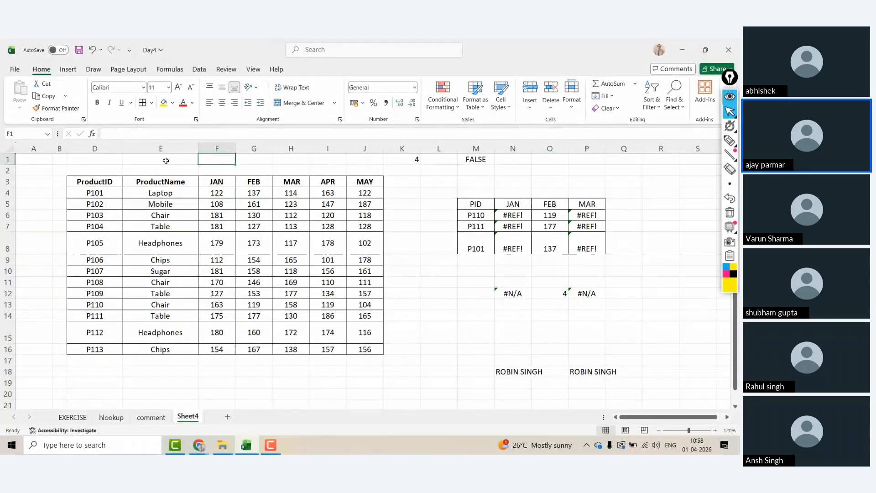
{"action": "key", "text": "Down"}
{"action": "type", "text": "=TRIM("}
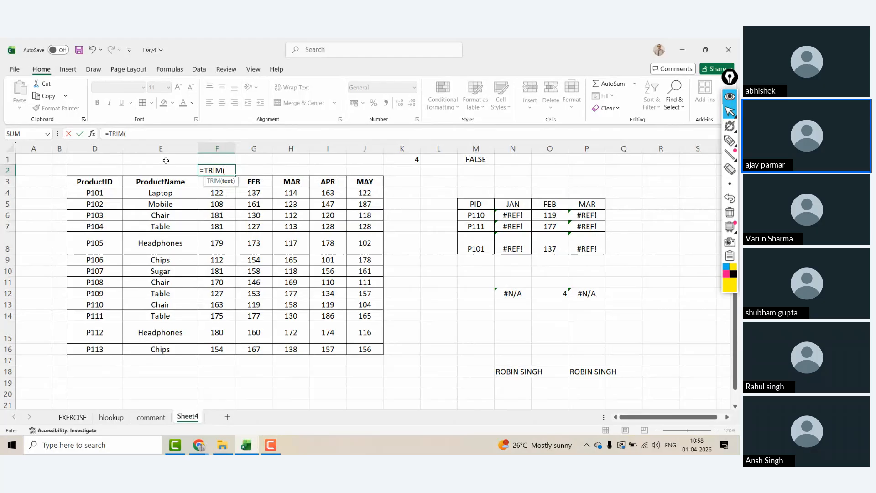
{"action": "key", "text": "Down"}
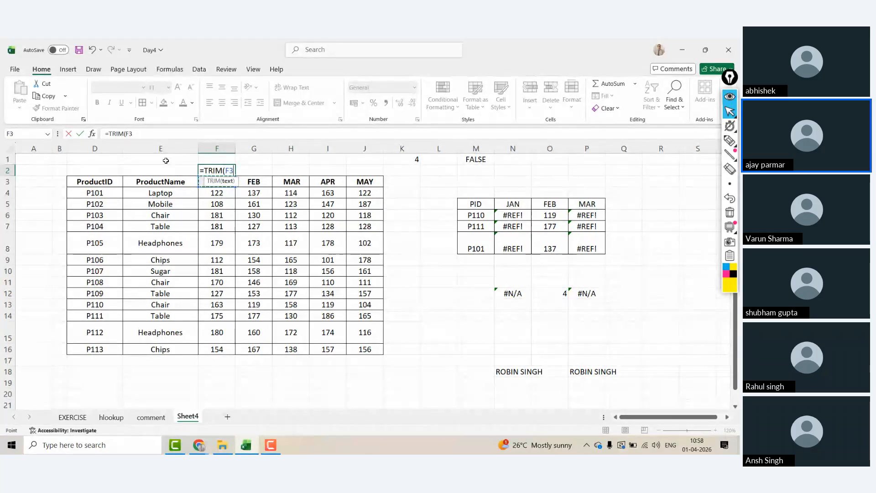
{"action": "type", "text": ")"}
{"action": "key", "text": "Return"}
{"action": "key", "text": "Up"}
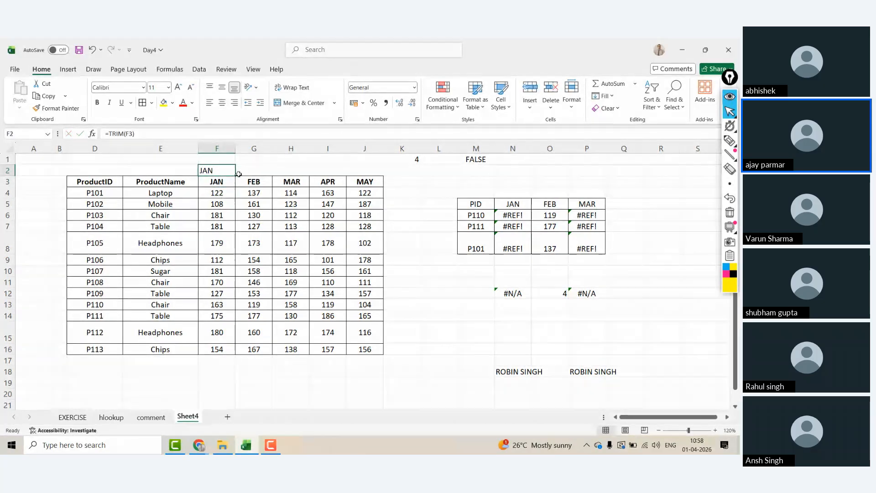
{"action": "left_click_drag", "start_coordinate": [236, 176], "coordinate": [386, 174]}
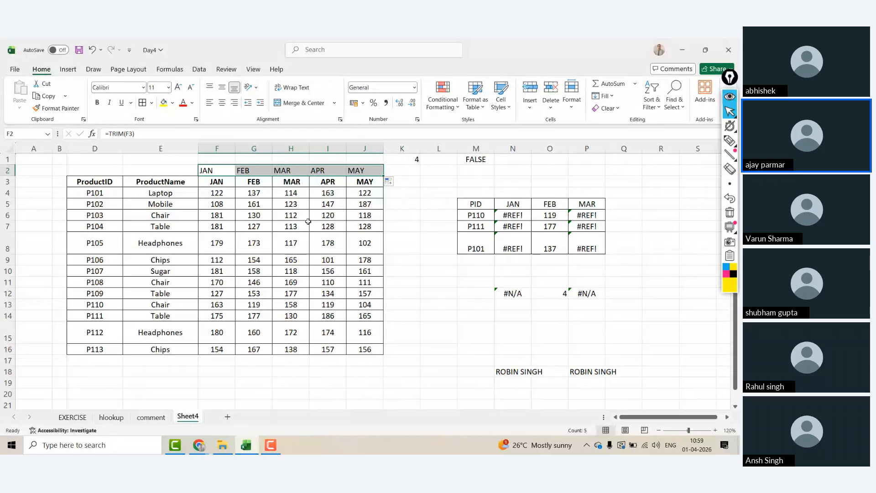
Step: Copy the trimmed months in F2:J2 and paste them as values over F3:J3
{"action": "left_click", "coordinate": [217, 172]}
{"action": "key", "text": "Right"}
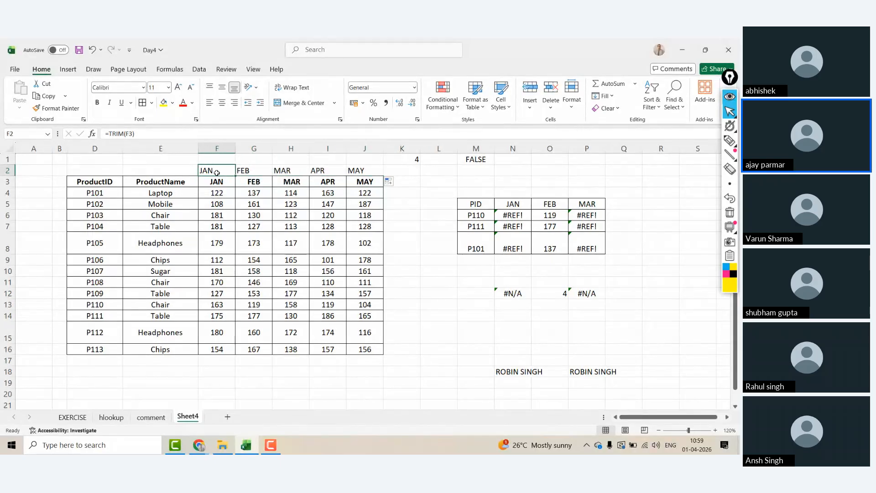
{"action": "key", "text": "Right"}
{"action": "key", "text": "Right"}
{"action": "key", "text": "Right"}
{"action": "key", "text": "Left"}
{"action": "key", "text": "Left"}
{"action": "key", "text": "ctrl+shift+Right"}
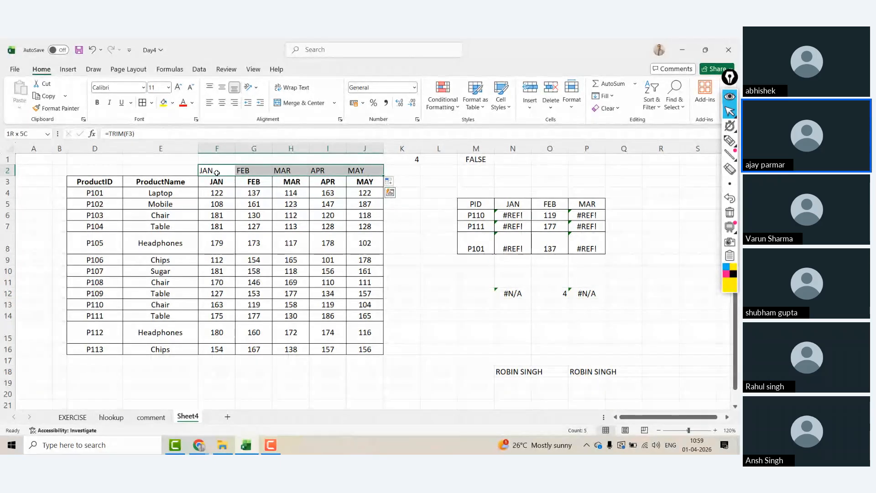
{"action": "key", "text": "ctrl+c"}
{"action": "key", "text": "Down"}
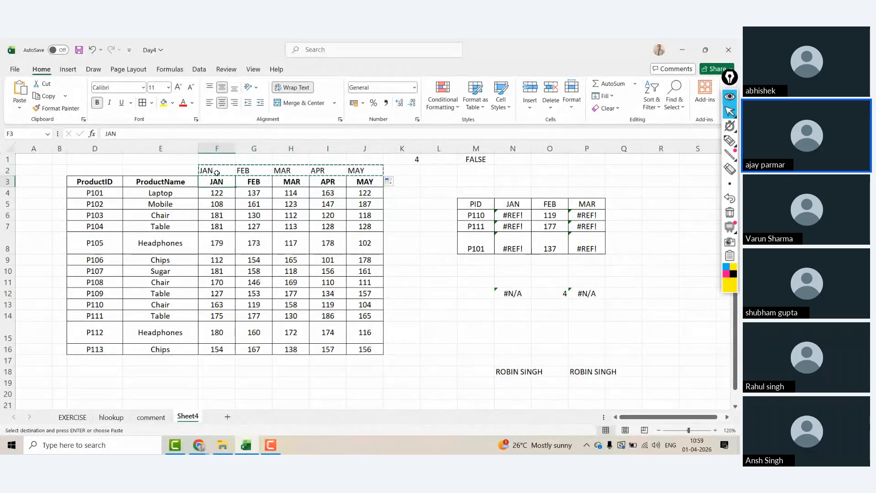
{"action": "key", "text": "alt+e"}
{"action": "key", "text": "s"}
{"action": "left_click", "coordinate": [290, 194]}
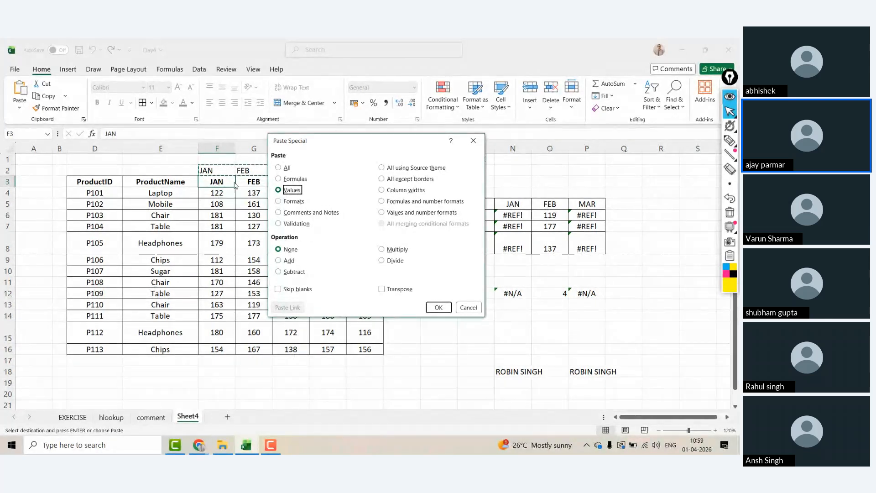
{"action": "left_click", "coordinate": [435, 306]}
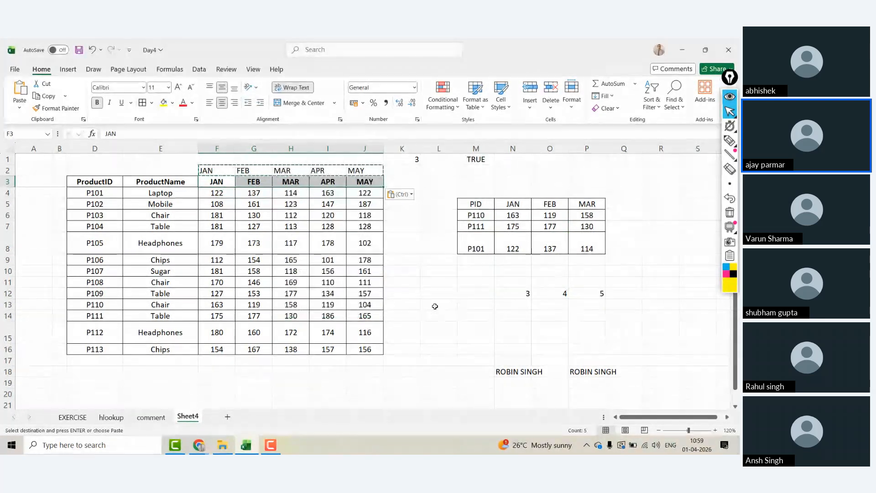
Step: Reselect the TRIM formulas in row 2 and clear the copy marquee
{"action": "key", "text": "shift+Left"}
{"action": "key", "text": "shift+Left"}
{"action": "key", "text": "shift+Left"}
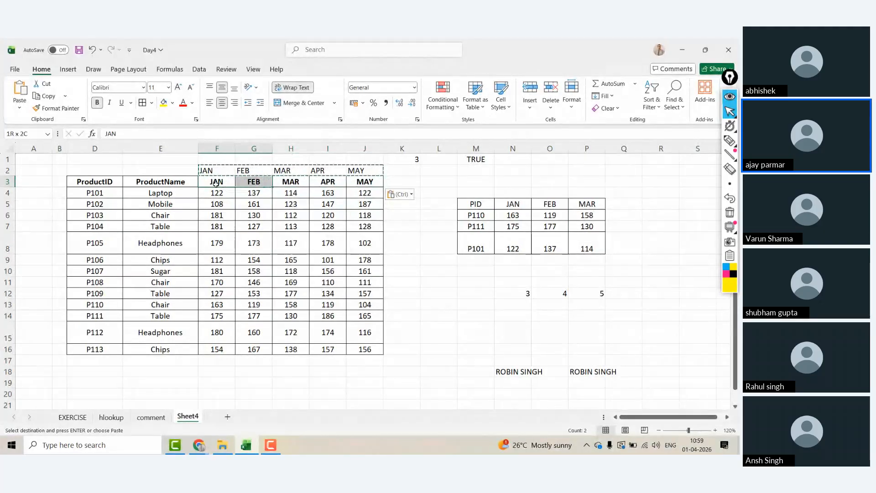
{"action": "key", "text": "Up"}
{"action": "key", "text": "shift+Right"}
{"action": "key", "text": "shift+Right"}
{"action": "key", "text": "shift+Right"}
{"action": "key", "text": "shift+Right"}
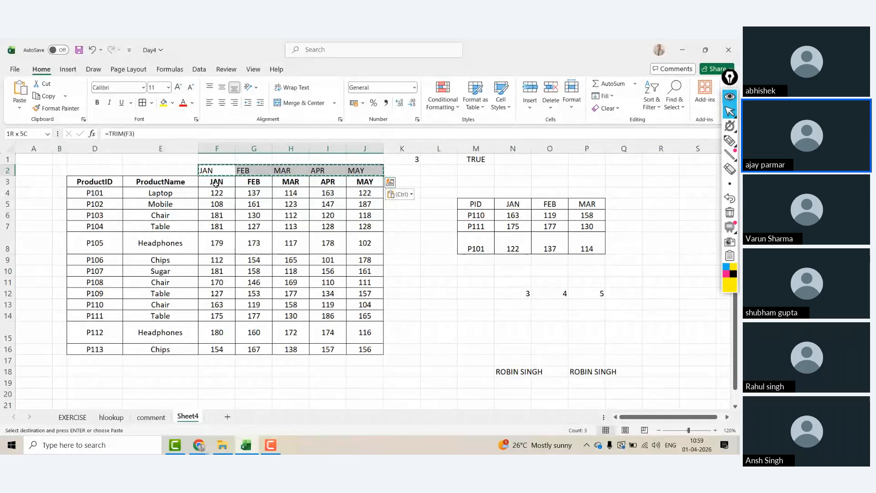
{"action": "key", "text": "shift+Left"}
{"action": "key", "text": "shift+Left"}
{"action": "key", "text": "shift+Left"}
{"action": "key", "text": "shift+Left"}
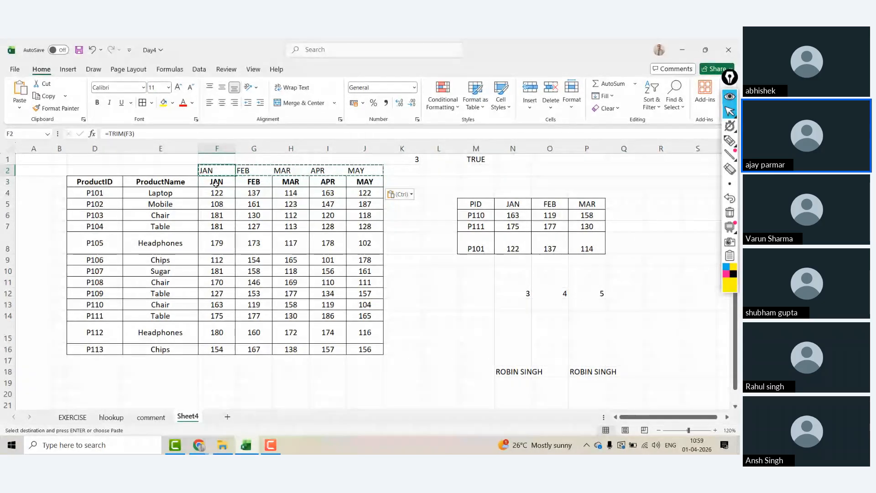
{"action": "key", "text": "Escape"}
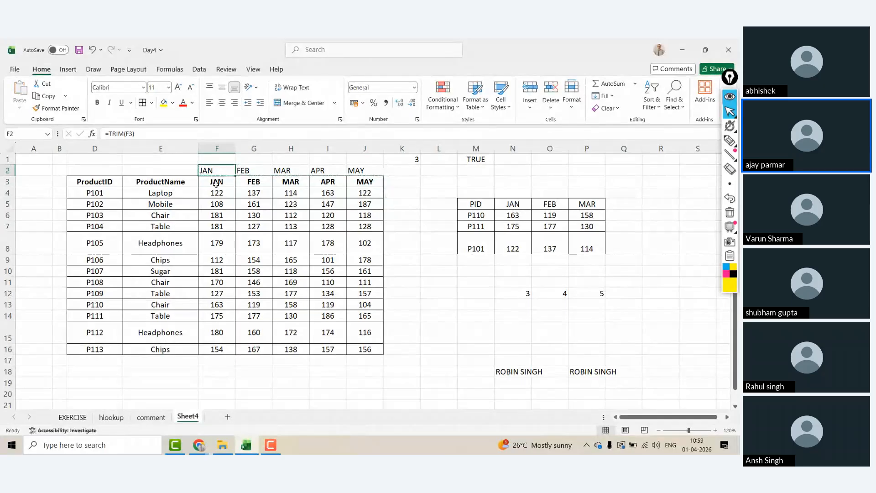
Step: Re-enter the product IDs in D7, D10 and D4 of the ProductID column
{"action": "left_click", "coordinate": [94, 225]}
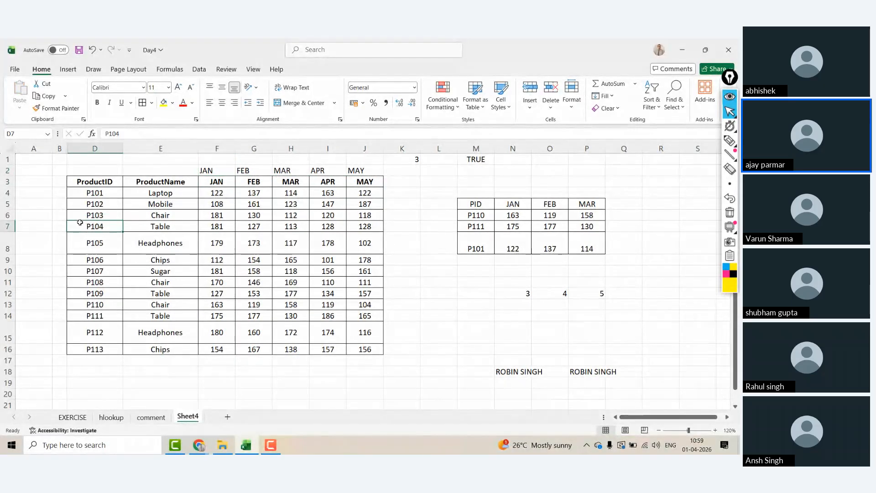
{"action": "left_click", "coordinate": [137, 133]}
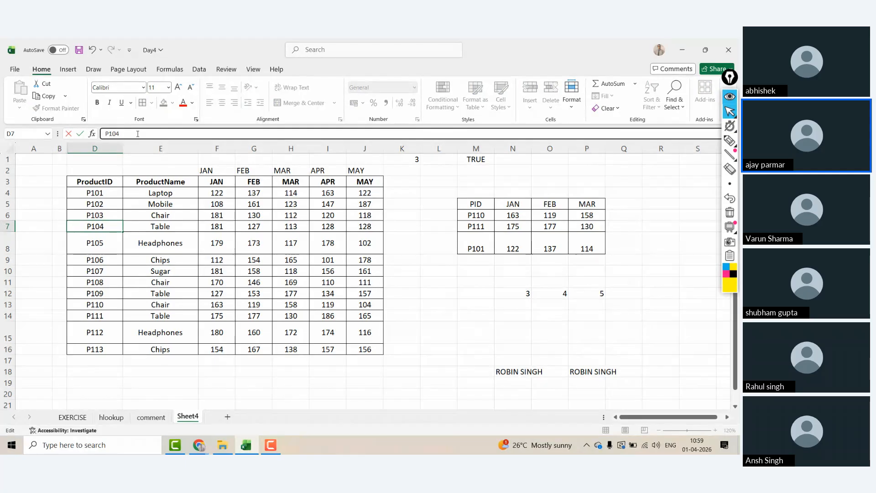
{"action": "key", "text": "Return"}
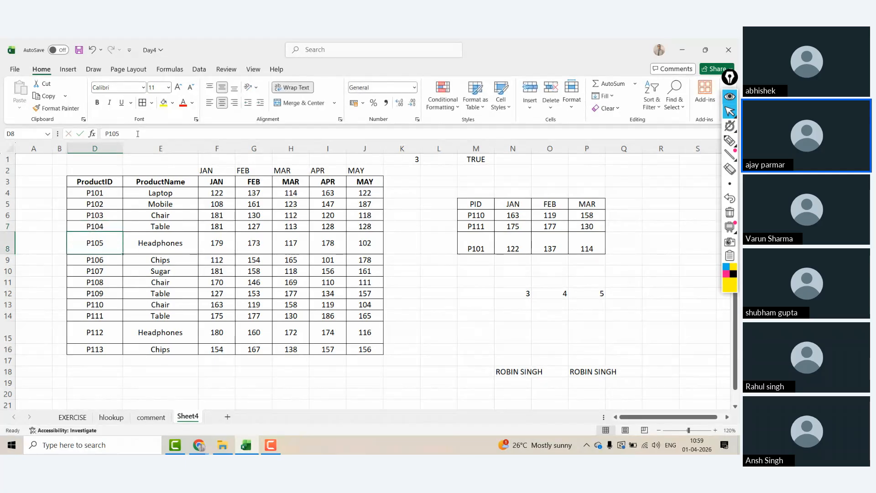
{"action": "key", "text": "Return"}
{"action": "key", "text": "Return"}
{"action": "left_click", "coordinate": [138, 133]}
{"action": "key", "text": "Return"}
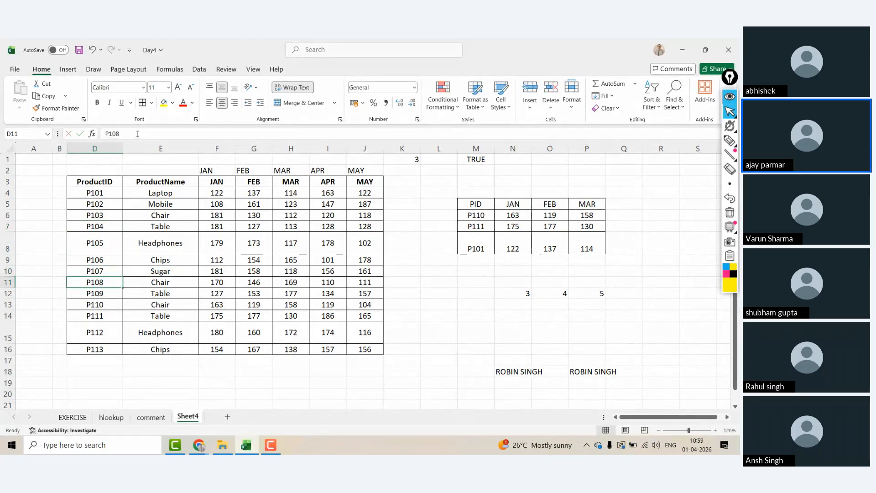
{"action": "key", "text": "Down"}
{"action": "key", "text": "Down"}
{"action": "key", "text": "Up"}
{"action": "key", "text": "Up"}
{"action": "key", "text": "Up"}
{"action": "key", "text": "Up"}
{"action": "key", "text": "Up"}
{"action": "key", "text": "Up"}
{"action": "key", "text": "Up"}
{"action": "key", "text": "Up"}
{"action": "key", "text": "Up"}
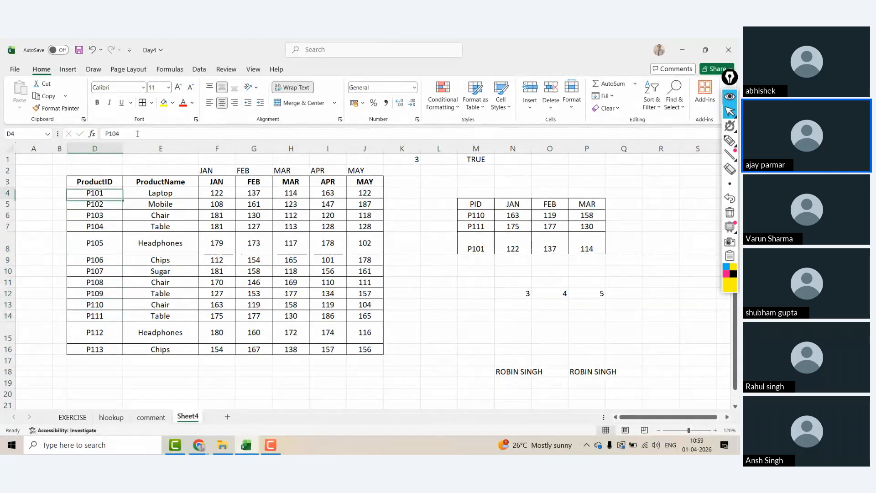
{"action": "left_click", "coordinate": [137, 133]}
{"action": "key", "text": "Return"}
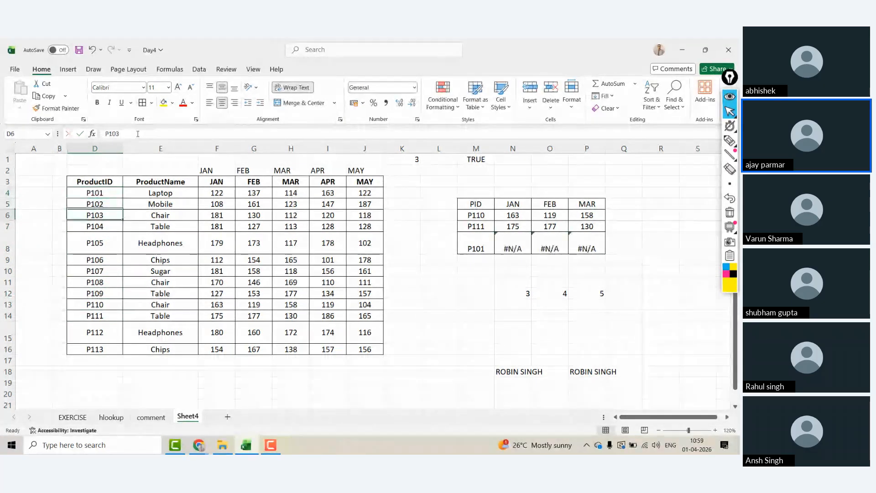
{"action": "key", "text": "Down"}
{"action": "key", "text": "Down"}
{"action": "key", "text": "Down"}
{"action": "key", "text": "Down"}
{"action": "key", "text": "Down"}
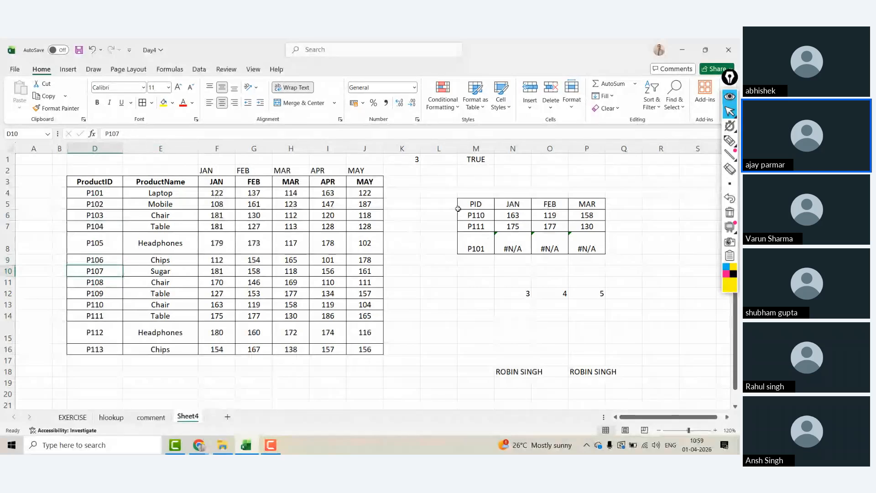
Step: Inspect the P101 lookup results, the MATCH formula in N12, and P101 in M8 and D4
{"action": "left_click", "coordinate": [472, 212]}
{"action": "left_click", "coordinate": [549, 259]}
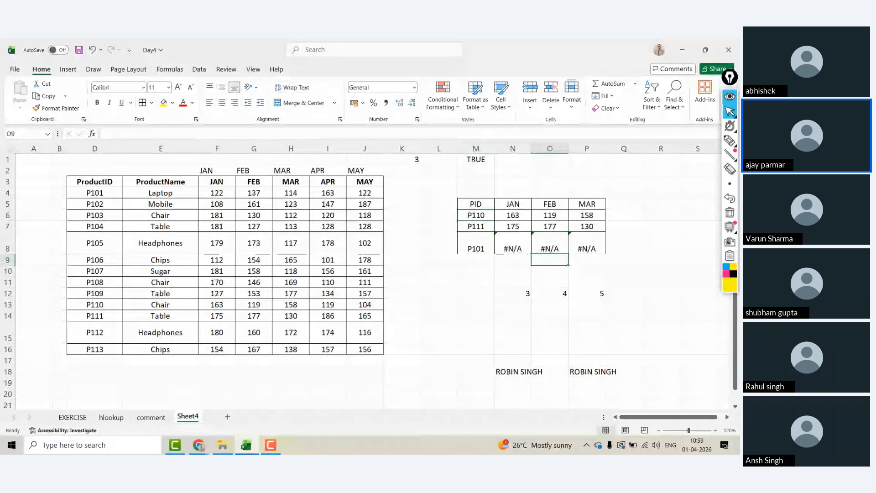
{"action": "key", "text": "Left"}
{"action": "key", "text": "Up"}
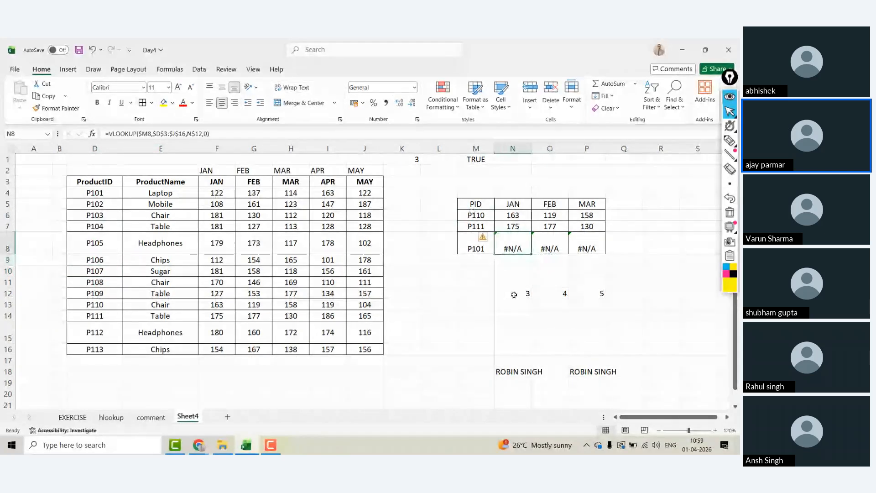
{"action": "left_click", "coordinate": [514, 294]}
{"action": "key", "text": "F2"}
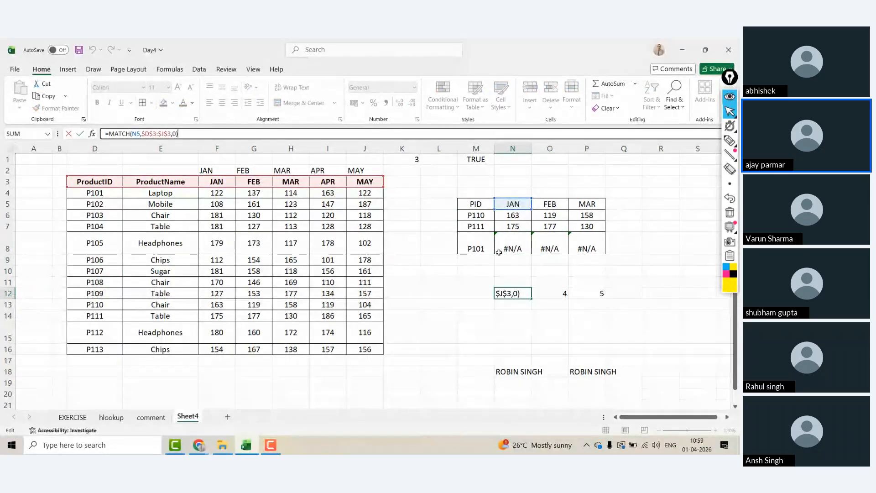
{"action": "key", "text": "Escape"}
{"action": "left_click", "coordinate": [482, 246]}
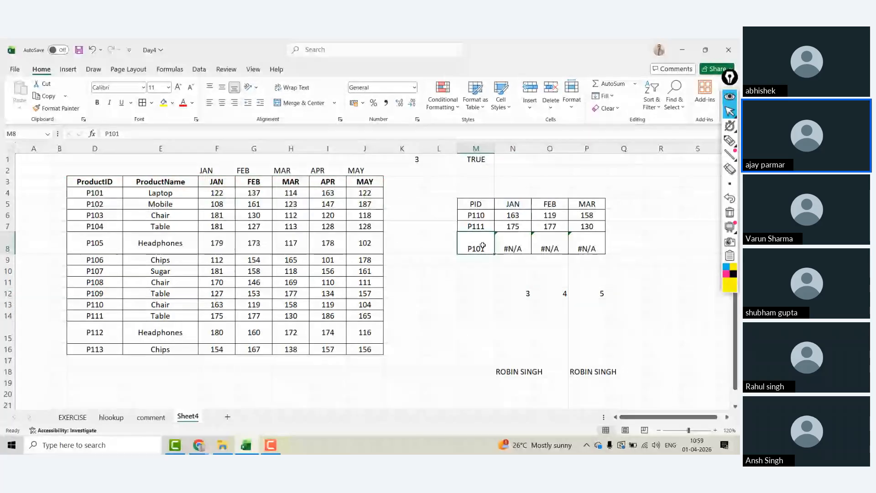
{"action": "left_click", "coordinate": [99, 193]}
{"action": "key", "text": "Right"}
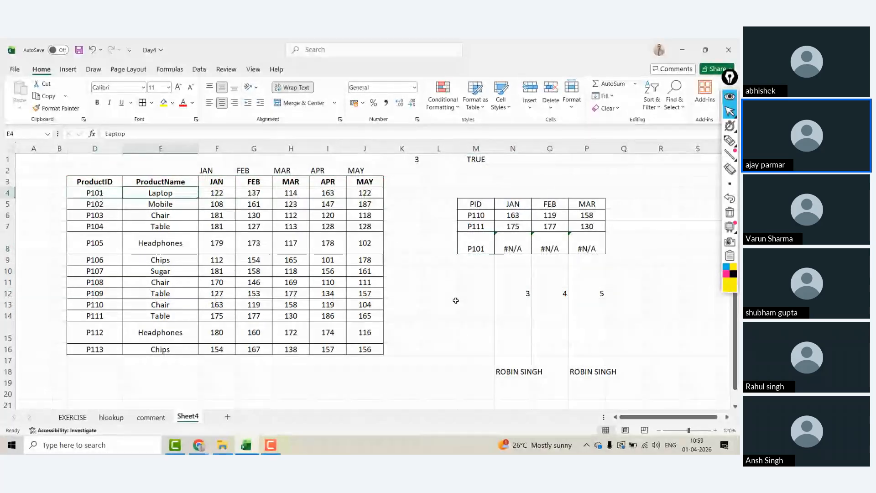
Step: Enter =M8=D4 in L13, which returns FALSE for the two P101 IDs
{"action": "left_click", "coordinate": [456, 301]}
{"action": "type", "text": "="}
{"action": "left_click", "coordinate": [473, 241]}
{"action": "type", "text": "="}
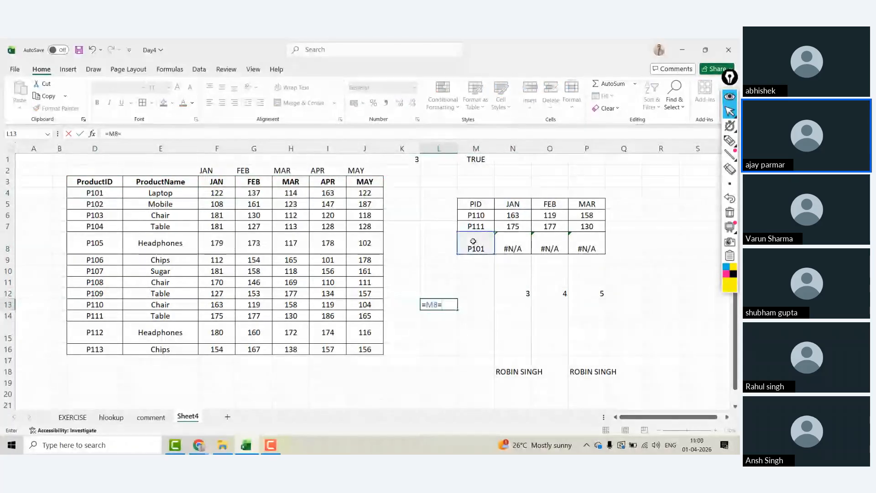
{"action": "left_click", "coordinate": [93, 194]}
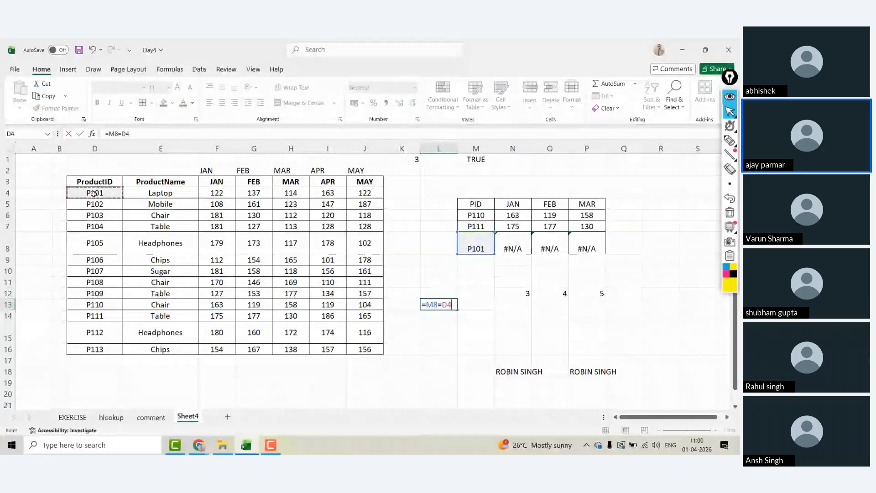
{"action": "key", "text": "Return"}
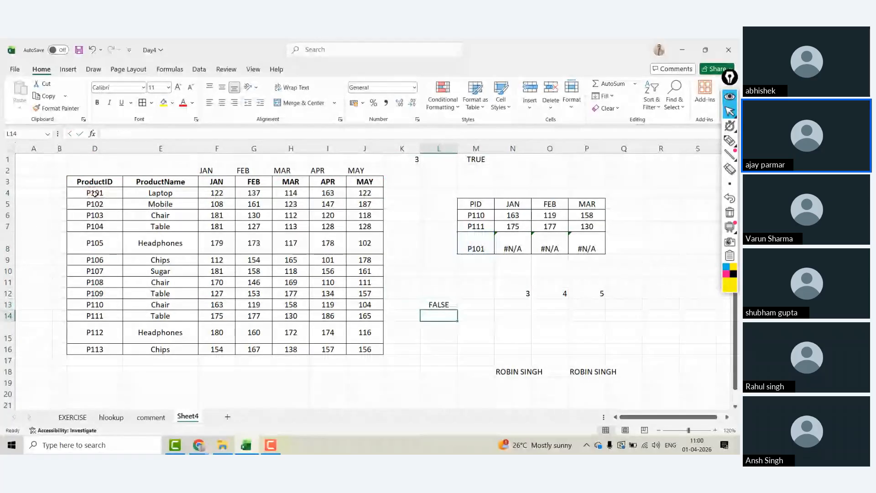
{"action": "key", "text": "Up"}
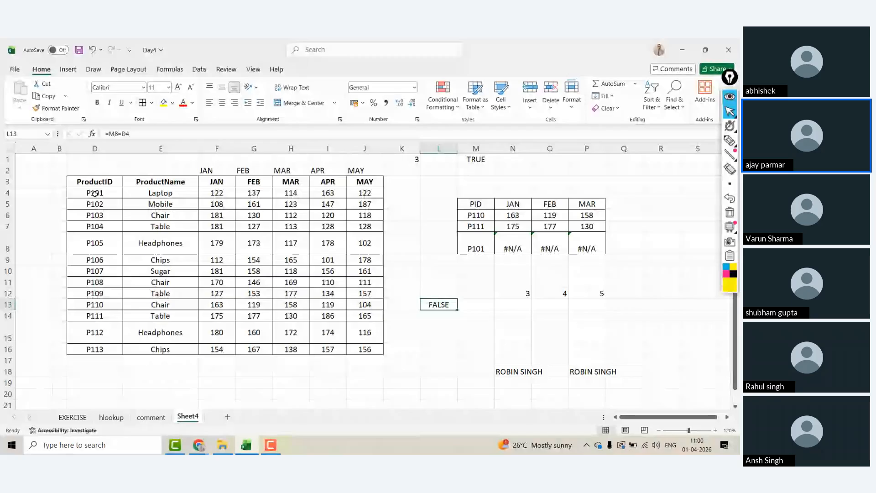
{"action": "left_click", "coordinate": [94, 193]}
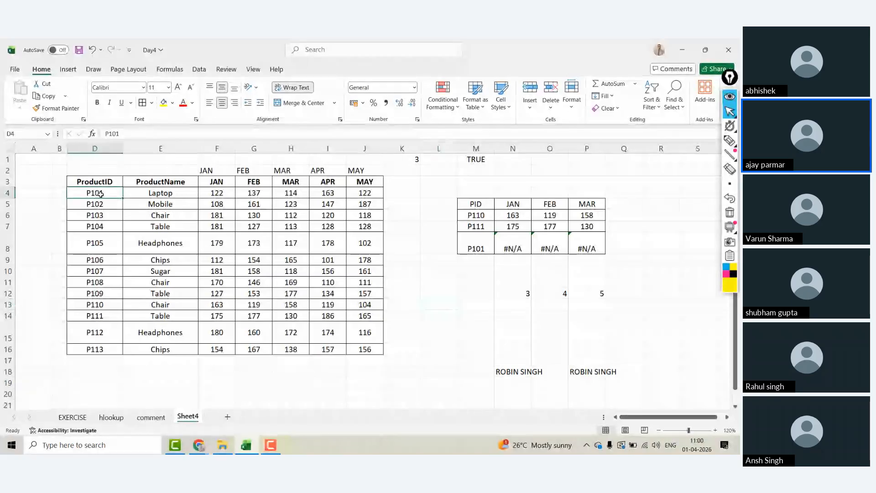
Step: Enter =TRIM(D4) in B4 and widen column B to show P101
{"action": "left_click", "coordinate": [142, 134]}
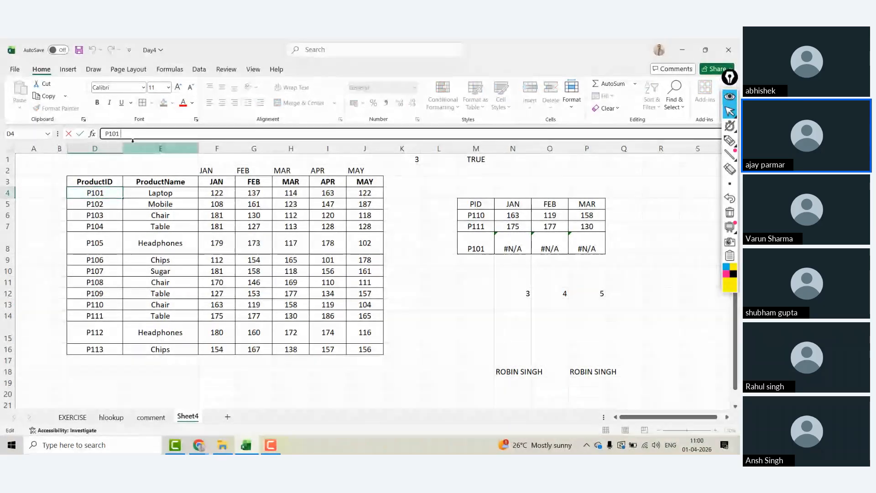
{"action": "key", "text": "Escape"}
{"action": "key", "text": "Left"}
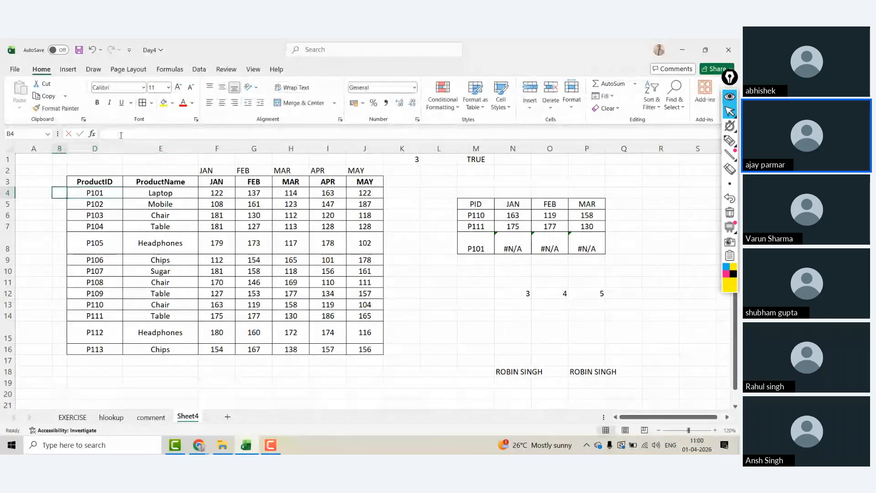
{"action": "type", "text": "=TRIM("}
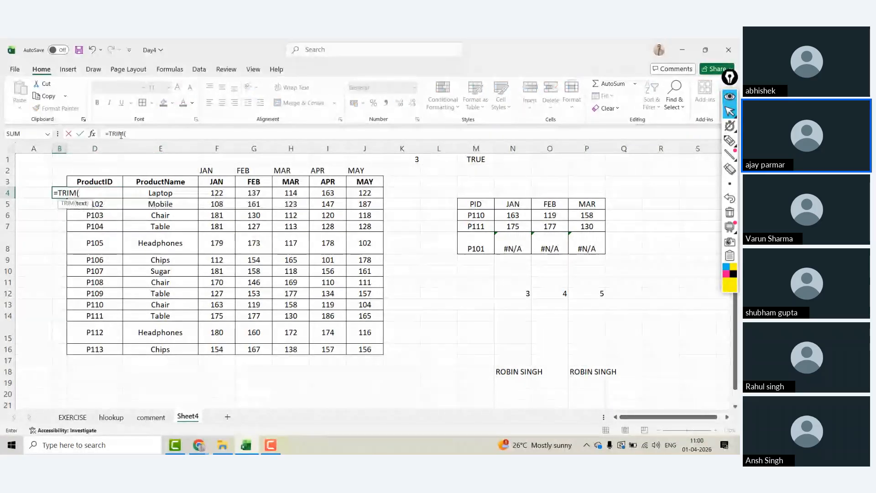
{"action": "key", "text": "Right"}
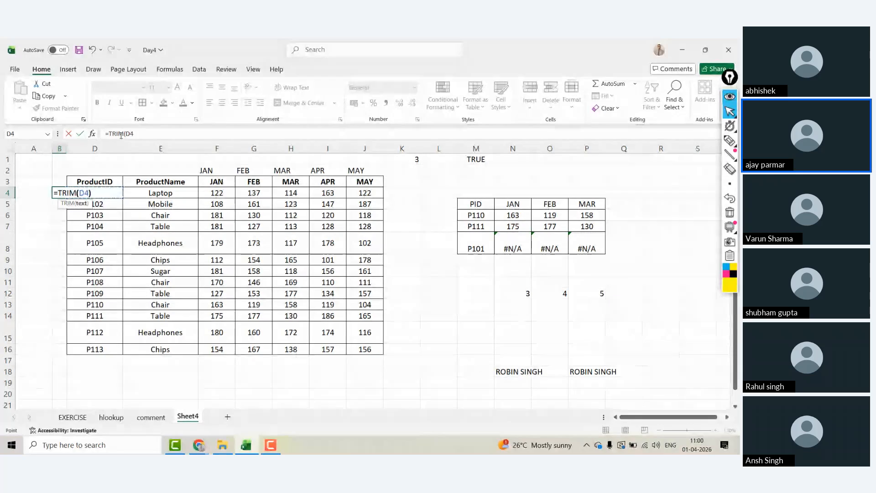
{"action": "key", "text": "ctrl+Return"}
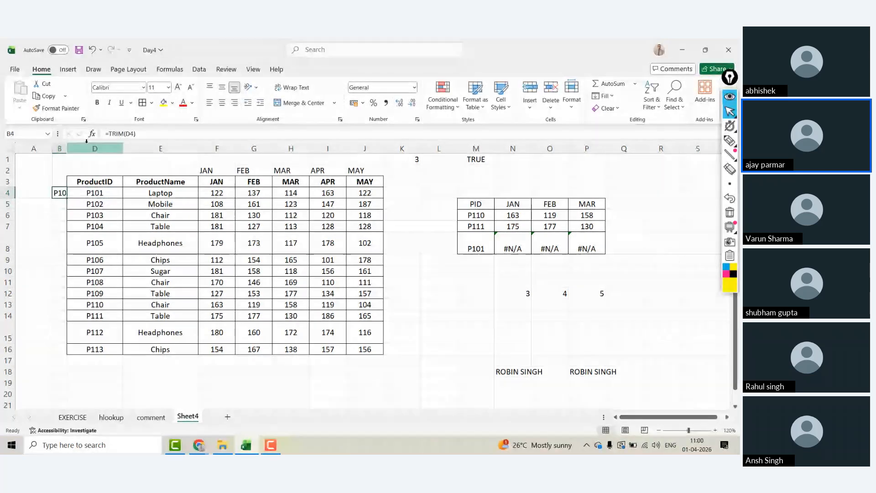
{"action": "left_click_drag", "start_coordinate": [66, 149], "coordinate": [80, 148]}
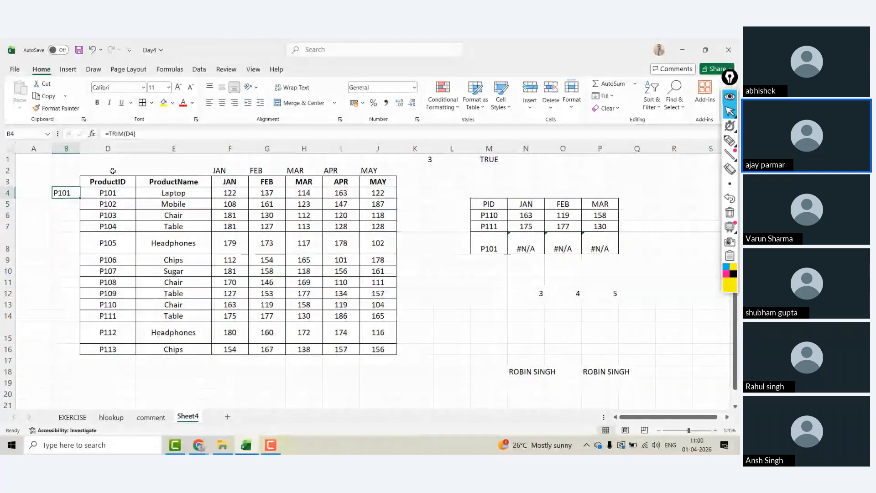
Step: Select the ProductID values D4:D16, then return to the B4 TRIM result
{"action": "left_click", "coordinate": [111, 194]}
{"action": "key", "text": "ctrl+shift+Down"}
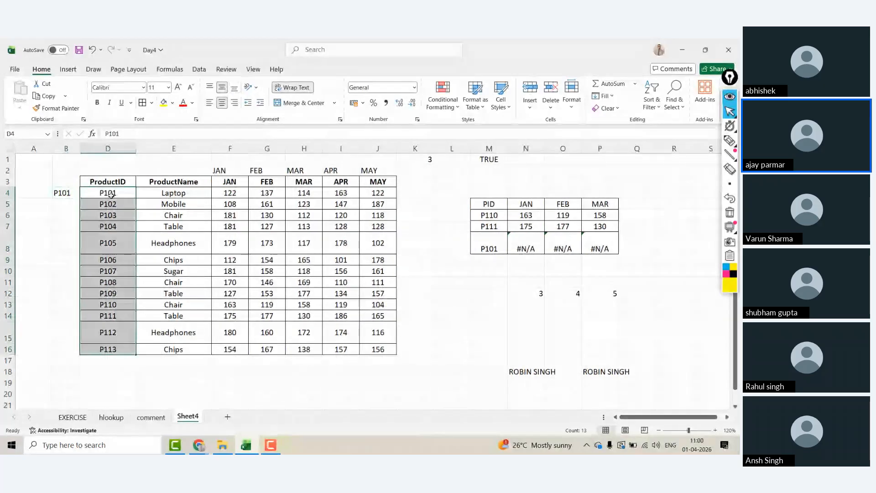
{"action": "left_click", "coordinate": [78, 196]}
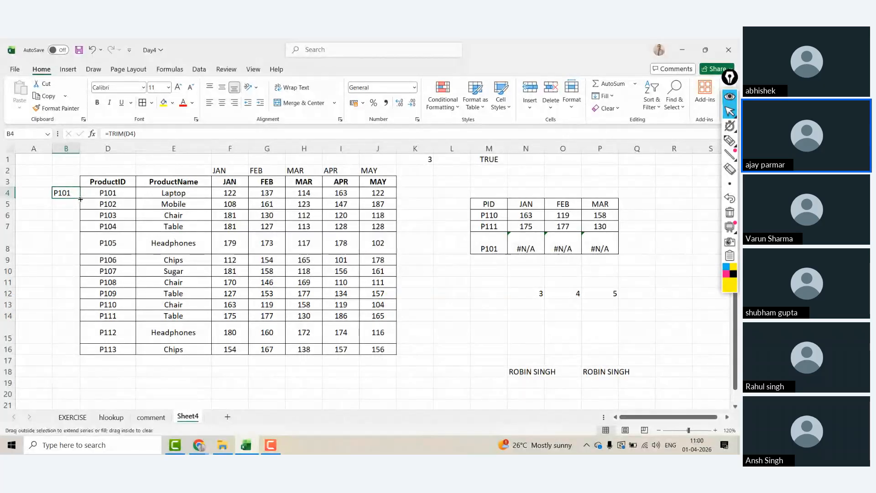
{"action": "left_click", "coordinate": [32, 194]}
{"action": "key", "text": "Right"}
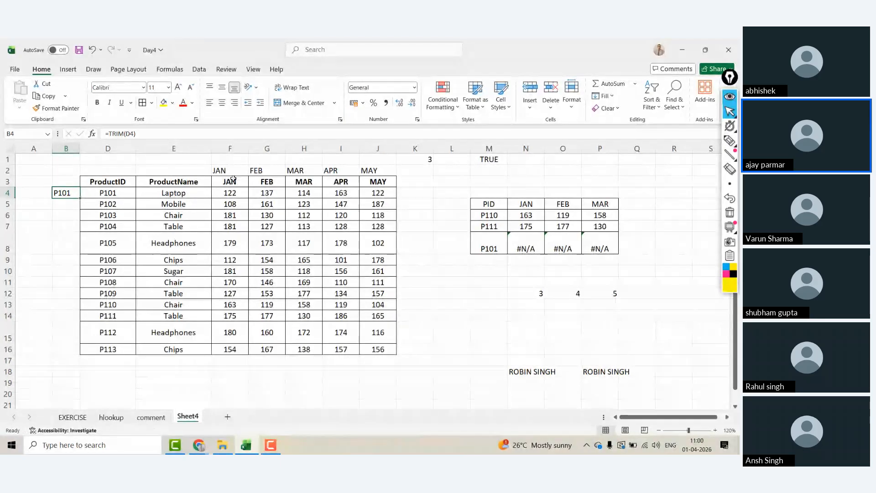
Step: Try =TRIM(D4) in K4, fill it down to row 16, then clear the results
{"action": "left_click", "coordinate": [400, 192]}
{"action": "type", "text": "=TRIM("}
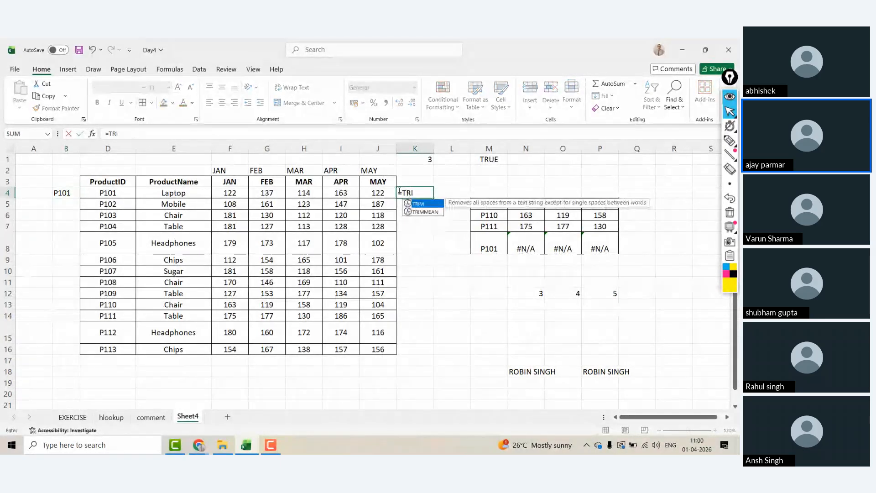
{"action": "key", "text": "Left"}
{"action": "key", "text": "Left"}
{"action": "key", "text": "Left"}
{"action": "key", "text": "Left"}
{"action": "key", "text": "Left"}
{"action": "key", "text": "Left"}
{"action": "key", "text": "Left"}
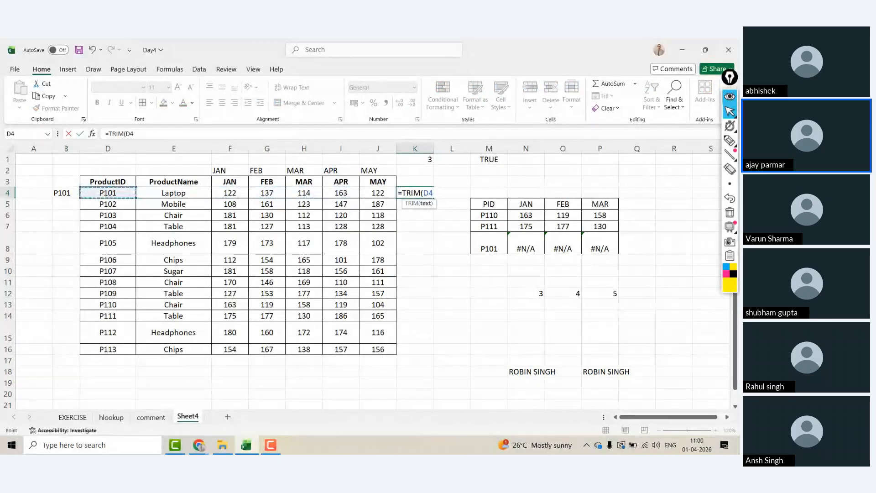
{"action": "key", "text": "ctrl+Return"}
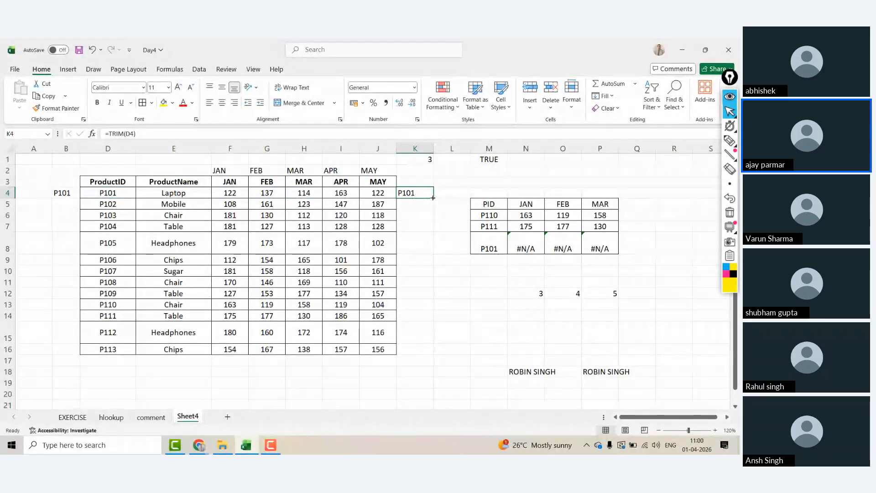
{"action": "double_click", "coordinate": [434, 198]}
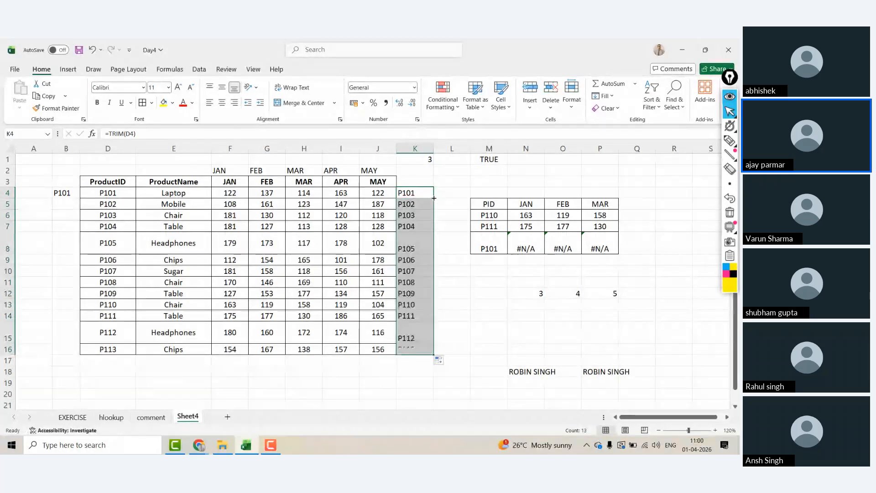
{"action": "key", "text": "Delete"}
{"action": "key", "text": "Left"}
{"action": "key", "text": "Left"}
{"action": "key", "text": "Left"}
{"action": "key", "text": "Left"}
{"action": "key", "text": "Left"}
{"action": "key", "text": "Left"}
{"action": "key", "text": "Left"}
{"action": "key", "text": "Left"}
{"action": "key", "text": "Left"}
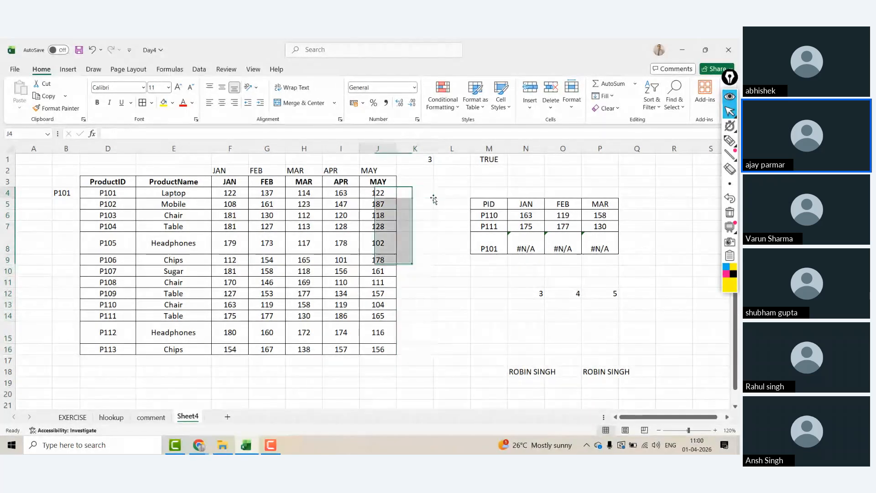
{"action": "key", "text": "Right"}
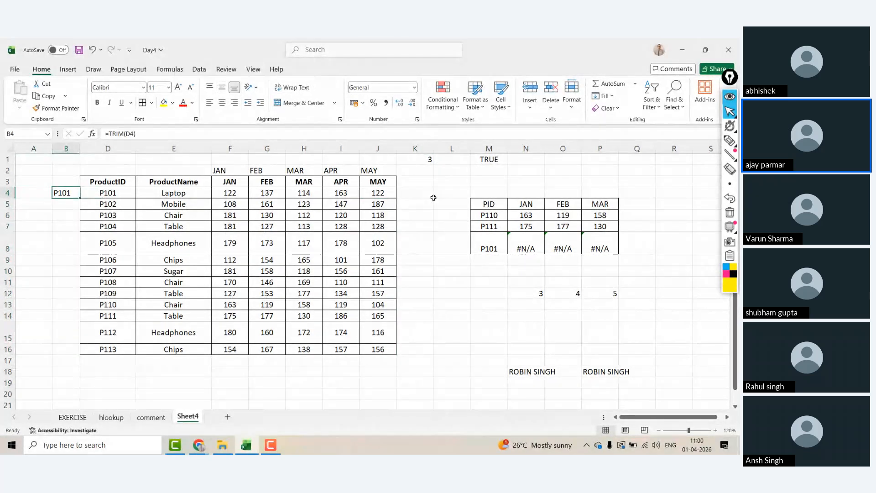
Step: Unhide the hidden column C between column B and the product table
{"action": "left_click_drag", "start_coordinate": [65, 148], "coordinate": [108, 149]}
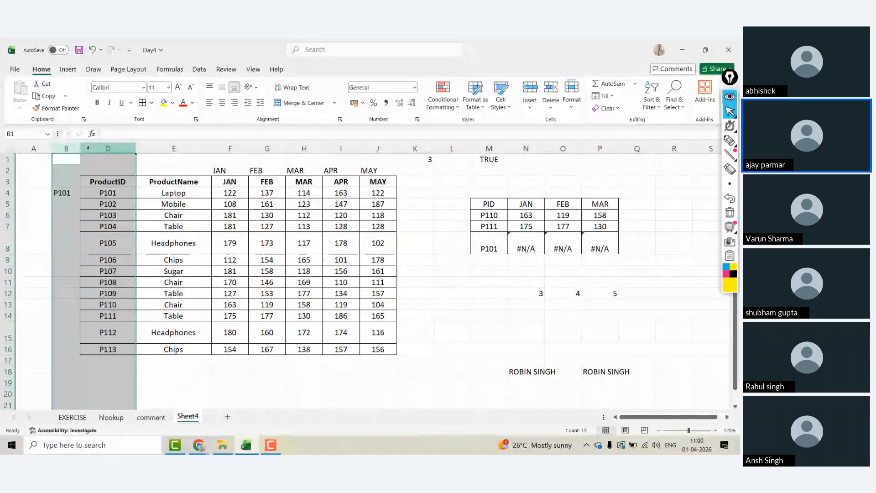
{"action": "right_click", "coordinate": [88, 147]}
{"action": "left_click", "coordinate": [121, 329]}
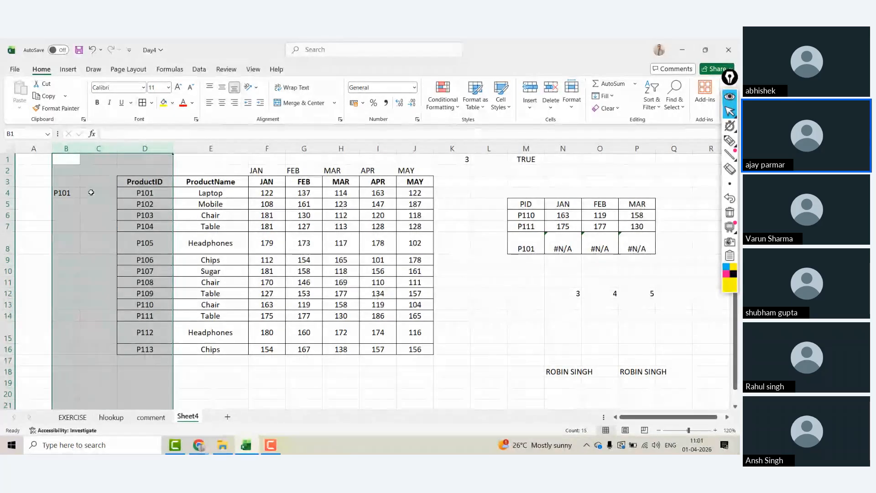
{"action": "left_click", "coordinate": [74, 191]}
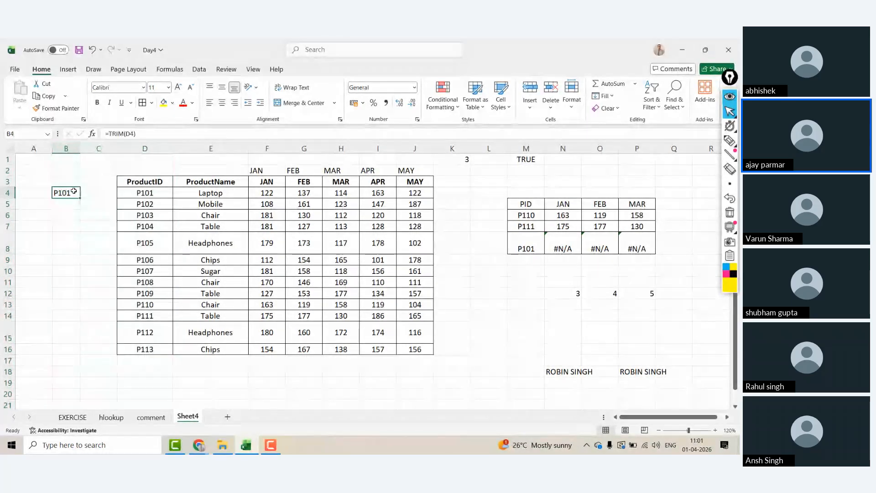
Step: Delete the empty column C so B4's formula becomes =TRIM(C4)
{"action": "left_click", "coordinate": [102, 192]}
{"action": "key", "text": "Right"}
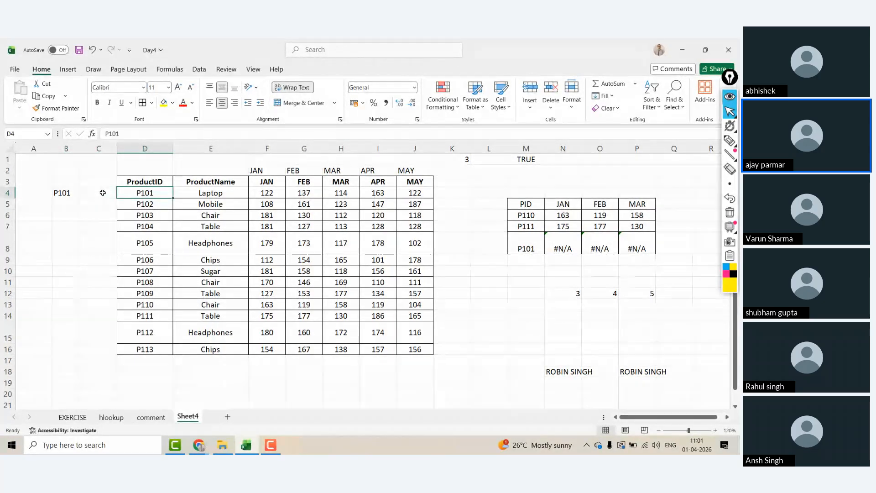
{"action": "key", "text": "ctrl+shift+Down"}
{"action": "key", "text": "ctrl+shift+Up"}
{"action": "key", "text": "Left"}
{"action": "key", "text": "Left"}
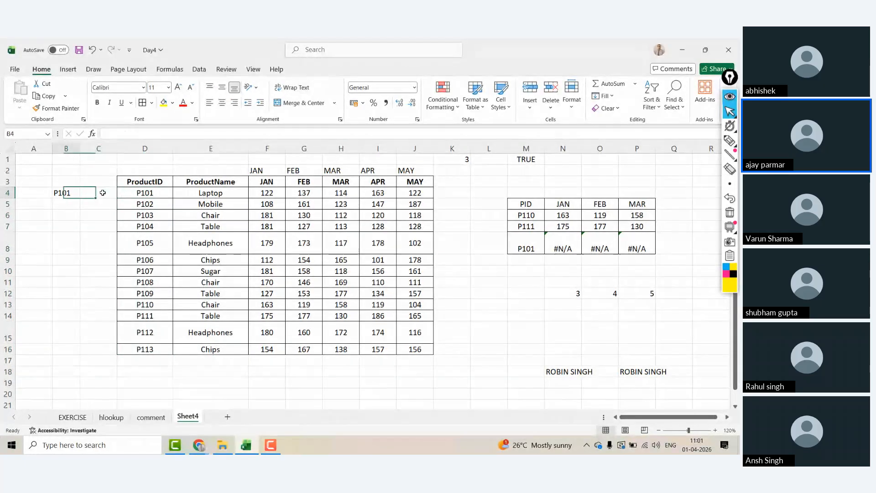
{"action": "left_click", "coordinate": [99, 148]}
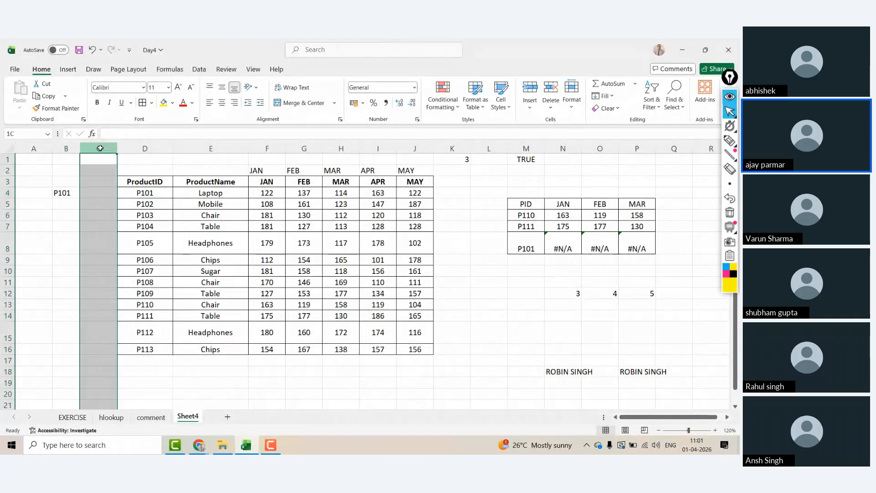
{"action": "key", "text": "ctrl+minus"}
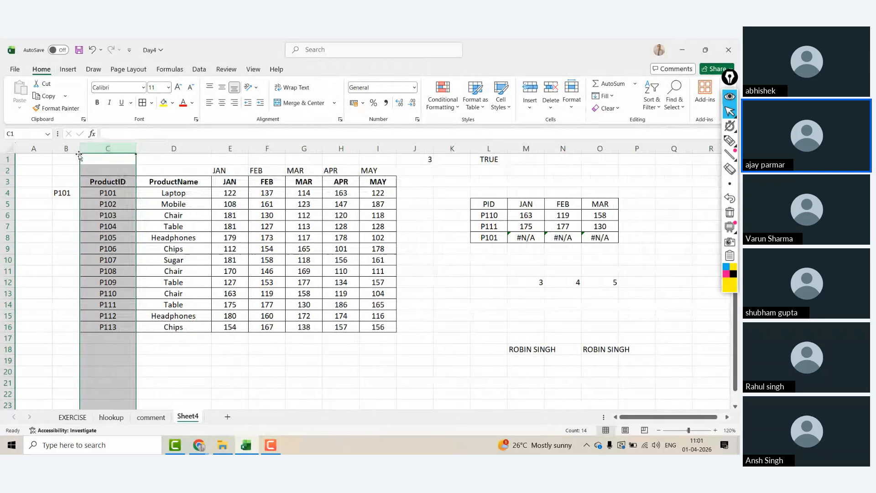
{"action": "left_click", "coordinate": [65, 194]}
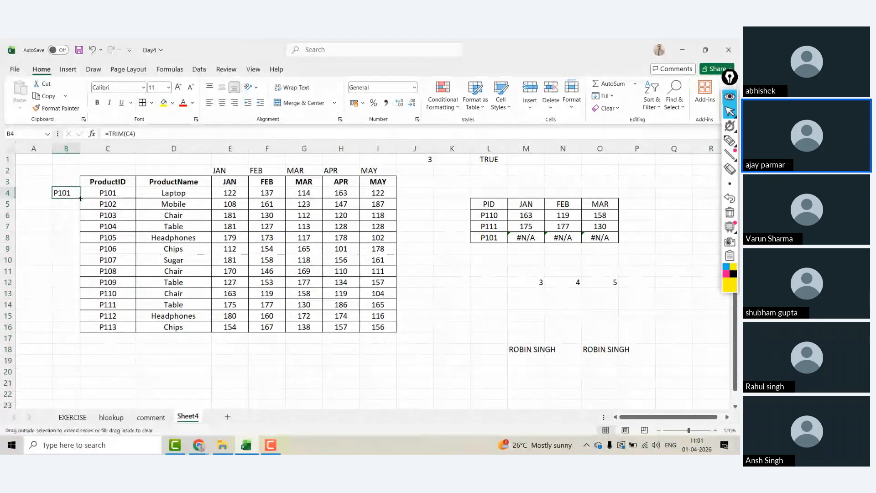
Step: Fill the TRIM formula down B4:B16 and copy the trimmed IDs
{"action": "double_click", "coordinate": [80, 198]}
{"action": "key", "text": "ctrl+c"}
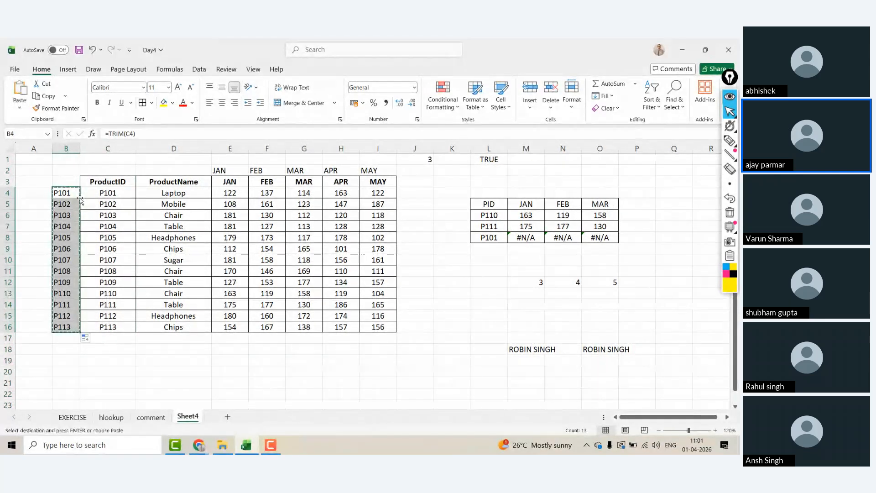
{"action": "left_click", "coordinate": [110, 193]}
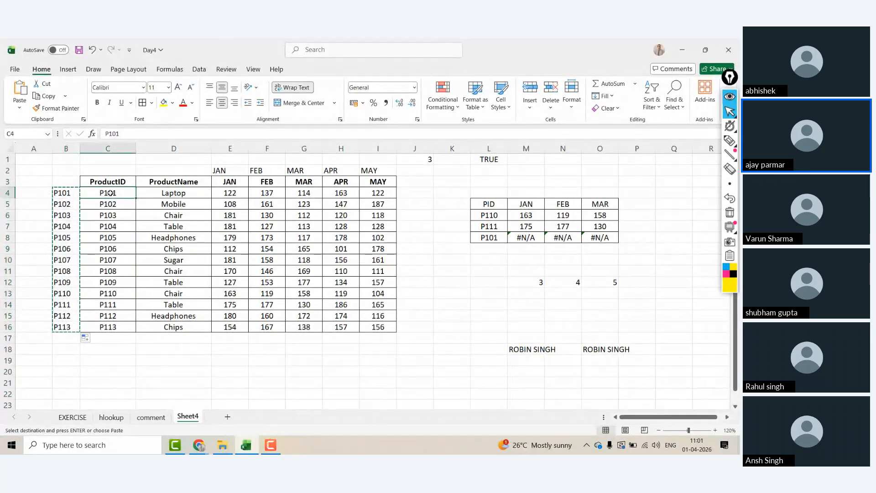
{"action": "key", "text": "Left"}
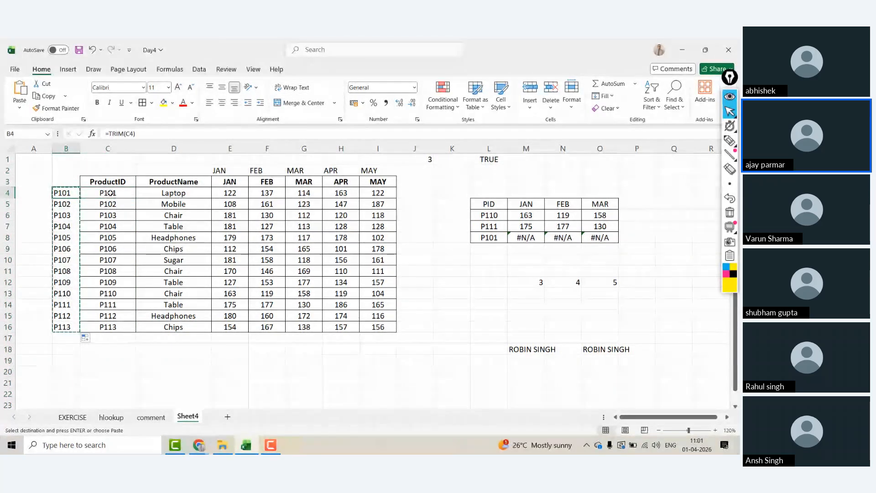
{"action": "left_click", "coordinate": [110, 193]}
{"action": "key", "text": "ctrl+shift+Down"}
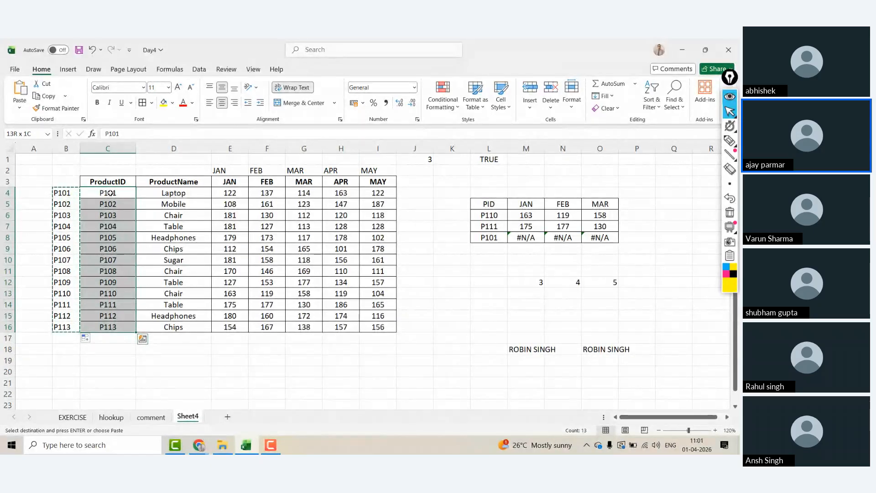
{"action": "key", "text": "ctrl+z"}
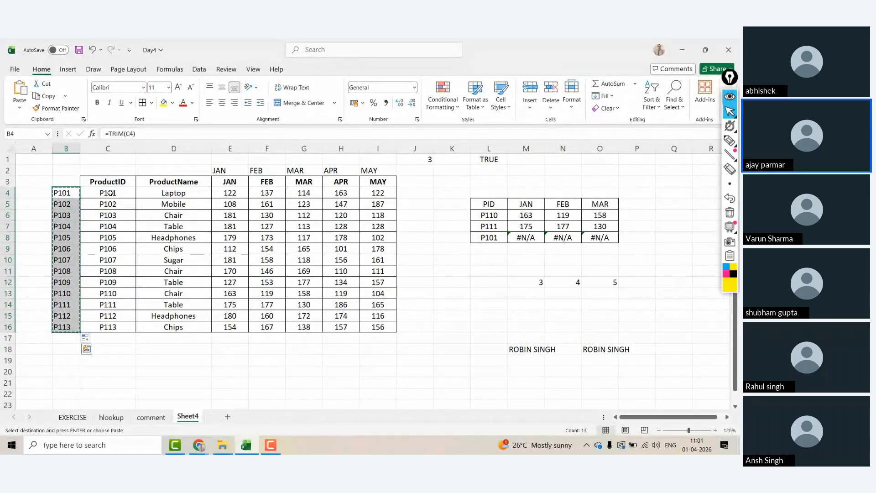
Step: Paste the copied IDs into C4:C16 as values only via Paste Special
{"action": "left_click", "coordinate": [110, 193]}
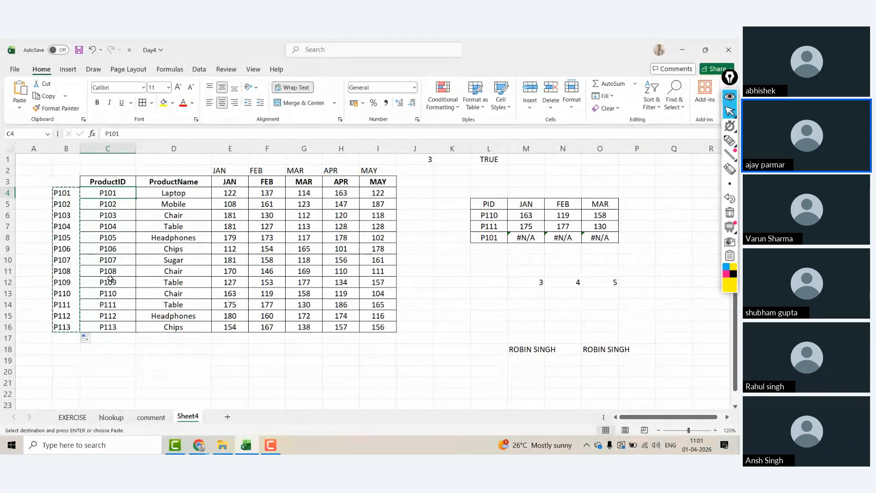
{"action": "key", "text": "ctrl+alt+v"}
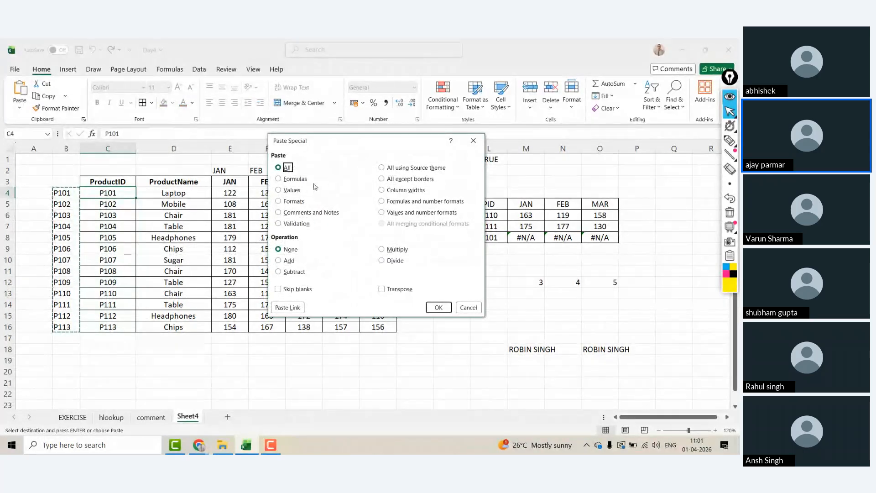
{"action": "left_click", "coordinate": [283, 192]}
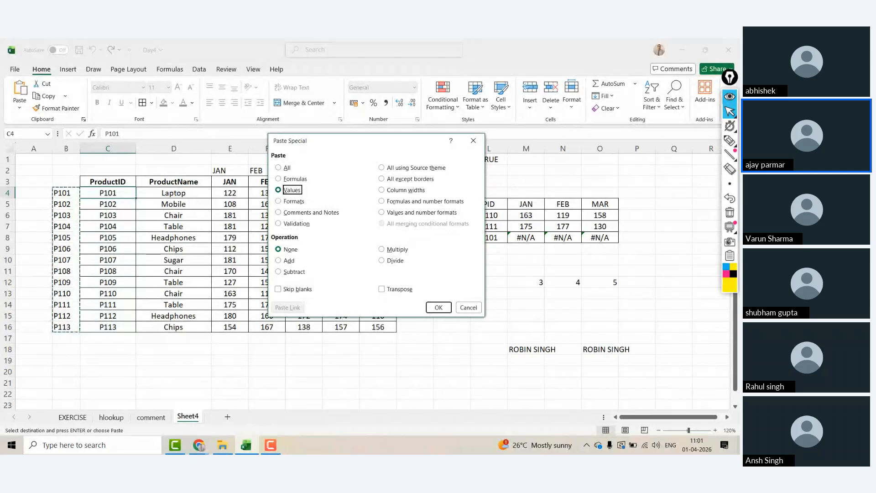
{"action": "left_click", "coordinate": [438, 307]}
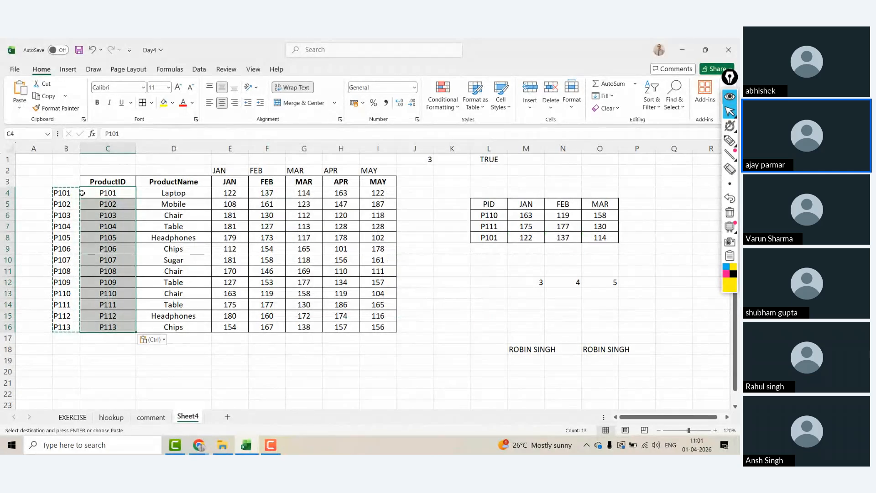
{"action": "key", "text": "Escape"}
{"action": "key", "text": "Left"}
Step: Copy B4:B16 and paste it over C4:C16 as Values through Alt+E+S Paste Special
{"action": "key", "text": "ctrl+shift+Down"}
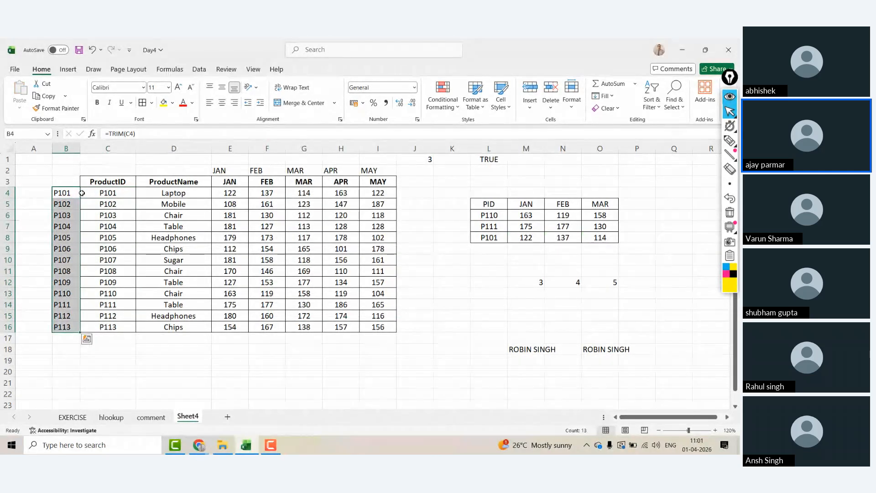
{"action": "key", "text": "ctrl+c"}
{"action": "left_click", "coordinate": [82, 193]}
{"action": "key", "text": "alt+e"}
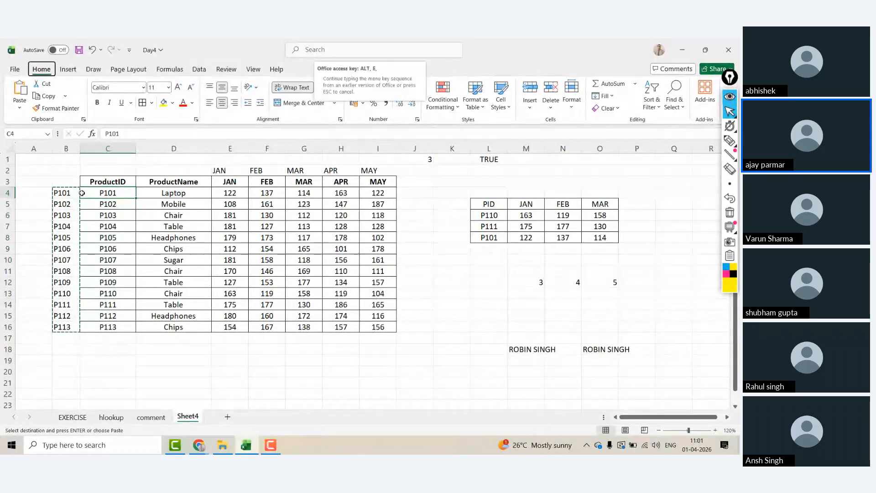
{"action": "key", "text": "s"}
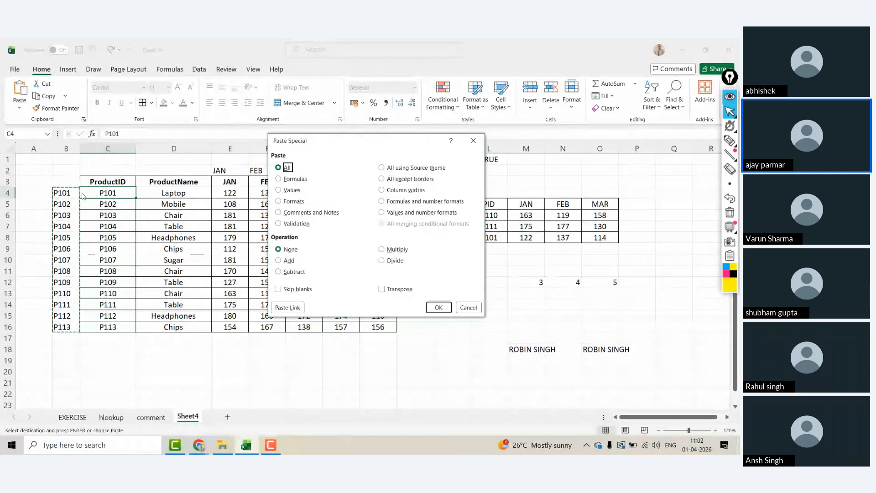
{"action": "key", "text": "v"}
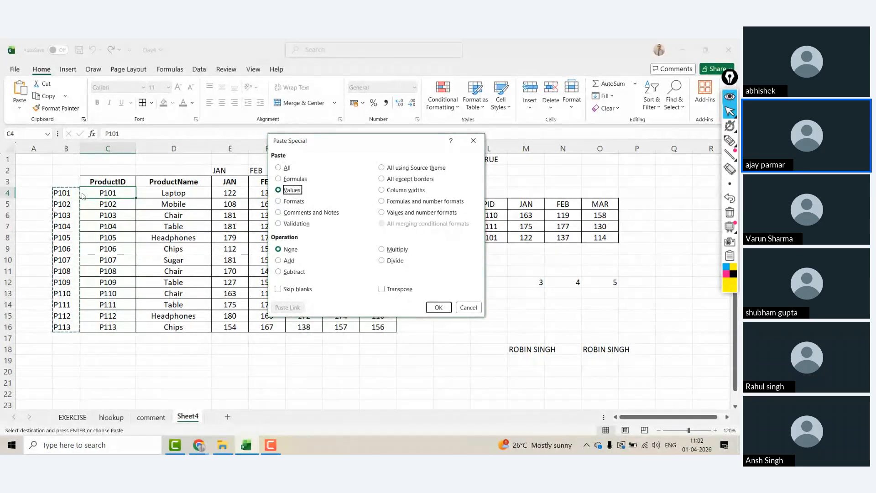
{"action": "key", "text": "t"}
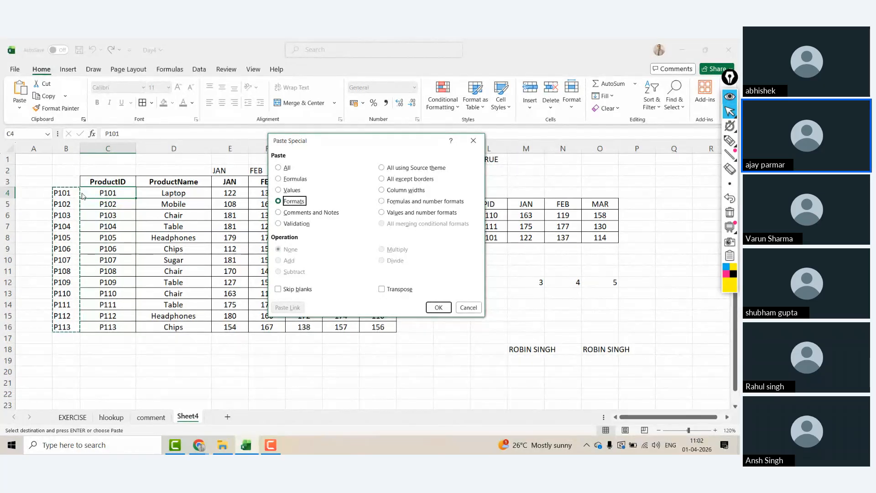
{"action": "key", "text": "v"}
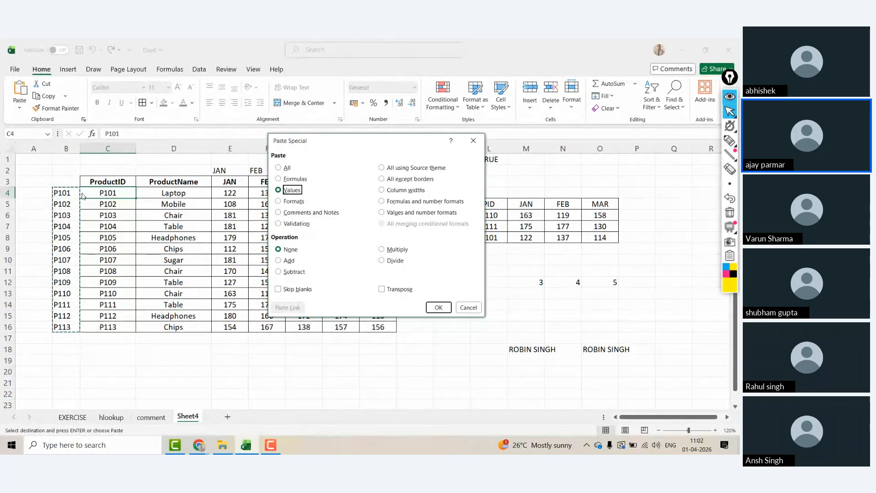
{"action": "key", "text": "e"}
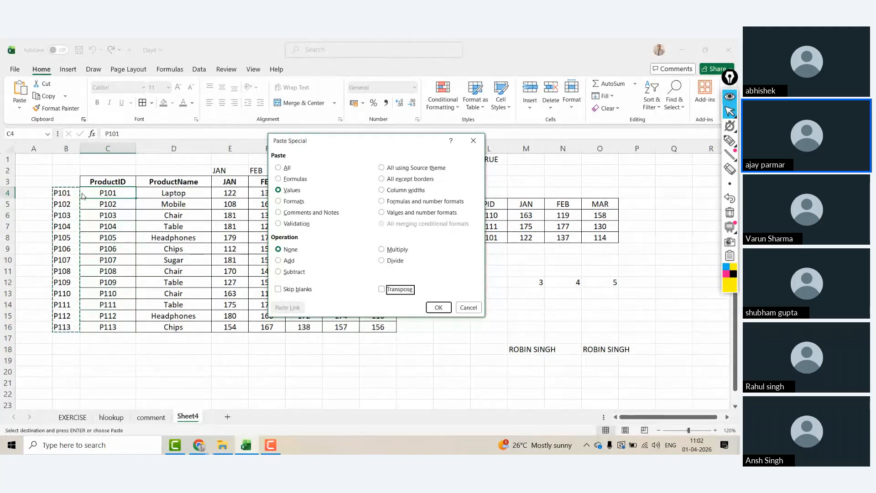
{"action": "key", "text": "Tab"}
{"action": "key", "text": "Return"}
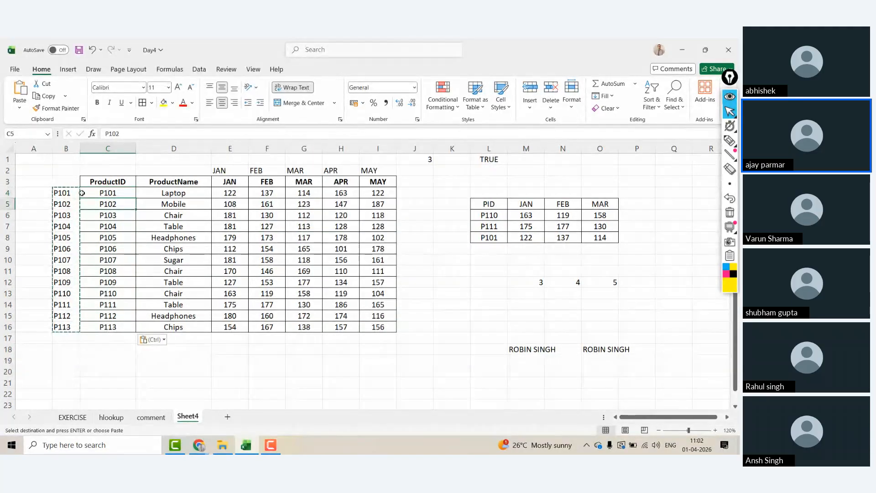
Step: Type the heading TRIM in B3 above the trimmed IDs
{"action": "left_click", "coordinate": [81, 193]}
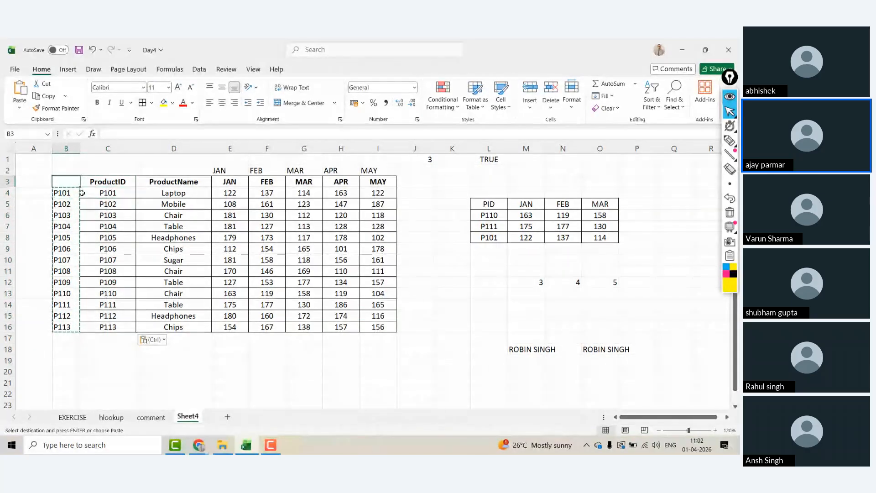
{"action": "type", "text": "TRIM"}
{"action": "key", "text": "Escape"}
Step: Edit the P111 lookup ID in L7 so its JAN–MAR lookups return #N/A
{"action": "left_click", "coordinate": [84, 193]}
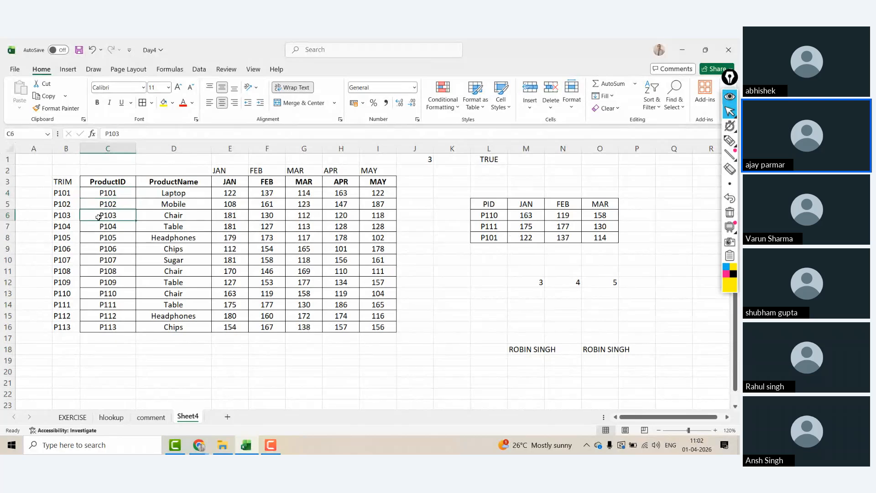
{"action": "key", "text": "ctrl+shift+Down"}
{"action": "key", "text": "Down"}
{"action": "key", "text": "Down"}
{"action": "key", "text": "Down"}
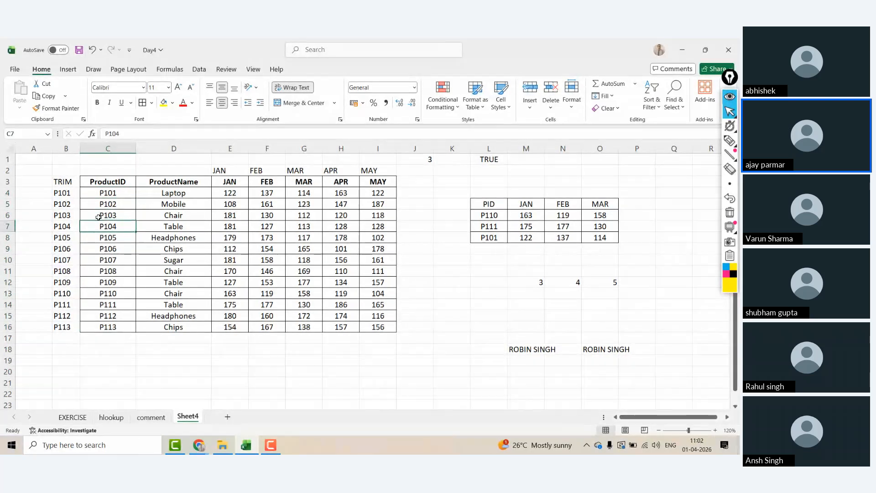
{"action": "key", "text": "Up"}
{"action": "key", "text": "Up"}
{"action": "key", "text": "Up"}
{"action": "key", "text": "Up"}
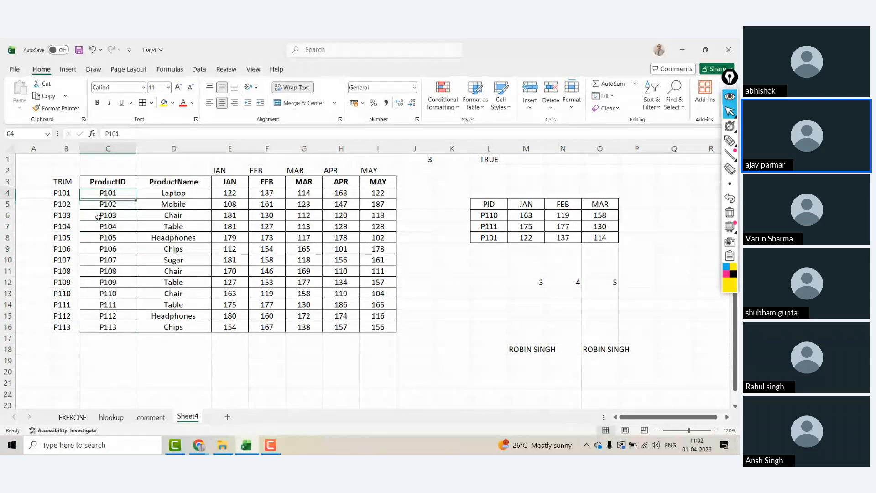
{"action": "left_click", "coordinate": [495, 225]}
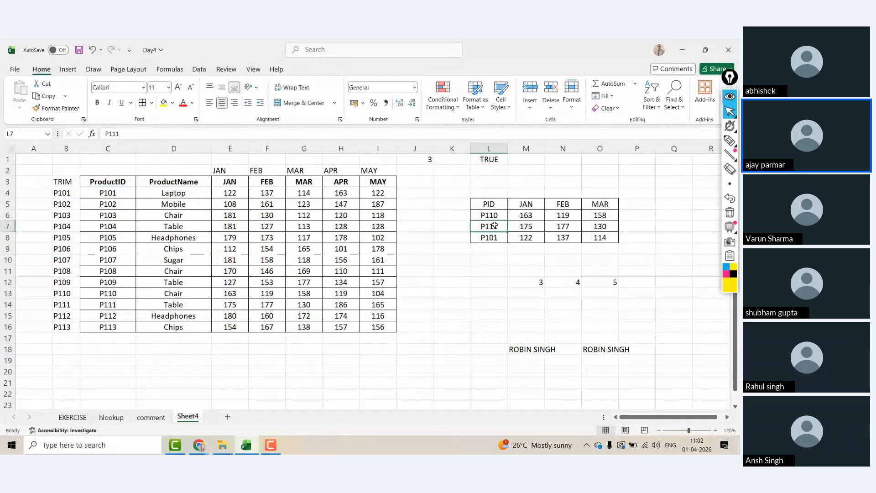
{"action": "left_click", "coordinate": [200, 135]}
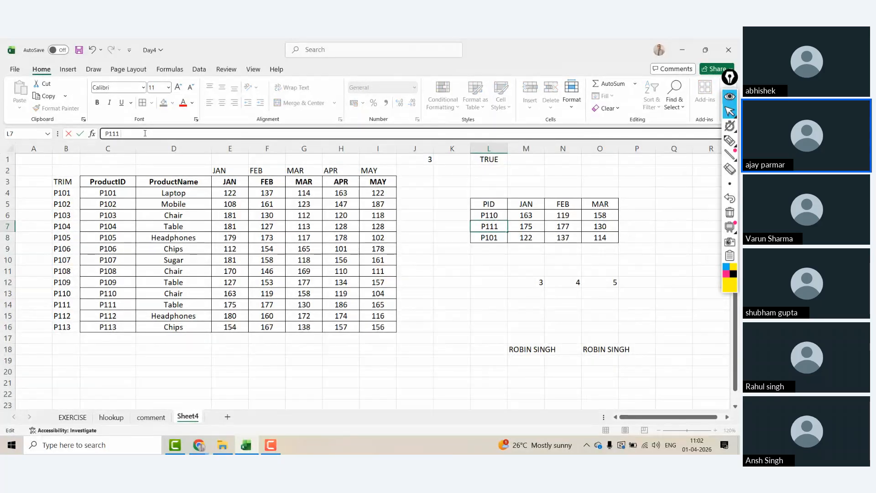
{"action": "key", "text": "Return"}
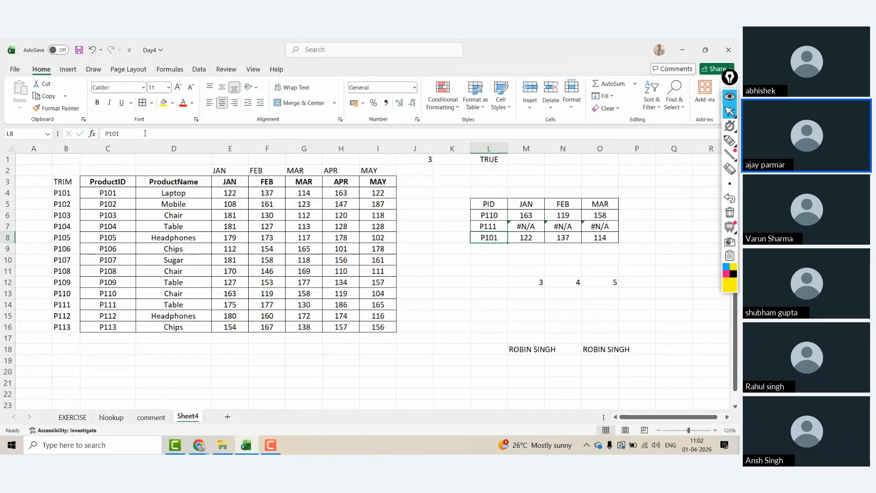
Step: Zoom in on the sheet and narrow column K beside the lookup table
{"action": "left_click", "coordinate": [715, 430]}
{"action": "left_click_drag", "start_coordinate": [509, 149], "coordinate": [486, 149]}
{"action": "left_click", "coordinate": [505, 231]}
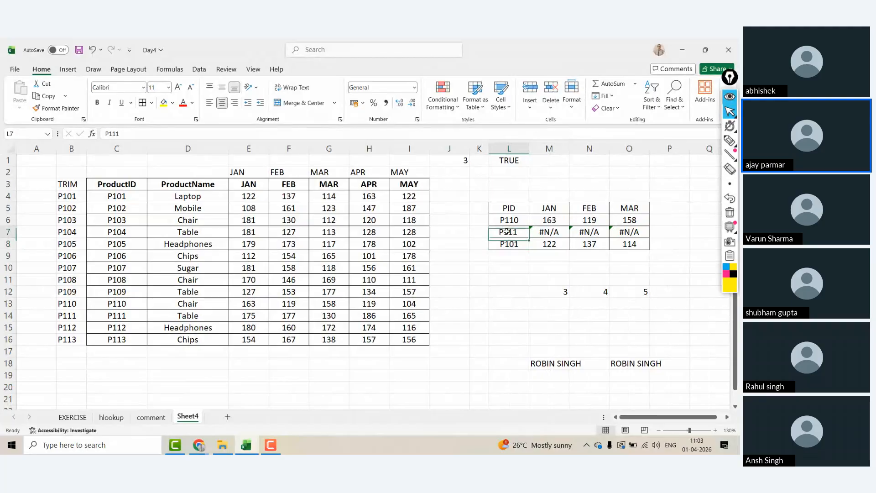
{"action": "left_click", "coordinate": [133, 184]}
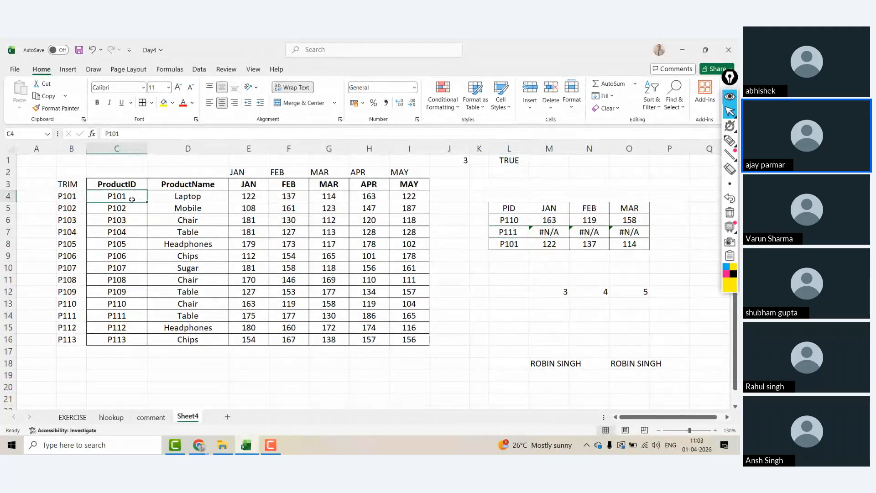
{"action": "left_click", "coordinate": [484, 229]}
{"action": "left_click", "coordinate": [516, 232]}
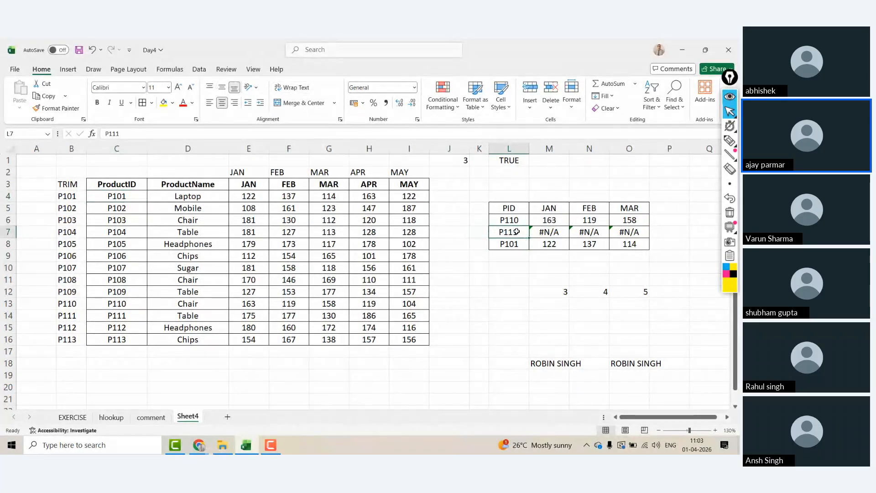
Step: Enter a TRIM formula on the P110 ID in K6 and fill it down to K8
{"action": "key", "text": "Up"}
{"action": "key", "text": "Left"}
{"action": "type", "text": "=TRIM("}
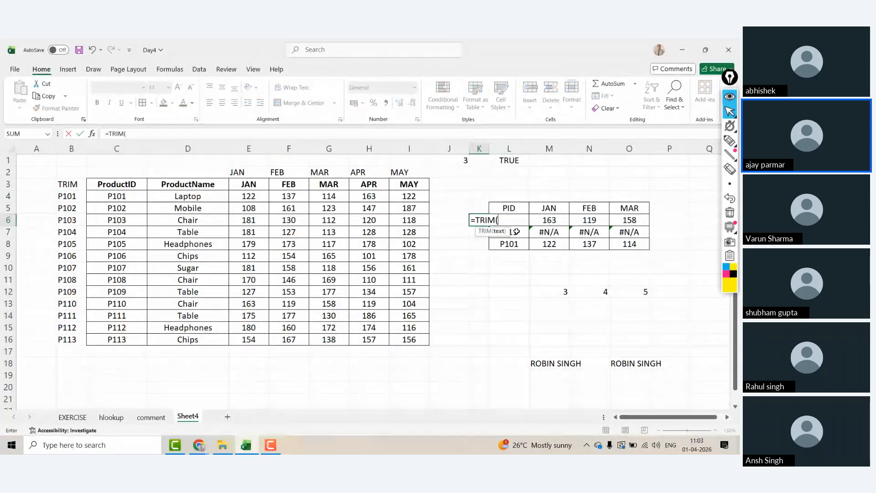
{"action": "key", "text": "Right"}
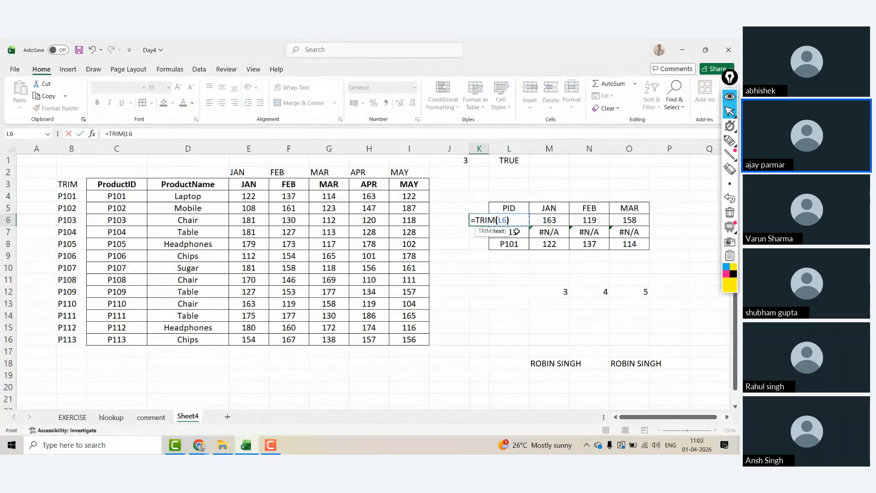
{"action": "key", "text": "Return"}
{"action": "key", "text": "Up"}
{"action": "left_click_drag", "start_coordinate": [489, 226], "coordinate": [487, 246]}
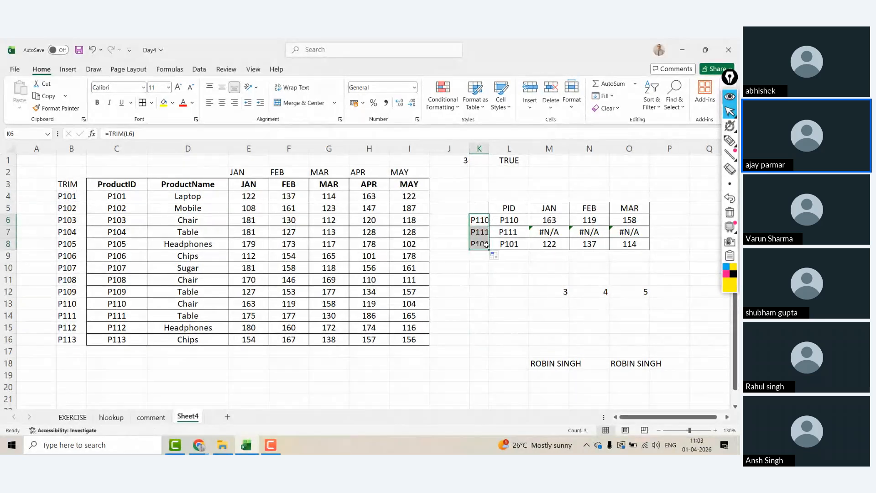
Step: Paste the trimmed IDs from K6:K8 over L6:L8 as values
{"action": "key", "text": "ctrl+c"}
{"action": "key", "text": "Right"}
{"action": "key", "text": "ctrl+alt+v"}
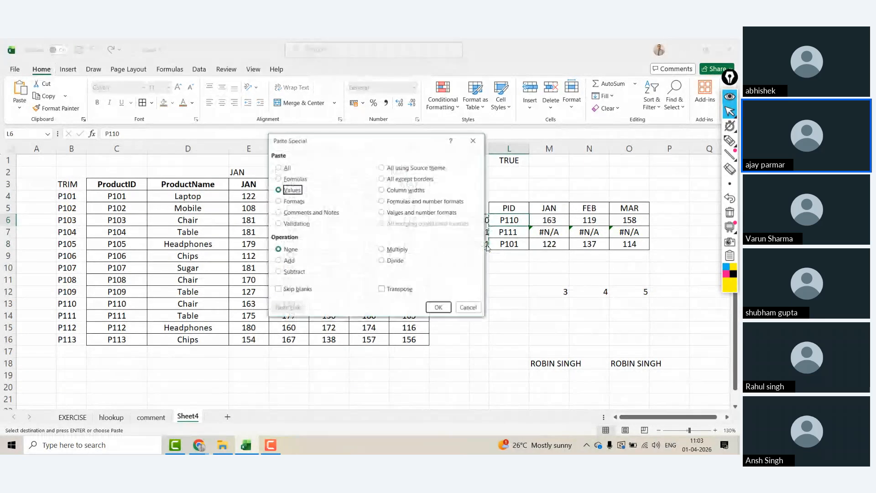
{"action": "key", "text": "v"}
{"action": "key", "text": "Return"}
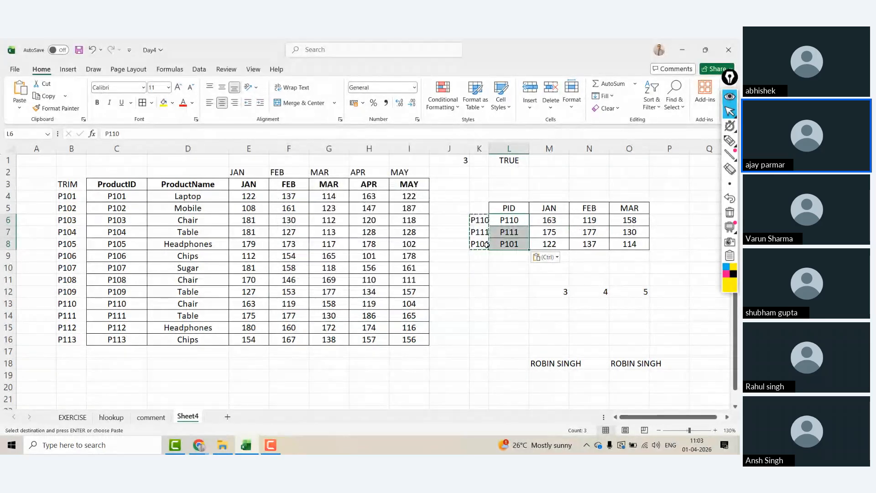
{"action": "key", "text": "Left"}
{"action": "key", "text": "shift+Down"}
{"action": "key", "text": "shift+Down"}
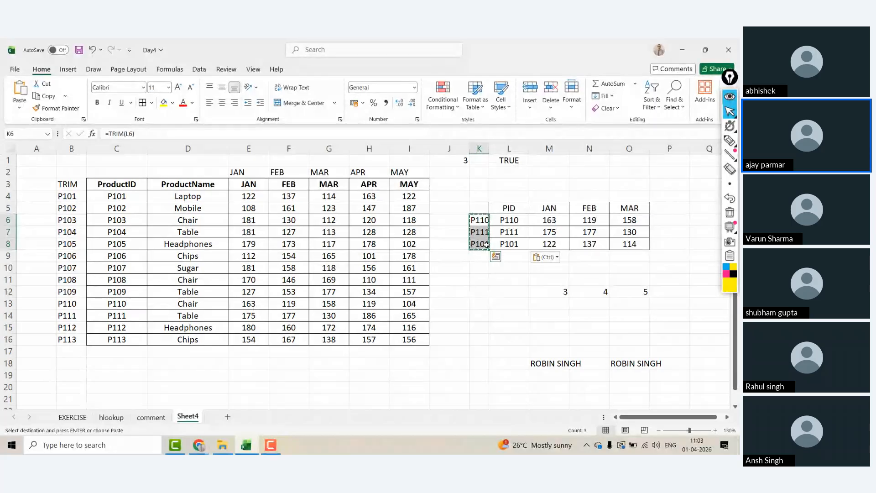
{"action": "key", "text": "Escape"}
{"action": "key", "text": "Right"}
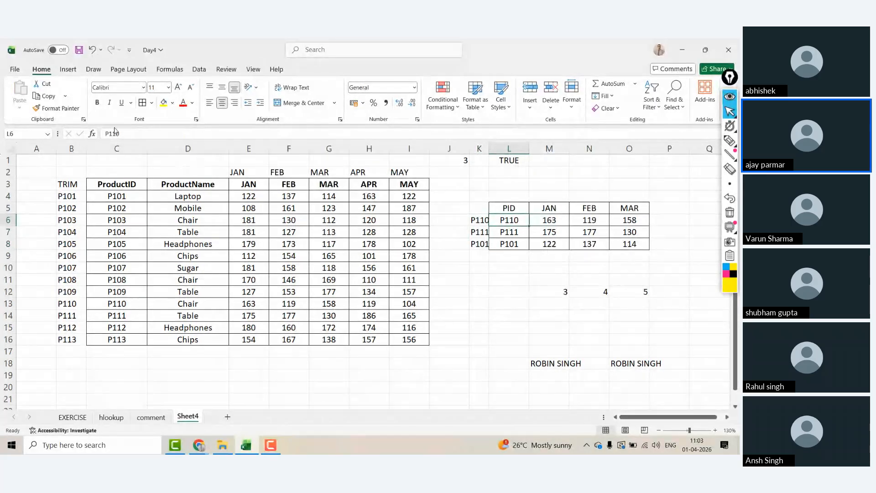
Step: Edit the P110 and P111 IDs in L6 and L7 so both rows return #N/A
{"action": "left_click", "coordinate": [135, 134]}
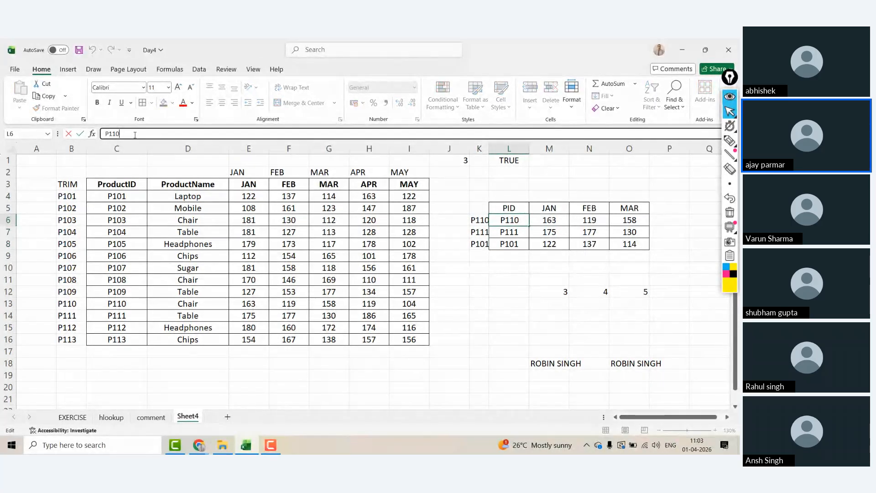
{"action": "key", "text": "Return"}
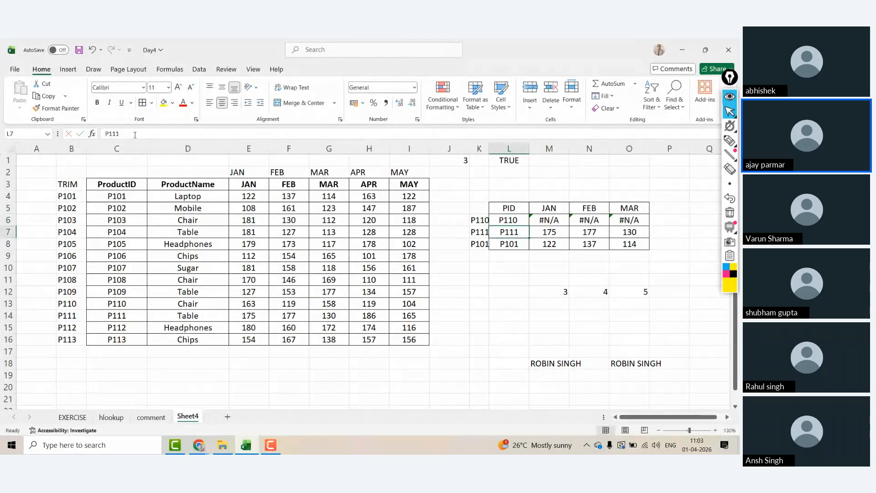
{"action": "left_click", "coordinate": [130, 134]}
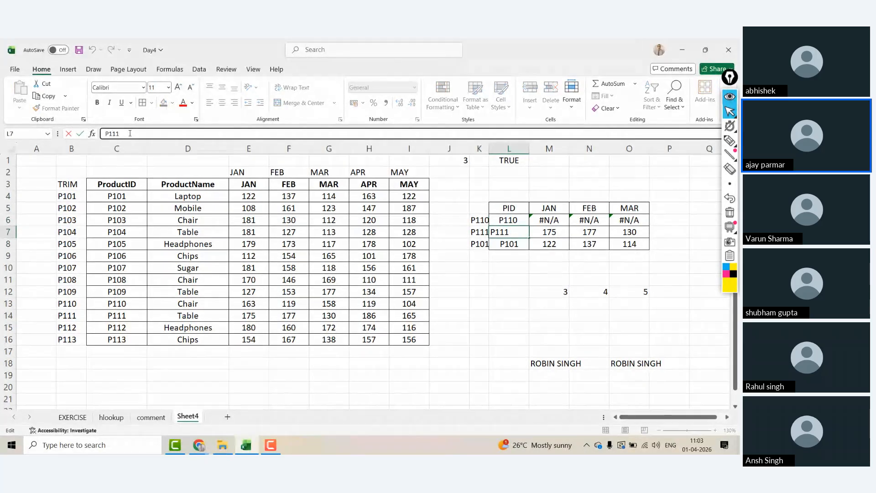
{"action": "key", "text": "Return"}
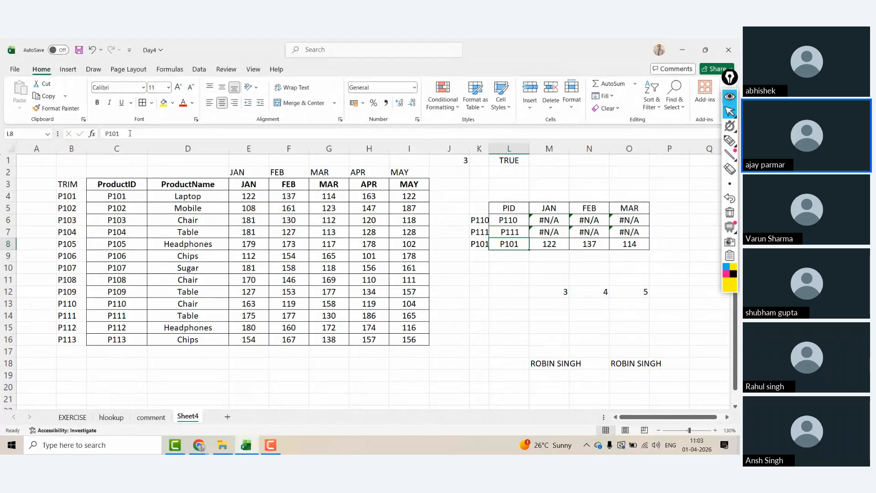
{"action": "left_click", "coordinate": [479, 160]}
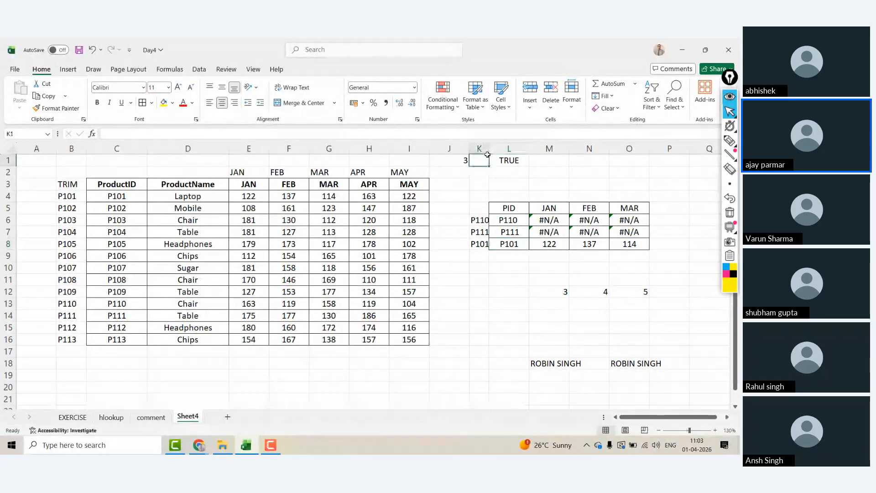
{"action": "left_click", "coordinate": [486, 226]}
{"action": "key", "text": "Up"}
{"action": "key", "text": "ctrl+shift+Down"}
{"action": "key", "text": "Right"}
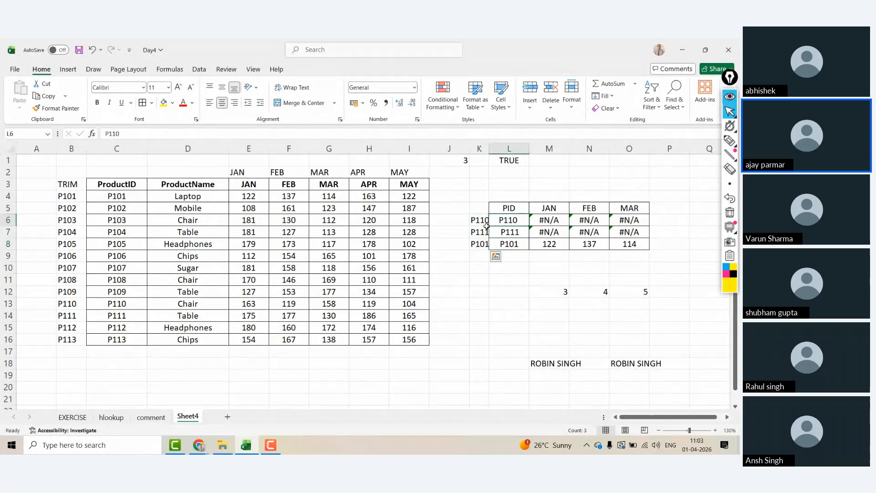
{"action": "key", "text": "Right"}
Step: Change M6 to =VLOOKUP(TRIM($L6),$C$3:$I$16,M$12,0) and fill it through M6:O8
{"action": "left_click", "coordinate": [154, 132]}
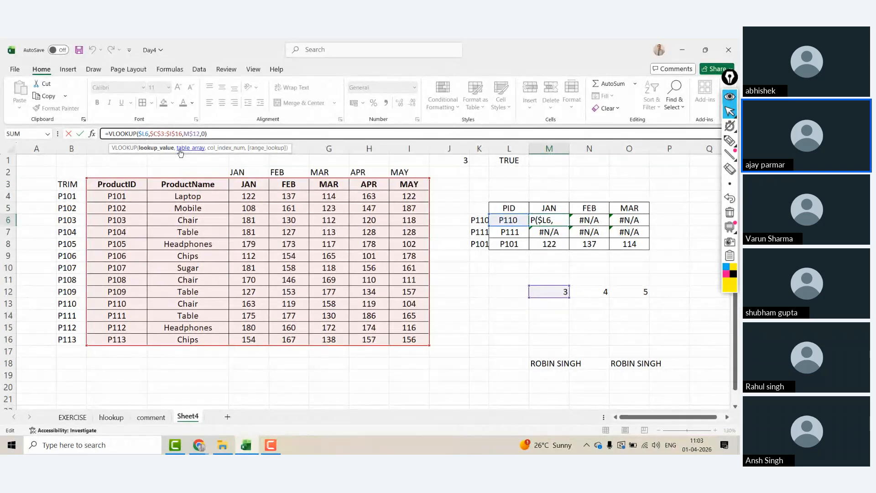
{"action": "type", "text": "TRIM("}
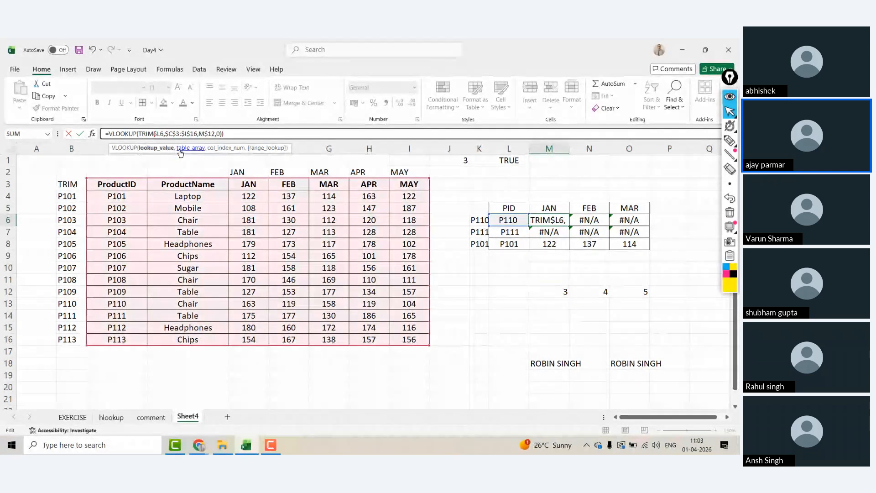
{"action": "key", "text": "Right"}
{"action": "key", "text": "Right"}
{"action": "key", "text": "Right"}
{"action": "type", "text": ")"}
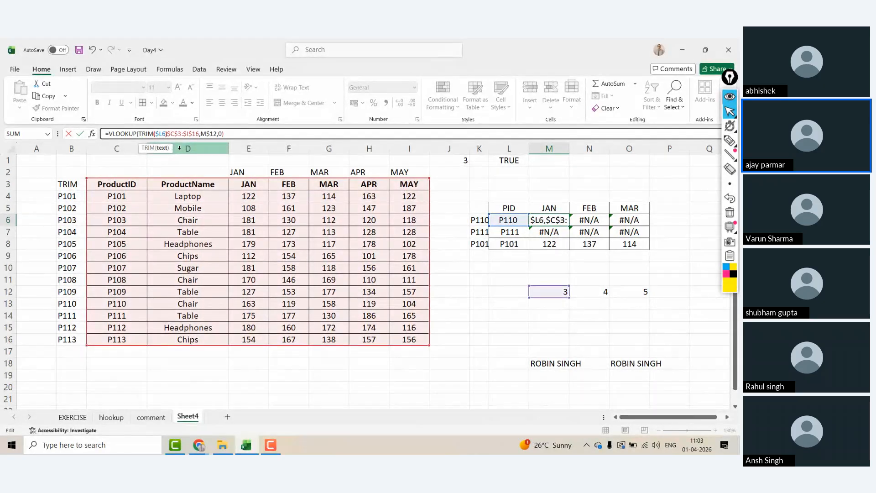
{"action": "type", "text": ","}
{"action": "left_click", "coordinate": [167, 134]}
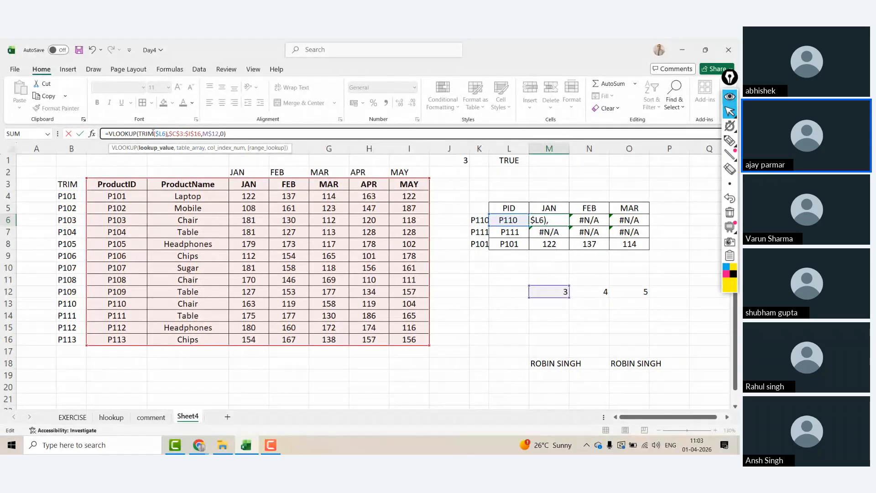
{"action": "key", "text": "ctrl+Return"}
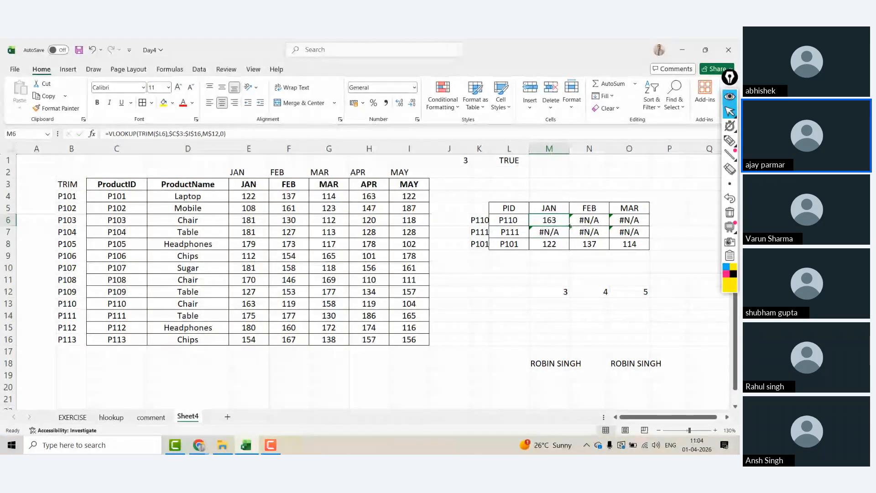
{"action": "left_click_drag", "start_coordinate": [571, 226], "coordinate": [637, 251]}
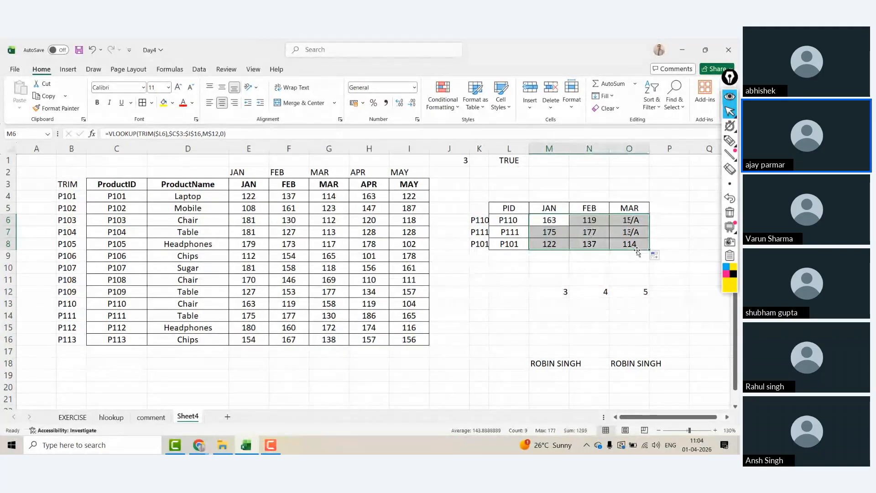
{"action": "left_click", "coordinate": [548, 218]}
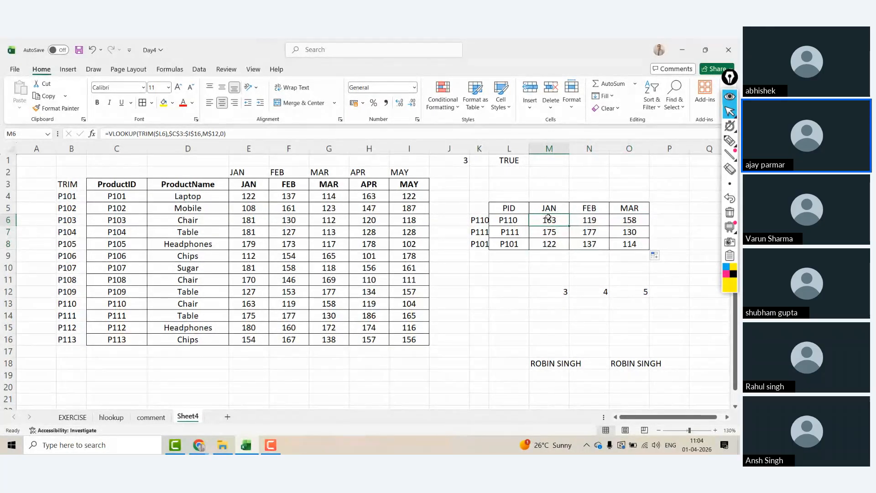
Step: Add a trailing space to the JAN header in M5, breaking the lookups
{"action": "left_click", "coordinate": [564, 205]}
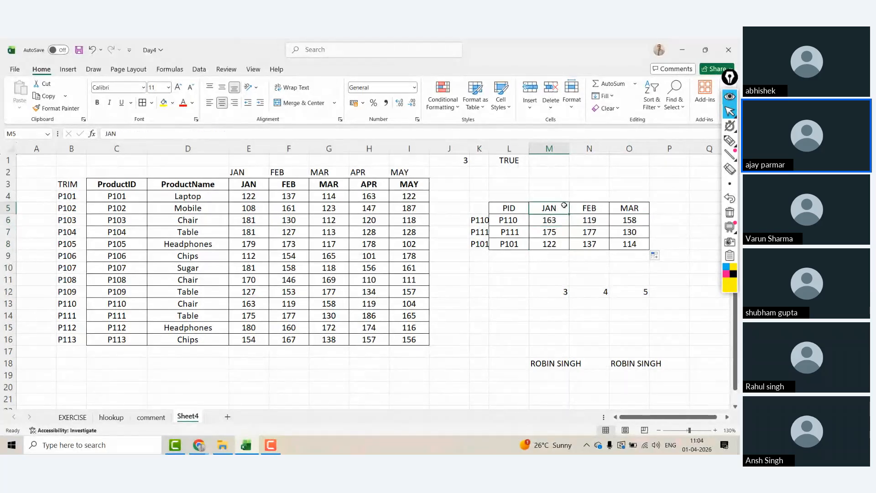
{"action": "left_click", "coordinate": [145, 133]}
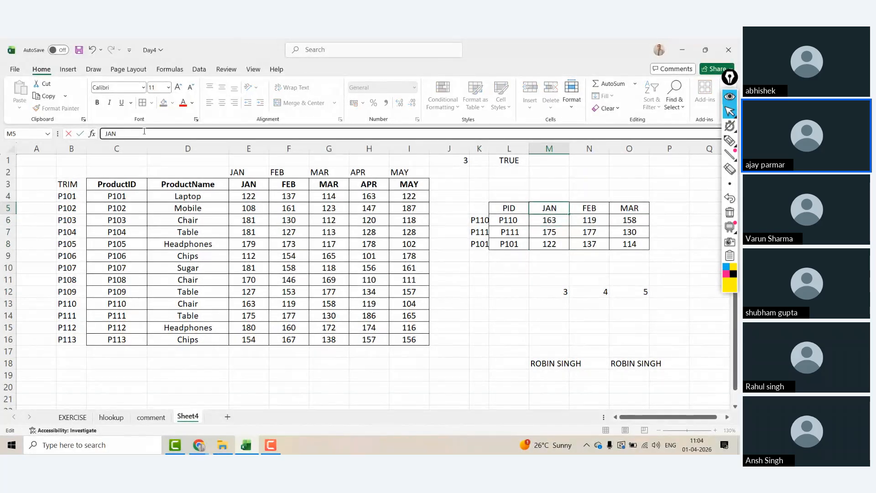
{"action": "key", "text": "Return"}
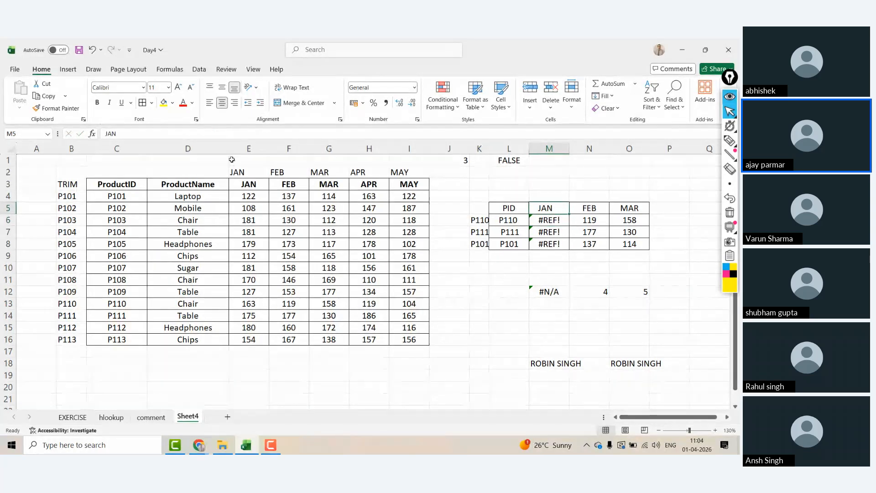
{"action": "left_click", "coordinate": [249, 182]}
{"action": "left_click", "coordinate": [550, 204]}
{"action": "left_click", "coordinate": [541, 191]}
{"action": "type", "text": "T"}
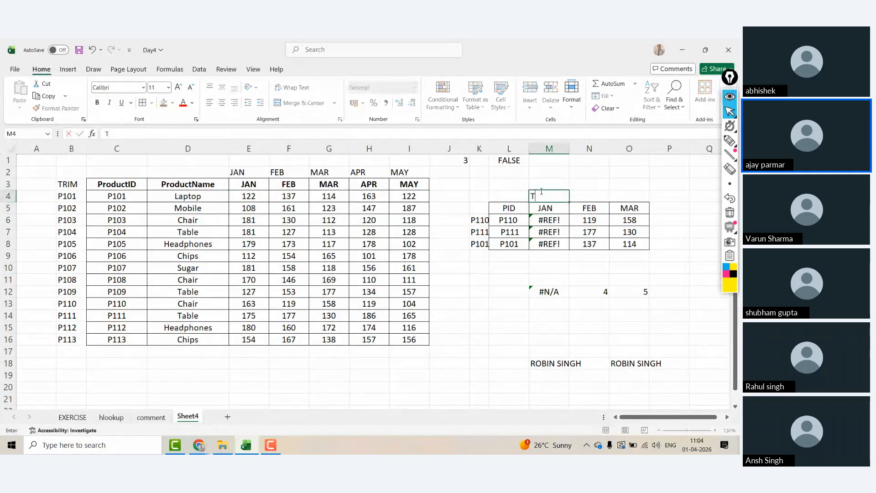
{"action": "key", "text": "Return"}
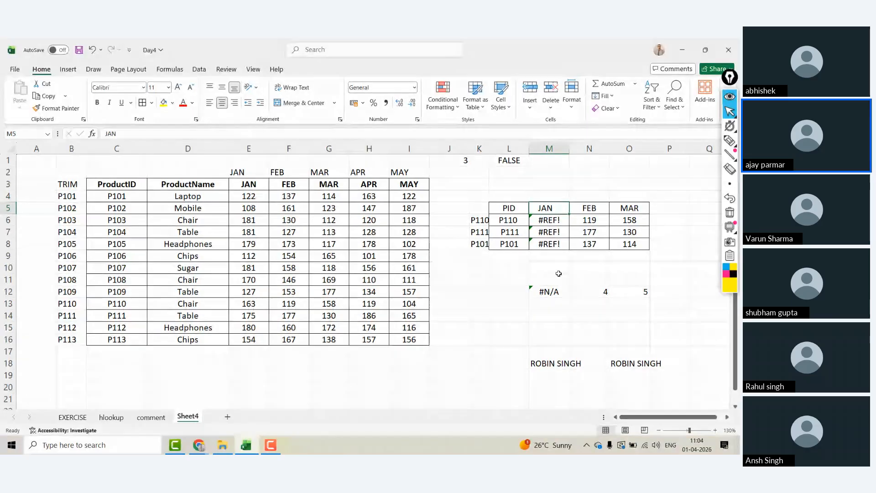
Step: Change M12 to =MATCH(TRIM(M5),$C$3:$I$3,0) so it returns 3 again
{"action": "left_click", "coordinate": [555, 292]}
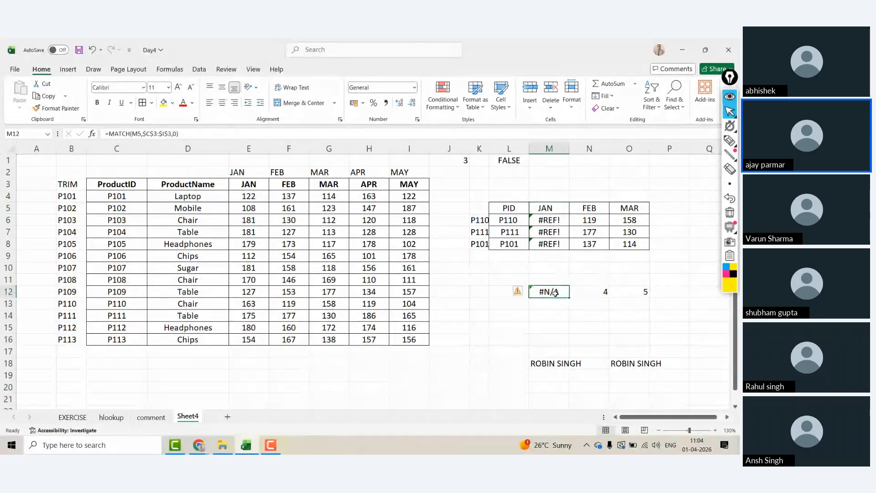
{"action": "left_click", "coordinate": [135, 134]}
{"action": "type", "text": "TRIM"}
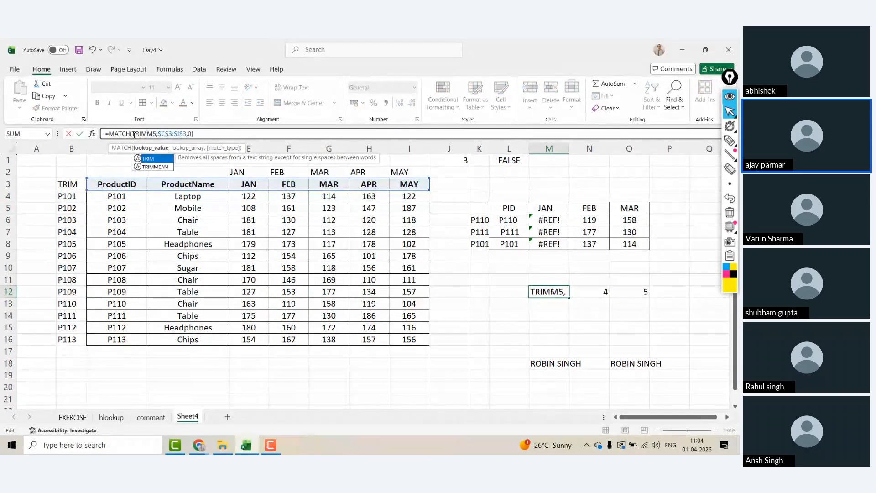
{"action": "type", "text": "("}
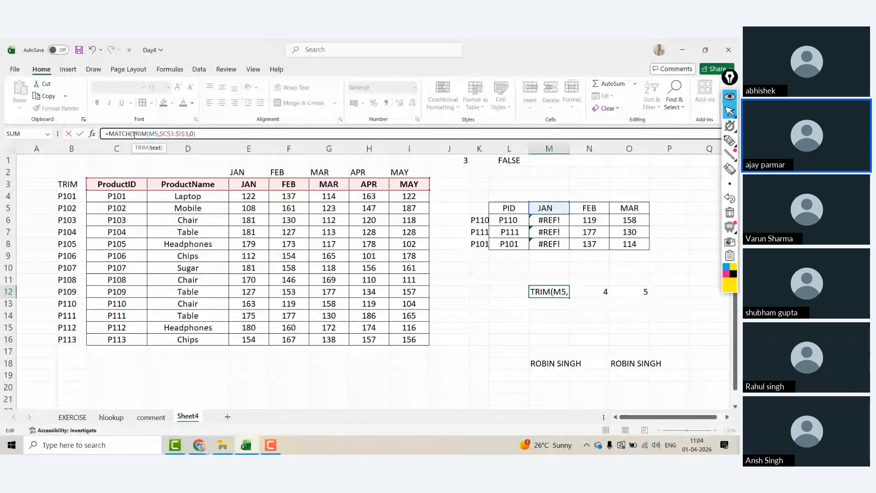
{"action": "key", "text": "Right"}
{"action": "key", "text": "Right"}
{"action": "type", "text": ")"}
{"action": "key", "text": "Return"}
{"action": "key", "text": "Up"}
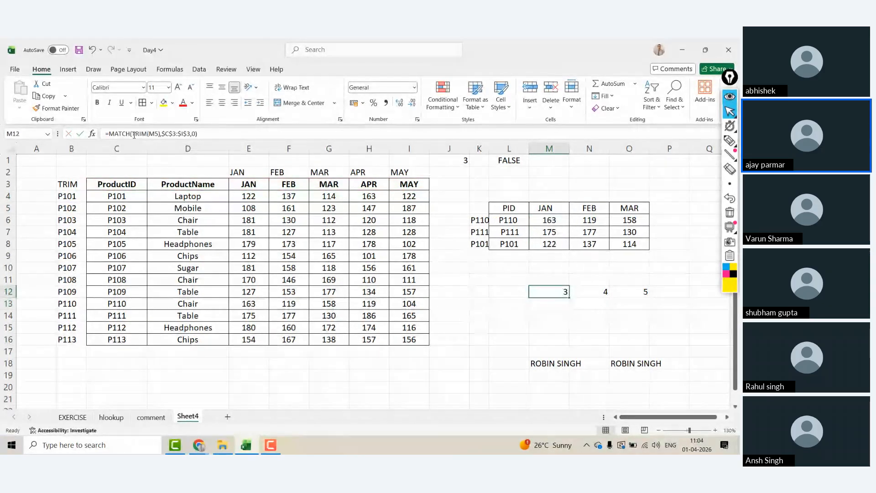
{"action": "left_click_drag", "start_coordinate": [565, 291], "coordinate": [648, 300]}
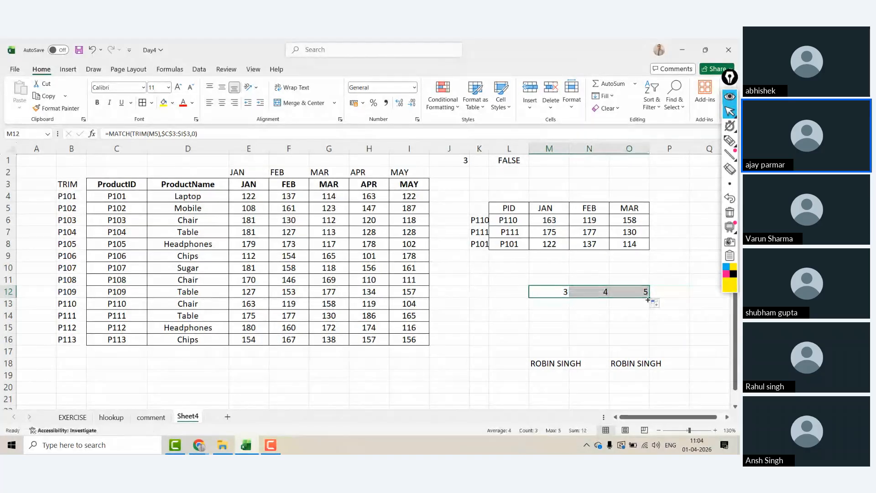
{"action": "left_click", "coordinate": [150, 230]}
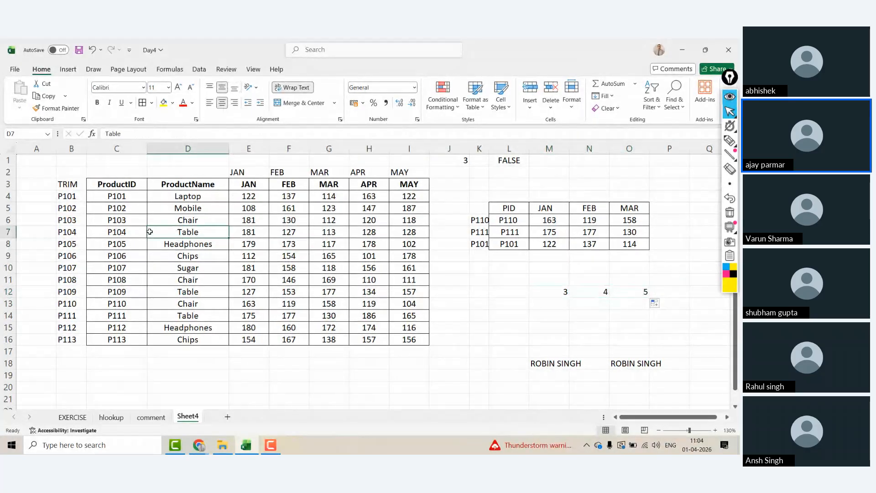
Step: Autofit column K to the product IDs and narrow column A
{"action": "left_click", "coordinate": [507, 231]}
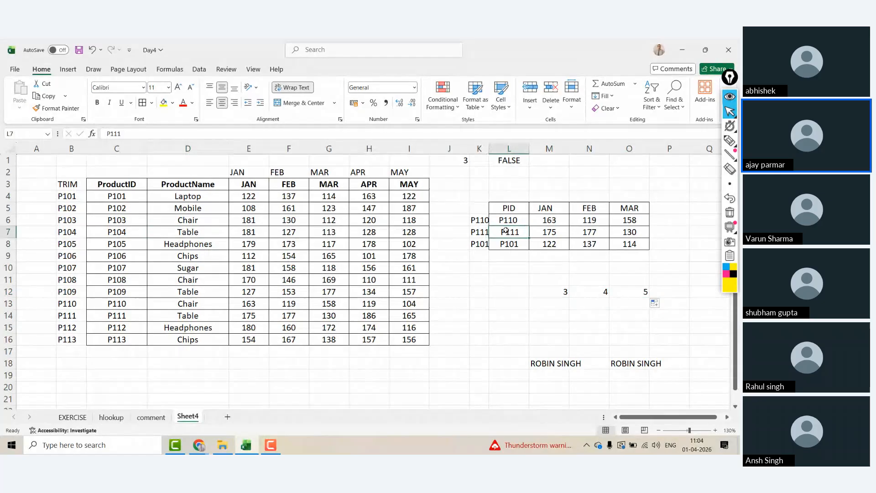
{"action": "double_click", "coordinate": [490, 151]}
{"action": "left_click_drag", "start_coordinate": [56, 149], "coordinate": [29, 149]}
Step: Bold the lookup headers L5:O5 and IDs L6:L8, and display the Formulas ribbon
{"action": "left_click", "coordinate": [497, 219]}
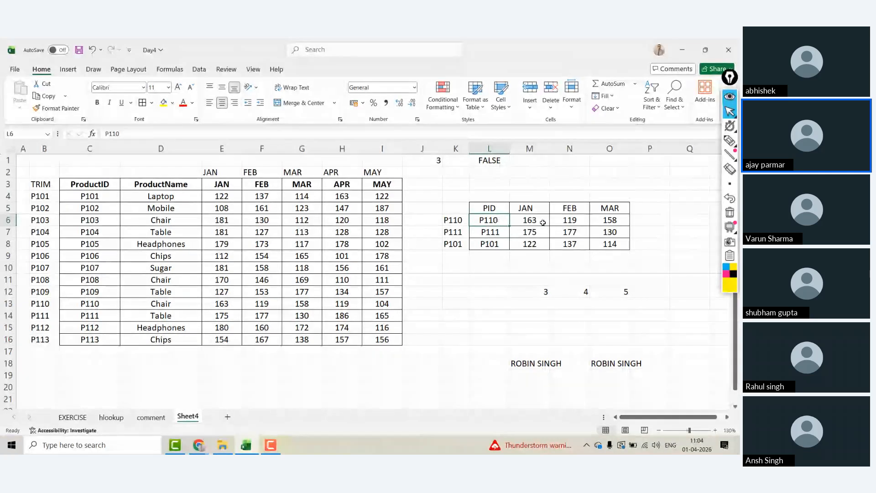
{"action": "key", "text": "Up"}
{"action": "key", "text": "shift+Right"}
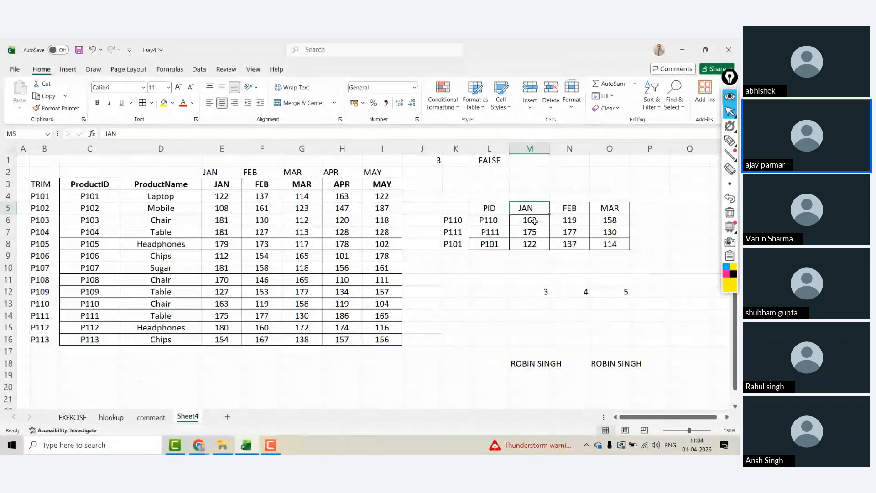
{"action": "key", "text": "shift+Right"}
{"action": "key", "text": "shift+Right"}
{"action": "key", "text": "ctrl+b"}
{"action": "key", "text": "Down"}
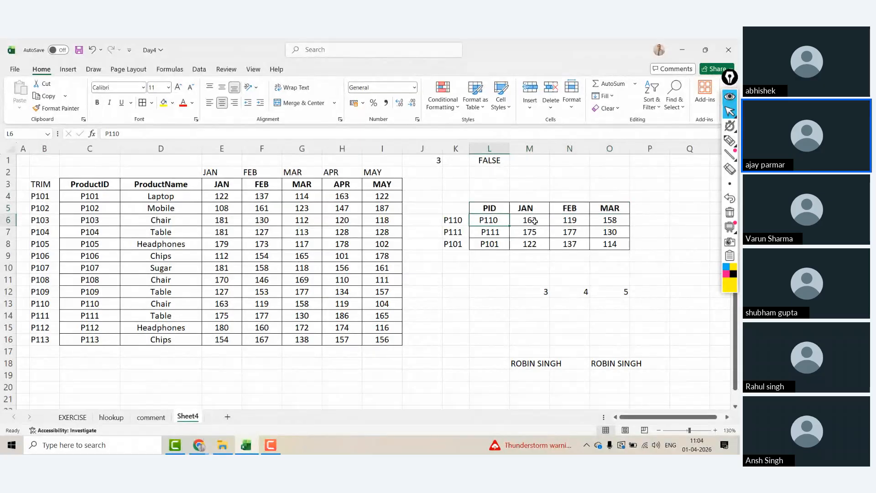
{"action": "key", "text": "shift+Down"}
{"action": "key", "text": "shift+Down"}
{"action": "key", "text": "ctrl+b"}
{"action": "key", "text": "Right"}
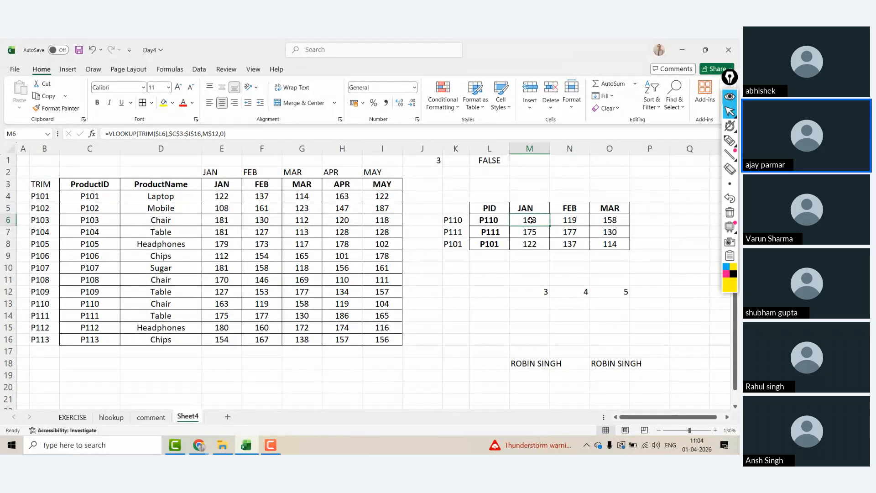
{"action": "left_click", "coordinate": [172, 69]}
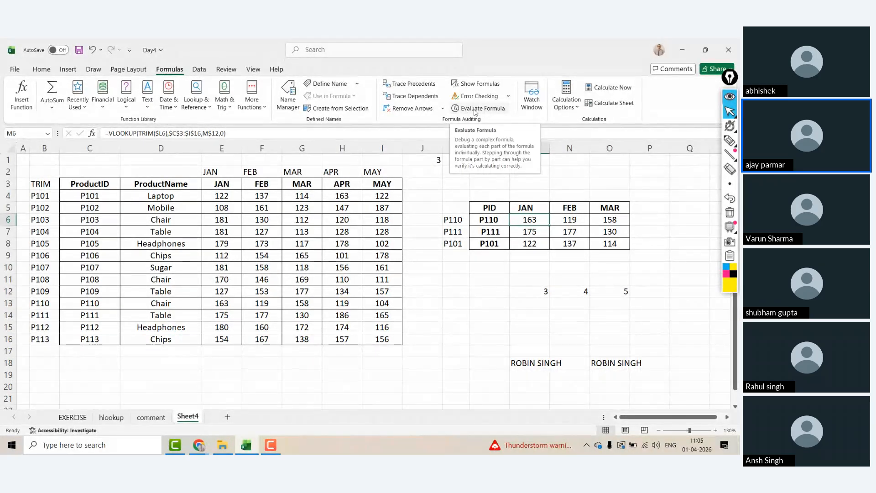
Step: Screenshot the Formulas ribbon and formula, paste it into a new sheet and resize it
{"action": "key", "text": "super+shift+s"}
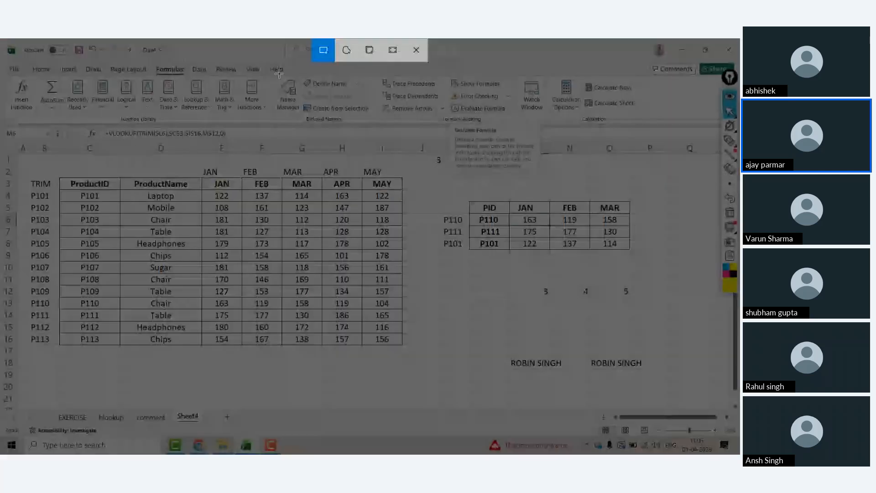
{"action": "left_click_drag", "start_coordinate": [109, 58], "coordinate": [612, 139]}
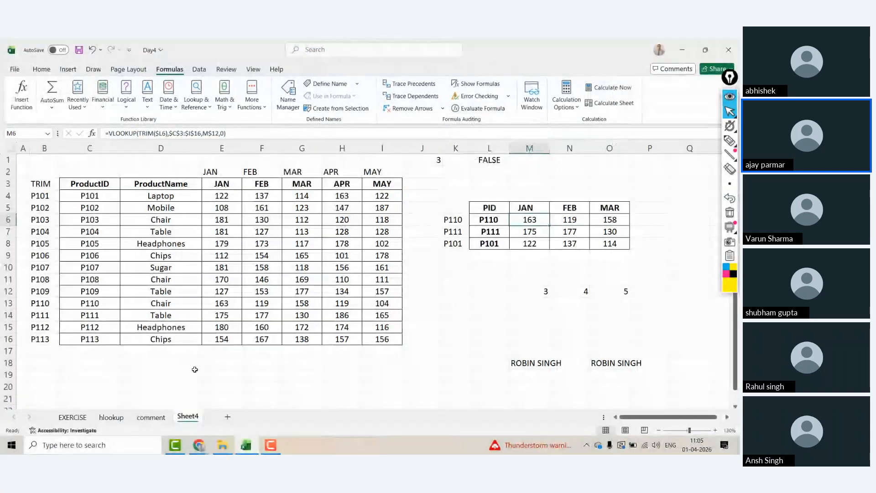
{"action": "left_click", "coordinate": [228, 417]}
{"action": "key", "text": "ctrl+v"}
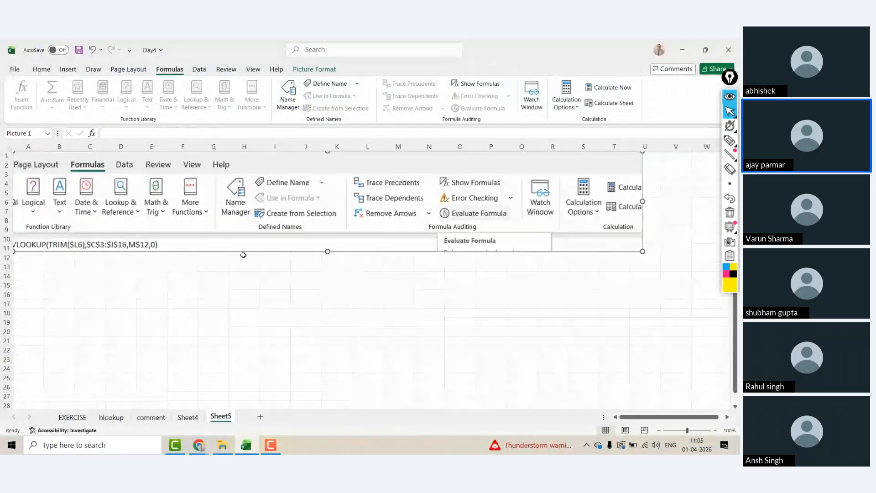
{"action": "left_click_drag", "start_coordinate": [306, 229], "coordinate": [370, 253]}
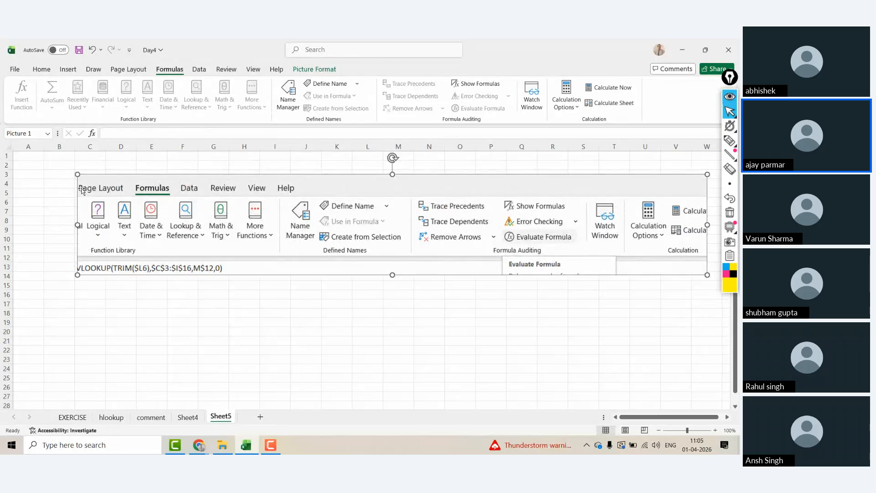
{"action": "left_click_drag", "start_coordinate": [77, 174], "coordinate": [249, 197]}
{"action": "left_click_drag", "start_coordinate": [471, 237], "coordinate": [320, 247]}
Step: Rename the new sheet EVALUATE FORMULA, then return to Sheet4
{"action": "double_click", "coordinate": [225, 415]}
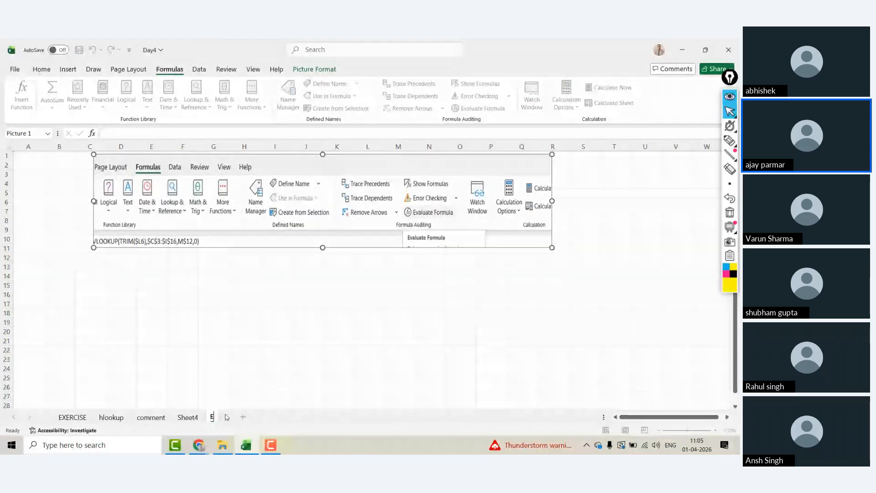
{"action": "type", "text": "EVALUATE"}
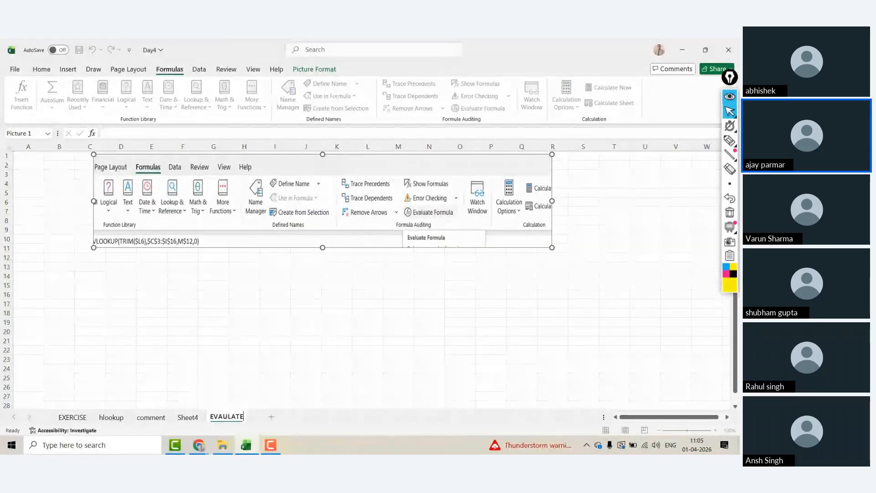
{"action": "type", "text": " FORMUAL"}
{"action": "key", "text": "Return"}
{"action": "key", "text": "BackSpace"}
{"action": "key", "text": "BackSpace"}
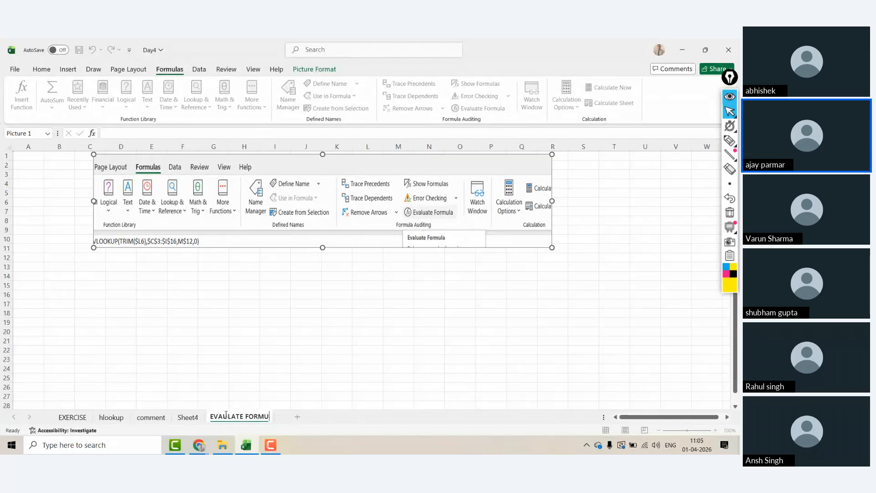
{"action": "left_click", "coordinate": [187, 416]}
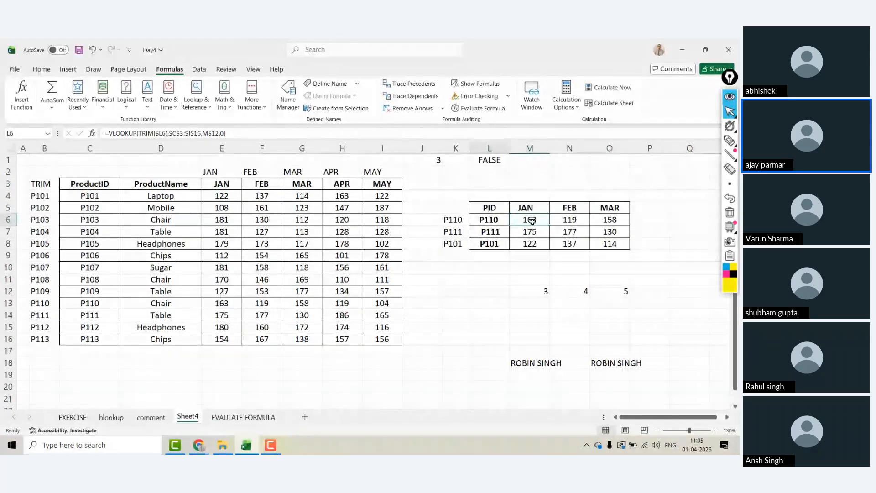
{"action": "left_click", "coordinate": [475, 109]}
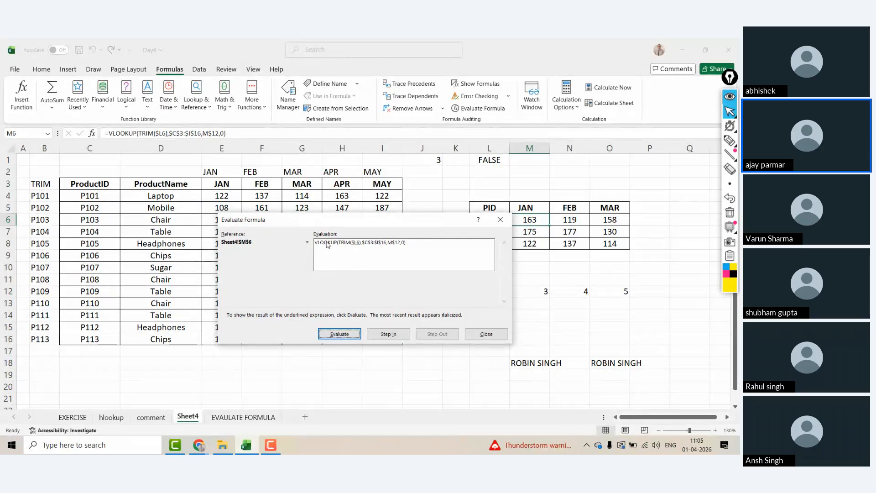
{"action": "left_click_drag", "start_coordinate": [370, 219], "coordinate": [337, 217]}
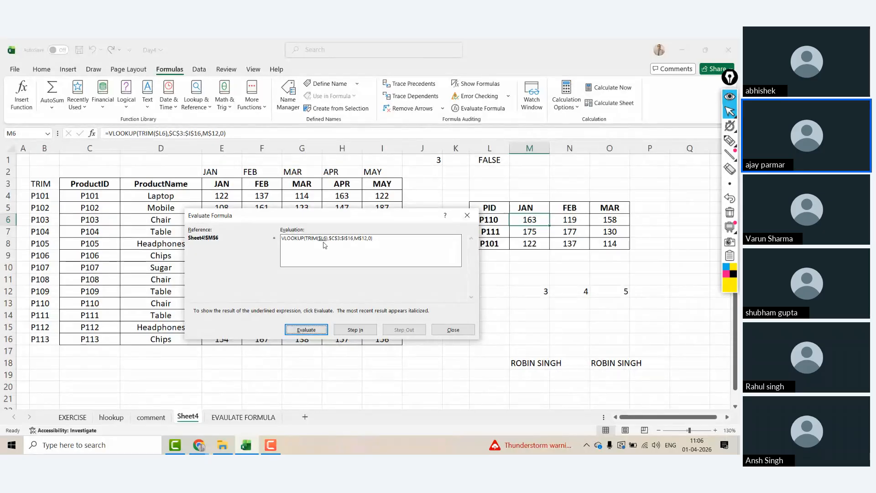
{"action": "left_click", "coordinate": [306, 330]}
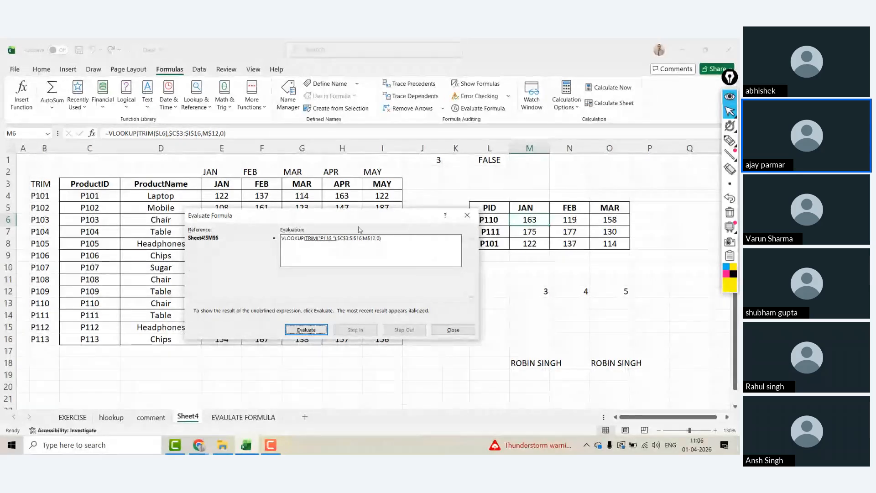
{"action": "left_click_drag", "start_coordinate": [384, 220], "coordinate": [343, 220]}
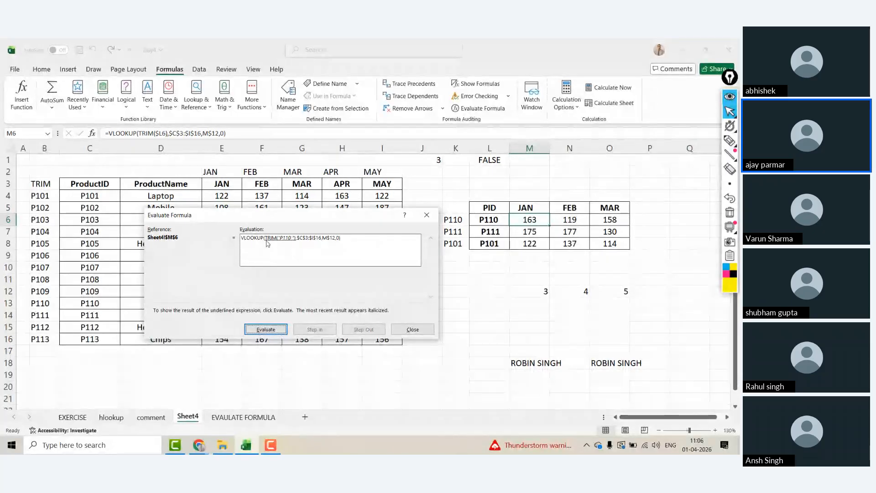
{"action": "left_click", "coordinate": [265, 329]}
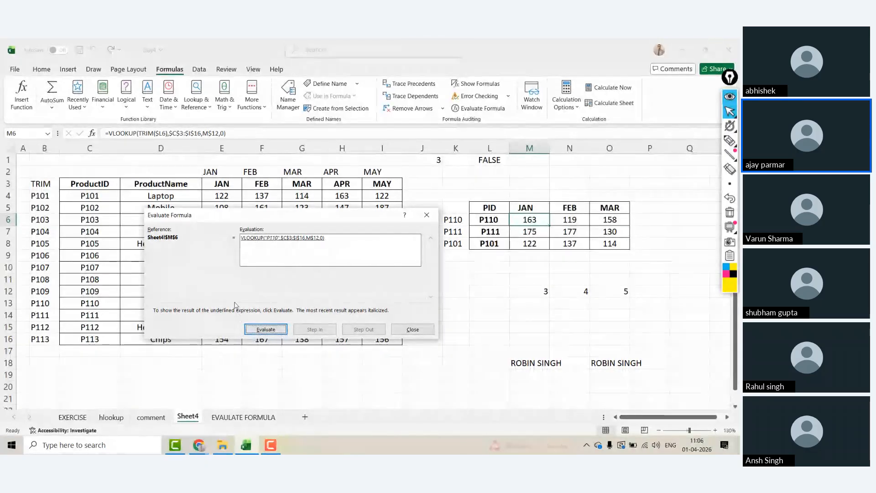
{"action": "left_click", "coordinate": [265, 329]}
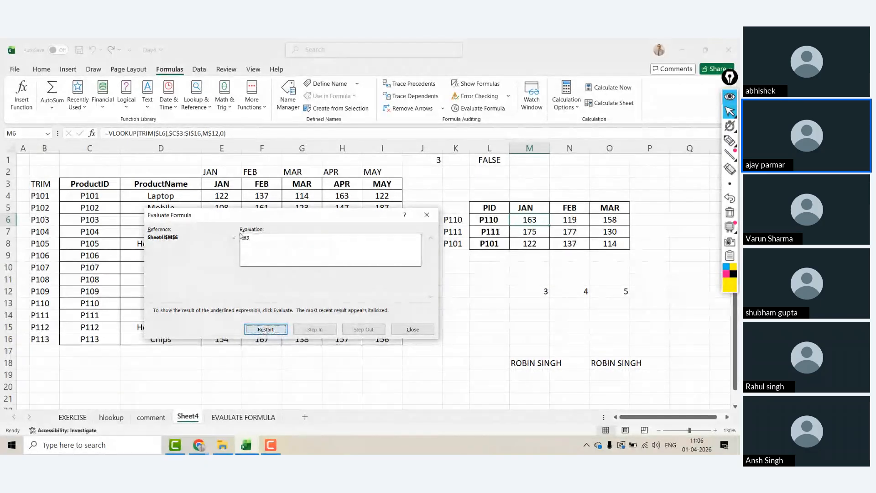
{"action": "left_click", "coordinate": [423, 331]}
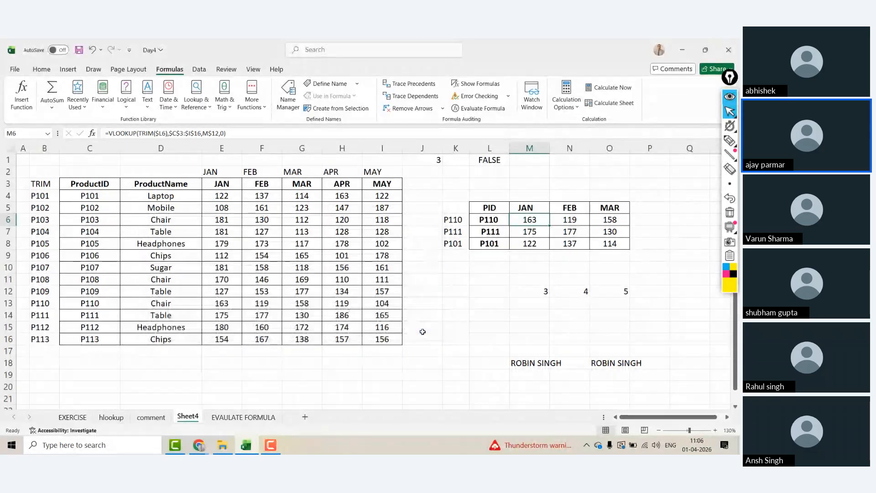
{"action": "left_click", "coordinate": [516, 289]}
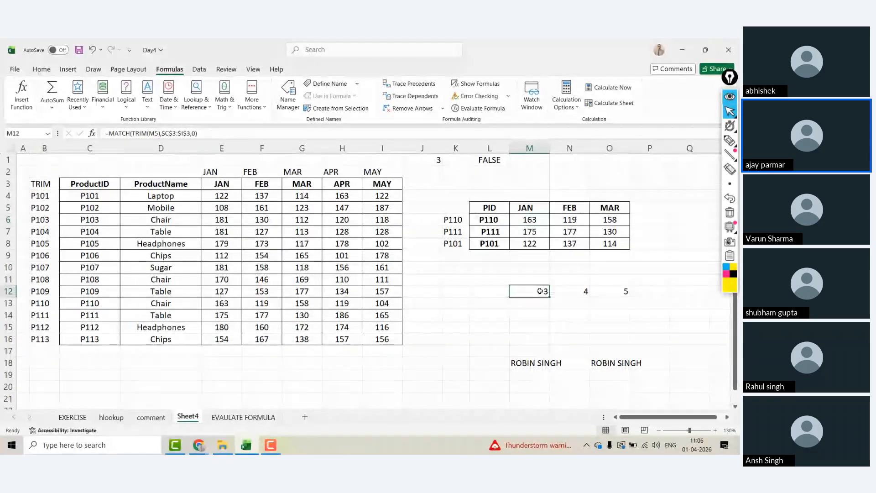
{"action": "left_click", "coordinate": [480, 109]}
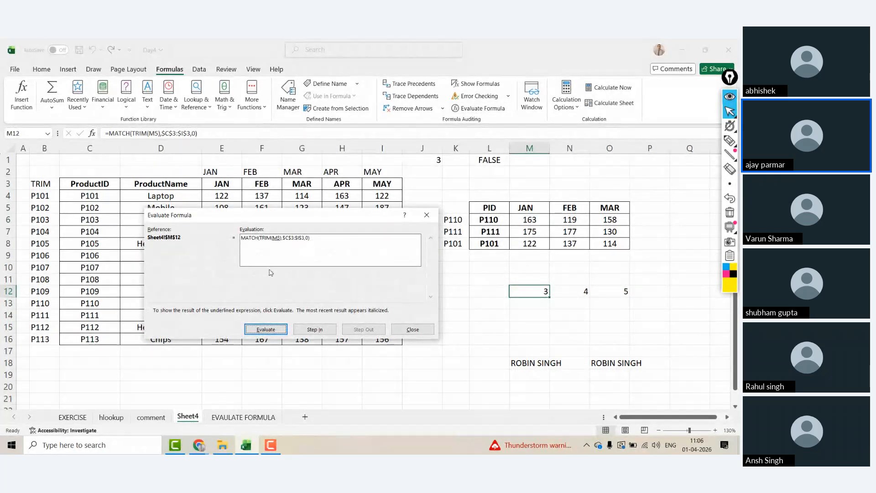
{"action": "left_click", "coordinate": [263, 329]}
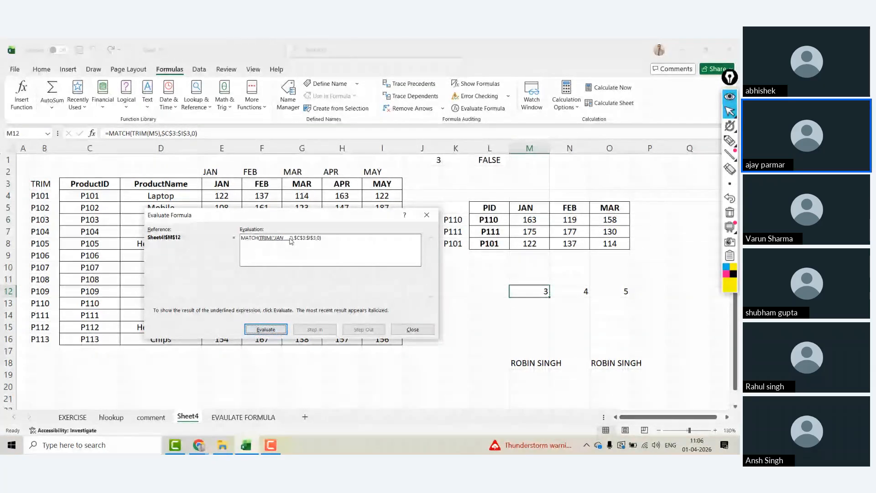
{"action": "left_click", "coordinate": [265, 331]}
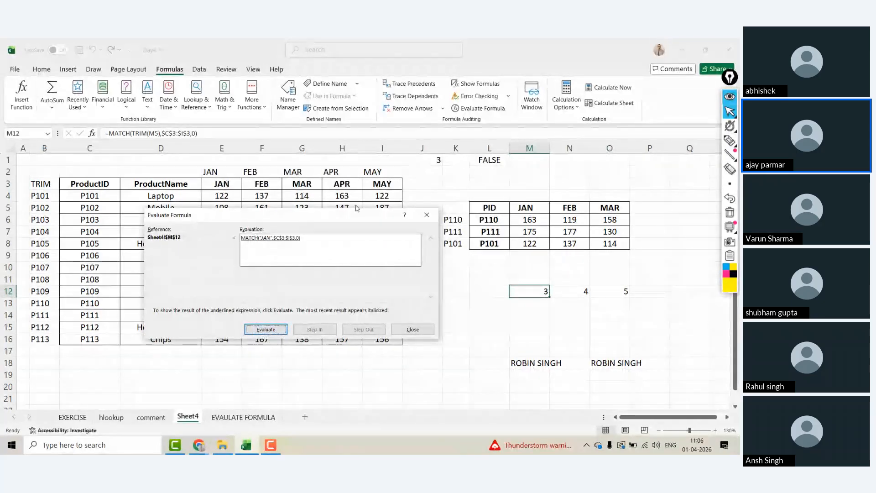
{"action": "key", "text": "Return"}
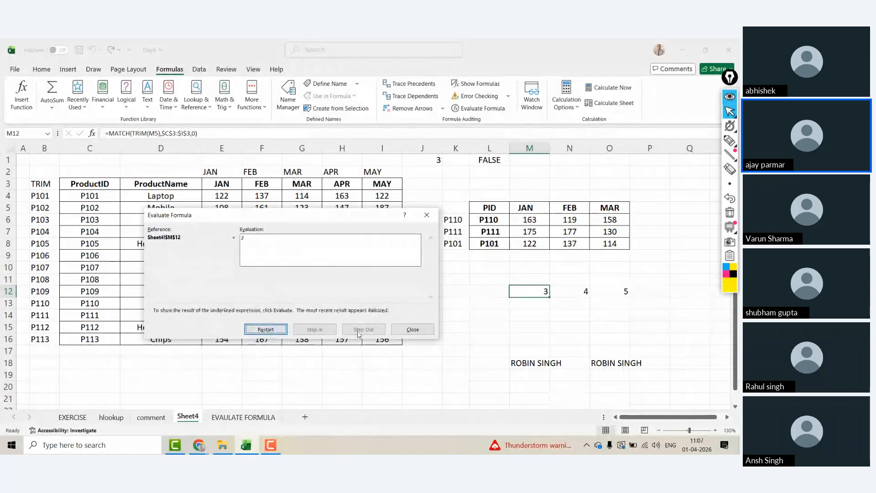
{"action": "left_click", "coordinate": [413, 330]}
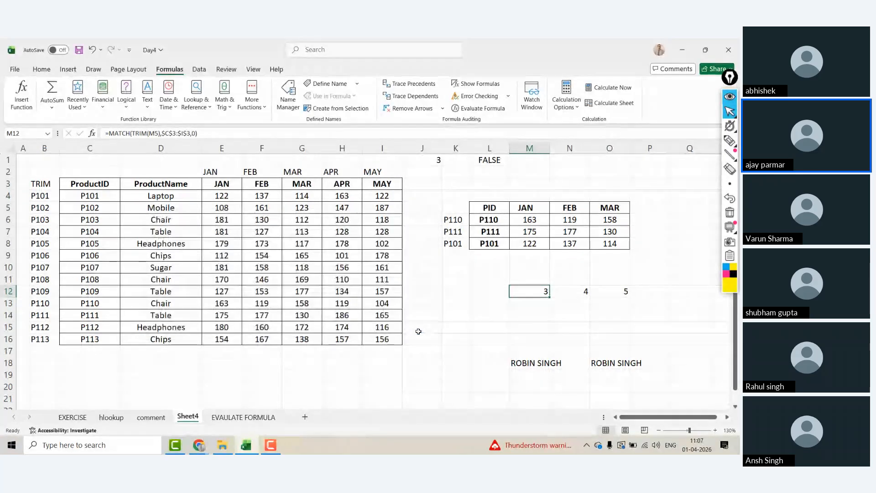
{"action": "left_click", "coordinate": [418, 331]}
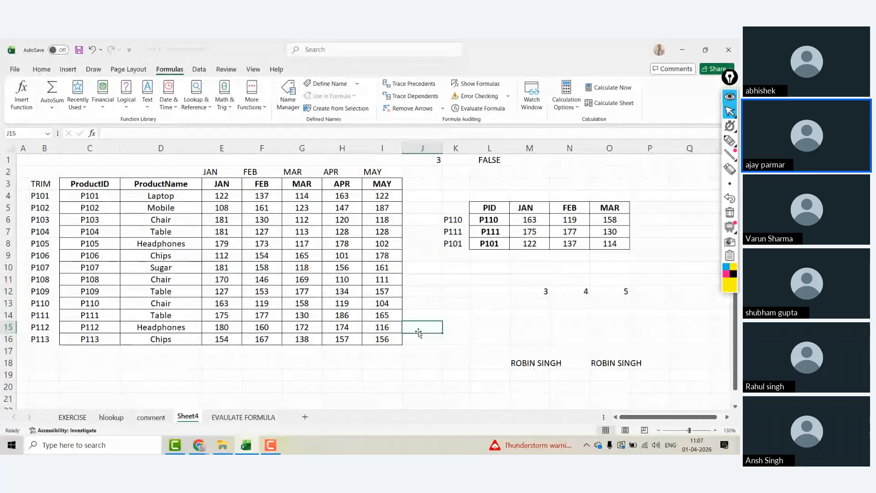
Step: Rename the Sheet4 tab to VLOOKUP TRIM
{"action": "left_click", "coordinate": [274, 367]}
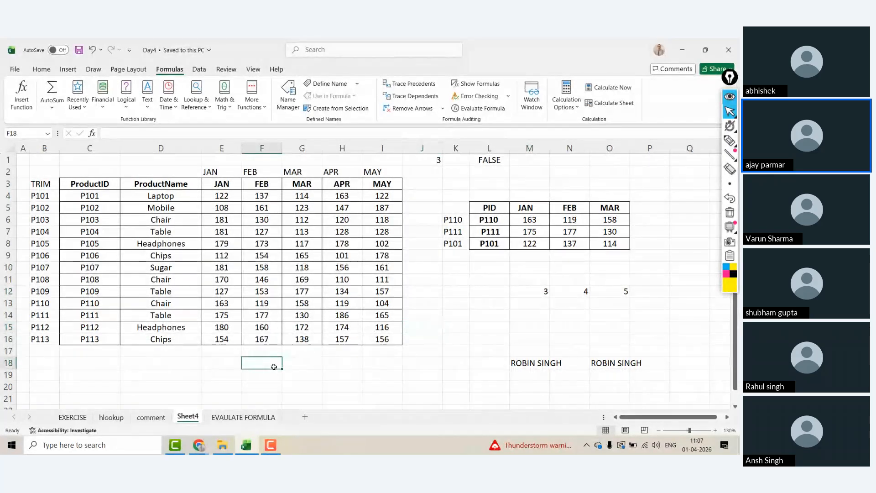
{"action": "double_click", "coordinate": [188, 416]}
{"action": "type", "text": "VLOOKP"}
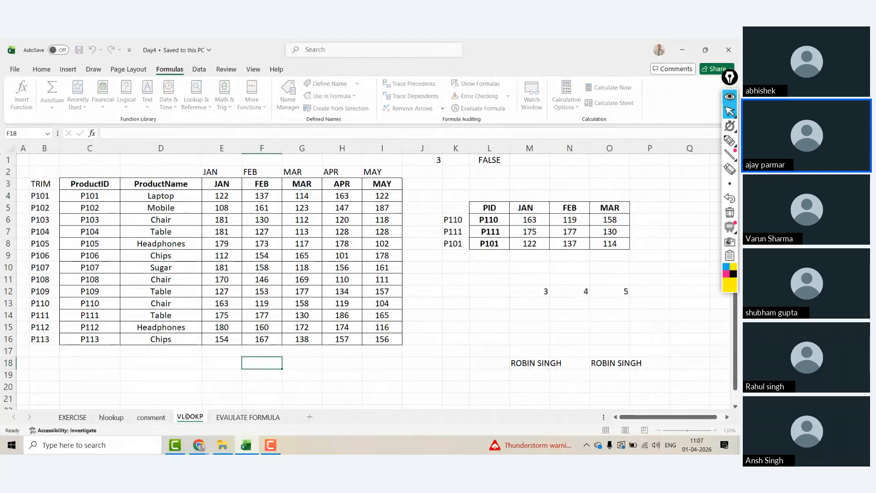
{"action": "key", "text": "BackSpace"}
{"action": "type", "text": "UPTRIM"}
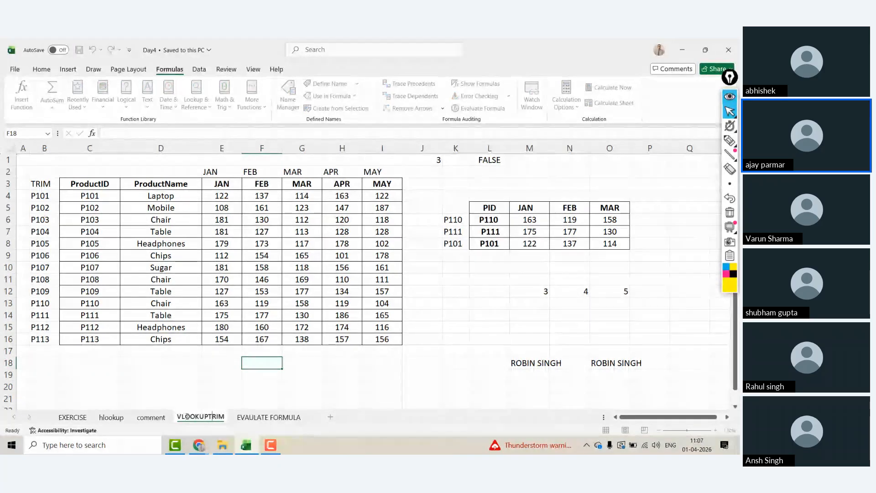
{"action": "left_click", "coordinate": [208, 417]}
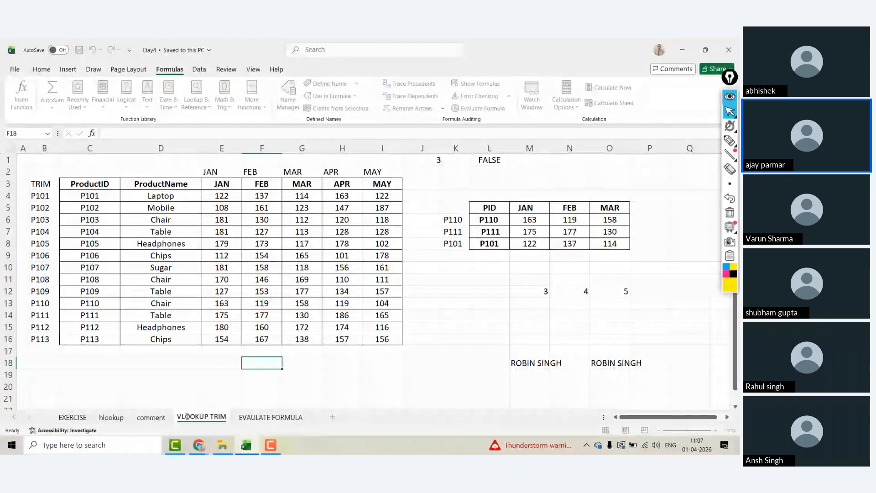
{"action": "left_click", "coordinate": [271, 416]}
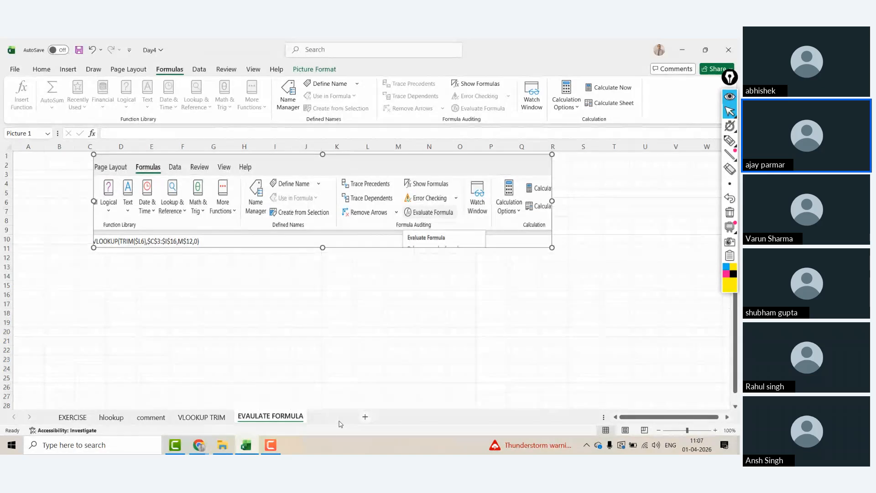
Step: Add a new sheet at 130% zoom named IF FUNCTIONS, then go back to EVALUATE FORMULA
{"action": "left_click", "coordinate": [332, 417]}
{"action": "left_click", "coordinate": [716, 430]}
{"action": "left_click", "coordinate": [715, 430]}
{"action": "left_click", "coordinate": [716, 429]}
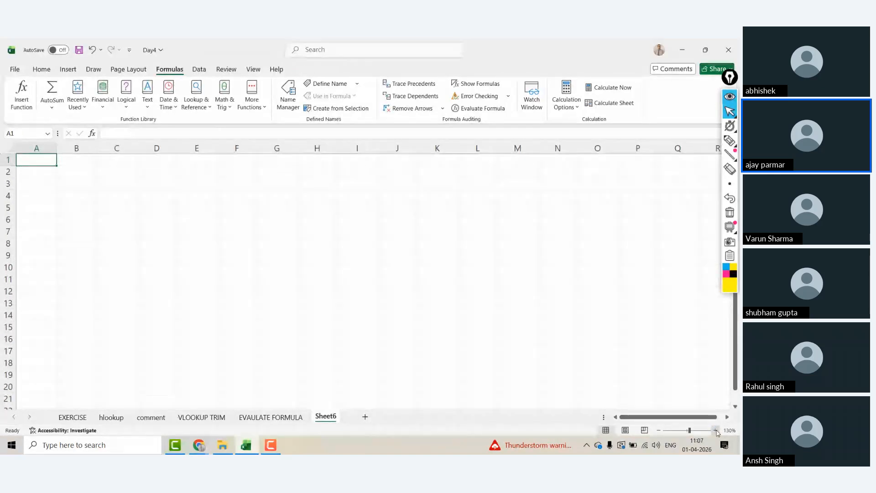
{"action": "double_click", "coordinate": [326, 416]}
{"action": "type", "text": "I"}
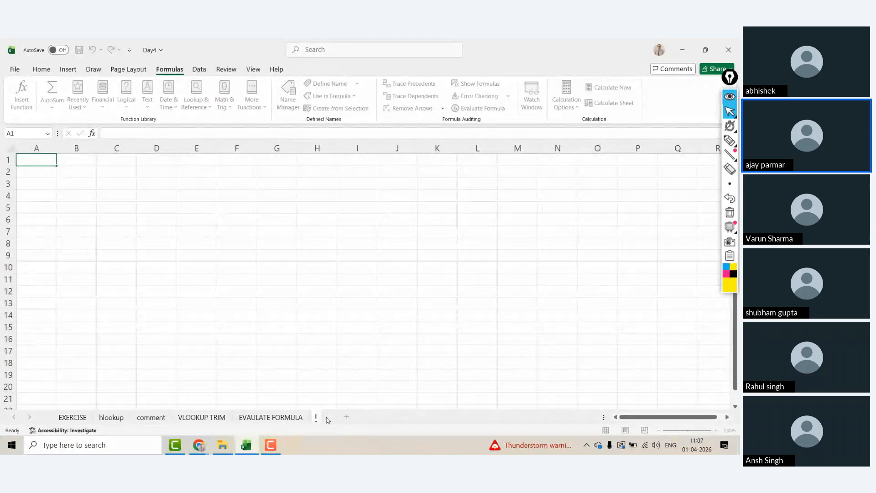
{"action": "type", "text": "F FUNCTIONS"}
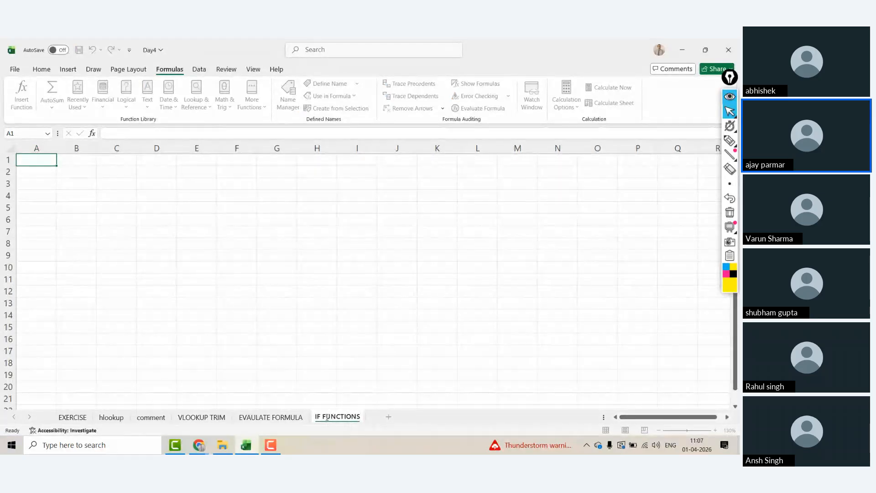
{"action": "left_click", "coordinate": [161, 163]}
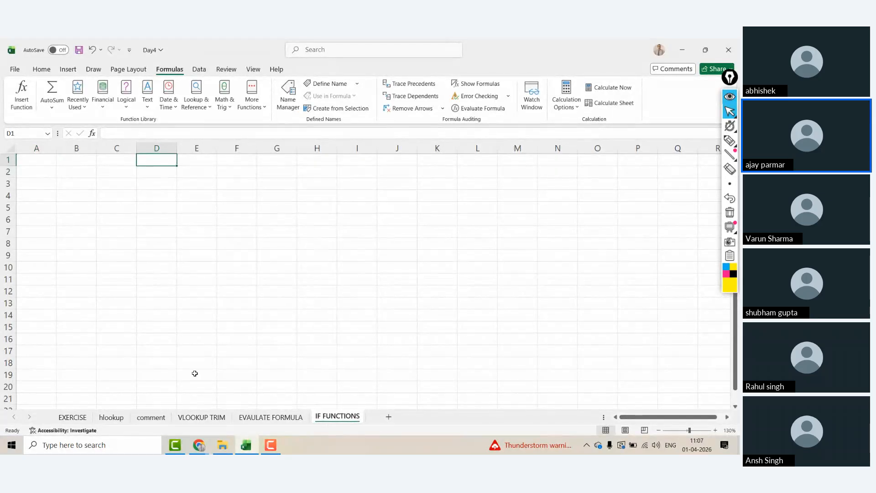
{"action": "key", "text": "ctrl+Page_Up"}
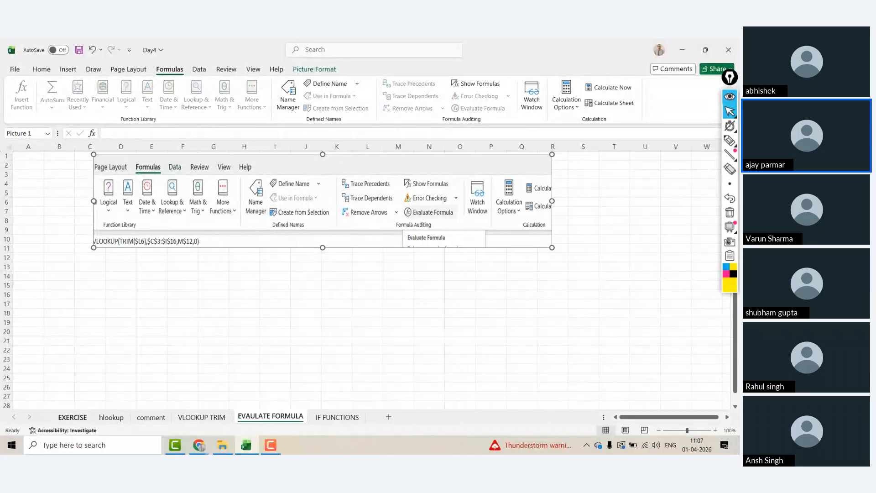
Step: Copy the ProductID column D1:D14 from EXERCISE, then go to cell A1 of the IF FUNCTIONS sheet
{"action": "left_click", "coordinate": [72, 417]}
{"action": "left_click", "coordinate": [104, 191]}
{"action": "key", "text": "Up"}
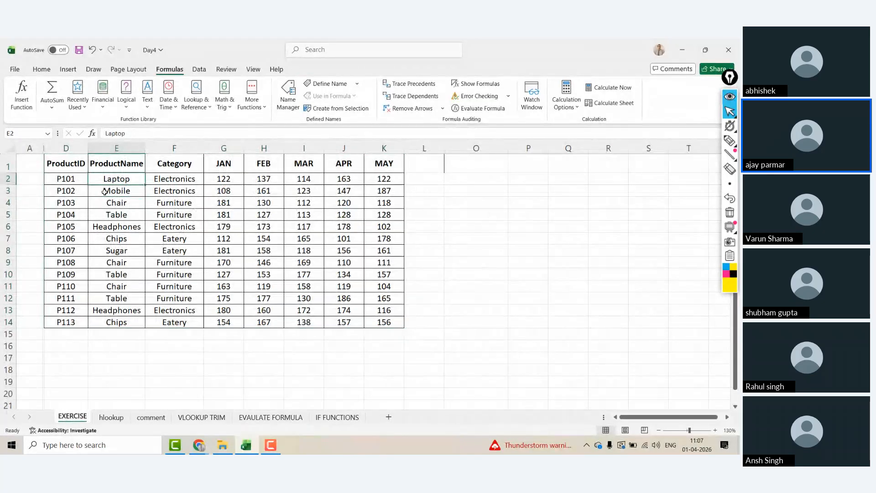
{"action": "key", "text": "Up"}
{"action": "key", "text": "Left"}
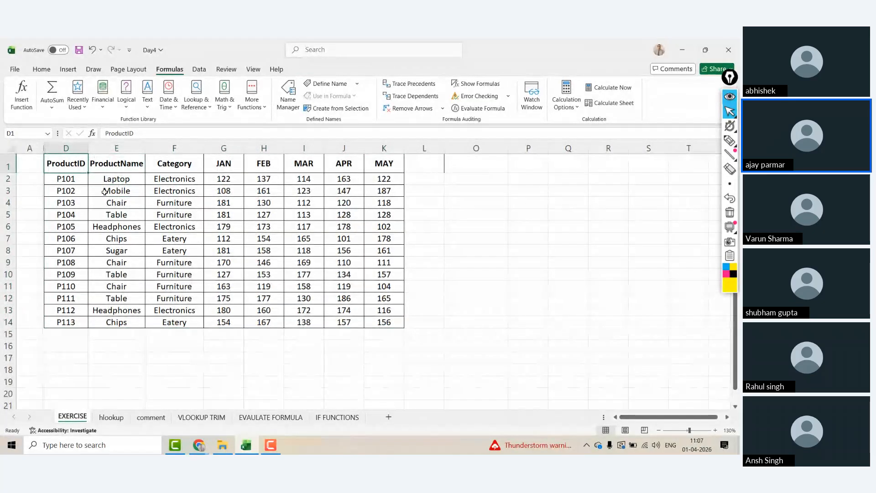
{"action": "key", "text": "ctrl+shift+Down"}
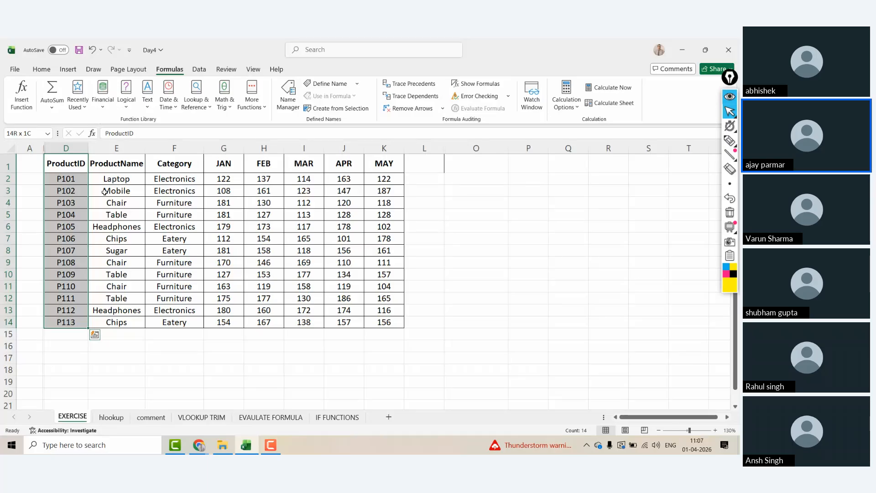
{"action": "key", "text": "ctrl+shift+Right"}
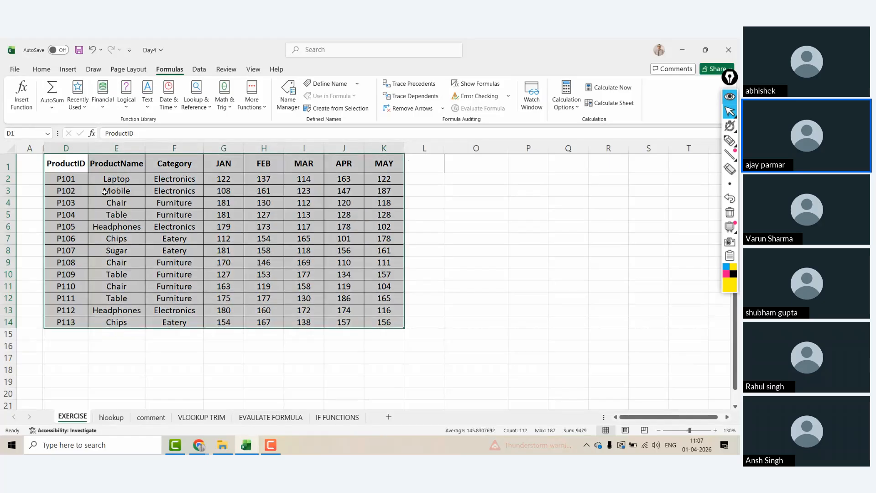
{"action": "key", "text": "Up"}
{"action": "key", "text": "ctrl+shift+Down"}
{"action": "key", "text": "ctrl+c"}
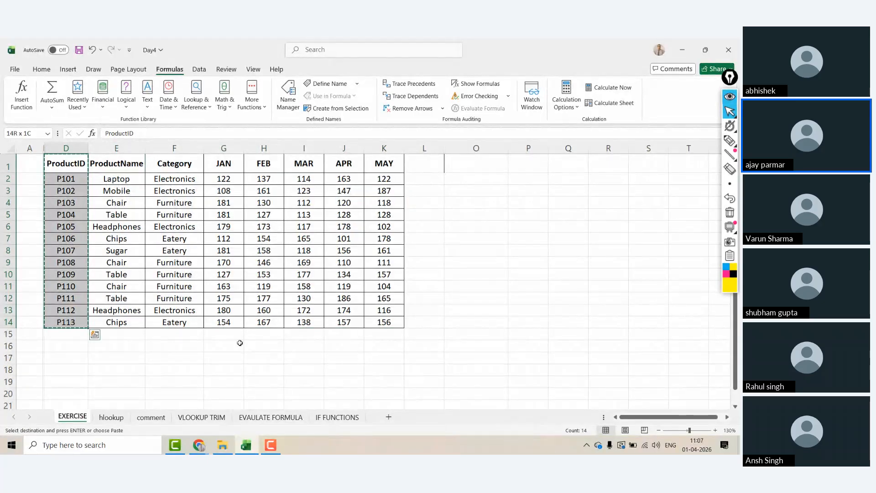
{"action": "left_click", "coordinate": [337, 416]}
{"action": "left_click", "coordinate": [46, 160]}
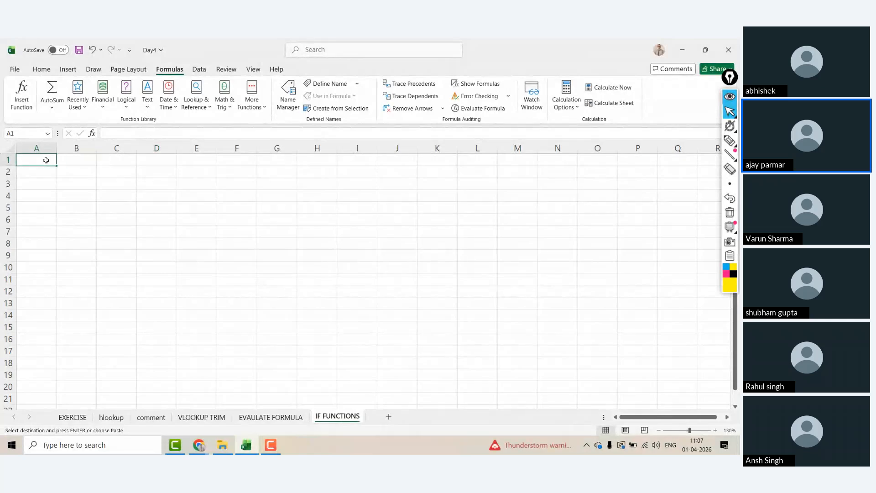
Step: Paste the ProductID list into column A and add a SALES header in B1
{"action": "key", "text": "ctrl+v"}
{"action": "left_click", "coordinate": [79, 163]}
{"action": "type", "text": "SALES"}
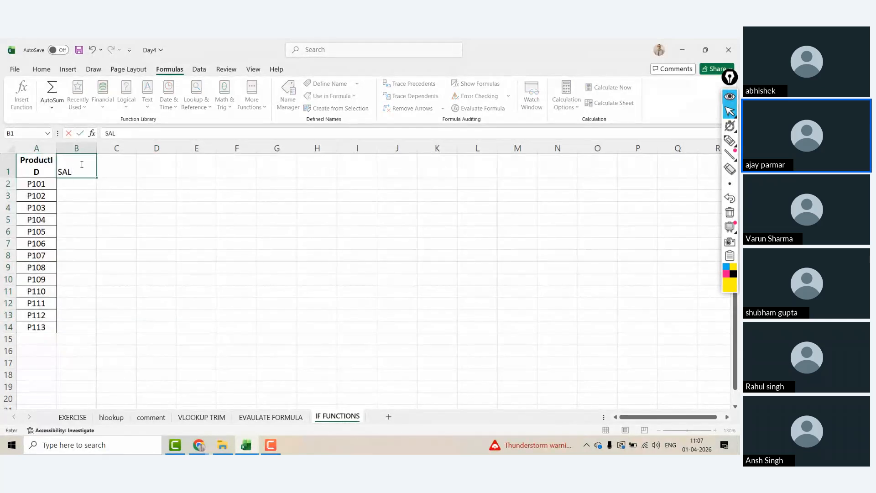
{"action": "key", "text": "Return"}
Step: Fill B2:B14 with =RANDBETWEEN(100,2000) and convert the results to fixed values
{"action": "type", "text": "=RAND"}
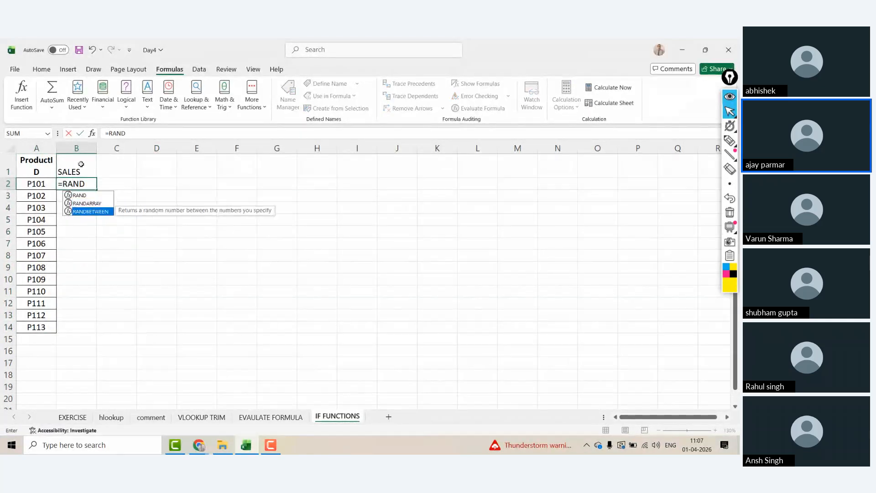
{"action": "type", "text": "BETWEEN(100,2000"}
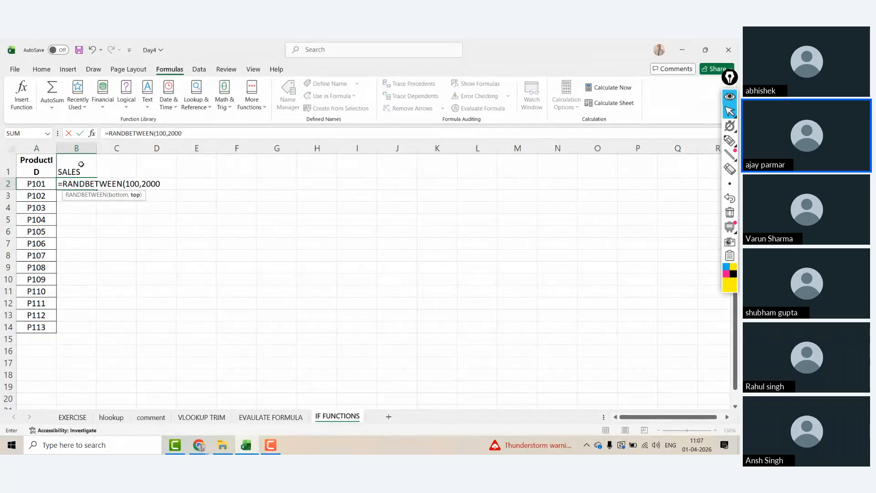
{"action": "key", "text": "ctrl+Return"}
{"action": "double_click", "coordinate": [96, 189]}
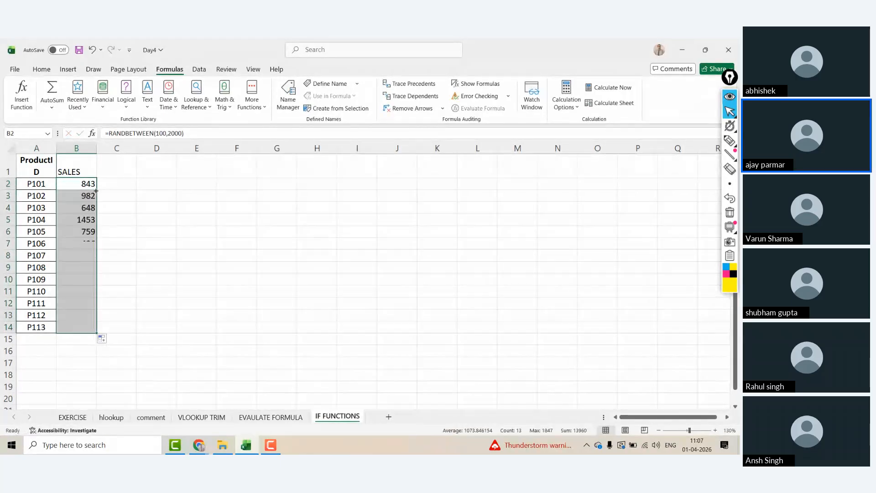
{"action": "key", "text": "ctrl+c"}
{"action": "key", "text": "ctrl+alt+v"}
{"action": "key", "text": "v"}
{"action": "key", "text": "Return"}
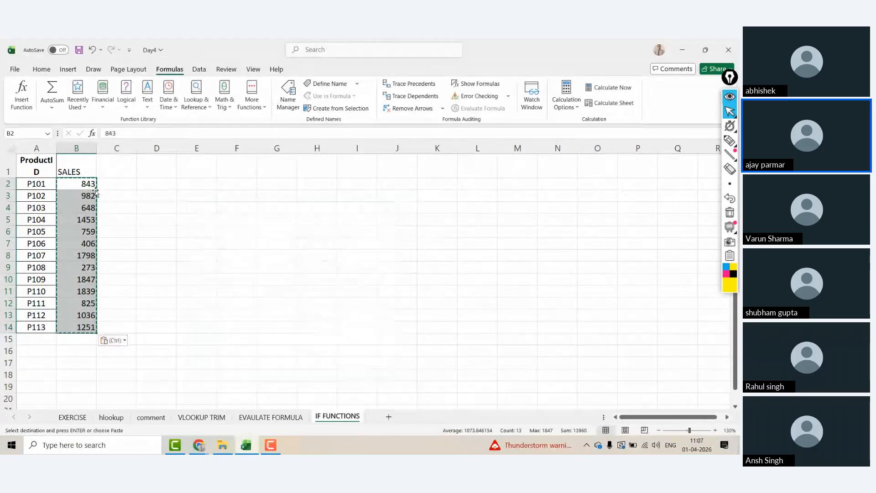
Step: Widen column A to fit the ProductIDs and add a STATUS header in C1
{"action": "mouse_move", "coordinate": [50, 149]}
{"action": "left_mouse_down"}
{"action": "mouse_move", "coordinate": [105, 148]}
{"action": "mouse_move", "coordinate": [60, 150]}
{"action": "left_mouse_up"}
{"action": "left_click", "coordinate": [124, 170]}
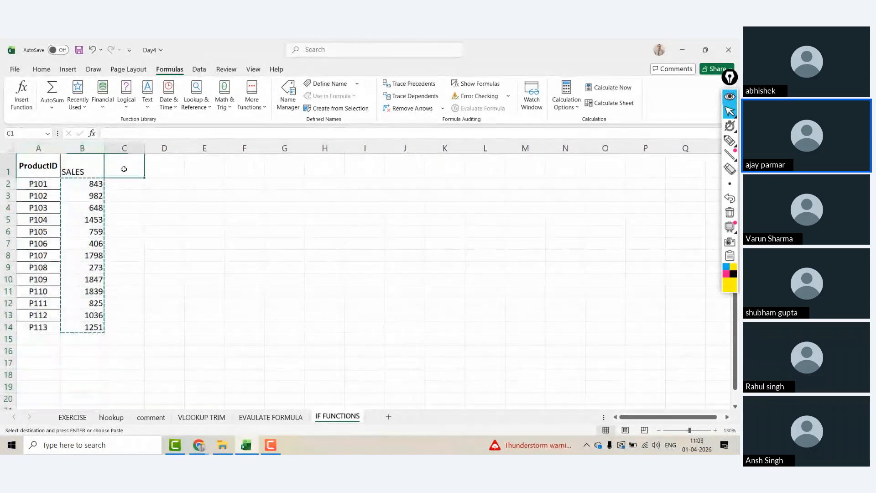
{"action": "type", "text": "STATUS"}
{"action": "key", "text": "Return"}
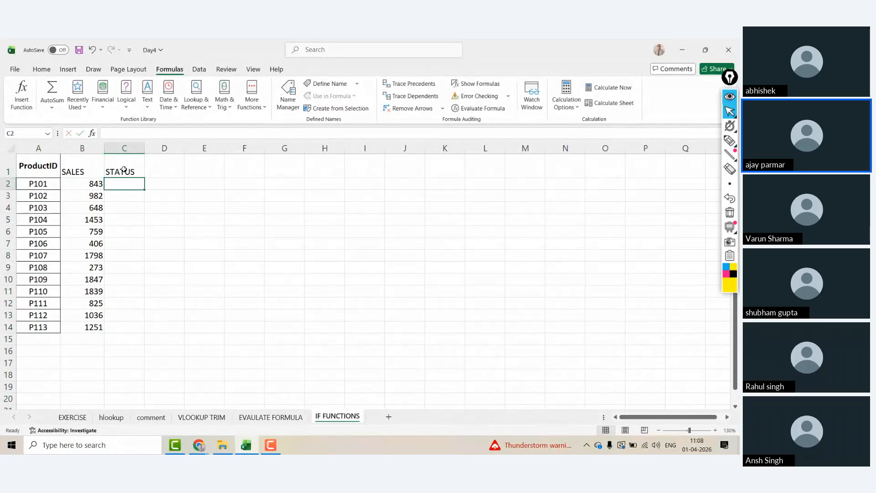
{"action": "key", "text": "Up"}
{"action": "key", "text": "Right"}
{"action": "key", "text": "Right"}
{"action": "key", "text": "Right"}
{"action": "key", "text": "Right"}
{"action": "key", "text": "Right"}
{"action": "key", "text": "Right"}
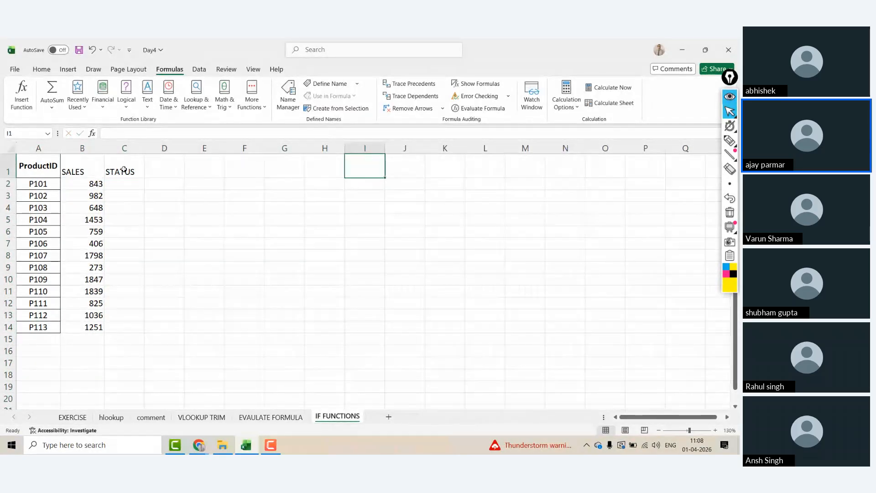
Step: Write the rule 'SALE>800 - EXCELLENT OTHERWISE AV' in cell I1
{"action": "type", "text": "SALE>800 - E"}
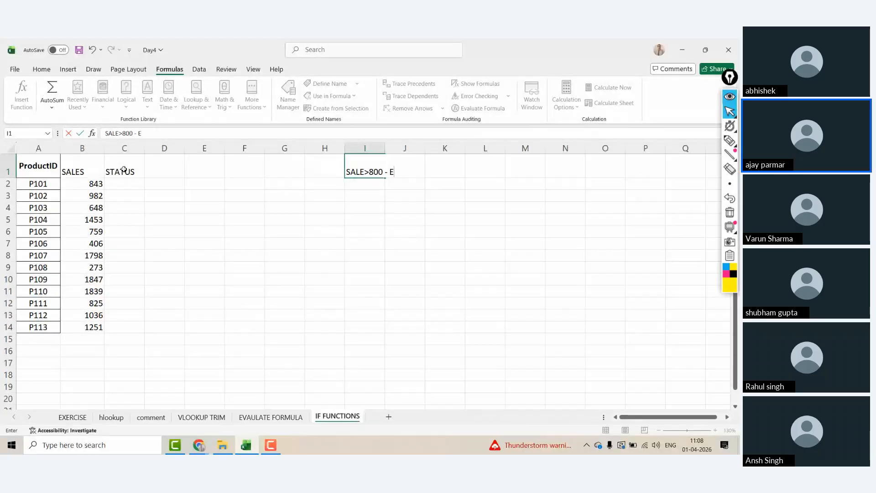
{"action": "type", "text": "XCELLENT OTHERE"}
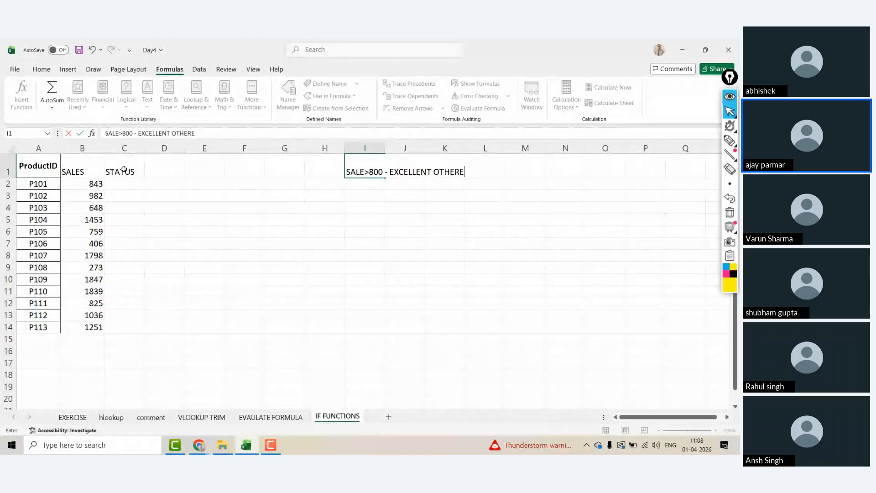
{"action": "key", "text": "BackSpace"}
{"action": "type", "text": "WISE AVG"}
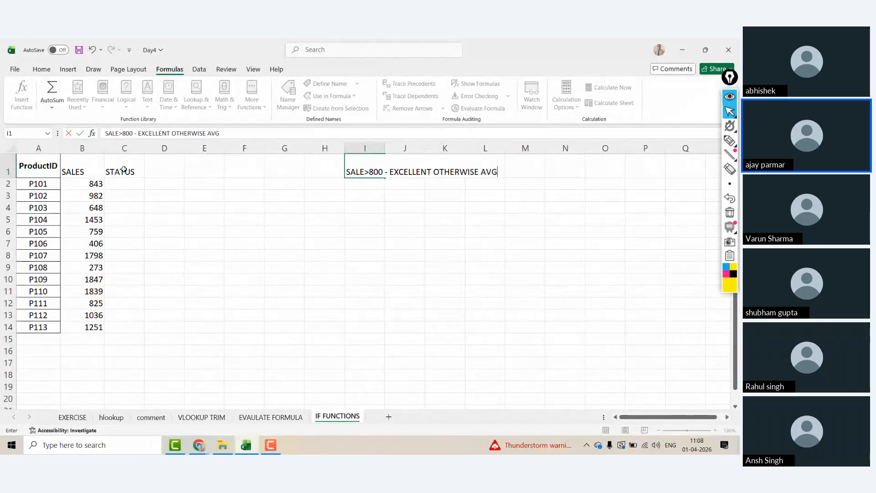
{"action": "key", "text": "Return"}
{"action": "key", "text": "Left"}
{"action": "key", "text": "Left"}
{"action": "key", "text": "Left"}
{"action": "key", "text": "Left"}
{"action": "key", "text": "Left"}
{"action": "key", "text": "Left"}
{"action": "key", "text": "Left"}
{"action": "key", "text": "ctrl+shift+Down"}
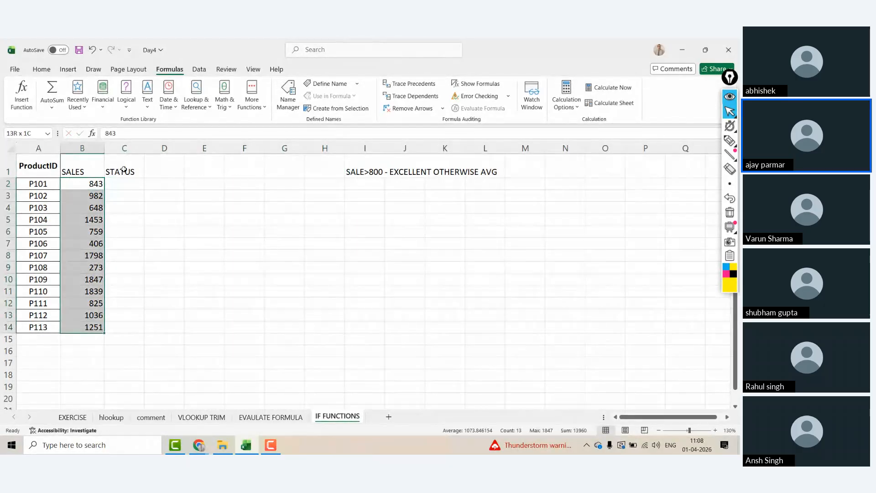
Step: Give table A1:C14 all borders, left-align it, and select the SALES column B1:B14
{"action": "key", "text": "ctrl+Home"}
{"action": "key", "text": "shift+Right"}
{"action": "key", "text": "shift+Right"}
{"action": "key", "text": "ctrl+shift+Down"}
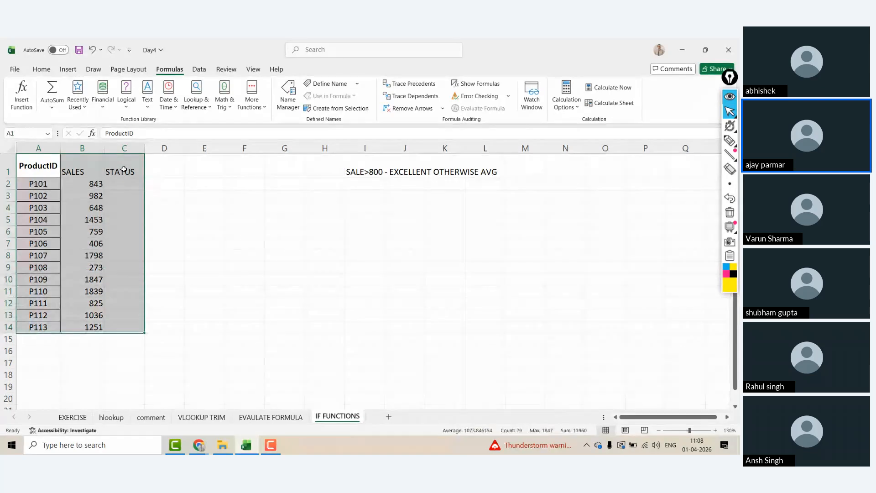
{"action": "left_click", "coordinate": [48, 68]}
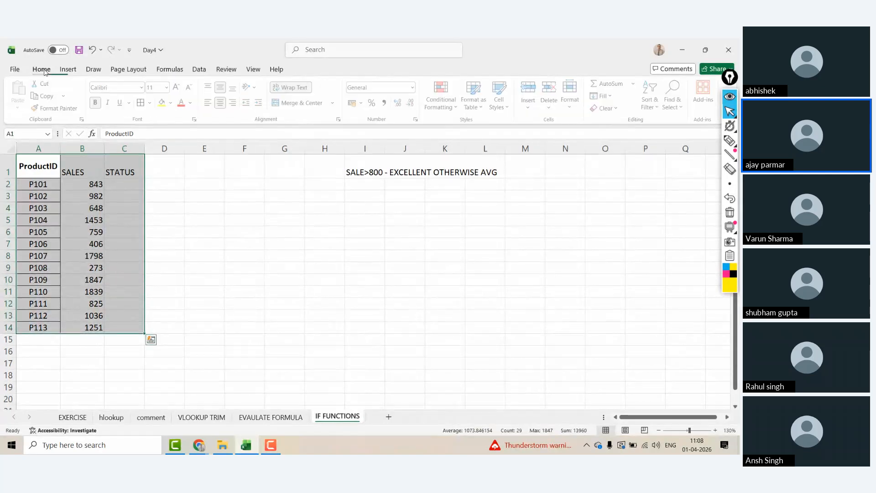
{"action": "left_click", "coordinate": [142, 103]}
{"action": "left_click", "coordinate": [223, 104]}
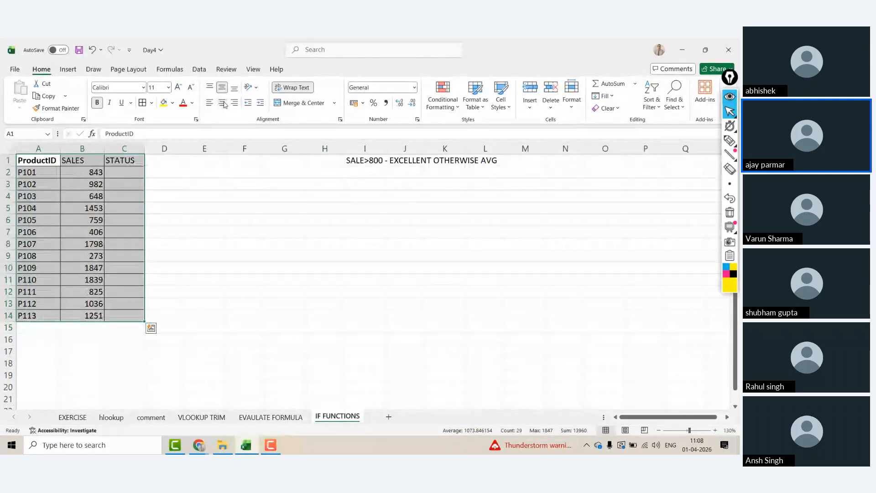
{"action": "key", "text": "Right"}
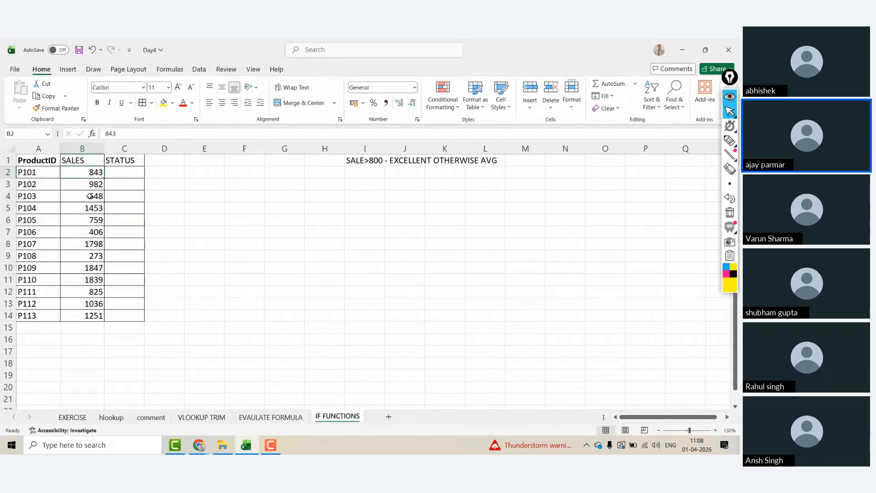
{"action": "key", "text": "ctrl+shift+Down"}
{"action": "left_click", "coordinate": [223, 103]}
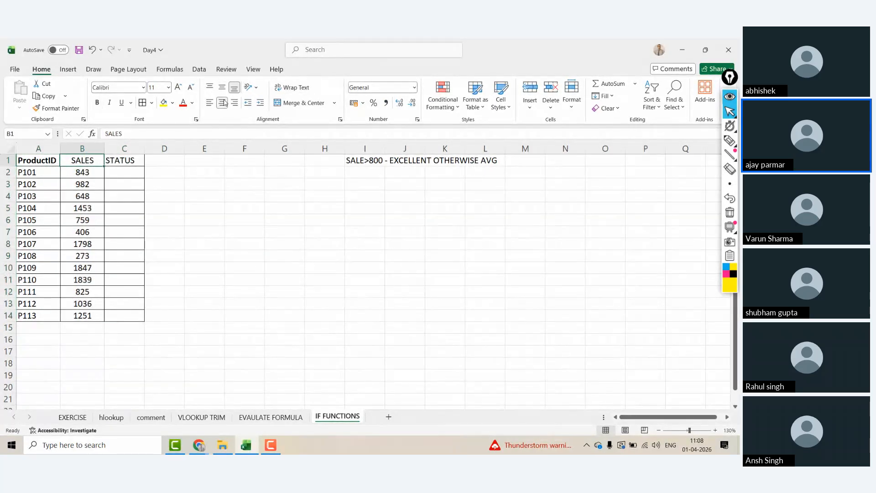
{"action": "key", "text": "Right"}
{"action": "key", "text": "Down"}
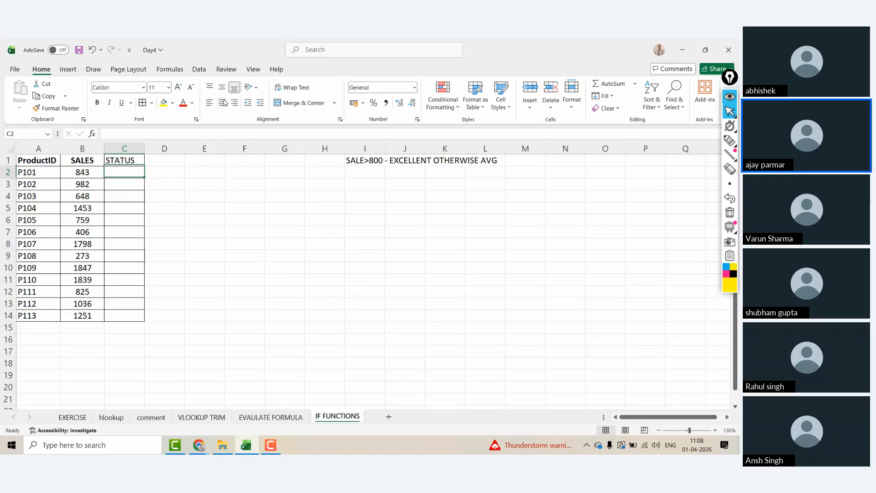
{"action": "key", "text": "ctrl+a"}
{"action": "left_click", "coordinate": [63, 172]}
{"action": "key", "text": "ctrl+shift+Down"}
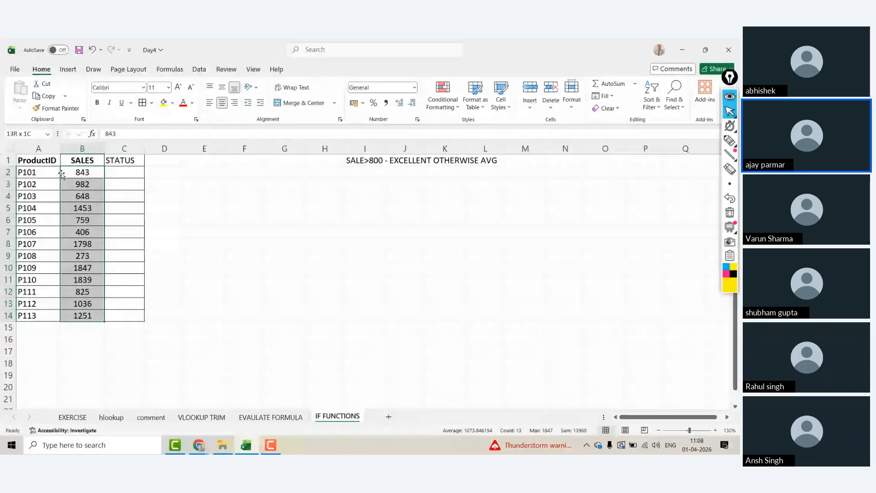
{"action": "left_click", "coordinate": [61, 174]}
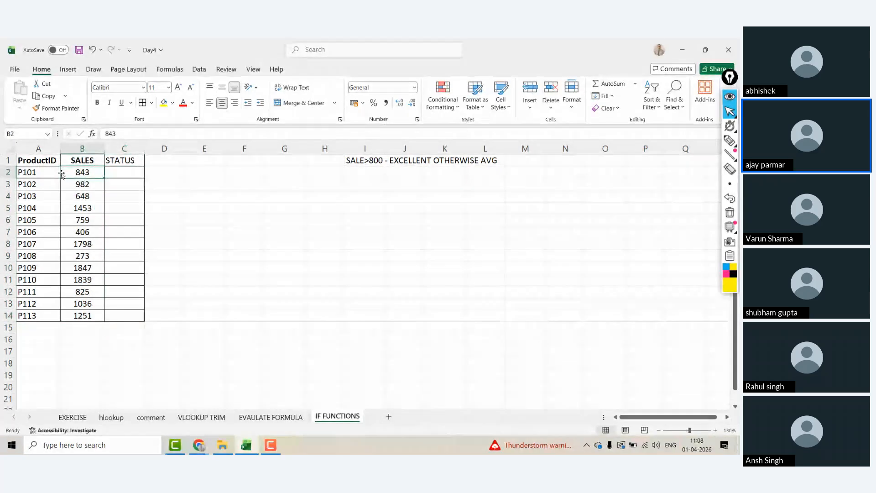
{"action": "key", "text": "Right"}
{"action": "key", "text": "Left"}
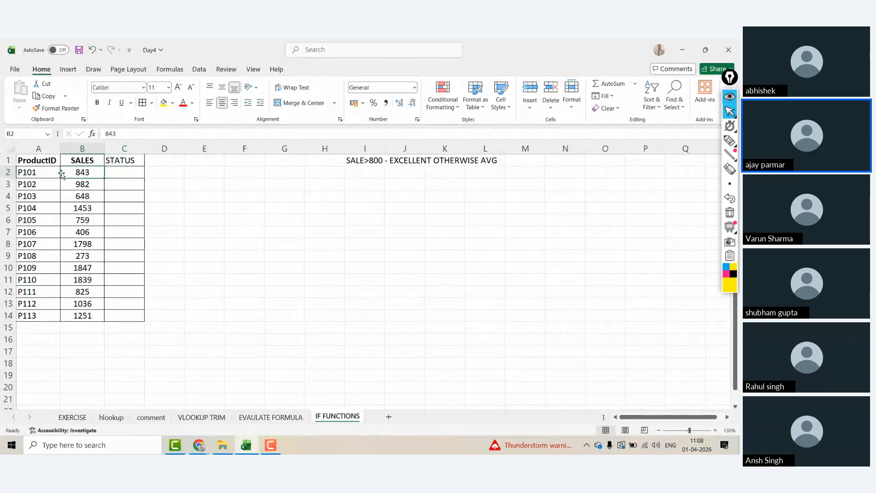
{"action": "key", "text": "Right"}
{"action": "key", "text": "Right"}
{"action": "key", "text": "Right"}
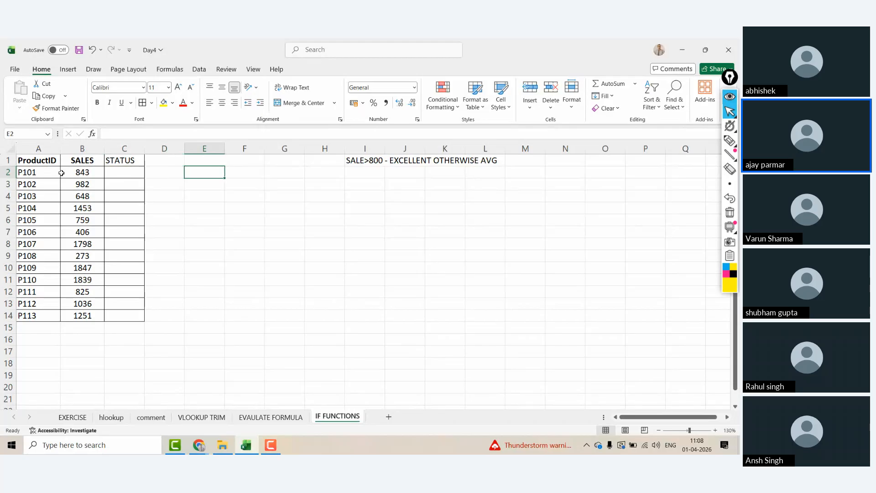
{"action": "key", "text": "Right"}
{"action": "key", "text": "Right"}
{"action": "key", "text": "Right"}
{"action": "key", "text": "Up"}
{"action": "key", "text": "Left"}
{"action": "key", "text": "Left"}
{"action": "key", "text": "Left"}
{"action": "key", "text": "Left"}
{"action": "key", "text": "Left"}
{"action": "key", "text": "Down"}
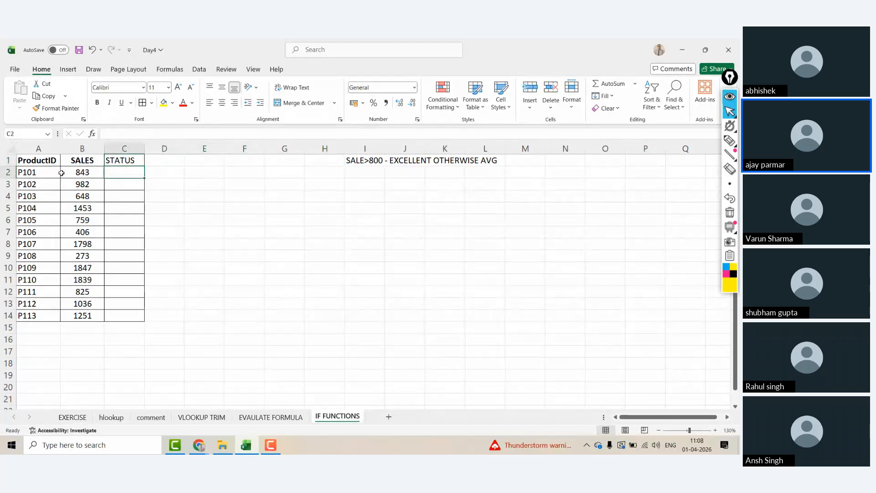
{"action": "key", "text": "Right"}
{"action": "key", "text": "Right"}
{"action": "key", "text": "Right"}
{"action": "key", "text": "Right"}
{"action": "key", "text": "Right"}
{"action": "key", "text": "Right"}
{"action": "key", "text": "Down"}
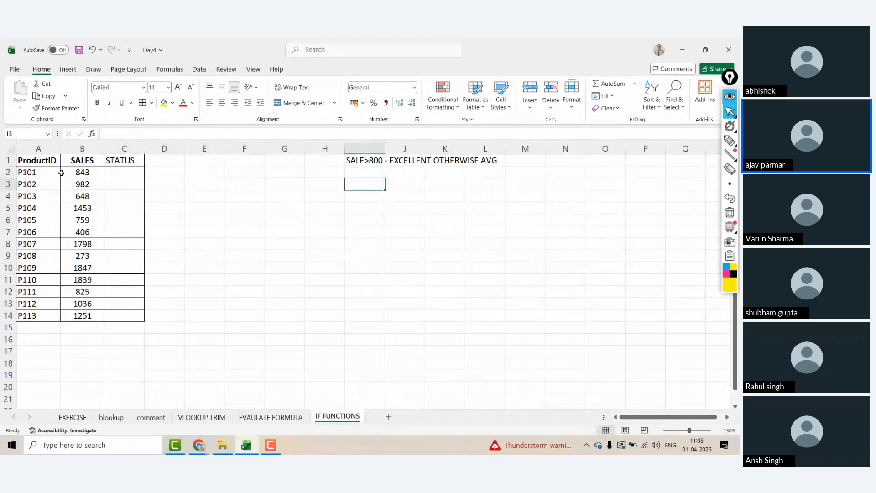
Step: Add the LOGICAL FUNCTIONS note and the SINGLE IF heading in I5
{"action": "type", "text": "LOGIC"}
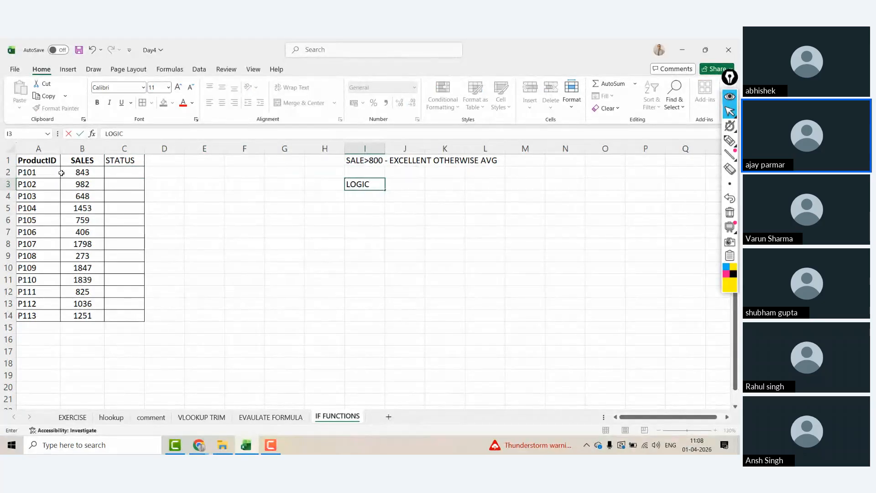
{"action": "type", "text": "AL FUNCTI"}
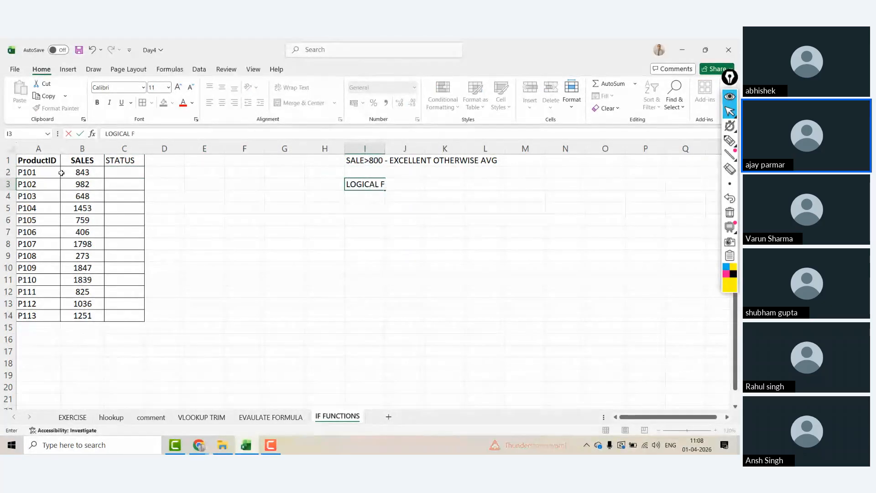
{"action": "key", "text": "Return"}
{"action": "key", "text": "Return"}
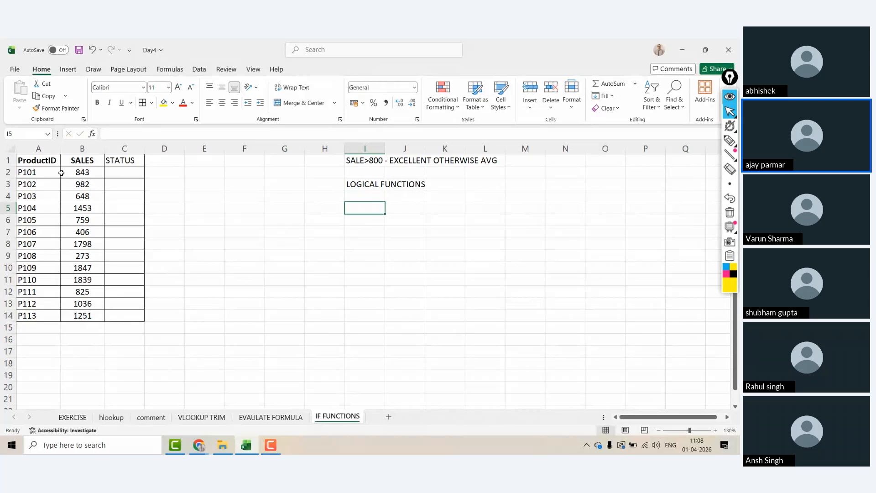
{"action": "type", "text": "SINGLE"}
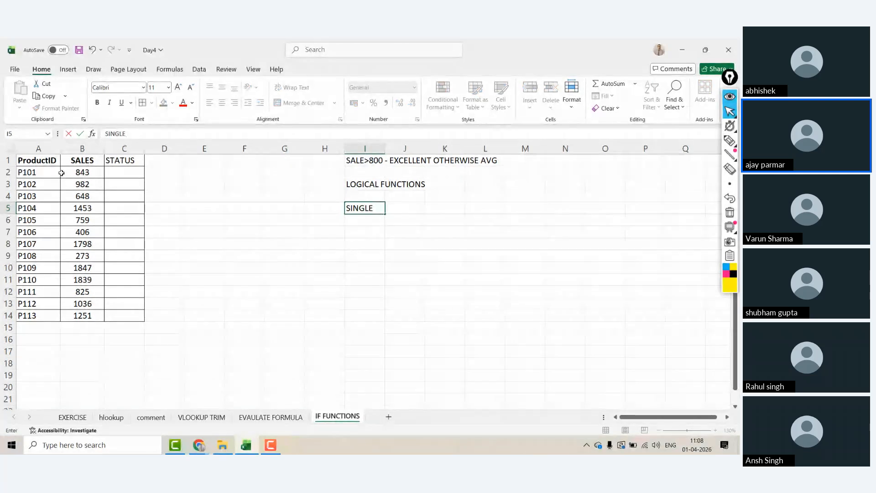
{"action": "type", "text": " IF"}
{"action": "key", "text": "Return"}
{"action": "key", "text": "Up"}
{"action": "key", "text": "Right"}
{"action": "key", "text": "Right"}
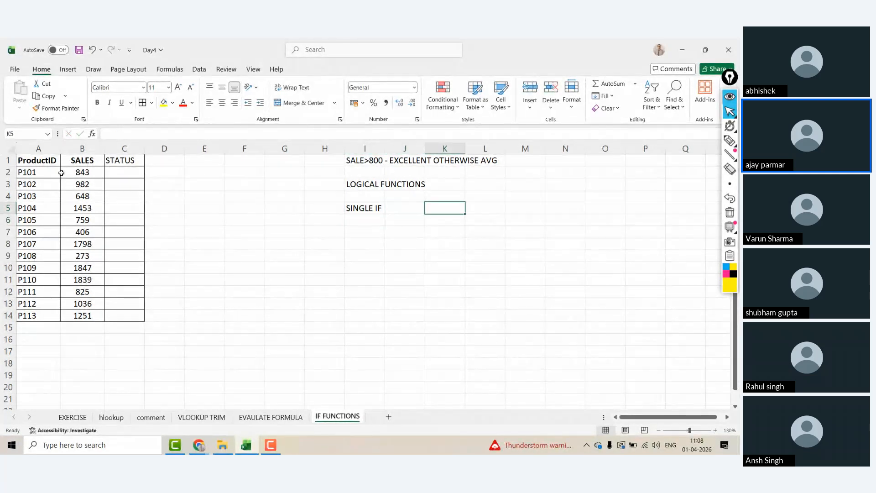
Step: Add the headings IFAND in K5, IFOR in M5 and NESTEDIF in O5
{"action": "type", "text": "IFANA"}
{"action": "key", "text": "BackSpace"}
{"action": "type", "text": "D"}
{"action": "key", "text": "Right"}
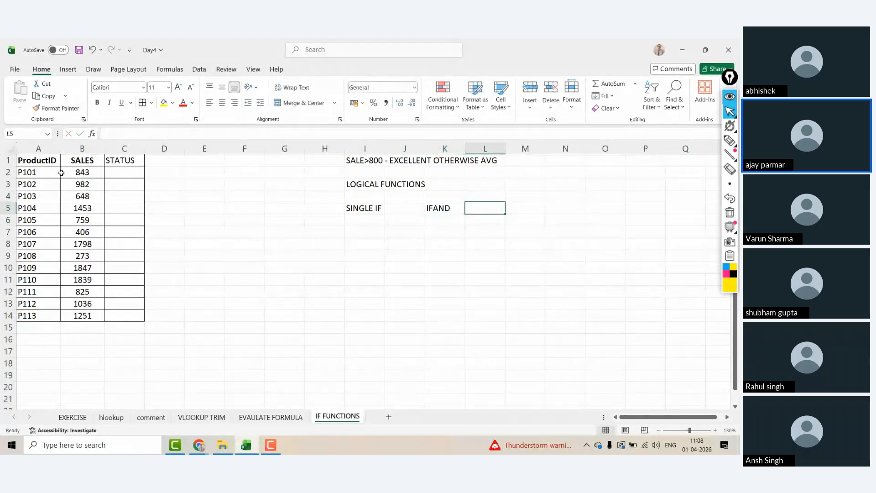
{"action": "key", "text": "Right"}
{"action": "type", "text": "IFOR"}
{"action": "key", "text": "BackSpace"}
{"action": "key", "text": "BackSpace"}
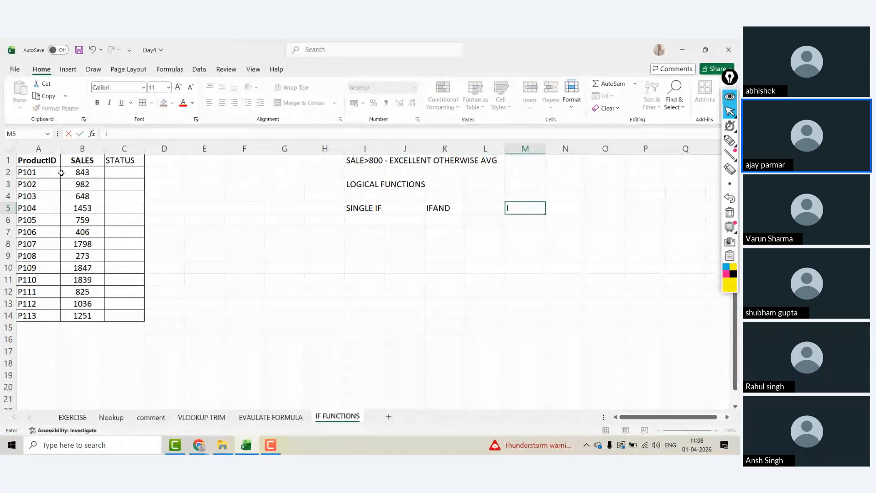
{"action": "type", "text": "FOR"}
{"action": "key", "text": "Right"}
{"action": "key", "text": "Right"}
{"action": "type", "text": "NESTE"}
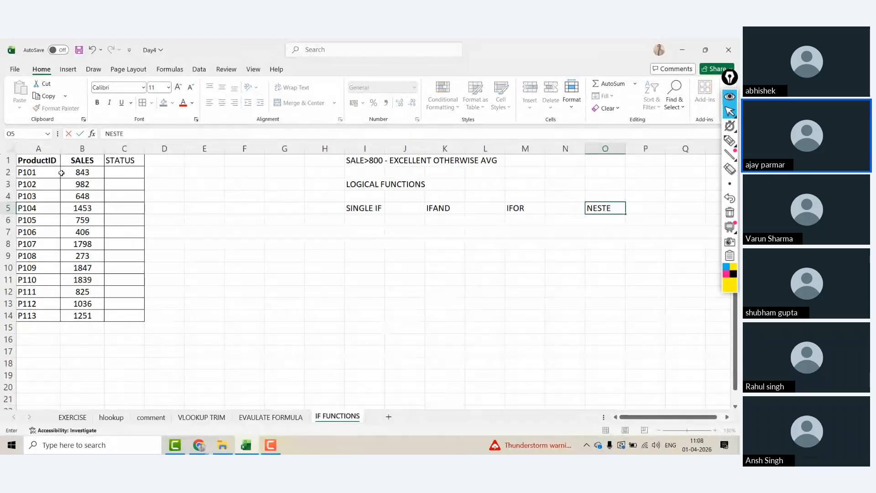
{"action": "key", "text": "Return"}
{"action": "key", "text": "Left"}
{"action": "key", "text": "Left"}
{"action": "key", "text": "Left"}
{"action": "key", "text": "Left"}
{"action": "key", "text": "Left"}
{"action": "key", "text": "Left"}
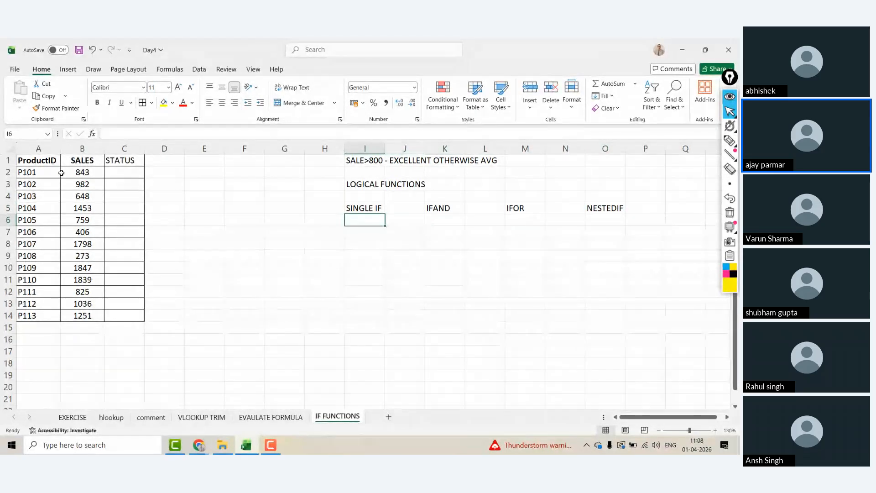
Step: Select the table A1:C14 and centre its contents with Alt+H, A, C
{"action": "left_click", "coordinate": [42, 158]}
{"action": "key", "text": "ctrl+shift+Right"}
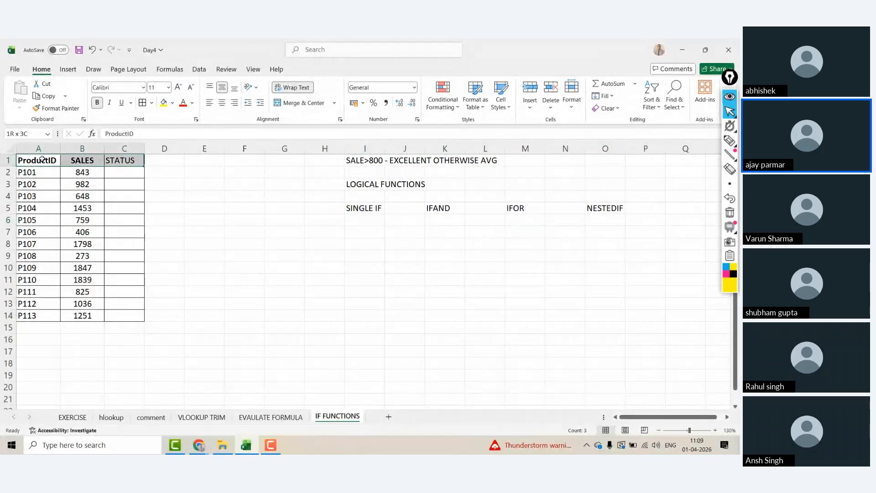
{"action": "key", "text": "ctrl+shift+Down"}
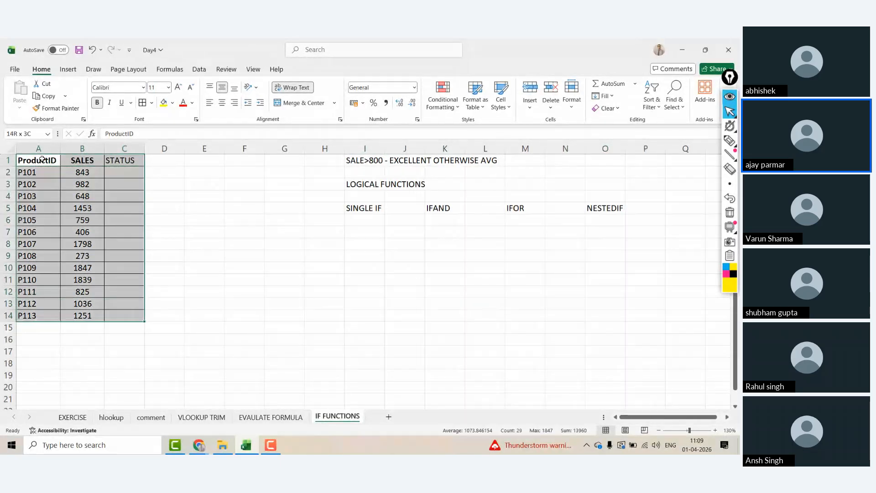
{"action": "key", "text": "alt+h"}
{"action": "key", "text": "a"}
{"action": "key", "text": "c"}
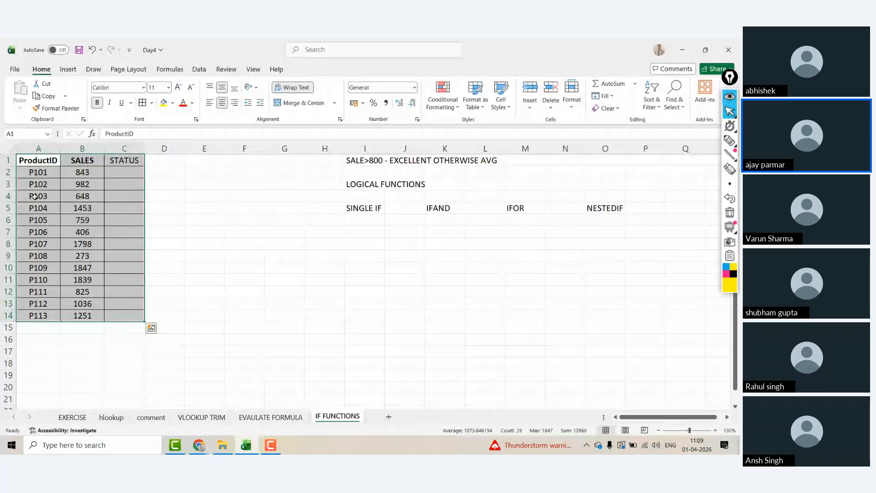
{"action": "left_click", "coordinate": [126, 160]}
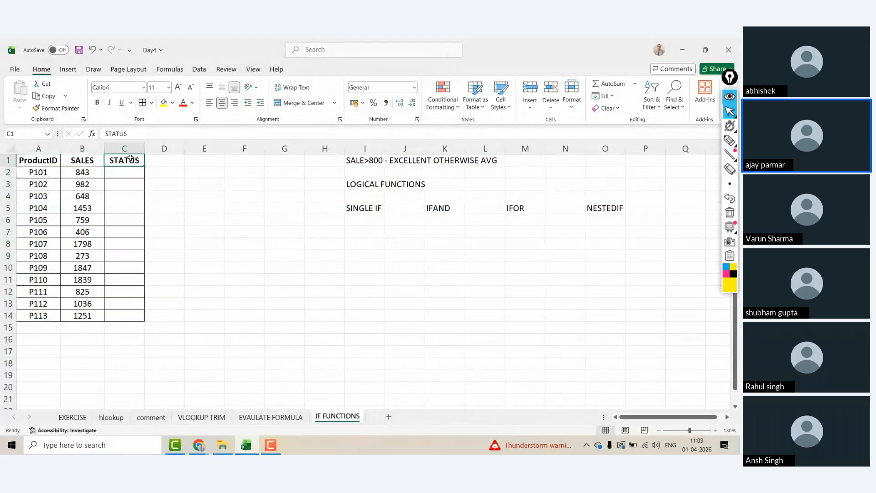
{"action": "left_click", "coordinate": [342, 240]}
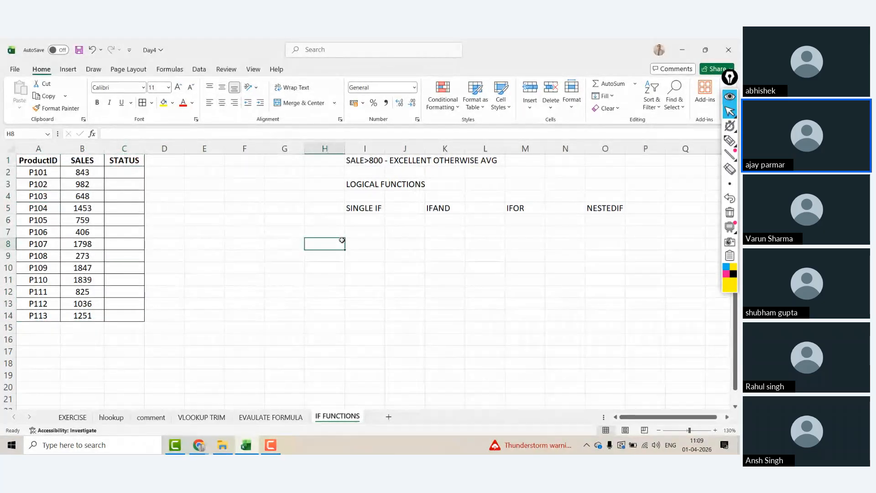
{"action": "left_click", "coordinate": [365, 240]}
{"action": "left_click", "coordinate": [376, 237]}
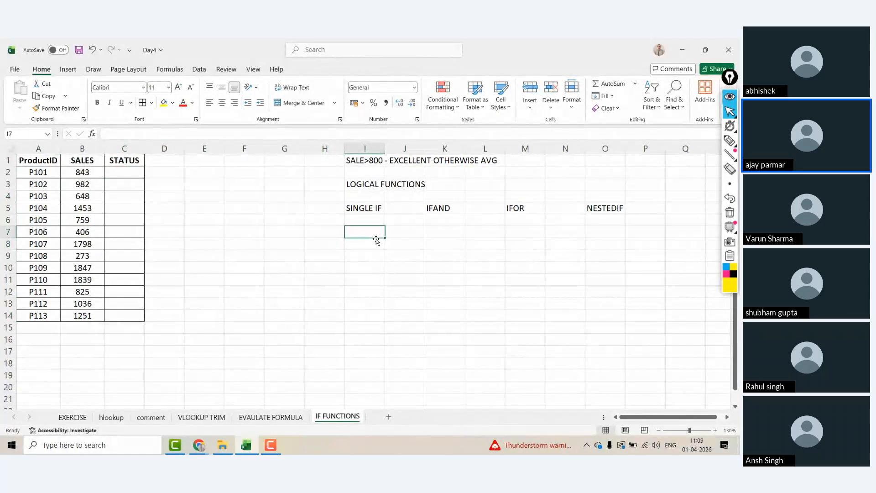
{"action": "type", "text": "=i"}
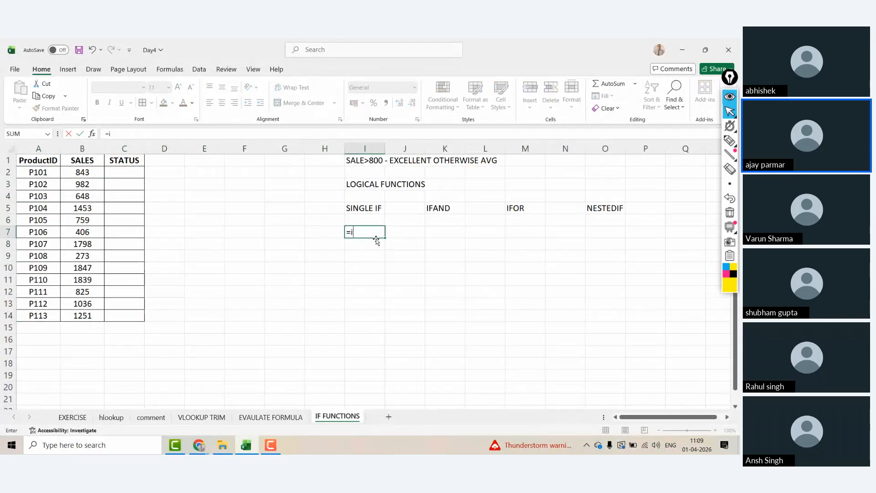
{"action": "type", "text": "f("}
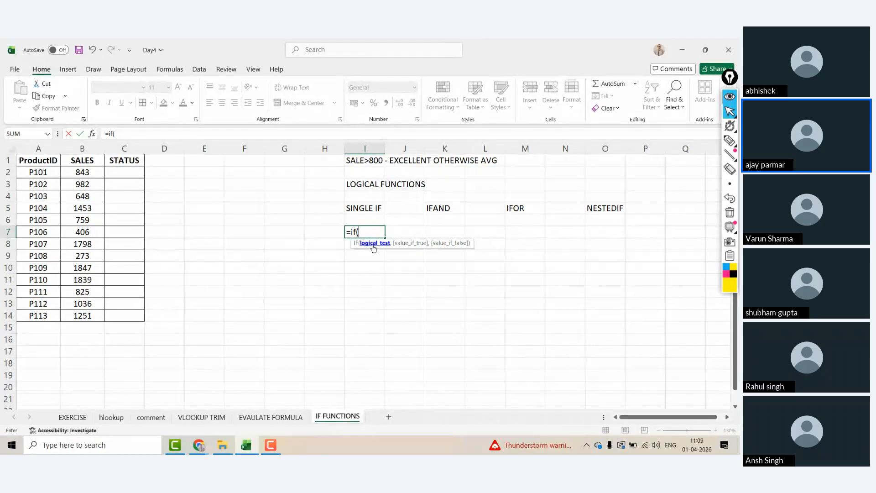
{"action": "type", "text": "3>>4"}
{"action": "key", "text": "BackSpace"}
{"action": "key", "text": "BackSpace"}
{"action": "type", "text": "<"}
{"action": "key", "text": "BackSpace"}
{"action": "key", "text": "BackSpace"}
{"action": "key", "text": "Escape"}
{"action": "key", "text": "Right"}
Step: Type a 'Comparison operators' heading in M9 with > and < listed below it
{"action": "key", "text": "Down"}
{"action": "key", "text": "Down"}
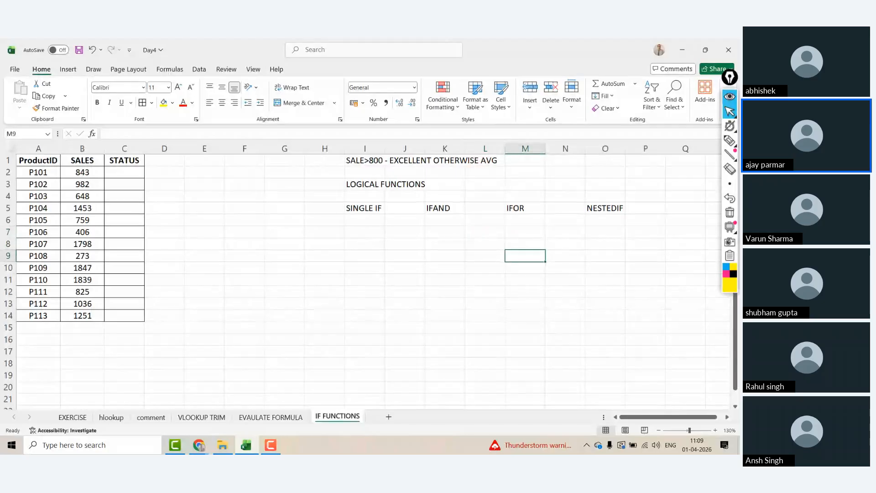
{"action": "type", "text": "cO"}
{"action": "type", "text": "omp"}
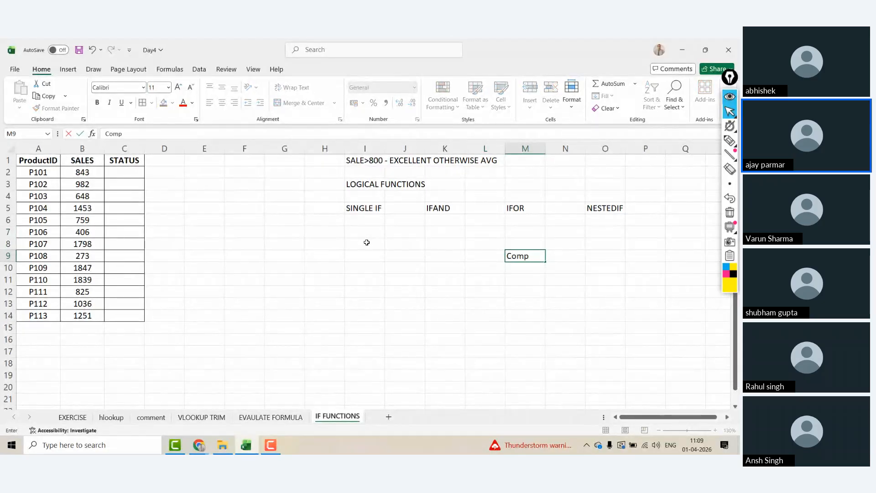
{"action": "type", "text": "arison operators"}
{"action": "key", "text": "Return"}
{"action": "type", "text": ">"}
{"action": "key", "text": "Return"}
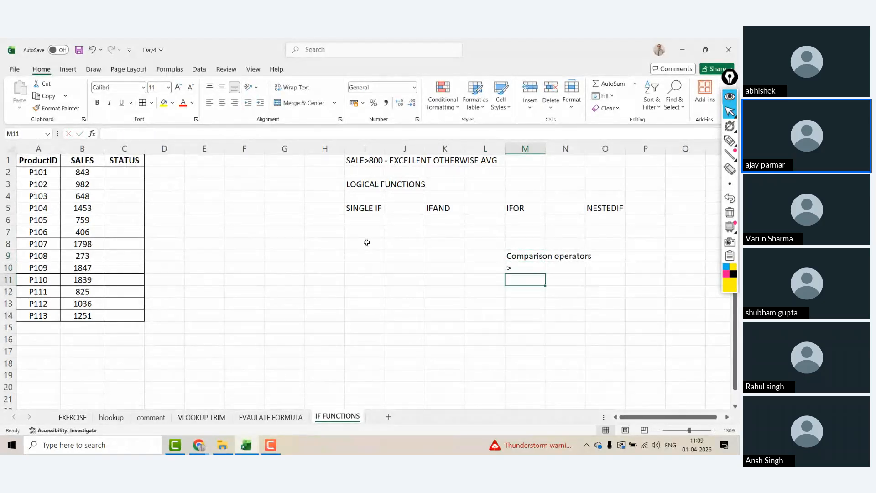
{"action": "type", "text": "<"}
{"action": "key", "text": "Return"}
Step: Continue the operator list with <=, >= and <>
{"action": "type", "text": "<="}
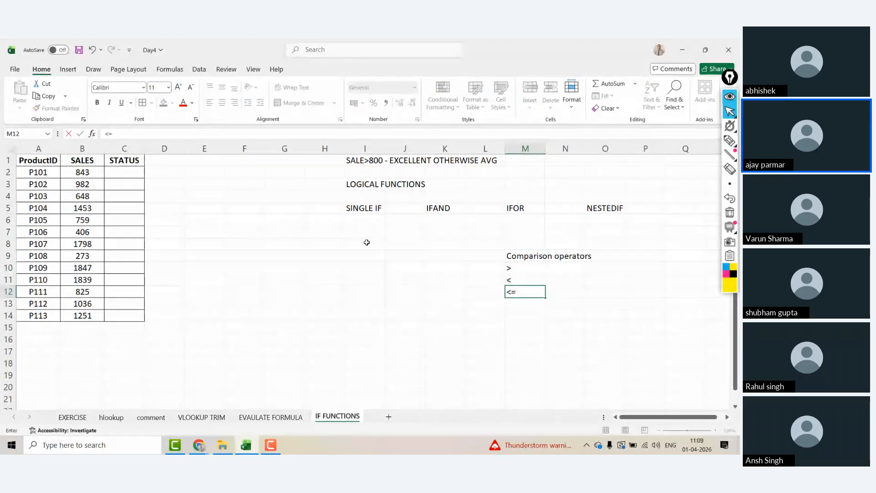
{"action": "key", "text": "Return"}
{"action": "type", "text": ">="}
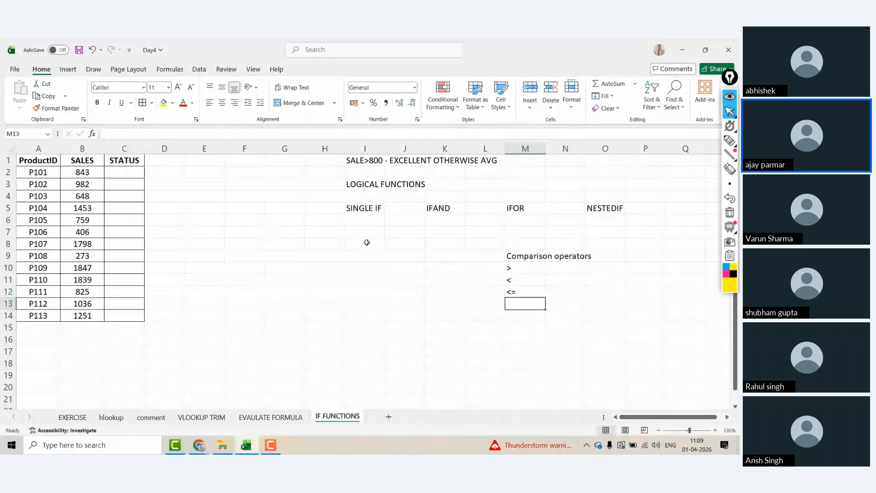
{"action": "key", "text": "Return"}
{"action": "type", "text": "<>"}
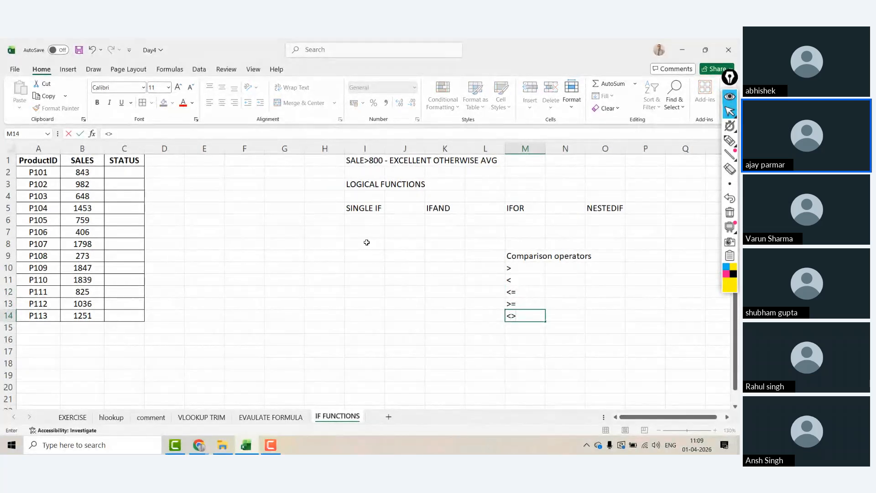
{"action": "key", "text": "Return"}
Step: Finish the operator list with = in M15
{"action": "key", "text": "Up"}
{"action": "key", "text": "Up"}
{"action": "key", "text": "Up"}
{"action": "key", "text": "Down"}
{"action": "key", "text": "Down"}
{"action": "key", "text": "Up"}
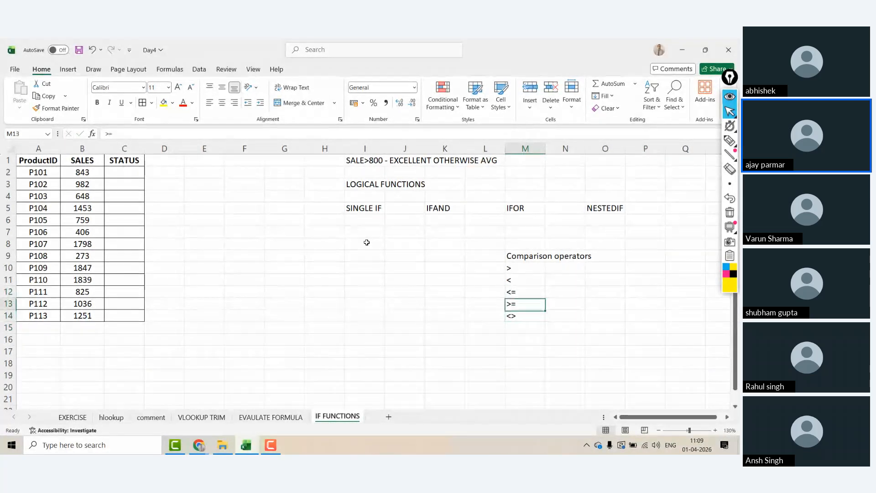
{"action": "key", "text": "Down"}
{"action": "key", "text": "Down"}
{"action": "type", "text": "="}
{"action": "key", "text": "Return"}
{"action": "key", "text": "Up"}
{"action": "key", "text": "Right"}
{"action": "key", "text": "Up"}
{"action": "key", "text": "Left"}
{"action": "key", "text": "Up"}
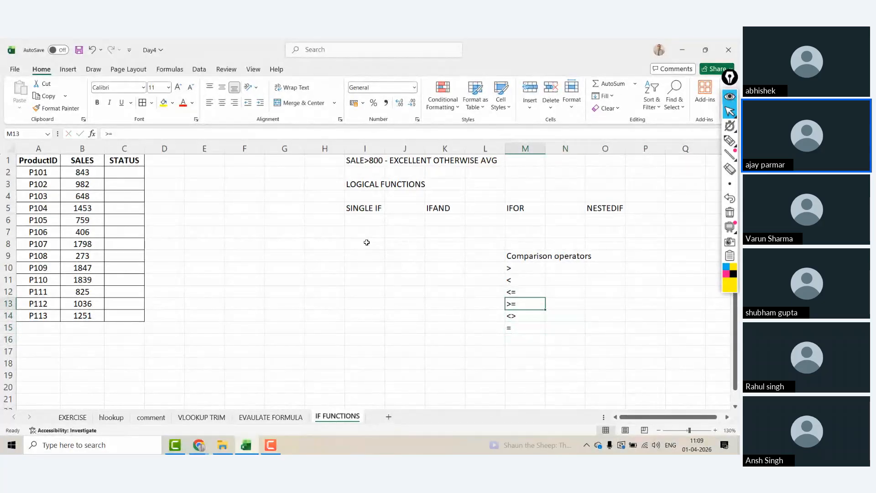
{"action": "left_click", "coordinate": [352, 230]}
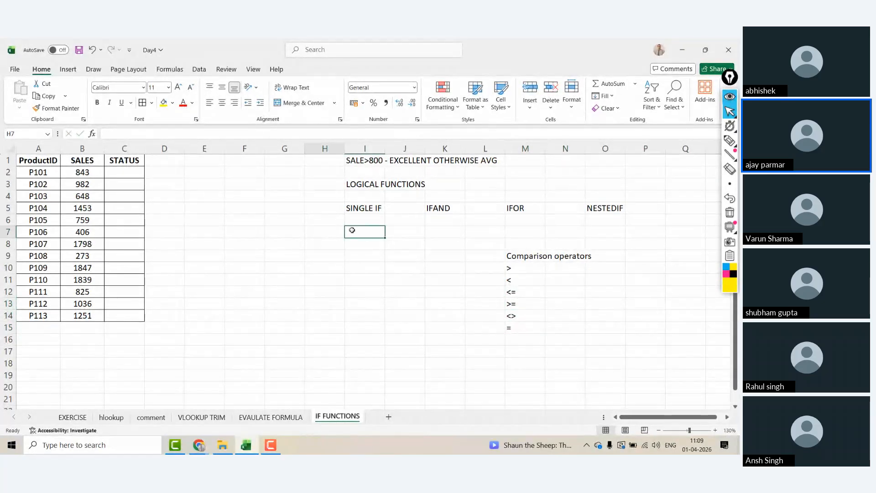
Step: Begin the IF formula in H7 so it reads =if(,
{"action": "type", "text": "=if("}
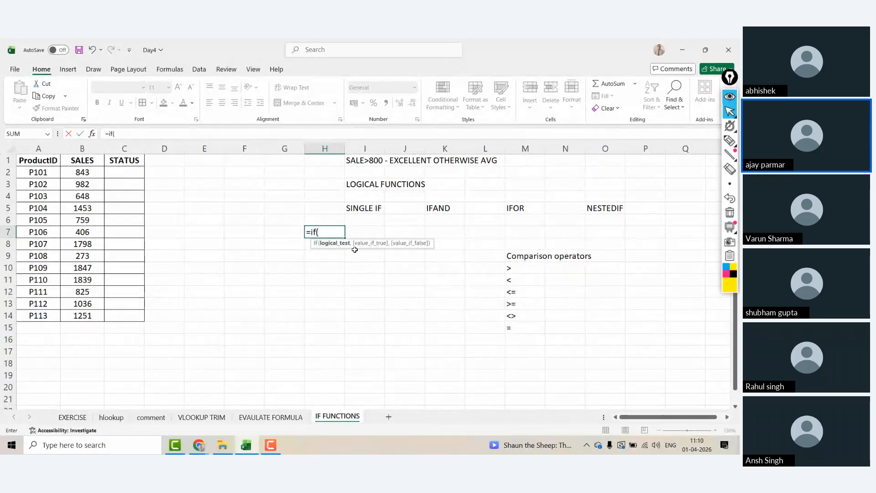
{"action": "type", "text": ",,"}
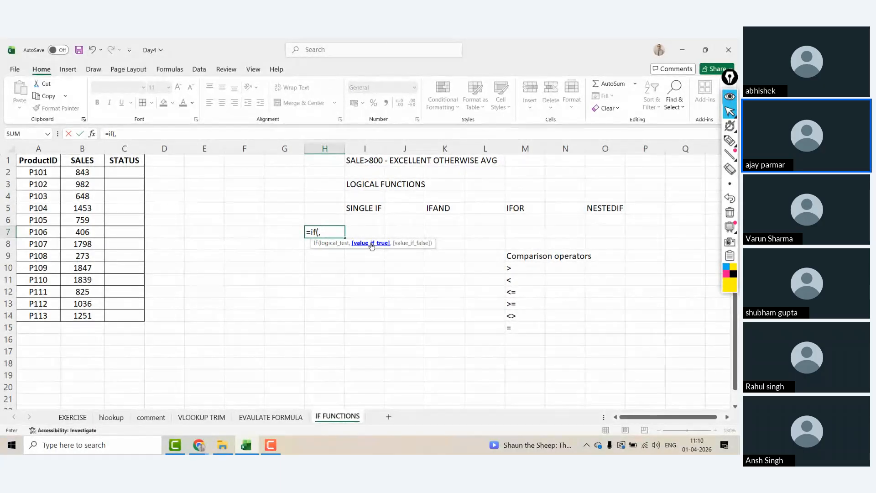
Step: Extend the partial IF formula in H7 to =if(,, to show its three arguments
{"action": "type", "text": ","}
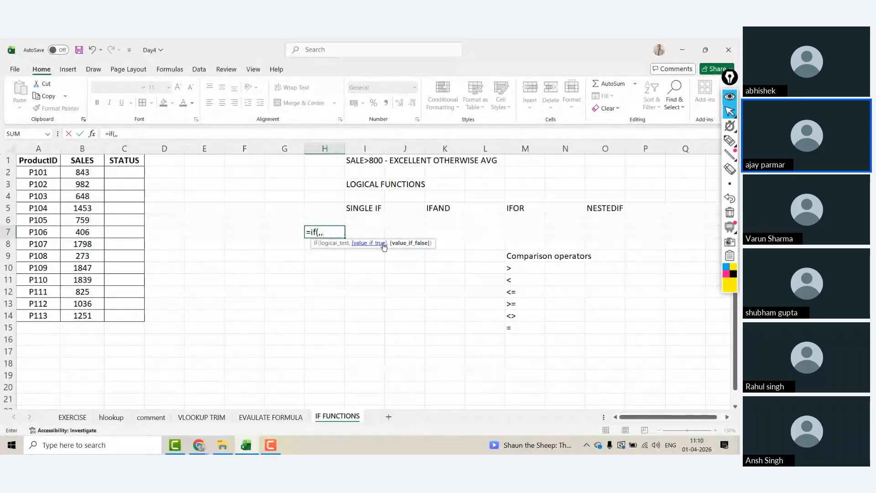
Step: Discard the unfinished H7 formula and note 'give logic' in I7 and '(using operators)' in J7
{"action": "key", "text": "Escape"}
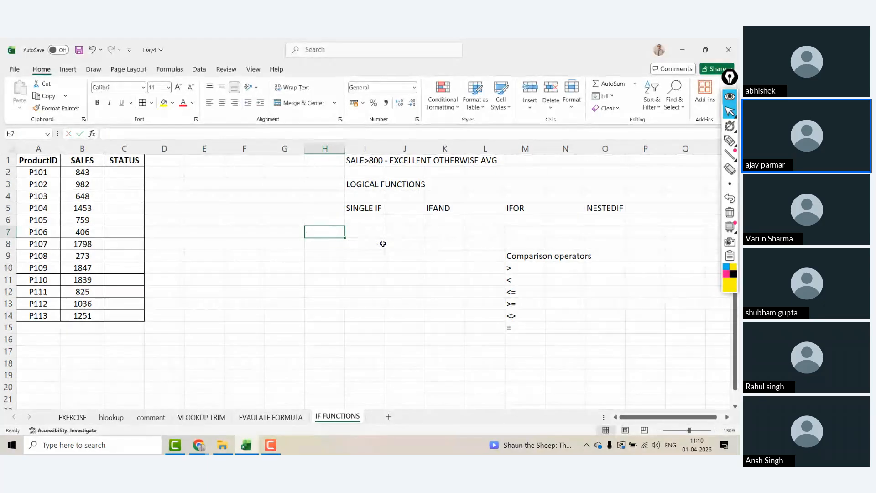
{"action": "key", "text": "Right"}
{"action": "type", "text": "t"}
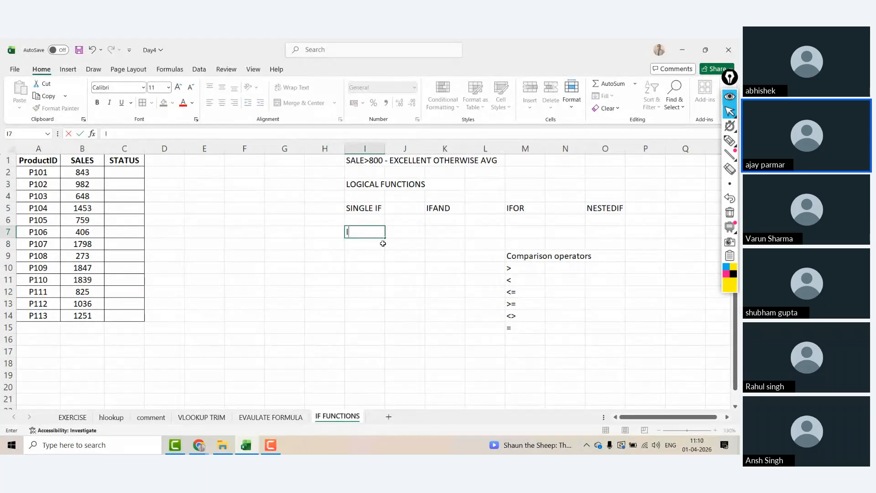
{"action": "key", "text": "BackSpace"}
{"action": "type", "text": "t"}
{"action": "key", "text": "BackSpace"}
{"action": "type", "text": "logic"}
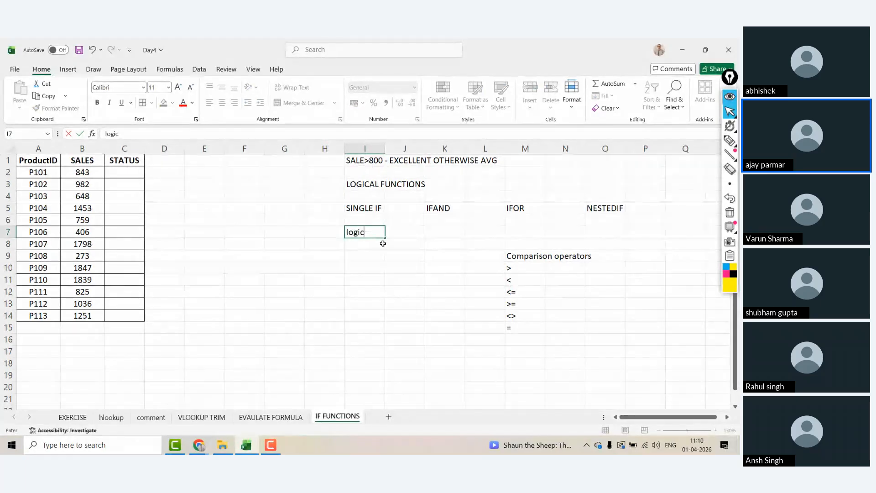
{"action": "key", "text": "BackSpace"}
{"action": "key", "text": "BackSpace"}
{"action": "key", "text": "BackSpace"}
{"action": "key", "text": "BackSpace"}
{"action": "type", "text": "give "}
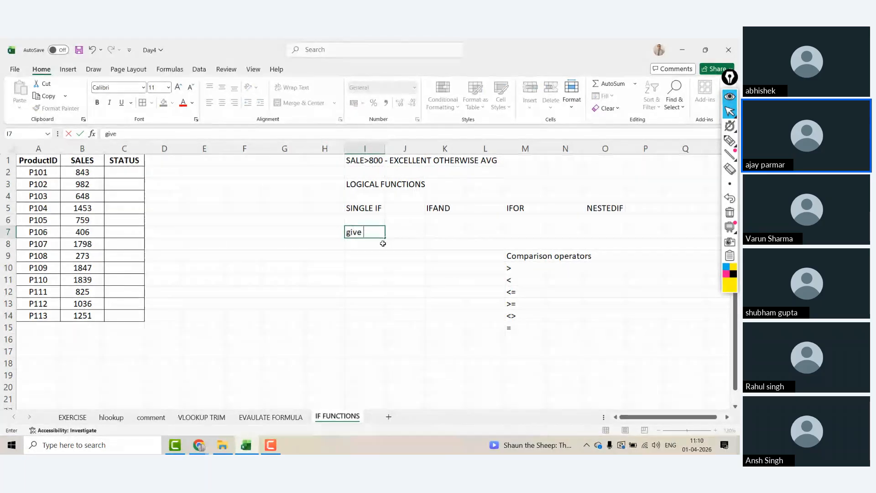
{"action": "type", "text": "logic"}
{"action": "key", "text": "Tab"}
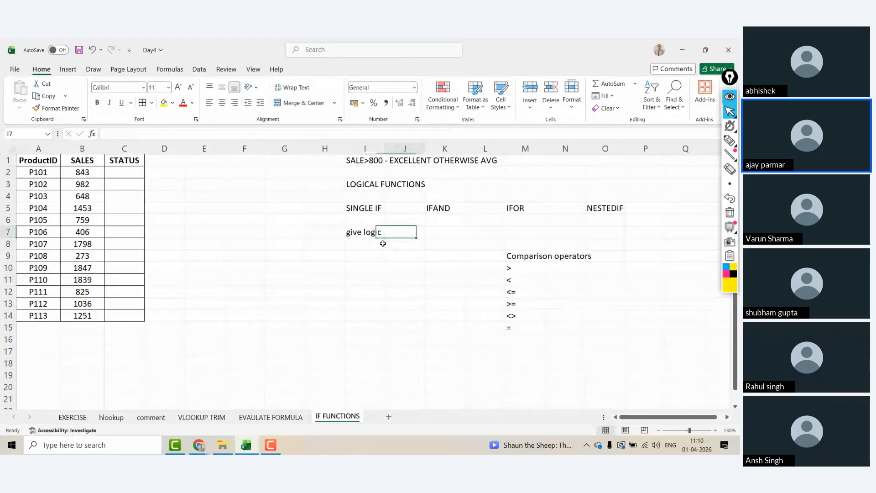
{"action": "type", "text": "(using "}
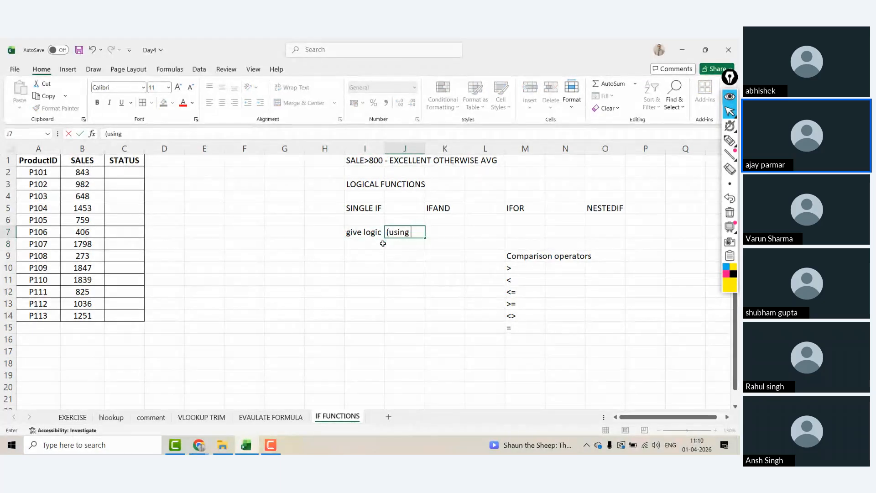
{"action": "type", "text": "operators)"}
{"action": "key", "text": "Return"}
Step: Enter =4>5 in H9 to show FALSE, and clear the stray 4 from H10
{"action": "key", "text": "Left"}
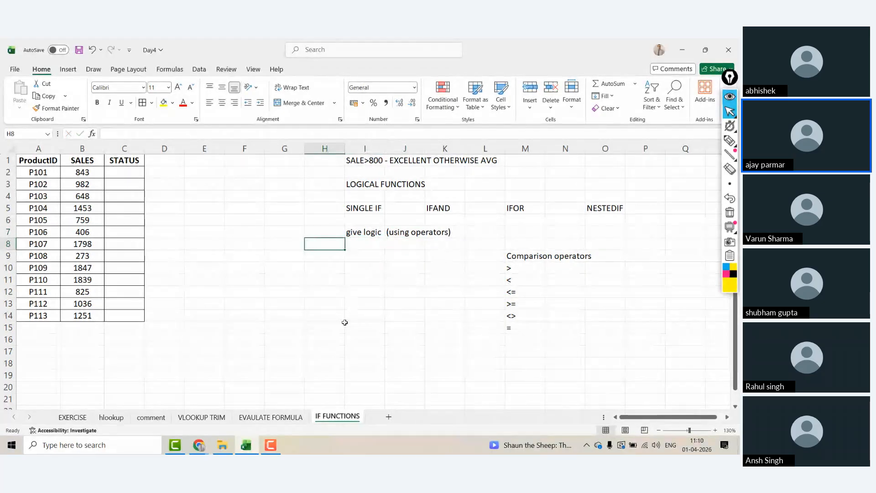
{"action": "left_click", "coordinate": [320, 266]}
{"action": "key", "text": "Up"}
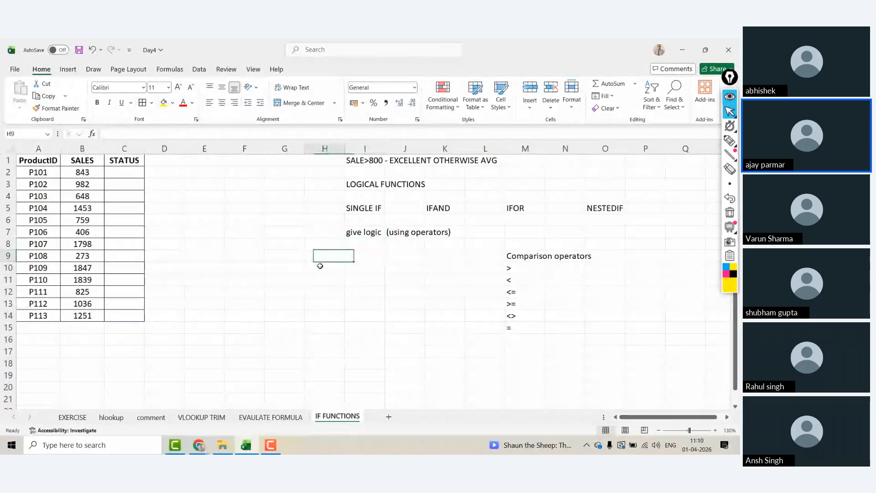
{"action": "type", "text": "=4>5"}
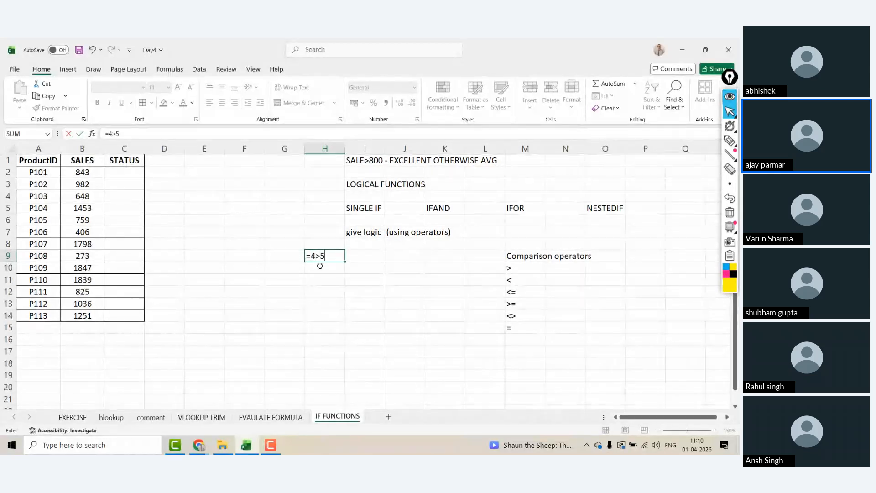
{"action": "key", "text": "Return"}
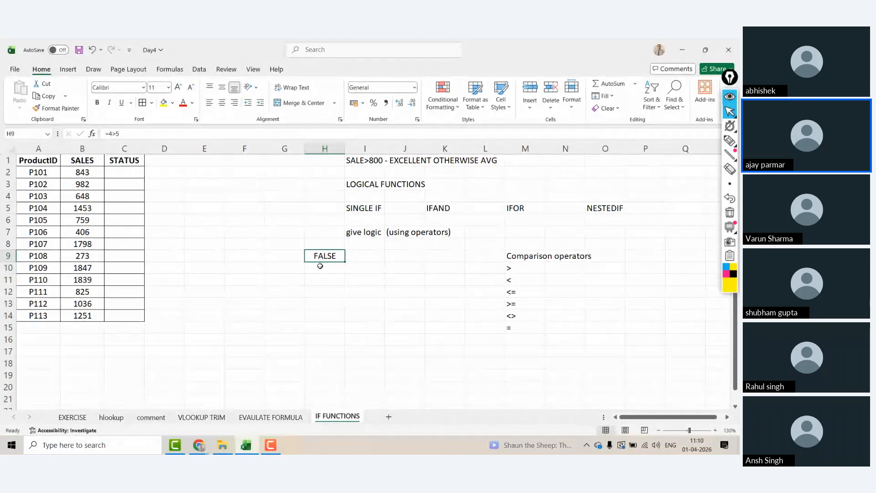
{"action": "type", "text": "=4"}
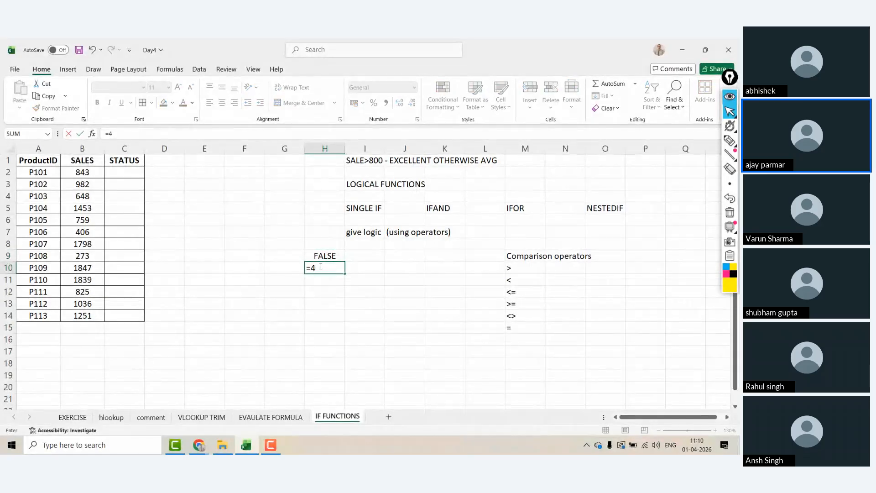
{"action": "key", "text": "Return"}
{"action": "left_click", "coordinate": [320, 266]}
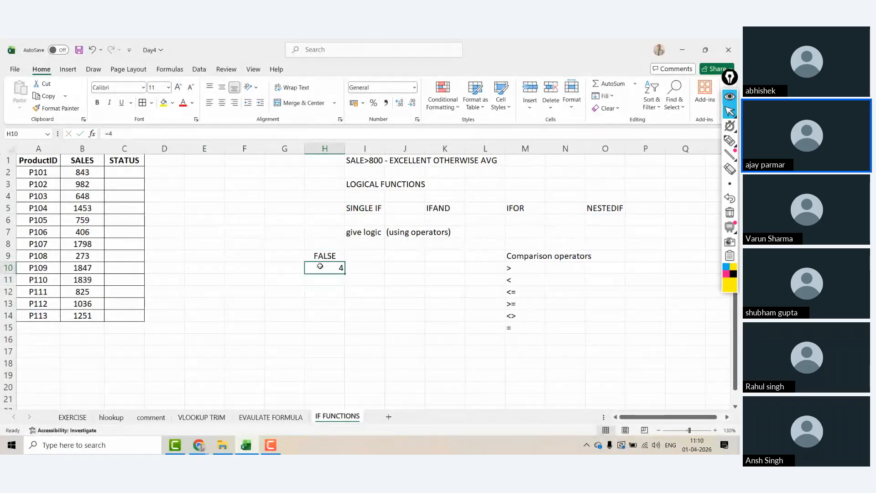
{"action": "key", "text": "Delete"}
{"action": "key", "text": "Up"}
{"action": "key", "text": "Up"}
{"action": "key", "text": "Up"}
{"action": "key", "text": "Right"}
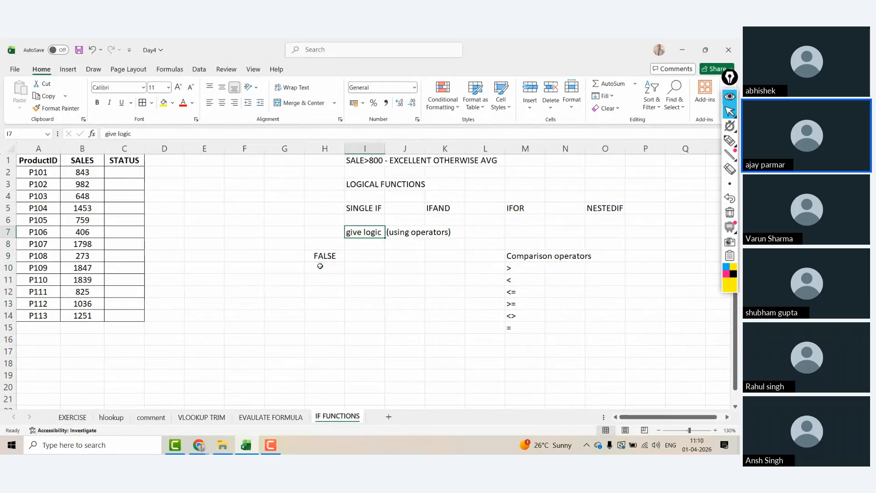
Step: Select the comparison operators in M10:M15 and apply All Borders
{"action": "left_click", "coordinate": [517, 266]}
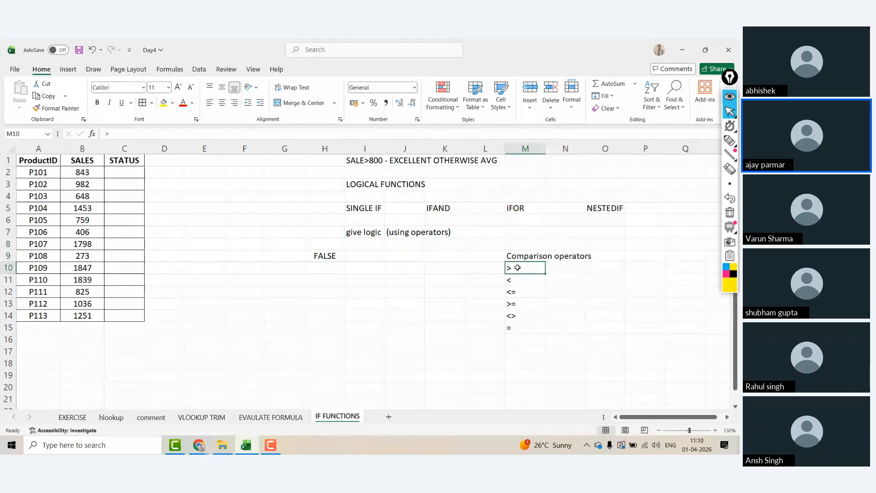
{"action": "key", "text": "ctrl+shift+Down"}
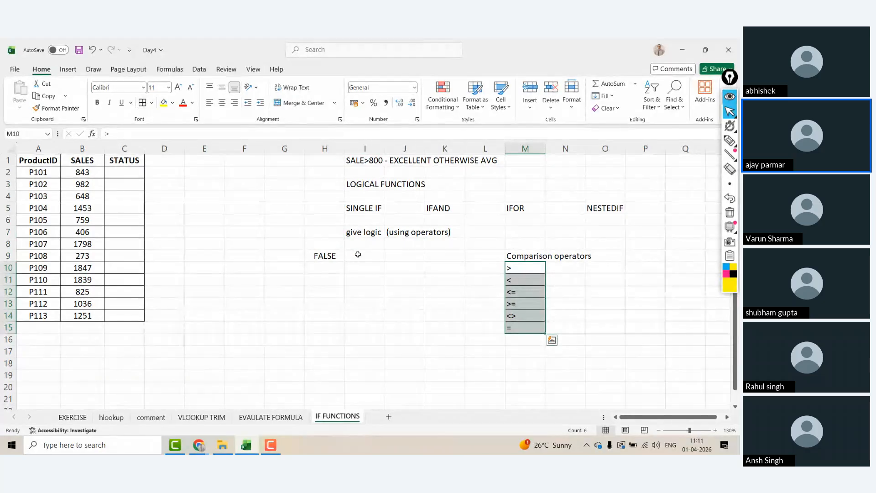
{"action": "left_click", "coordinate": [520, 268]}
{"action": "key", "text": "ctrl+shift+Down"}
{"action": "left_click", "coordinate": [356, 240]}
Step: Capitalise the I7 note so it reads 'Give logic'
{"action": "left_click", "coordinate": [357, 236]}
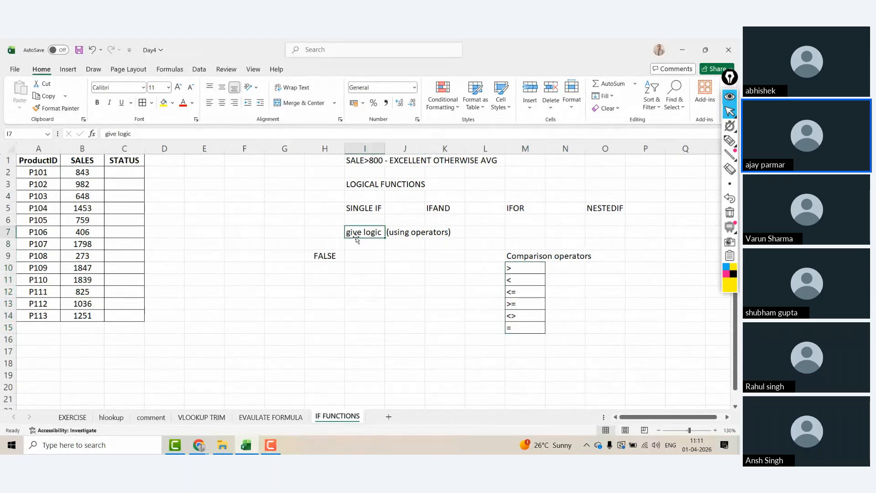
{"action": "left_click", "coordinate": [109, 133]}
{"action": "key", "text": "BackSpace"}
{"action": "type", "text": "G"}
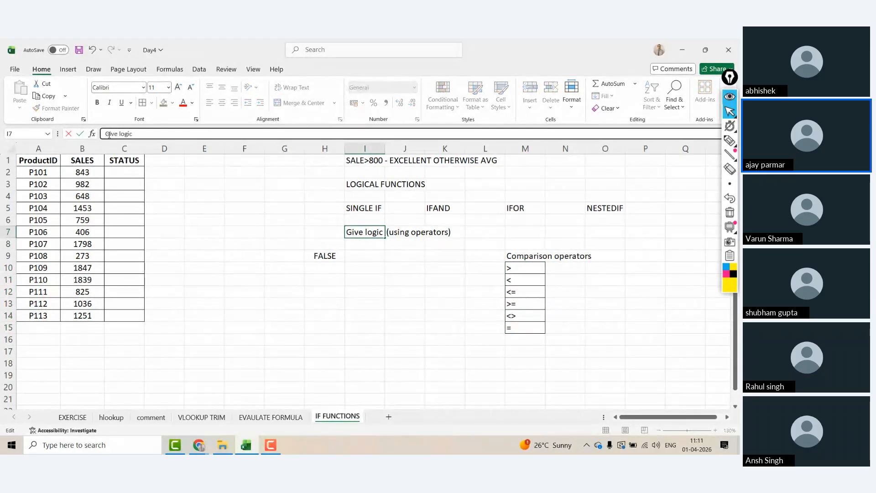
{"action": "key", "text": "Return"}
{"action": "key", "text": "Return"}
Step: Add the notes 'Logic if ture' in I8 and 'logic if false /fail' in I9
{"action": "type", "text": "="}
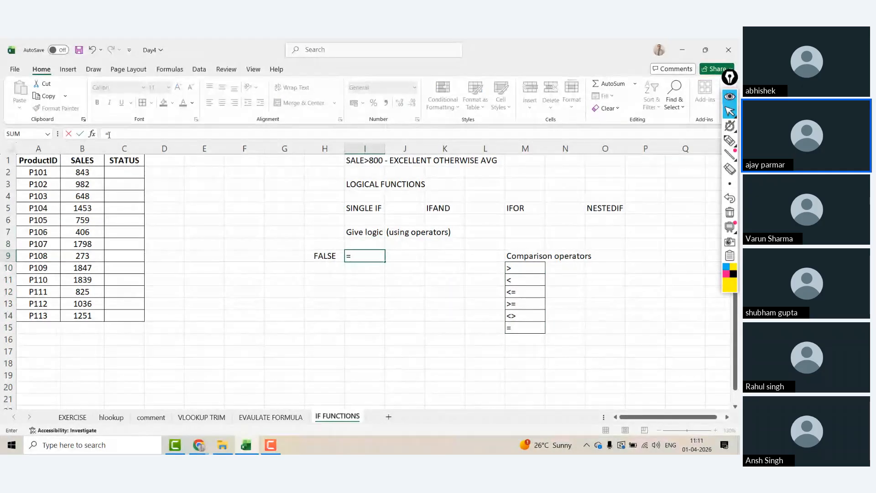
{"action": "key", "text": "Up"}
{"action": "key", "text": "Escape"}
{"action": "key", "text": "Up"}
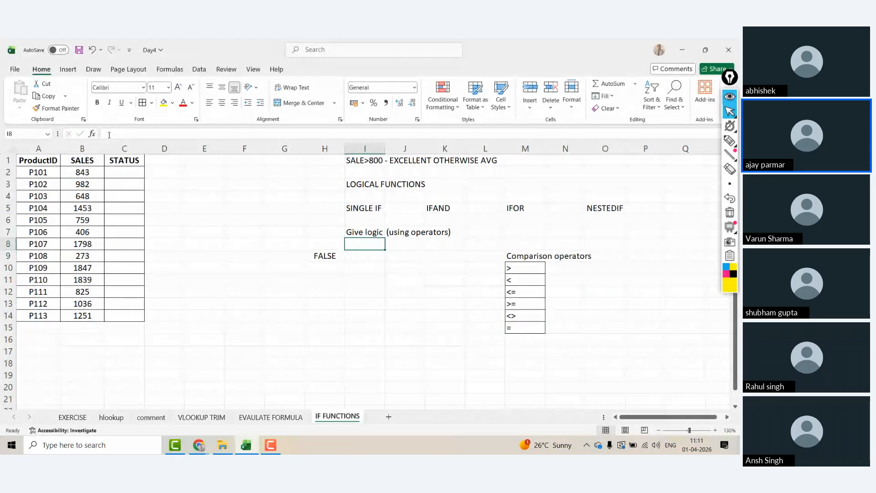
{"action": "left_click", "coordinate": [109, 134]}
{"action": "type", "text": "Lo"}
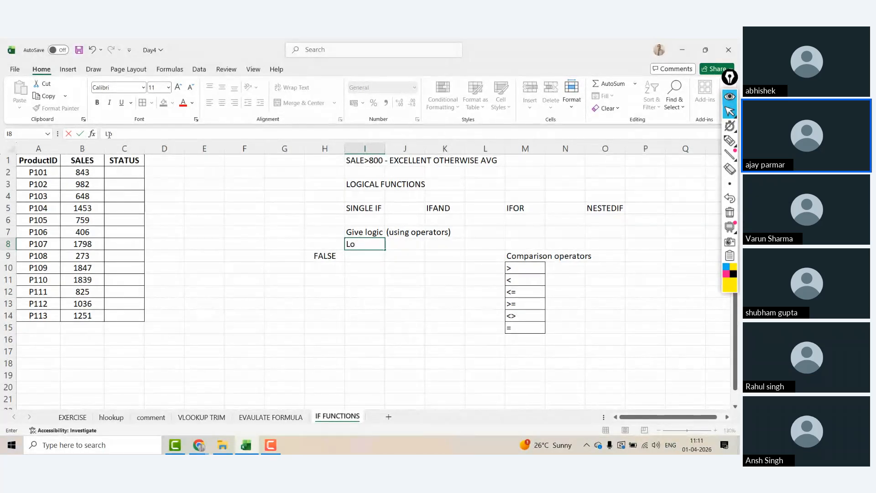
{"action": "type", "text": "gic if ture"}
{"action": "key", "text": "Return"}
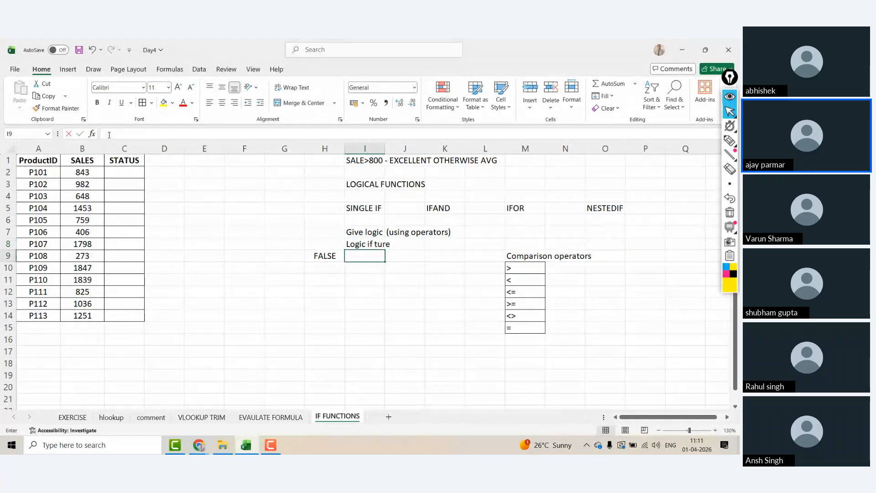
{"action": "type", "text": "logic if fals"}
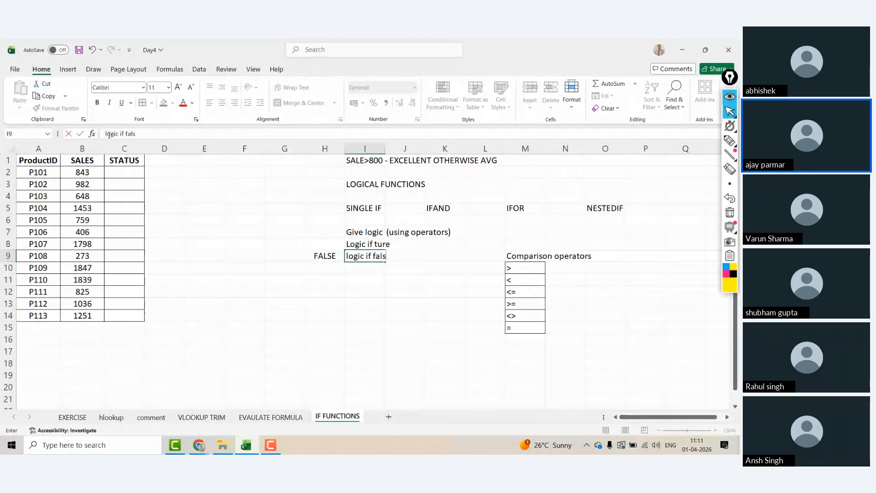
{"action": "type", "text": "e /fail"}
{"action": "key", "text": "Return"}
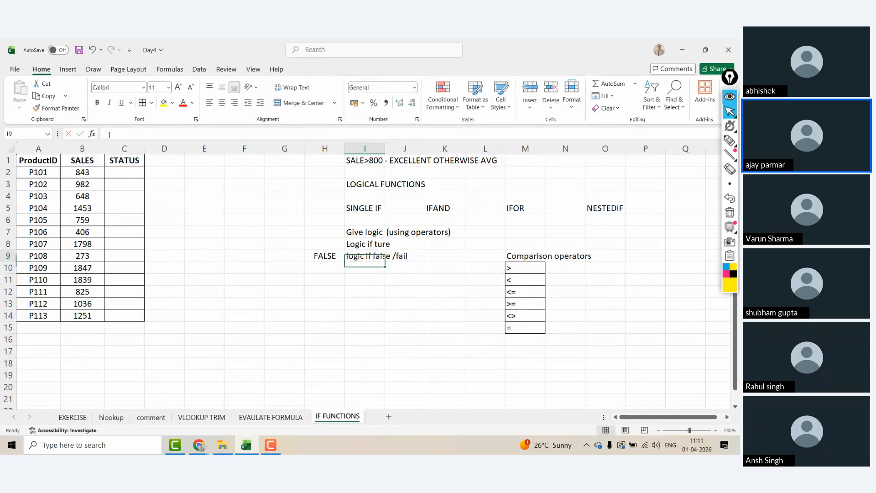
Step: Correct I8 to 'Logic if true/pass' and make the three notes in I7:I9 bold
{"action": "key", "text": "Up"}
{"action": "key", "text": "Up"}
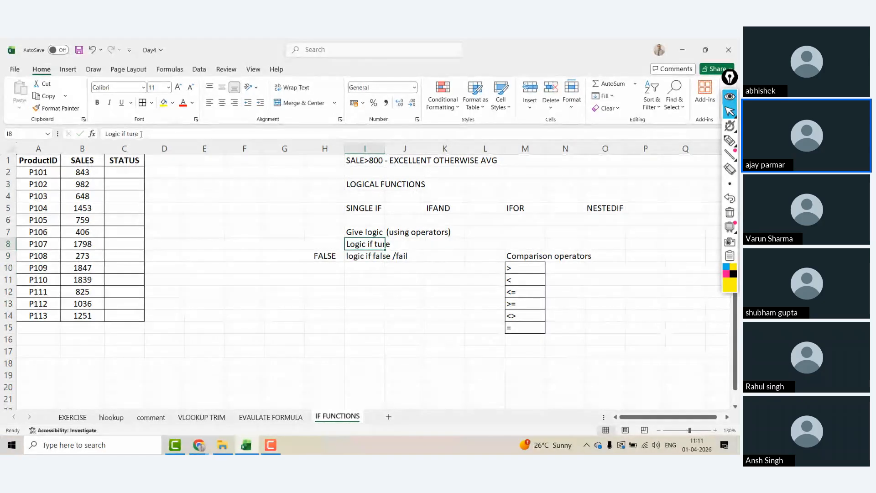
{"action": "left_click", "coordinate": [144, 134]}
{"action": "key", "text": "BackSpace"}
{"action": "key", "text": "BackSpace"}
{"action": "key", "text": "BackSpace"}
{"action": "type", "text": "rue/"}
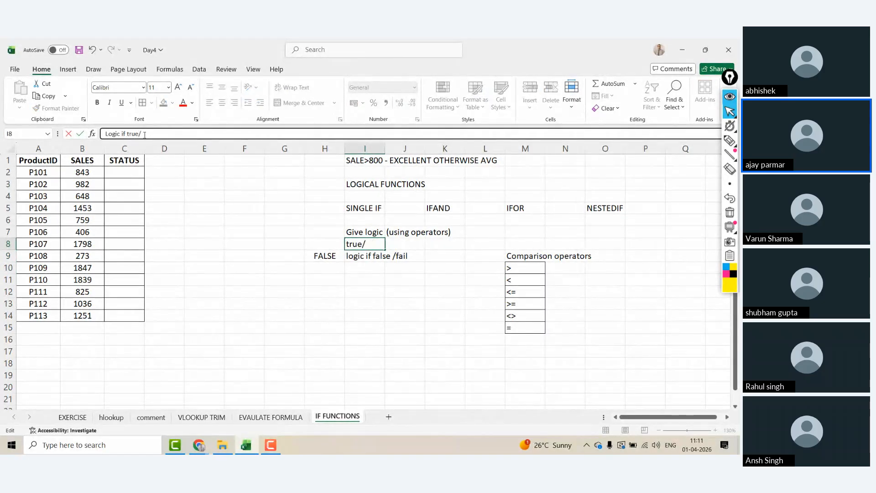
{"action": "type", "text": "pass"}
{"action": "key", "text": "Return"}
{"action": "key", "text": "Up"}
{"action": "key", "text": "Up"}
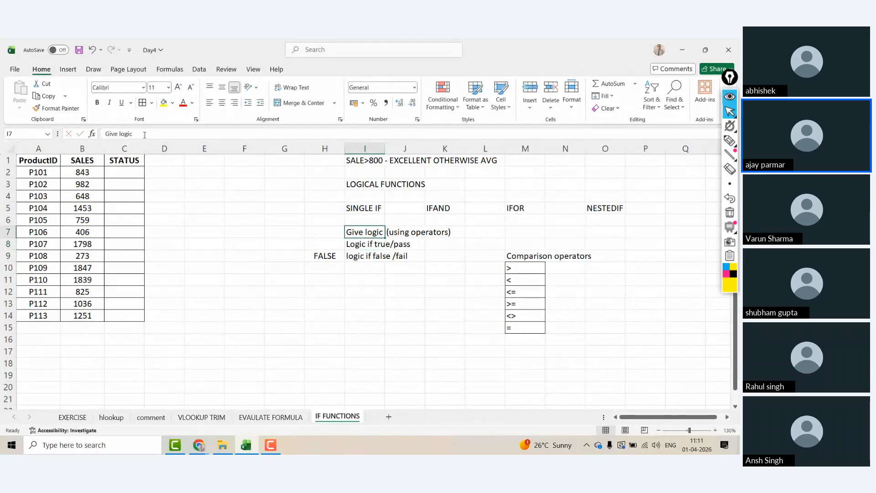
{"action": "key", "text": "shift+Down"}
{"action": "key", "text": "shift+Down"}
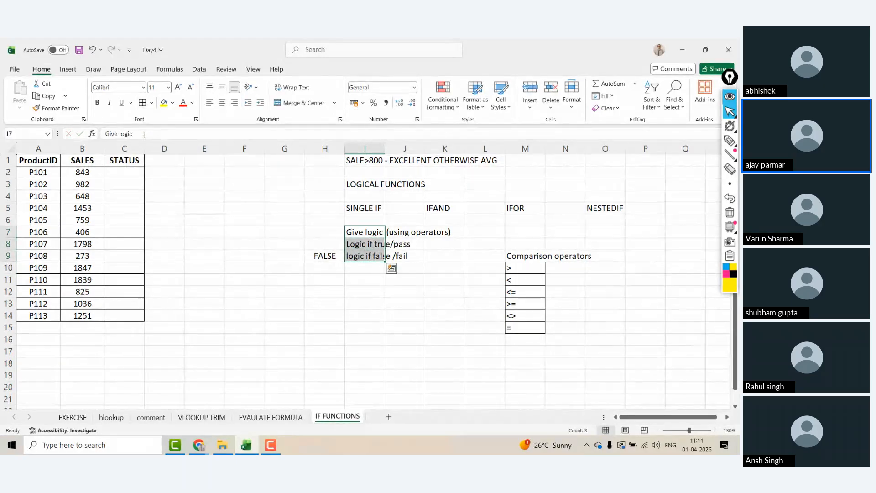
{"action": "key", "text": "ctrl+b"}
Step: Select the SALES figures in B2:B14, then pick the first STATUS cell C2
{"action": "left_click", "coordinate": [114, 173]}
{"action": "key", "text": "Left"}
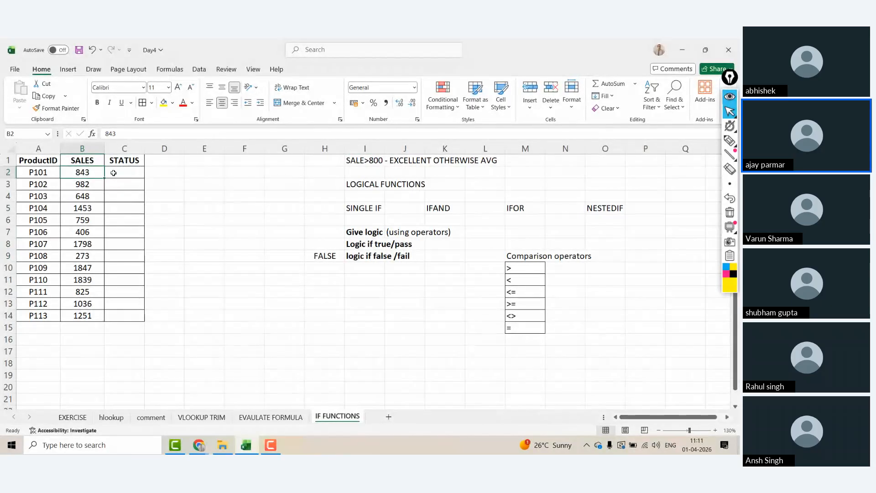
{"action": "key", "text": "ctrl+shift+Down"}
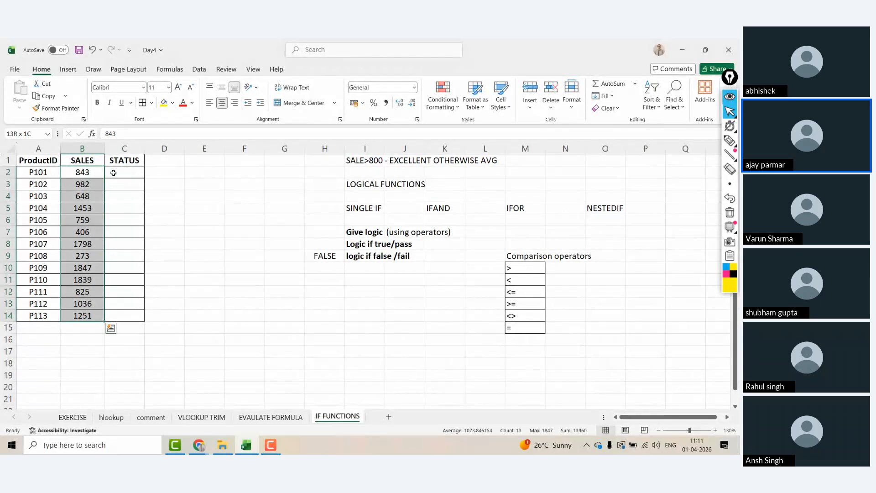
{"action": "left_click", "coordinate": [113, 173]}
Step: Enter =IF(B2>800,"Excellent","Avg") in C2 and fill it down to C14
{"action": "type", "text": "=if("}
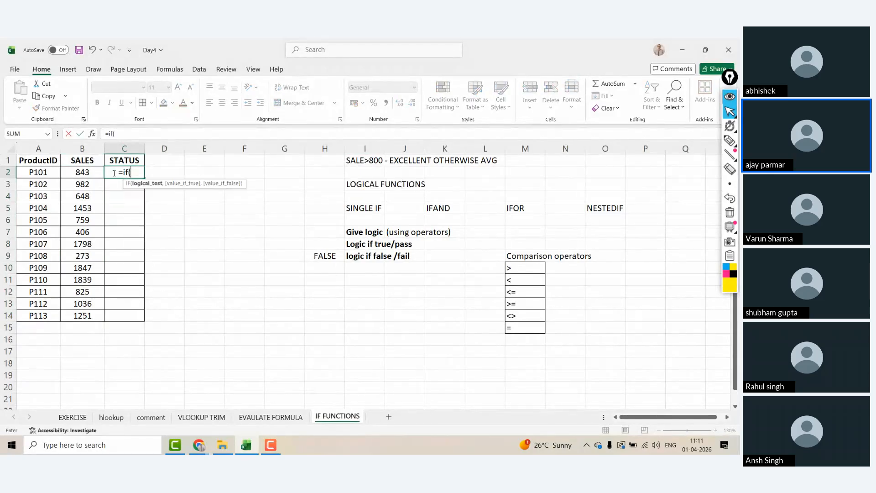
{"action": "key", "text": "Left"}
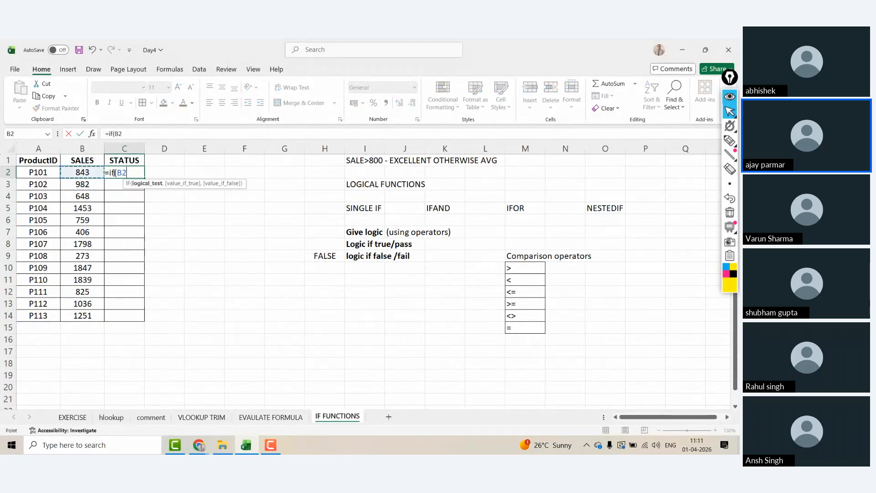
{"action": "type", "text": ">"}
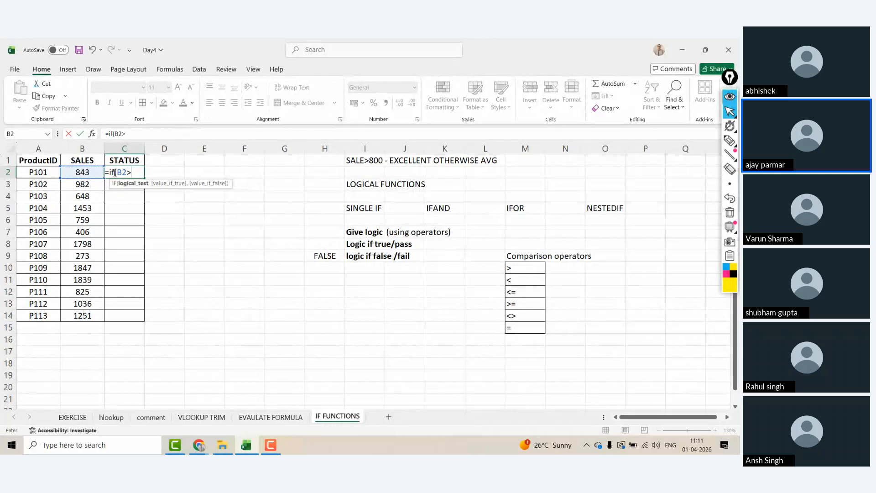
{"action": "type", "text": "800"}
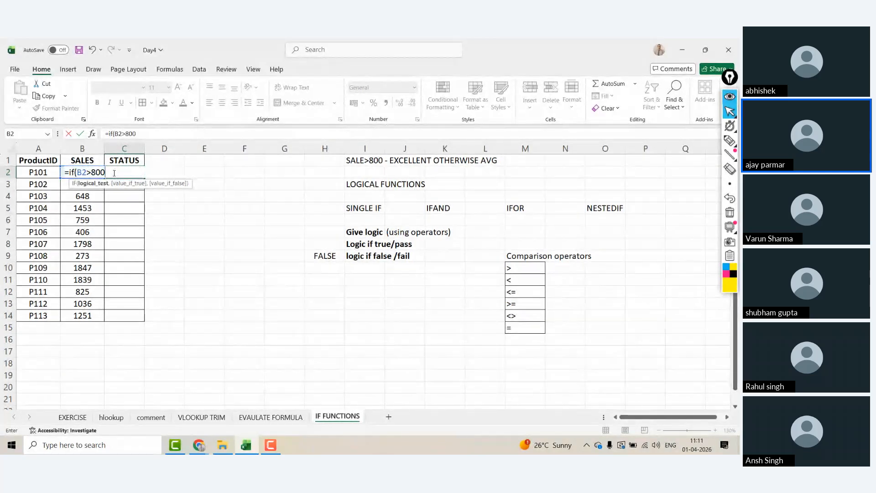
{"action": "type", "text": ",\"Excellent"}
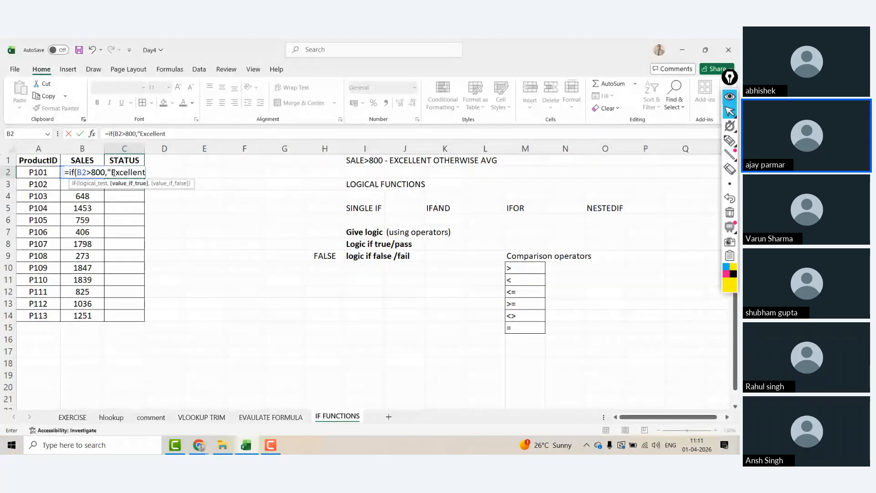
{"action": "type", "text": "\""}
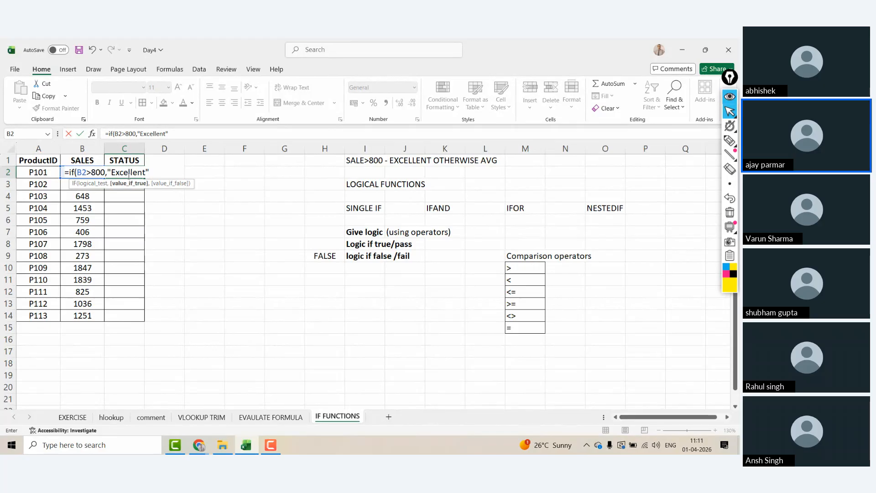
{"action": "key", "text": "BackSpace"}
{"action": "key", "text": "BackSpace"}
{"action": "key", "text": "BackSpace"}
{"action": "key", "text": "BackSpace"}
{"action": "key", "text": "BackSpace"}
{"action": "key", "text": "BackSpace"}
{"action": "key", "text": "BackSpace"}
{"action": "key", "text": "BackSpace"}
{"action": "key", "text": "BackSpace"}
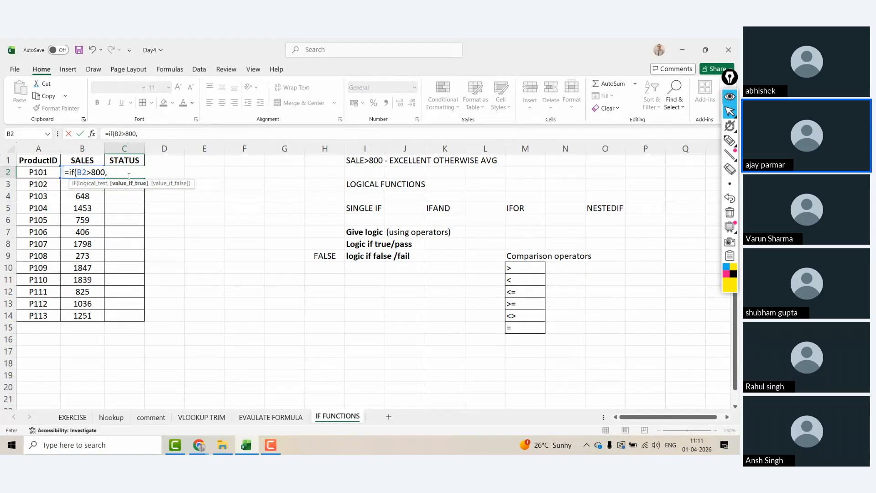
{"action": "type", "text": "40000"}
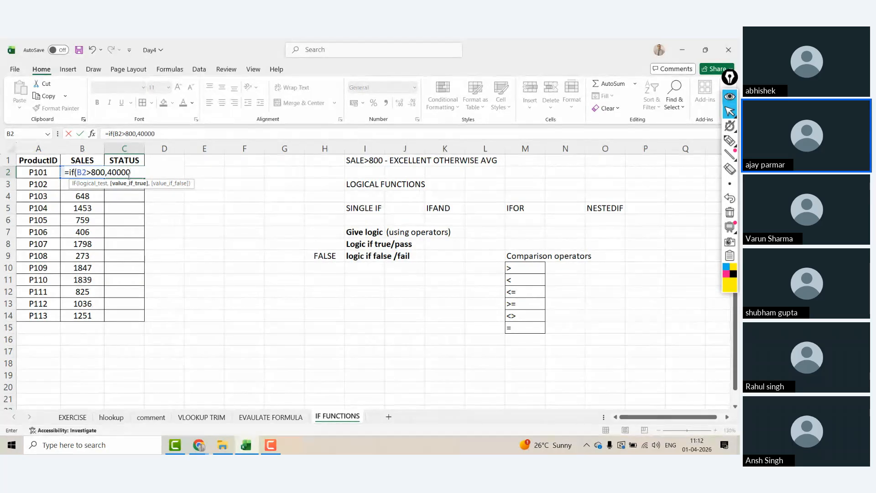
{"action": "key", "text": "BackSpace"}
{"action": "key", "text": "BackSpace"}
{"action": "key", "text": "BackSpace"}
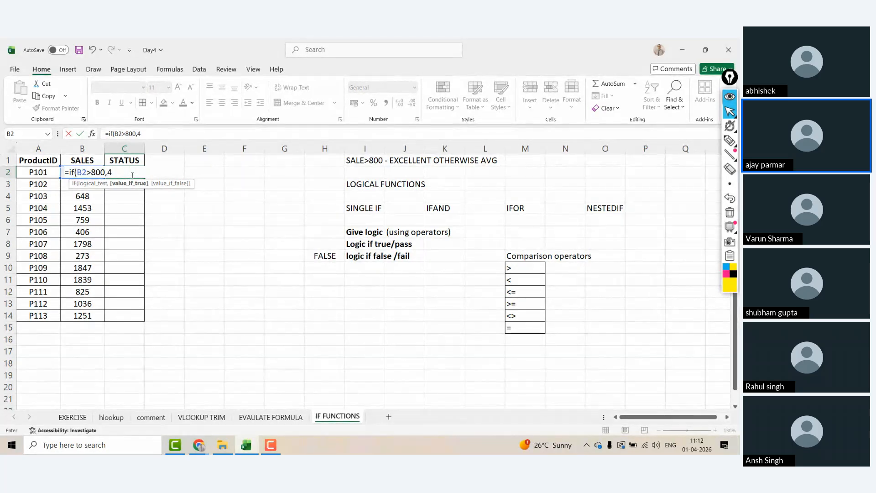
{"action": "type", "text": "\""}
{"action": "type", "text": "Exc"}
{"action": "key", "text": "BackSpace"}
{"action": "type", "text": "xcellent\""}
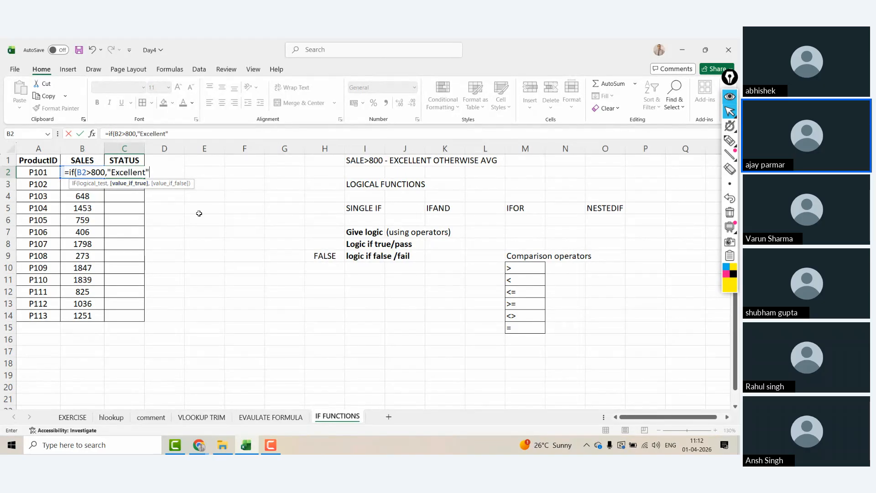
{"action": "type", "text": ","}
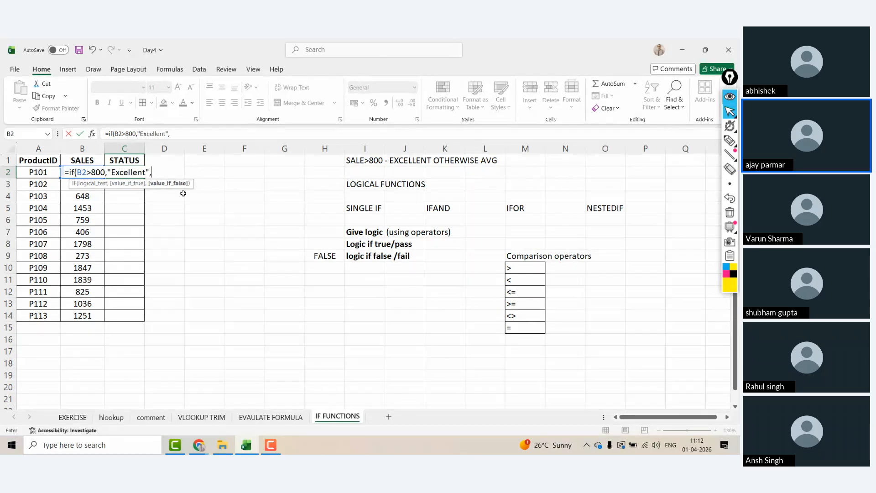
{"action": "type", "text": "\"Avg\""}
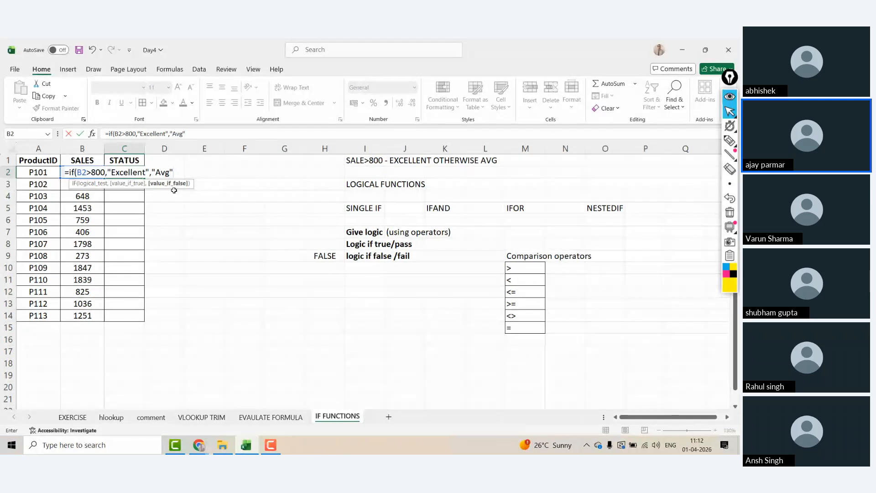
{"action": "key", "text": "Return"}
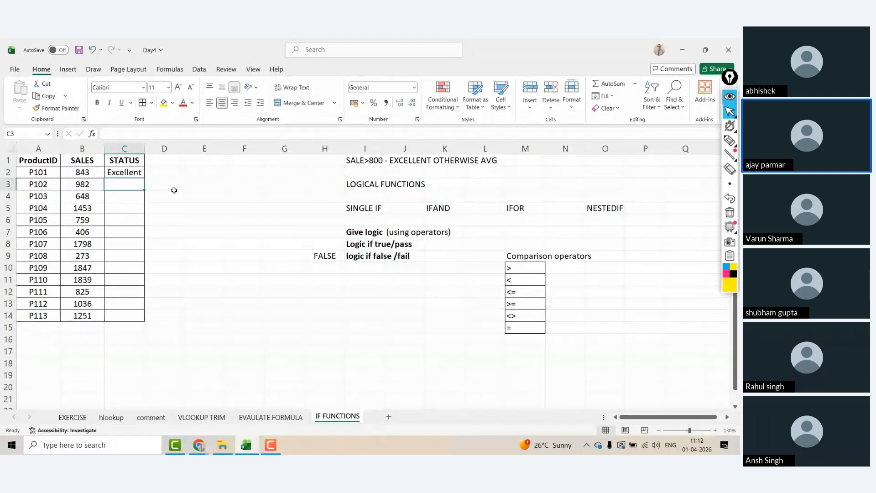
{"action": "key", "text": "Up"}
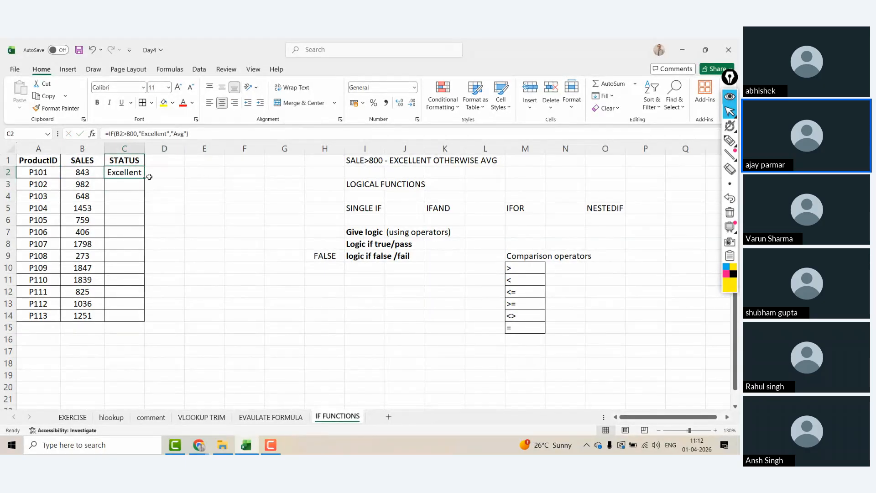
{"action": "double_click", "coordinate": [145, 177]}
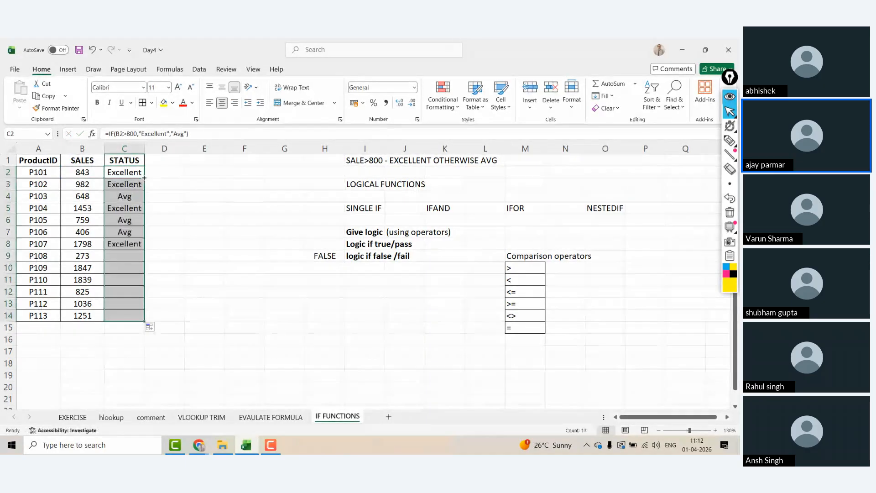
{"action": "left_click", "coordinate": [264, 237]}
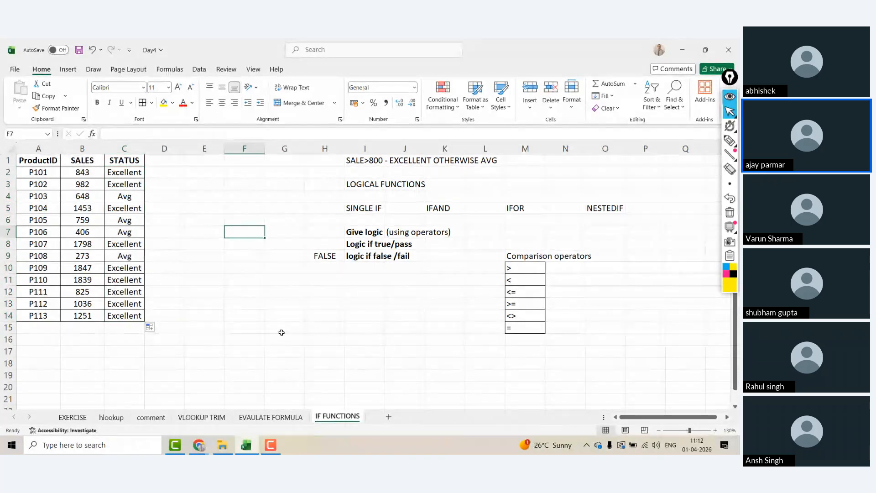
Step: Review the C2 formula and the STATUS header's formatting, ending on the cell beside it
{"action": "left_click", "coordinate": [124, 172]}
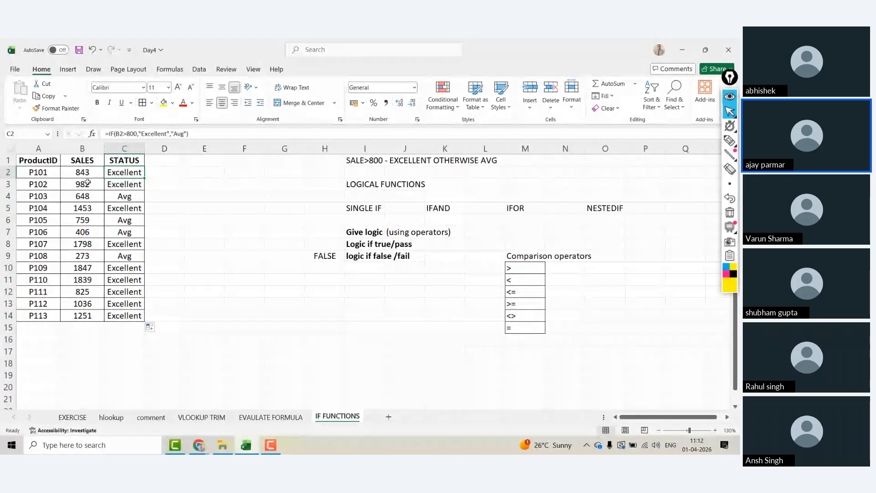
{"action": "left_click", "coordinate": [146, 207]}
{"action": "left_click", "coordinate": [169, 158]}
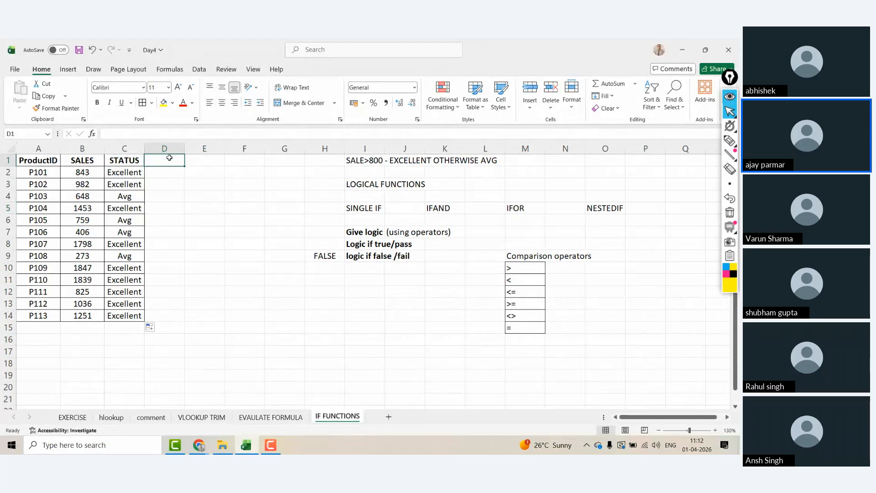
{"action": "left_click", "coordinate": [119, 167]}
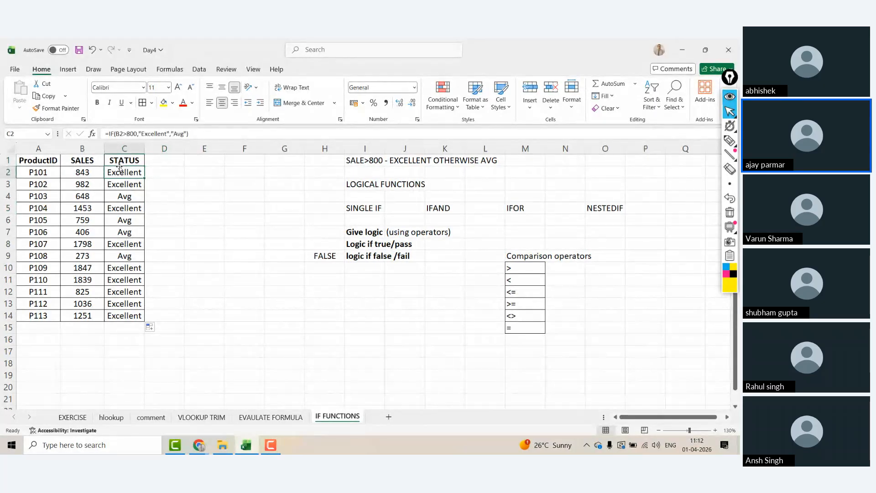
{"action": "left_click", "coordinate": [182, 170]}
{"action": "left_click", "coordinate": [164, 160]}
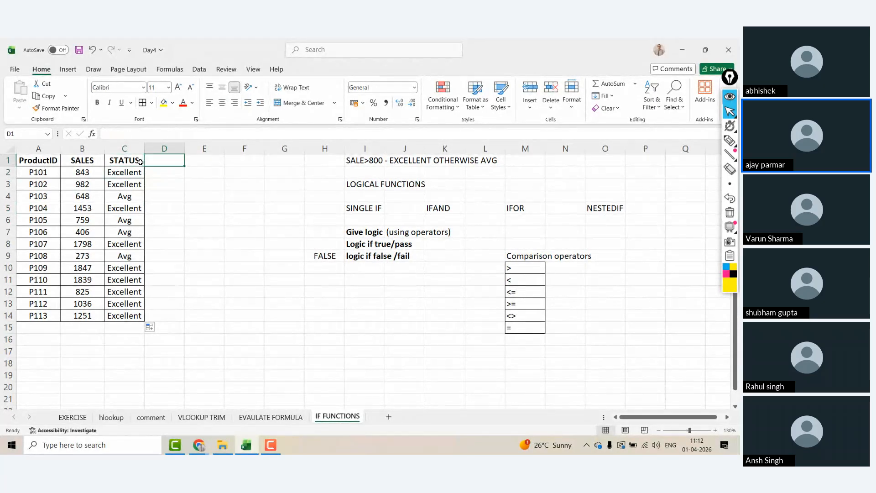
{"action": "left_click", "coordinate": [141, 162]}
{"action": "key", "text": "Left"}
{"action": "key", "text": "Left"}
{"action": "key", "text": "Left"}
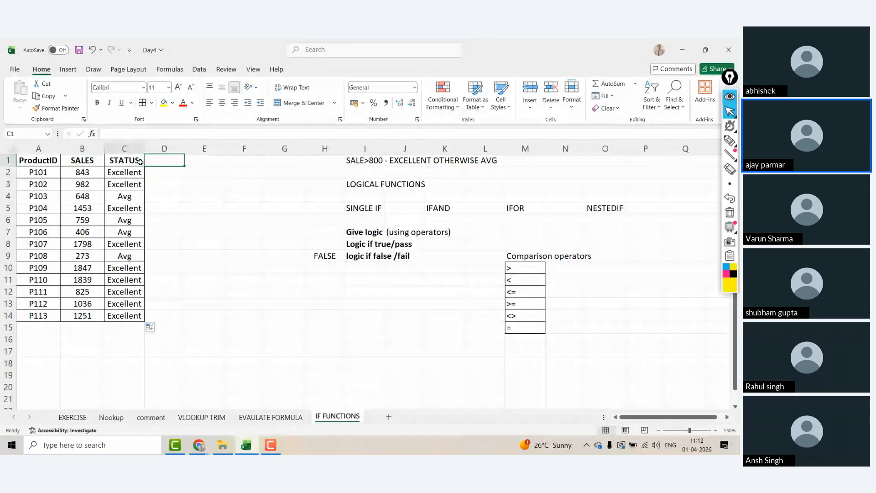
{"action": "left_click", "coordinate": [140, 162]}
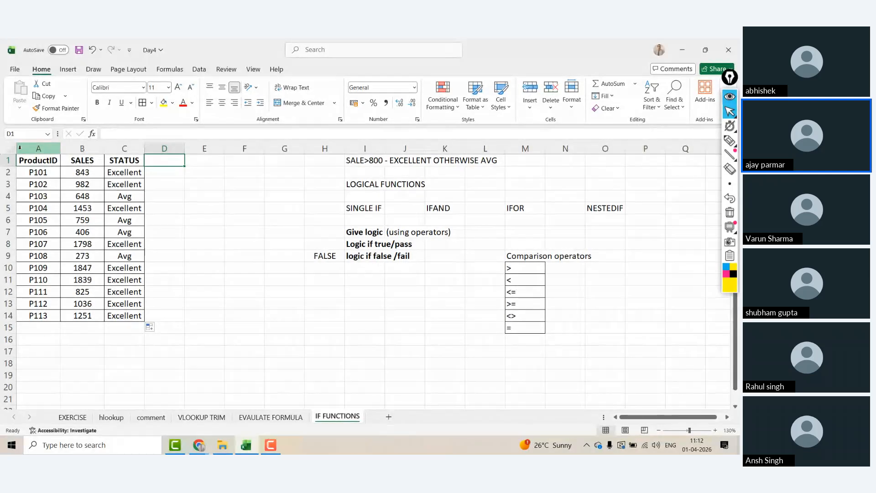
Step: Add a new blank worksheet zoomed to 130%, then return to the IF FUNCTIONS sheet
{"action": "left_click", "coordinate": [389, 416]}
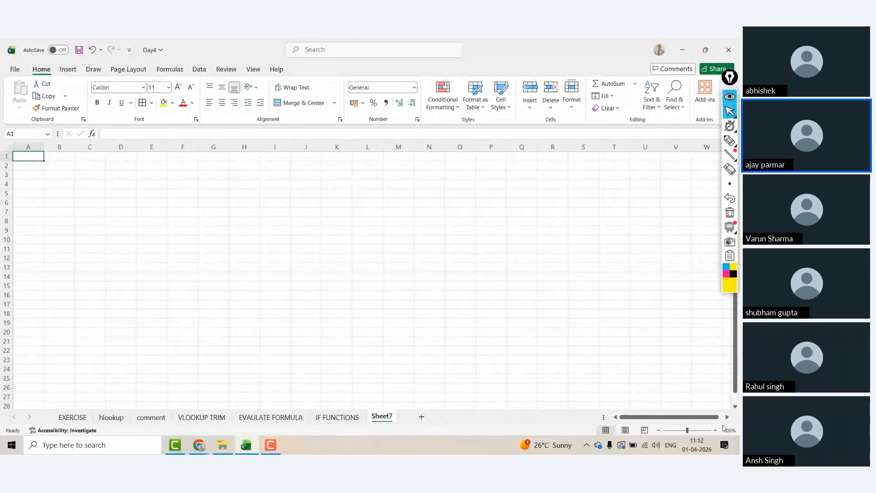
{"action": "left_click", "coordinate": [715, 429]}
{"action": "left_click", "coordinate": [715, 430]}
{"action": "left_click", "coordinate": [714, 429]}
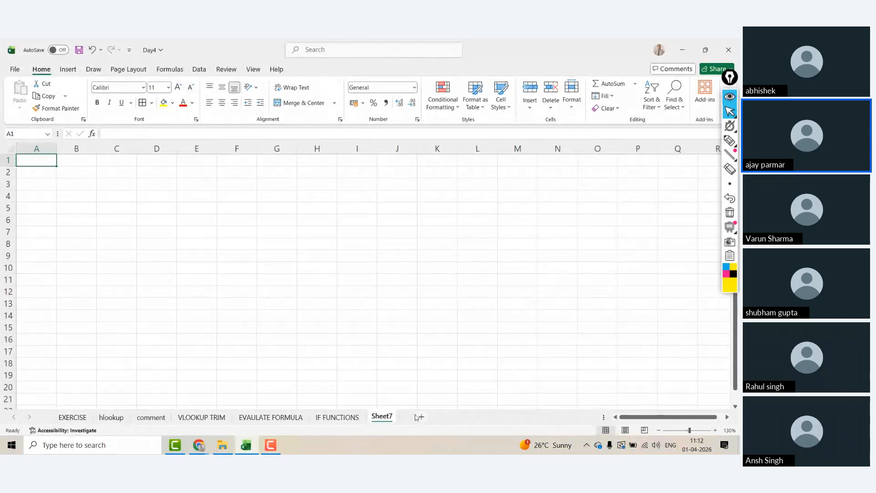
{"action": "left_click", "coordinate": [351, 416]}
Step: Start a table with a txinid header in A17 and IDs ICN3929292, IFH2 and INFH22
{"action": "type", "text": "txinid"}
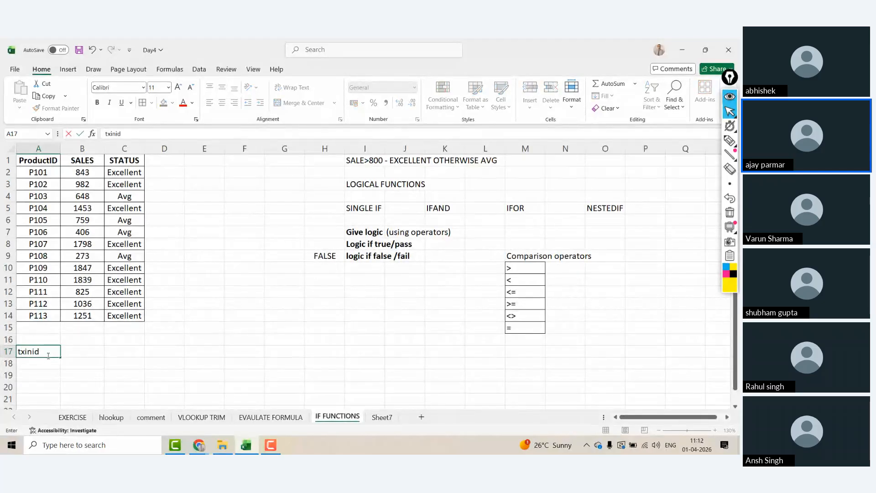
{"action": "key", "text": "Return"}
{"action": "type", "text": "ICN"}
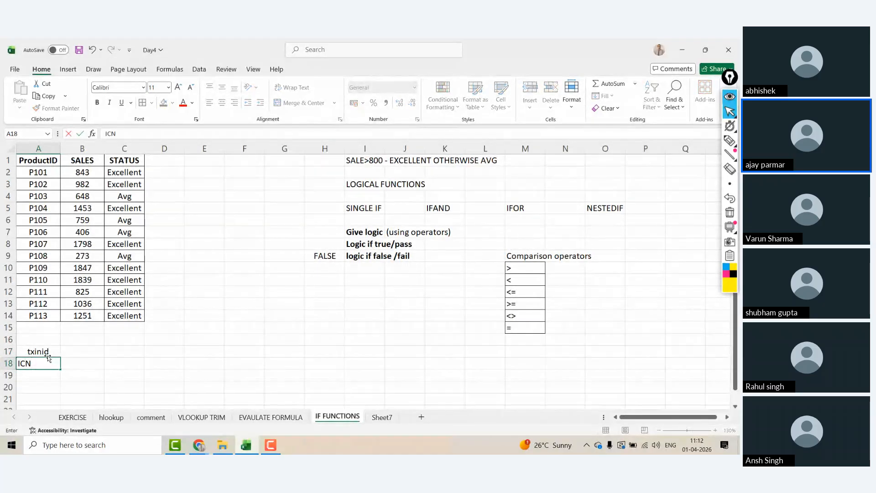
{"action": "type", "text": "3929292"}
{"action": "key", "text": "Return"}
{"action": "type", "text": "IC"}
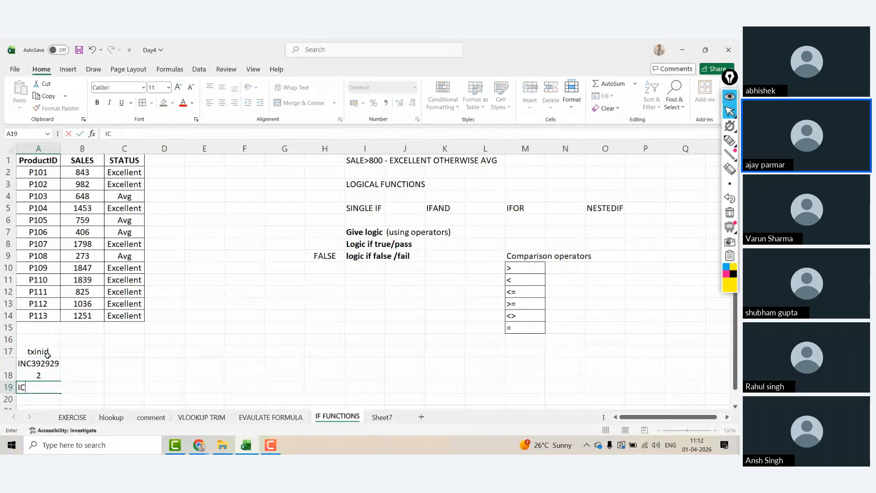
{"action": "key", "text": "BackSpace"}
{"action": "type", "text": "FH2"}
{"action": "key", "text": "Return"}
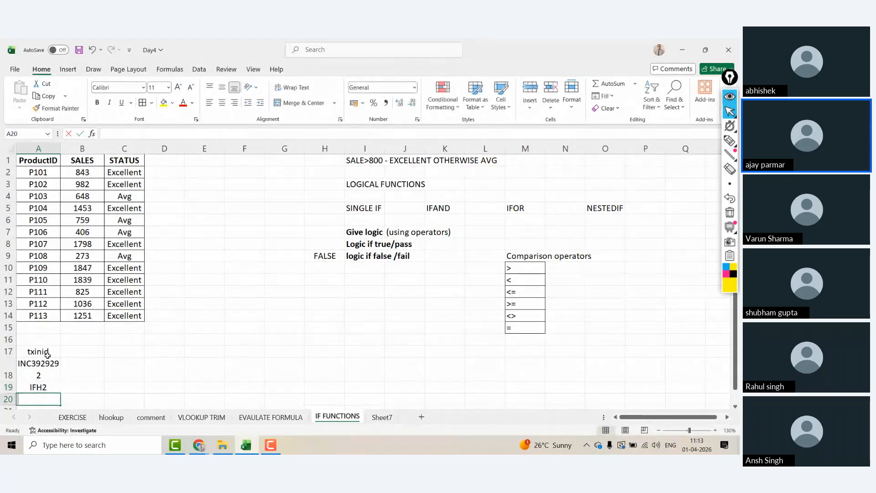
{"action": "type", "text": "INFH22"}
{"action": "key", "text": "Return"}
Step: Replace A18 with FJF38333 and add IDs INC38282 and INC333 in A21:A22
{"action": "key", "text": "Up"}
{"action": "key", "text": "Up"}
{"action": "key", "text": "Up"}
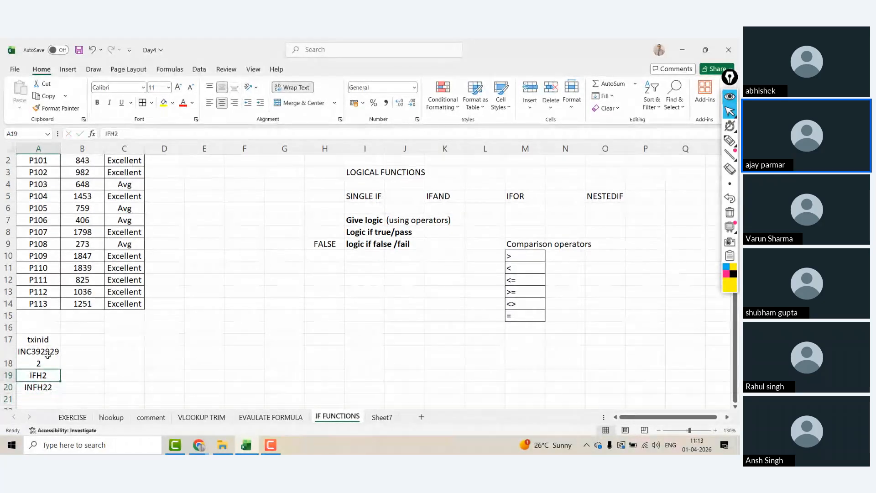
{"action": "type", "text": "FJF38333"}
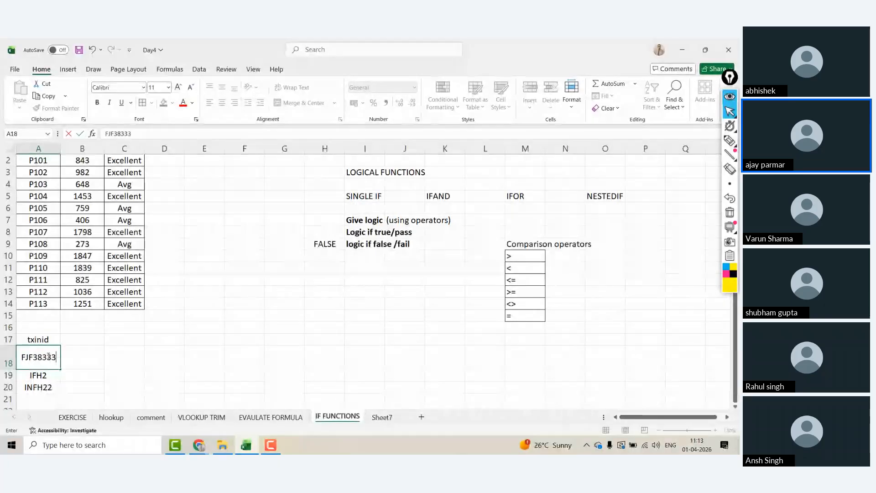
{"action": "key", "text": "Return"}
{"action": "key", "text": "Down"}
{"action": "key", "text": "Down"}
{"action": "key", "text": "Down"}
{"action": "key", "text": "Up"}
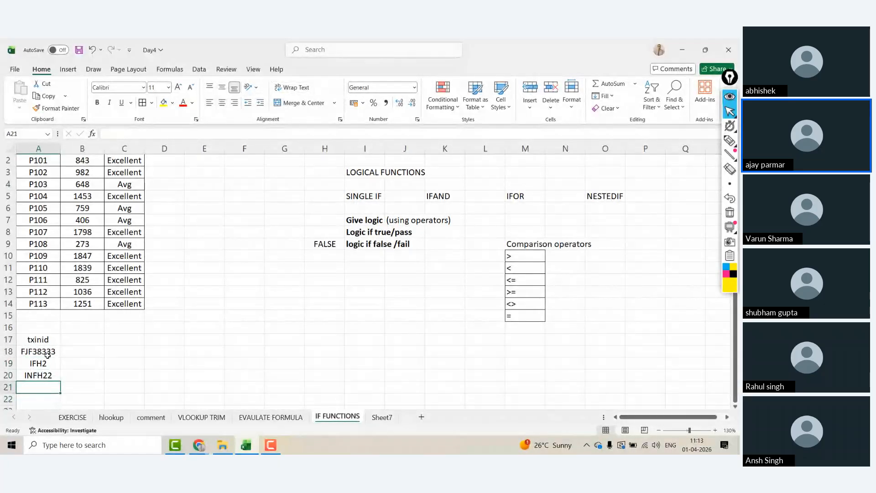
{"action": "type", "text": "INC38282"}
{"action": "key", "text": "Return"}
{"action": "type", "text": "INC333"}
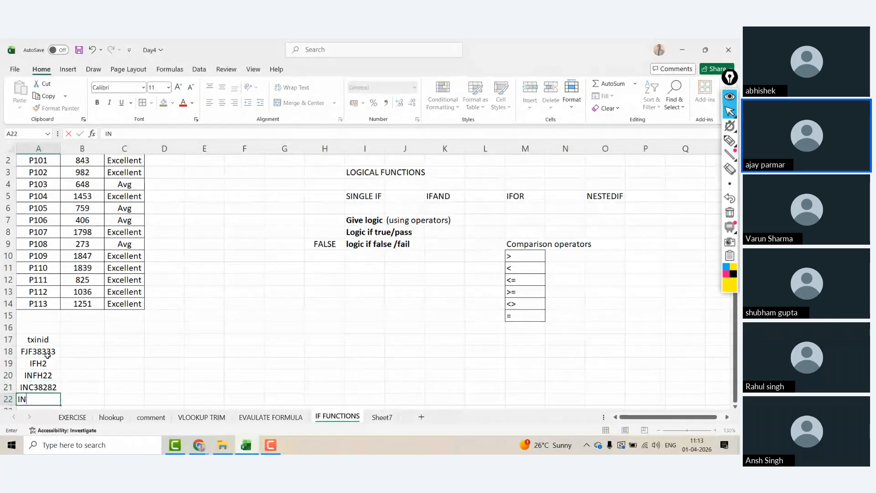
{"action": "key", "text": "Return"}
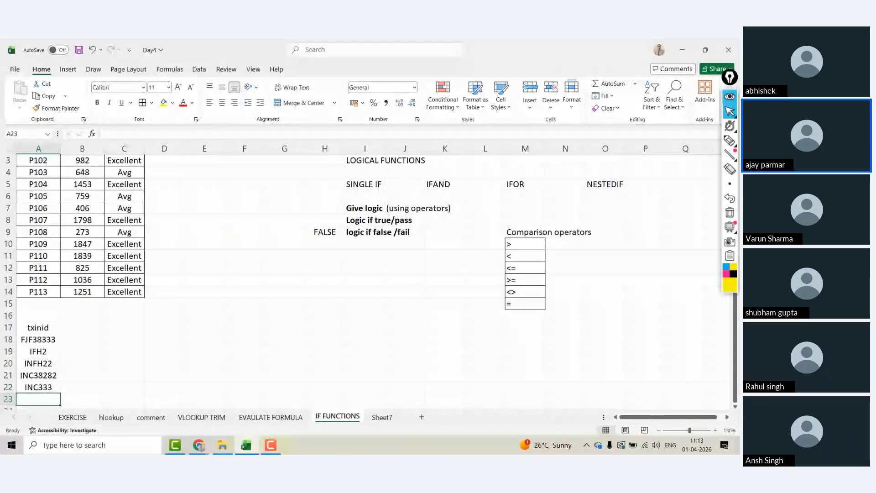
Step: Retitle the A17 header TXNID and add a STATUS header in B17
{"action": "key", "text": "Up"}
{"action": "key", "text": "Up"}
{"action": "key", "text": "Up"}
{"action": "key", "text": "Up"}
{"action": "key", "text": "Up"}
{"action": "key", "text": "Up"}
{"action": "type", "text": "t"}
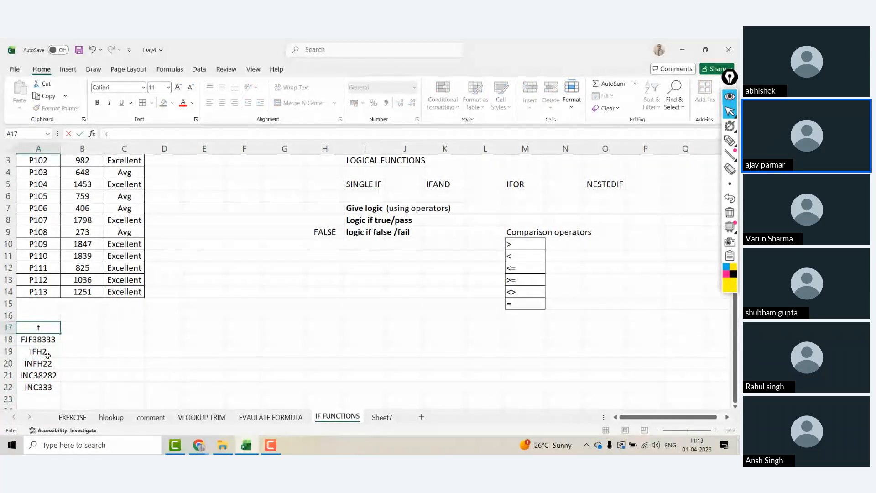
{"action": "key", "text": "BackSpace"}
{"action": "type", "text": "TXI"}
{"action": "key", "text": "BackSpace"}
{"action": "type", "text": "NOIS"}
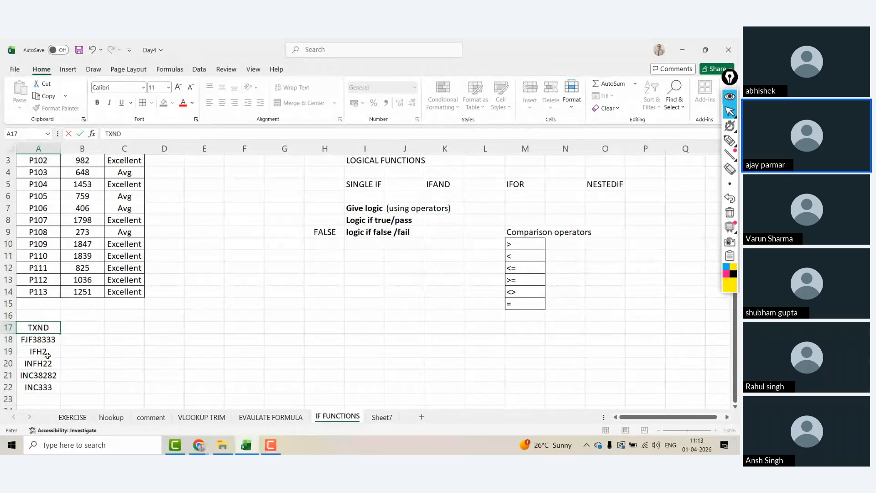
{"action": "key", "text": "BackSpace"}
{"action": "key", "text": "BackSpace"}
{"action": "key", "text": "BackSpace"}
{"action": "type", "text": "IU"}
{"action": "key", "text": "Tab"}
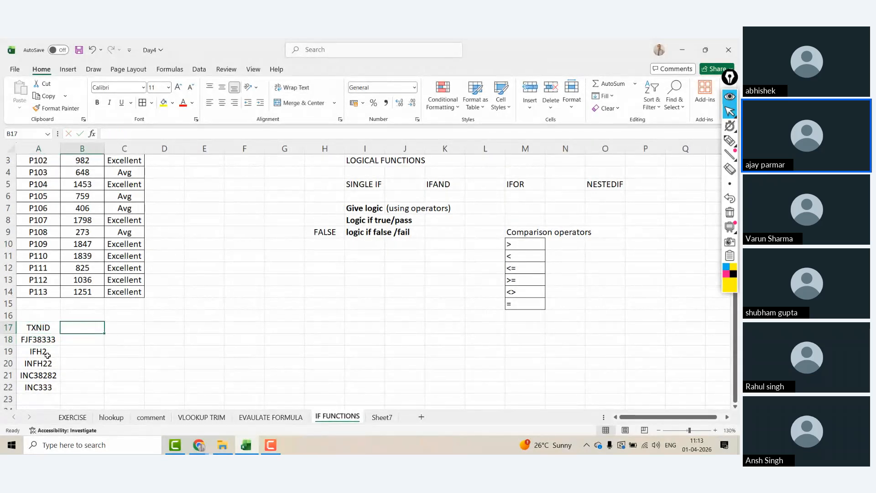
{"action": "type", "text": "S"}
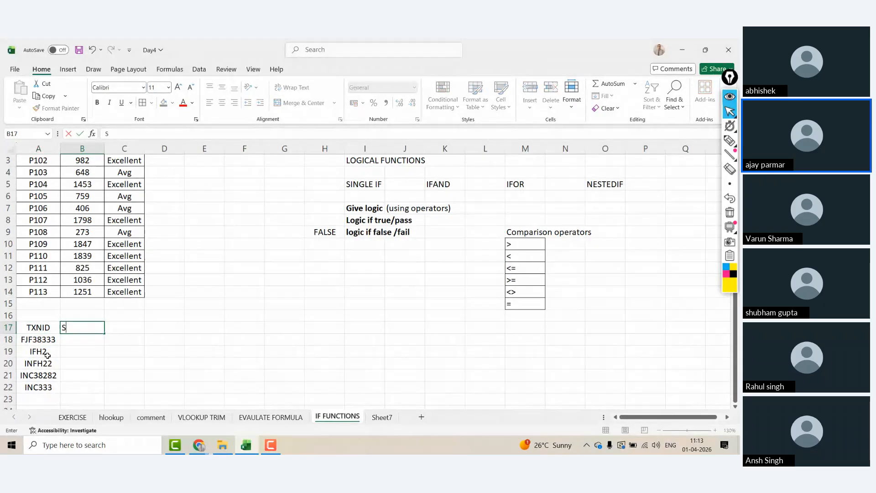
{"action": "type", "text": "TATUS"}
{"action": "key", "text": "Return"}
Step: Type 'IF a transaction has more than 8 characters- invalid otherwise valid' in H18
{"action": "left_click", "coordinate": [327, 338]}
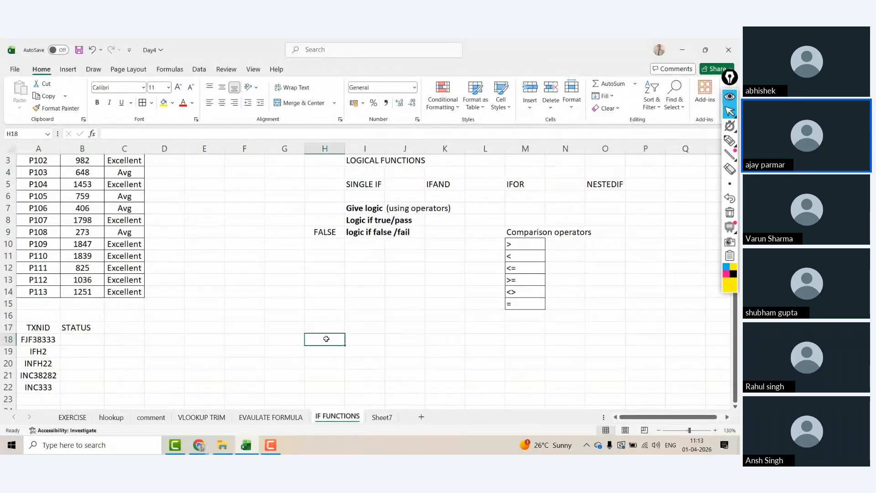
{"action": "type", "text": "IF a"}
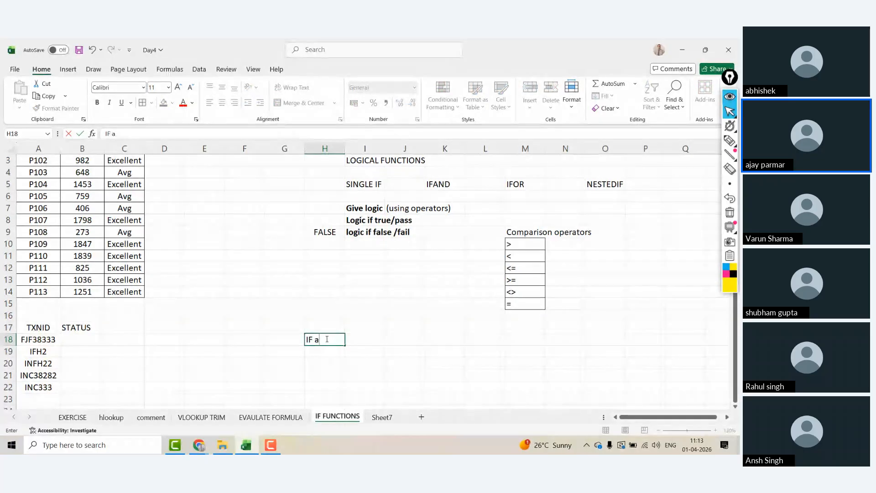
{"action": "type", "text": " trana"}
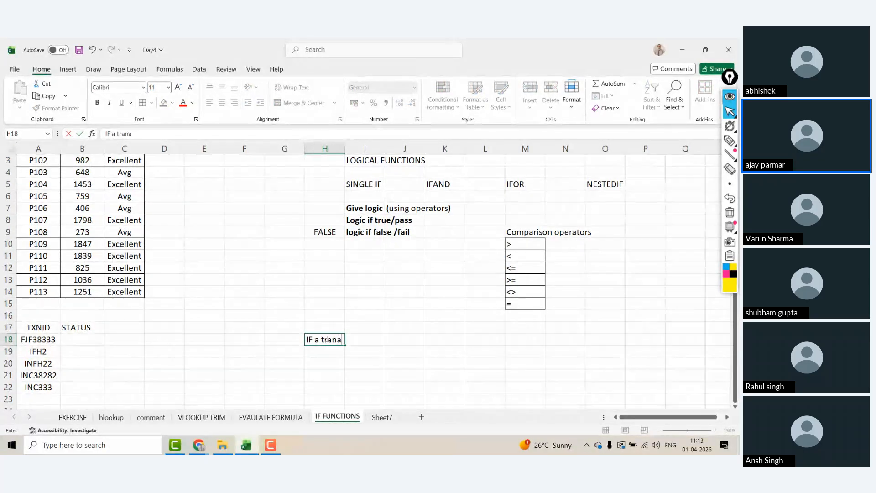
{"action": "type", "text": "action has more than"}
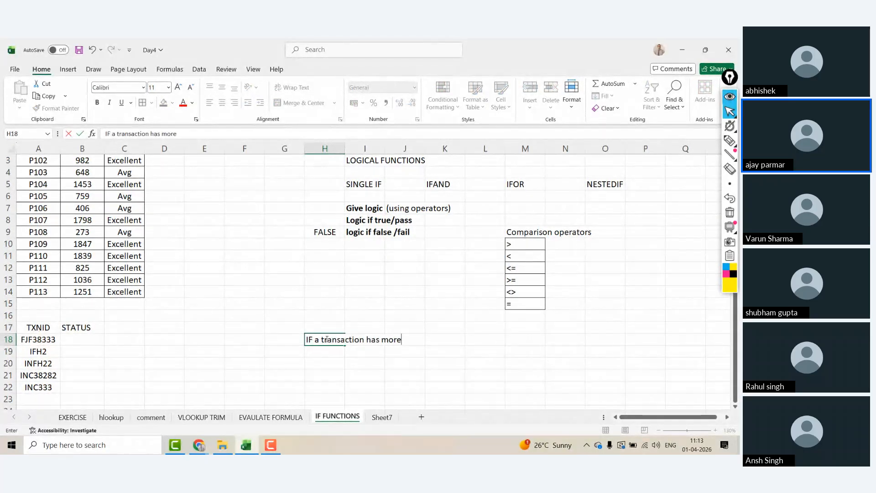
{"action": "key", "text": "BackSpace"}
{"action": "type", "text": "n "}
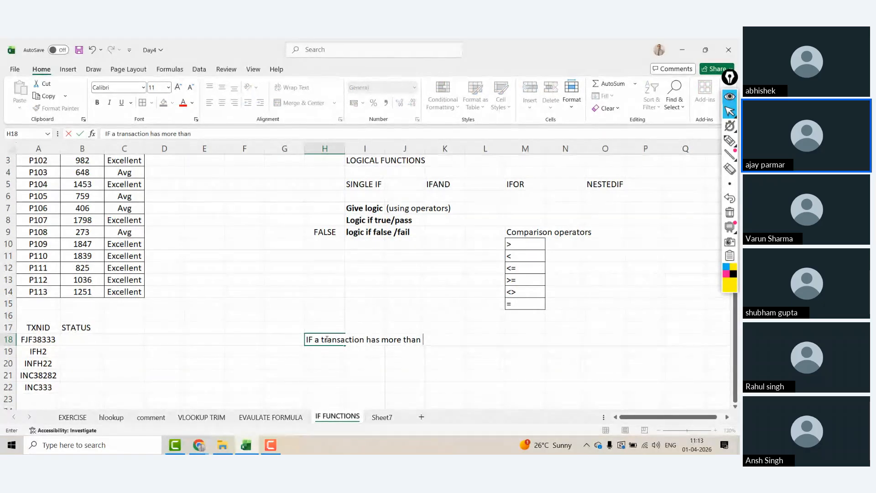
{"action": "type", "text": "8 characte"}
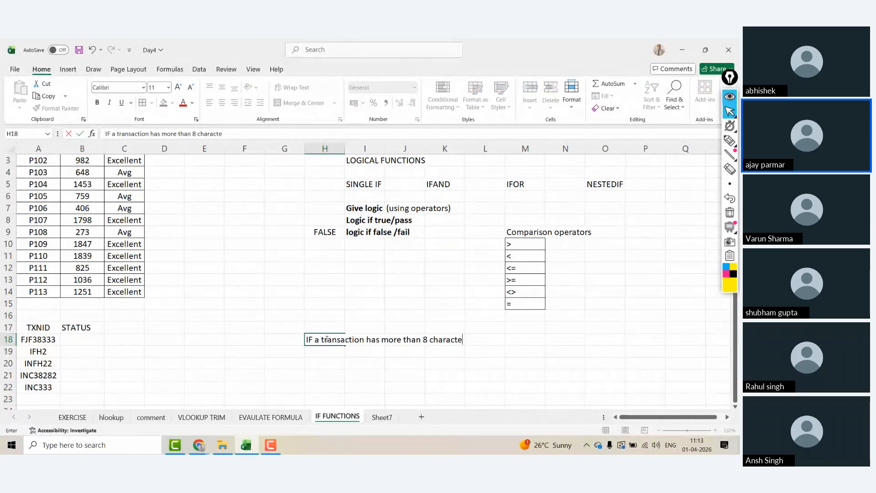
{"action": "type", "text": "rs- inv"}
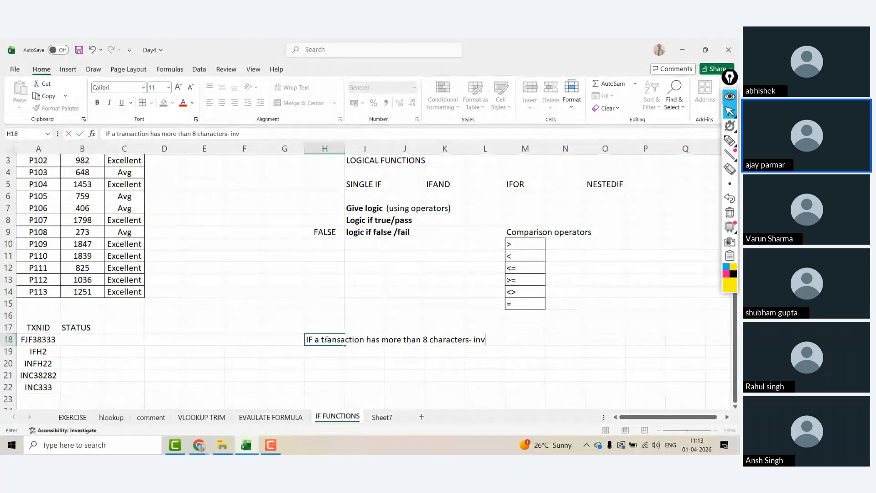
{"action": "type", "text": "alid other"}
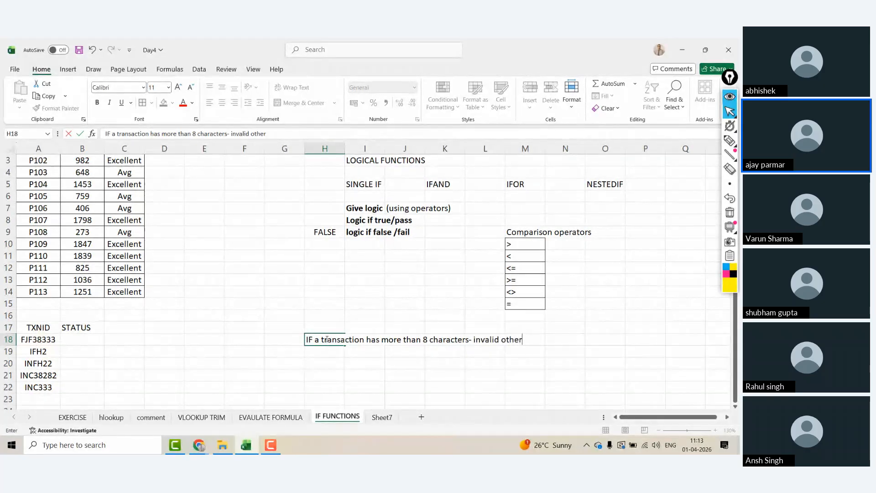
{"action": "type", "text": "wise valid"}
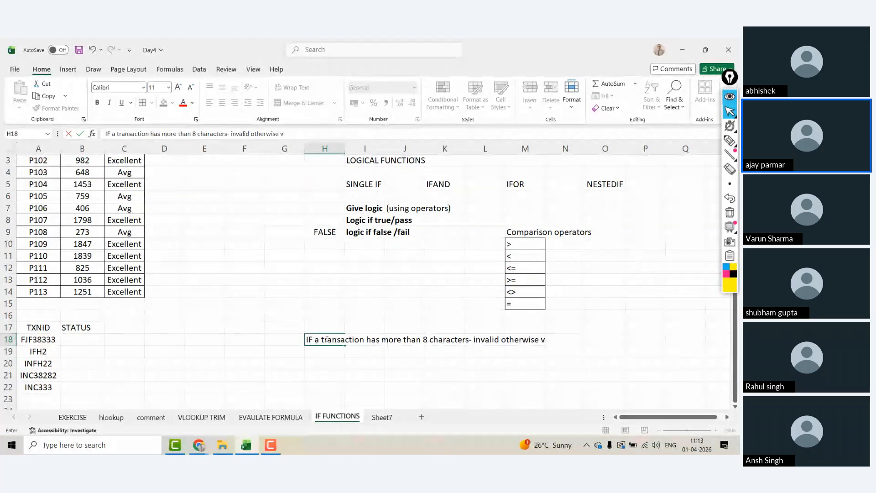
{"action": "key", "text": "Return"}
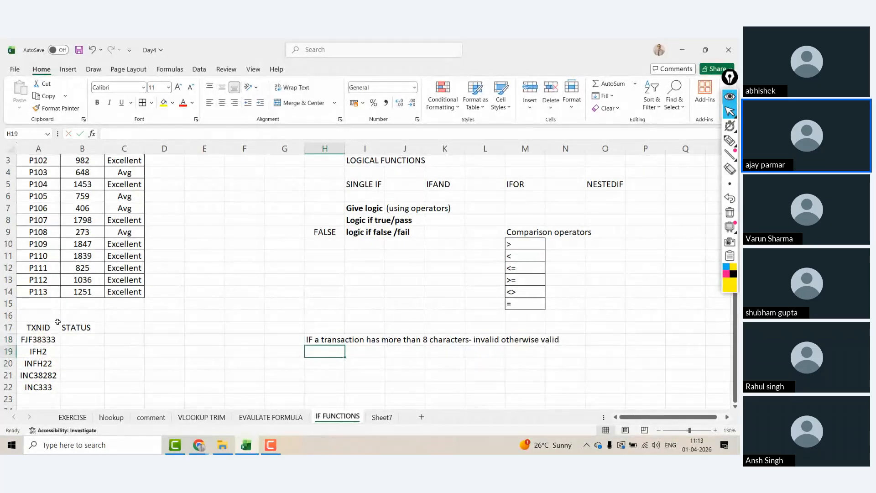
Step: Border and centre the A17:B22 table, and bold the TXNID and STATUS headers
{"action": "left_click_drag", "start_coordinate": [58, 322], "coordinate": [103, 389]}
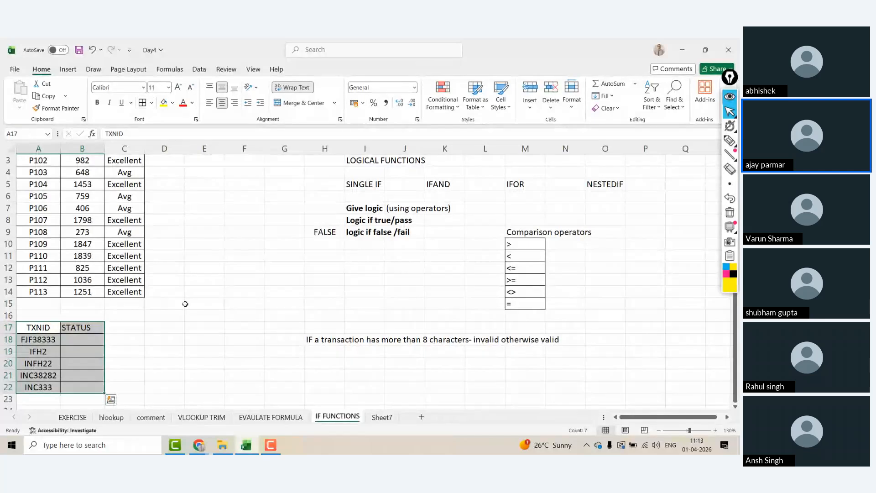
{"action": "left_click", "coordinate": [225, 103]}
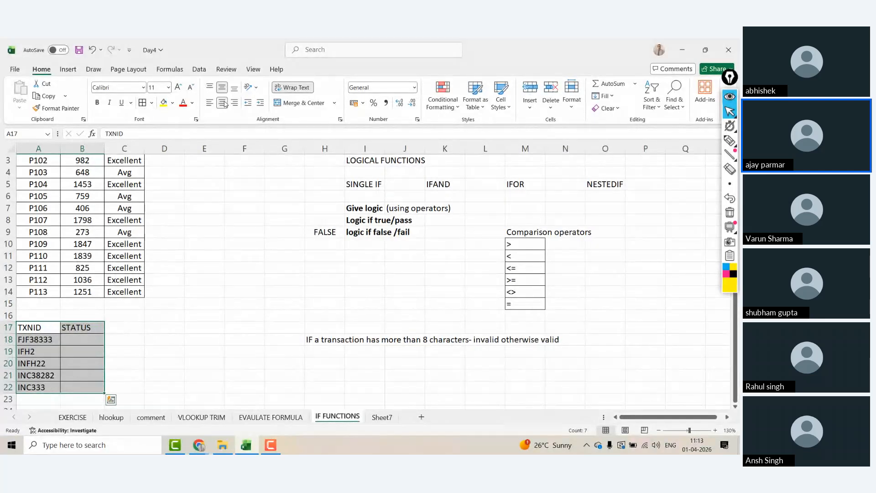
{"action": "left_click", "coordinate": [224, 104]}
{"action": "left_click", "coordinate": [65, 330]}
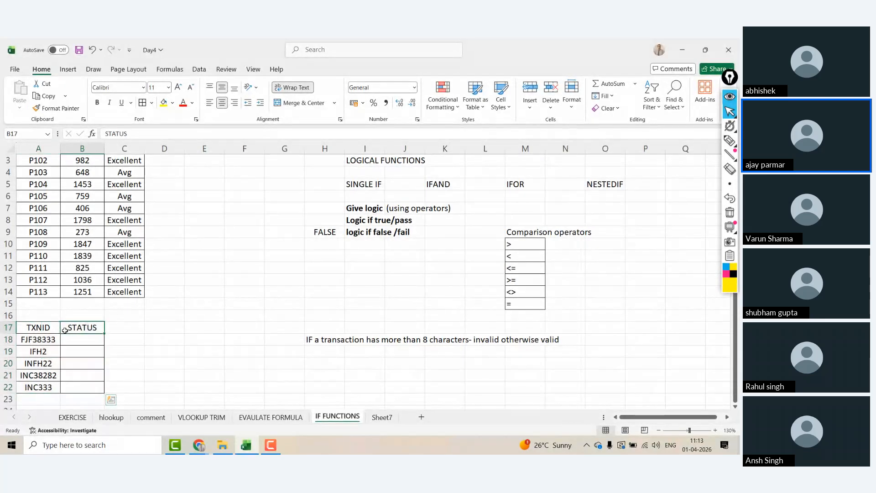
{"action": "left_click_drag", "start_coordinate": [18, 327], "coordinate": [68, 327]}
{"action": "key", "text": "ctrl+b"}
{"action": "left_click", "coordinate": [65, 329]}
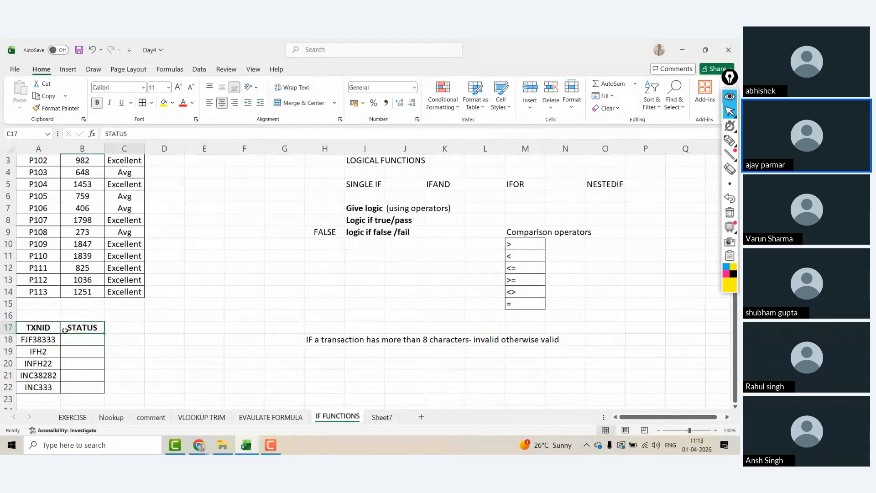
{"action": "key", "text": "Return"}
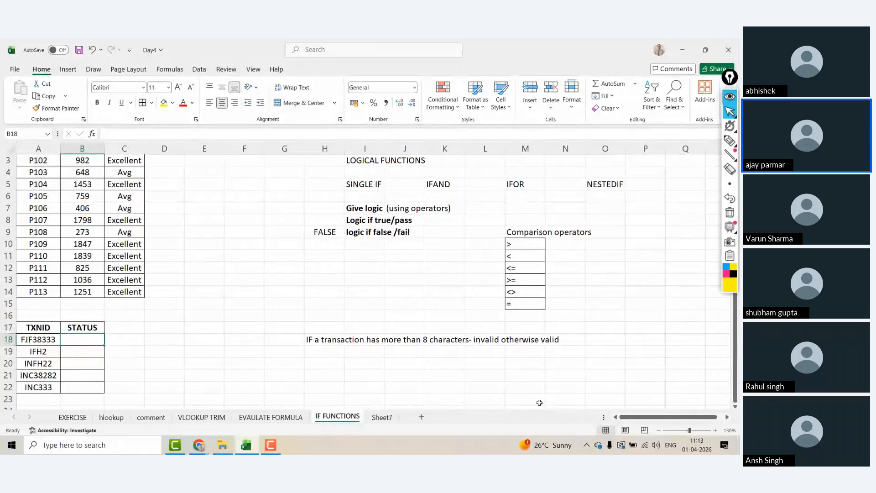
Step: Begin an IF formula testing A18>8 in B18, then abandon it
{"action": "type", "text": "=IF("}
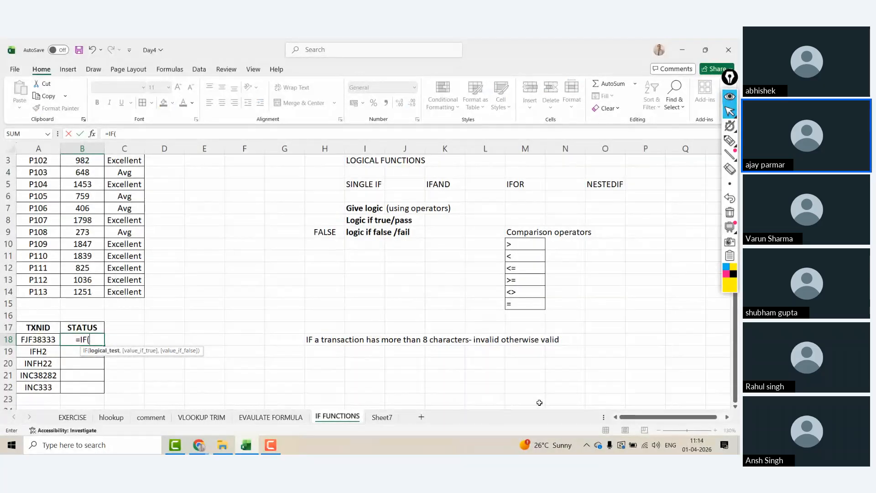
{"action": "key", "text": "Left"}
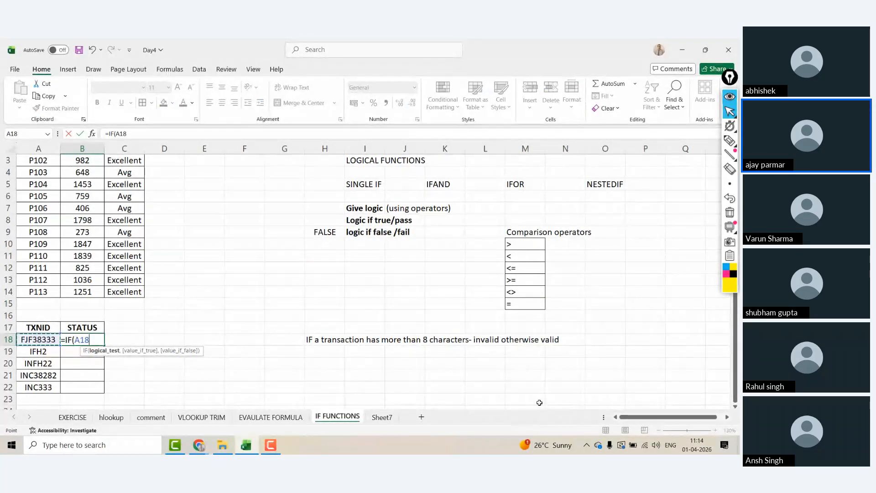
{"action": "type", "text": ">8"}
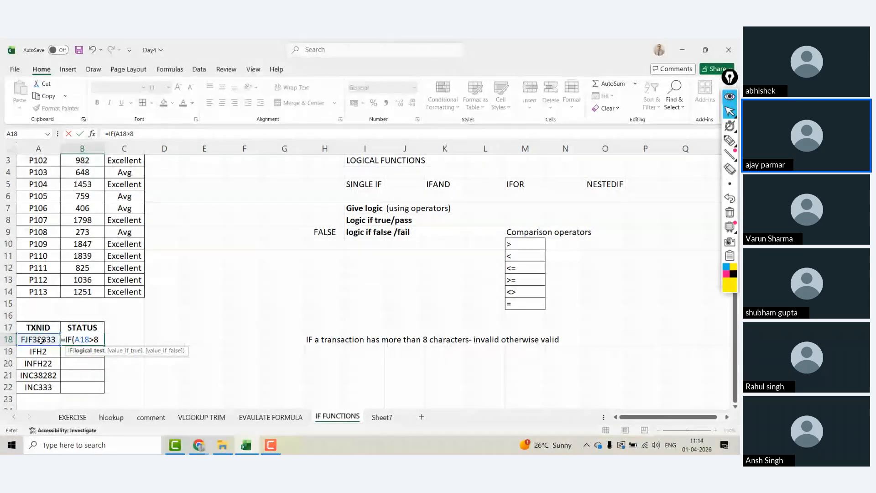
{"action": "key", "text": "Escape"}
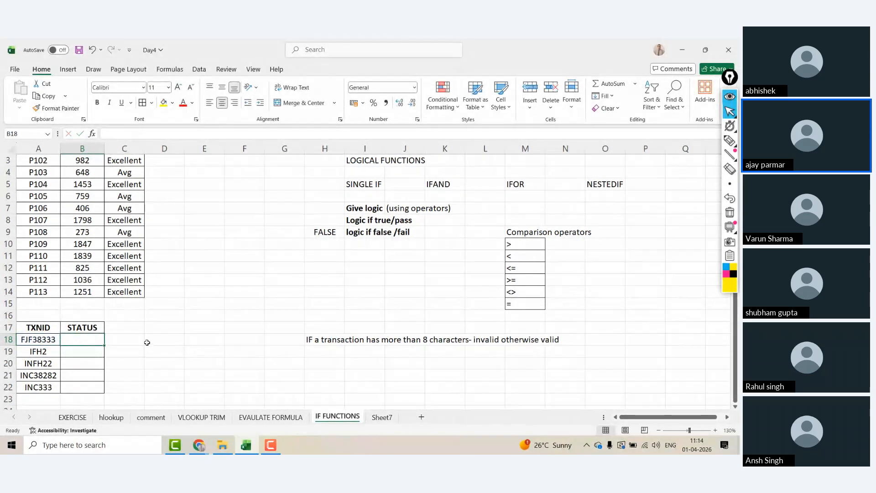
Step: Enter =LEN(A18) in B18, returning 8 for FJF38333
{"action": "left_click", "coordinate": [45, 340]}
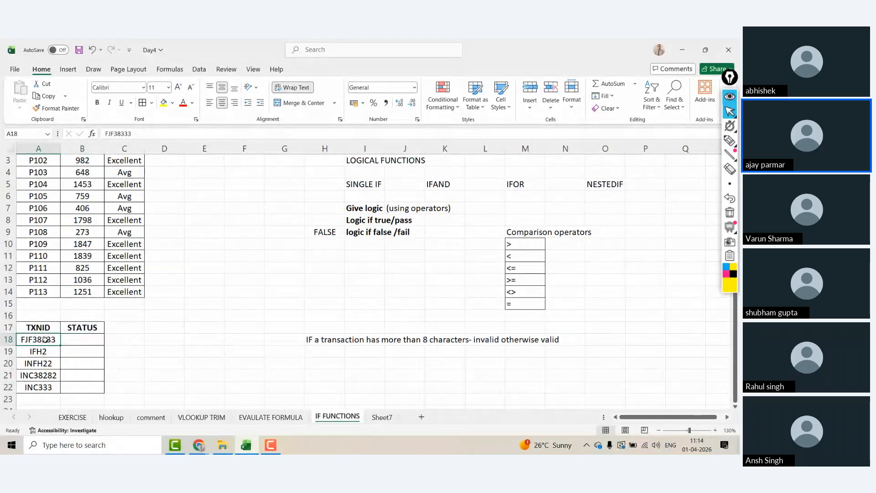
{"action": "key", "text": "shift+Down"}
{"action": "key", "text": "shift+Down"}
{"action": "key", "text": "shift+Down"}
{"action": "key", "text": "shift+Down"}
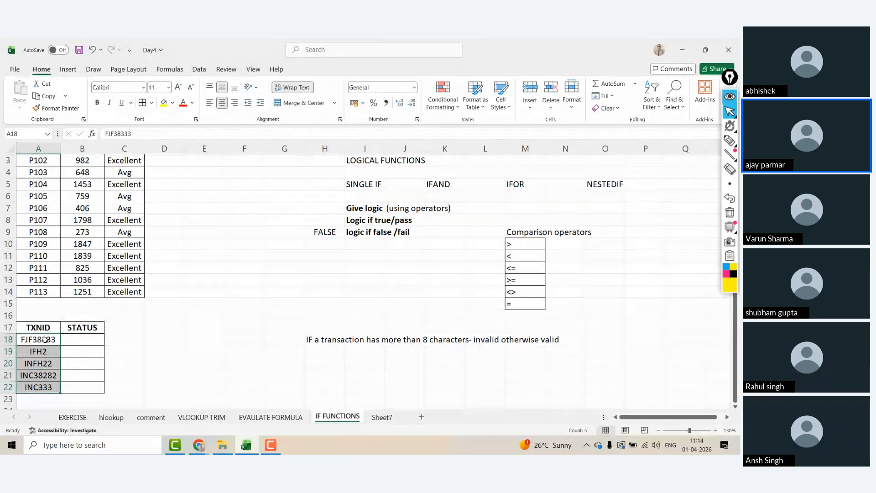
{"action": "key", "text": "Right"}
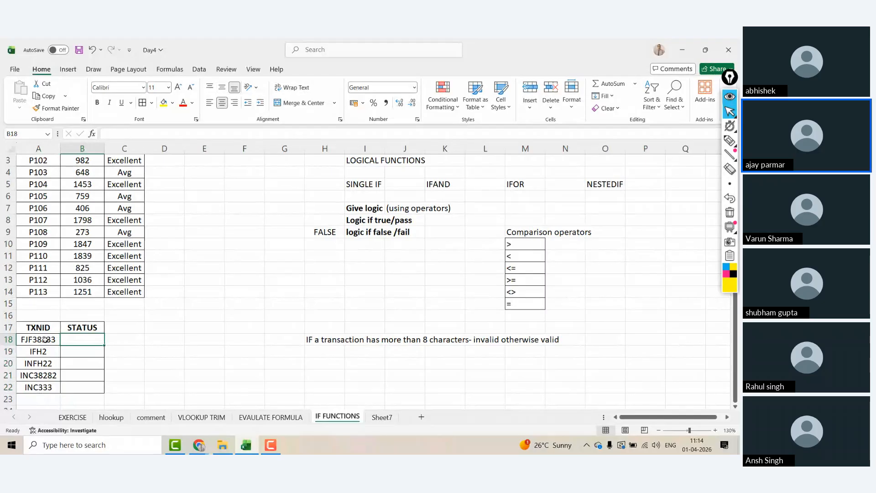
{"action": "type", "text": "="}
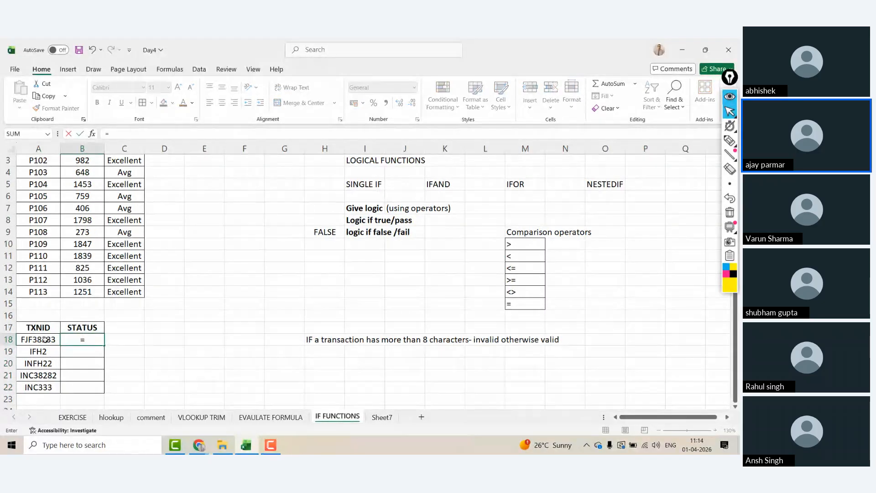
{"action": "type", "text": "LEN("}
{"action": "left_click", "coordinate": [44, 339]}
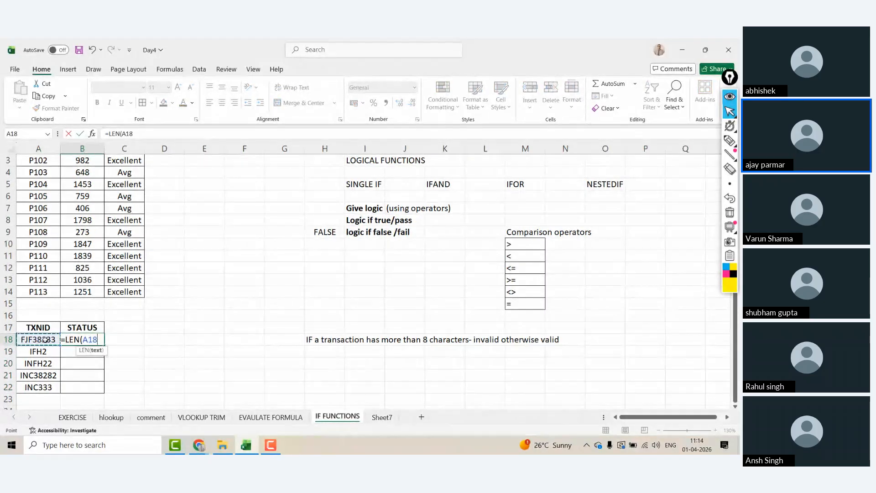
{"action": "key", "text": "ctrl+Return"}
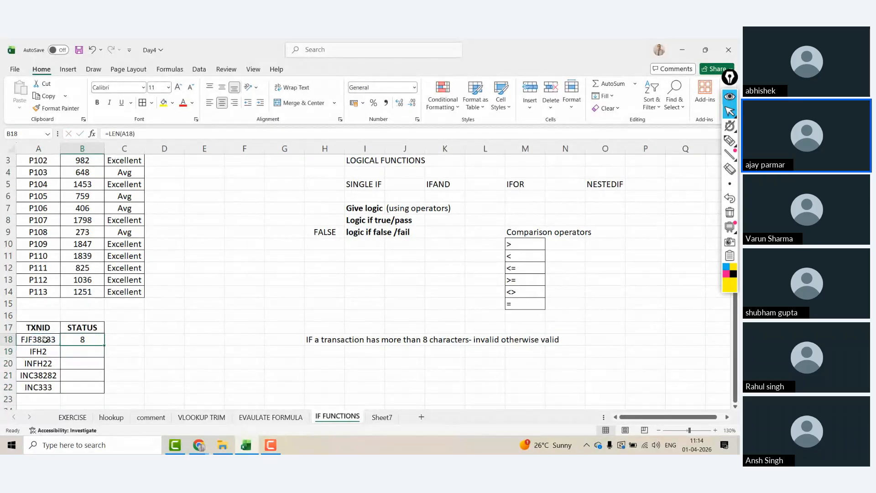
Step: Fill the length formula down to row 22, then fill C18:C22 with =IF(B18>8,"INVALID","VALID")
{"action": "left_click_drag", "start_coordinate": [104, 346], "coordinate": [104, 392]}
{"action": "key", "text": "Right"}
{"action": "type", "text": "=IF("}
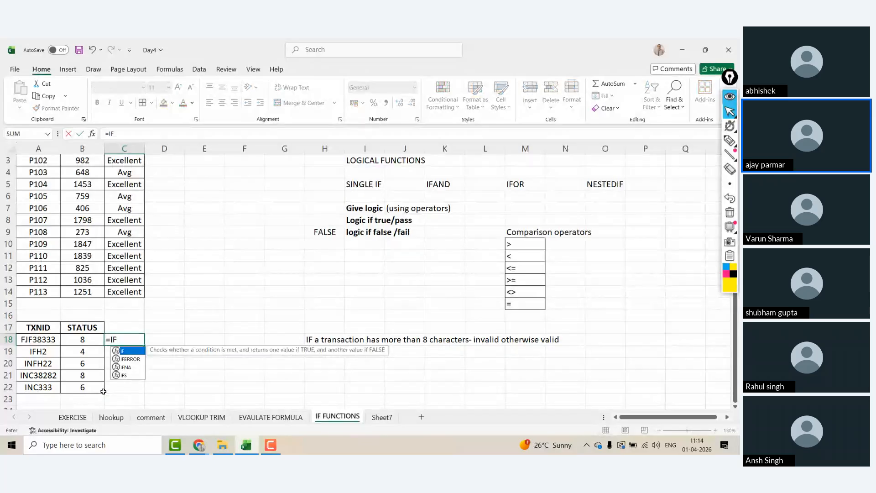
{"action": "key", "text": "Left"}
{"action": "type", "text": ">8"}
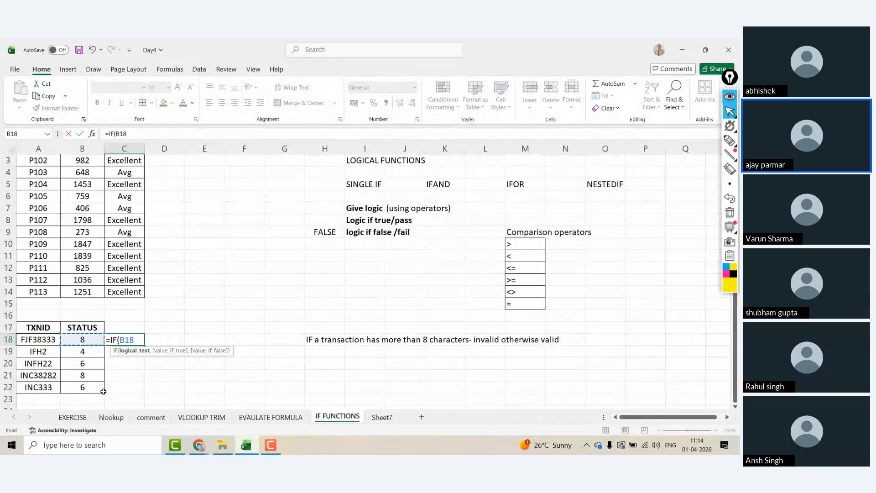
{"action": "type", "text": ",\"VA"}
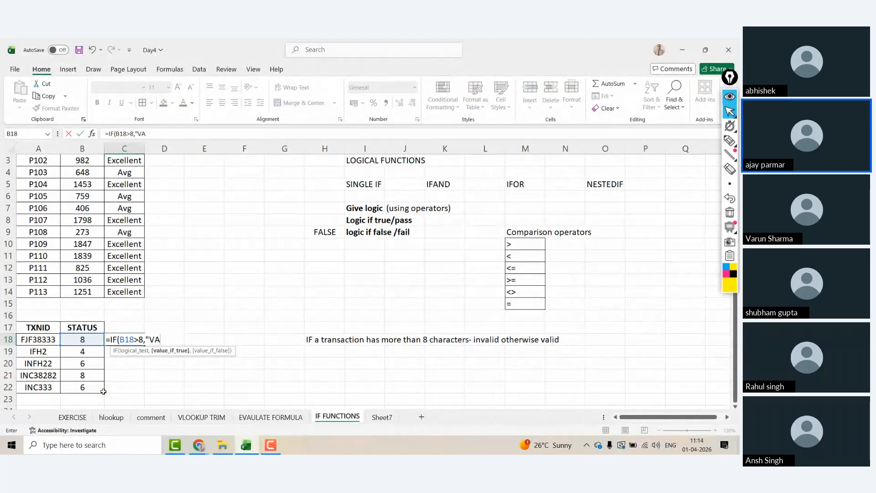
{"action": "type", "text": "LINVALID\""}
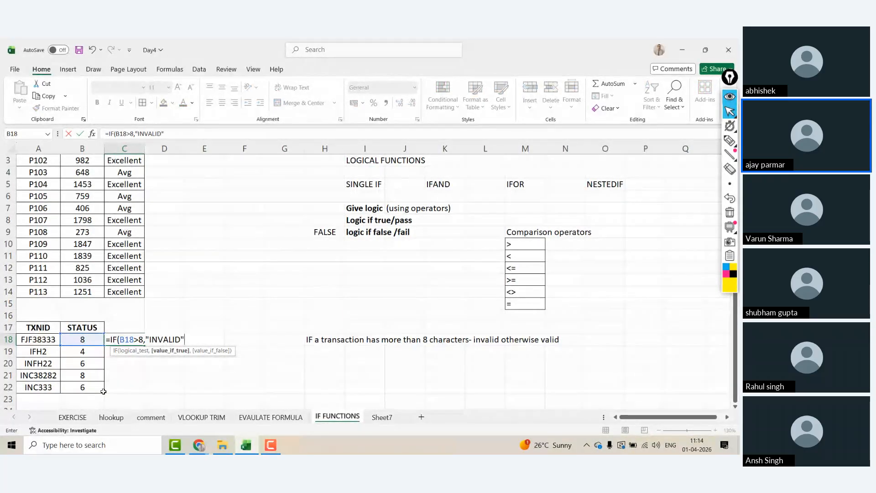
{"action": "type", "text": ",\"VALID\")"}
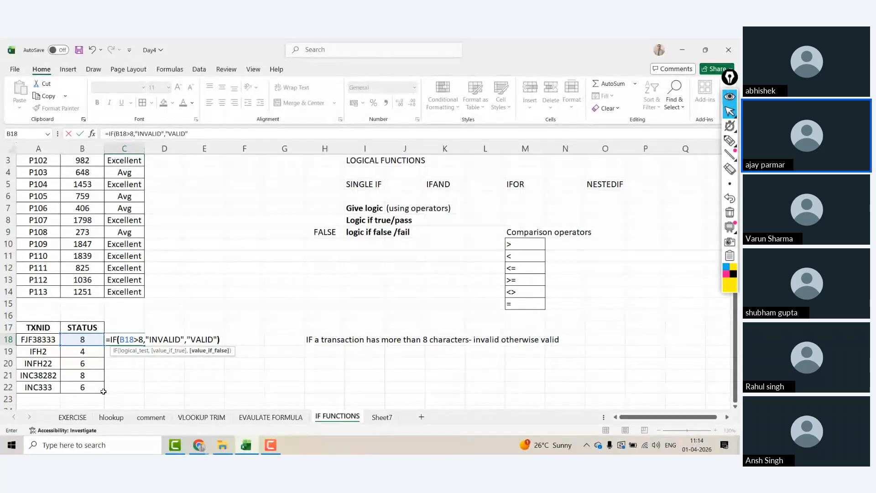
{"action": "key", "text": "Return"}
{"action": "left_click", "coordinate": [139, 341]}
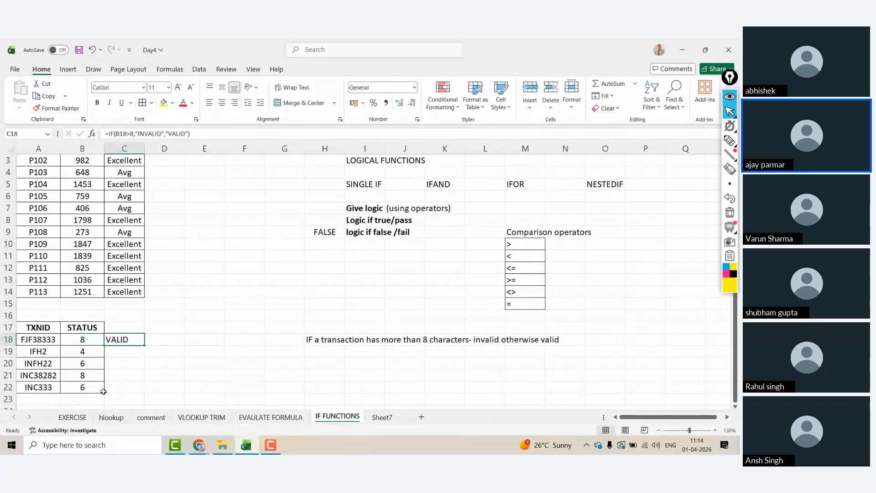
{"action": "left_click_drag", "start_coordinate": [144, 345], "coordinate": [145, 391]}
Step: Extend the A18 transaction ID to FJF38333FJ and widen column A to fit it
{"action": "left_click", "coordinate": [84, 352]}
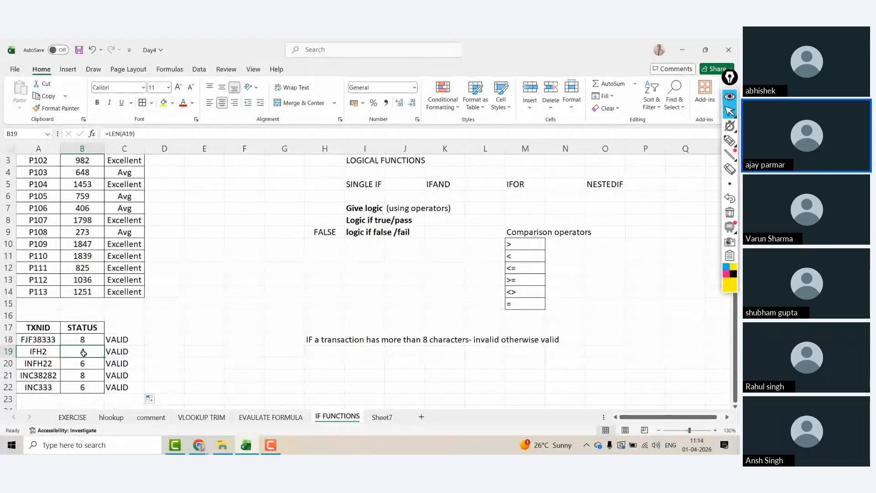
{"action": "key", "text": "Left"}
{"action": "key", "text": "Up"}
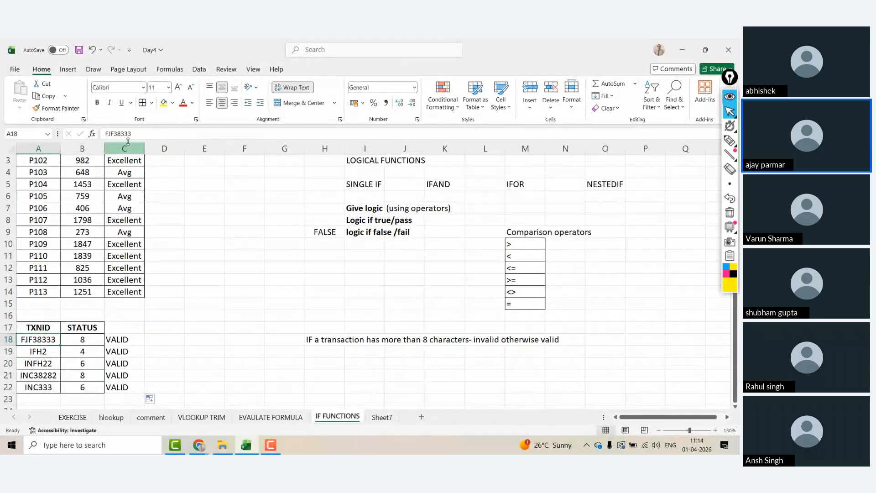
{"action": "left_click", "coordinate": [140, 131]}
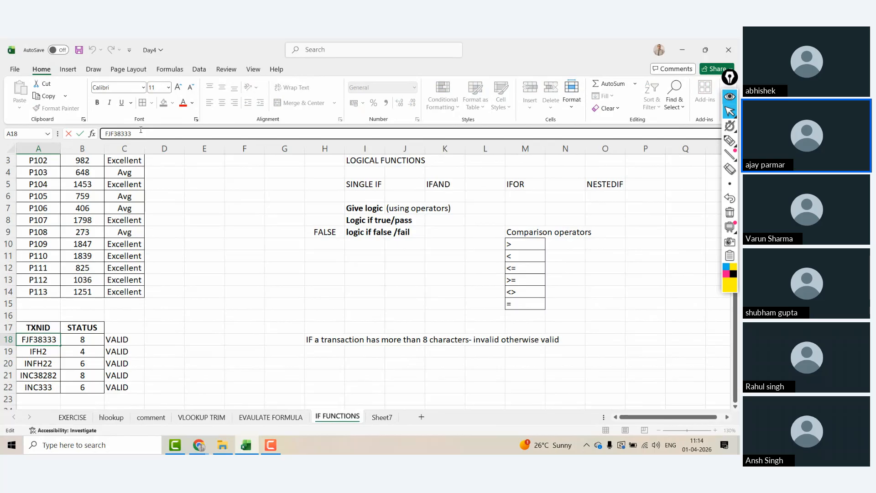
{"action": "type", "text": "FJ"}
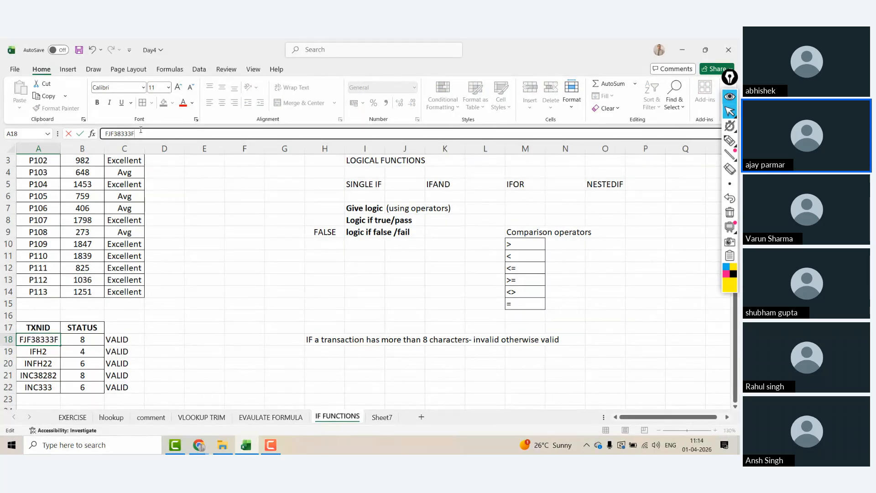
{"action": "key", "text": "Return"}
{"action": "key", "text": "Up"}
{"action": "key", "text": "Right"}
{"action": "key", "text": "Right"}
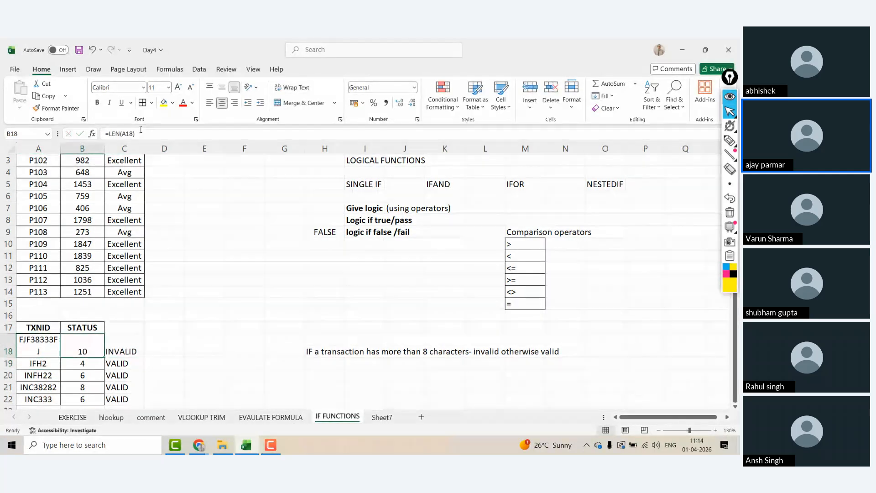
{"action": "left_click", "coordinate": [55, 345]}
{"action": "left_click_drag", "start_coordinate": [61, 152], "coordinate": [84, 152]}
Step: Check that C18 now shows INVALID and select the status results in column C
{"action": "left_click", "coordinate": [163, 346]}
{"action": "key", "text": "Left"}
{"action": "key", "text": "Left"}
{"action": "key", "text": "Right"}
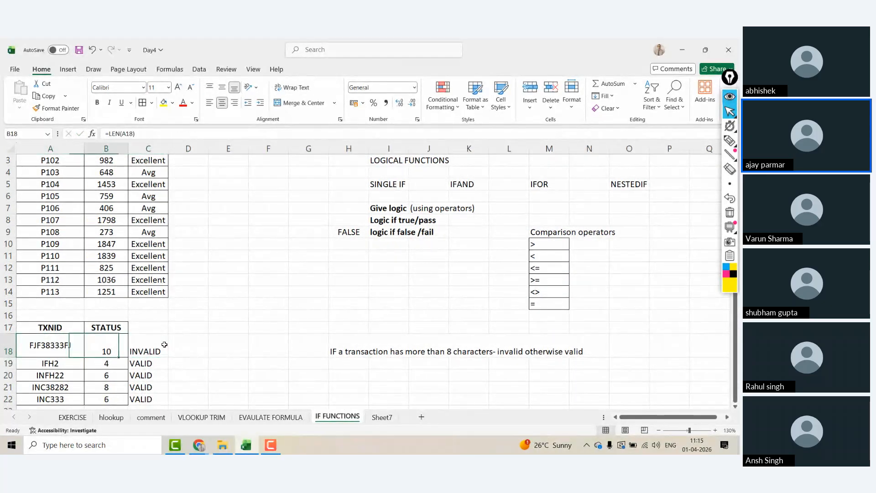
{"action": "key", "text": "Right"}
{"action": "key", "text": "Right"}
{"action": "key", "text": "Left"}
{"action": "key", "text": "Left"}
{"action": "key", "text": "shift+Right"}
{"action": "key", "text": "shift+Down"}
{"action": "key", "text": "shift+Down"}
{"action": "key", "text": "shift+Down"}
{"action": "key", "text": "shift+Down"}
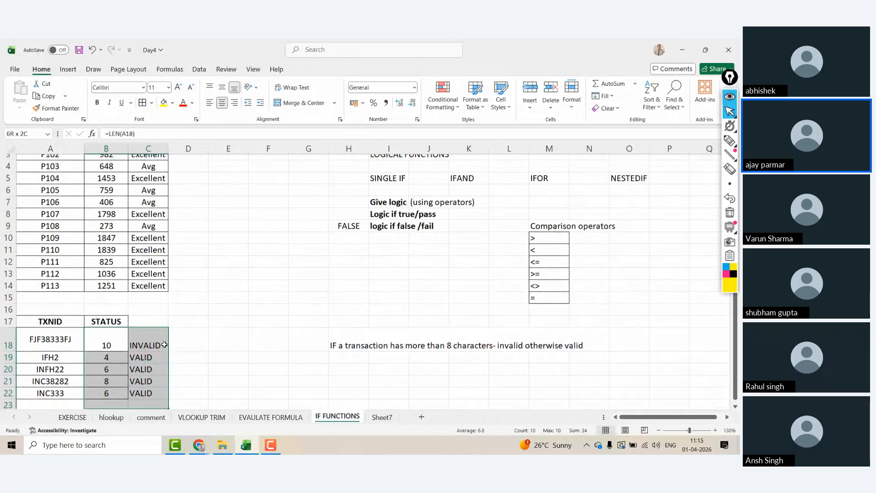
{"action": "key", "text": "Up"}
{"action": "key", "text": "Up"}
{"action": "key", "text": "Right"}
{"action": "key", "text": "Right"}
Step: Enter =IF(LEN(A18)>8,"INVALID","VALID") in D18 and copy it down to D22
{"action": "key", "text": "Down"}
{"action": "key", "text": "Down"}
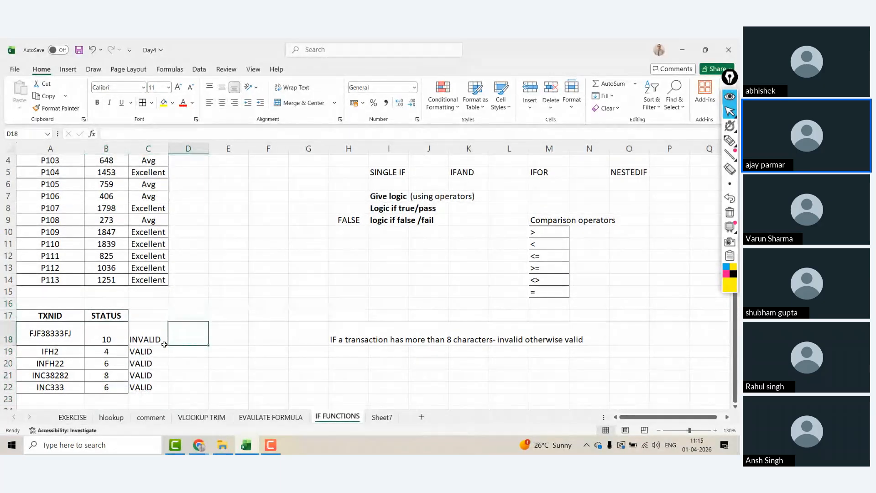
{"action": "type", "text": "=IF("}
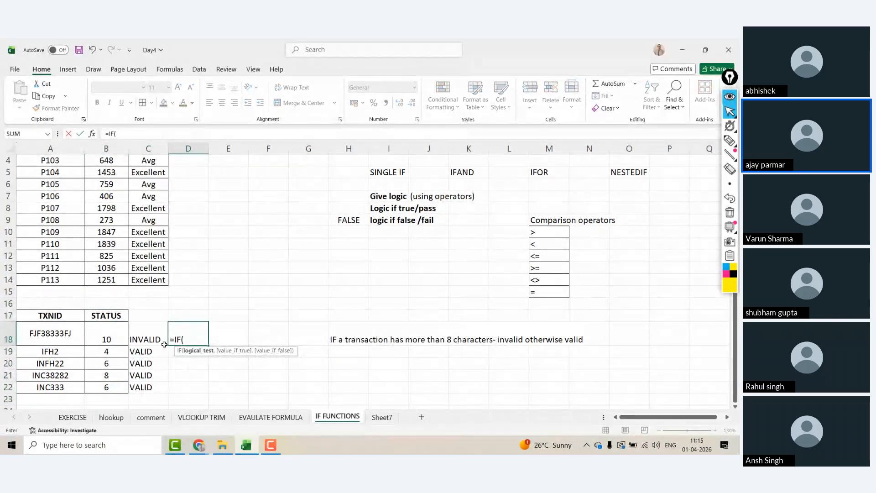
{"action": "type", "text": "LEN("}
{"action": "key", "text": "Left"}
{"action": "key", "text": "Left"}
{"action": "key", "text": "Left"}
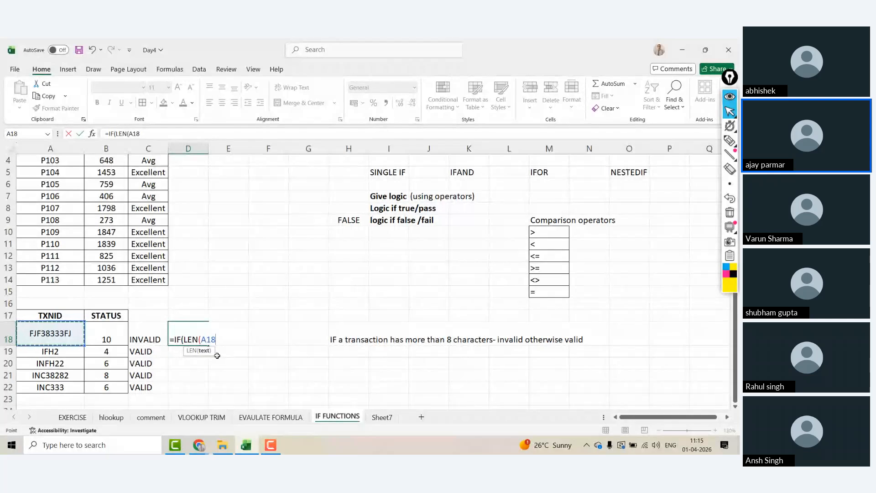
{"action": "type", "text": ">"}
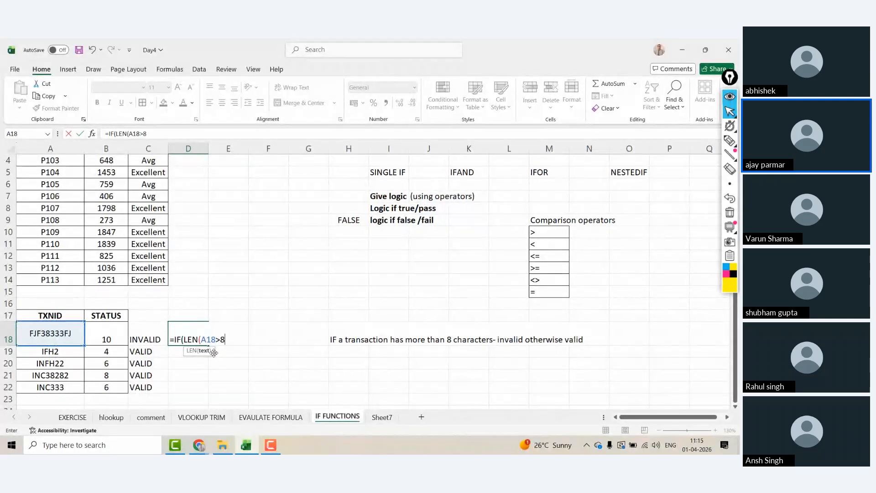
{"action": "type", "text": "8"}
{"action": "left_click_drag", "start_coordinate": [202, 339], "coordinate": [227, 340]}
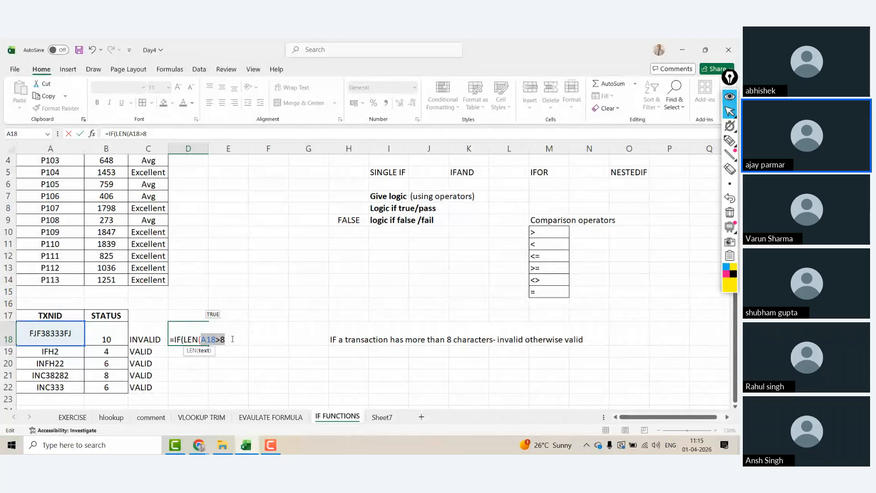
{"action": "left_click", "coordinate": [231, 338]}
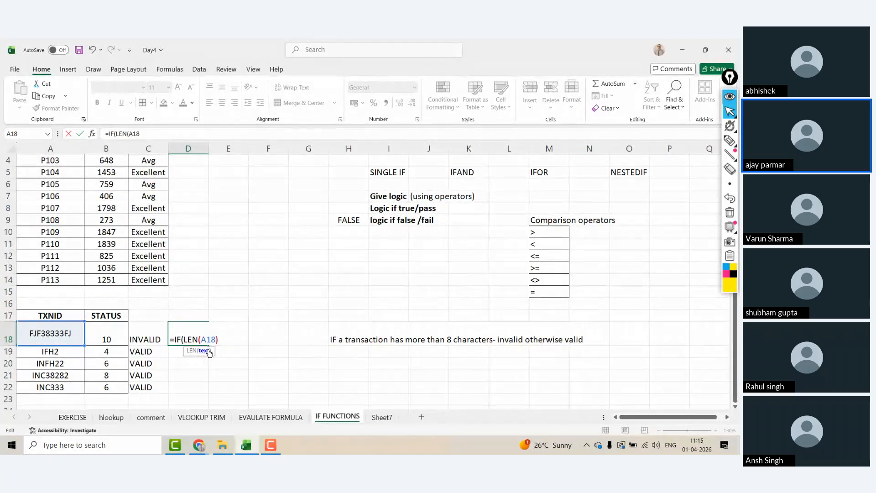
{"action": "type", "text": ")"}
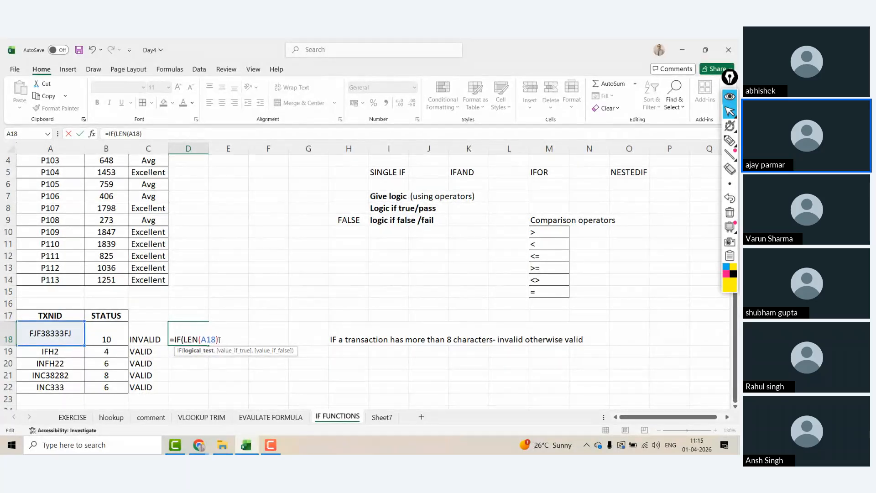
{"action": "type", "text": ">8,"}
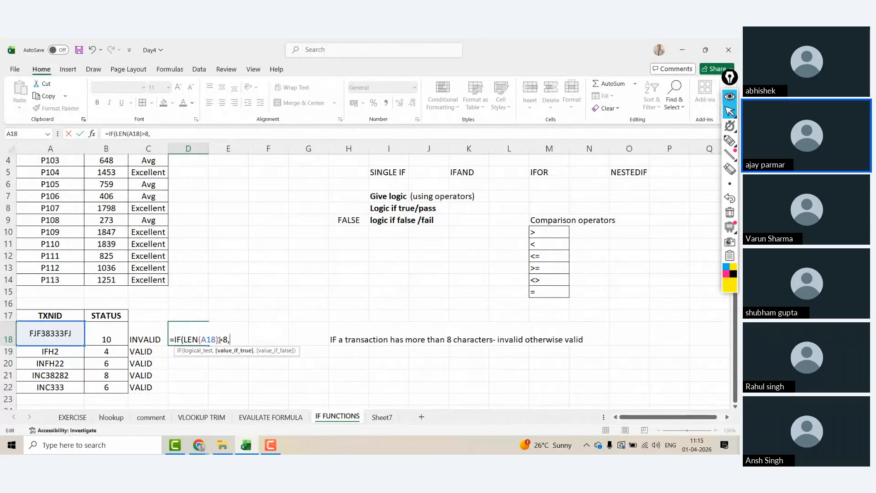
{"action": "type", "text": "\"INVALID"}
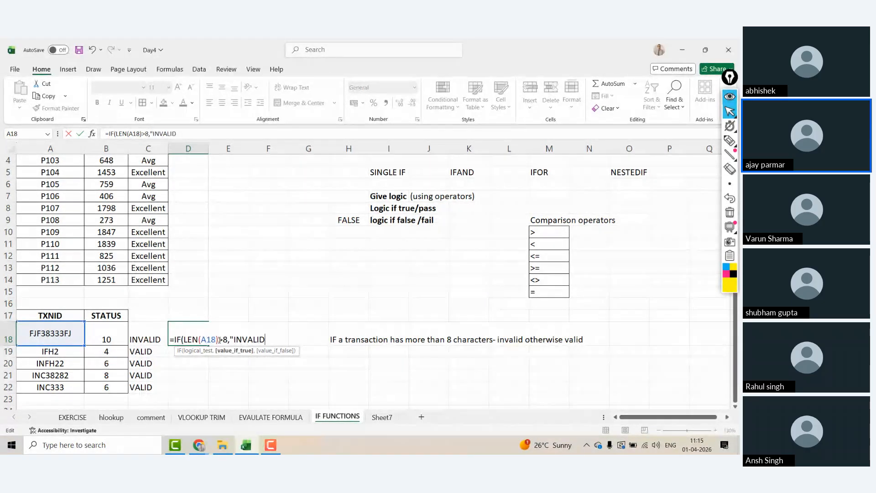
{"action": "type", "text": "\",\"VALI"}
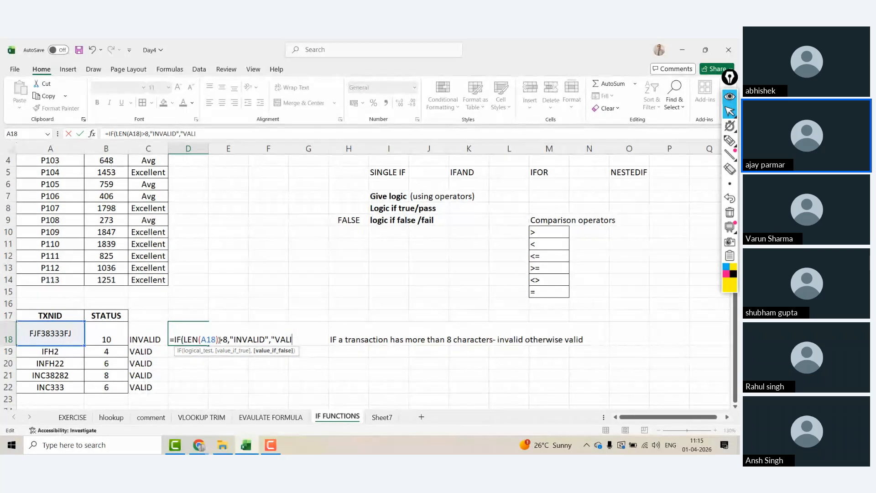
{"action": "type", "text": "D\""}
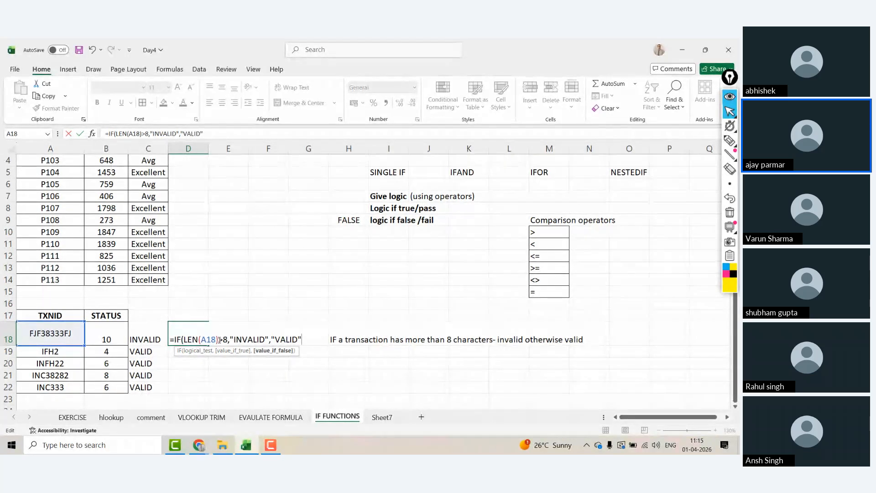
{"action": "key", "text": "Return"}
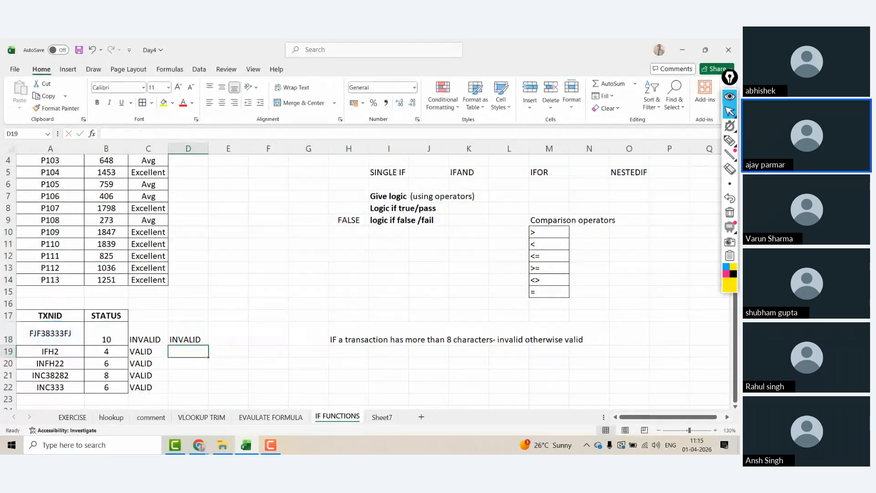
{"action": "left_click", "coordinate": [219, 339]}
{"action": "left_click_drag", "start_coordinate": [207, 344], "coordinate": [206, 387]}
{"action": "left_click", "coordinate": [190, 344]}
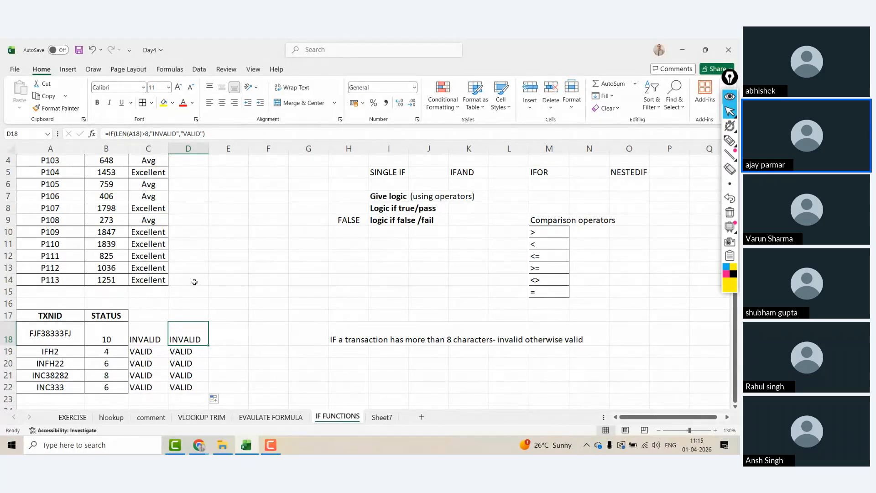
{"action": "key", "text": "ctrl+Home"}
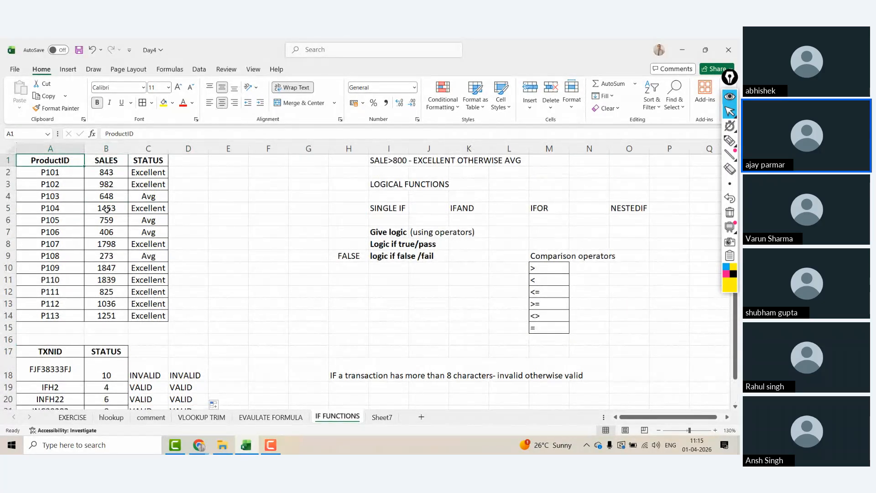
Step: Select and copy the product table D1:K14 on the EXERCISE sheet
{"action": "left_click", "coordinate": [384, 417]}
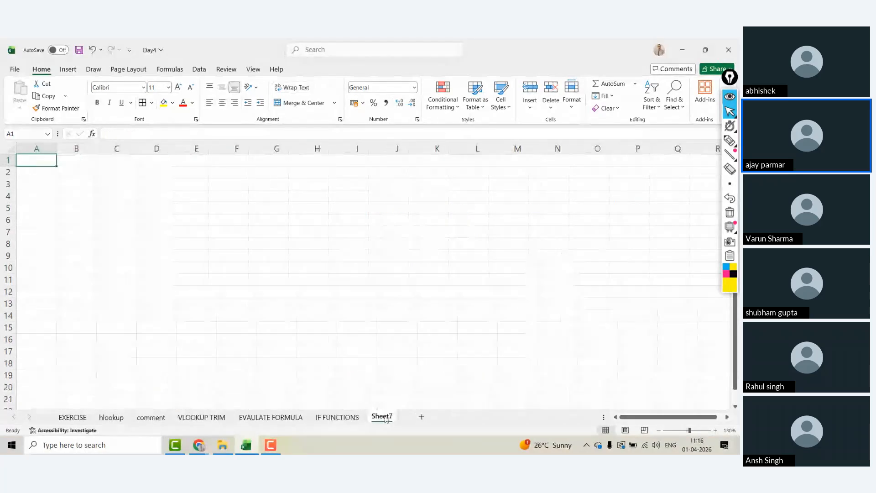
{"action": "left_click", "coordinate": [715, 430]}
{"action": "left_click", "coordinate": [715, 430]}
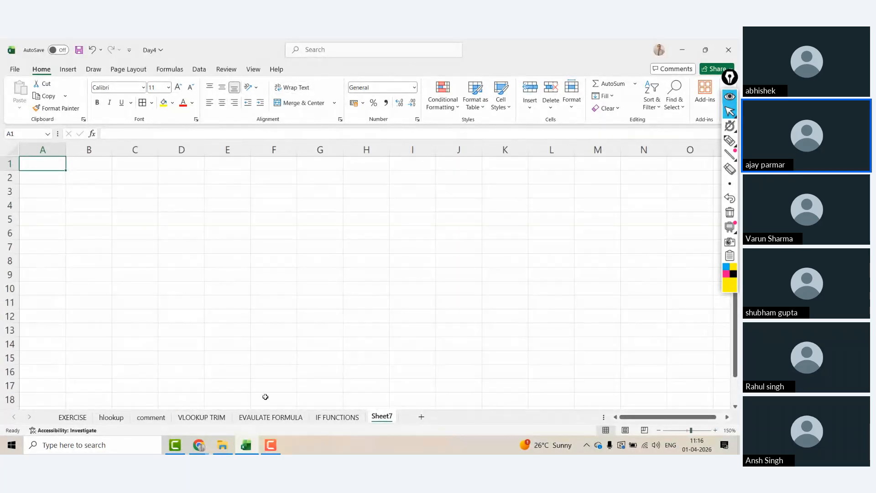
{"action": "left_click", "coordinate": [72, 418]}
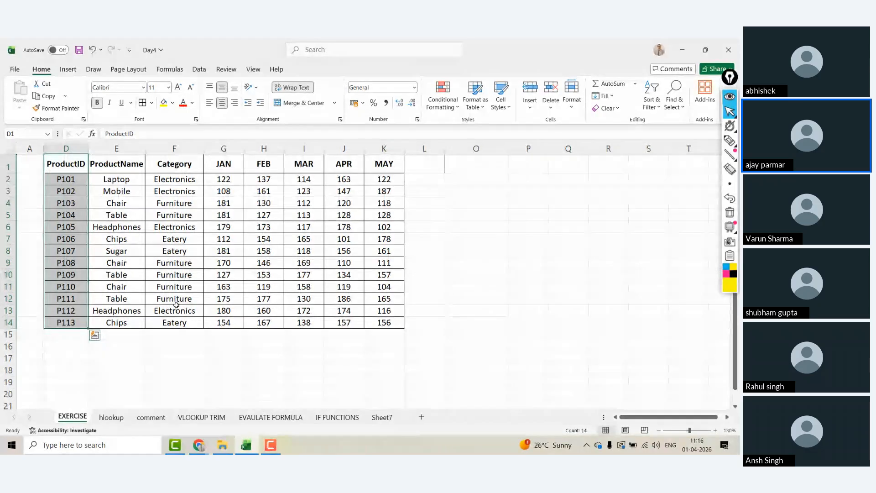
{"action": "left_click", "coordinate": [180, 324], "text": "shift"}
{"action": "key", "text": "ctrl+c"}
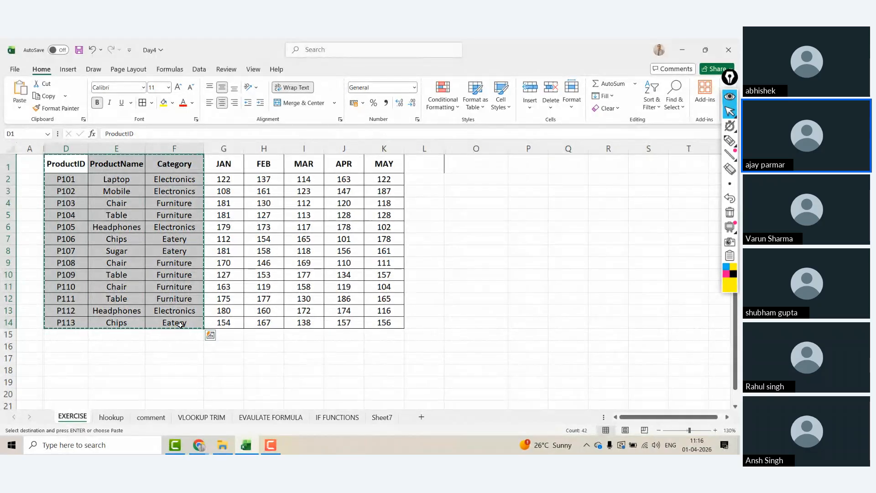
{"action": "left_click", "coordinate": [392, 324], "text": "shift"}
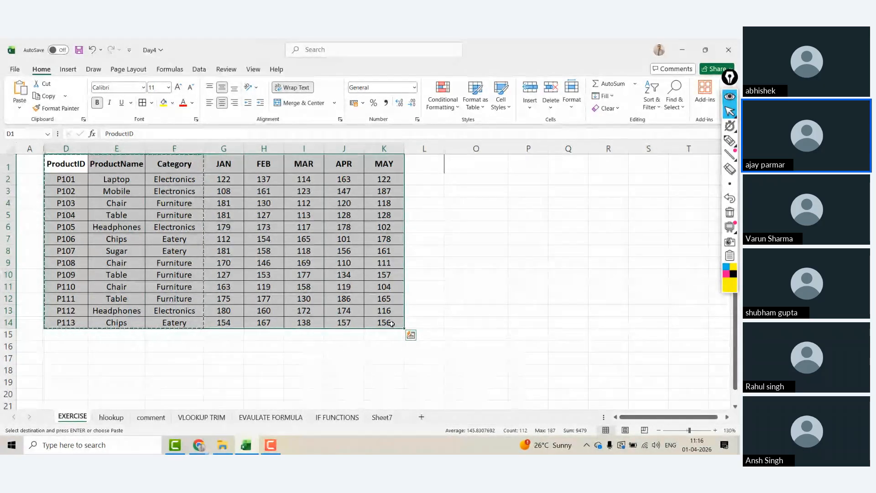
{"action": "key", "text": "ctrl+c"}
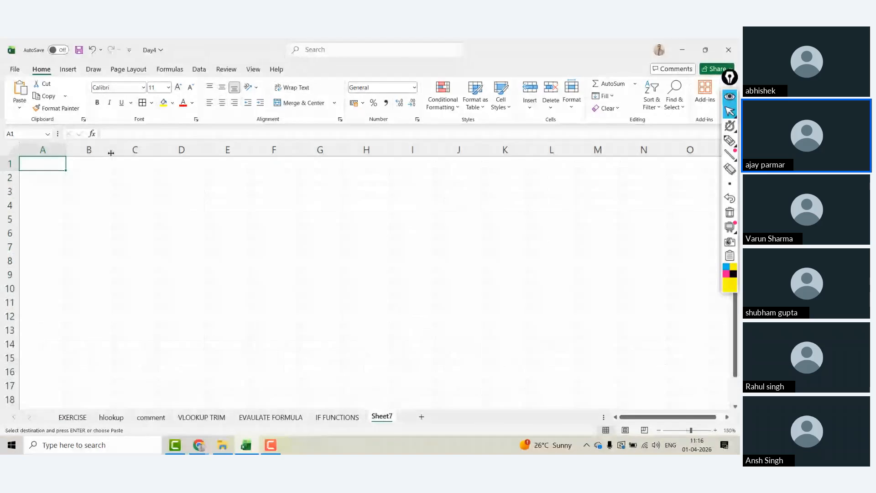
Step: Paste the table into Sheet7 at A1, zoom out, and widen column B
{"action": "key", "text": "ctrl+v"}
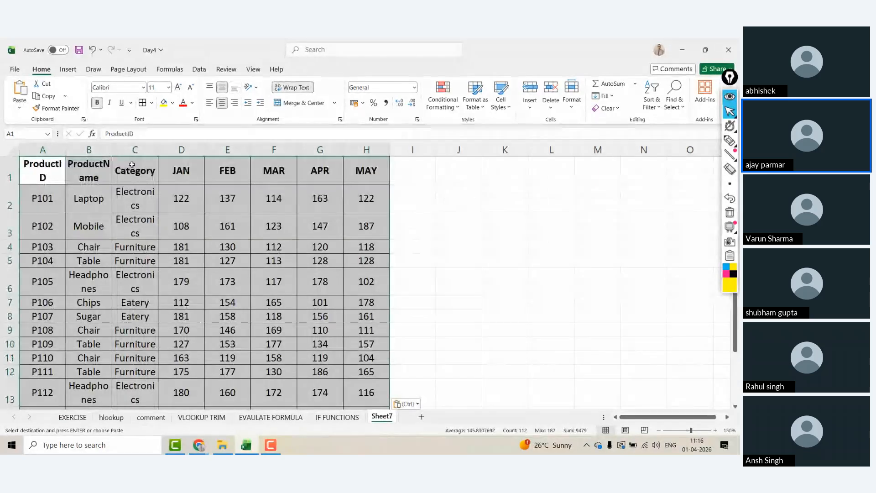
{"action": "left_click", "coordinate": [658, 430]}
{"action": "left_click", "coordinate": [658, 430]}
{"action": "left_click", "coordinate": [658, 431]}
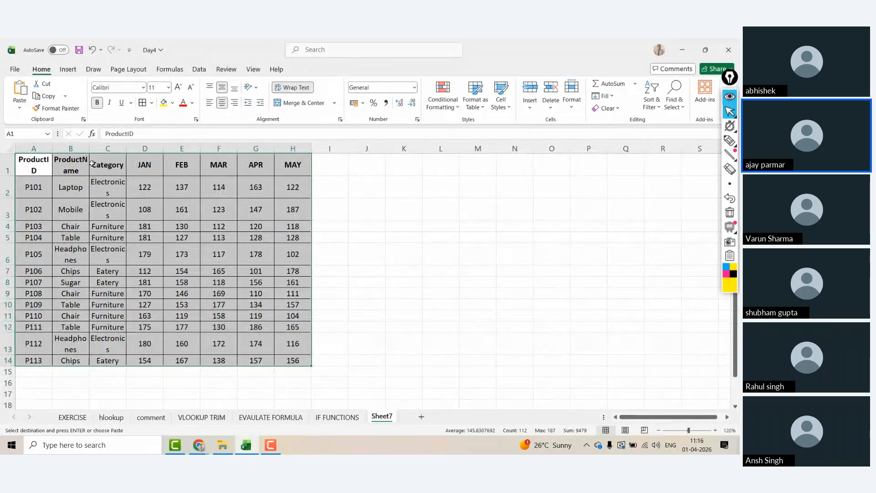
{"action": "left_click_drag", "start_coordinate": [89, 148], "coordinate": [101, 146]}
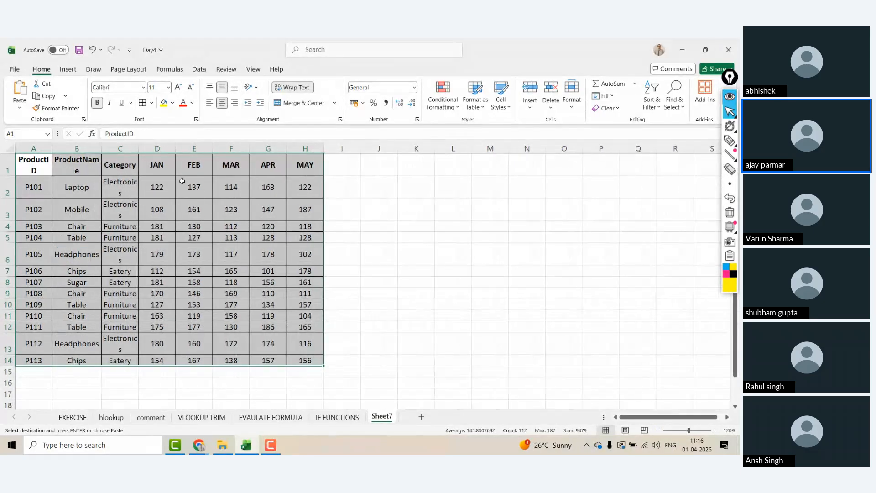
{"action": "left_click", "coordinate": [231, 186]}
Step: Type the note 'AS ON DATE > 600 - EXCELLENT OTHERWISE AVG' into O1
{"action": "left_click", "coordinate": [559, 159]}
{"action": "type", "text": "AS ON DATE > 600"}
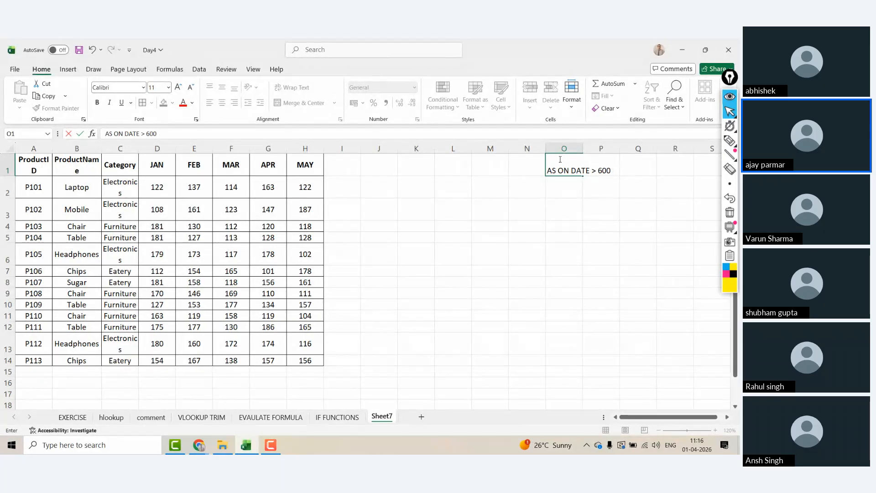
{"action": "type", "text": "XCELLENT O"}
{"action": "type", "text": "THERWISE"}
{"action": "key", "text": "BackSpace"}
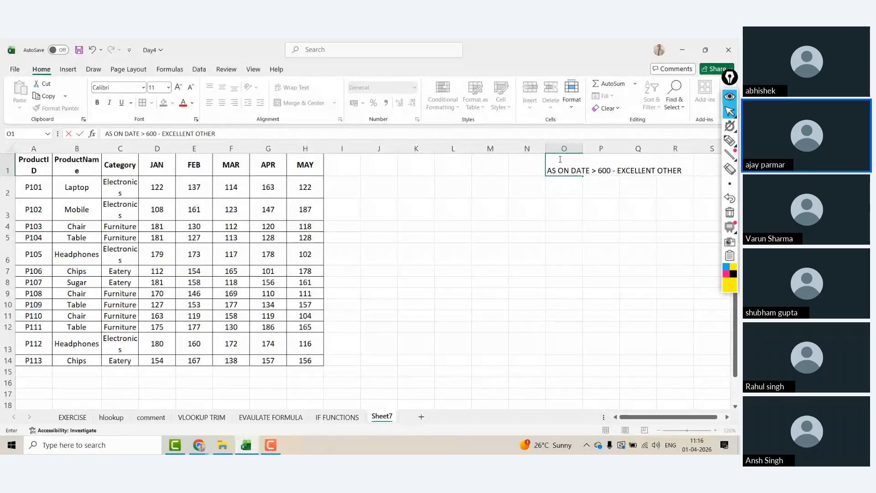
{"action": "type", "text": "WISE AVG"}
{"action": "key", "text": "Return"}
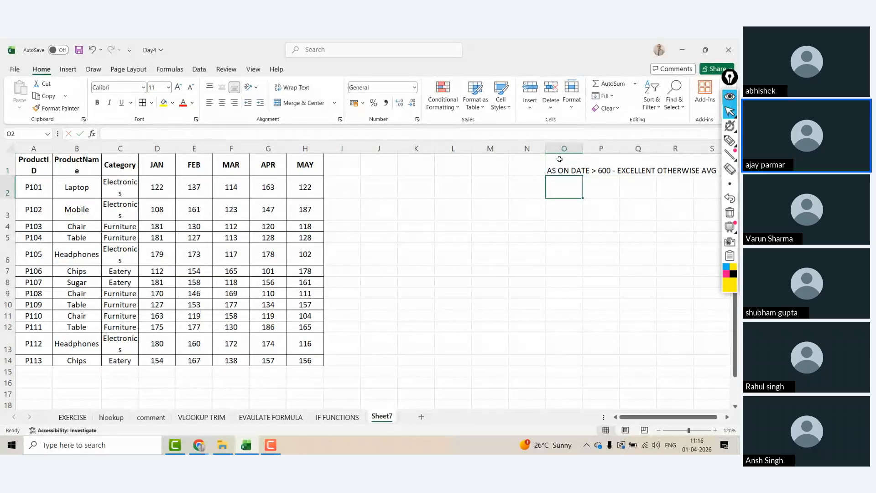
Step: Add the heading STATUS in J1
{"action": "left_click", "coordinate": [388, 164]}
{"action": "type", "text": "STATUS"}
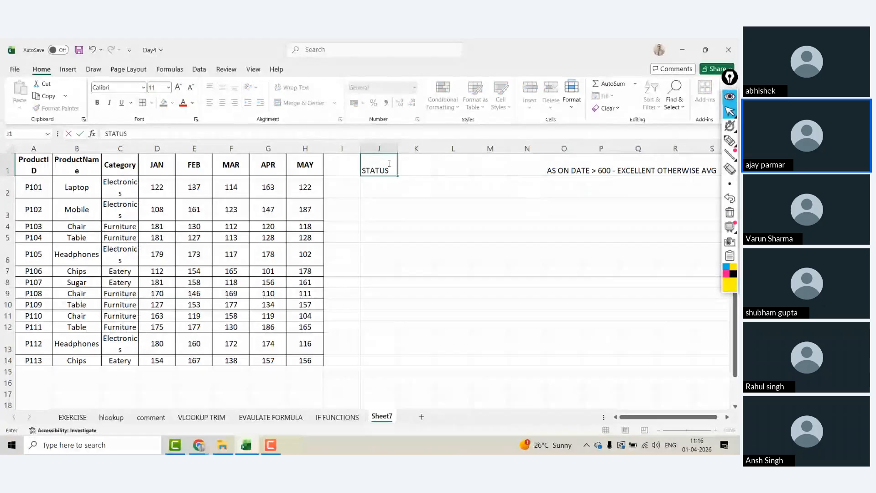
{"action": "key", "text": "Return"}
{"action": "left_click", "coordinate": [388, 164]}
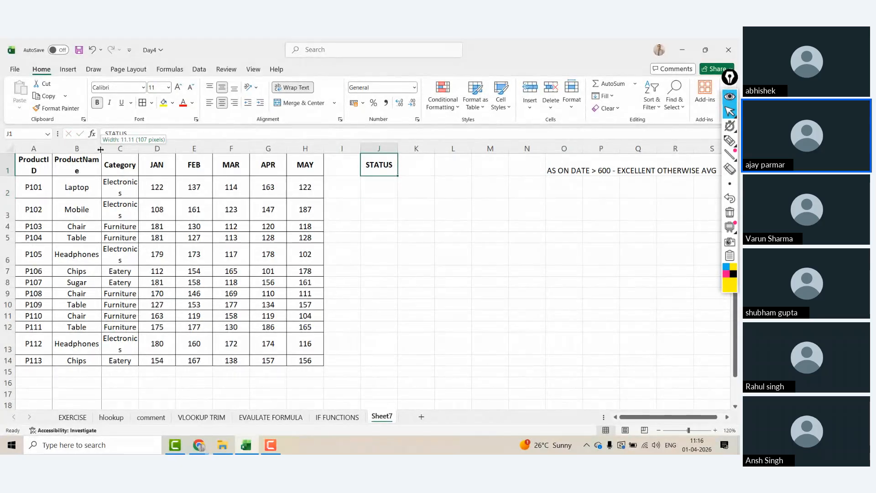
Step: Nudge column B's width and select the whole table A1:H14
{"action": "left_click_drag", "start_coordinate": [101, 149], "coordinate": [100, 149]}
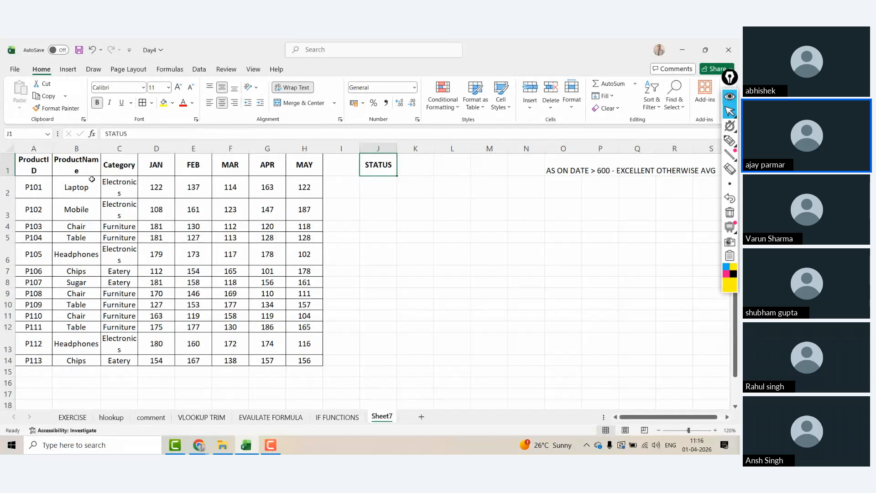
{"action": "left_click", "coordinate": [1, 195]}
{"action": "key", "text": "Right"}
{"action": "key", "text": "Right"}
{"action": "key", "text": "Right"}
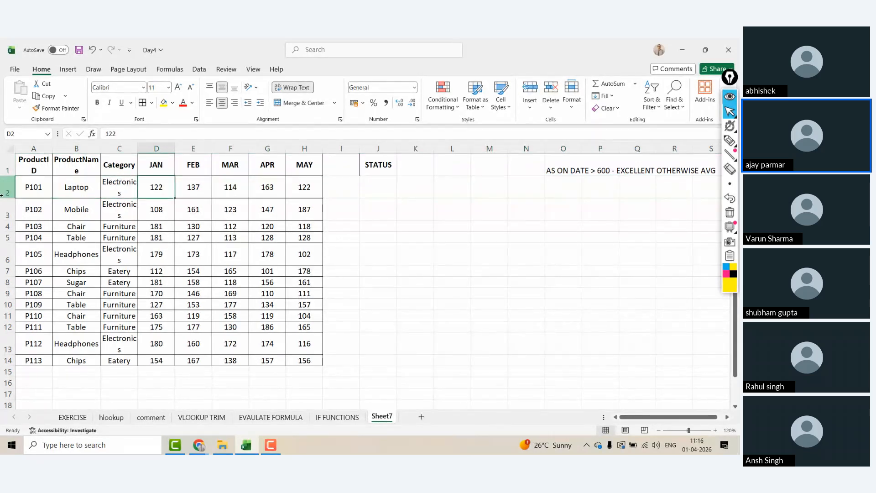
{"action": "key", "text": "shift+Right"}
{"action": "key", "text": "shift+Right"}
{"action": "key", "text": "shift+Right"}
{"action": "key", "text": "shift+Right"}
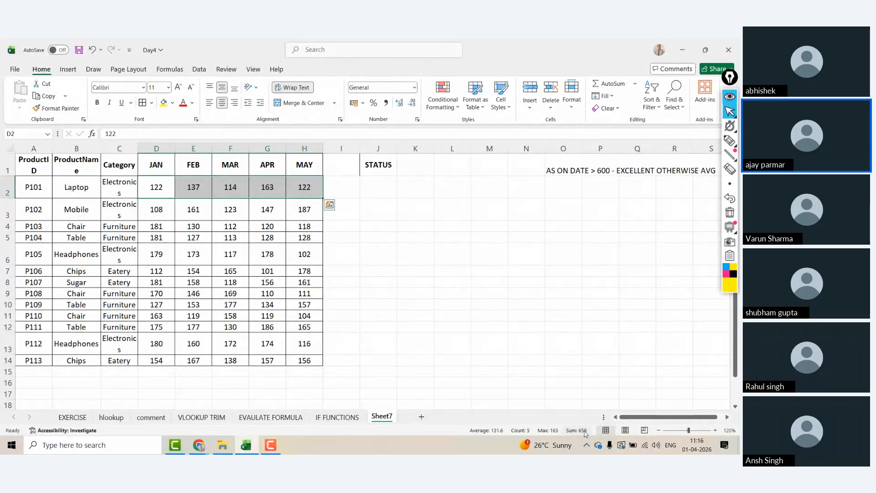
{"action": "left_click", "coordinate": [573, 171]}
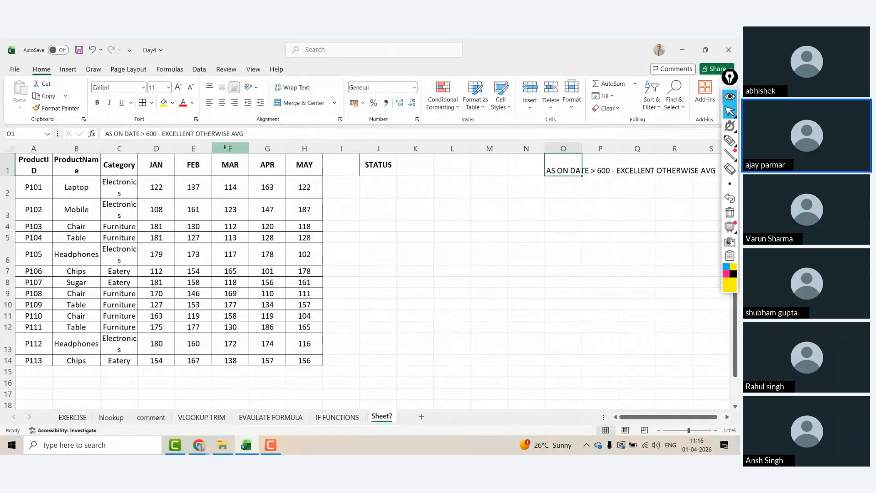
{"action": "left_click", "coordinate": [29, 162]}
{"action": "key", "text": "ctrl+a"}
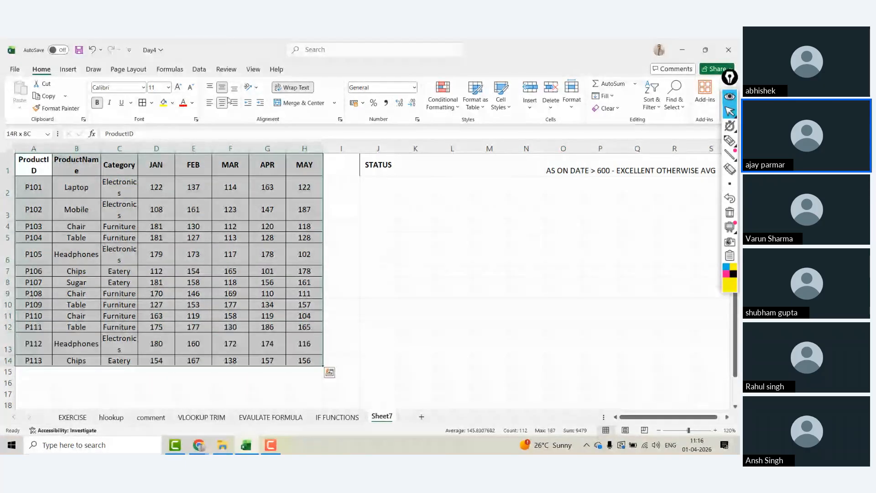
Step: Widen column B so ProductName fits, discarding a mistyped entry in I2
{"action": "left_click", "coordinate": [76, 187]}
{"action": "left_click_drag", "start_coordinate": [100, 149], "coordinate": [109, 150]}
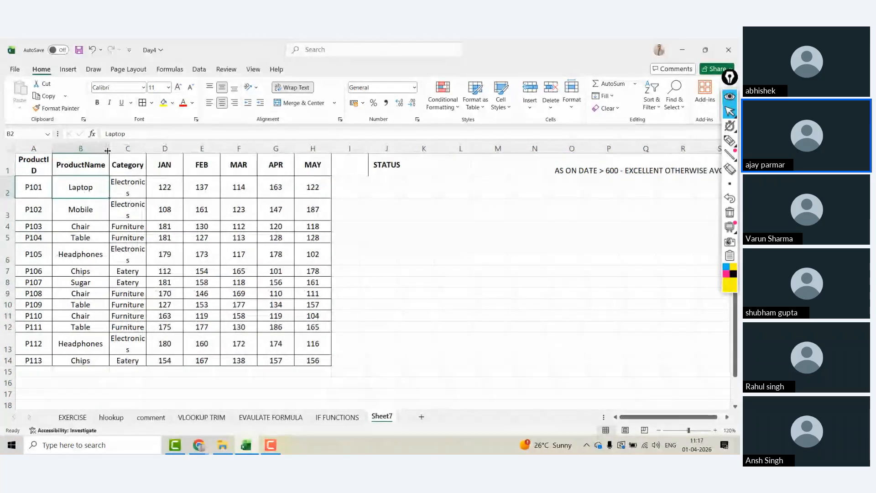
{"action": "left_click", "coordinate": [363, 193]}
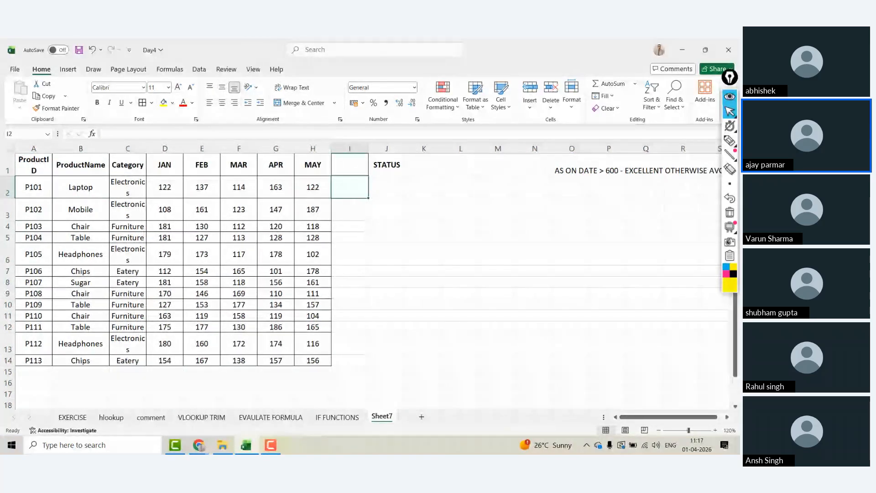
{"action": "type", "text": "=SUJ"}
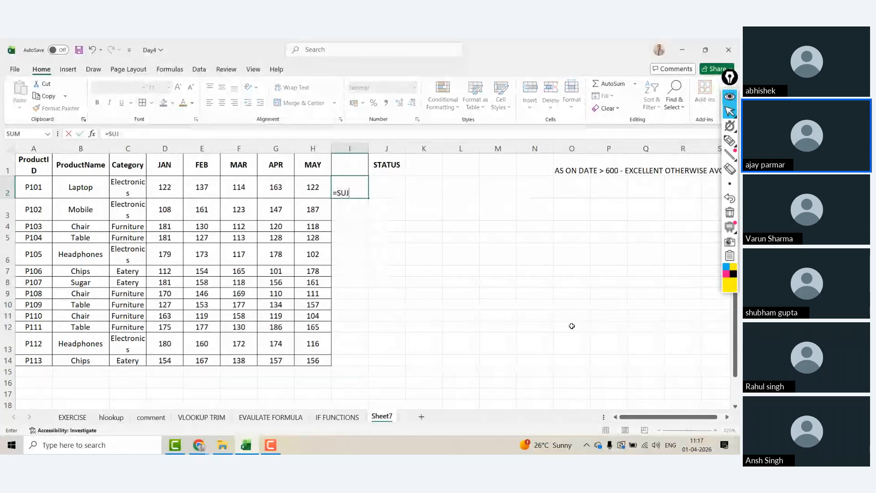
{"action": "key", "text": "Escape"}
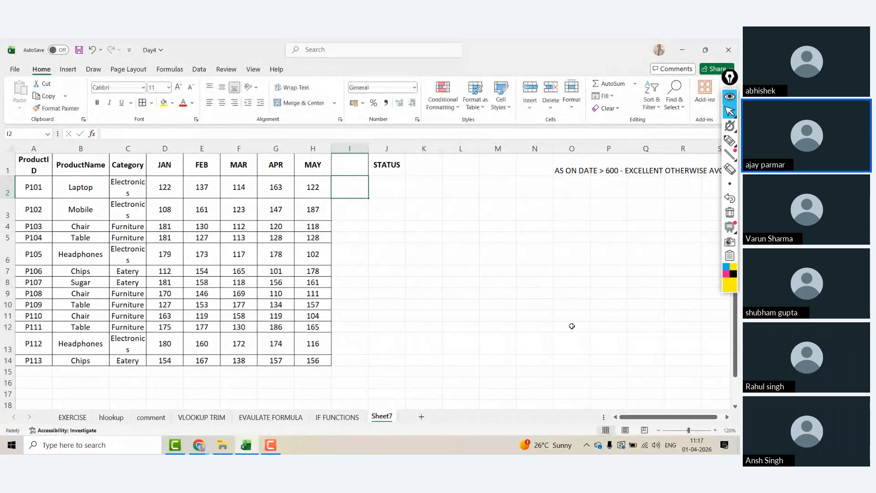
{"action": "key", "text": "Right"}
Step: Draft a J2 status test with SUM(D2:H2)>6000 and an H2>33 condition, then erase both
{"action": "type", "text": "=IF(SUM("}
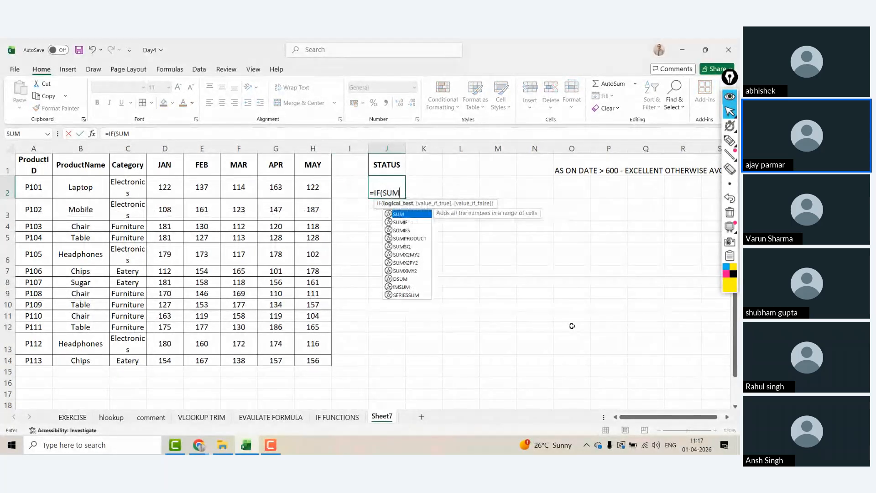
{"action": "key", "text": "Left"}
{"action": "key", "text": "Left"}
{"action": "key", "text": "shift+Left"}
{"action": "key", "text": "shift+Left"}
{"action": "key", "text": "shift+Left"}
{"action": "key", "text": "shift+Left"}
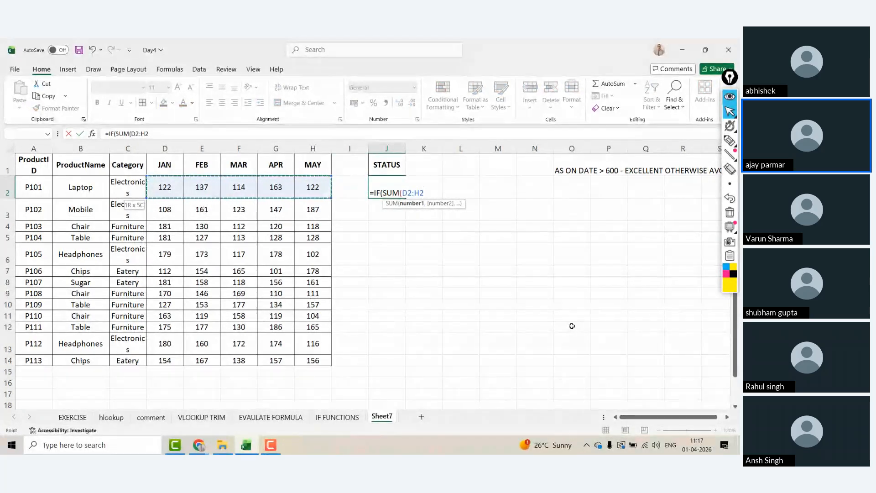
{"action": "type", "text": ")"}
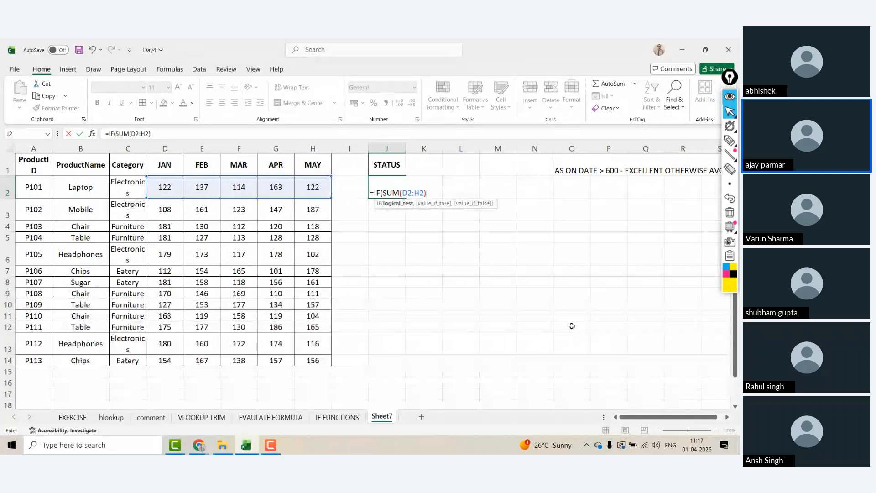
{"action": "type", "text": ">6000"}
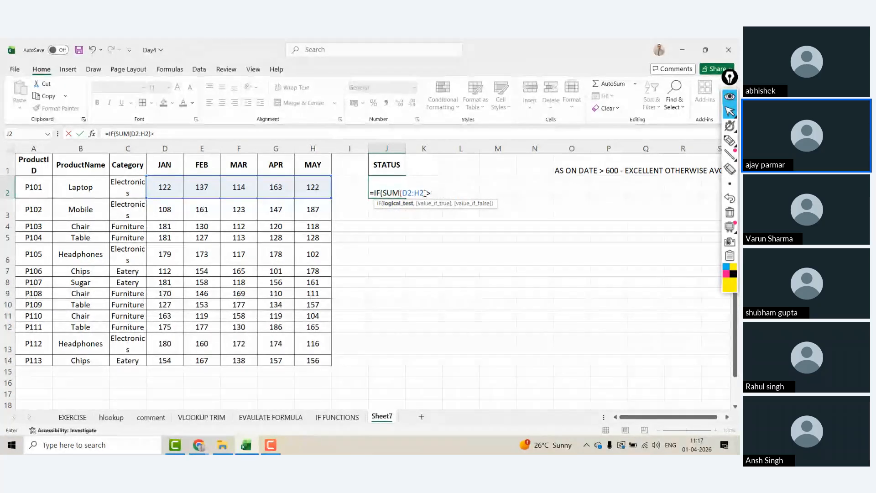
{"action": "key", "text": "BackSpace"}
{"action": "key", "text": "BackSpace"}
{"action": "key", "text": "BackSpace"}
{"action": "key", "text": "BackSpace"}
{"action": "key", "text": "BackSpace"}
{"action": "key", "text": "BackSpace"}
{"action": "key", "text": "BackSpace"}
{"action": "key", "text": "BackSpace"}
{"action": "key", "text": "BackSpace"}
{"action": "key", "text": "BackSpace"}
{"action": "key", "text": "BackSpace"}
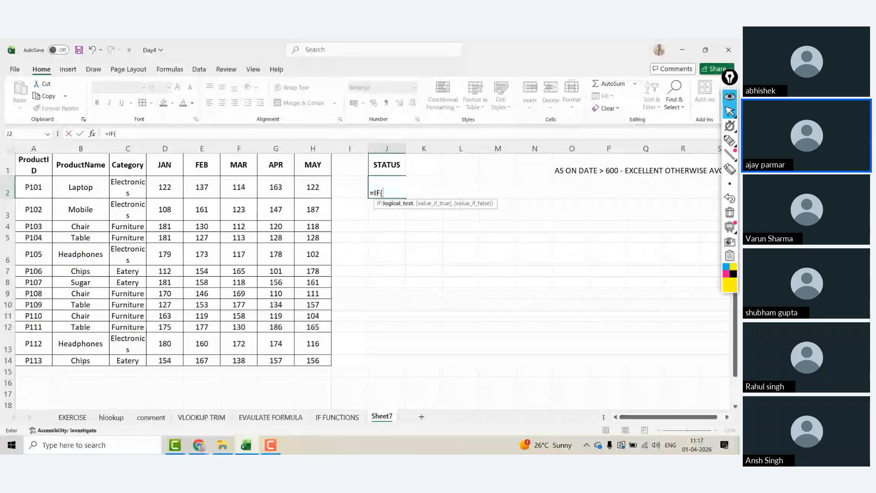
{"action": "left_click", "coordinate": [315, 187]}
{"action": "type", "text": ">33"}
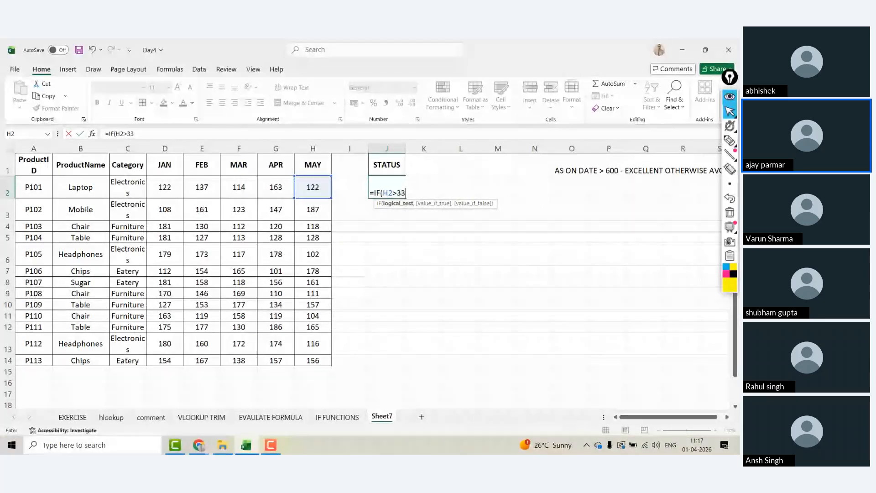
{"action": "key", "text": "BackSpace"}
{"action": "key", "text": "BackSpace"}
{"action": "key", "text": "BackSpace"}
{"action": "key", "text": "BackSpace"}
{"action": "key", "text": "BackSpace"}
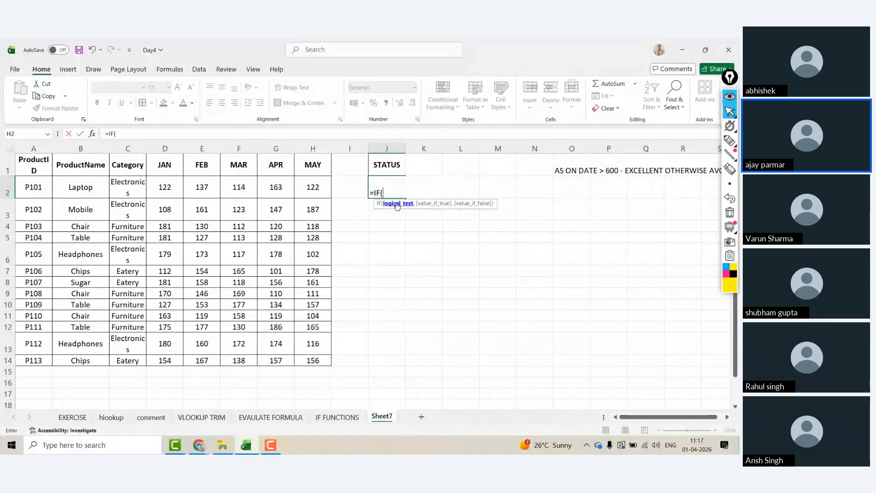
Step: Complete J2 as =IF(SUM(D2:H2)>800,"E","A")
{"action": "type", "text": "SUM("}
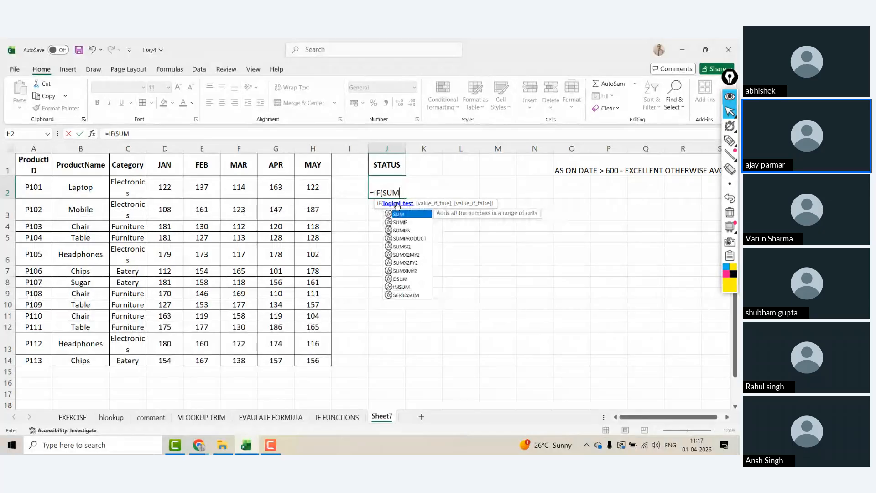
{"action": "key", "text": "Left"}
{"action": "key", "text": "Left"}
{"action": "key", "text": "shift+Left"}
{"action": "key", "text": "shift+Left"}
{"action": "key", "text": "shift+Left"}
{"action": "key", "text": "shift+Left"}
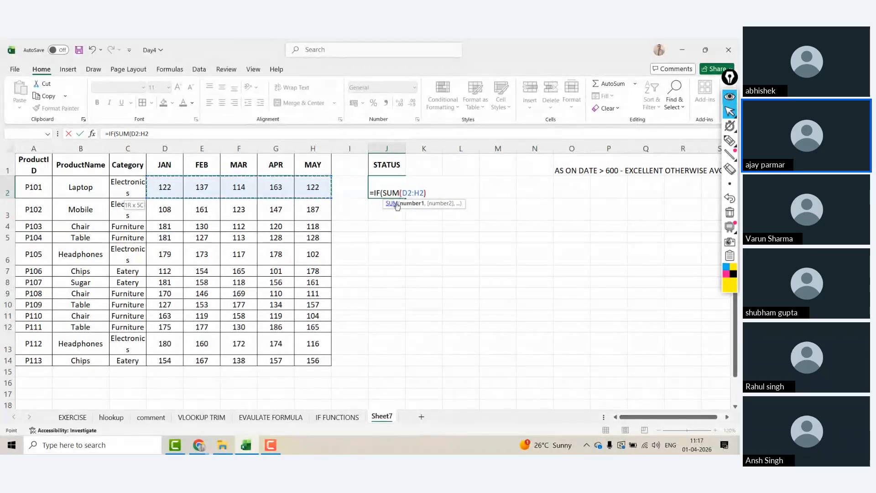
{"action": "type", "text": ")"}
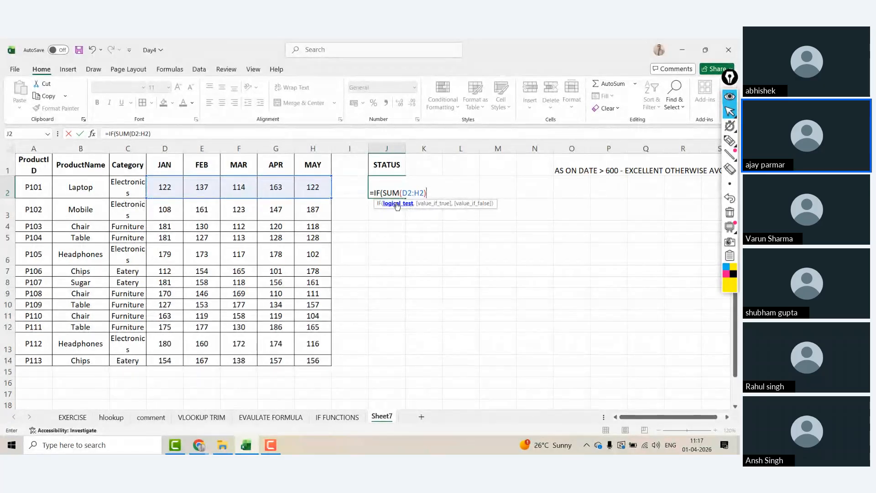
{"action": "type", "text": ">800,"}
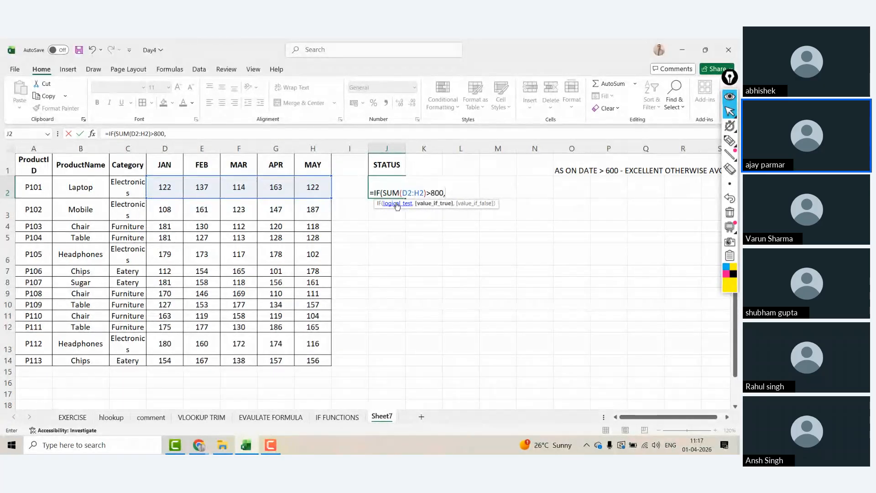
{"action": "type", "text": "\"E\",\"A"}
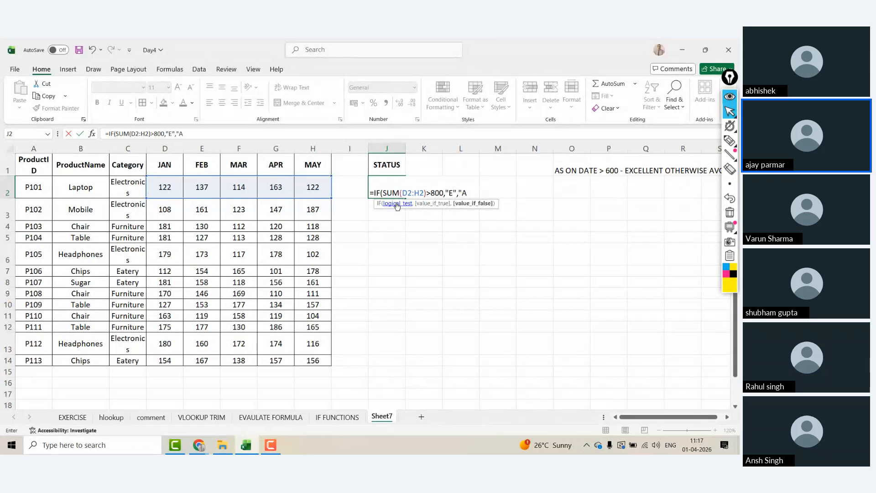
{"action": "type", "text": "V"}
{"action": "key", "text": "BackSpace"}
{"action": "type", "text": "\")"}
{"action": "key", "text": "ctrl+Return"}
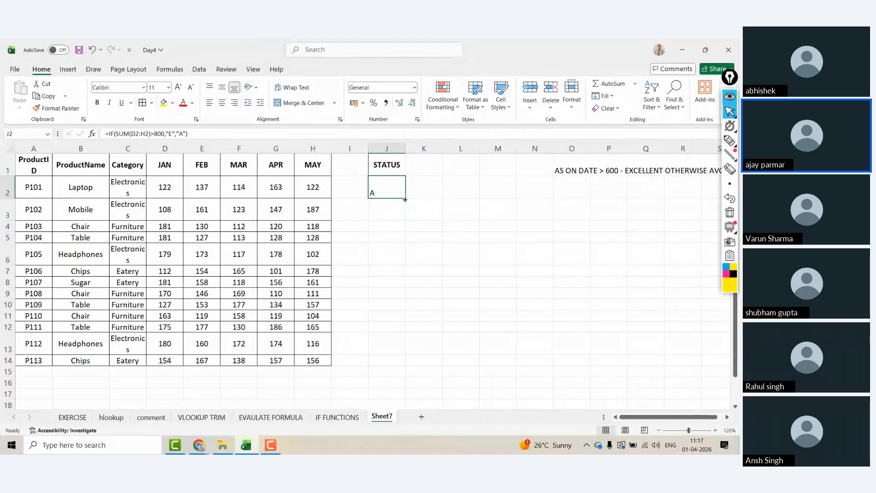
Step: Fill the J2 STATUS formula down to J14 and centre the results
{"action": "double_click", "coordinate": [405, 199]}
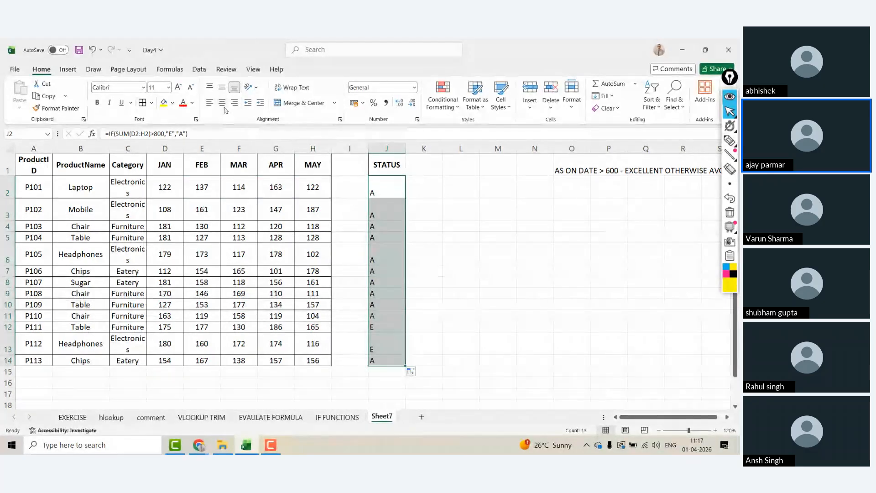
{"action": "left_click", "coordinate": [222, 103]}
{"action": "left_click", "coordinate": [276, 209]}
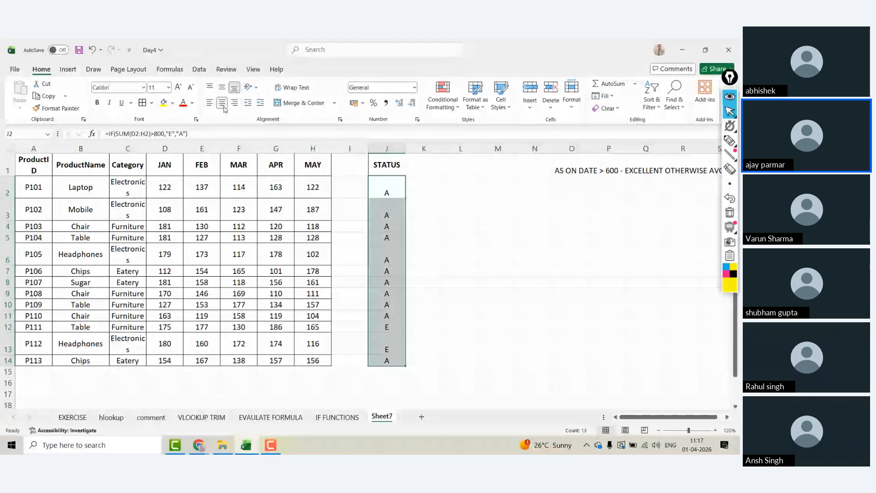
{"action": "left_click", "coordinate": [390, 191]}
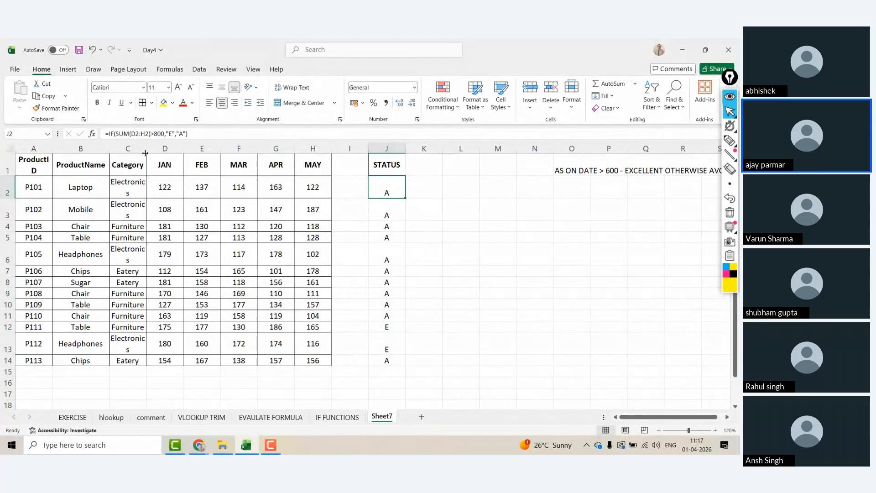
Step: Autofit the Category column so Electronics fits, keeping the zoom at 120%
{"action": "left_click", "coordinate": [202, 165]}
{"action": "double_click", "coordinate": [148, 149]}
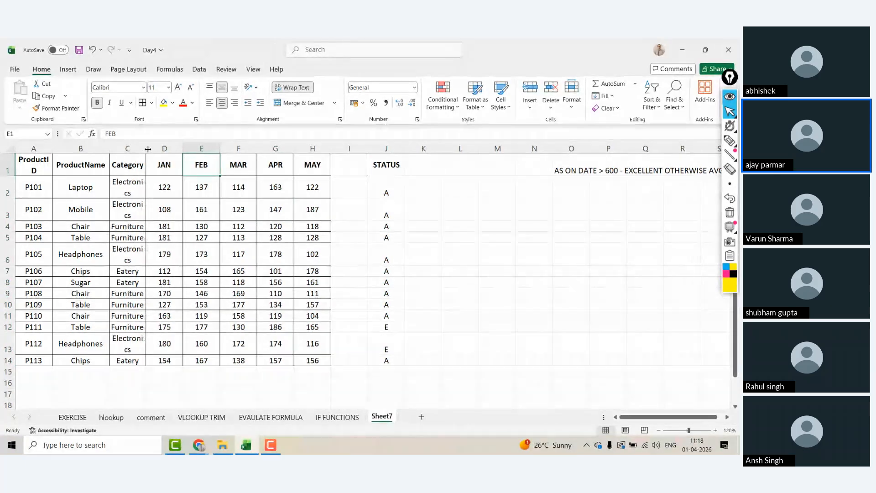
{"action": "double_click", "coordinate": [148, 149]}
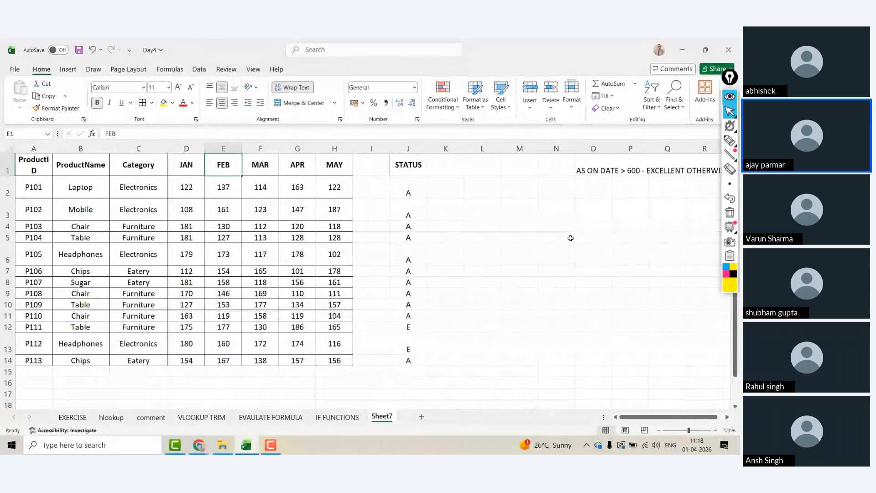
{"action": "left_click", "coordinate": [571, 237]}
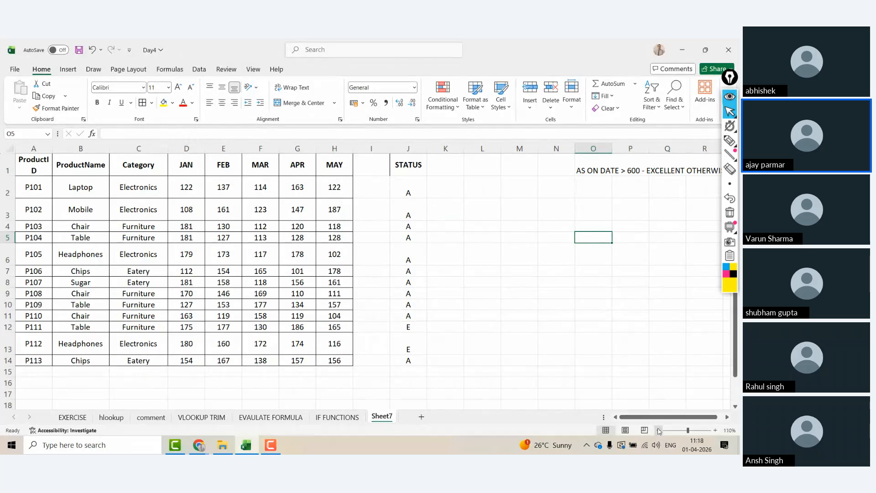
{"action": "scroll", "coordinate": [495, 220], "scroll_direction": "down", "scroll_amount": 1}
{"action": "left_click", "coordinate": [464, 237]}
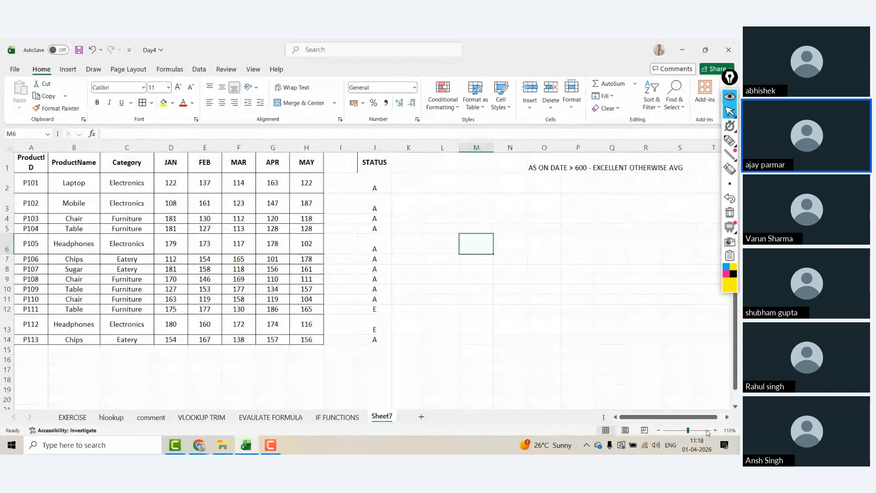
{"action": "left_click", "coordinate": [714, 431]}
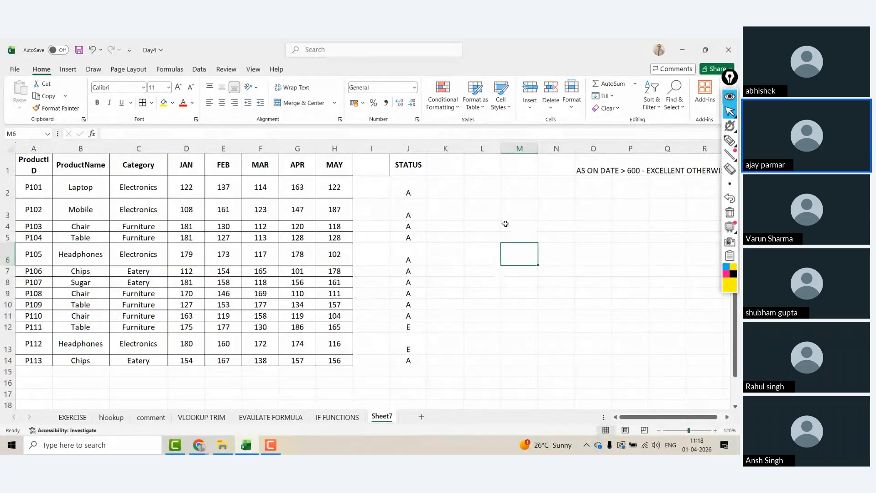
Step: Enter 'IF SALE IS > 200 IN EVERY MONTH - EXCELLENT OTHERWISE' into O3
{"action": "left_click", "coordinate": [585, 210]}
{"action": "type", "text": "IF SALE IS >"}
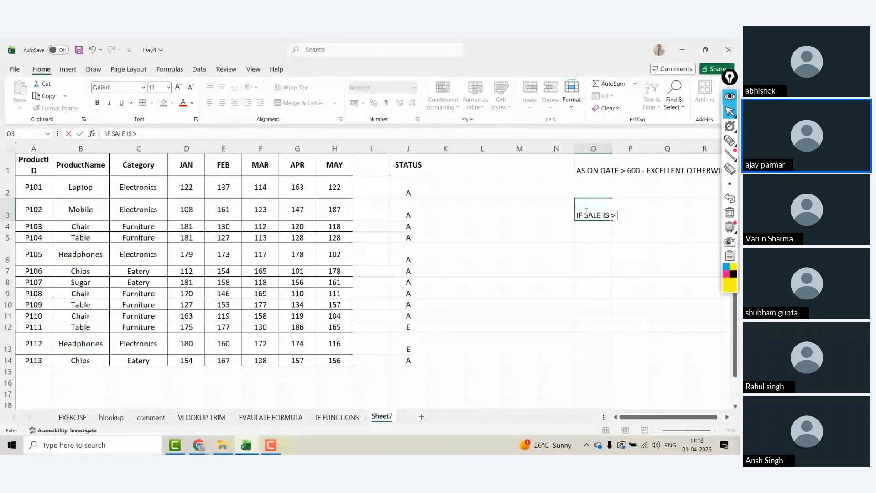
{"action": "type", "text": " 200"}
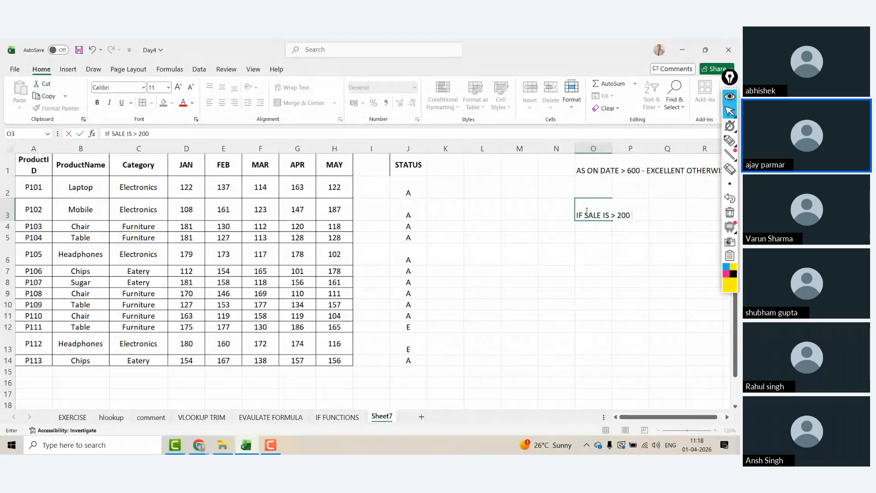
{"action": "type", "text": " IN EVETRRY"}
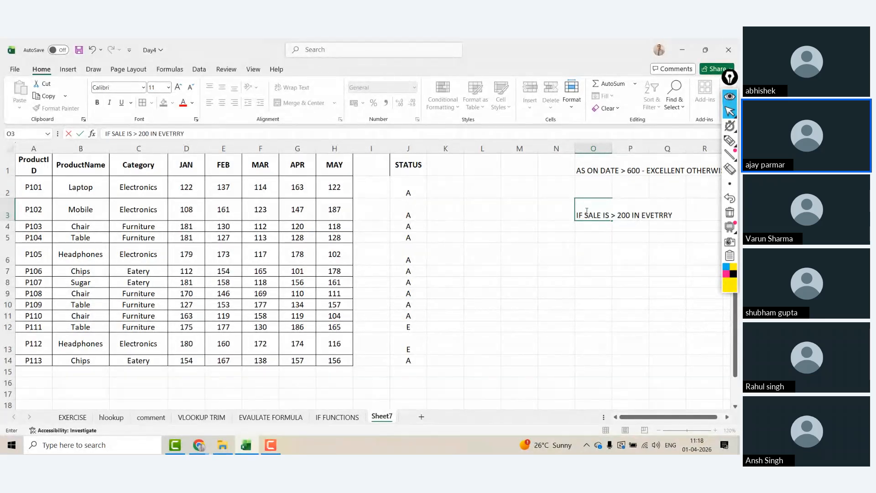
{"action": "key", "text": "BackSpace"}
{"action": "key", "text": "BackSpace"}
{"action": "key", "text": "BackSpace"}
{"action": "key", "text": "BackSpace"}
{"action": "type", "text": "RY MONTH"}
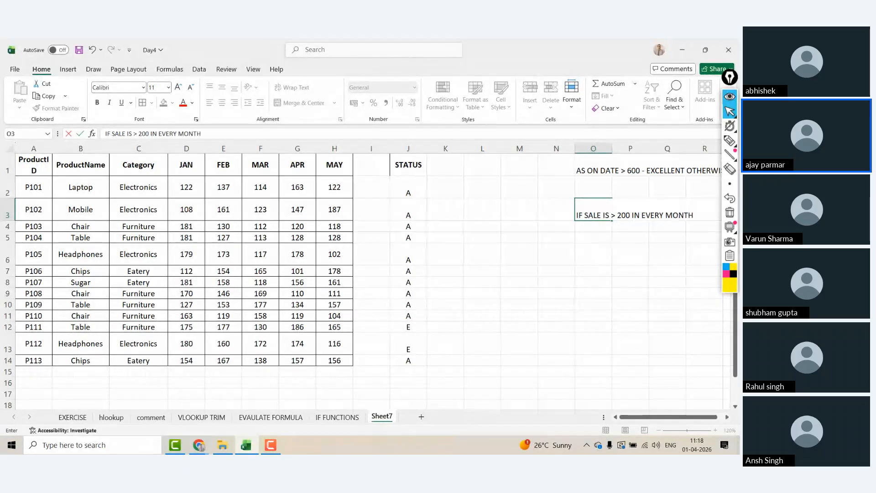
{"action": "type", "text": " - EXCELLENT OTHER"}
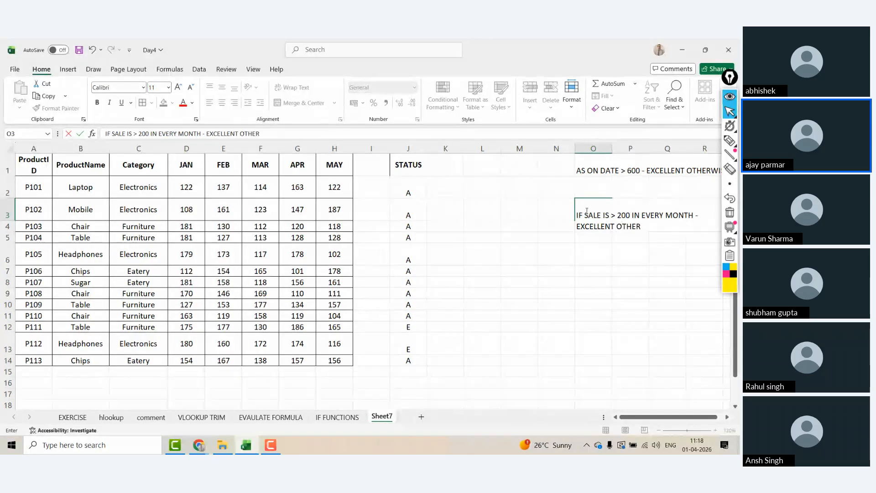
{"action": "type", "text": "WISE"}
{"action": "key", "text": "Return"}
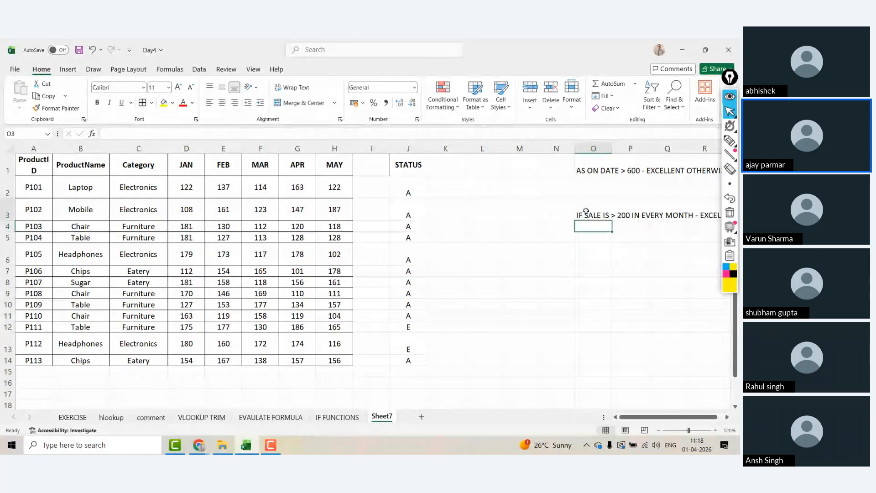
{"action": "left_click", "coordinate": [586, 211]}
Step: Narrow spacer column I and autofit the month columns D through H
{"action": "left_click_drag", "start_coordinate": [390, 150], "coordinate": [363, 150]}
{"action": "left_click", "coordinate": [186, 148]}
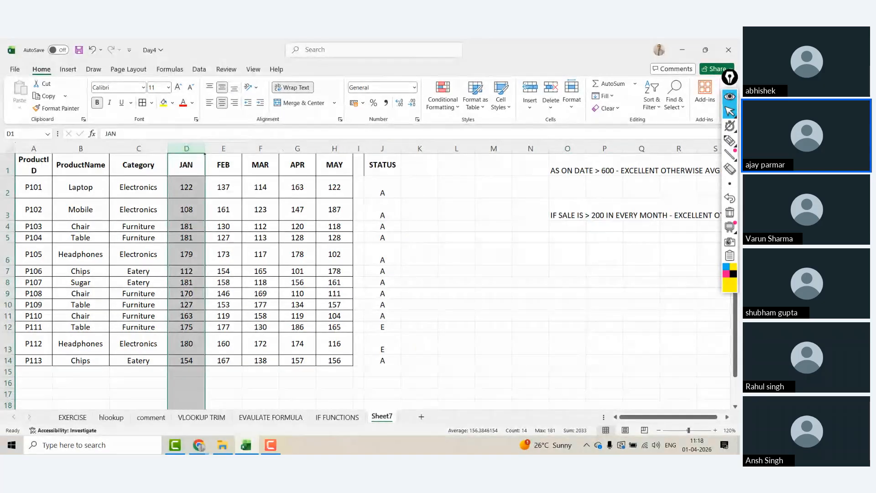
{"action": "left_click", "coordinate": [345, 148], "text": "shift"}
{"action": "double_click", "coordinate": [351, 148]}
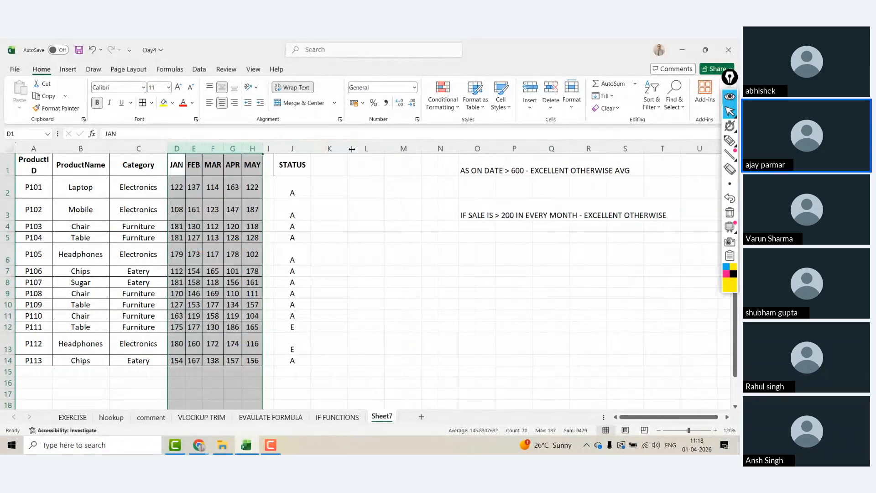
{"action": "left_click", "coordinate": [218, 188]}
{"action": "left_click", "coordinate": [338, 196]}
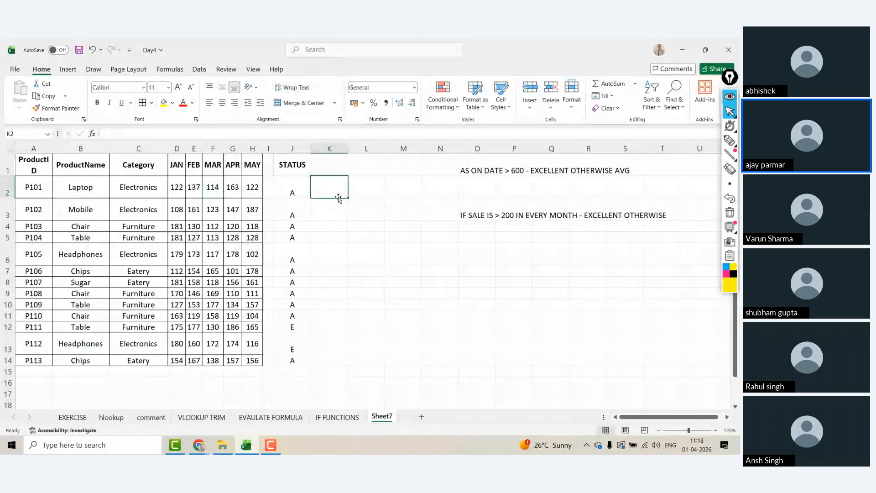
{"action": "left_click", "coordinate": [175, 187]}
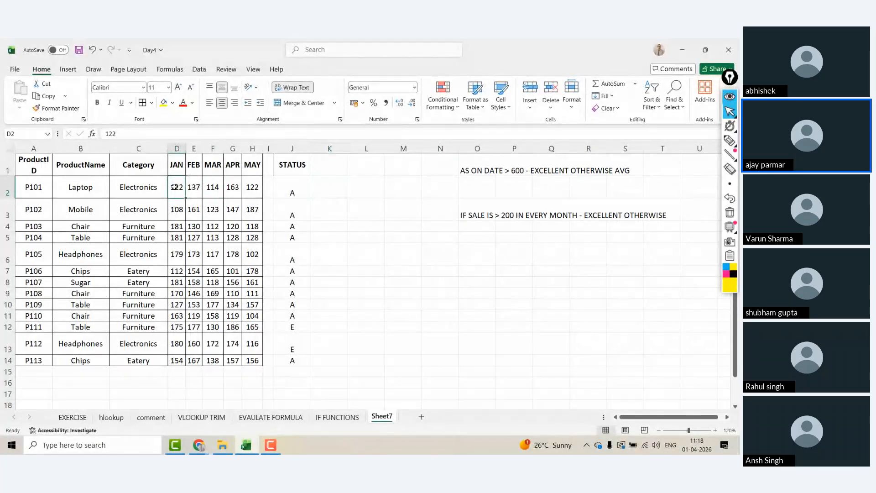
{"action": "key", "text": "shift+Right"}
{"action": "key", "text": "ctrl+shift+Right"}
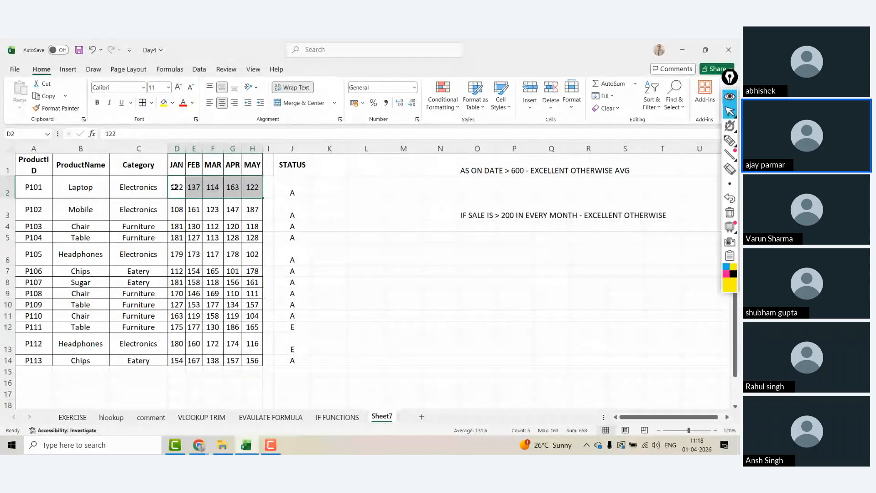
{"action": "left_click", "coordinate": [175, 188]}
{"action": "key", "text": "shift+Right"}
{"action": "key", "text": "shift+Right"}
{"action": "key", "text": "shift+Right"}
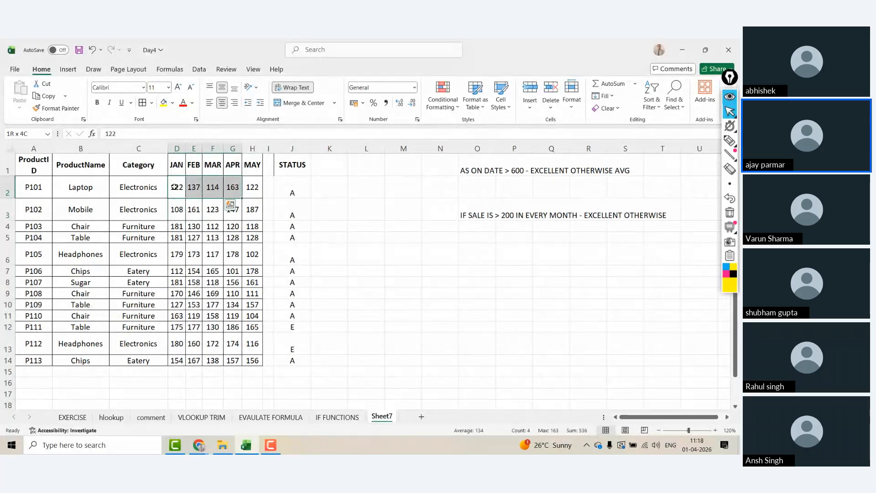
Step: Enter P110's sales in D11:H11 as 333, 222, 444, 566 and 433
{"action": "left_click", "coordinate": [173, 217]}
{"action": "key", "text": "Down"}
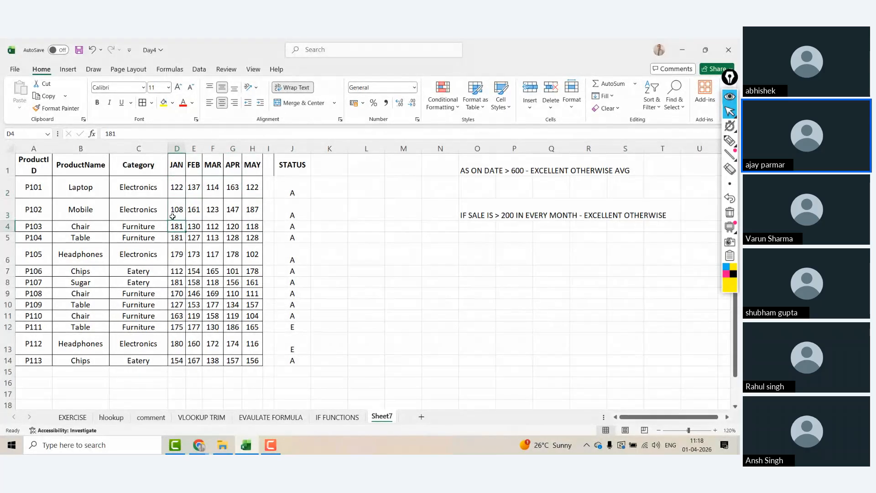
{"action": "key", "text": "Down"}
{"action": "key", "text": "Down"}
{"action": "key", "text": "Down"}
{"action": "key", "text": "Down"}
{"action": "key", "text": "Down"}
{"action": "key", "text": "Down"}
{"action": "key", "text": "Down"}
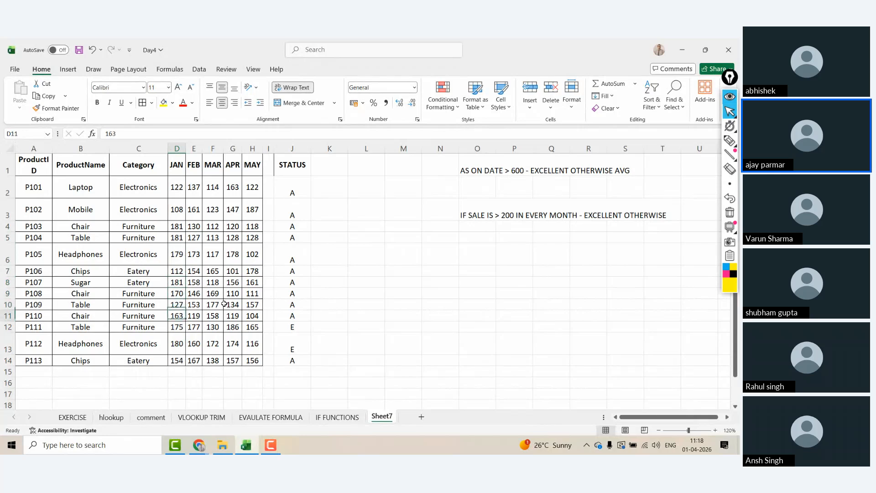
{"action": "key", "text": "Up"}
{"action": "key", "text": "Up"}
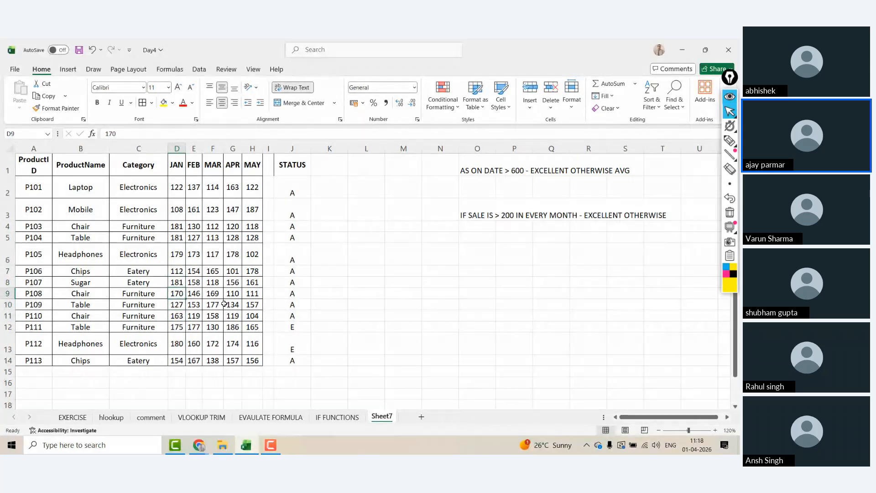
{"action": "key", "text": "Down"}
{"action": "key", "text": "Down"}
{"action": "key", "text": "Down"}
{"action": "key", "text": "Down"}
{"action": "key", "text": "Down"}
{"action": "key", "text": "Up"}
{"action": "key", "text": "Up"}
{"action": "key", "text": "Up"}
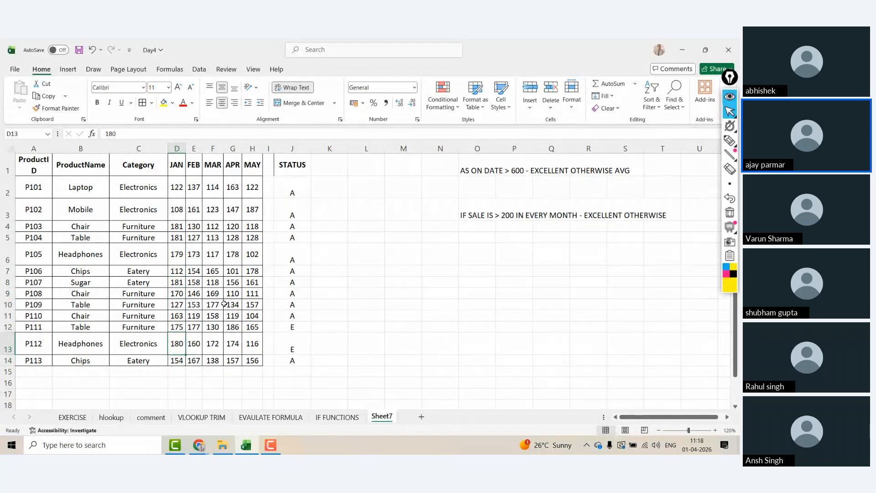
{"action": "type", "text": "333"}
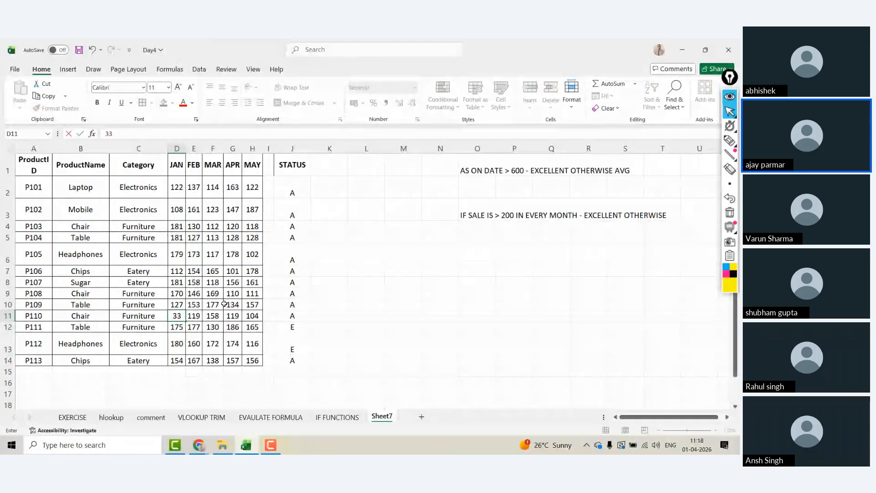
{"action": "key", "text": "Tab"}
{"action": "type", "text": "22"}
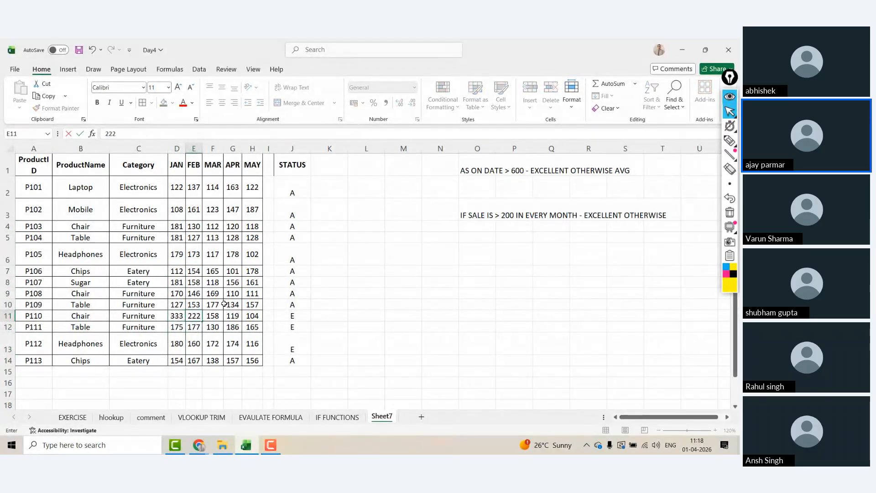
{"action": "type", "text": "2"}
{"action": "key", "text": "Tab"}
{"action": "type", "text": "444"}
{"action": "key", "text": "Tab"}
{"action": "type", "text": "56"}
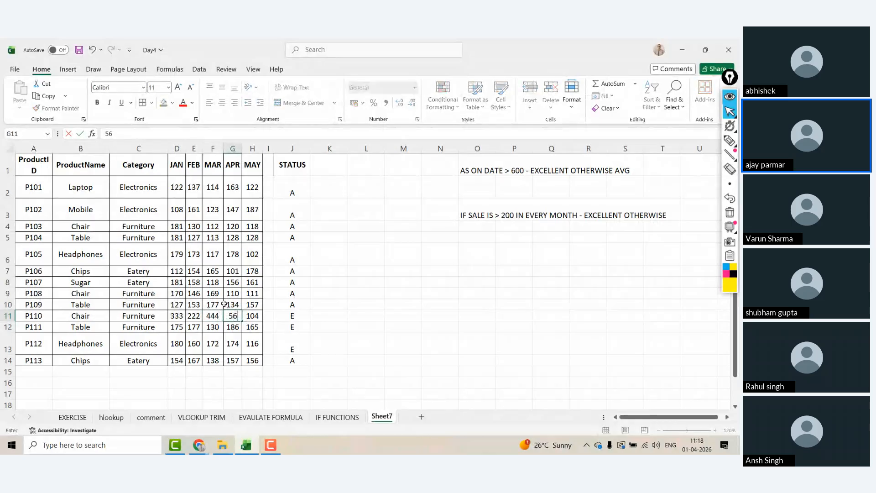
{"action": "type", "text": "6"}
{"action": "key", "text": "Tab"}
{"action": "type", "text": "433"}
{"action": "key", "text": "Up"}
{"action": "key", "text": "Up"}
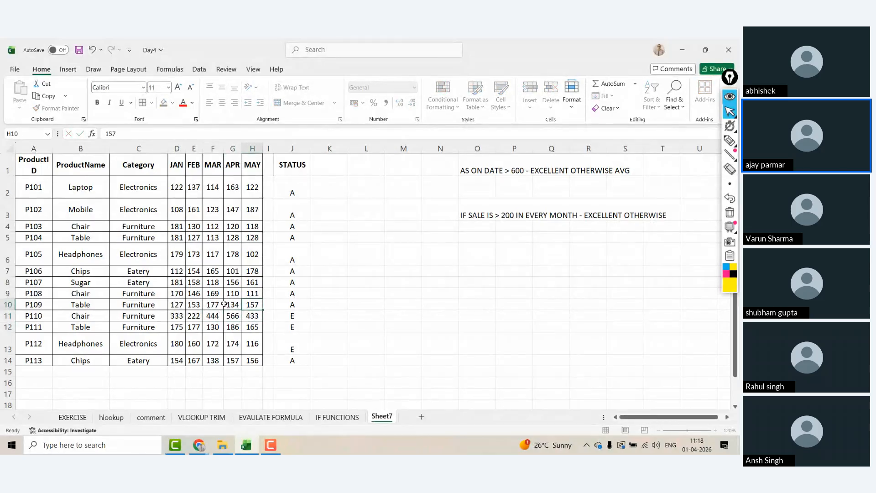
Step: Start an IF formula in K2, then cancel it and leave K2 unfinished
{"action": "left_click", "coordinate": [339, 182]}
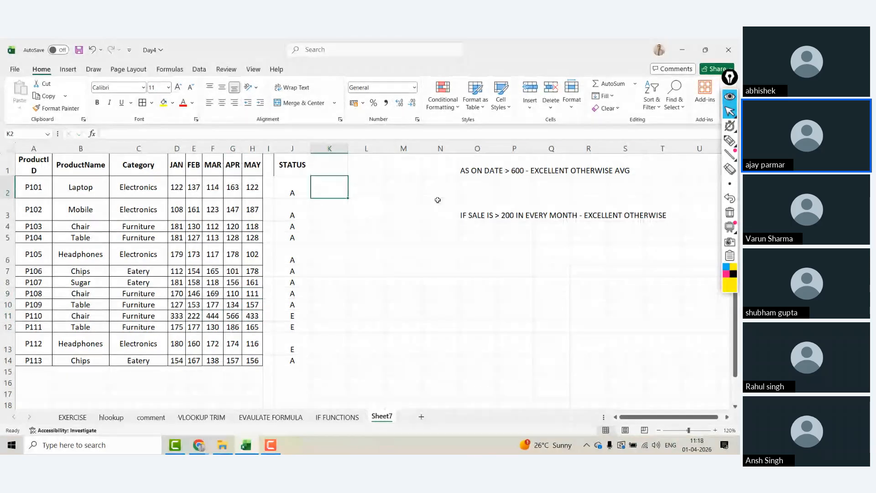
{"action": "left_click", "coordinate": [472, 214]}
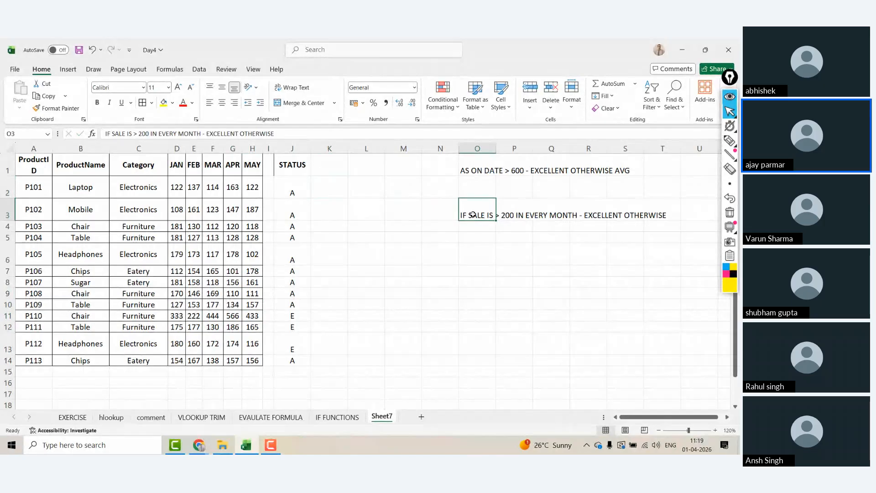
{"action": "left_click", "coordinate": [350, 191]}
{"action": "left_click", "coordinate": [345, 192]}
{"action": "type", "text": "=if"}
{"action": "key", "text": "Tab"}
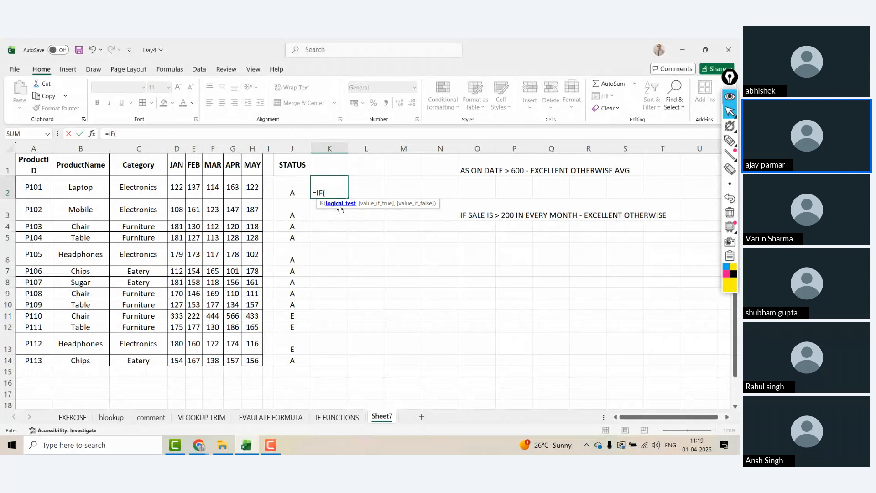
{"action": "key", "text": "Escape"}
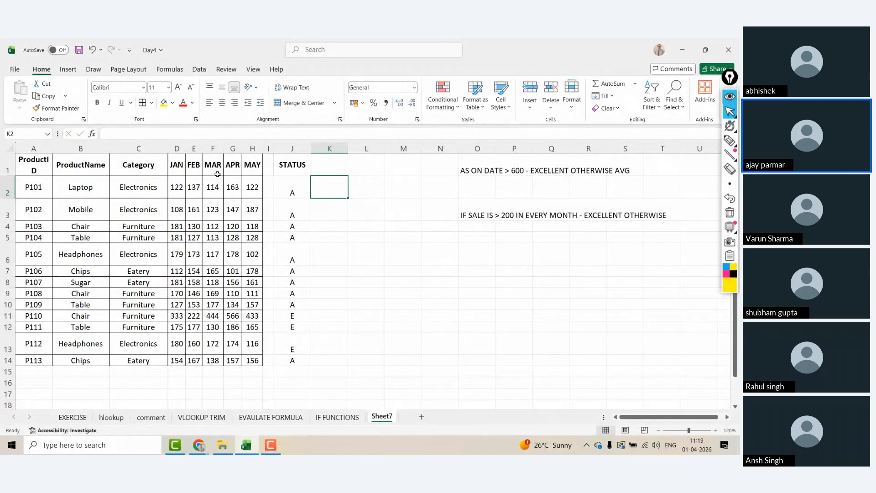
Step: Enter JAN in P6 and the note >200 beside it in Q6
{"action": "left_click", "coordinate": [192, 163]}
{"action": "left_click", "coordinate": [520, 246]}
{"action": "type", "text": "JAN"}
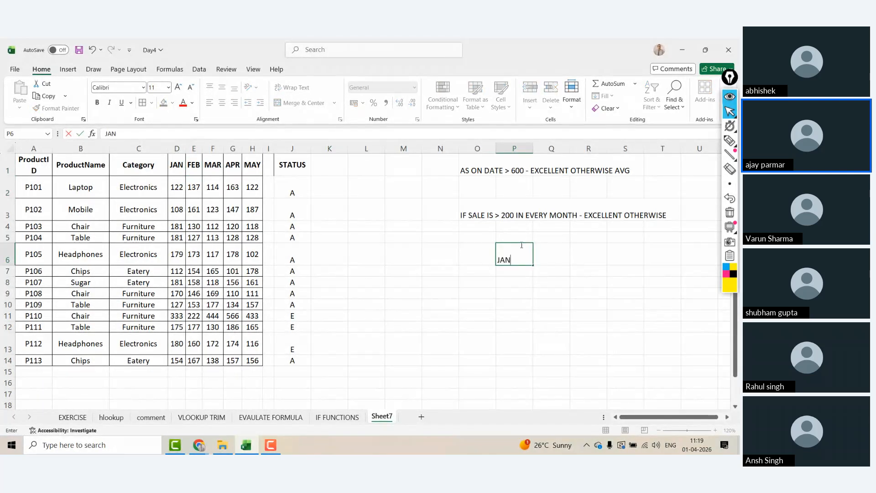
{"action": "key", "text": "Tab"}
{"action": "key", "text": "Return"}
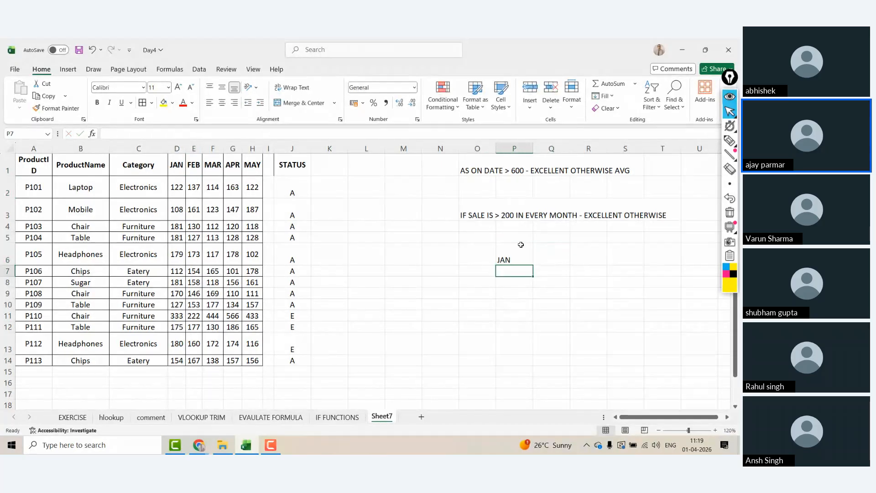
{"action": "key", "text": "Up"}
{"action": "key", "text": "Right"}
{"action": "type", "text": ">"}
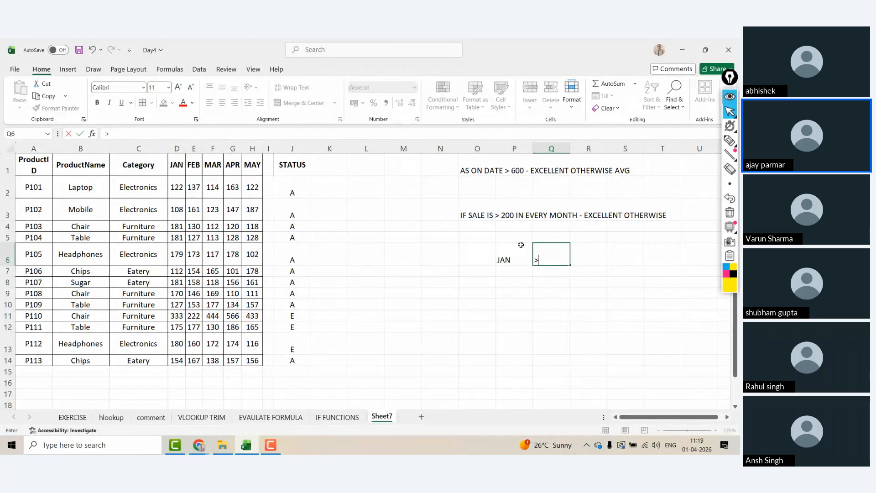
{"action": "type", "text": "200"}
{"action": "key", "text": "Return"}
Step: List FEB, MAR, APR and MAY down P7:P10
{"action": "type", "text": "FEB"}
{"action": "key", "text": "Return"}
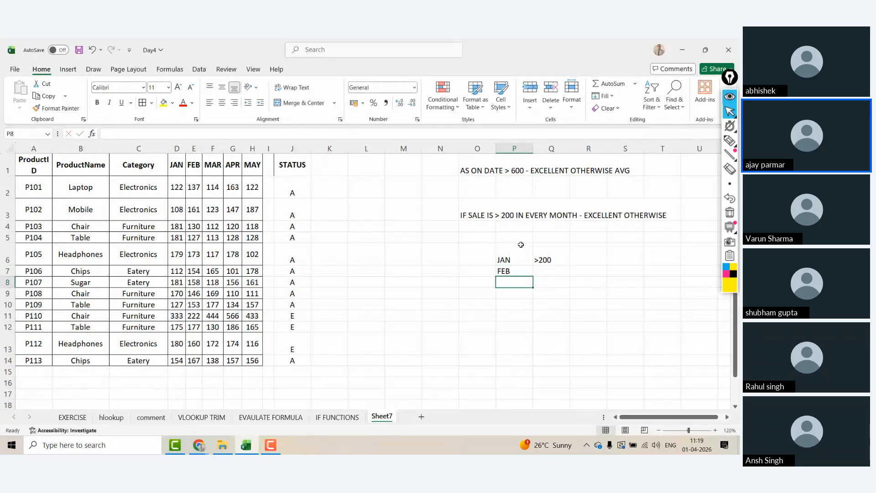
{"action": "type", "text": "MAR"}
{"action": "key", "text": "Return"}
{"action": "type", "text": "APR"}
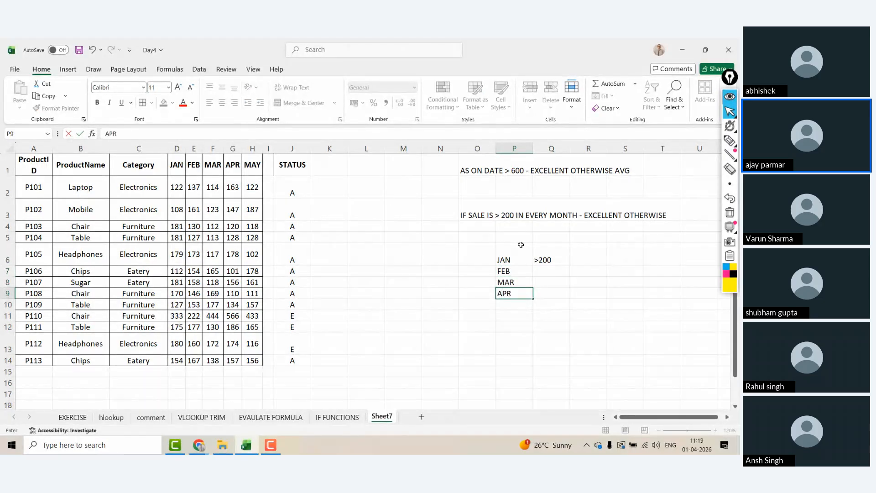
{"action": "key", "text": "Return"}
{"action": "type", "text": "MAY"}
{"action": "key", "text": "Return"}
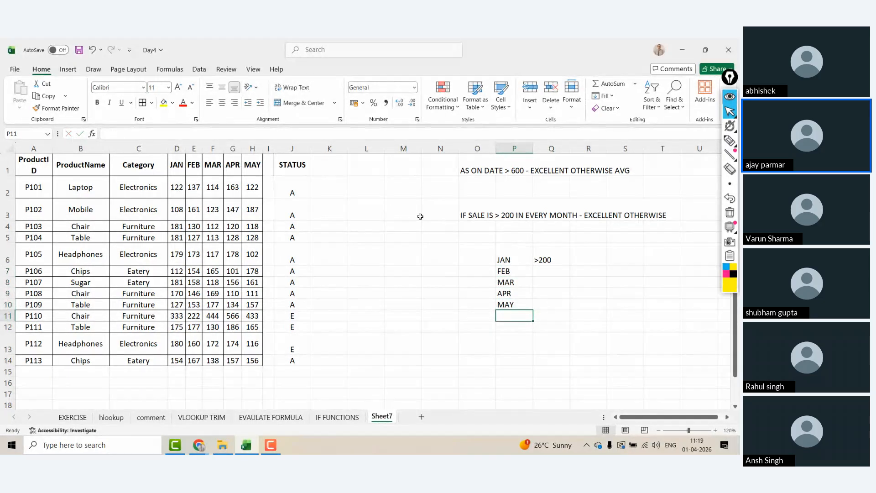
Step: Head K1 with STATUS and start K2's formula with =IF(AND(
{"action": "left_click", "coordinate": [319, 165]}
{"action": "type", "text": "STA"}
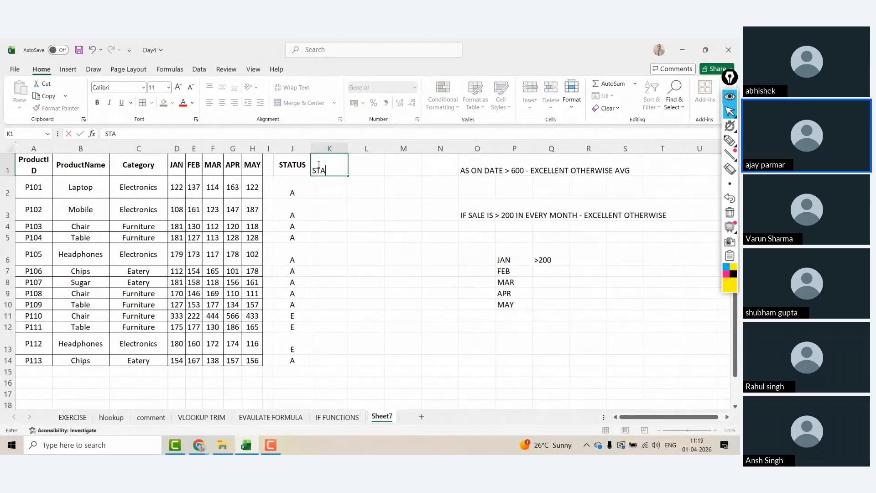
{"action": "type", "text": "TUS"}
{"action": "key", "text": "Return"}
{"action": "type", "text": "="}
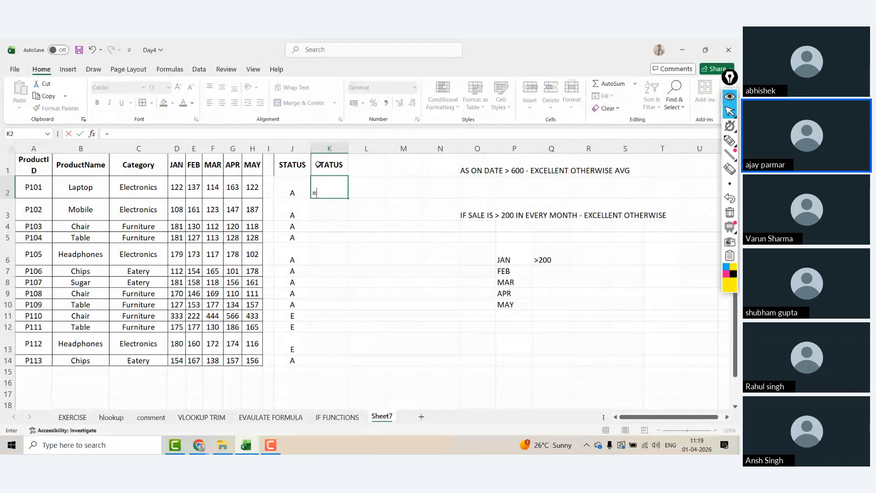
{"action": "type", "text": "IF"}
{"action": "type", "text": "AND"}
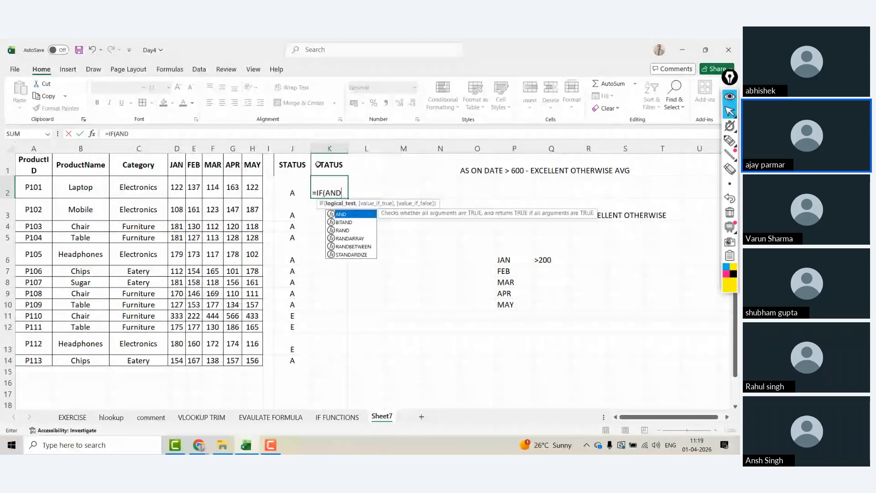
{"action": "type", "text": "("}
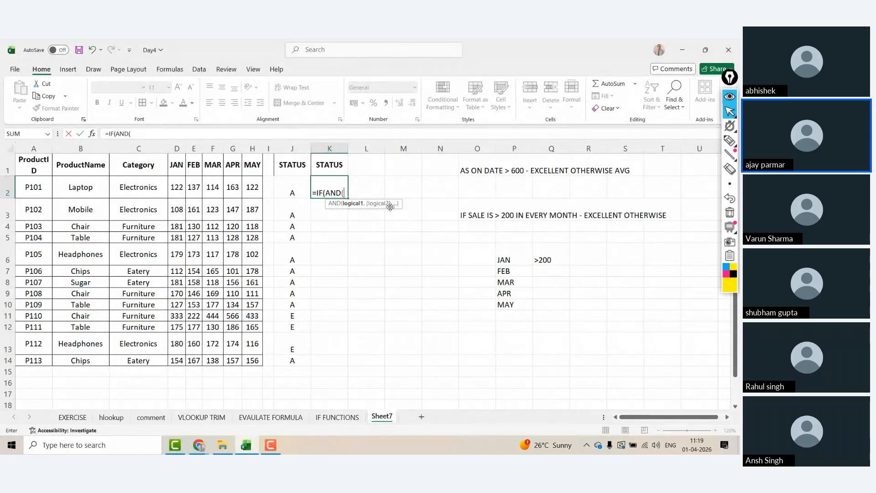
{"action": "type", "text": ",,,,"}
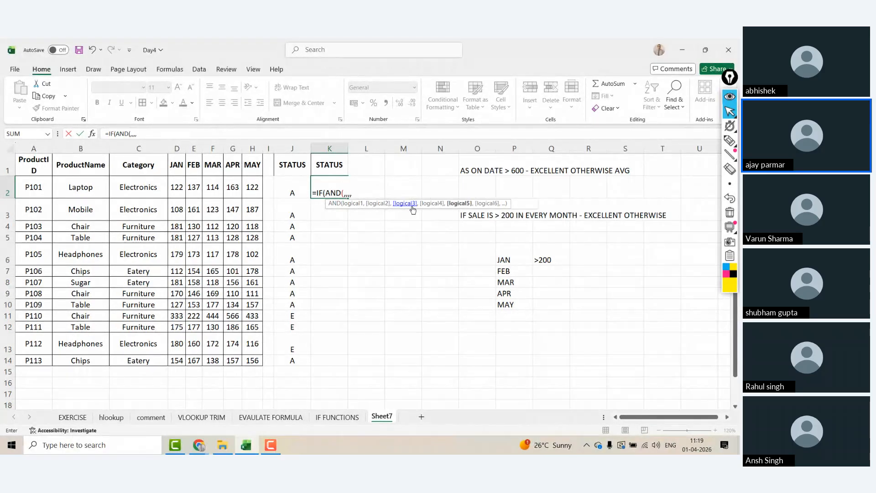
{"action": "type", "text": ",,,,,,,,,,,,,,,,,,,"}
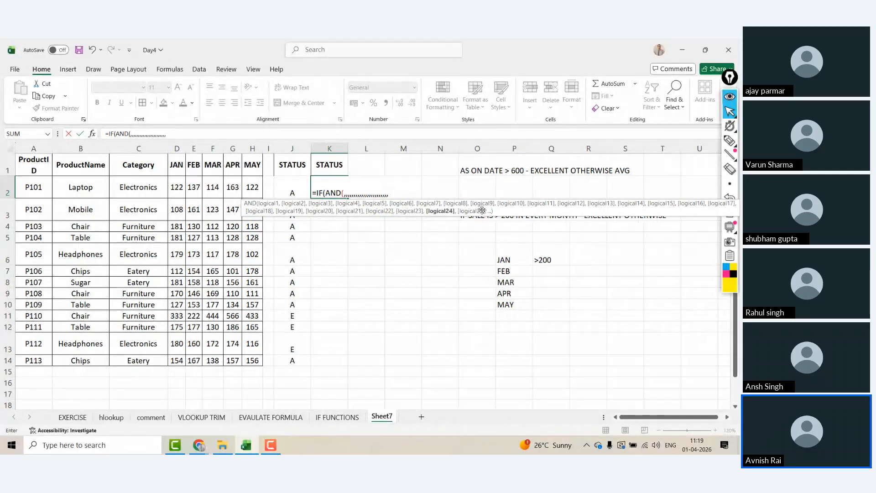
{"action": "key", "text": "BackSpace"}
{"action": "key", "text": "BackSpace"}
{"action": "key", "text": "BackSpace"}
{"action": "key", "text": "BackSpace"}
{"action": "key", "text": "BackSpace"}
{"action": "key", "text": "BackSpace"}
{"action": "key", "text": "BackSpace"}
{"action": "key", "text": "BackSpace"}
{"action": "key", "text": "BackSpace"}
{"action": "key", "text": "BackSpace"}
{"action": "key", "text": "BackSpace"}
{"action": "key", "text": "BackSpace"}
{"action": "key", "text": "BackSpace"}
{"action": "key", "text": "BackSpace"}
{"action": "key", "text": "BackSpace"}
{"action": "key", "text": "BackSpace"}
{"action": "key", "text": "BackSpace"}
{"action": "key", "text": "BackSpace"}
{"action": "key", "text": "BackSpace"}
{"action": "key", "text": "BackSpace"}
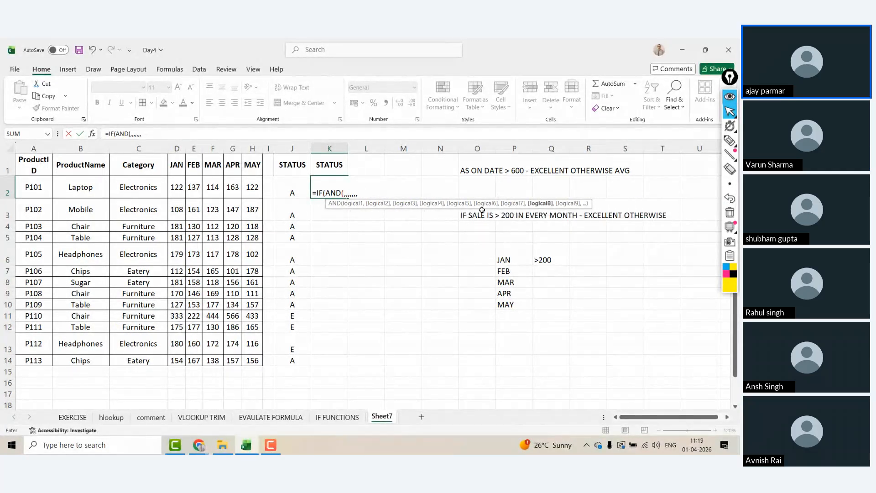
{"action": "key", "text": "BackSpace"}
{"action": "key", "text": "BackSpace"}
{"action": "key", "text": "BackSpace"}
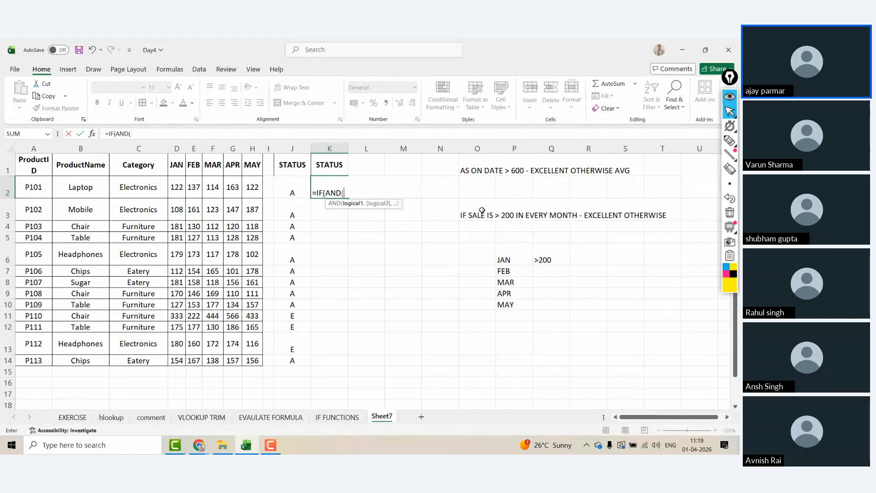
Step: Add the conditions D2>200, E2>200, F2>200, G2>200 and H2>200 to the AND test
{"action": "left_click", "coordinate": [182, 186]}
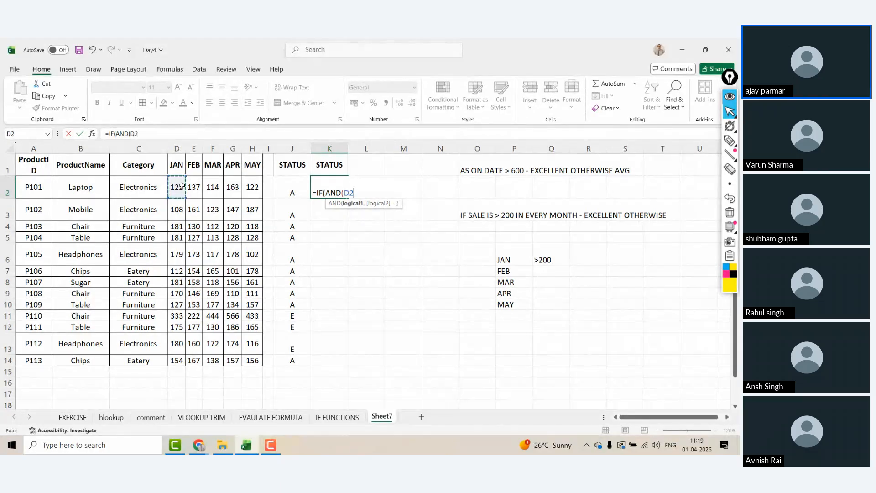
{"action": "type", "text": ">200,"}
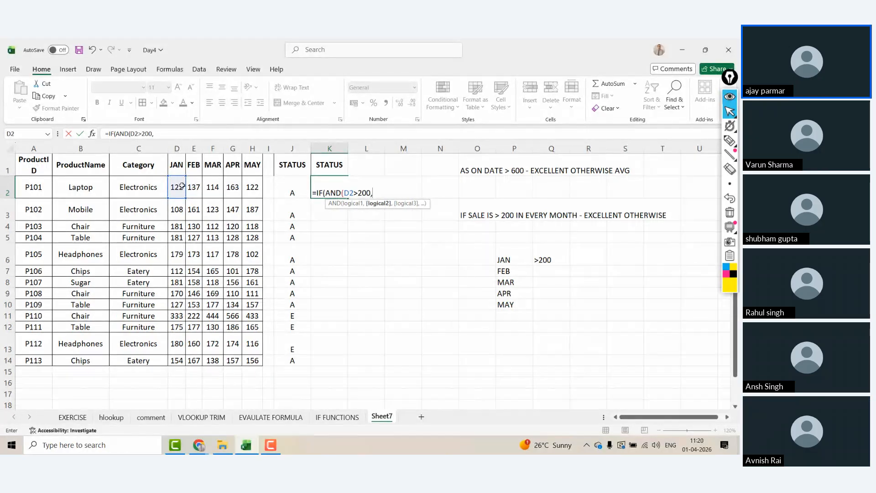
{"action": "left_click", "coordinate": [199, 184]}
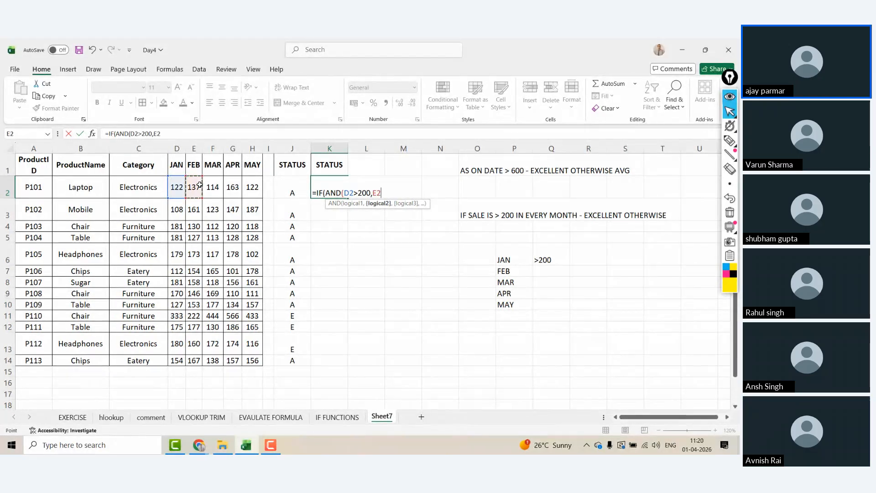
{"action": "type", "text": ">200,"}
{"action": "left_click", "coordinate": [214, 185]}
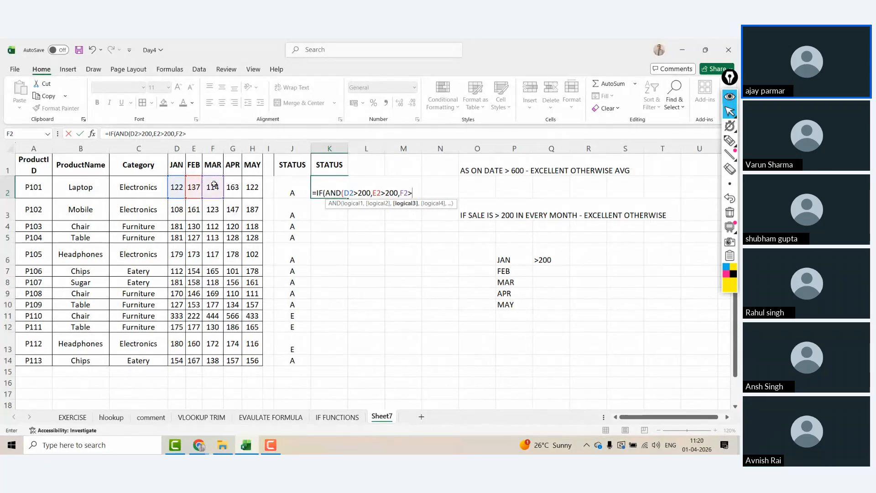
{"action": "type", "text": ">200,"}
{"action": "left_click", "coordinate": [232, 187]}
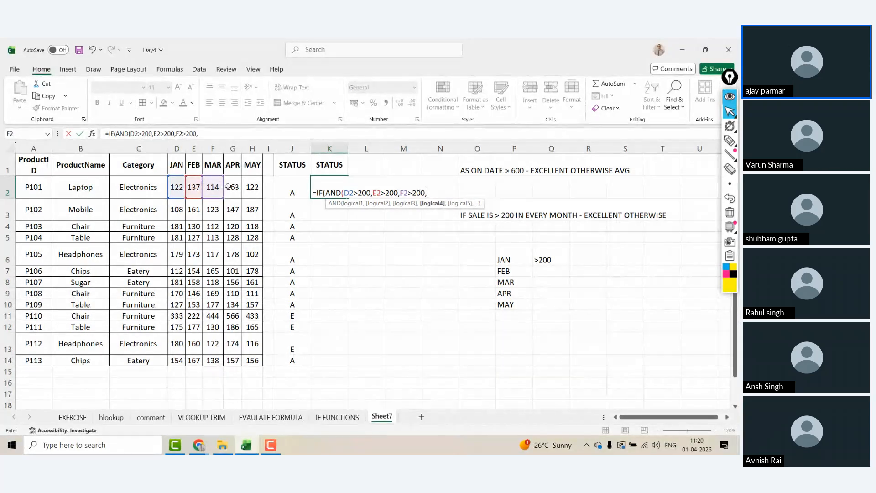
{"action": "type", "text": ">200"}
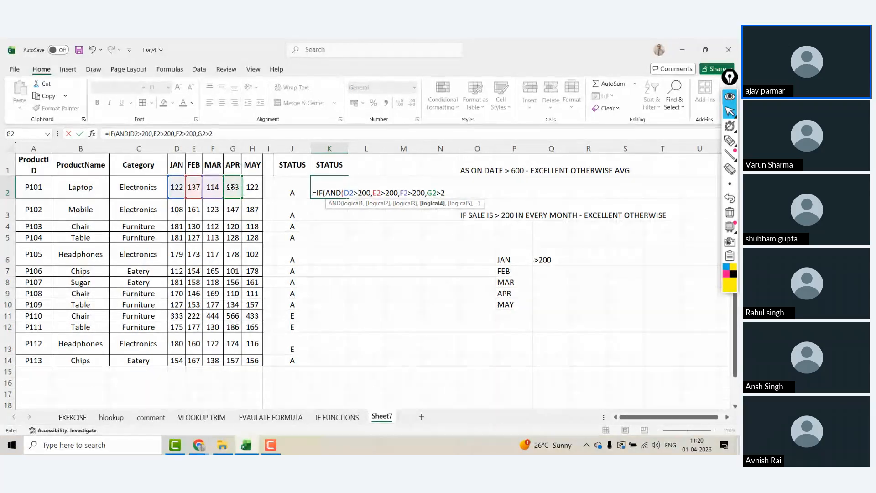
{"action": "type", "text": ","}
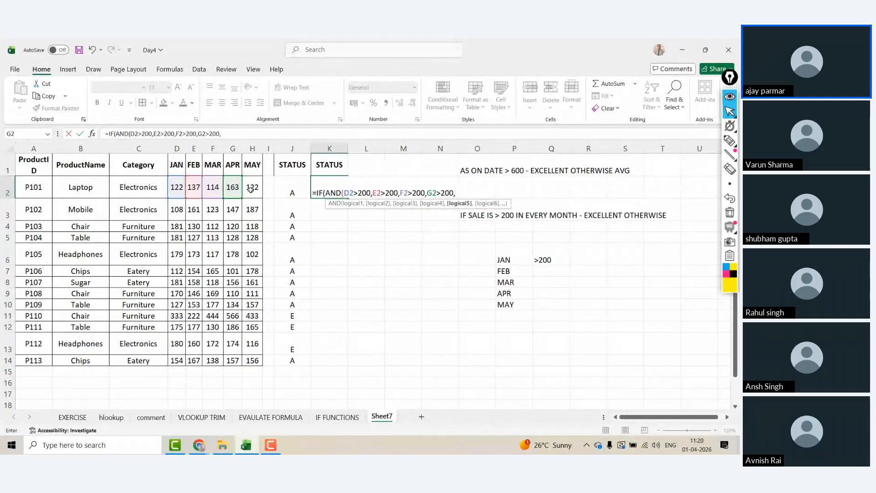
{"action": "left_click", "coordinate": [254, 189]}
{"action": "type", "text": ">200"}
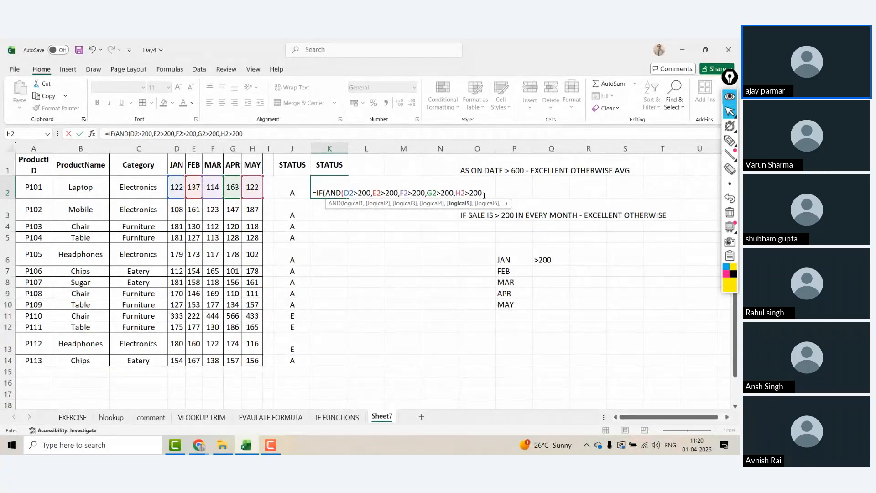
{"action": "type", "text": ","}
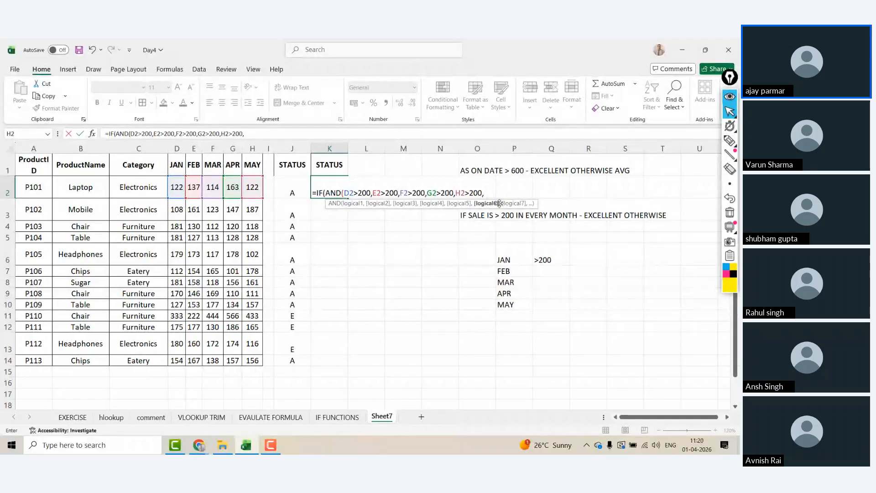
{"action": "type", "text": "\"EXCELLENT"}
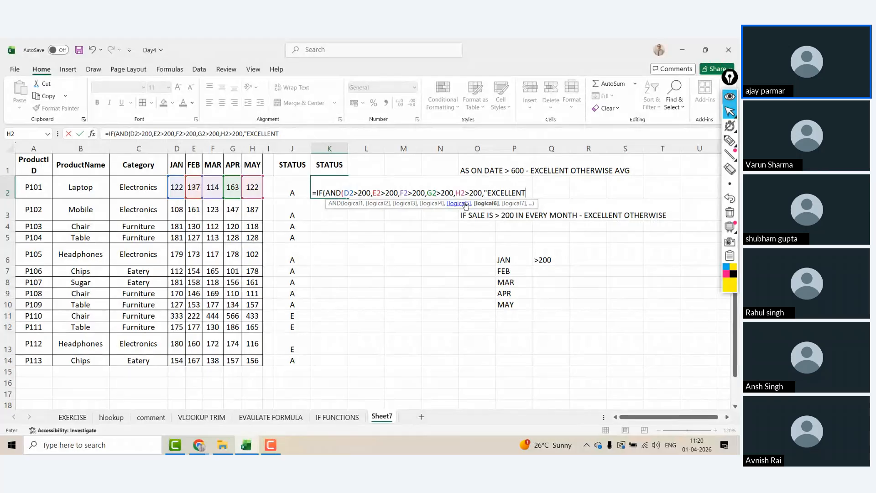
Step: Complete K2 as =IF(AND(D2>200,…,H2>200),"E","A")
{"action": "key", "text": "BackSpace"}
{"action": "key", "text": "BackSpace"}
{"action": "key", "text": "BackSpace"}
{"action": "key", "text": "BackSpace"}
{"action": "key", "text": "BackSpace"}
{"action": "key", "text": "BackSpace"}
{"action": "key", "text": "BackSpace"}
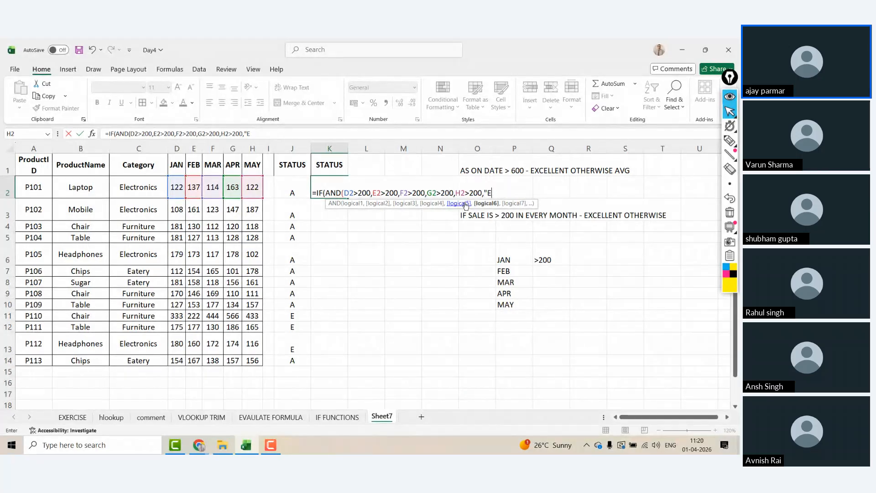
{"action": "key", "text": "BackSpace"}
{"action": "key", "text": "BackSpace"}
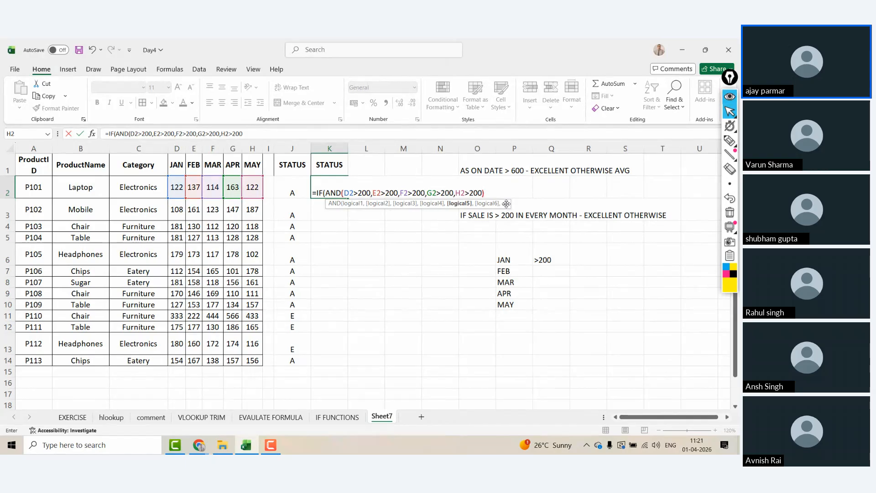
{"action": "type", "text": ")"}
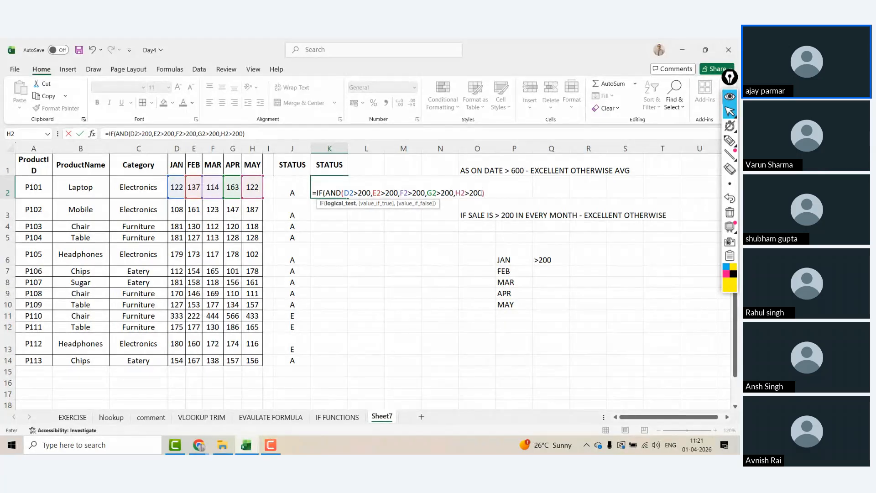
{"action": "type", "text": ","}
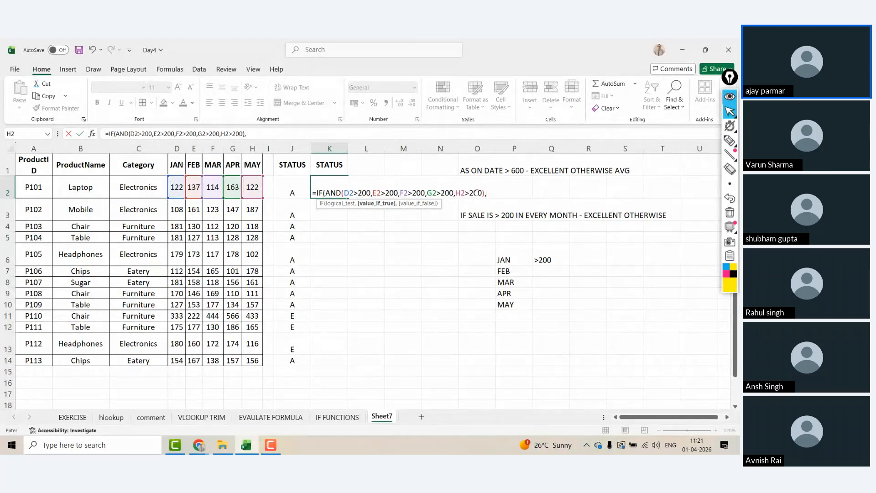
{"action": "type", "text": "\"EXCE"}
{"action": "key", "text": "BackSpace"}
{"action": "key", "text": "BackSpace"}
{"action": "key", "text": "BackSpace"}
{"action": "type", "text": "\",\""}
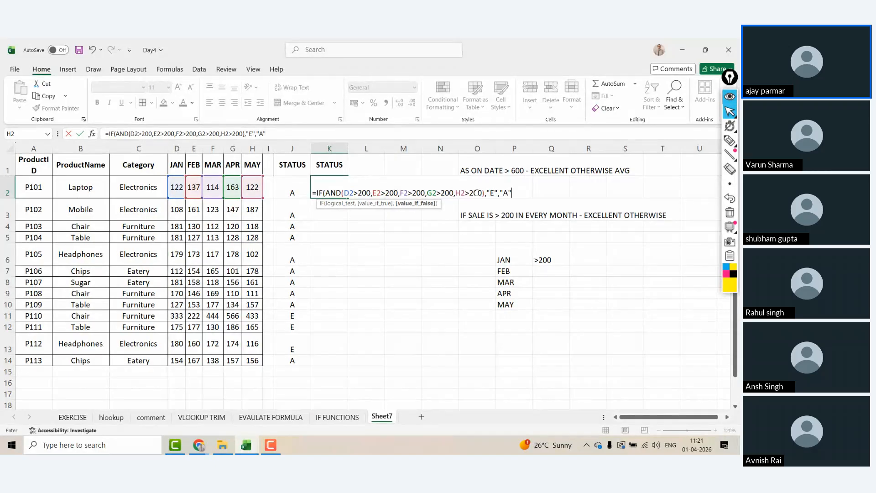
{"action": "type", "text": "A\""}
{"action": "key", "text": "ctrl+Return"}
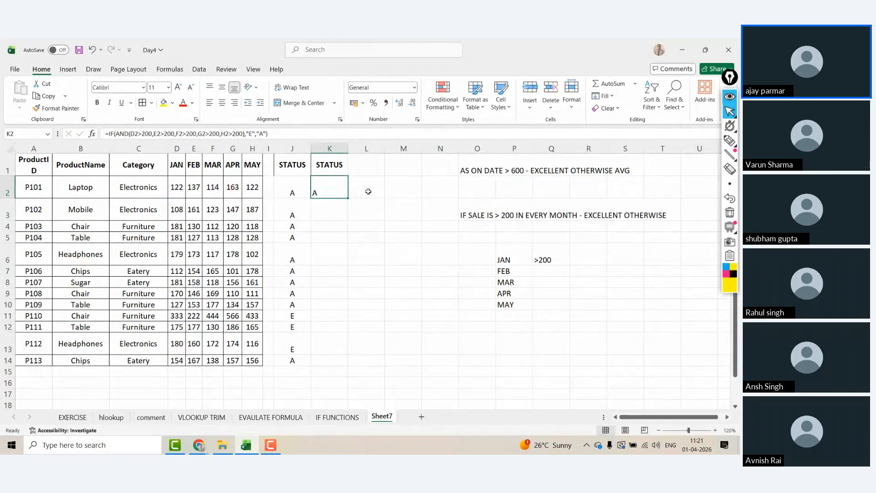
Step: Copy K2's formula down to K14, check P110's result, and open formula auditing on K2
{"action": "double_click", "coordinate": [349, 199]}
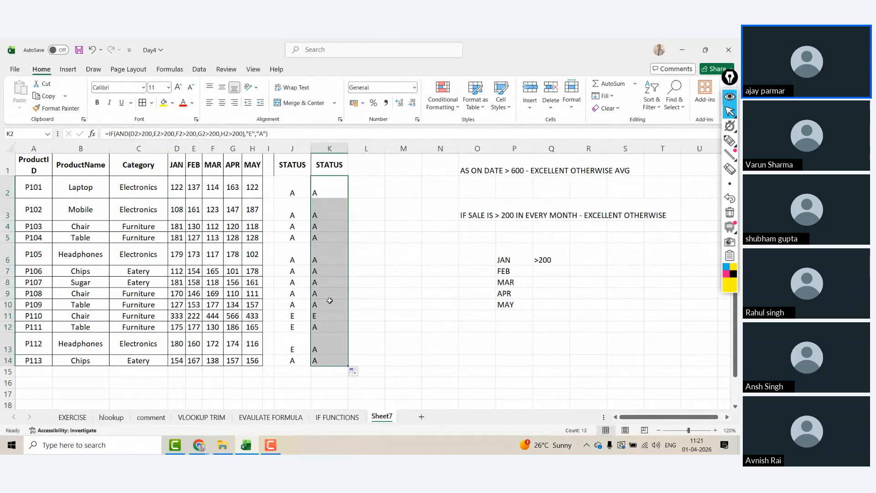
{"action": "left_click", "coordinate": [323, 313]}
{"action": "key", "text": "Left"}
{"action": "key", "text": "Left"}
{"action": "key", "text": "Left"}
{"action": "key", "text": "Left"}
{"action": "key", "text": "Left"}
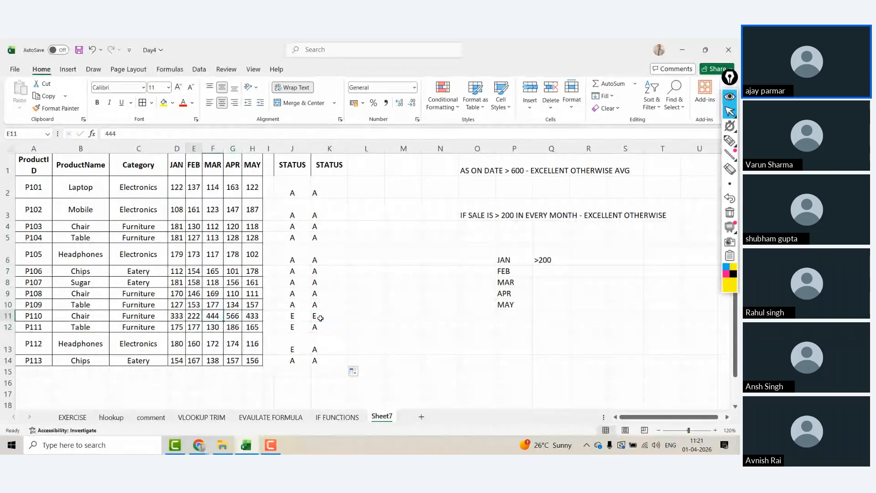
{"action": "key", "text": "Right"}
{"action": "key", "text": "Right"}
{"action": "key", "text": "Right"}
{"action": "key", "text": "Right"}
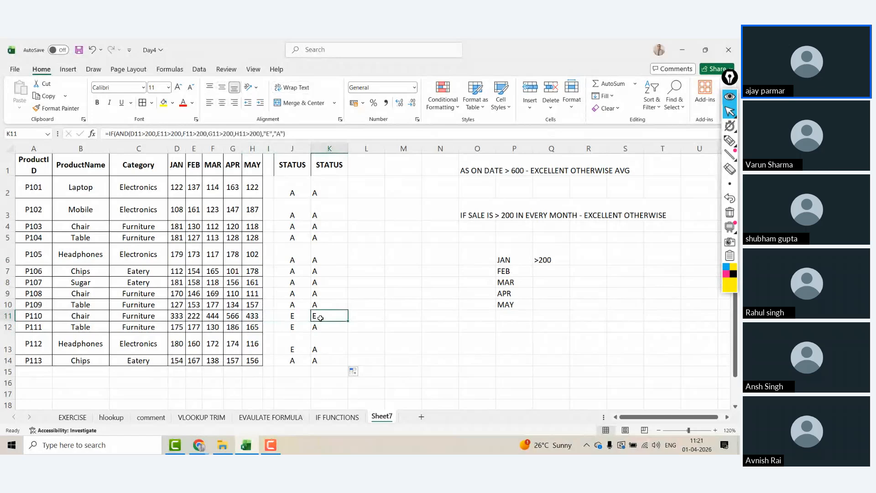
{"action": "left_click", "coordinate": [325, 187]}
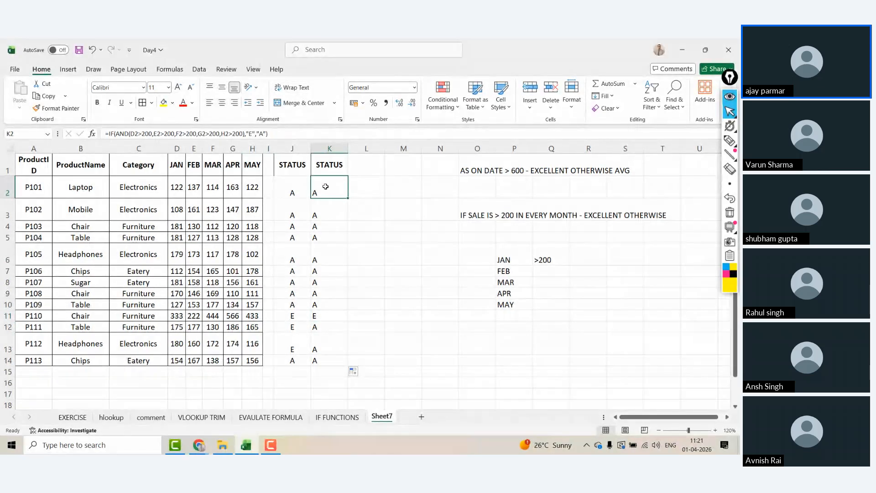
{"action": "left_click", "coordinate": [169, 69]}
{"action": "left_click", "coordinate": [481, 108]}
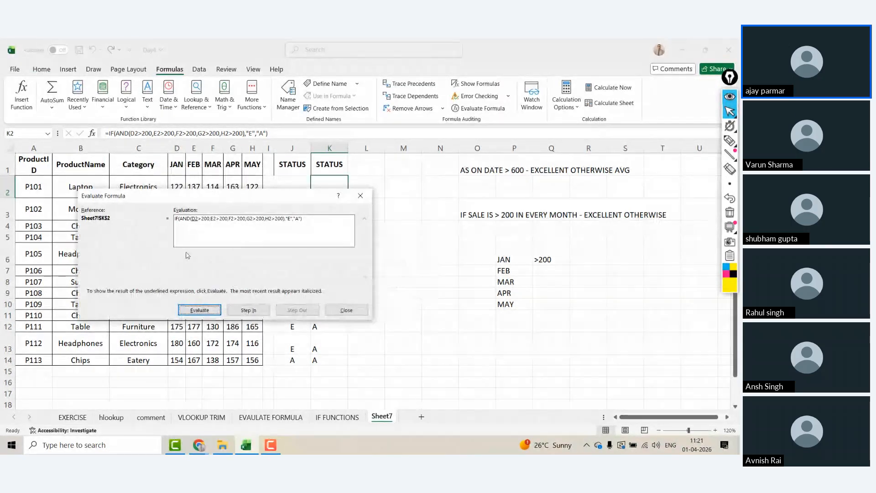
{"action": "left_click", "coordinate": [200, 310]}
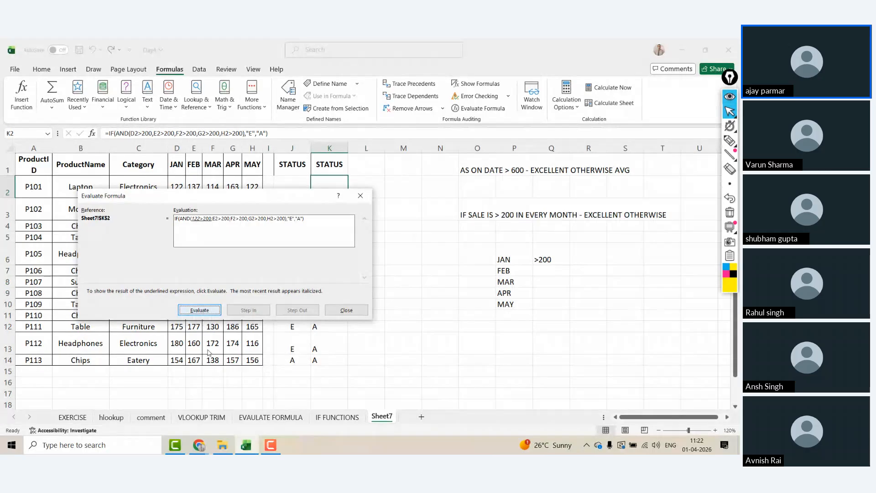
{"action": "left_click", "coordinate": [195, 311]}
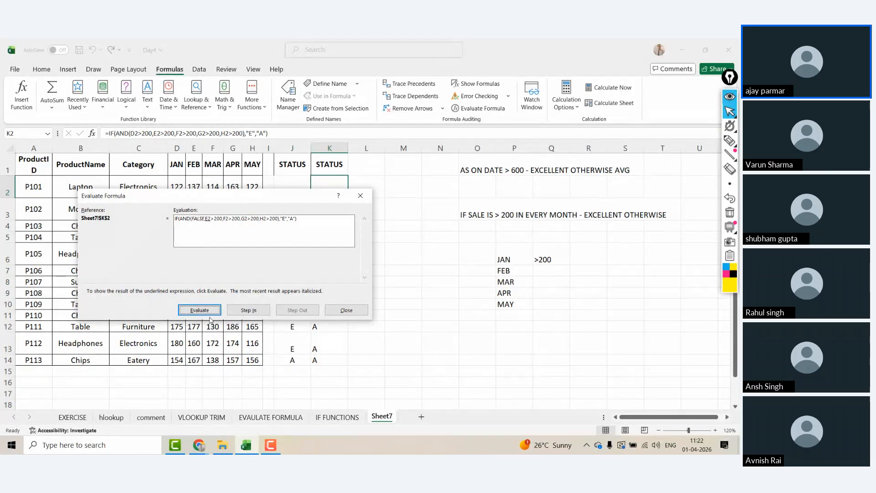
{"action": "left_click", "coordinate": [202, 311]}
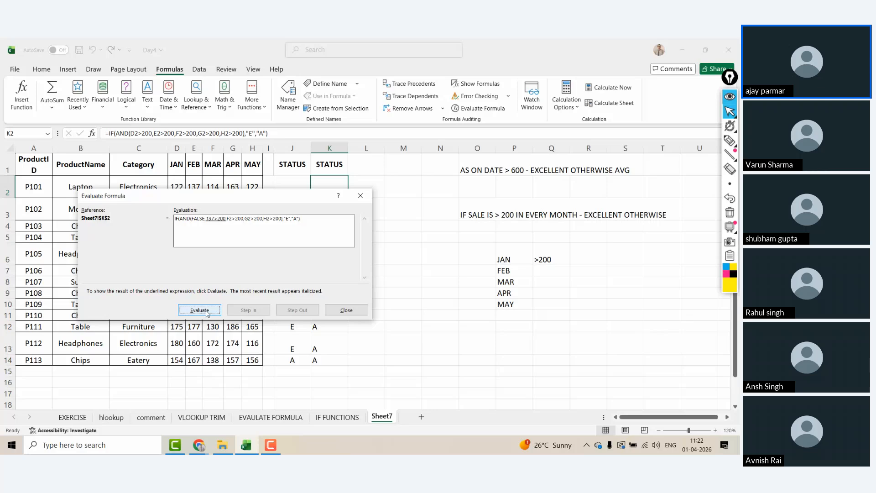
{"action": "left_click", "coordinate": [207, 313]}
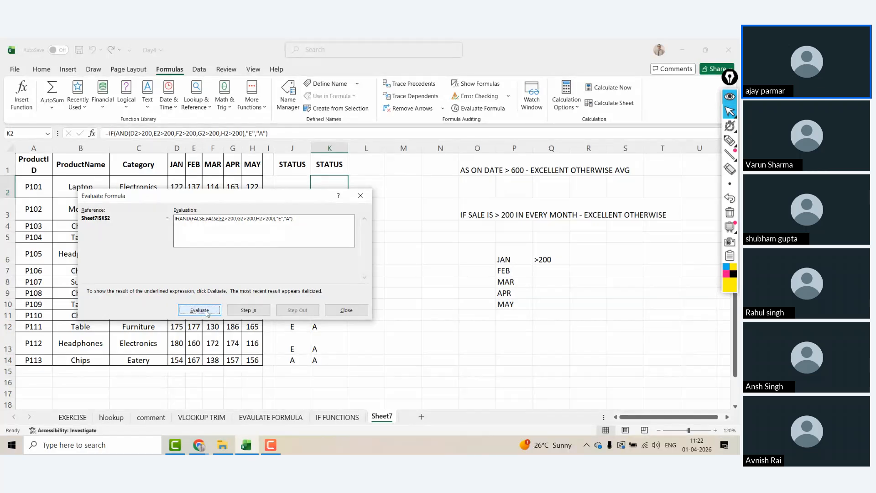
{"action": "left_click", "coordinate": [207, 313]}
{"action": "left_click", "coordinate": [208, 313]}
{"action": "left_click", "coordinate": [208, 313]}
{"action": "left_click", "coordinate": [206, 313]}
{"action": "left_click", "coordinate": [206, 313]}
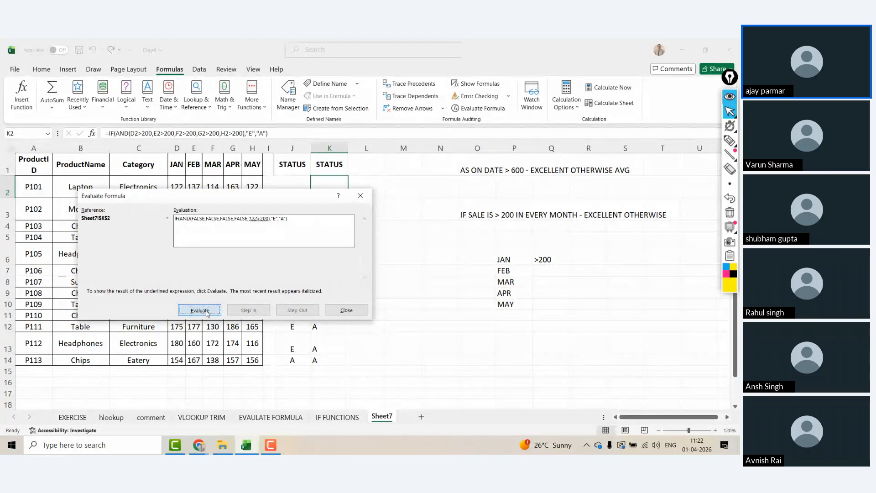
{"action": "left_click", "coordinate": [206, 313]}
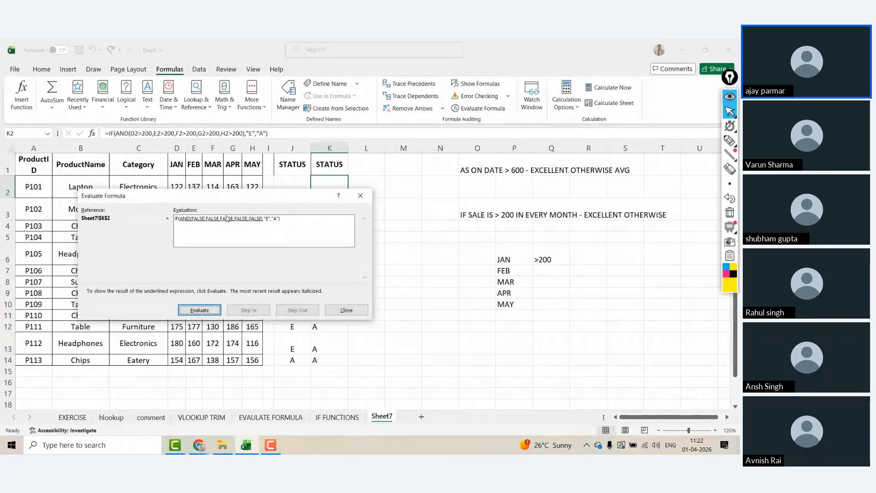
{"action": "left_click_drag", "start_coordinate": [217, 198], "coordinate": [293, 152]}
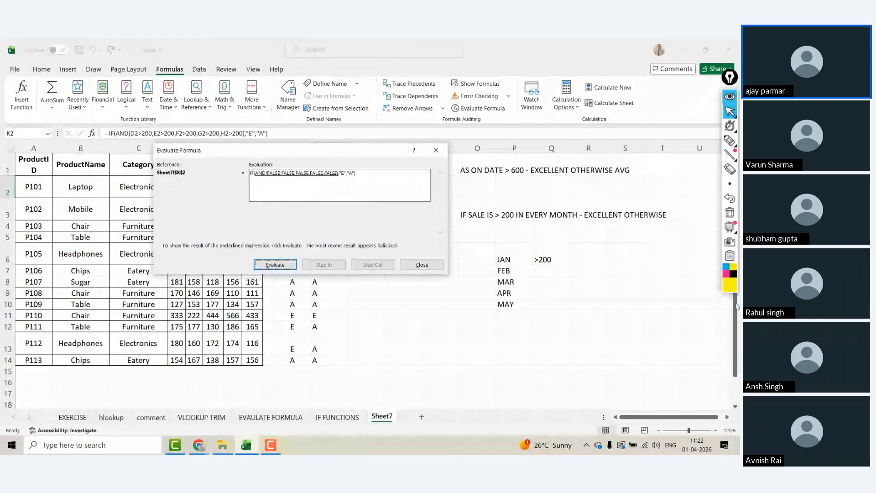
{"action": "left_click", "coordinate": [732, 276]}
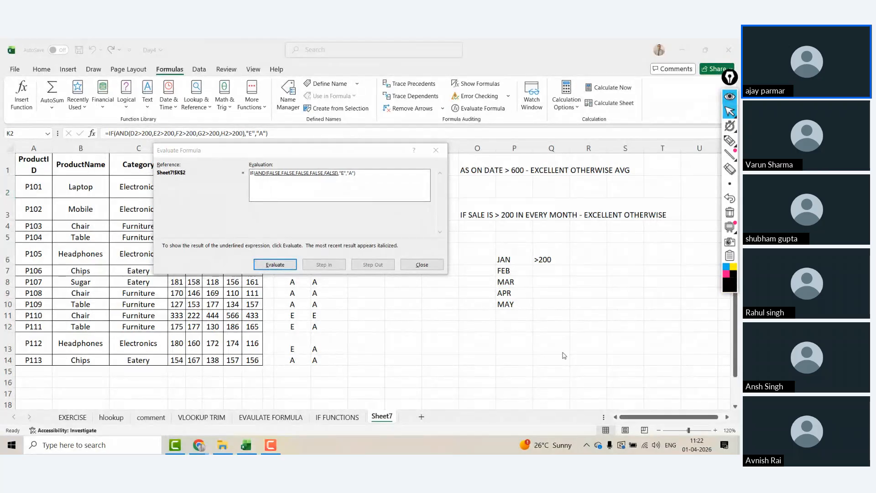
{"action": "key", "text": "ctrl+F3"}
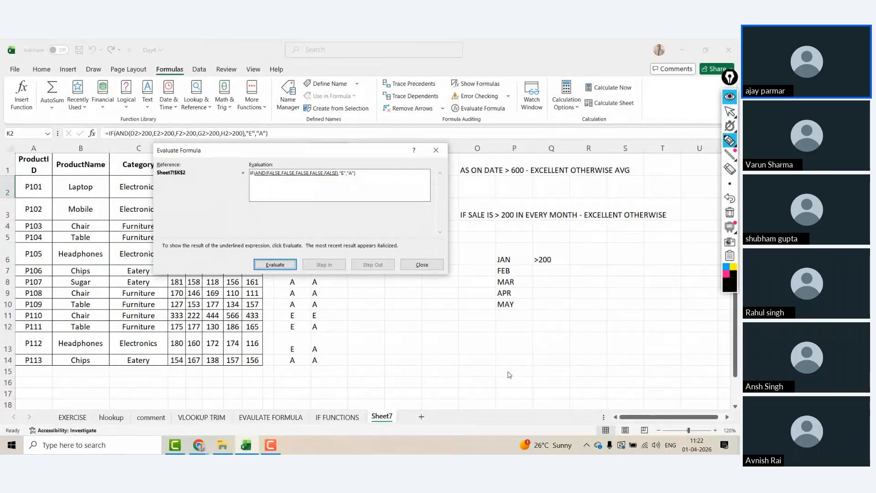
{"action": "left_click", "coordinate": [272, 182]}
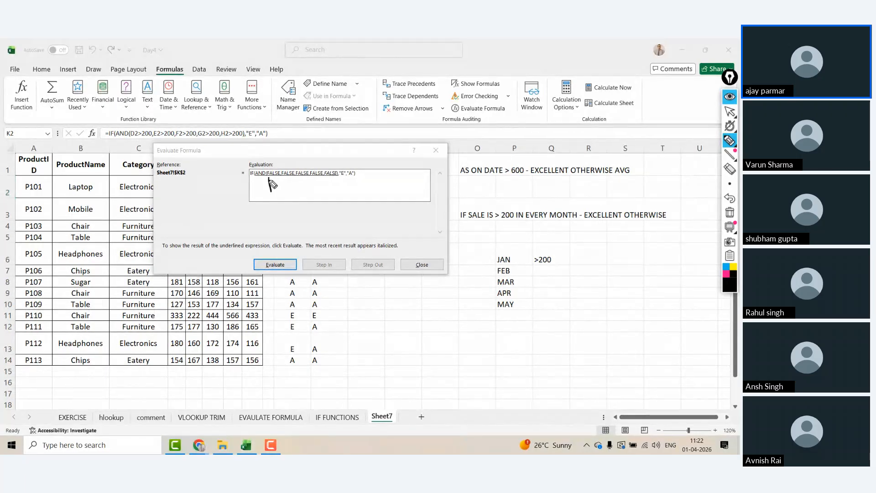
{"action": "mouse_move", "coordinate": [276, 174]}
{"action": "left_mouse_down"}
{"action": "mouse_move", "coordinate": [271, 192]}
{"action": "mouse_move", "coordinate": [278, 183]}
{"action": "left_mouse_up"}
{"action": "mouse_move", "coordinate": [274, 172]}
{"action": "left_mouse_down"}
{"action": "mouse_move", "coordinate": [271, 199]}
{"action": "mouse_move", "coordinate": [280, 171]}
{"action": "mouse_move", "coordinate": [315, 146]}
{"action": "left_mouse_up"}
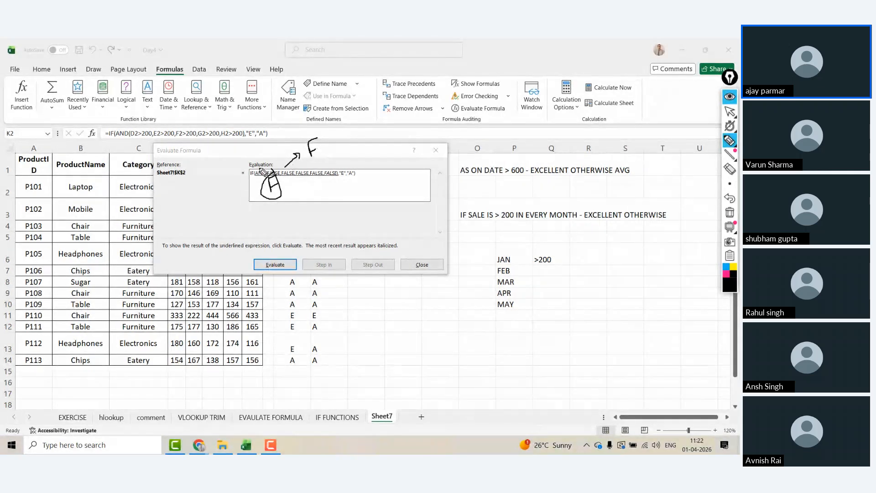
{"action": "mouse_move", "coordinate": [253, 180]}
{"action": "left_mouse_down"}
{"action": "mouse_move", "coordinate": [262, 193]}
{"action": "mouse_move", "coordinate": [274, 168]}
{"action": "left_mouse_up"}
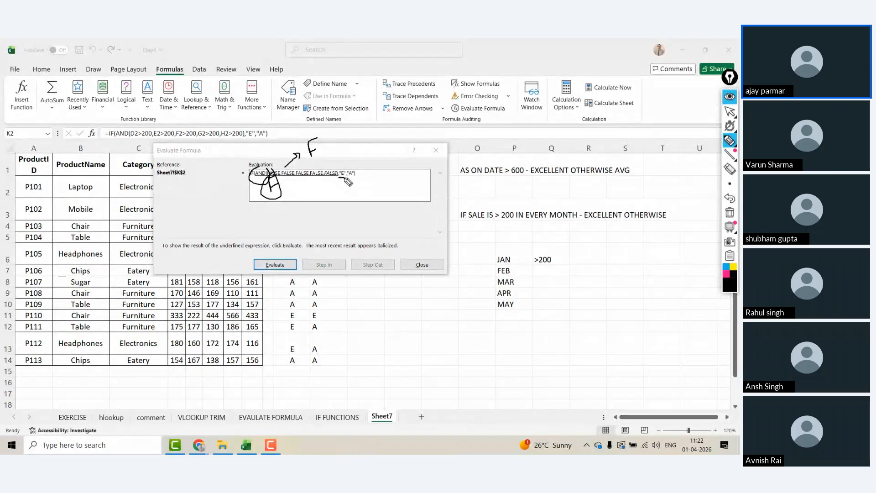
{"action": "left_click_drag", "start_coordinate": [341, 179], "coordinate": [352, 185]}
{"action": "left_click_drag", "start_coordinate": [353, 182], "coordinate": [360, 182]}
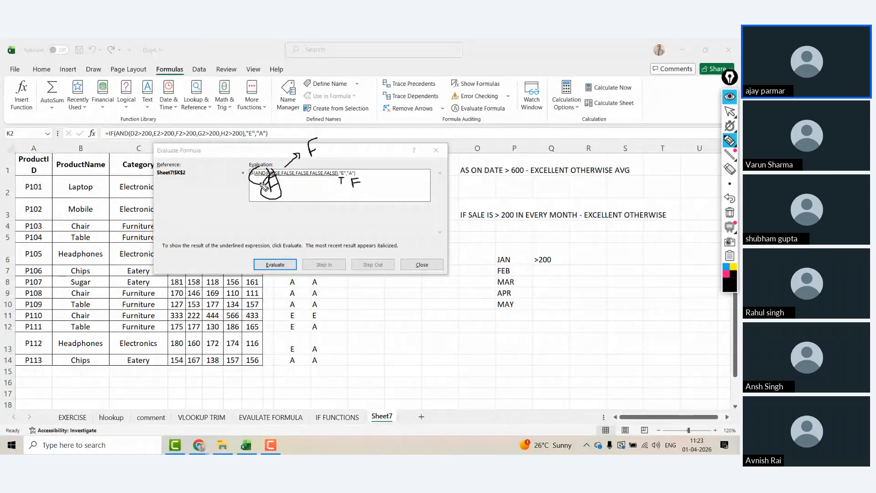
{"action": "mouse_move", "coordinate": [258, 163]}
{"action": "left_mouse_down"}
{"action": "mouse_move", "coordinate": [354, 117]}
{"action": "mouse_move", "coordinate": [362, 167]}
{"action": "left_mouse_up"}
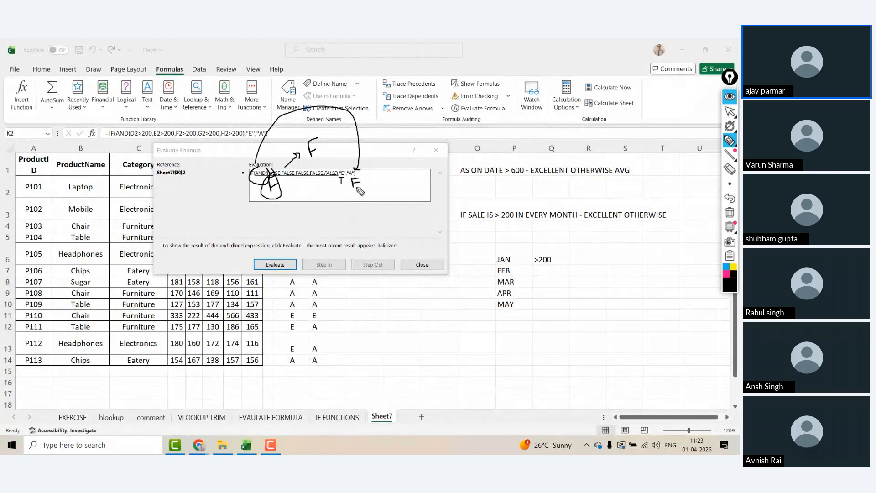
{"action": "key", "text": "ctrl+shift+7"}
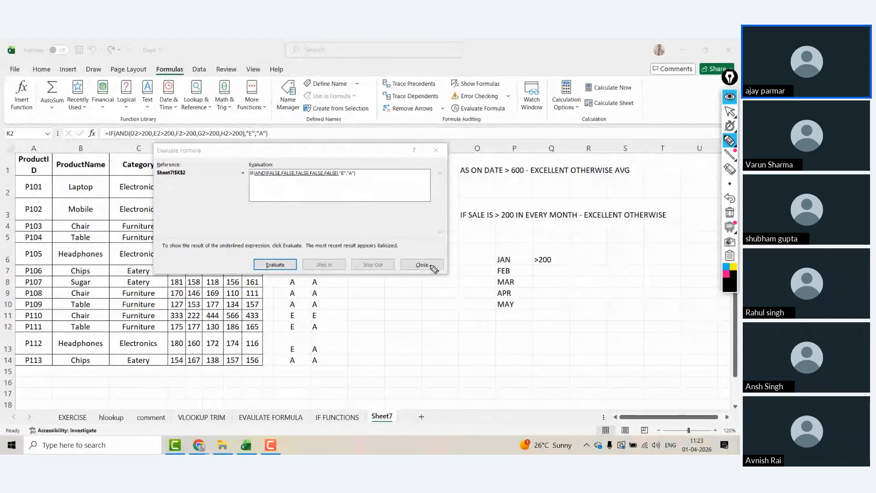
{"action": "key", "text": "ctrl+shift+1"}
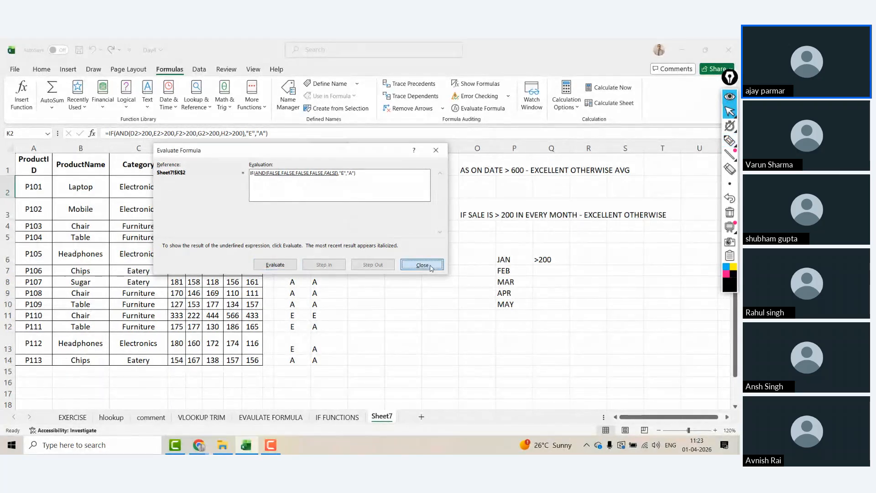
{"action": "left_click", "coordinate": [429, 266]}
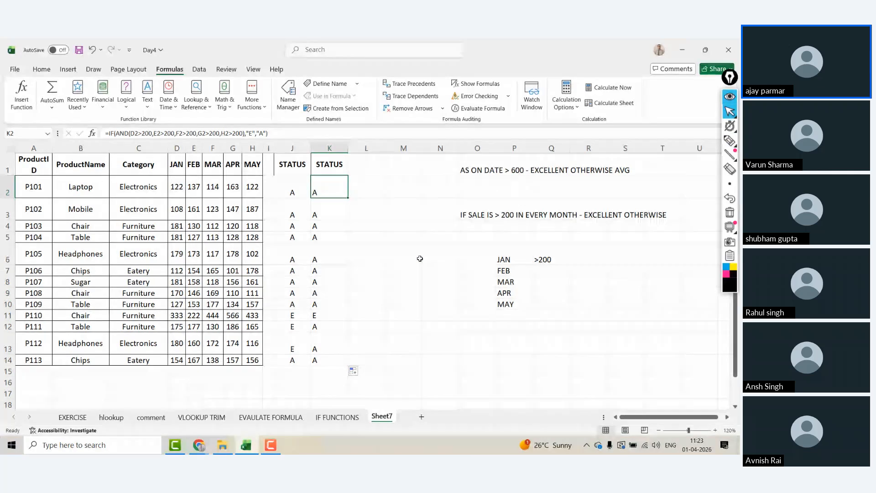
Step: Leave K2 unchanged and start L2 with =IF(OR(D2>200,
{"action": "left_click", "coordinate": [248, 132]}
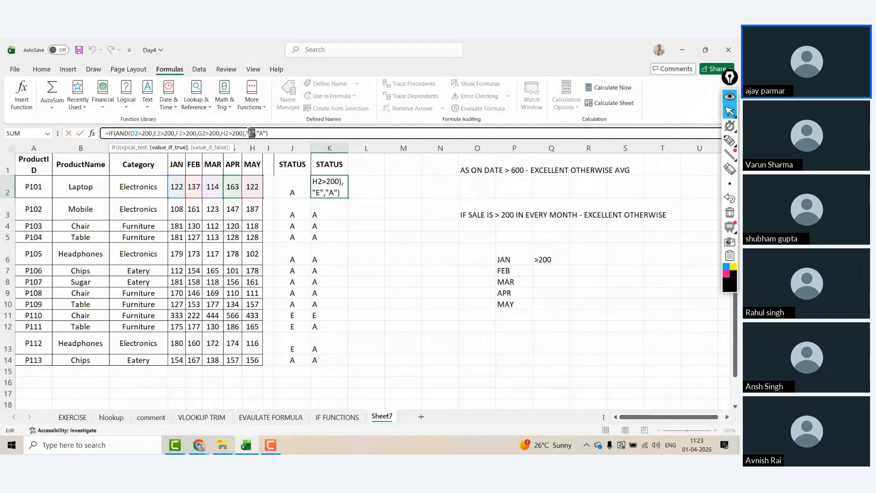
{"action": "double_click", "coordinate": [249, 133]}
{"action": "key", "text": "Escape"}
{"action": "key", "text": "Right"}
{"action": "type", "text": "="}
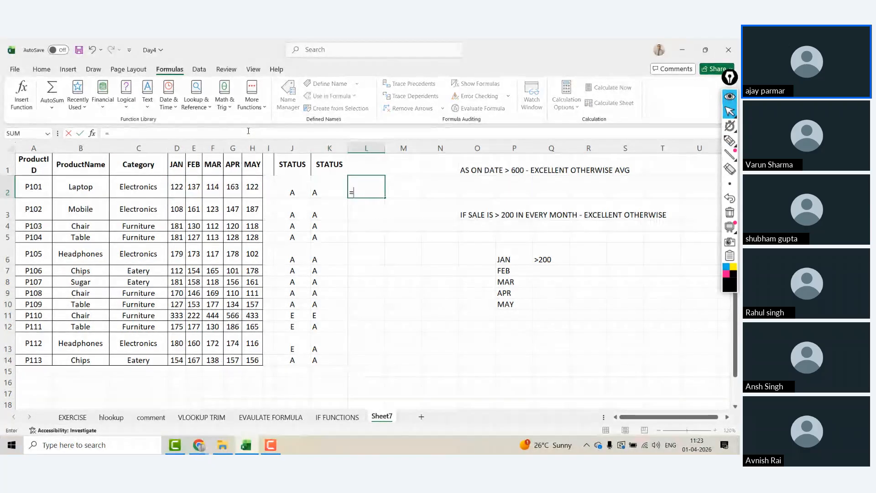
{"action": "type", "text": "IF(OR("}
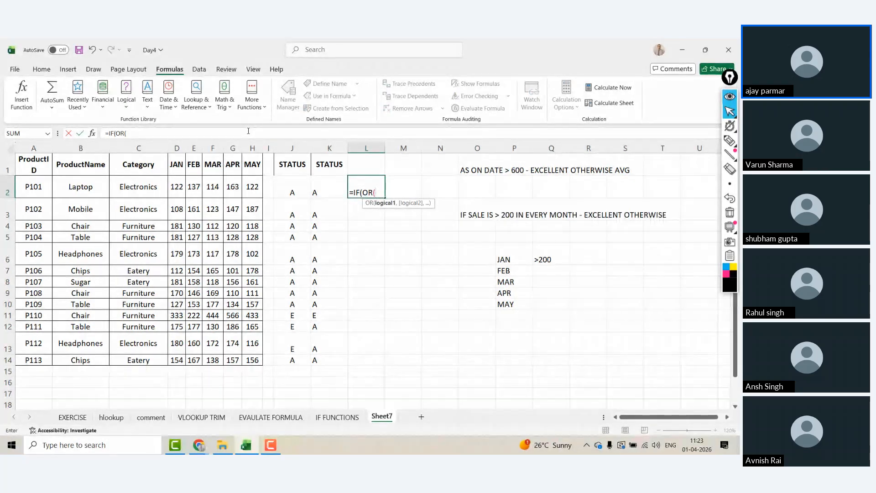
{"action": "key", "text": "Left"}
{"action": "key", "text": "Left"}
{"action": "key", "text": "Left"}
{"action": "key", "text": "Left"}
{"action": "key", "text": "Left"}
{"action": "key", "text": "Left"}
{"action": "key", "text": "Left"}
{"action": "key", "text": "Left"}
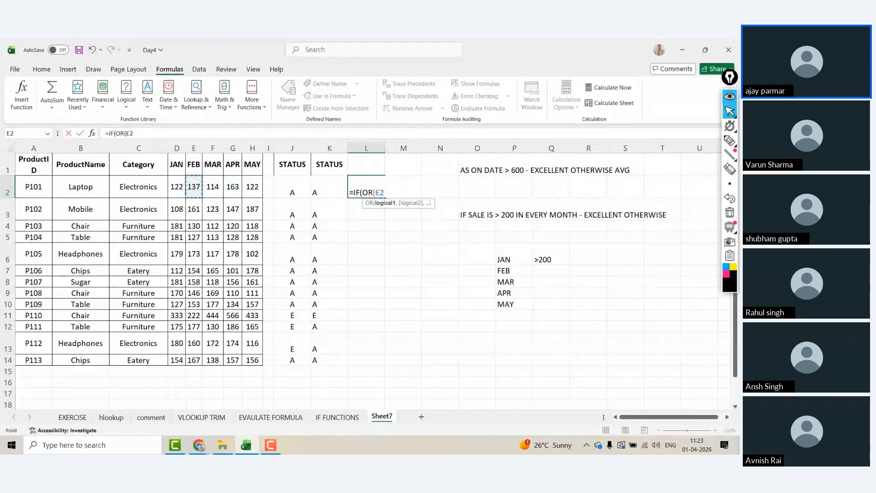
{"action": "type", "text": ">"}
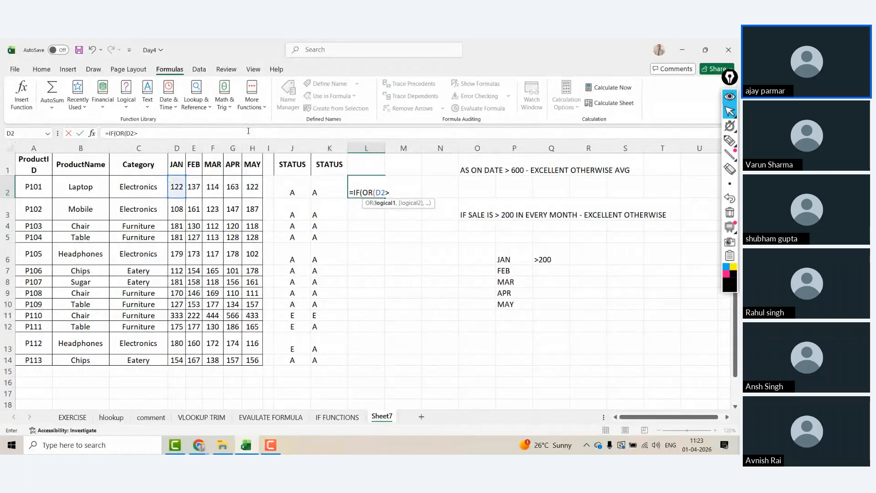
{"action": "type", "text": "200,"}
Step: Finish L2 as =IF(OR(D2>200,E2>200,F2>200,G2>200,H2>200),"E","A")
{"action": "key", "text": "Left"}
{"action": "key", "text": "Left"}
{"action": "key", "text": "Left"}
{"action": "key", "text": "Left"}
{"action": "key", "text": "Left"}
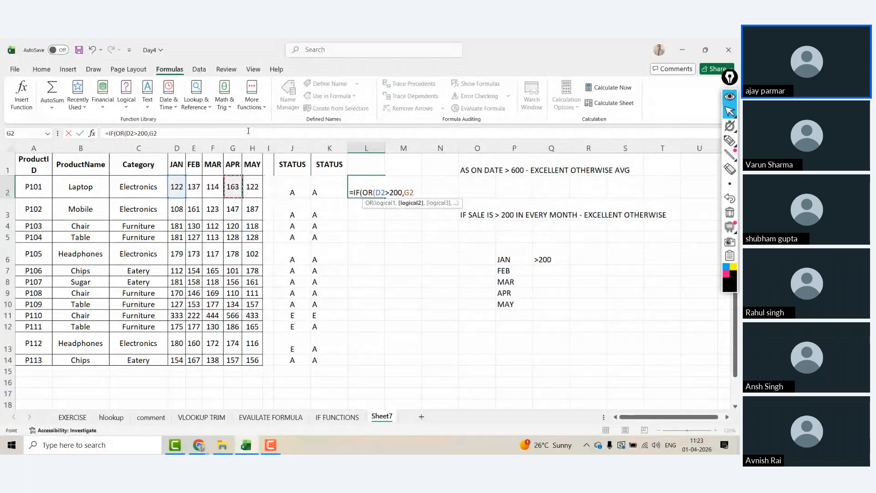
{"action": "key", "text": "Left"}
{"action": "key", "text": "Left"}
{"action": "type", "text": ">20"}
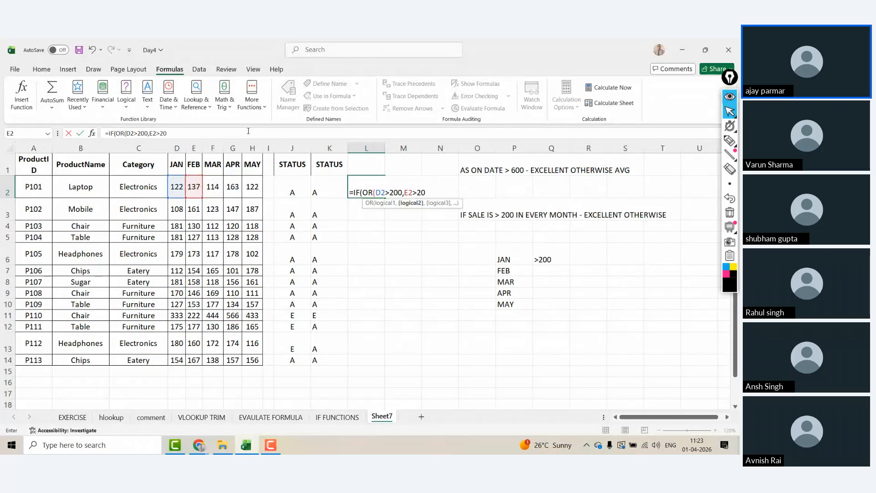
{"action": "type", "text": "0,"}
{"action": "key", "text": "Left"}
{"action": "key", "text": "Left"}
{"action": "key", "text": "Left"}
{"action": "key", "text": "Left"}
{"action": "key", "text": "Left"}
{"action": "key", "text": "Left"}
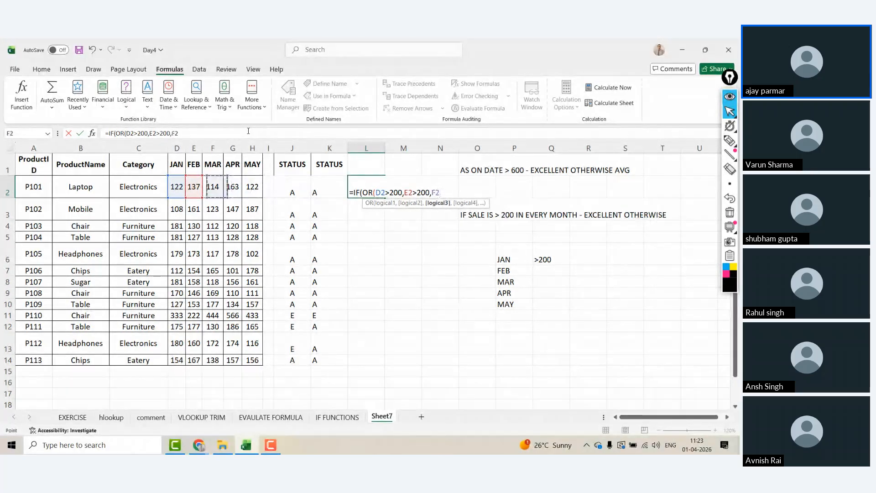
{"action": "type", "text": ">200,"}
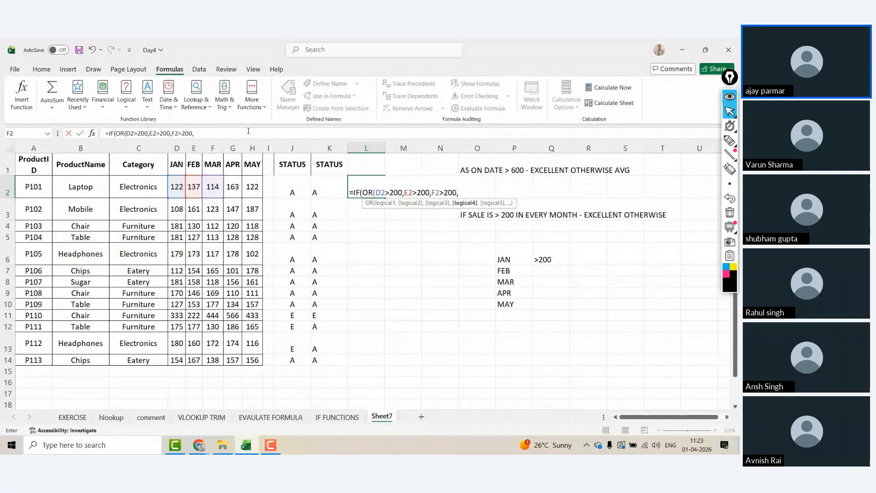
{"action": "key", "text": "Left"}
{"action": "key", "text": "Left"}
{"action": "key", "text": "Left"}
{"action": "key", "text": "Left"}
{"action": "key", "text": "Left"}
{"action": "type", "text": ">20"}
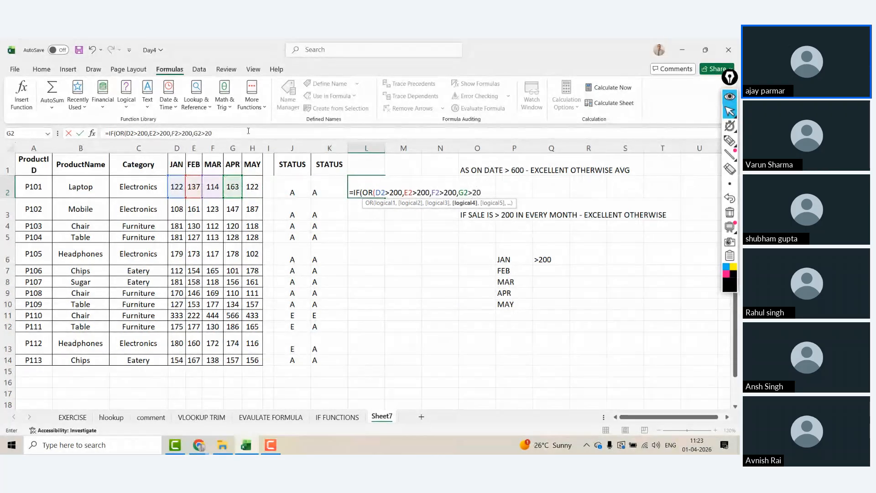
{"action": "type", "text": "0,"}
{"action": "key", "text": "Left"}
{"action": "key", "text": "Left"}
{"action": "key", "text": "Left"}
{"action": "key", "text": "Left"}
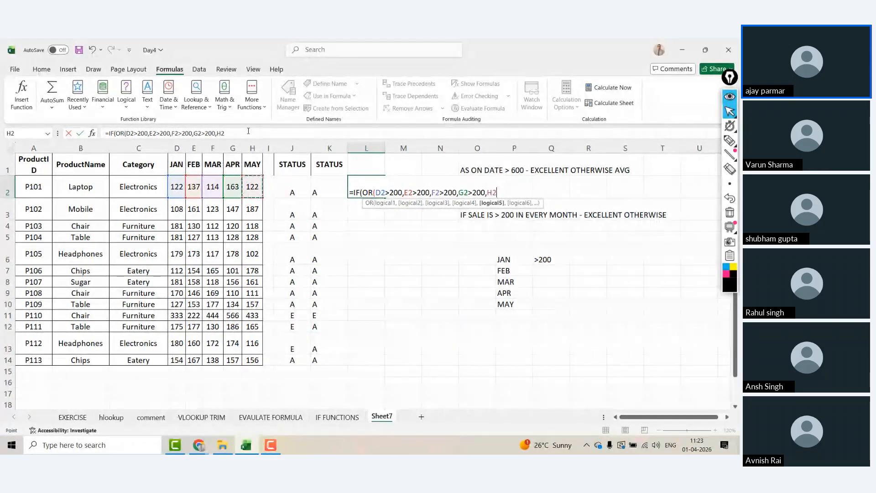
{"action": "type", "text": ">200"}
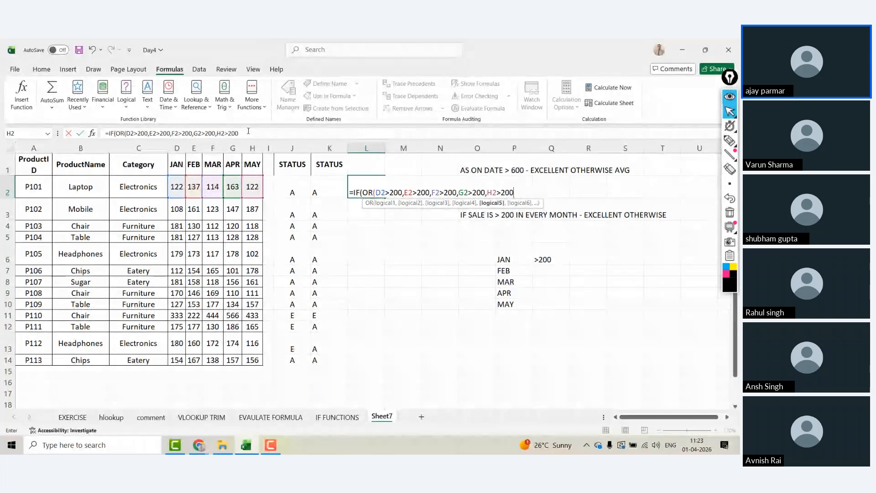
{"action": "type", "text": ")"}
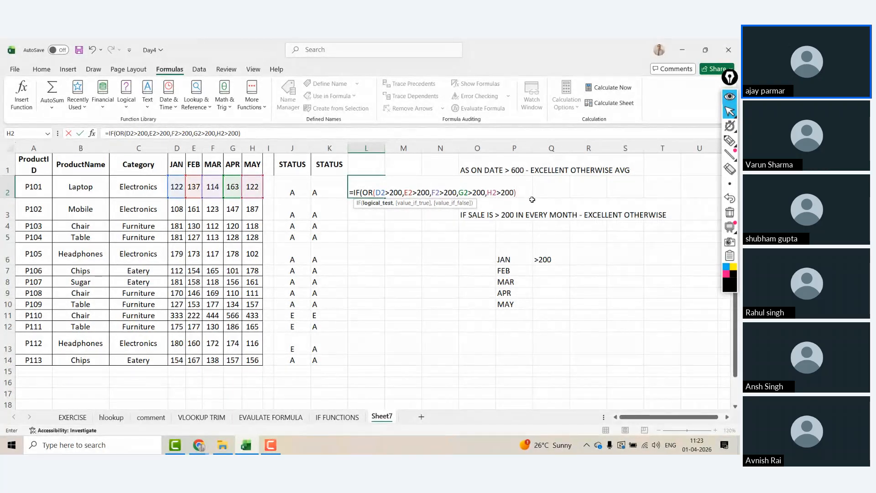
{"action": "type", "text": ","}
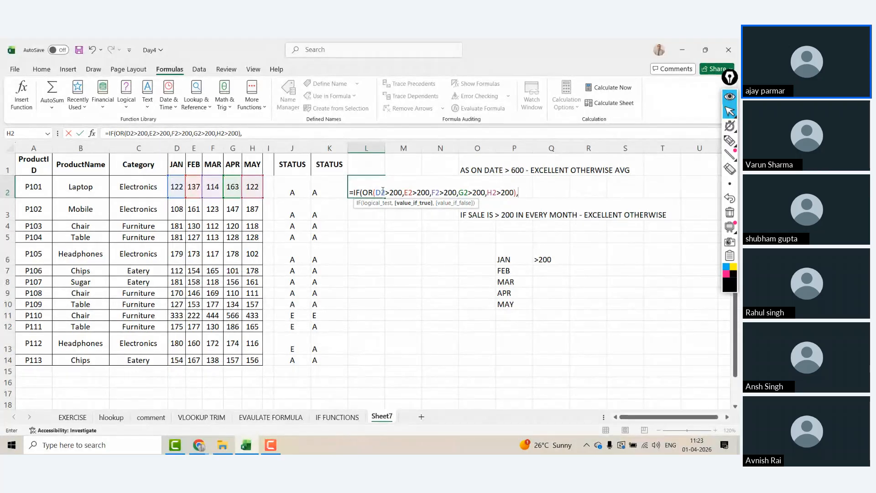
{"action": "type", "text": "\"E"}
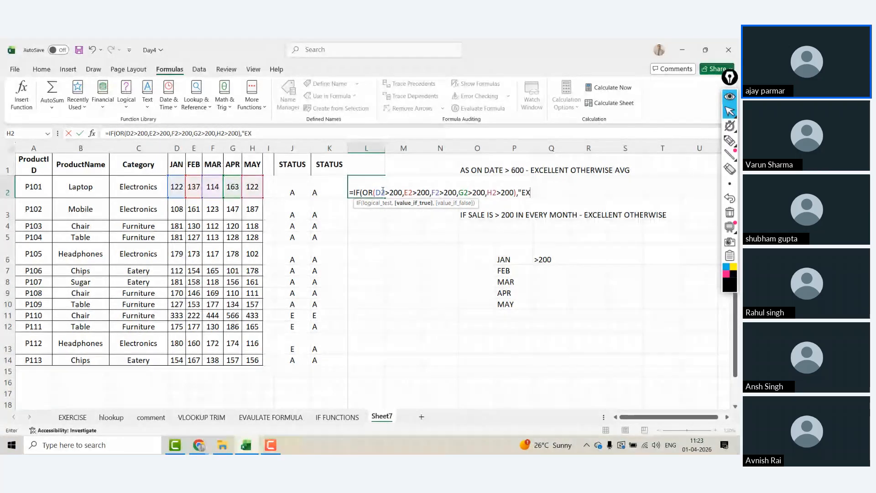
{"action": "type", "text": "\",\""}
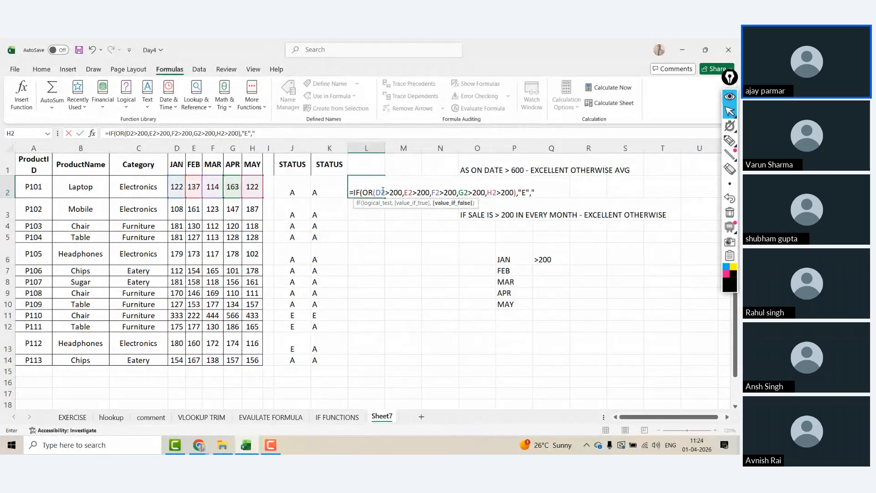
{"action": "type", "text": "A\")"}
{"action": "key", "text": "Return"}
Step: Copy L2's formula down through L14
{"action": "left_click", "coordinate": [382, 190]}
{"action": "left_click_drag", "start_coordinate": [384, 197], "coordinate": [381, 365]}
{"action": "left_click", "coordinate": [361, 211]}
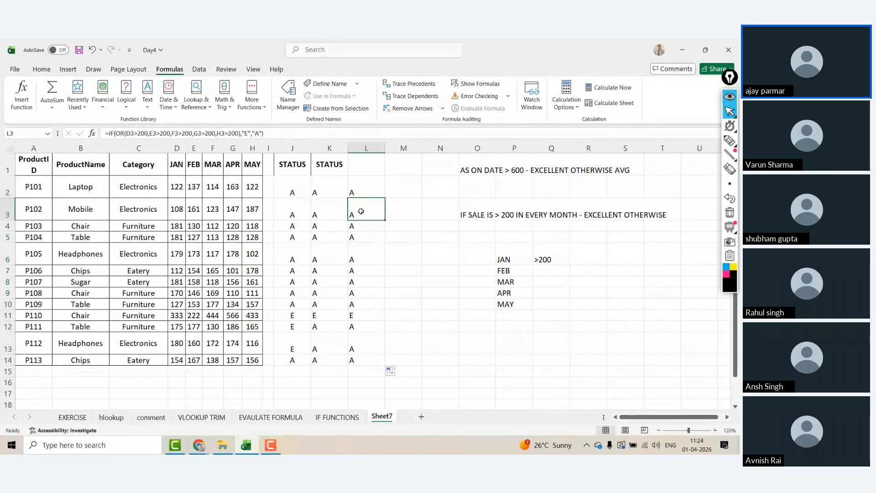
{"action": "key", "text": "Up"}
{"action": "key", "text": "Up"}
{"action": "key", "text": "Left"}
{"action": "key", "text": "Left"}
Step: Label L1 STATUS and centre the values in J1:L14
{"action": "key", "text": "Right"}
{"action": "key", "text": "Right"}
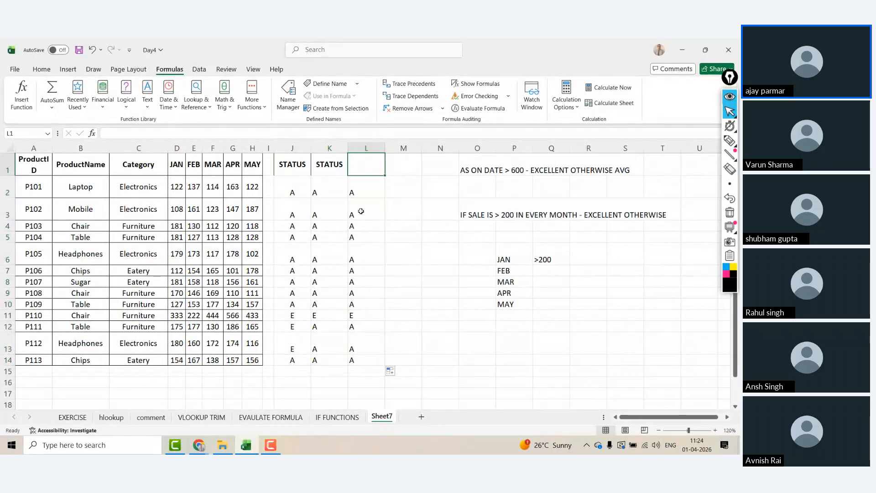
{"action": "type", "text": "STAT"}
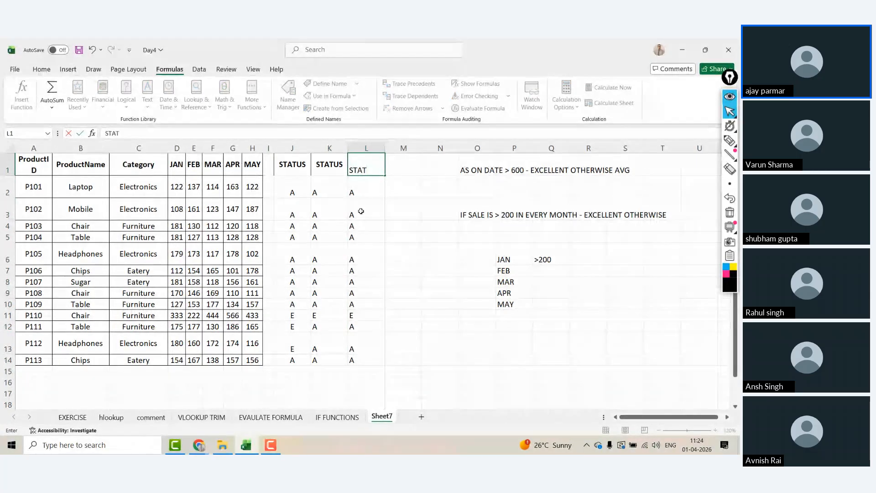
{"action": "type", "text": "US"}
{"action": "key", "text": "Return"}
{"action": "key", "text": "Up"}
{"action": "key", "text": "Left"}
{"action": "key", "text": "Left"}
{"action": "key", "text": "Left"}
{"action": "key", "text": "Left"}
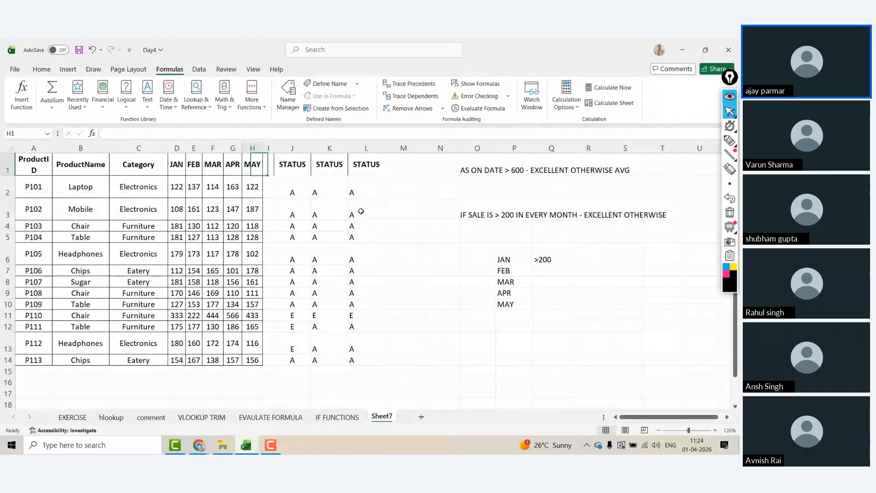
{"action": "key", "text": "Right"}
{"action": "key", "text": "Right"}
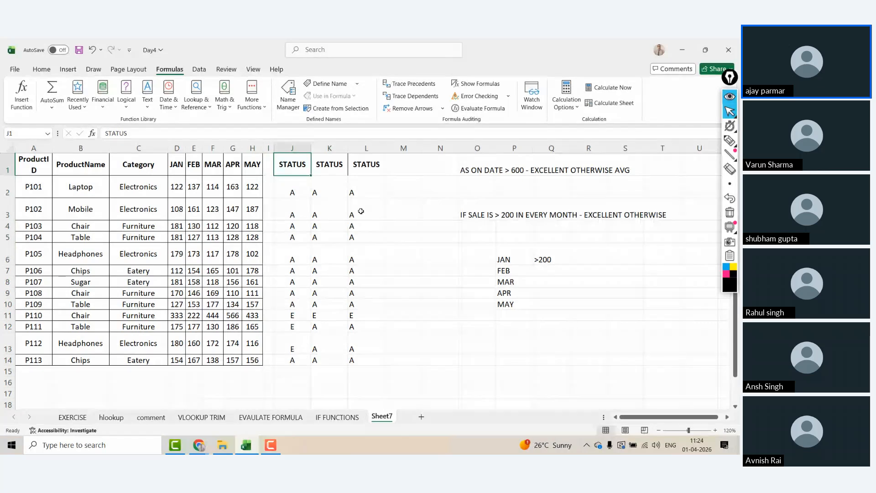
{"action": "key", "text": "ctrl+a"}
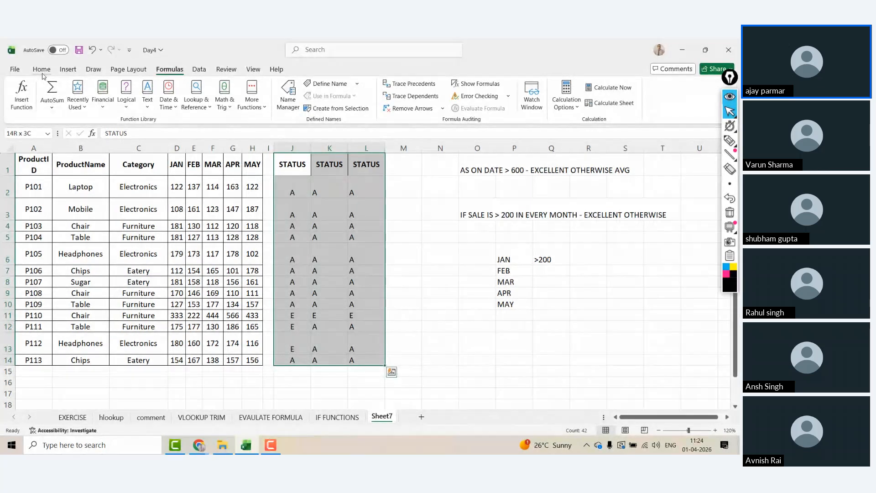
{"action": "left_click", "coordinate": [41, 69]}
{"action": "left_click", "coordinate": [222, 103]}
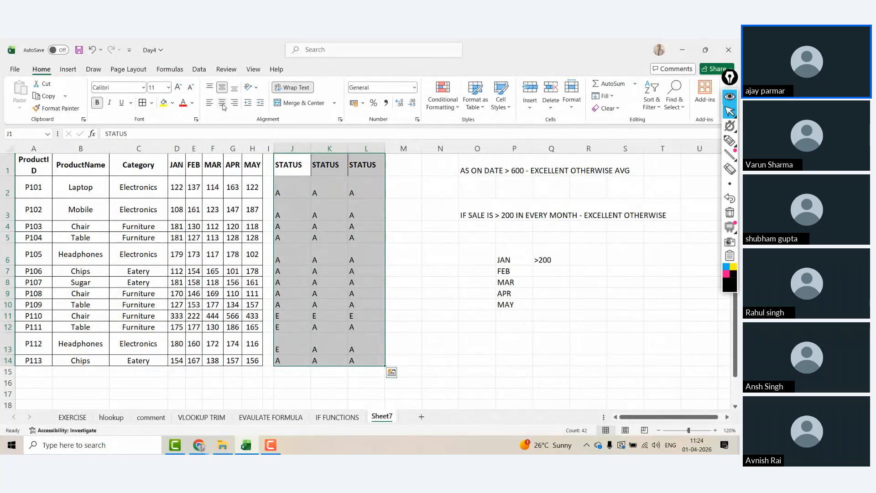
{"action": "left_click", "coordinate": [223, 103]}
Step: Apply All Borders to the STATUS block J1:L14
{"action": "left_click", "coordinate": [294, 167]}
{"action": "key", "text": "shift+Right"}
{"action": "key", "text": "shift+Right"}
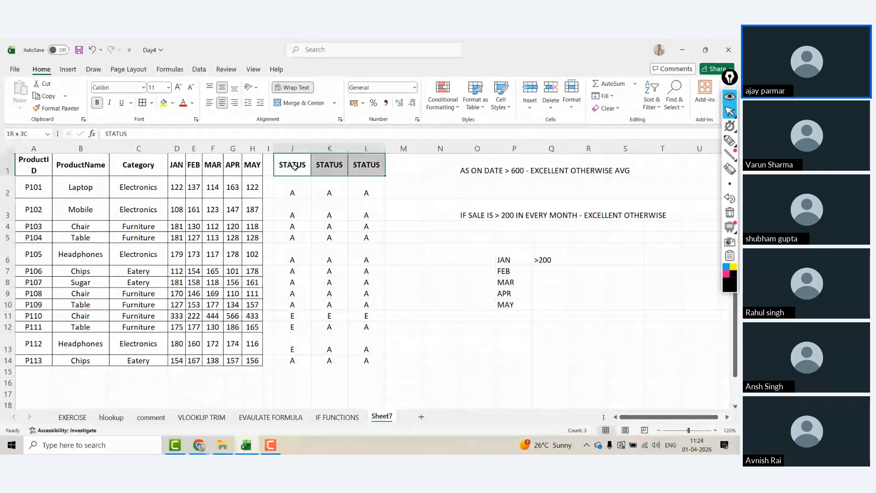
{"action": "left_click", "coordinate": [295, 167]}
{"action": "key", "text": "shift+Right"}
{"action": "key", "text": "shift+Right"}
{"action": "key", "text": "ctrl+shift+Down"}
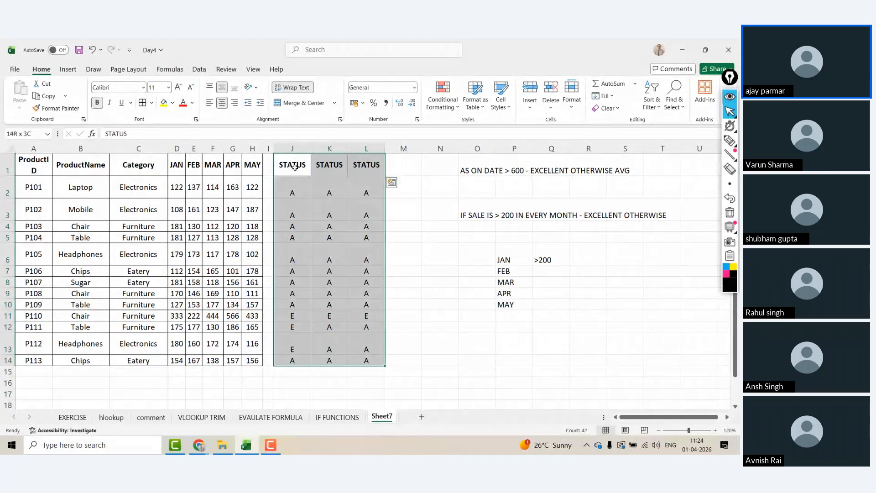
{"action": "left_click", "coordinate": [143, 103]}
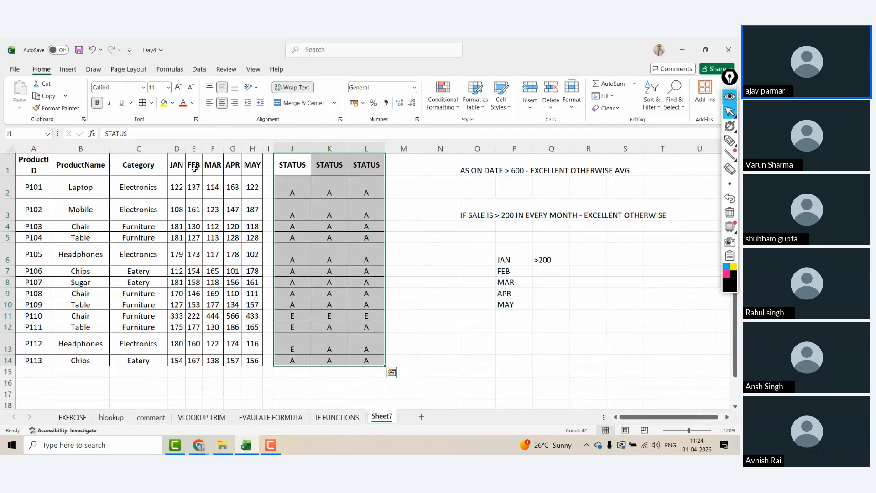
{"action": "left_click", "coordinate": [194, 169]}
Step: Auto-fit column A so the ProductID header fits on one line
{"action": "left_click", "coordinate": [115, 167]}
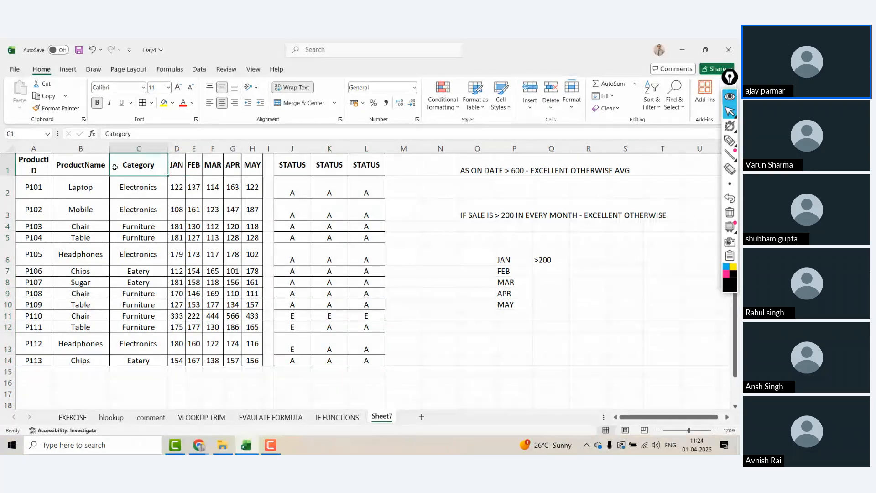
{"action": "double_click", "coordinate": [52, 149]}
{"action": "left_click", "coordinate": [54, 162]}
{"action": "key", "text": "Right"}
{"action": "key", "text": "Right"}
{"action": "key", "text": "Right"}
{"action": "key", "text": "Right"}
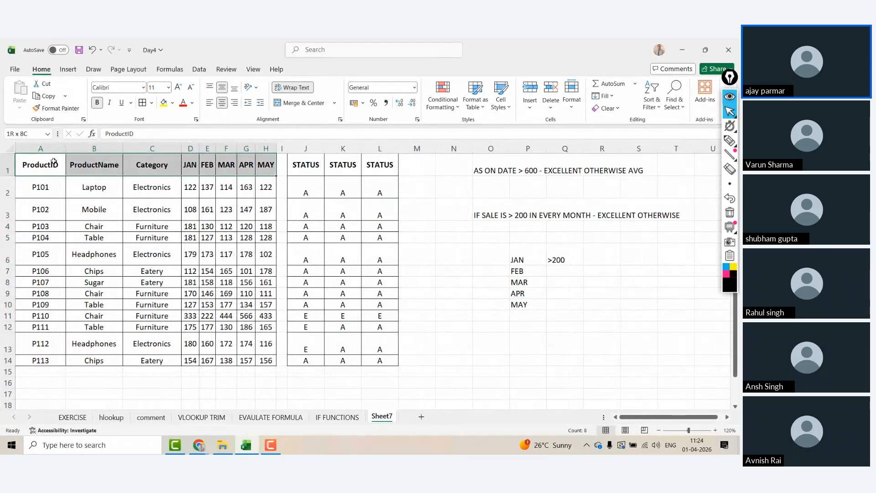
{"action": "key", "text": "Right"}
{"action": "key", "text": "Right"}
{"action": "key", "text": "Right"}
{"action": "key", "text": "Right"}
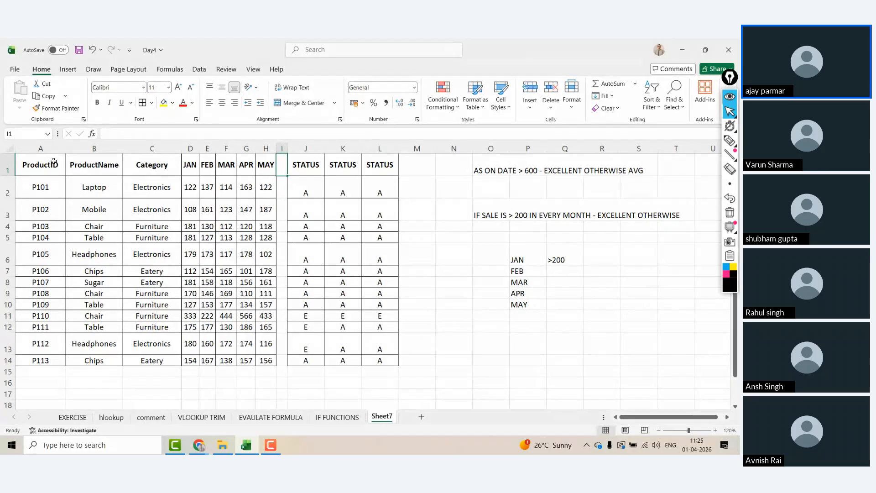
{"action": "key", "text": "Return"}
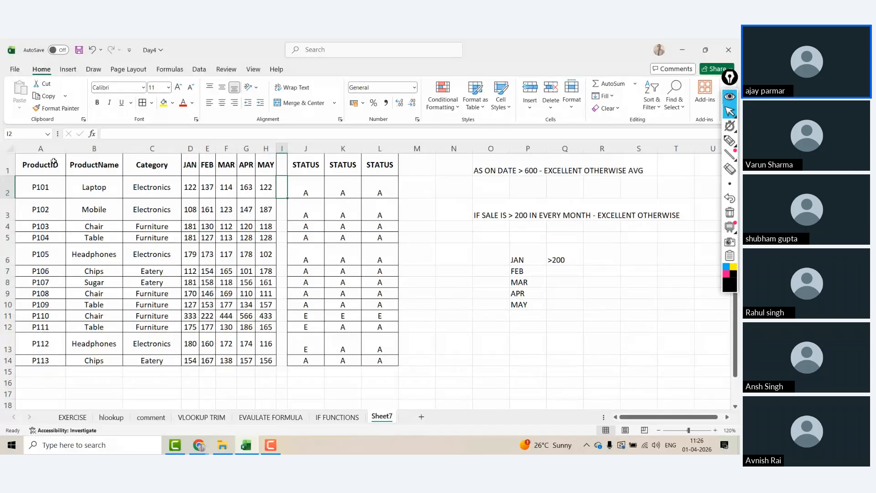
{"action": "key", "text": "Down"}
{"action": "key", "text": "Up"}
{"action": "key", "text": "Up"}
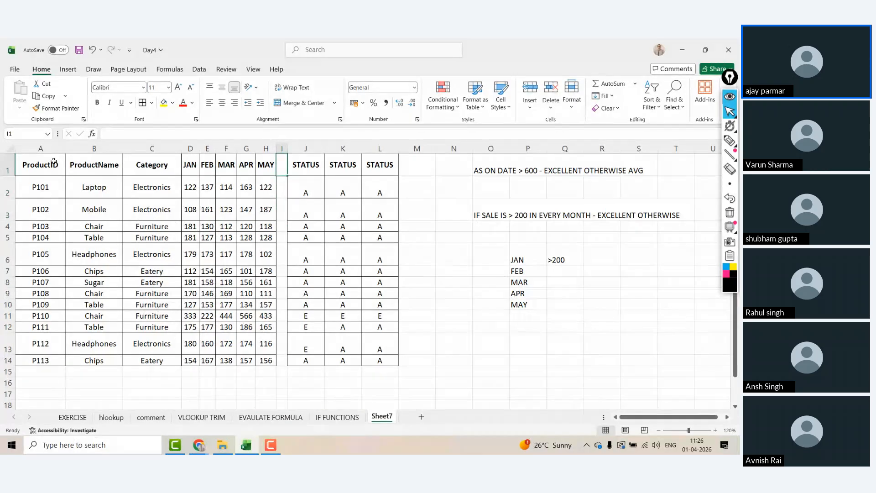
{"action": "key", "text": "Left"}
{"action": "key", "text": "Left"}
{"action": "key", "text": "Left"}
{"action": "key", "text": "Left"}
{"action": "key", "text": "Left"}
{"action": "key", "text": "Left"}
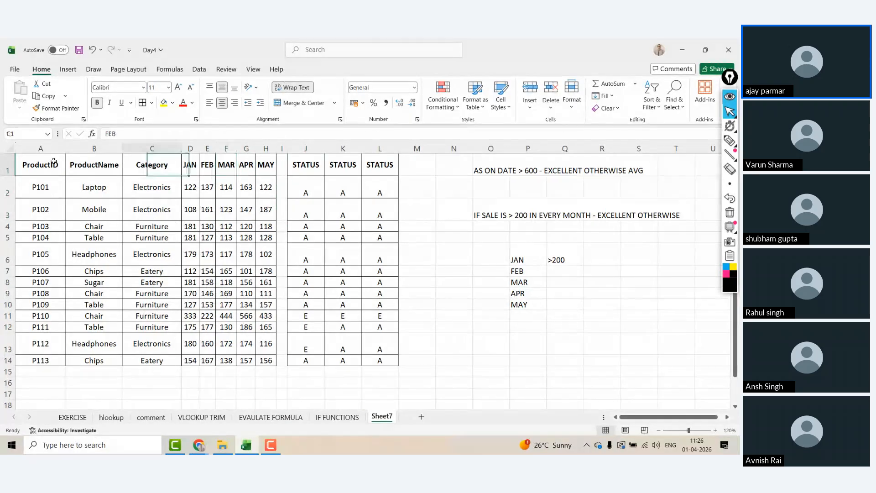
{"action": "key", "text": "Right"}
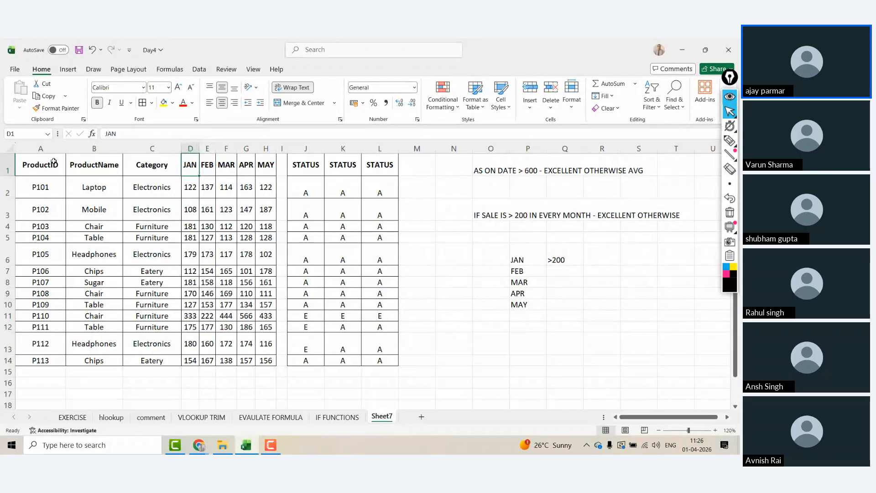
{"action": "left_click", "coordinate": [513, 349]}
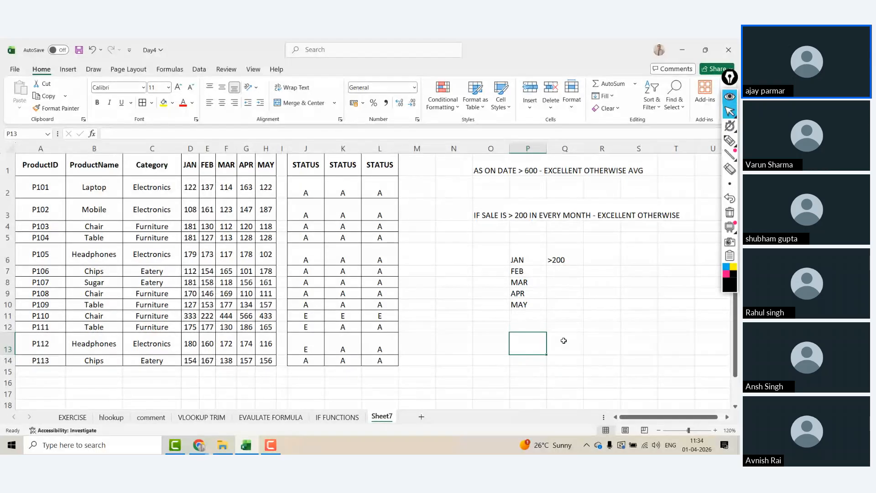
Step: Vertically centre the STATUS results in J2:L14
{"action": "left_click", "coordinate": [295, 186]}
{"action": "key", "text": "ctrl+shift+Right"}
{"action": "key", "text": "ctrl+shift+Down"}
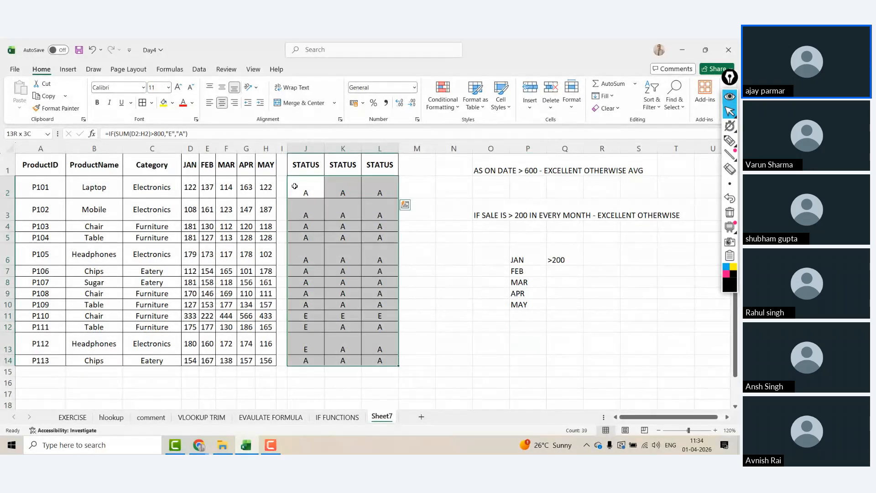
{"action": "left_click", "coordinate": [224, 92]}
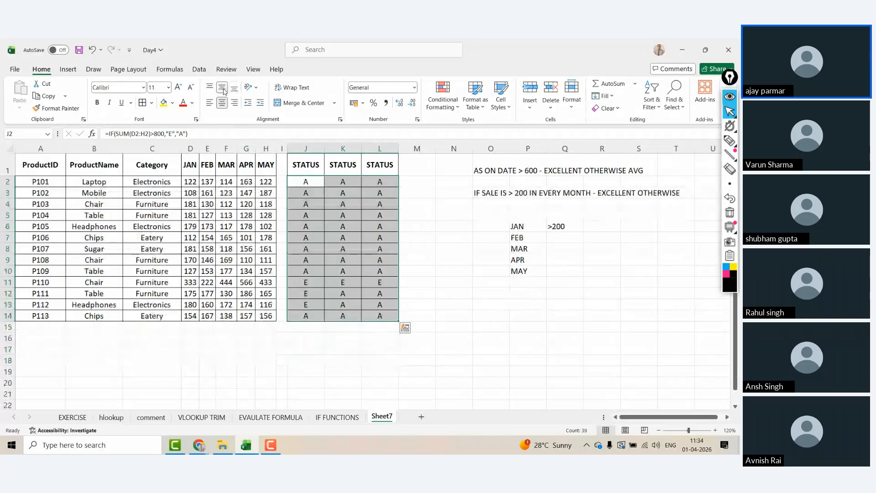
{"action": "left_click", "coordinate": [329, 260]}
{"action": "key", "text": "Right"}
{"action": "key", "text": "Right"}
{"action": "key", "text": "Right"}
{"action": "key", "text": "Right"}
{"action": "key", "text": "Right"}
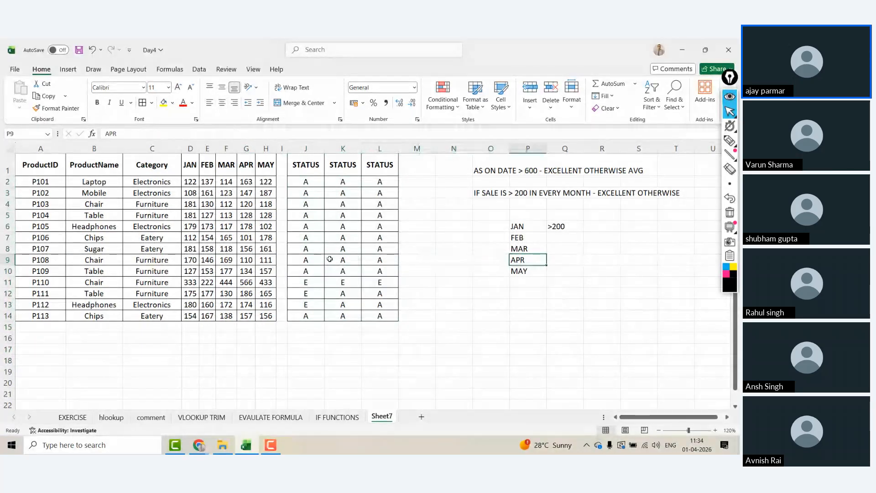
Step: Copy the product table A1:H14 and paste it onto a new Sheet8
{"action": "left_click", "coordinate": [45, 159]}
{"action": "key", "text": "ctrl+a"}
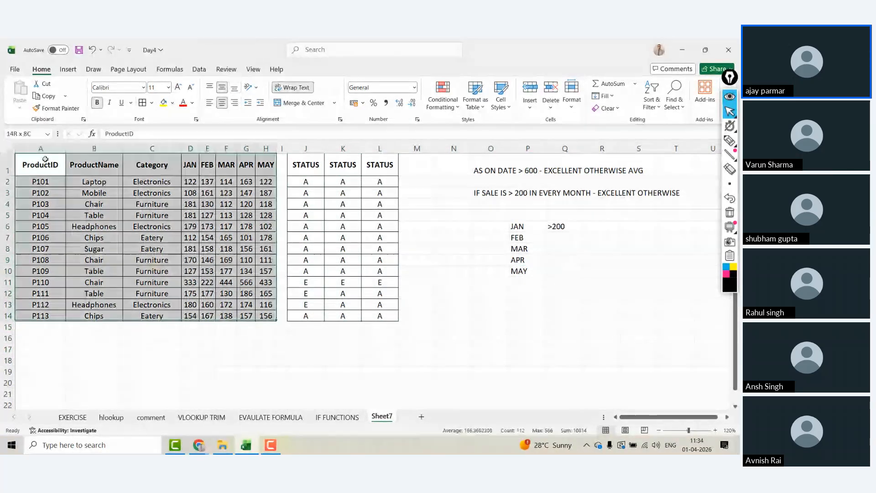
{"action": "key", "text": "ctrl+c"}
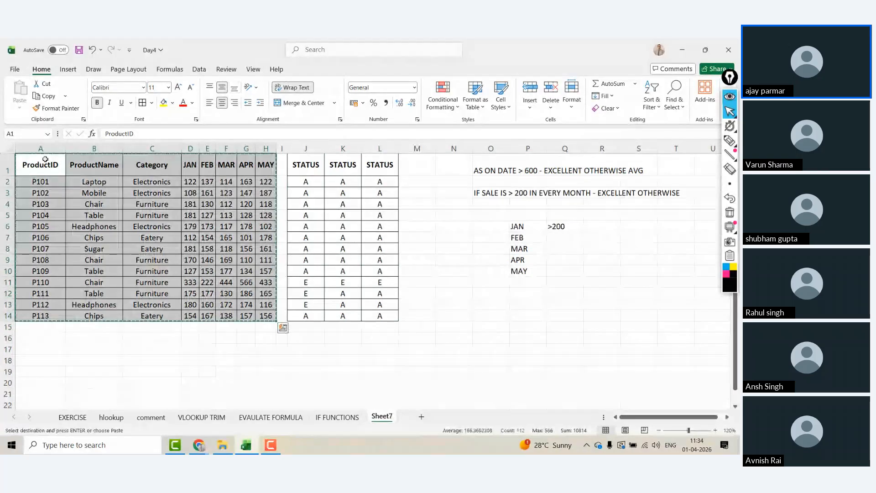
{"action": "left_click", "coordinate": [421, 416]}
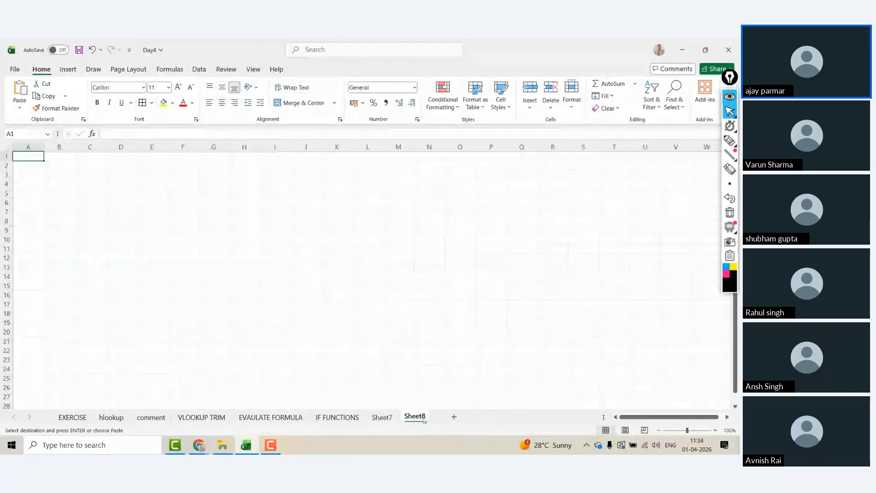
{"action": "key", "text": "ctrl+v"}
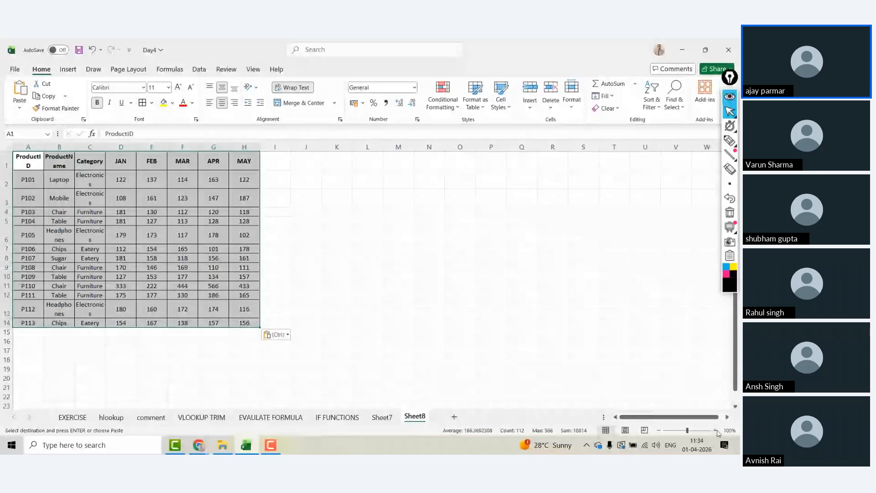
{"action": "scroll", "coordinate": [180, 166], "scroll_direction": "up", "scroll_amount": 2}
{"action": "key", "text": "Right"}
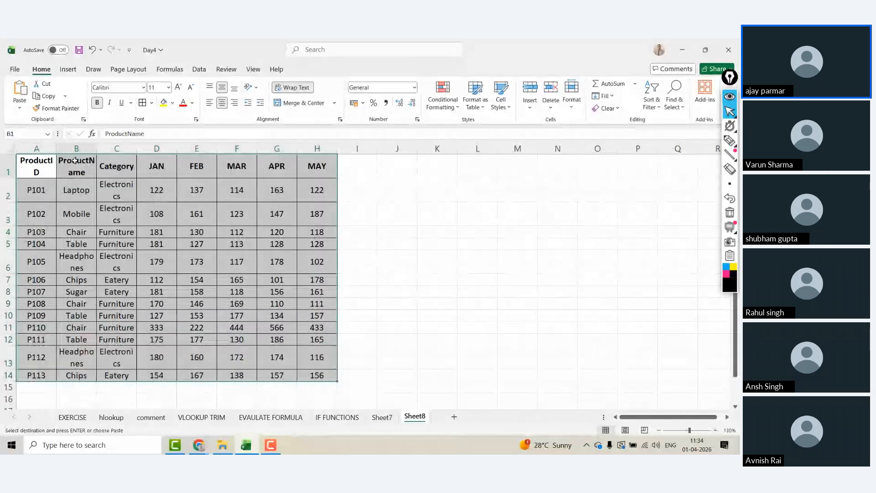
Step: Rename the D1:F1 headers to EXCEL, PYTHON and BI
{"action": "left_click", "coordinate": [157, 166]}
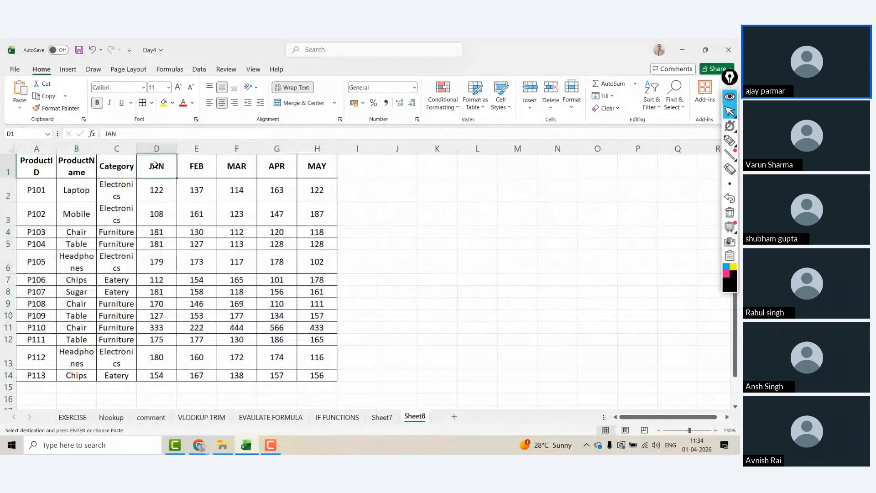
{"action": "type", "text": "E"}
{"action": "type", "text": "X"}
{"action": "key", "text": "BackSpace"}
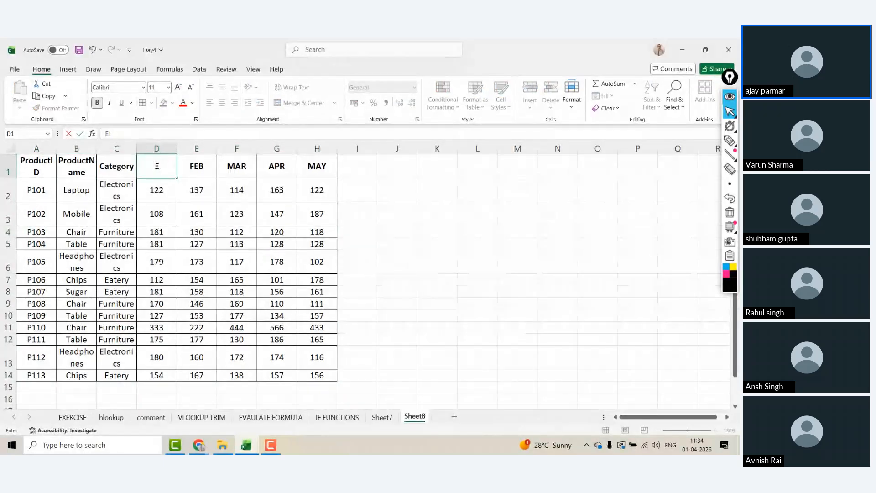
{"action": "type", "text": "XCEL"}
{"action": "key", "text": "Tab"}
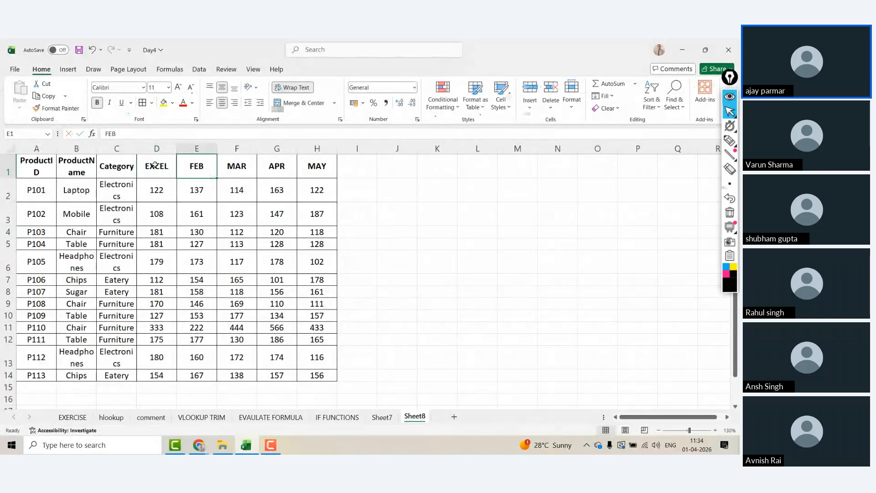
{"action": "type", "text": "PYTHON"}
{"action": "key", "text": "Tab"}
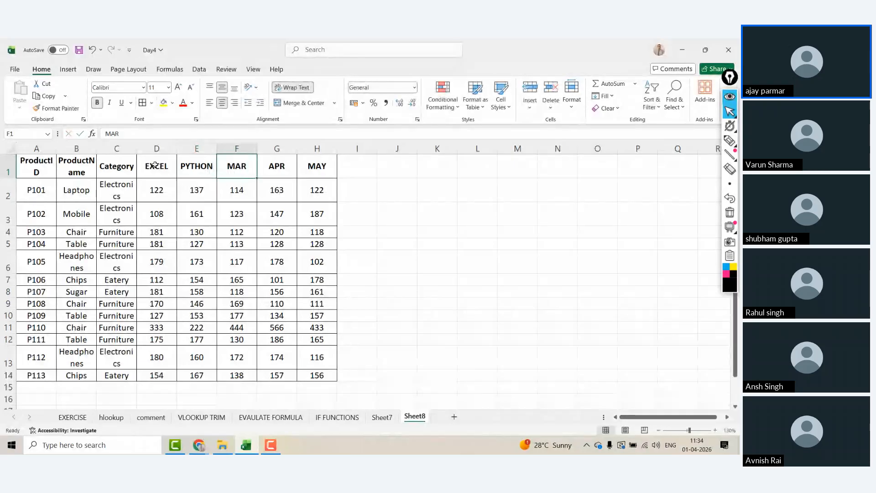
{"action": "type", "text": "B"}
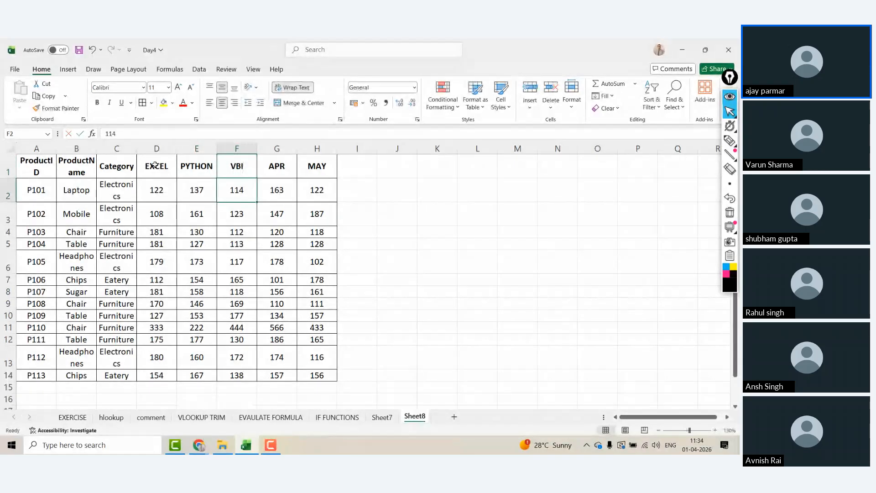
{"action": "type", "text": "I"}
{"action": "key", "text": "Return"}
Step: Delete the APR and MAY columns and widen column B
{"action": "key", "text": "Right"}
{"action": "key", "text": "ctrl+space"}
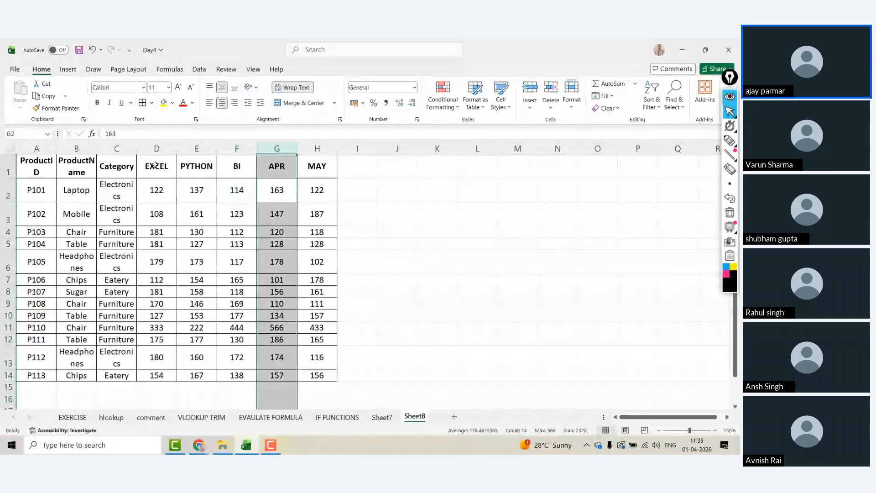
{"action": "key", "text": "shift+Right"}
{"action": "key", "text": "ctrl+minus"}
{"action": "key", "text": "Down"}
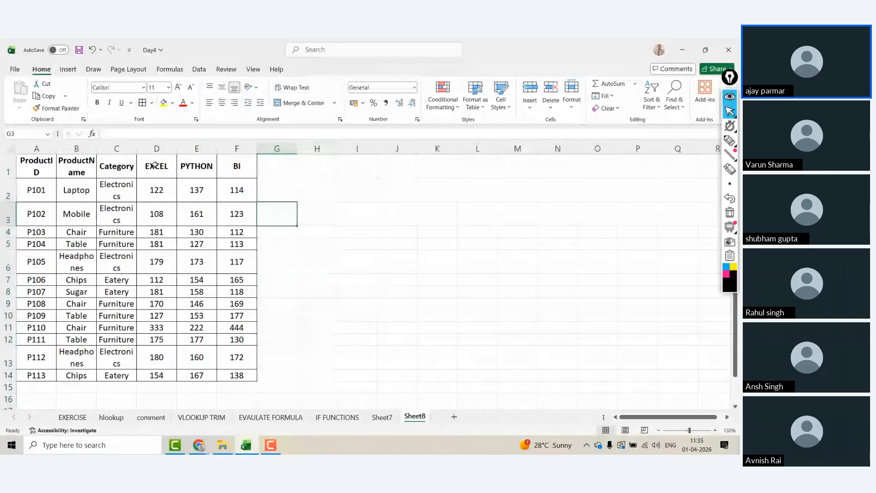
{"action": "left_click_drag", "start_coordinate": [96, 149], "coordinate": [103, 148]}
Step: Rename Sheet7 to IFANDOR
{"action": "left_click", "coordinate": [381, 416]}
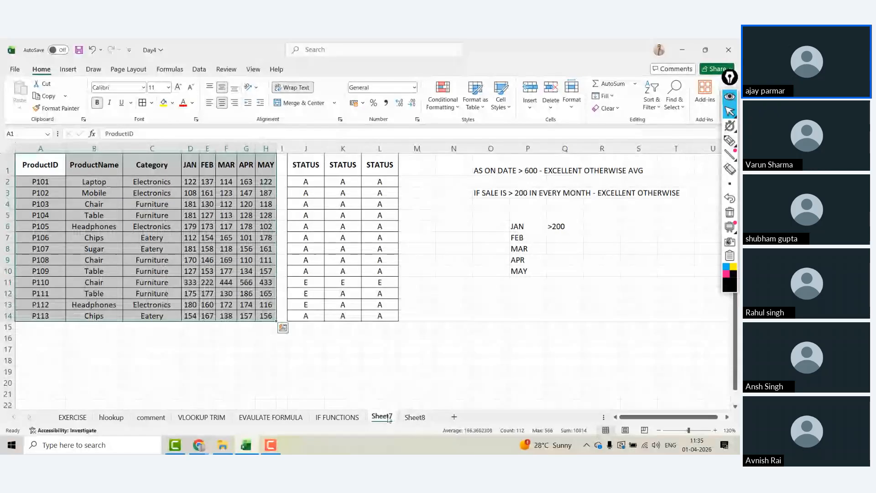
{"action": "type", "text": "IF EX"}
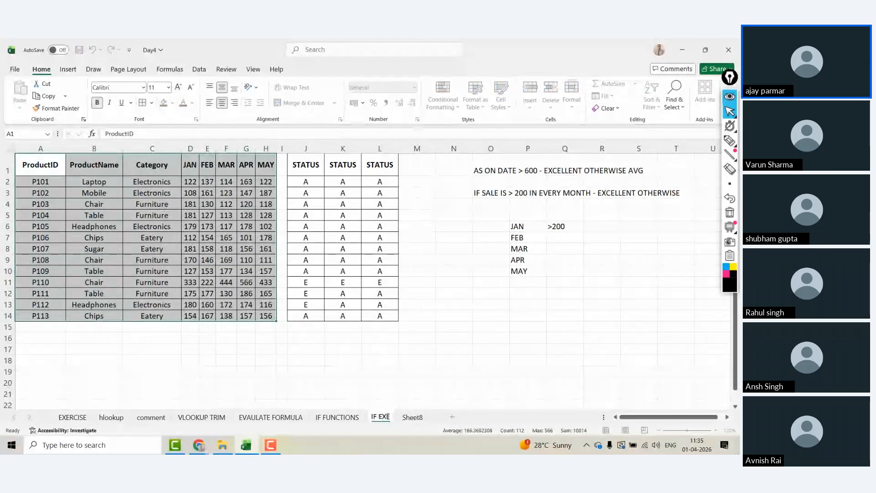
{"action": "type", "text": "NDOR"}
{"action": "key", "text": "Return"}
Step: On Sheet8, add a STATUS header in cell G1
{"action": "left_click", "coordinate": [415, 418]}
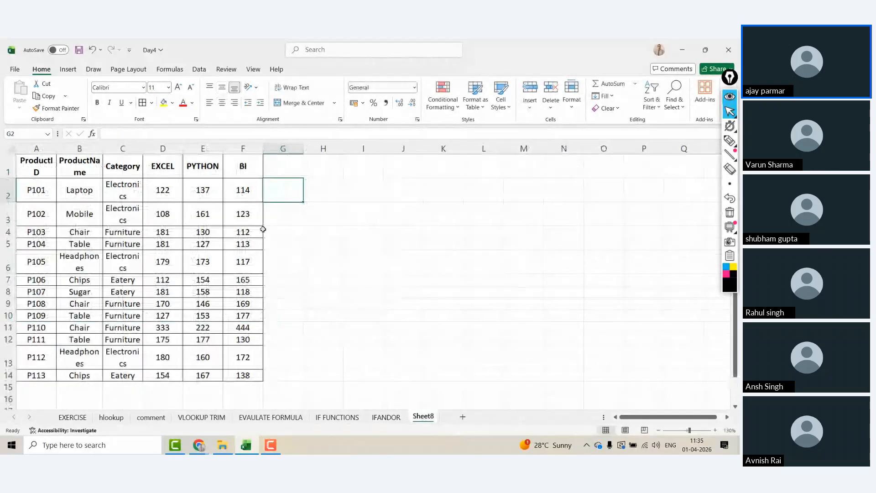
{"action": "key", "text": "Home"}
{"action": "key", "text": "Right"}
{"action": "key", "text": "Right"}
{"action": "key", "text": "Right"}
{"action": "key", "text": "Right"}
{"action": "key", "text": "Right"}
{"action": "key", "text": "Right"}
{"action": "key", "text": "Right"}
{"action": "key", "text": "Right"}
{"action": "key", "text": "Right"}
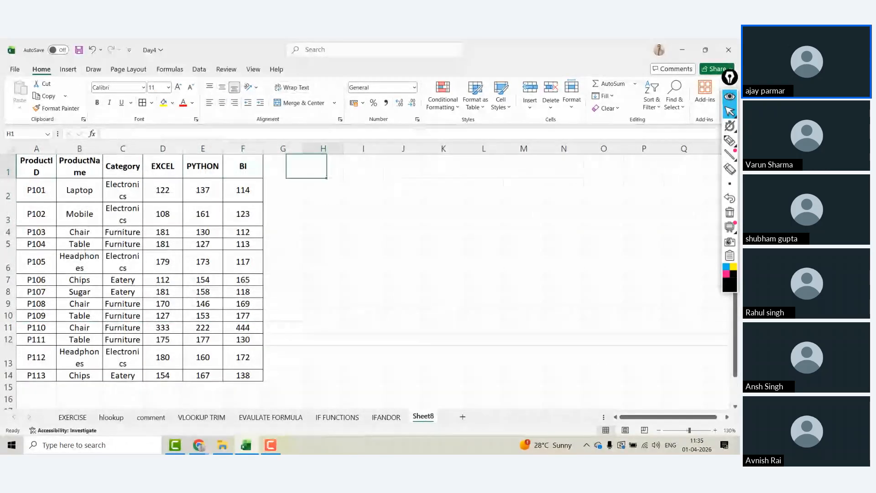
{"action": "key", "text": "Up"}
{"action": "key", "text": "Down"}
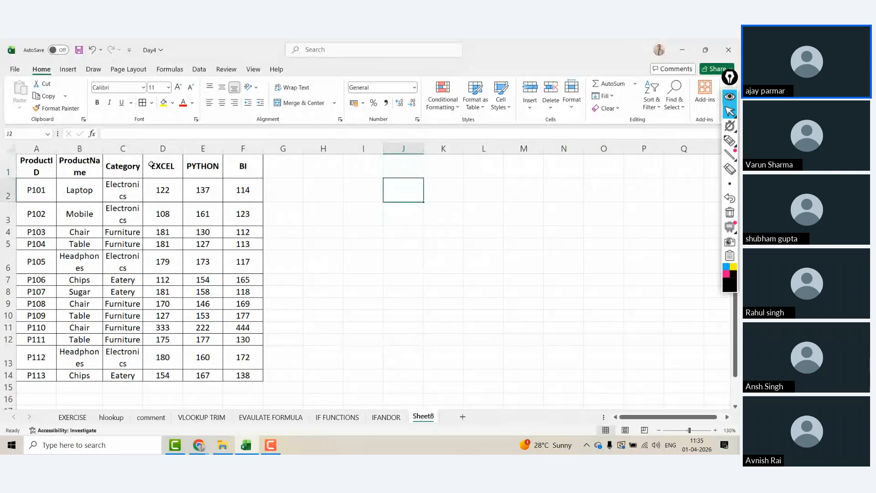
{"action": "key", "text": "Up"}
{"action": "key", "text": "Left"}
{"action": "key", "text": "Left"}
{"action": "key", "text": "Left"}
{"action": "type", "text": "STATUS"}
{"action": "key", "text": "Tab"}
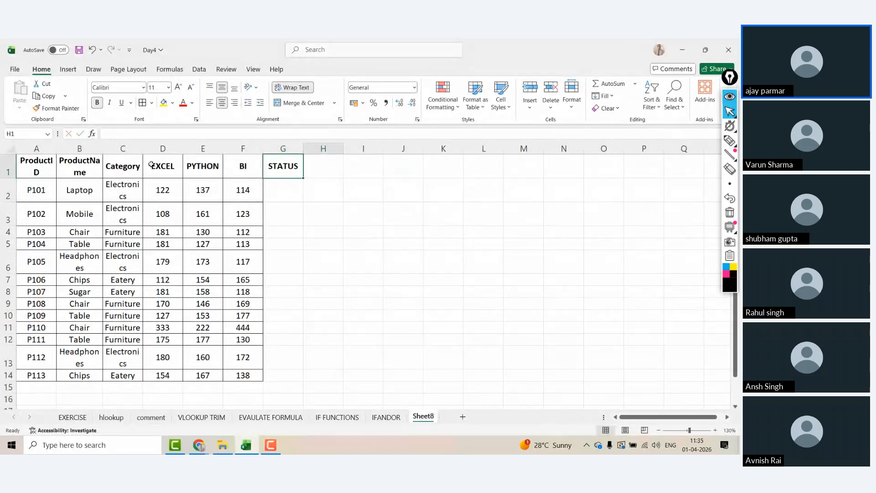
{"action": "key", "text": "Right"}
{"action": "key", "text": "Right"}
{"action": "key", "text": "Right"}
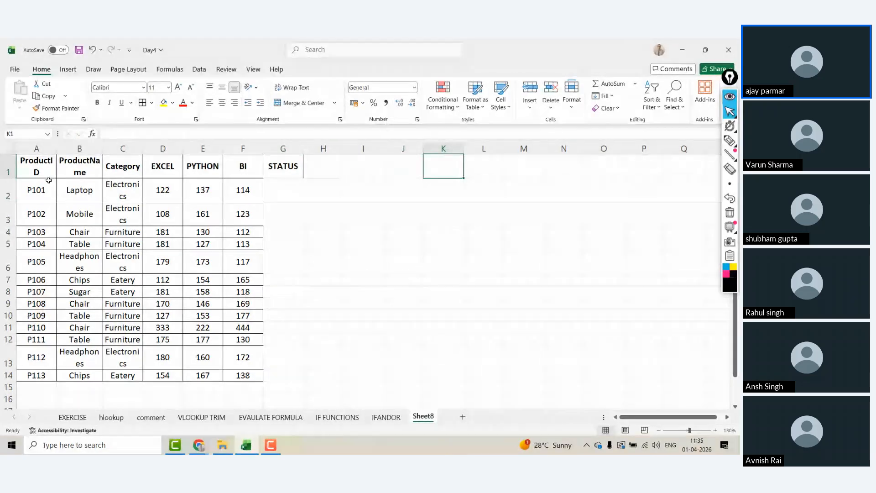
Step: Change the A1 header to STUDENT
{"action": "key", "text": "Home"}
{"action": "type", "text": "STUD"}
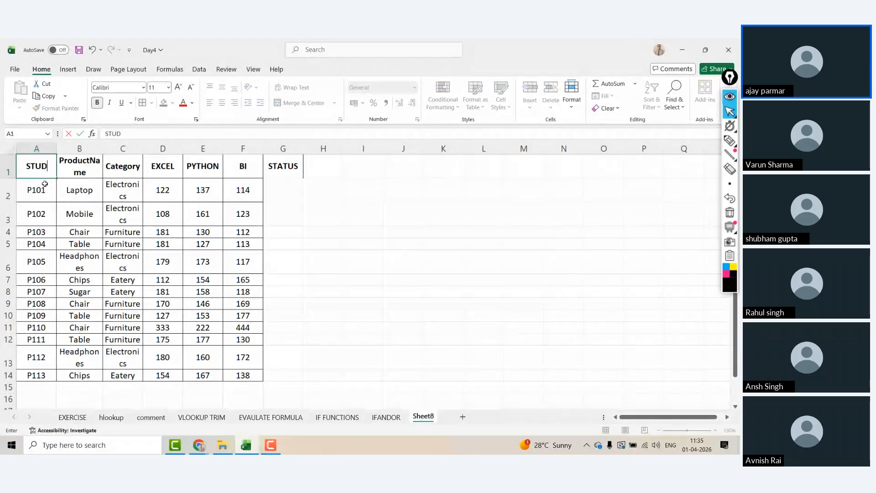
{"action": "type", "text": "NET"}
{"action": "key", "text": "BackSpace"}
{"action": "key", "text": "BackSpace"}
{"action": "key", "text": "BackSpace"}
{"action": "key", "text": "BackSpace"}
{"action": "type", "text": "DNET"}
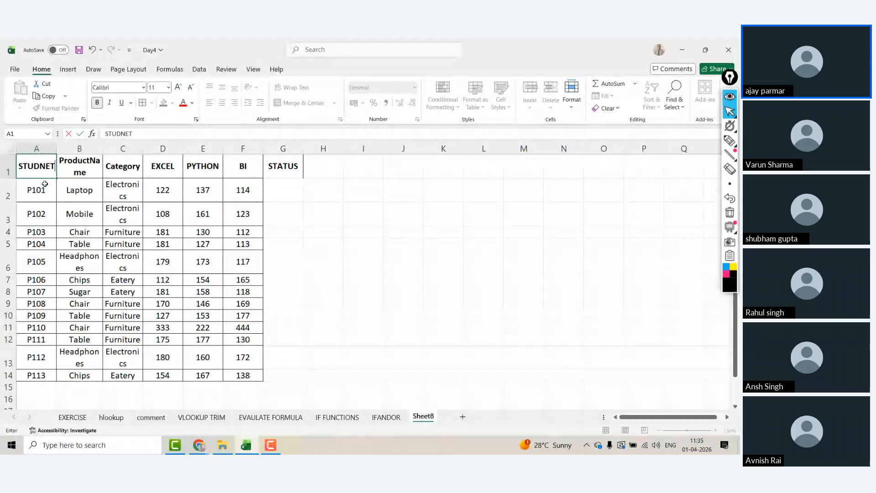
{"action": "key", "text": "Return"}
Step: Enter AMISHAS, AJAY, RAJAT, CHAHAT, AKSHAY, REENA, VINIT and SUMESH in A2:A9
{"action": "type", "text": "AMISHAS"}
{"action": "key", "text": "Return"}
{"action": "type", "text": "AJA"}
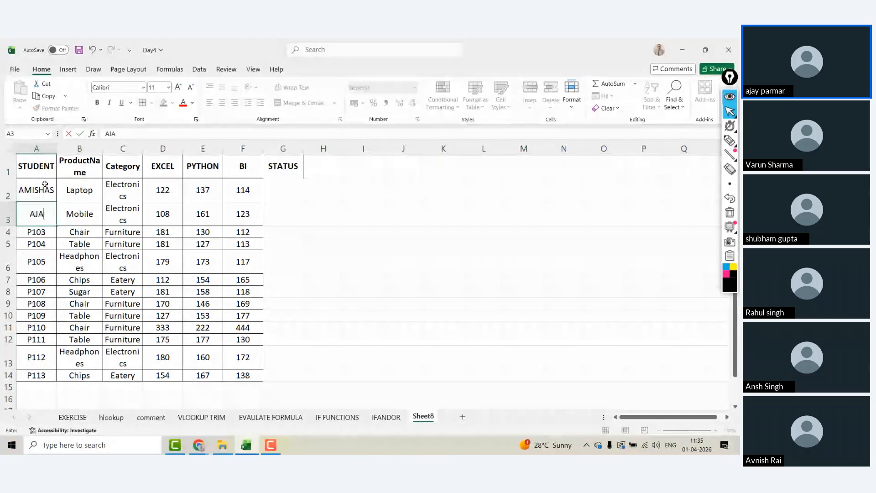
{"action": "type", "text": "Y"}
{"action": "key", "text": "Return"}
{"action": "type", "text": "RAJAT"}
{"action": "key", "text": "Return"}
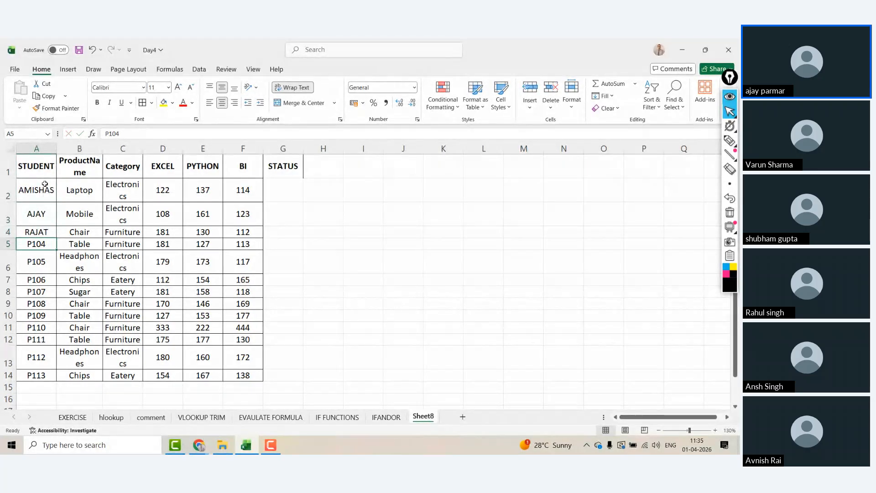
{"action": "type", "text": "CHAHAT"}
{"action": "key", "text": "Return"}
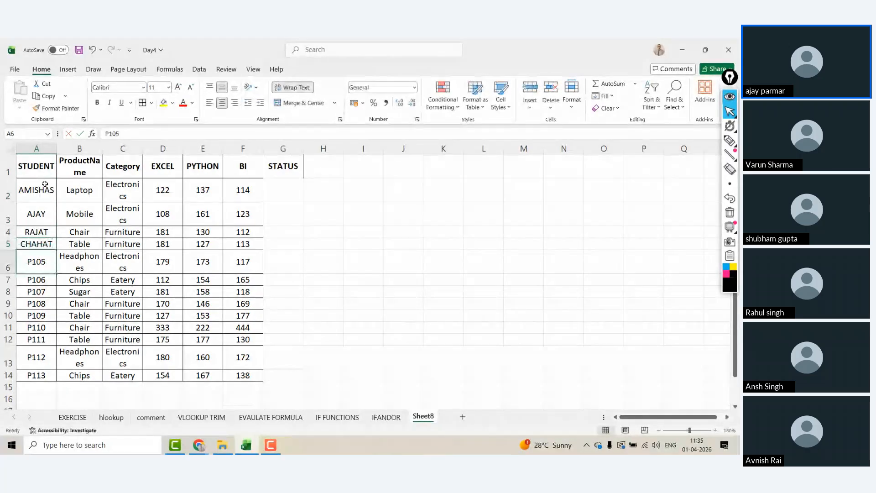
{"action": "type", "text": "AKSHAY"}
{"action": "key", "text": "Return"}
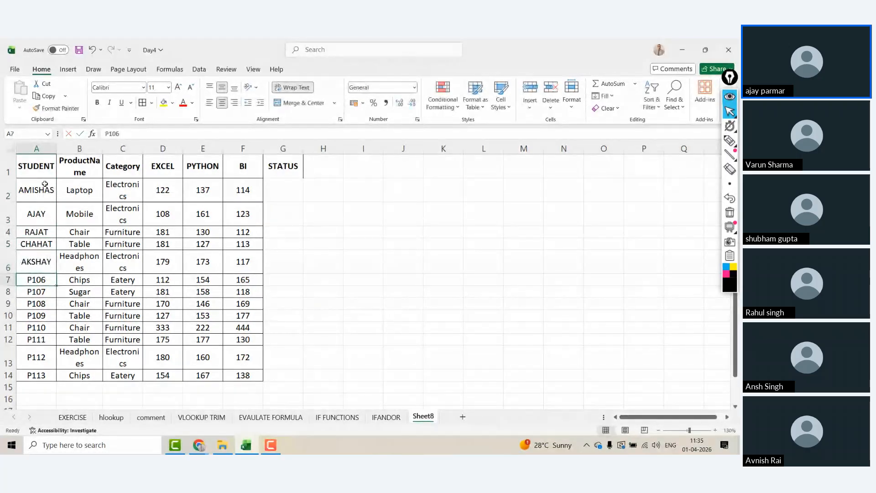
{"action": "type", "text": "REENA"}
{"action": "key", "text": "Return"}
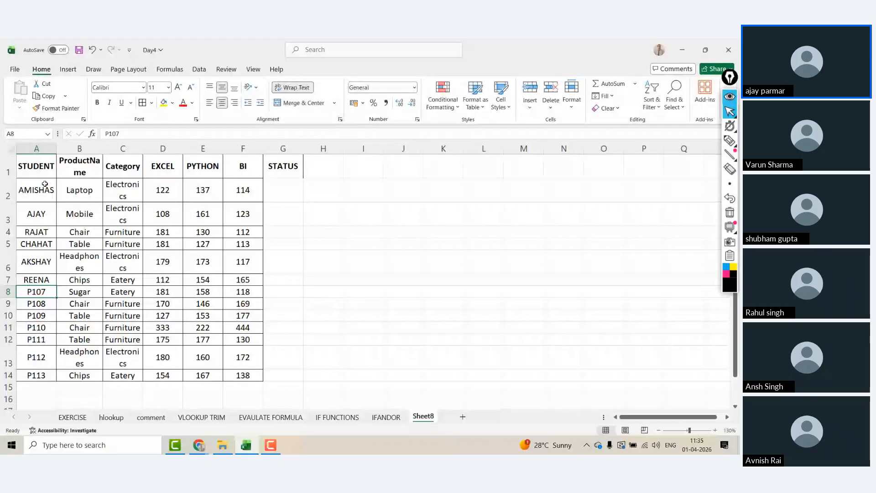
{"action": "type", "text": "VINIT"}
{"action": "key", "text": "Return"}
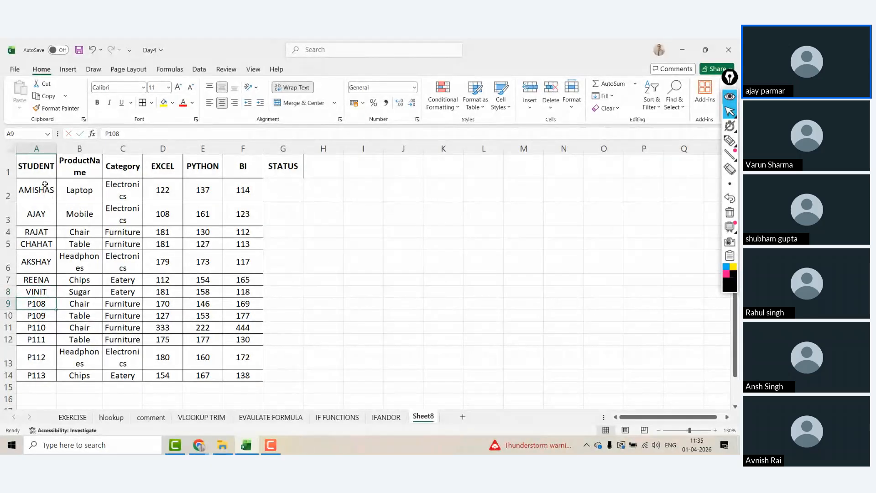
{"action": "type", "text": "SUMESH"}
{"action": "key", "text": "Return"}
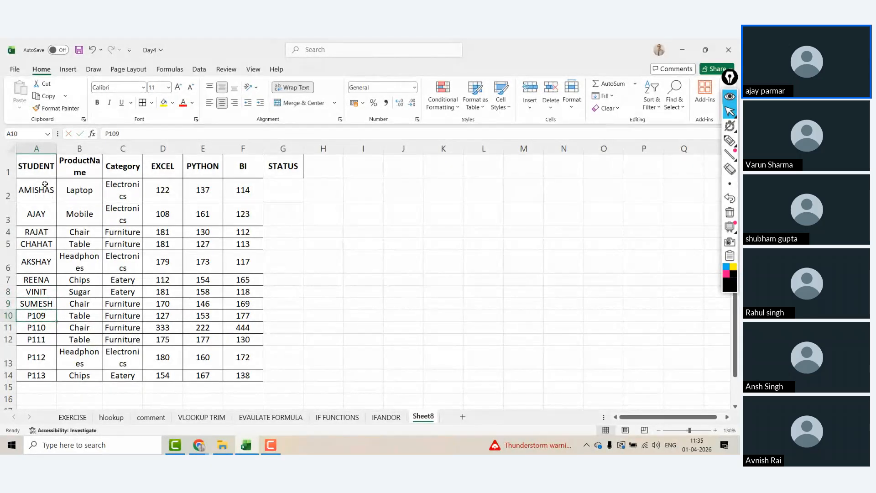
Step: Clear A10:A14 and enter five new student names, from RITESH to VIVAAN
{"action": "key", "text": "ctrl+shift+Down"}
{"action": "key", "text": "Delete"}
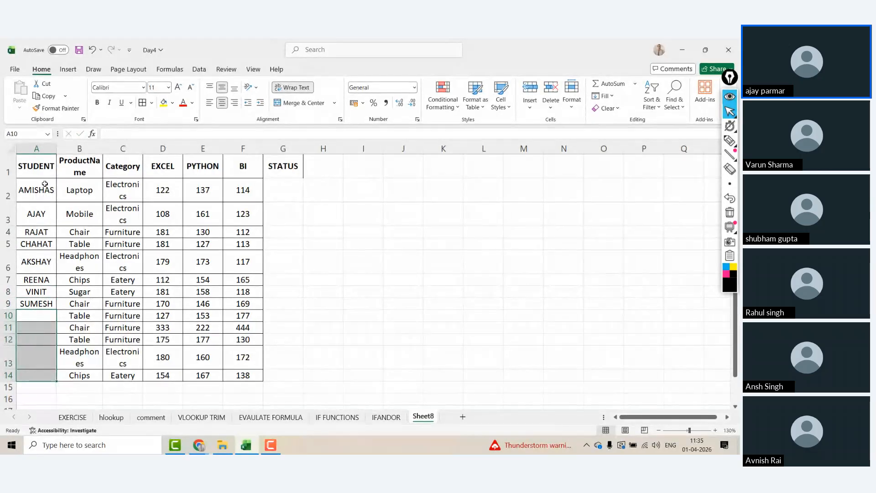
{"action": "key", "text": "shift+Up"}
{"action": "key", "text": "shift+Up"}
{"action": "key", "text": "shift+Up"}
{"action": "key", "text": "shift+Up"}
{"action": "type", "text": "RITESH"}
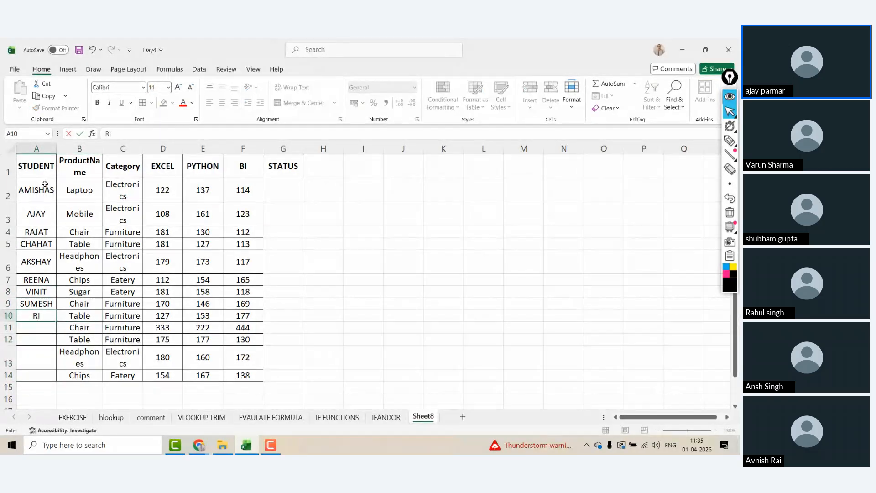
{"action": "key", "text": "Return"}
{"action": "type", "text": "VENKTESH"}
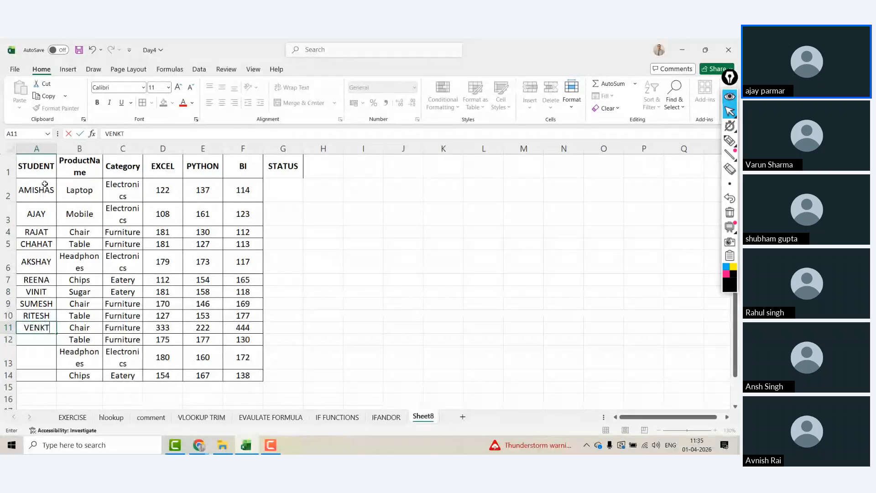
{"action": "key", "text": "Return"}
{"action": "type", "text": "AKSHILLA"}
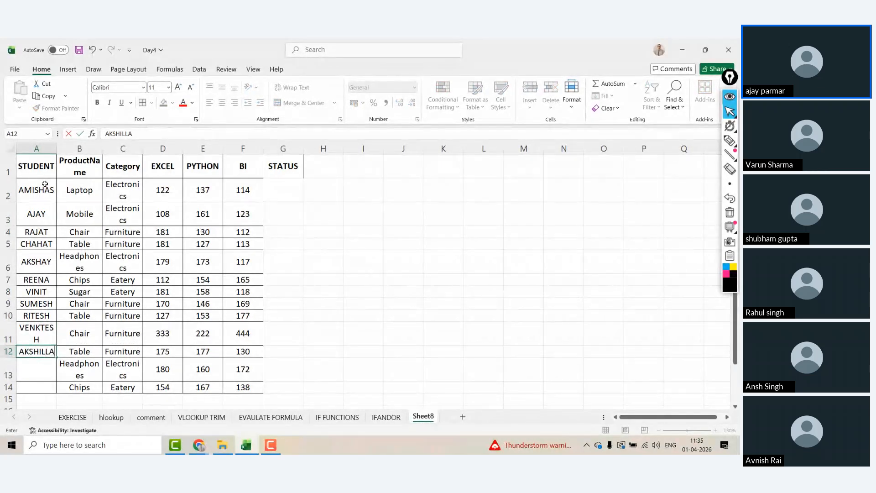
{"action": "key", "text": "BackSpace"}
{"action": "key", "text": "BackSpace"}
{"action": "key", "text": "BackSpace"}
{"action": "key", "text": "BackSpace"}
{"action": "key", "text": "BackSpace"}
{"action": "key", "text": "BackSpace"}
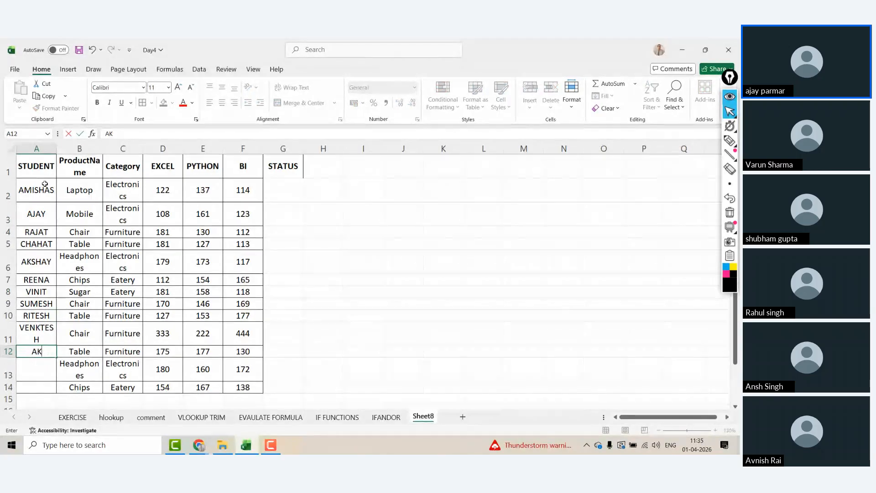
{"action": "type", "text": "HILLA"}
{"action": "key", "text": "Return"}
{"action": "type", "text": "RANVIR"}
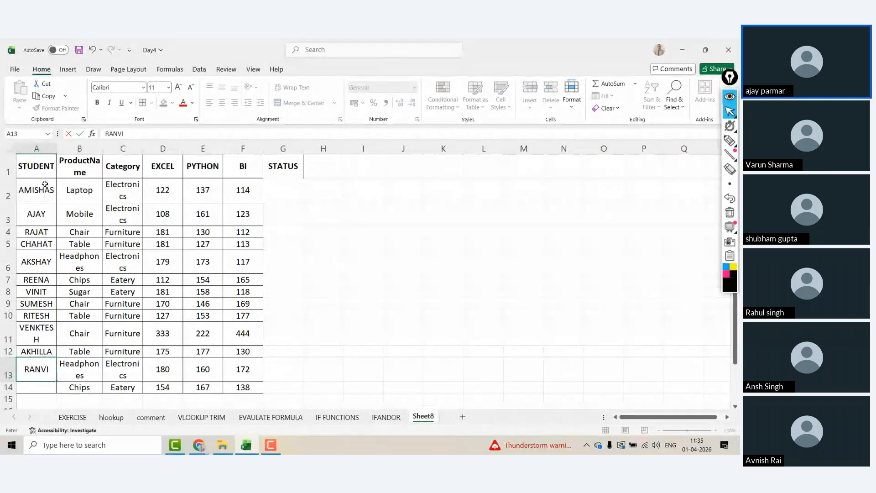
{"action": "key", "text": "Return"}
{"action": "type", "text": "VIVV"}
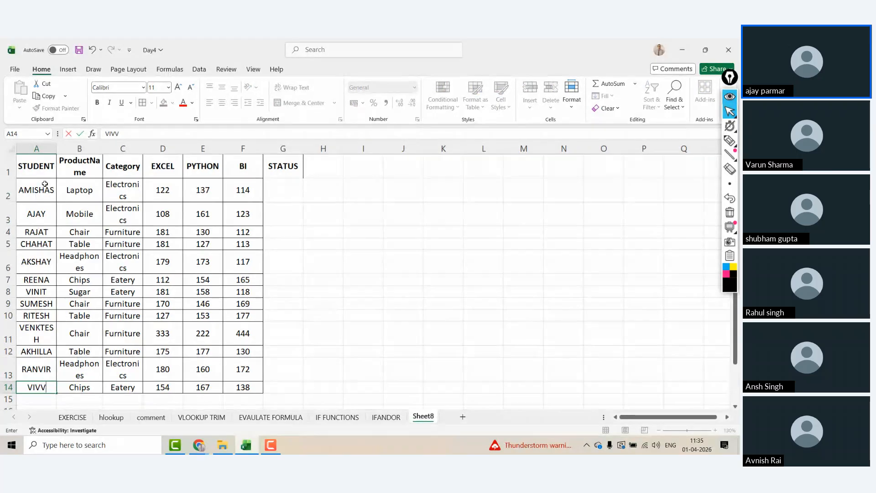
{"action": "key", "text": "BackSpace"}
{"action": "type", "text": "VAAN"}
{"action": "key", "text": "Return"}
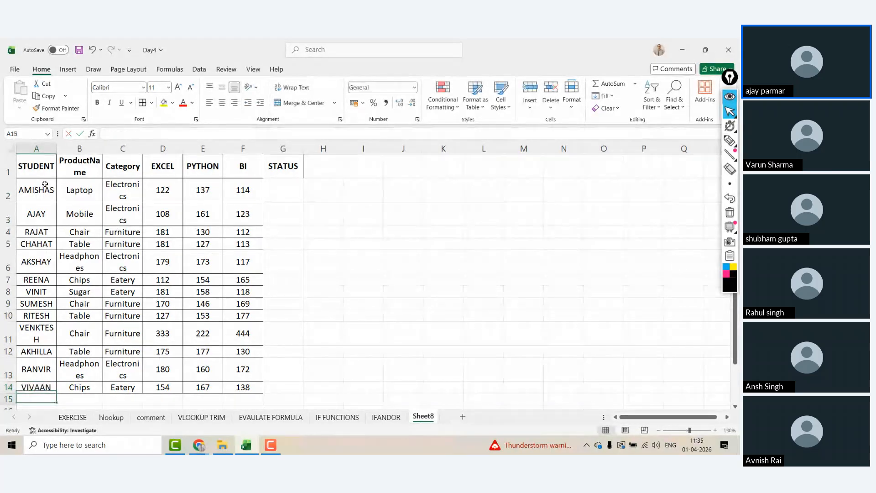
Step: Type the rule 'IF A STUDENT HAS GOT MORE THAN 70 IN ANY TWO SUBJECTS- PASS ELSE FAIL' in K2
{"action": "left_click", "coordinate": [445, 184]}
{"action": "type", "text": "IF"}
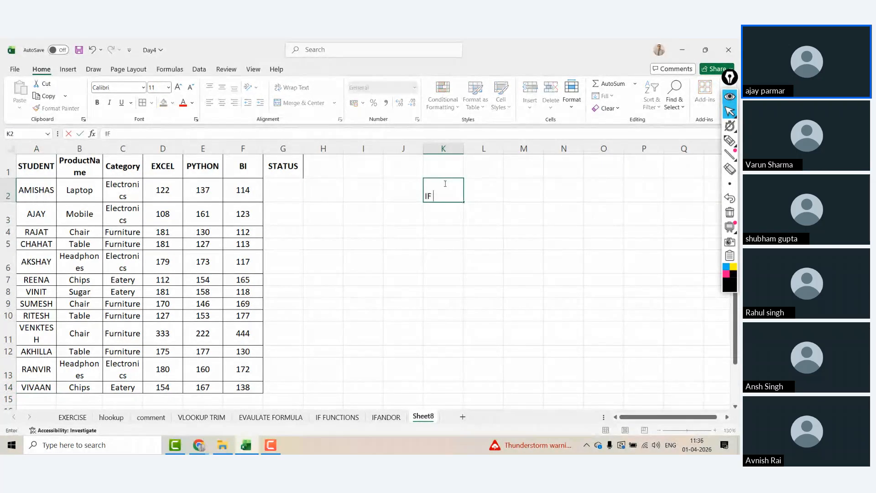
{"action": "type", "text": " IN ANY T"}
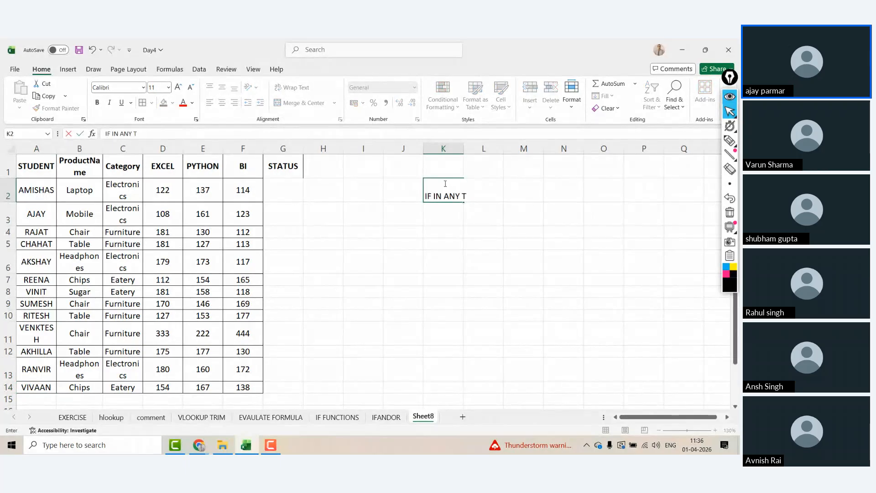
{"action": "type", "text": "WO SUBEC"}
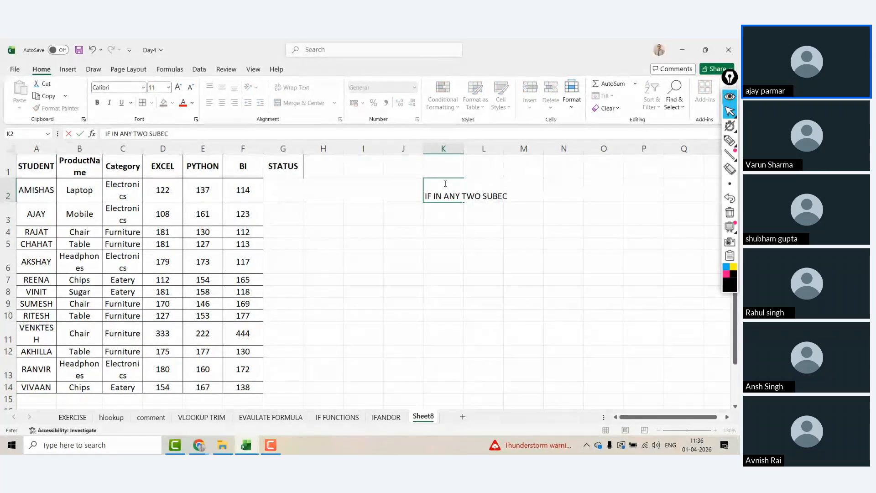
{"action": "type", "text": "TS"}
{"action": "key", "text": "BackSpace"}
{"action": "key", "text": "BackSpace"}
{"action": "type", "text": "TS"}
{"action": "key", "text": "BackSpace"}
{"action": "key", "text": "BackSpace"}
{"action": "key", "text": "BackSpace"}
{"action": "key", "text": "BackSpace"}
{"action": "key", "text": "BackSpace"}
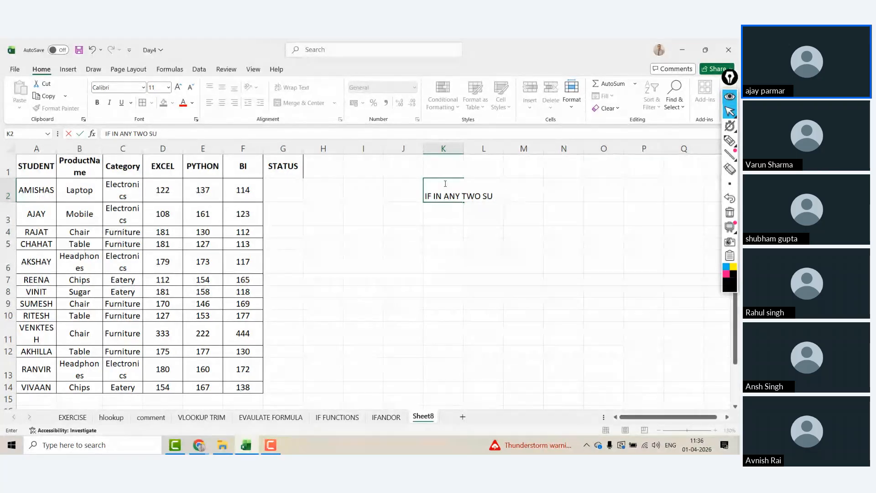
{"action": "type", "text": "JB"}
{"action": "key", "text": "BackSpace"}
{"action": "key", "text": "BackSpace"}
{"action": "key", "text": "BackSpace"}
{"action": "key", "text": "BackSpace"}
{"action": "key", "text": "BackSpace"}
{"action": "key", "text": "BackSpace"}
{"action": "key", "text": "BackSpace"}
{"action": "key", "text": "BackSpace"}
{"action": "key", "text": "BackSpace"}
{"action": "key", "text": "BackSpace"}
{"action": "key", "text": "BackSpace"}
{"action": "key", "text": "BackSpace"}
{"action": "key", "text": "BackSpace"}
{"action": "key", "text": "BackSpace"}
{"action": "key", "text": "BackSpace"}
{"action": "type", "text": "A"}
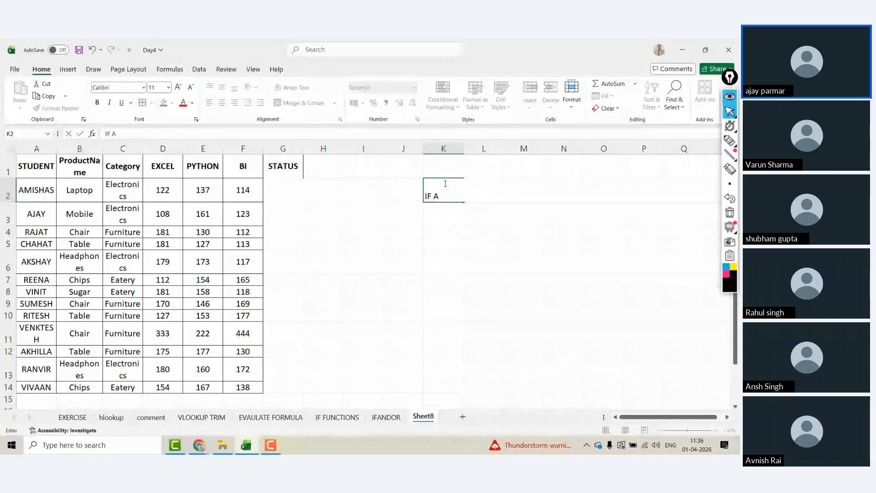
{"action": "type", "text": " STUDENT HAS GOT"}
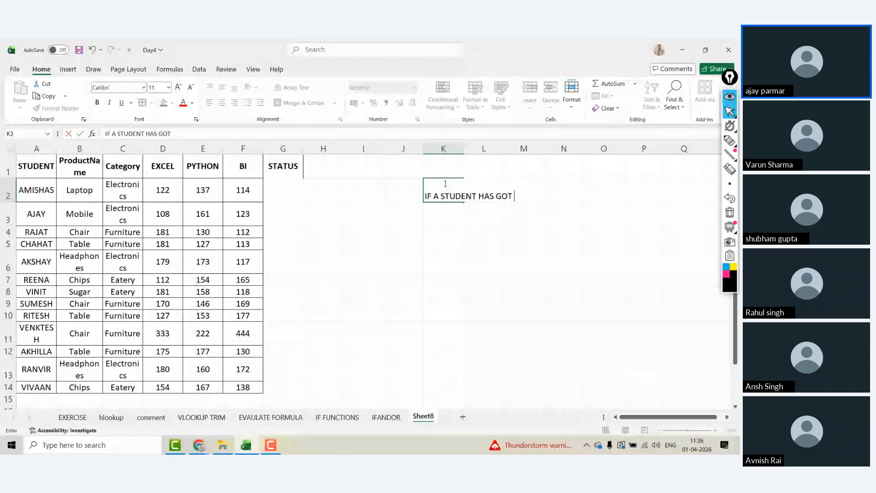
{"action": "type", "text": "MORE THAN 70"}
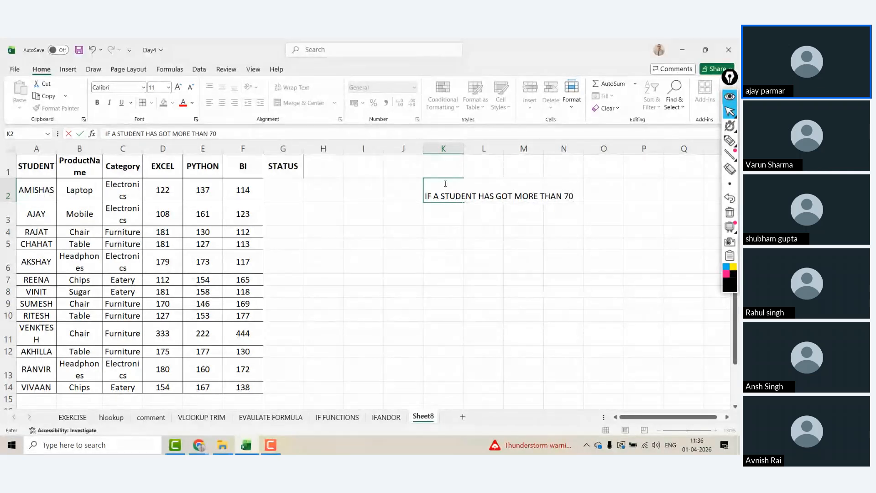
{"action": "type", "text": " IN ANY TOW"}
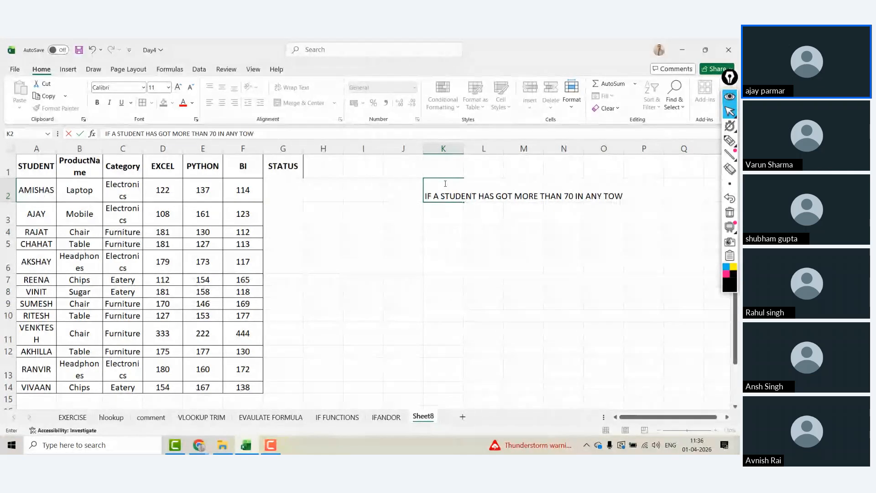
{"action": "key", "text": "BackSpace"}
{"action": "key", "text": "BackSpace"}
{"action": "type", "text": "WO SUB"}
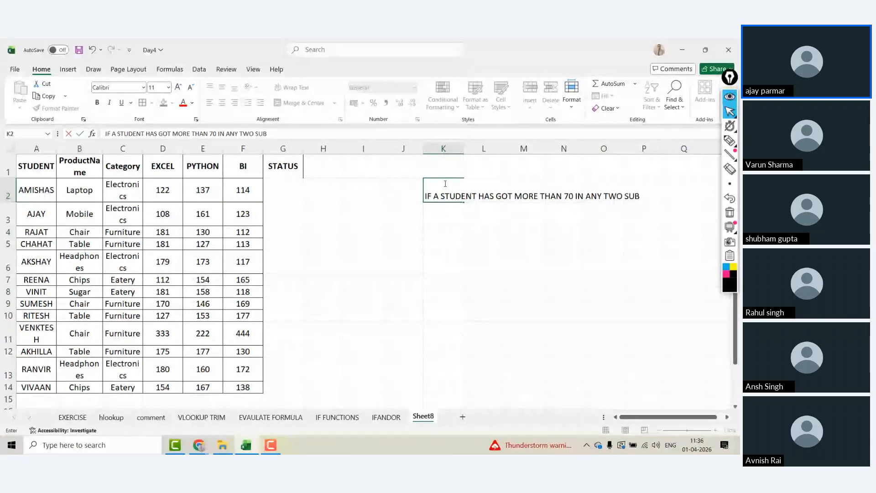
{"action": "type", "text": "JECTS"}
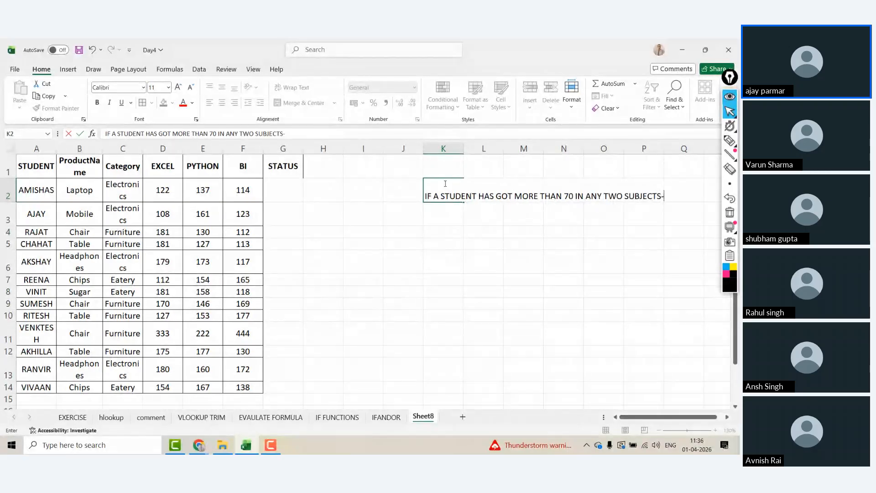
{"action": "type", "text": "- PASS"}
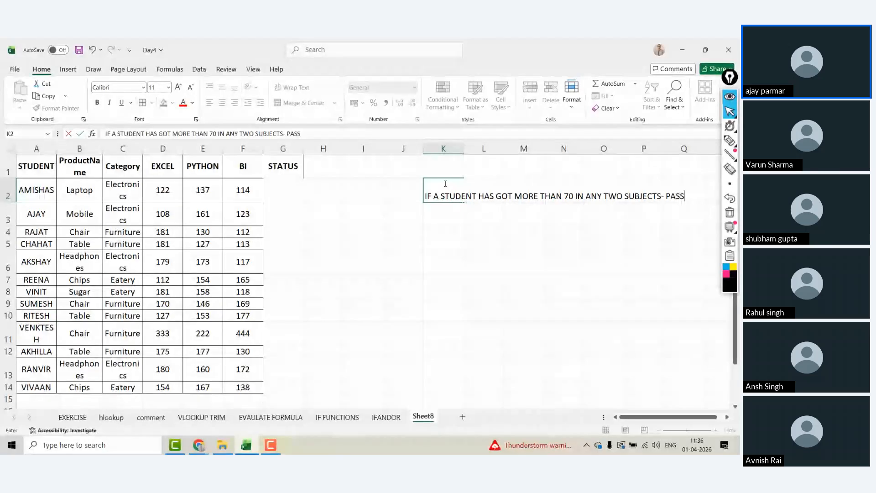
{"action": "type", "text": " ELSE FAIL"}
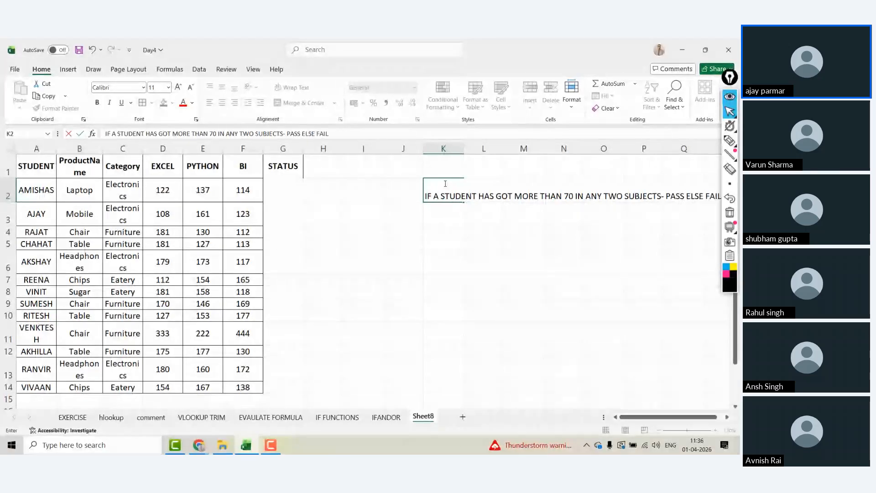
{"action": "key", "text": "ctrl+Return"}
Step: Move the rule note from K2 to cell I1
{"action": "key", "text": "ctrl+x"}
{"action": "key", "text": "Up"}
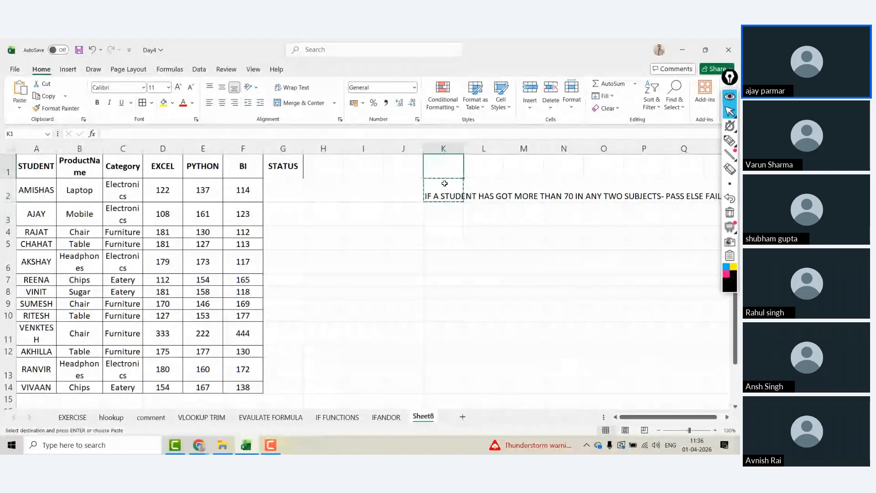
{"action": "key", "text": "Left"}
{"action": "key", "text": "Left"}
{"action": "key", "text": "ctrl+v"}
{"action": "key", "text": "Right"}
{"action": "key", "text": "Left"}
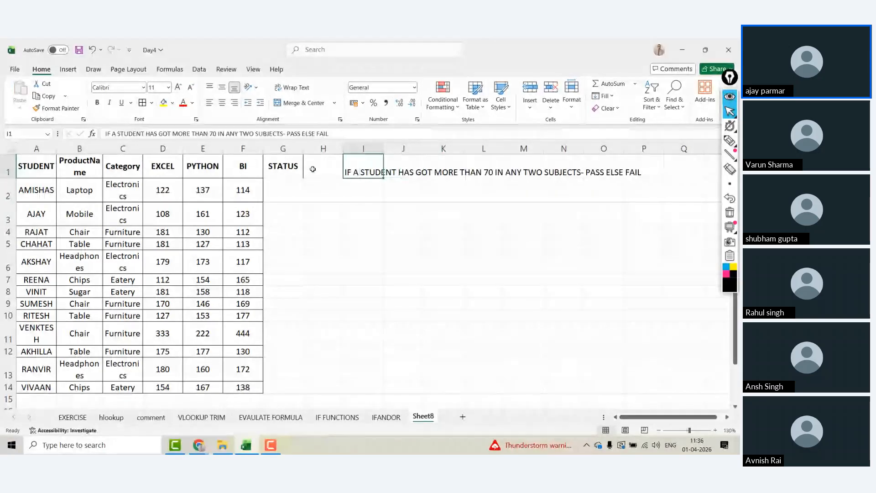
Step: Format A1:G14 as a table with the black style, then convert it back to a range
{"action": "left_click_drag", "start_coordinate": [36, 169], "coordinate": [282, 387]}
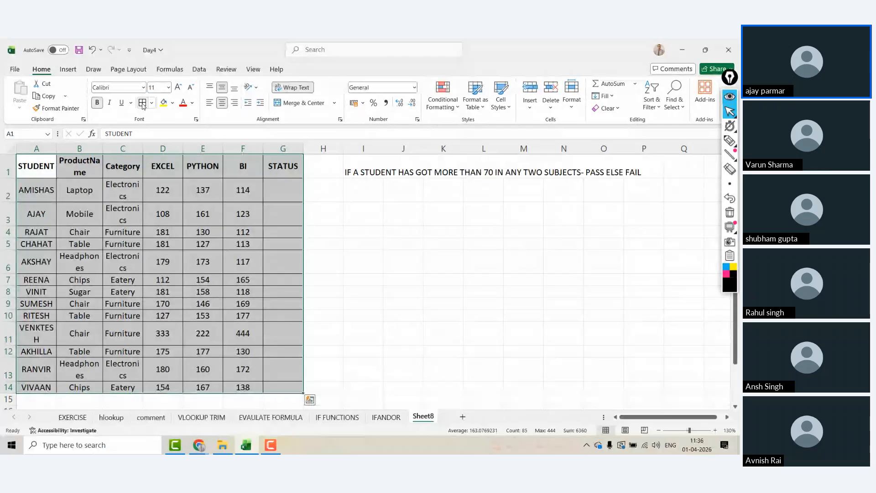
{"action": "key", "text": "ctrl+t"}
{"action": "key", "text": "Return"}
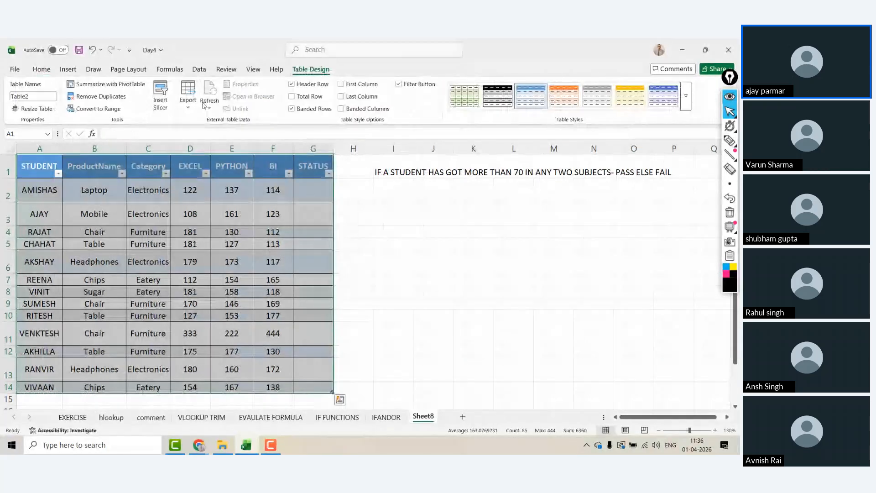
{"action": "left_click", "coordinate": [497, 96]}
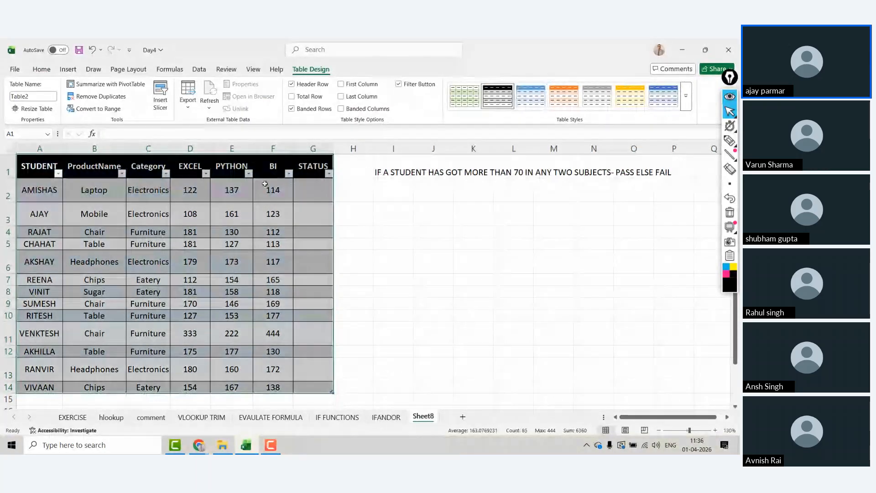
{"action": "left_click", "coordinate": [93, 109]}
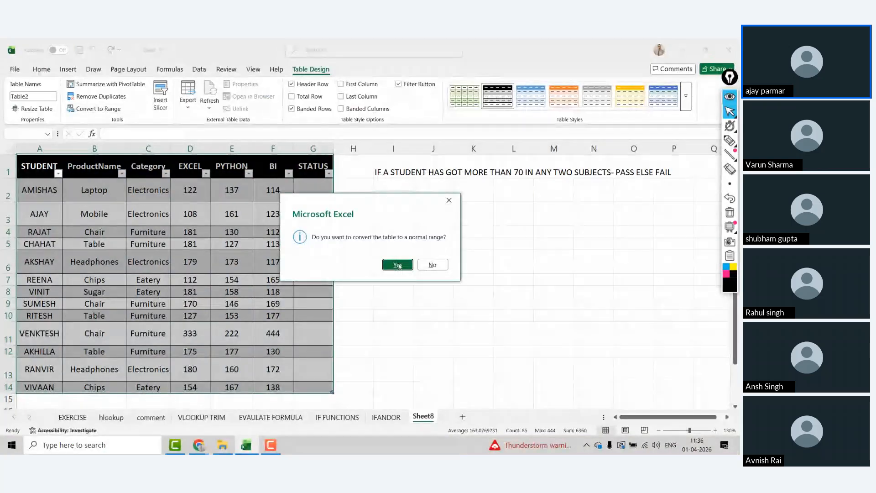
{"action": "left_click", "coordinate": [398, 265]}
Step: Review the subject headers, leaving the EXCEL header in D1 unchanged
{"action": "left_click_drag", "start_coordinate": [192, 166], "coordinate": [313, 166]}
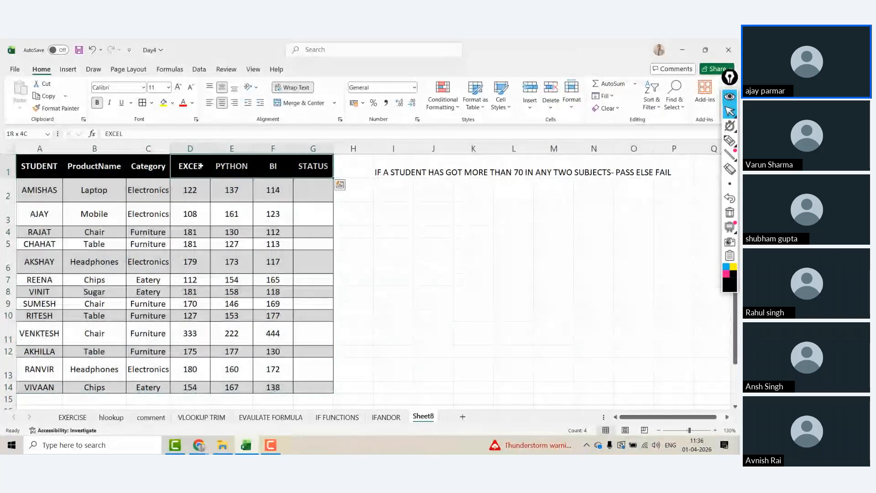
{"action": "key", "text": "Down"}
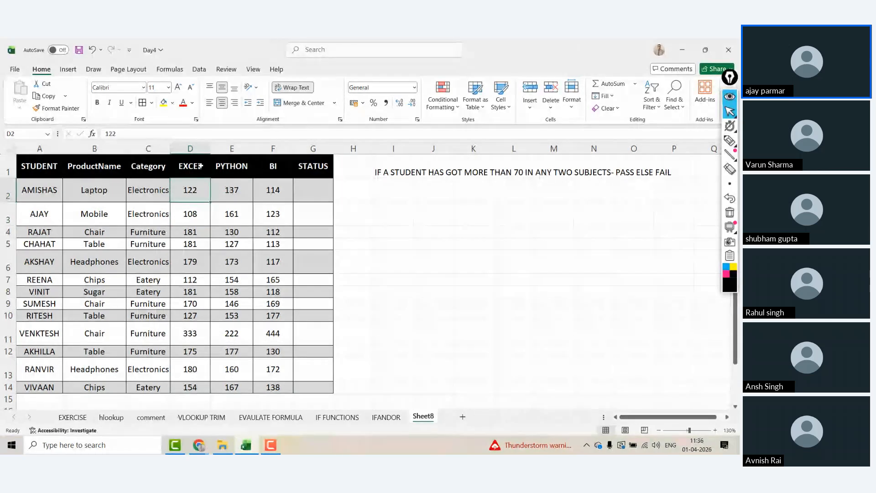
{"action": "left_click", "coordinate": [200, 167]}
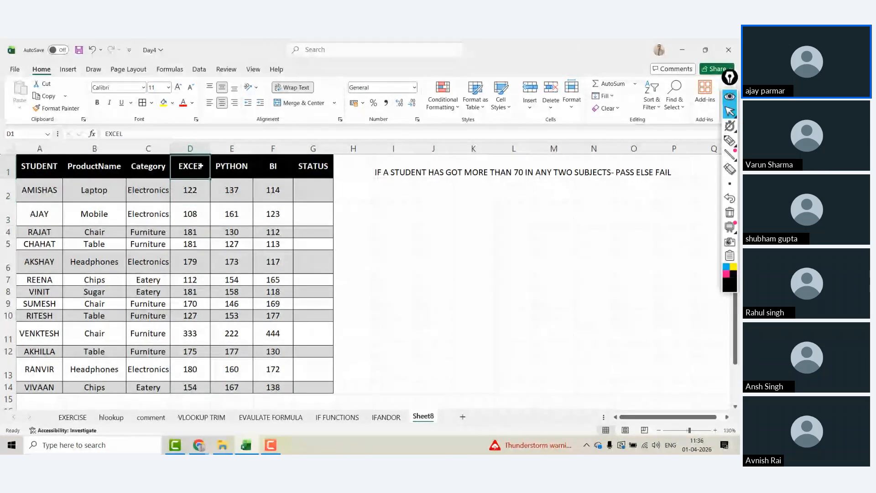
{"action": "double_click", "coordinate": [200, 166]}
{"action": "key", "text": "Escape"}
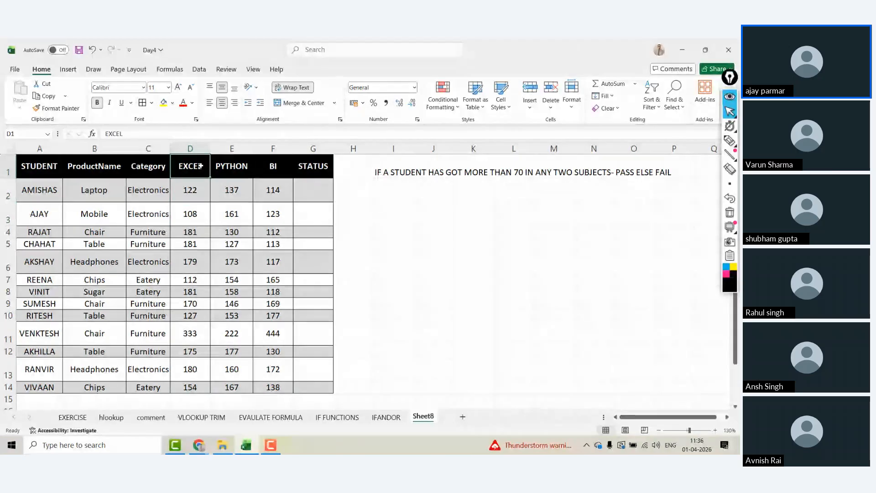
{"action": "double_click", "coordinate": [200, 166]}
{"action": "key", "text": "Tab"}
{"action": "key", "text": "Tab"}
{"action": "key", "text": "Tab"}
{"action": "key", "text": "Tab"}
{"action": "key", "text": "Tab"}
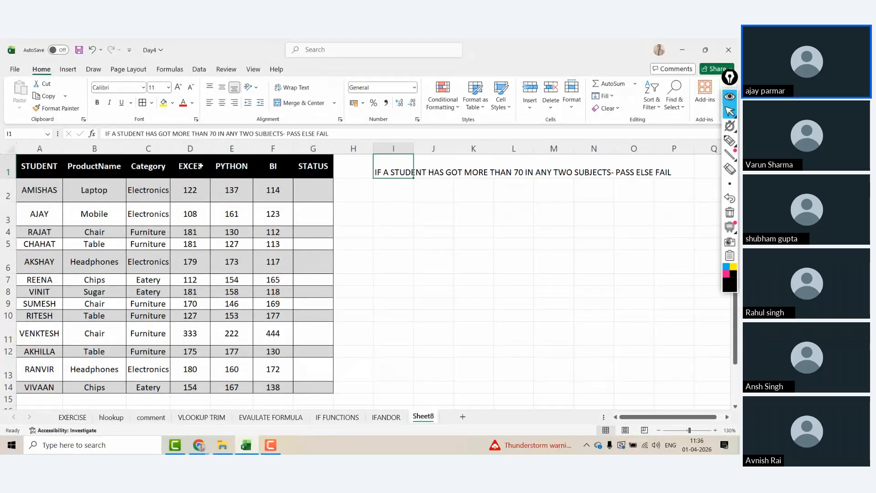
Step: Insert 'OR EQUALS' before 70 in the I1 note and fix its spacing
{"action": "left_click", "coordinate": [212, 133]}
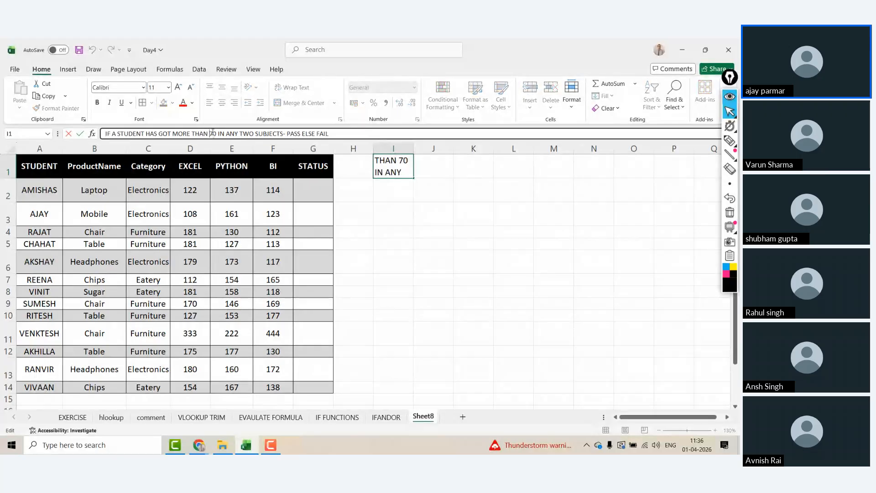
{"action": "type", "text": "OR EQU"}
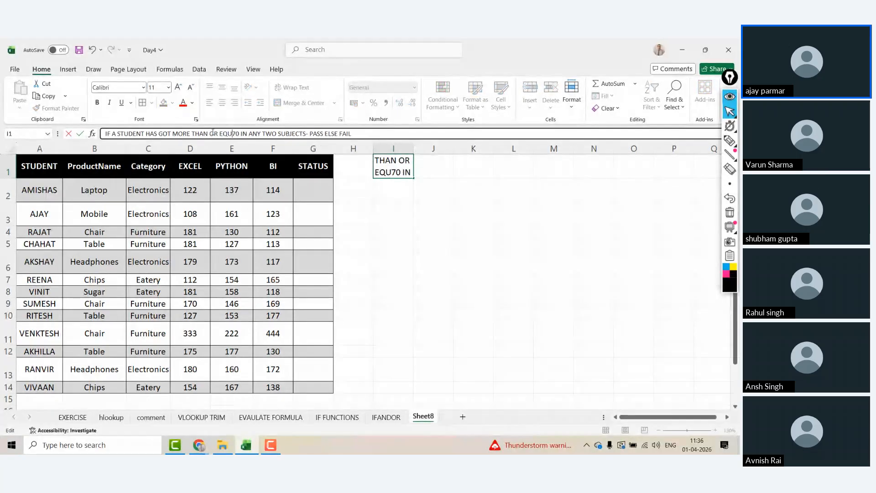
{"action": "type", "text": "ALS"}
{"action": "key", "text": "ctrl+Return"}
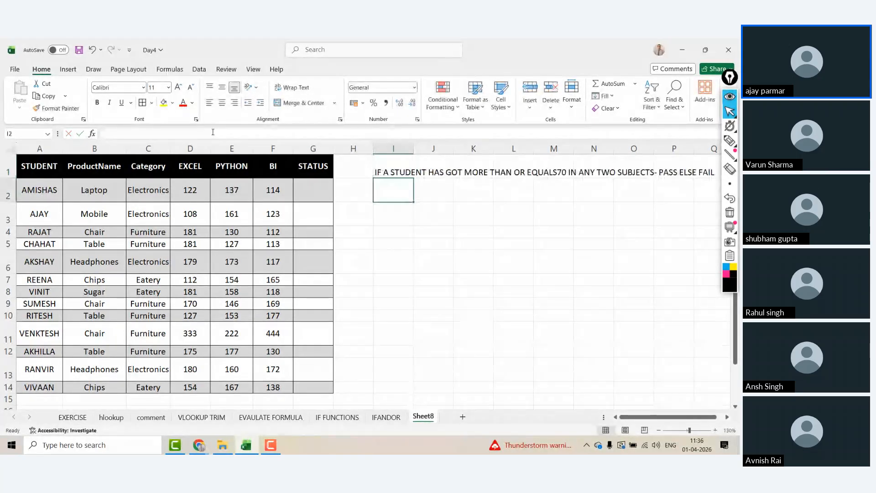
{"action": "left_click", "coordinate": [241, 134]}
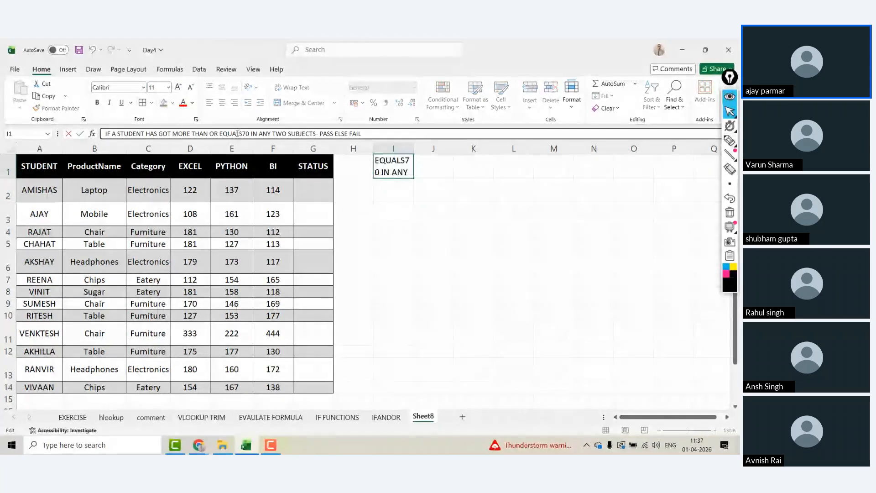
{"action": "key", "text": "Return"}
Step: Adjust column B's width so the ProductName header fits on one line
{"action": "left_click", "coordinate": [313, 166]}
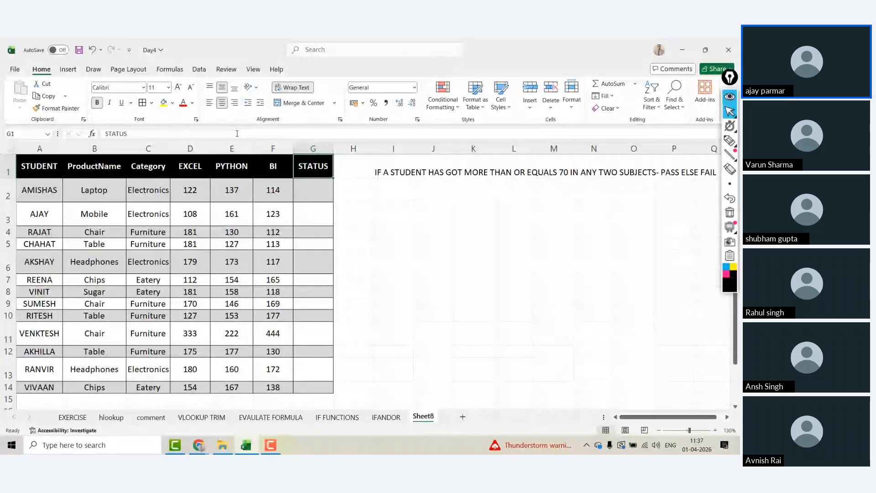
{"action": "left_click", "coordinate": [60, 166]}
{"action": "key", "text": "ctrl+shift+Right"}
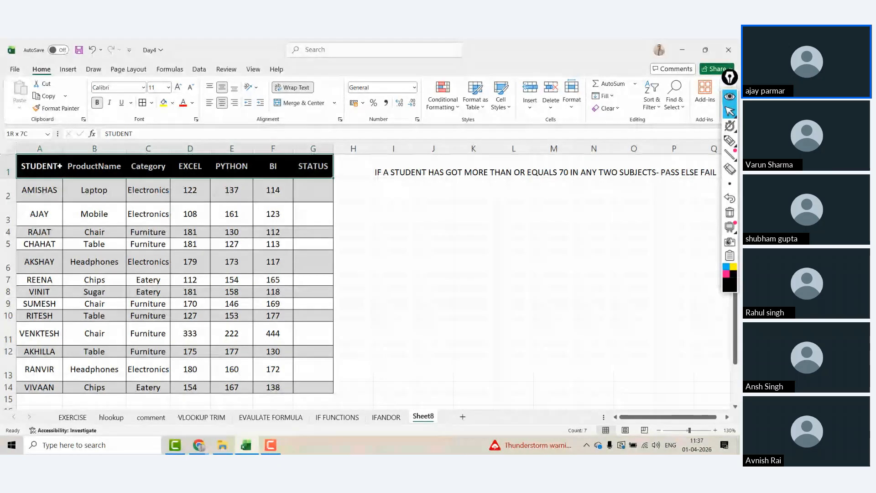
{"action": "key", "text": "ctrl+shift+Down"}
{"action": "left_click", "coordinate": [190, 213]}
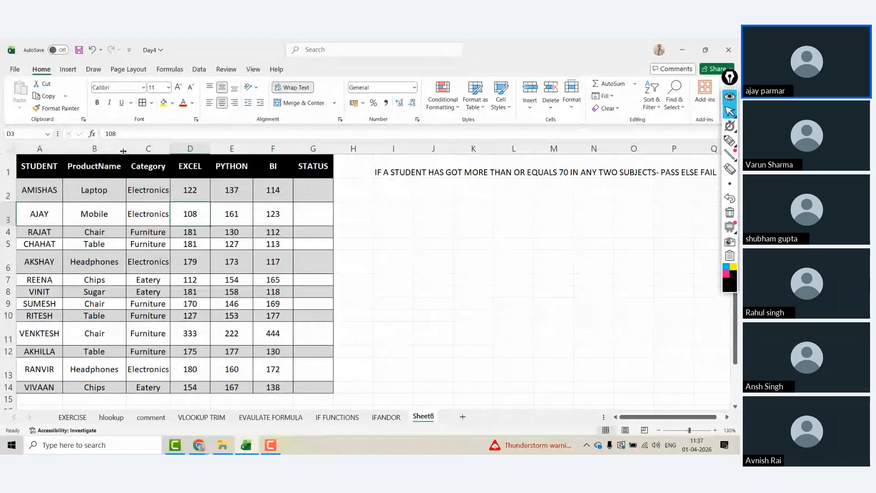
{"action": "left_click_drag", "start_coordinate": [123, 151], "coordinate": [117, 150]}
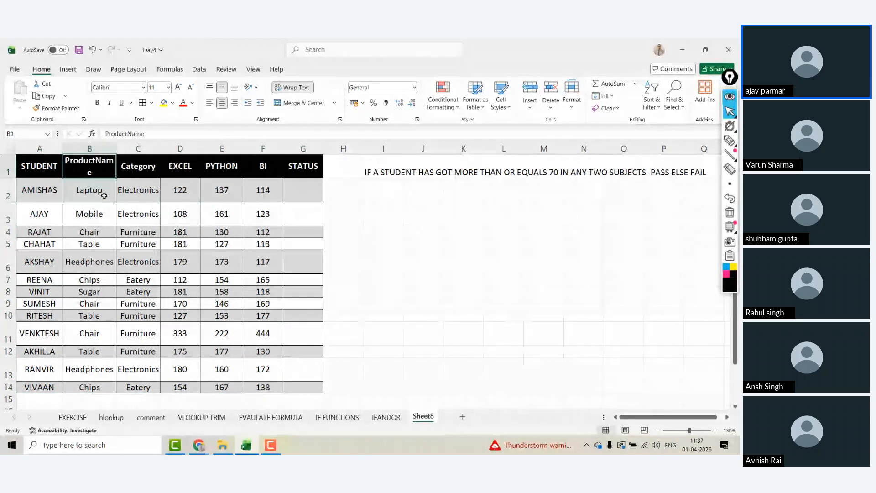
{"action": "key", "text": "ctrl+Home"}
{"action": "key", "text": "Right"}
{"action": "key", "text": "Left"}
{"action": "key", "text": "Right"}
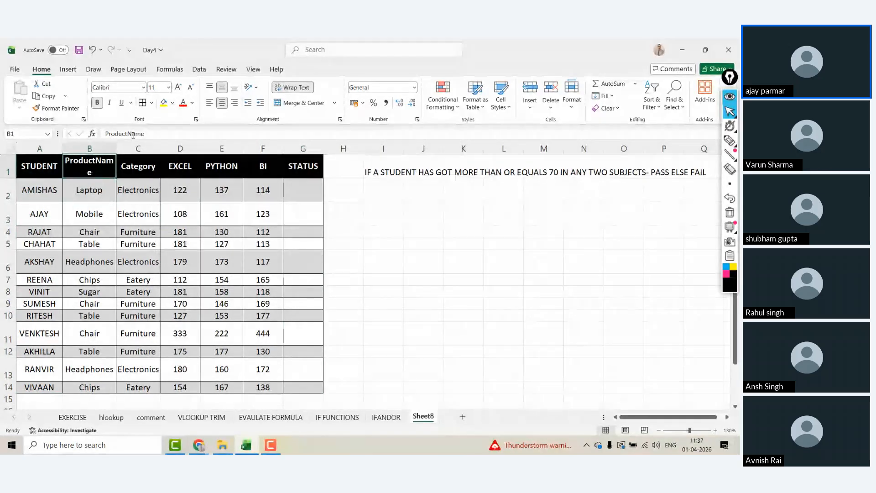
{"action": "left_click_drag", "start_coordinate": [117, 148], "coordinate": [123, 148]}
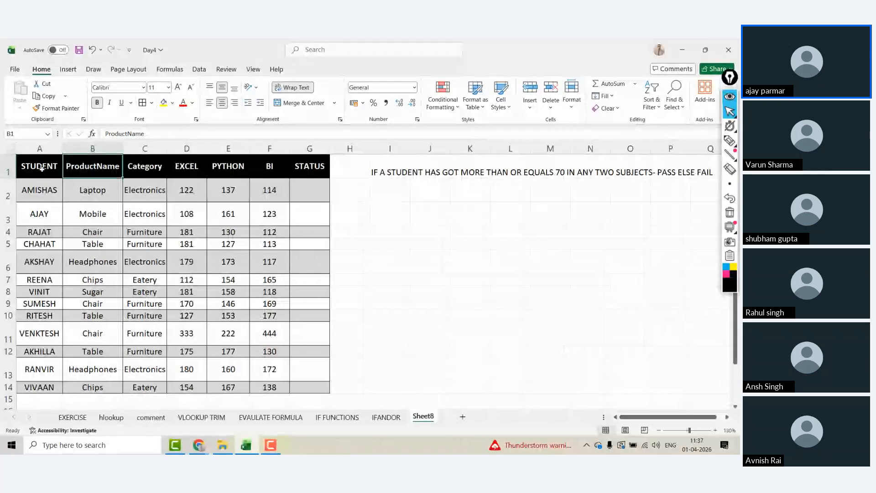
Step: Select the note cell I1 and cells around it, ending on H2
{"action": "left_click", "coordinate": [390, 189]}
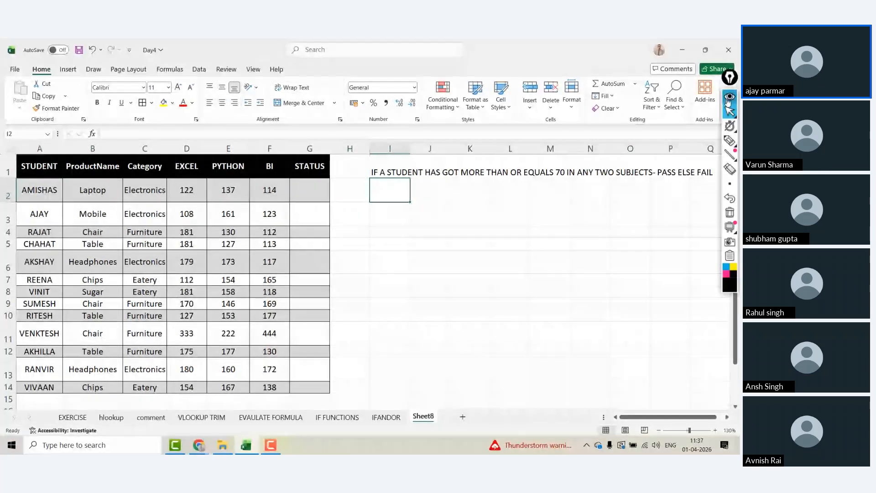
{"action": "left_click", "coordinate": [728, 98]}
{"action": "left_click", "coordinate": [402, 168]}
{"action": "left_click", "coordinate": [361, 168]}
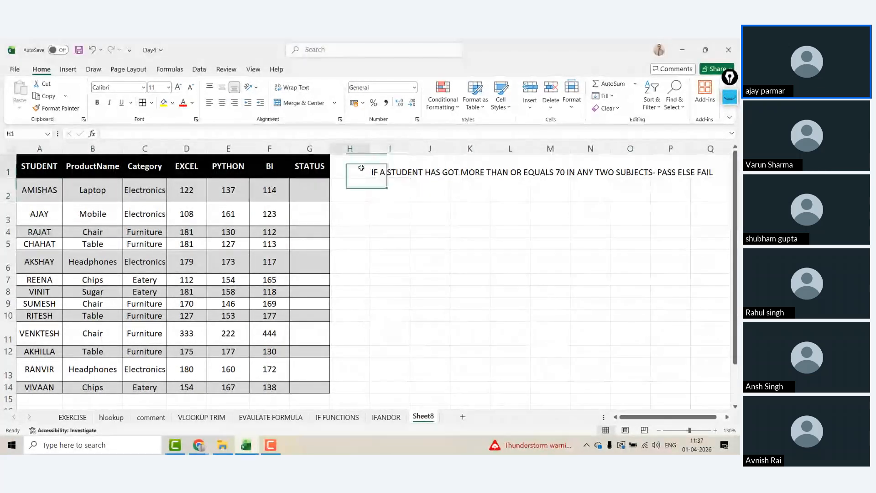
{"action": "key", "text": "Return"}
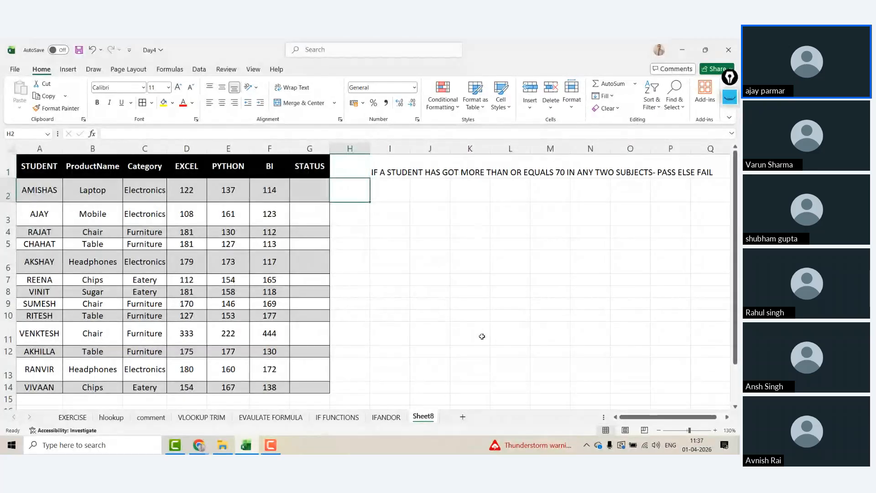
Step: Try naming the Sheet8 tab IFEXERCISE and dismiss the name-already-taken warning
{"action": "double_click", "coordinate": [431, 418]}
{"action": "type", "text": "IF"}
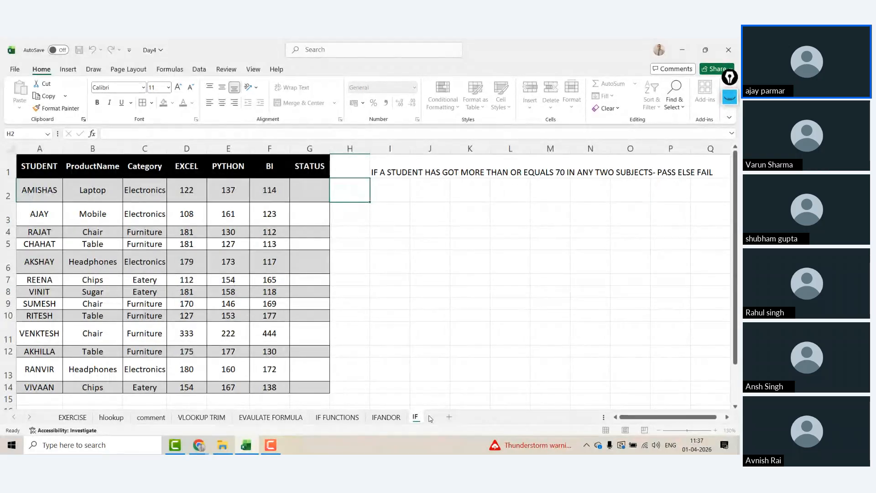
{"action": "type", "text": "EXERCISE"}
{"action": "left_click", "coordinate": [358, 199]}
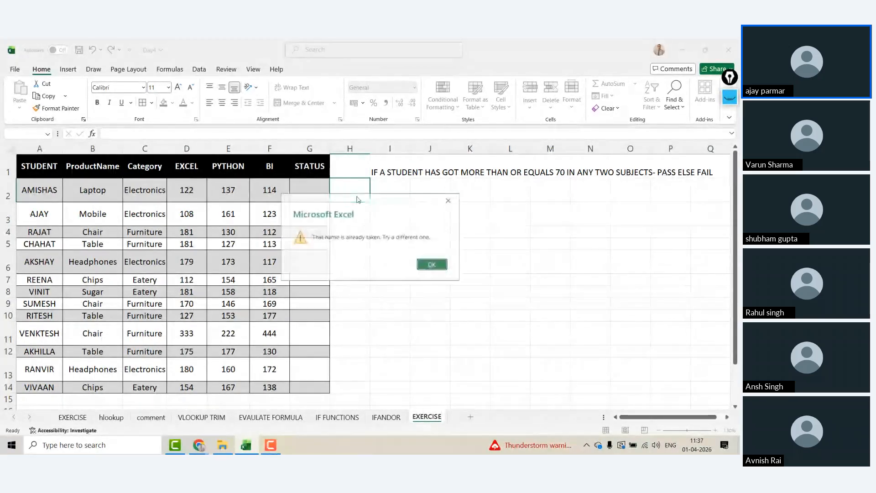
{"action": "left_click", "coordinate": [432, 264]}
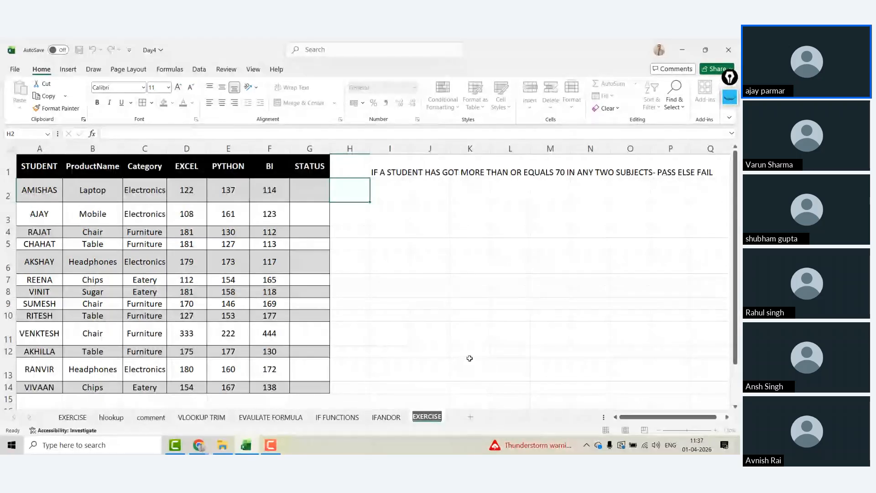
{"action": "left_click", "coordinate": [443, 416]}
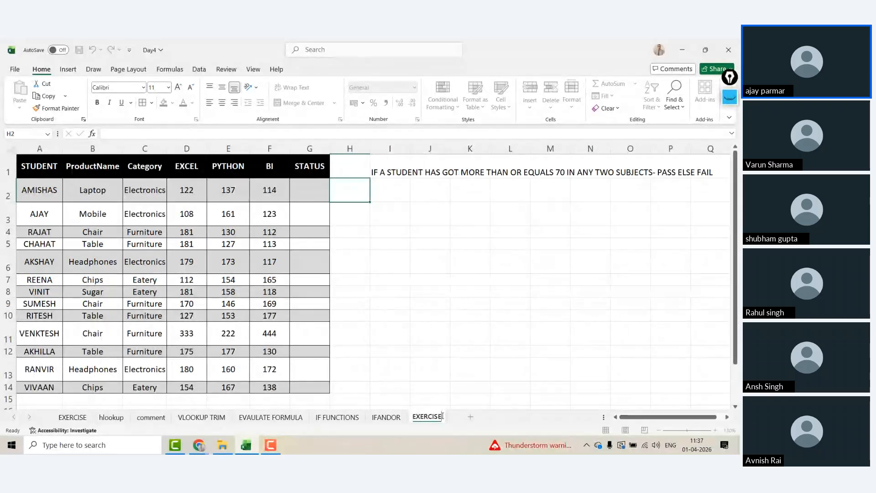
Step: Rename the tab EXERCISE2 and enter =IF(AND(D2>70,E2>70,F2> in G2
{"action": "type", "text": "2"}
{"action": "left_click", "coordinate": [297, 190]}
{"action": "type", "text": "="}
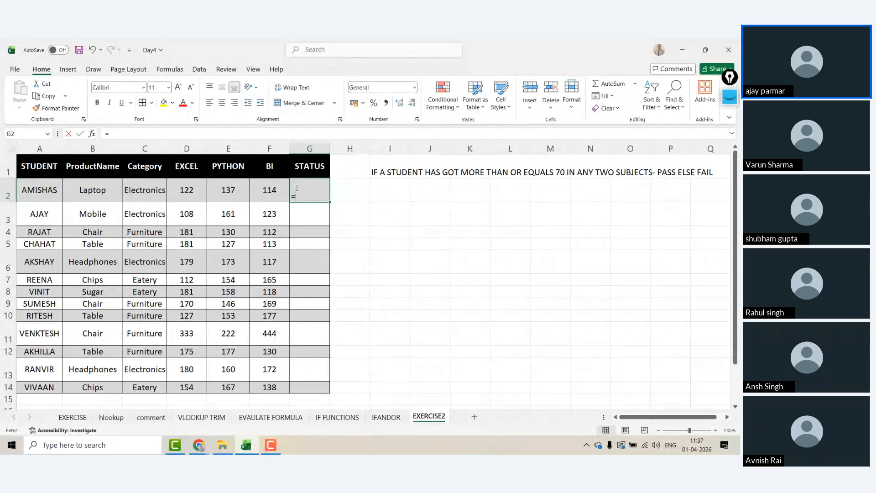
{"action": "type", "text": "IF"}
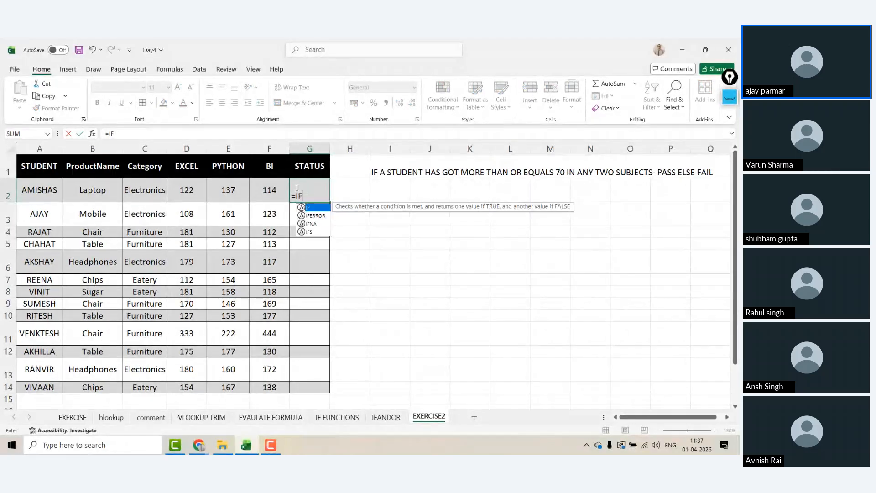
{"action": "type", "text": "(AND("}
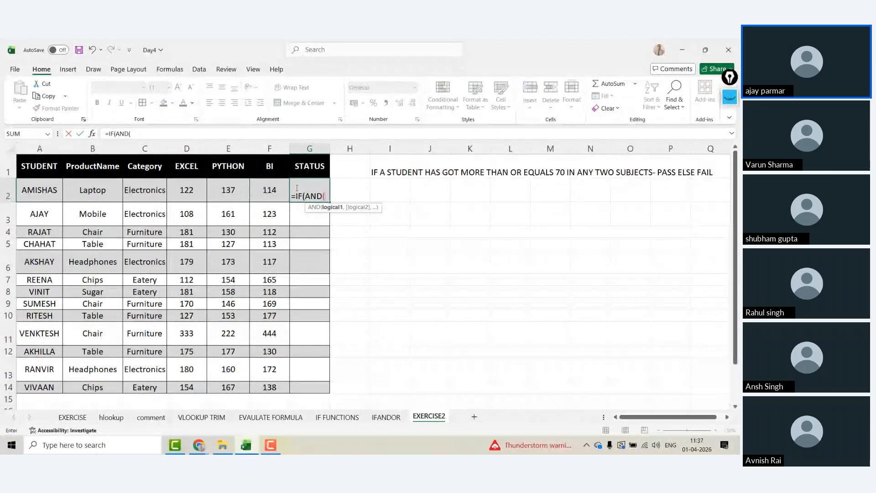
{"action": "key", "text": "Left"}
{"action": "key", "text": "Left"}
{"action": "key", "text": "Left"}
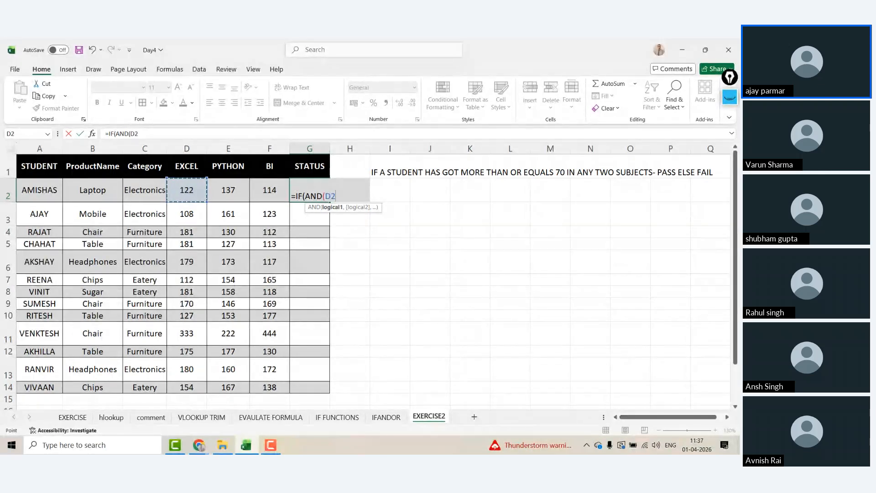
{"action": "type", "text": ">70,"}
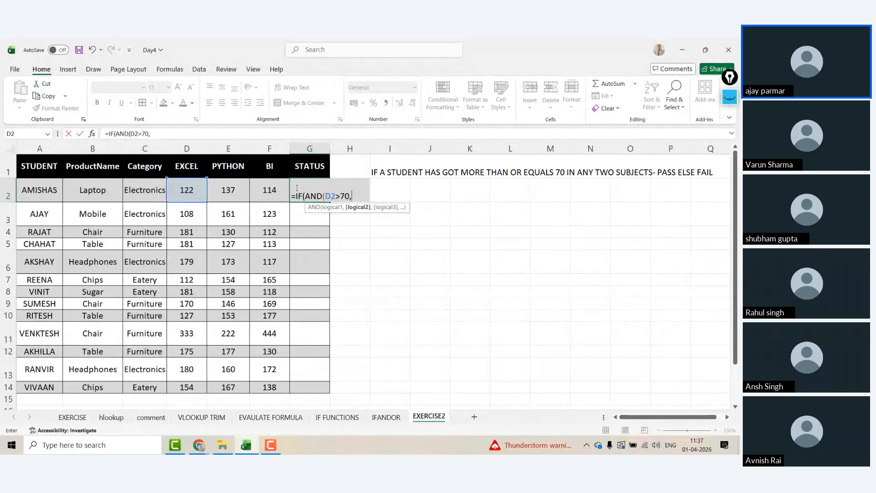
{"action": "key", "text": "Left"}
{"action": "key", "text": "Left"}
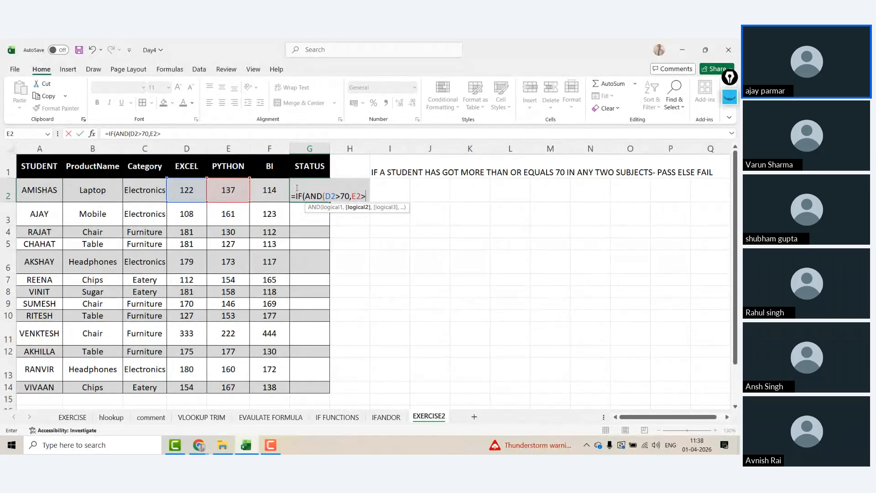
{"action": "type", "text": ">70"}
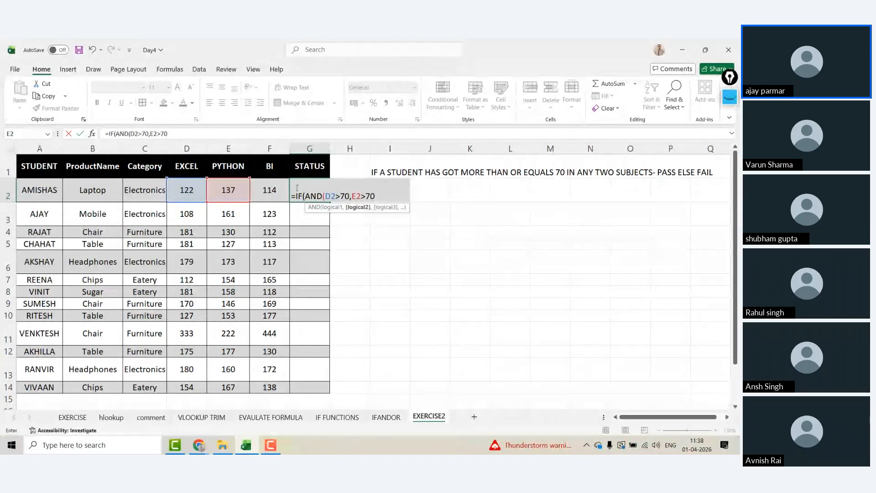
{"action": "type", "text": "."}
{"action": "key", "text": "BackSpace"}
{"action": "type", "text": ","}
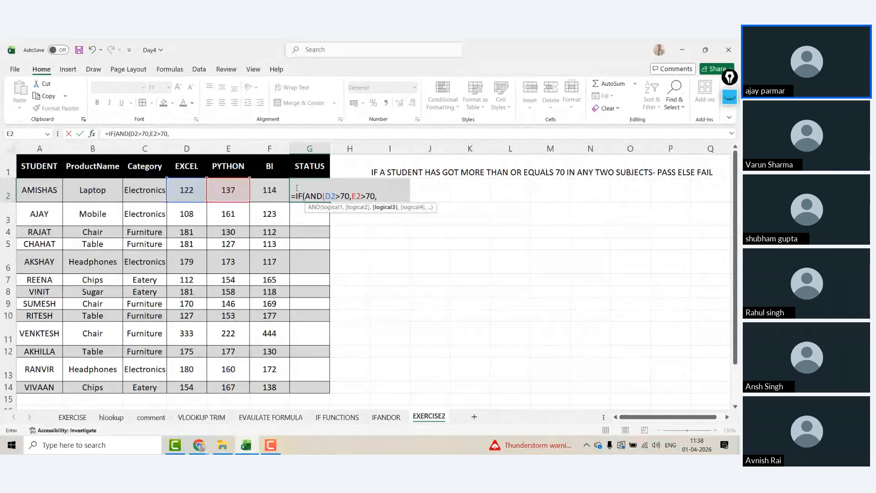
{"action": "key", "text": "Left"}
{"action": "type", "text": ">"}
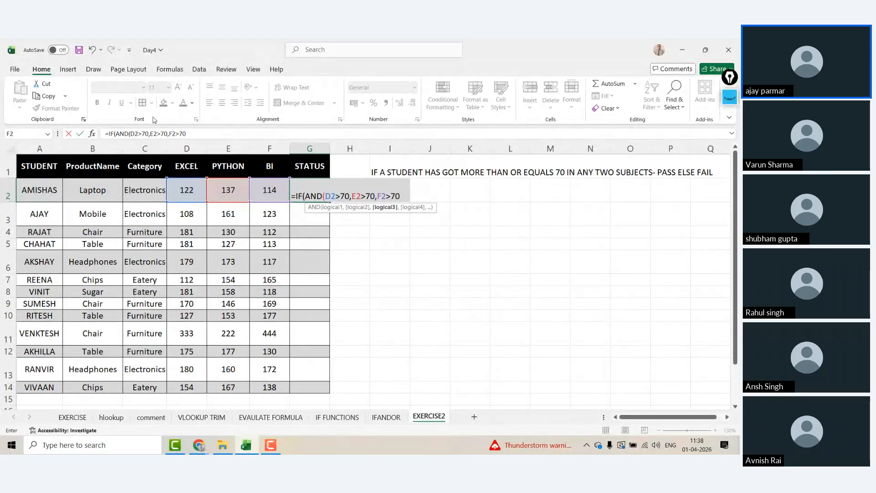
Step: Change each >70 to >=70 in the draft formula, then cancel the G2 entry
{"action": "left_click", "coordinate": [142, 134]}
{"action": "type", "text": "="}
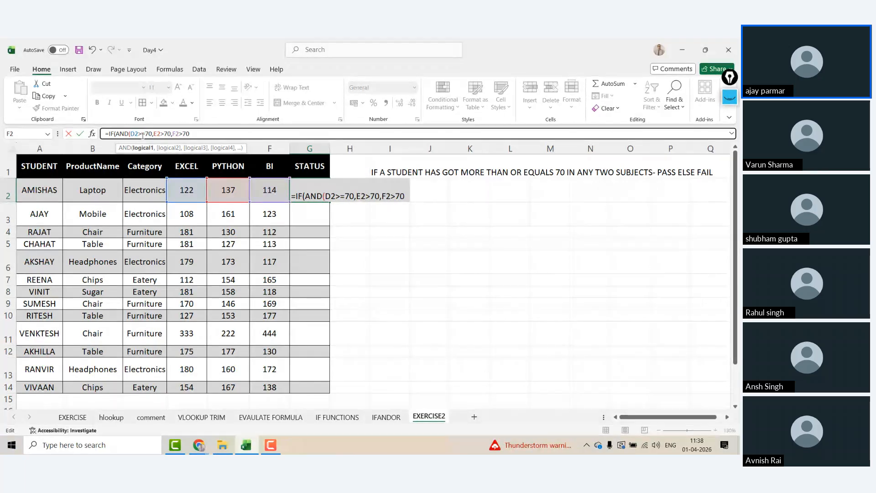
{"action": "left_click", "coordinate": [166, 134]}
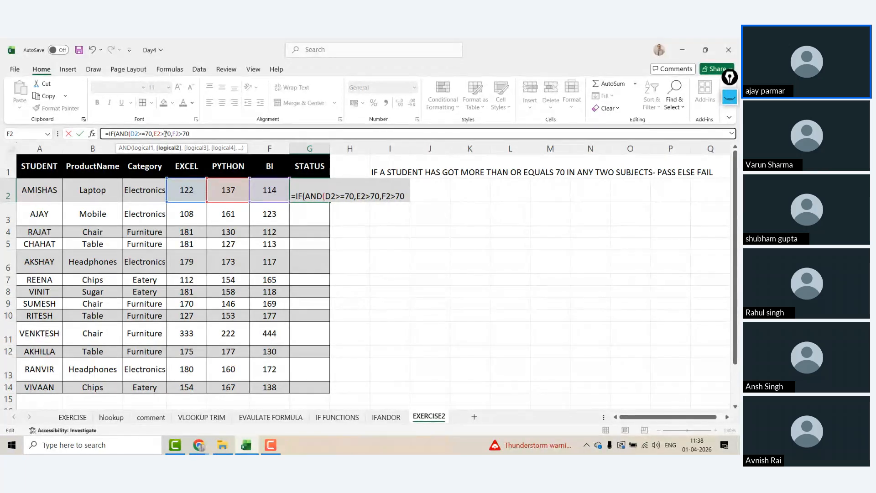
{"action": "type", "text": "="}
{"action": "left_click", "coordinate": [186, 134]}
{"action": "type", "text": "="}
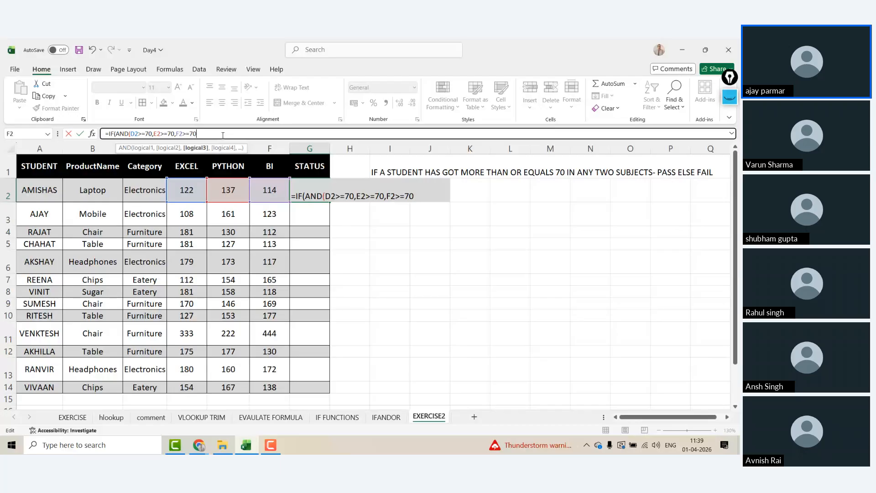
{"action": "key", "text": "Escape"}
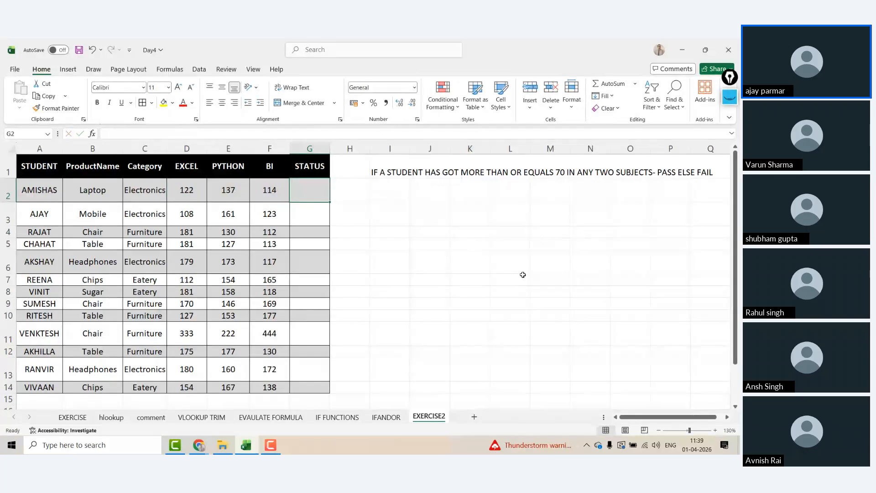
Step: Add a new sheet, zoom in, and name it EXERCISE3
{"action": "left_click", "coordinate": [474, 416]}
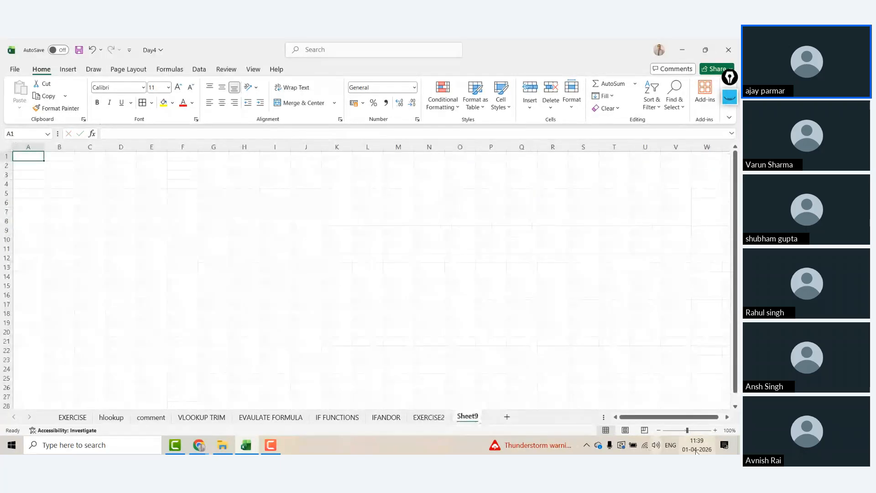
{"action": "left_click", "coordinate": [716, 430]}
{"action": "left_click", "coordinate": [715, 431]}
{"action": "left_click", "coordinate": [715, 430]}
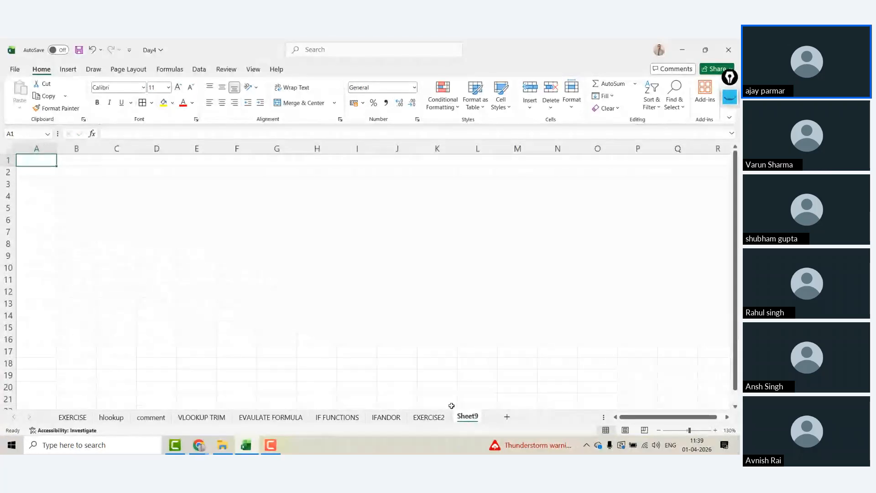
{"action": "double_click", "coordinate": [467, 417]}
{"action": "type", "text": "EXERCISE"}
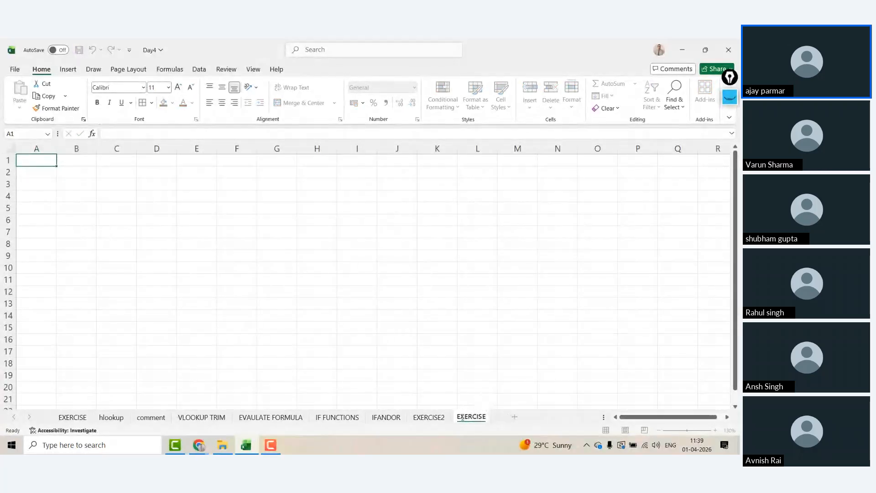
{"action": "type", "text": "3"}
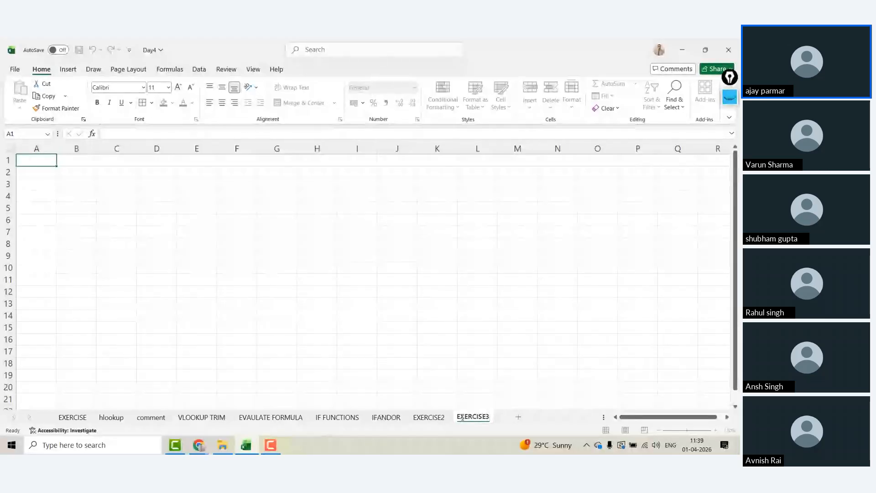
{"action": "left_click", "coordinate": [199, 195]}
Step: Enter a MARKS column in C1 with scores 33, 44, 55, 66, 77, 88, 554 and 22
{"action": "left_click", "coordinate": [136, 161]}
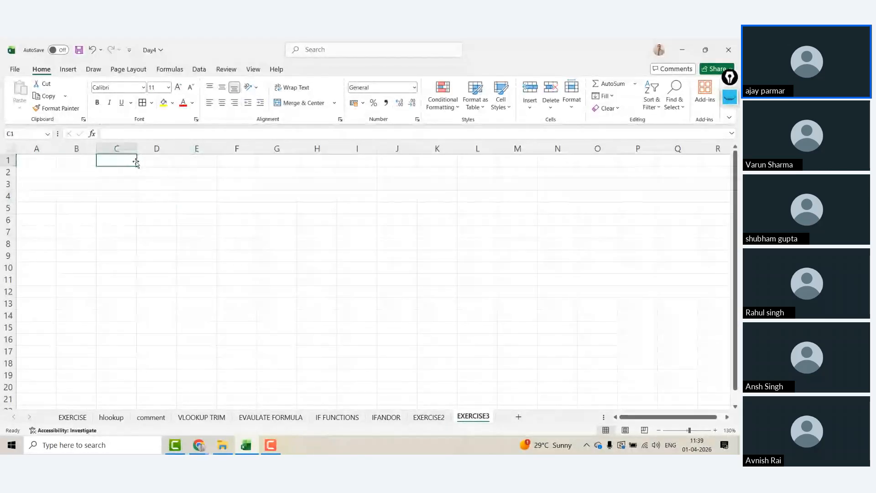
{"action": "type", "text": "MARKS"}
{"action": "key", "text": "Return"}
{"action": "type", "text": "33 44 55 66 77 88"}
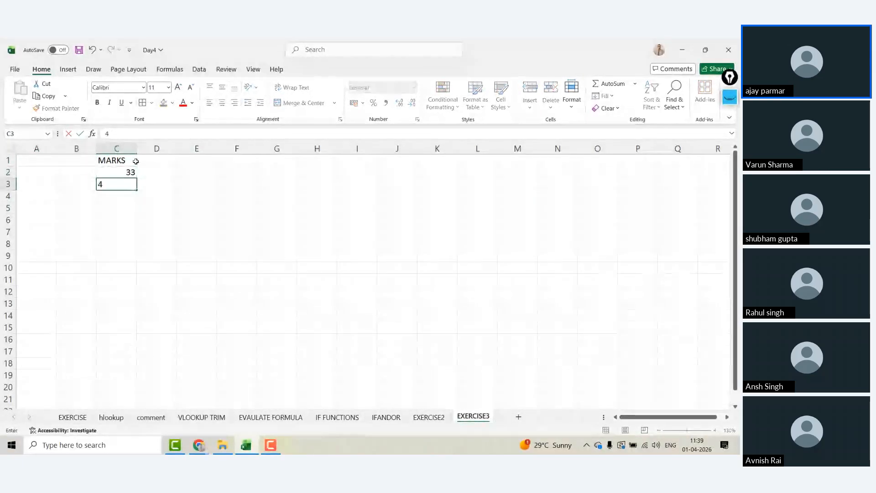
{"action": "key", "text": "Return"}
{"action": "type", "text": "554"}
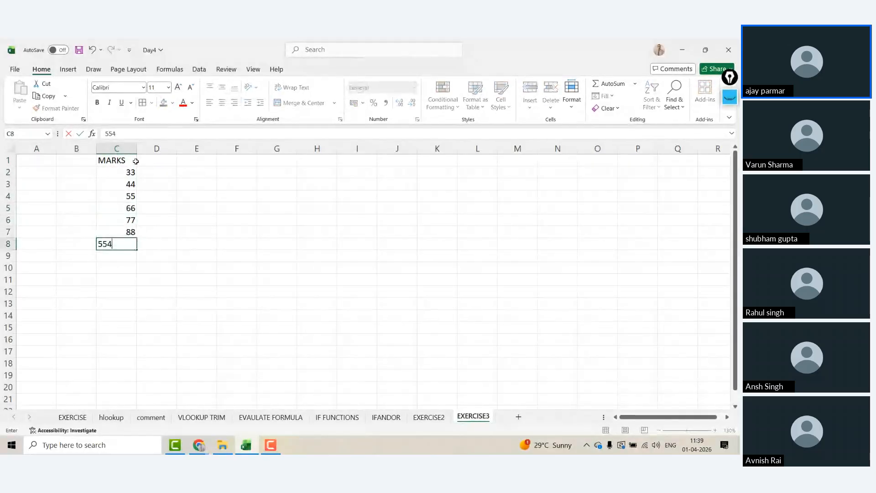
{"action": "key", "text": "Return"}
{"action": "type", "text": "22"}
{"action": "key", "text": "Return"}
Step: Add the STATUS heading in D1
{"action": "left_click", "coordinate": [172, 156]}
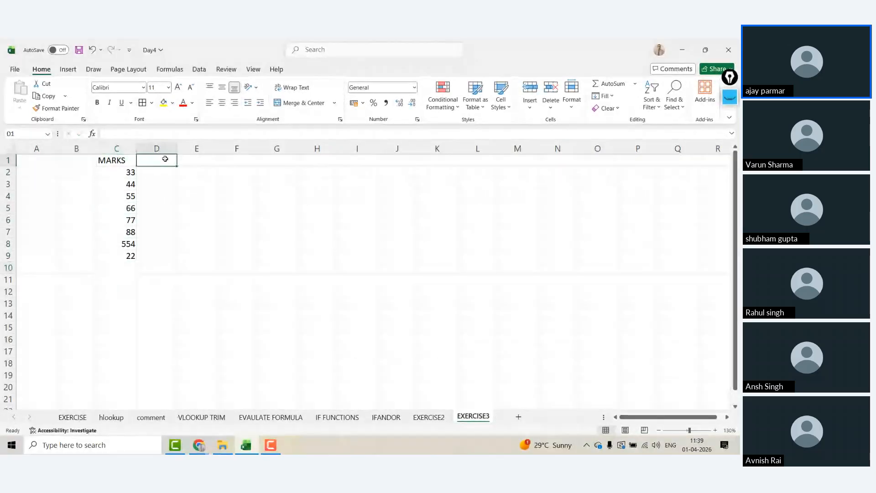
{"action": "type", "text": "STYYL"}
{"action": "key", "text": "BackSpace"}
{"action": "key", "text": "BackSpace"}
{"action": "key", "text": "BackSpace"}
{"action": "type", "text": "ATUS"}
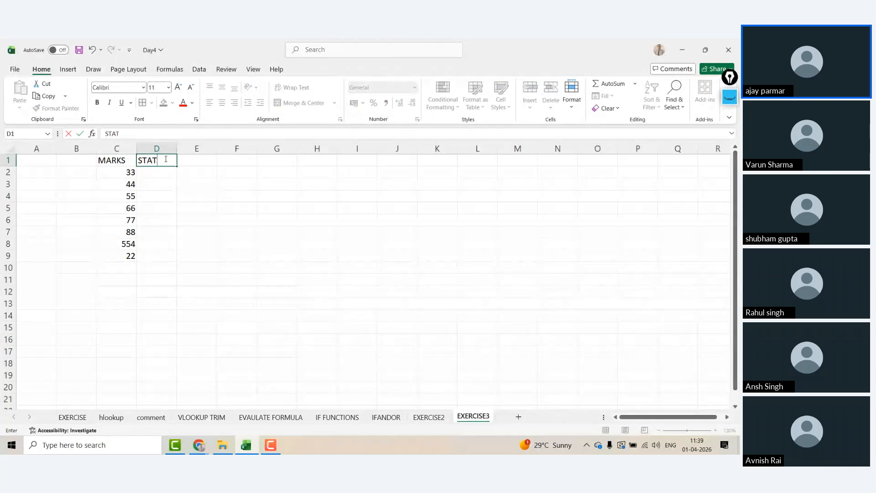
{"action": "key", "text": "Right"}
{"action": "key", "text": "Right"}
{"action": "key", "text": "Right"}
{"action": "key", "text": "Right"}
{"action": "key", "text": "Right"}
{"action": "key", "text": "Right"}
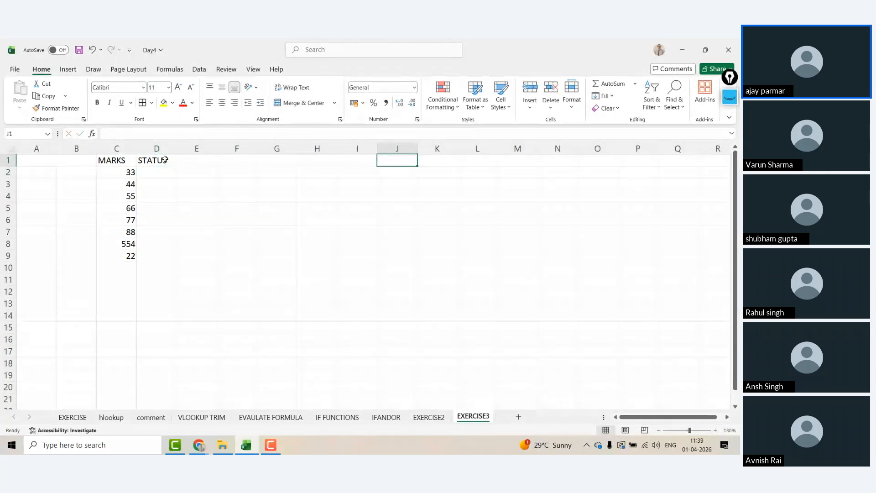
Step: Type the notes '>50 -EXCELLENT' and 'OTHERWISE AVG' in column J
{"action": "type", "text": ">50"}
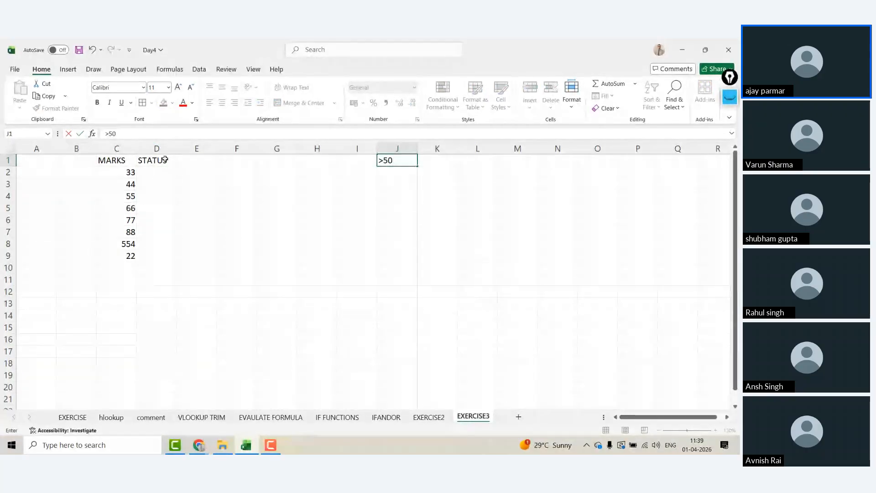
{"action": "type", "text": " -EXCELLENT"}
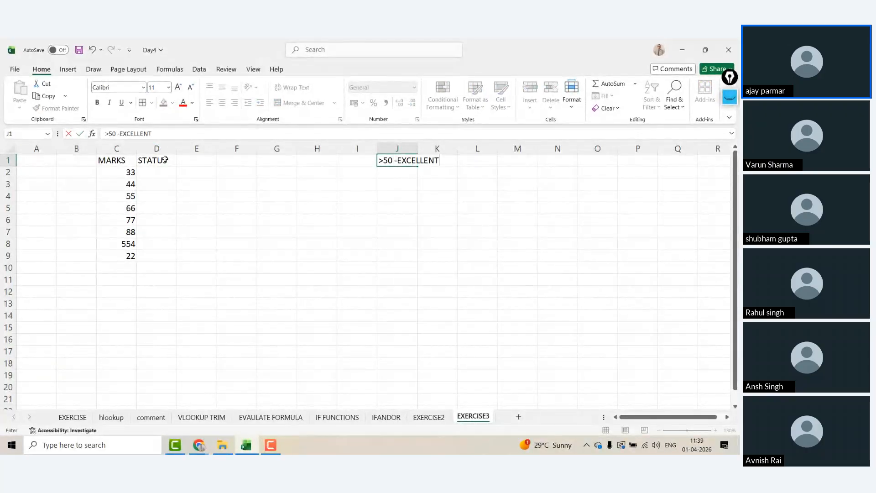
{"action": "key", "text": "Return"}
{"action": "type", "text": "OTHERW"}
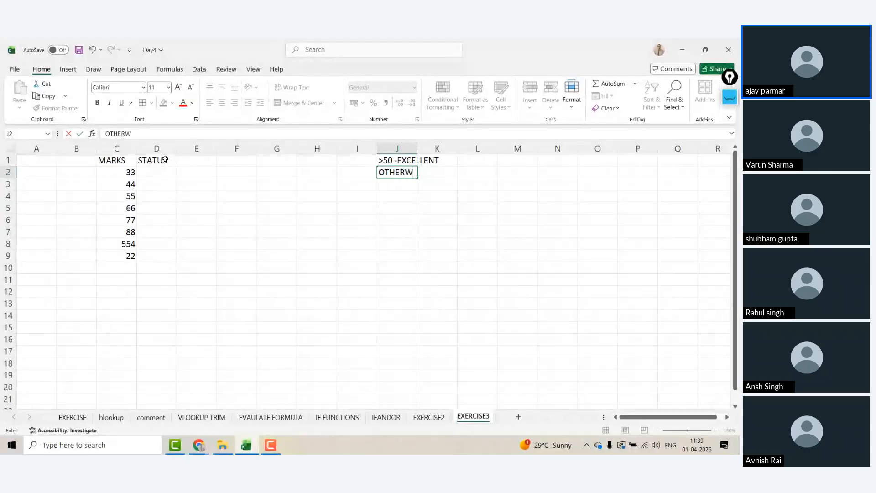
{"action": "type", "text": "ISE AVG"}
{"action": "key", "text": "Return"}
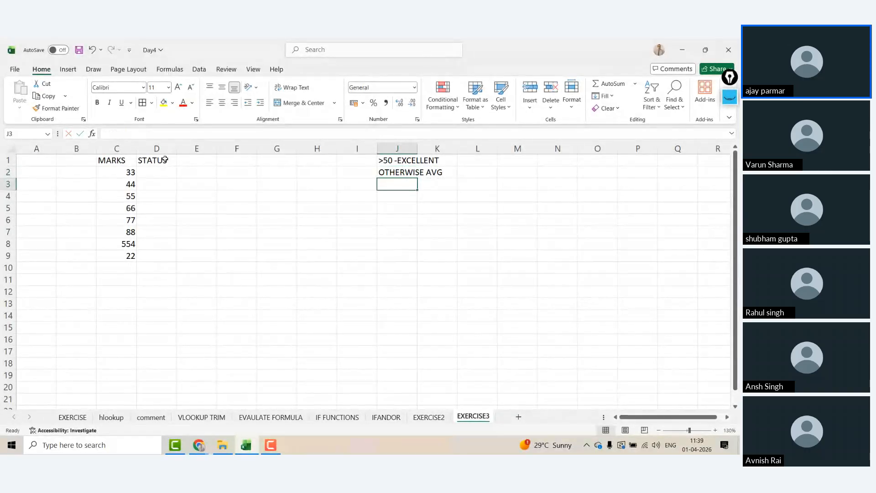
Step: Start an =IF( formula in D2, then abandon it
{"action": "key", "text": "Left"}
{"action": "key", "text": "Left"}
{"action": "key", "text": "Left"}
{"action": "key", "text": "Left"}
{"action": "key", "text": "Left"}
{"action": "key", "text": "Left"}
{"action": "key", "text": "Up"}
{"action": "key", "text": "Left"}
{"action": "key", "text": "Right"}
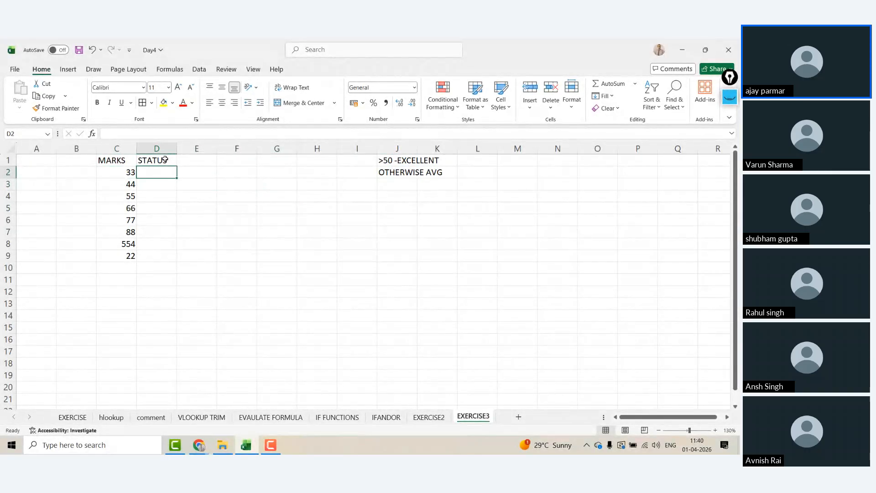
{"action": "type", "text": "=IF("}
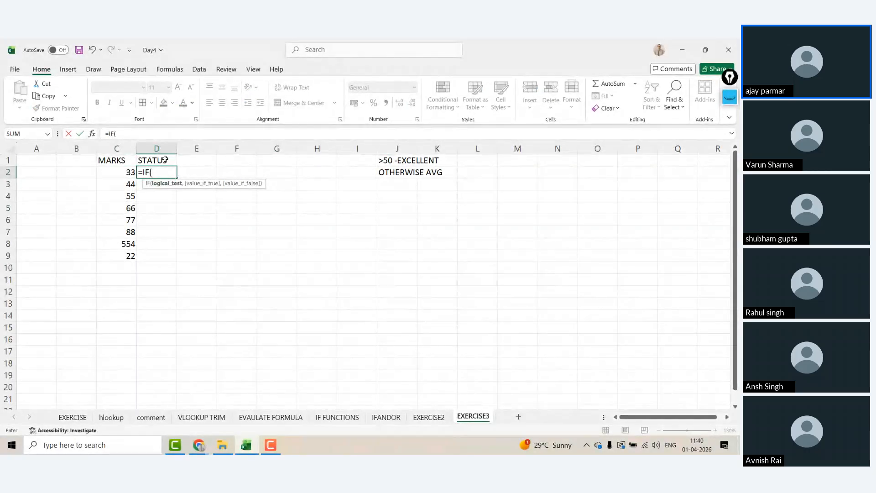
{"action": "key", "text": "Escape"}
Step: Delete the OTHERWISE AVG note and change the first note to '>90 -EXCELLENT'
{"action": "key", "text": "Right"}
{"action": "key", "text": "Right"}
{"action": "key", "text": "Right"}
{"action": "key", "text": "Right"}
{"action": "key", "text": "Right"}
{"action": "key", "text": "Right"}
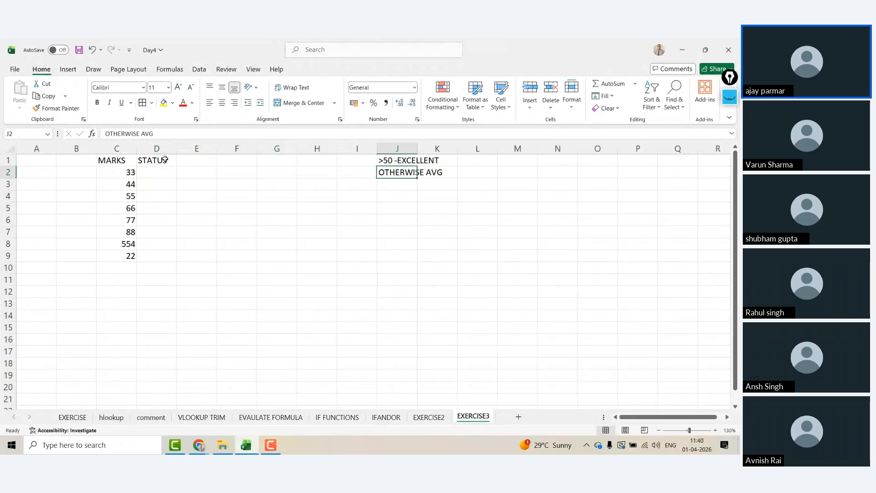
{"action": "key", "text": "Delete"}
{"action": "key", "text": "Up"}
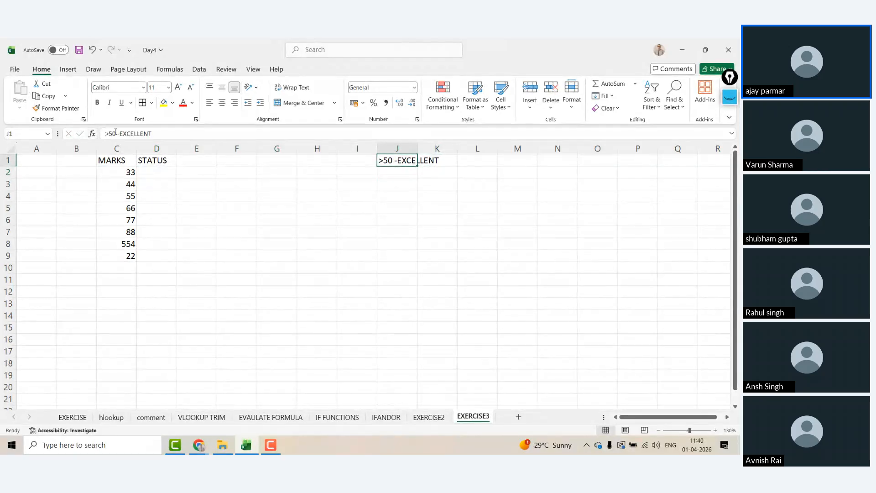
{"action": "left_click", "coordinate": [113, 132]}
{"action": "key", "text": "BackSpace"}
{"action": "type", "text": "9"}
{"action": "key", "text": "Return"}
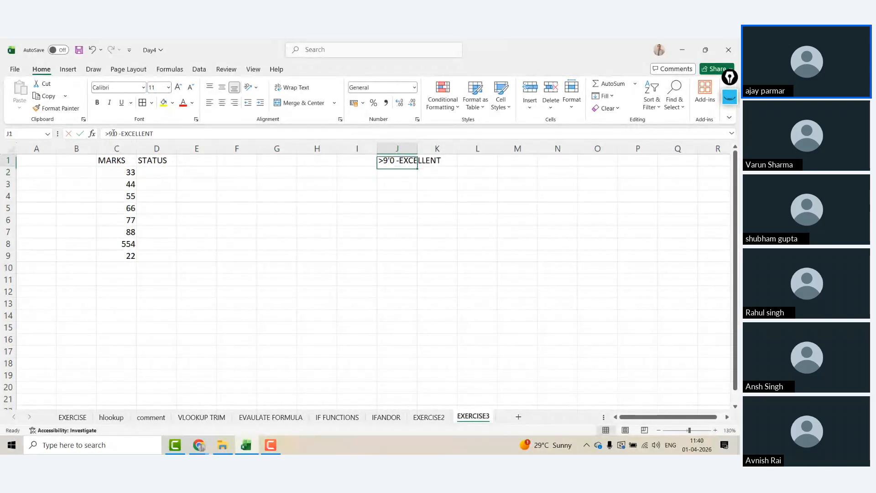
{"action": "key", "text": "Up"}
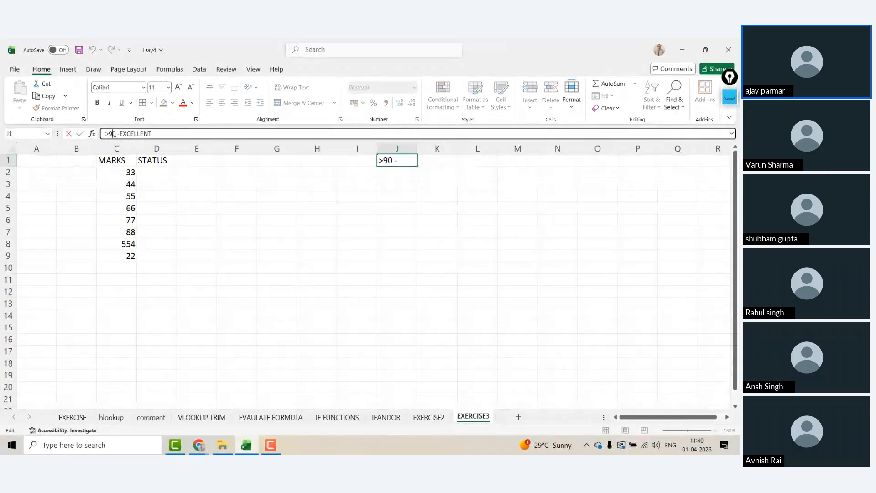
{"action": "key", "text": "Return"}
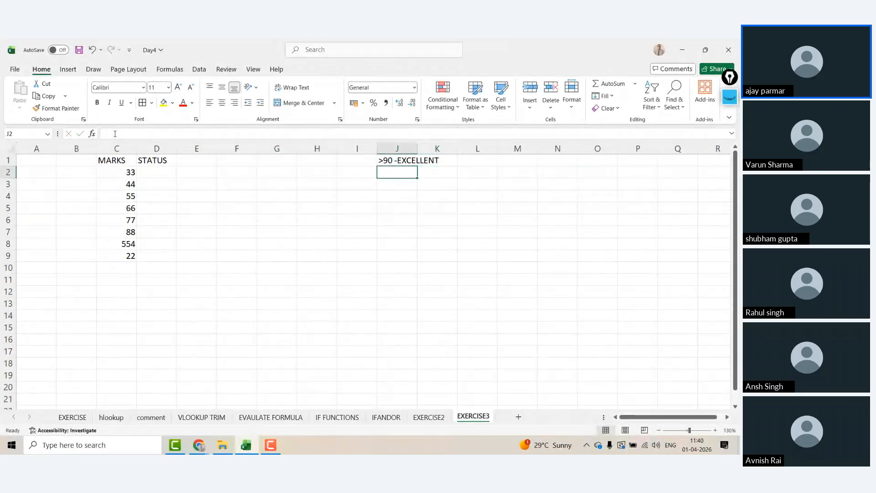
Step: Add grade rows 50-90 GOOD and 30-50 AVG beneath the EXCELLENT note
{"action": "type", "text": "50-"}
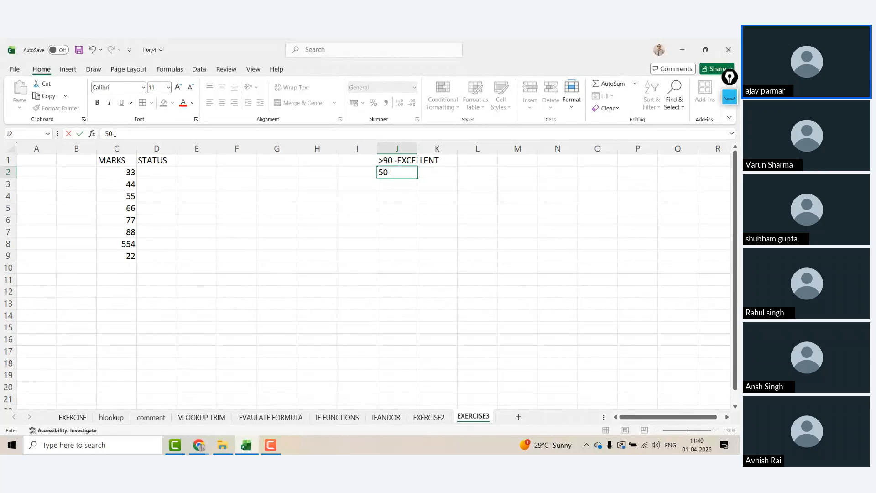
{"action": "type", "text": "90"}
{"action": "key", "text": "Right"}
{"action": "type", "text": "GOOD"}
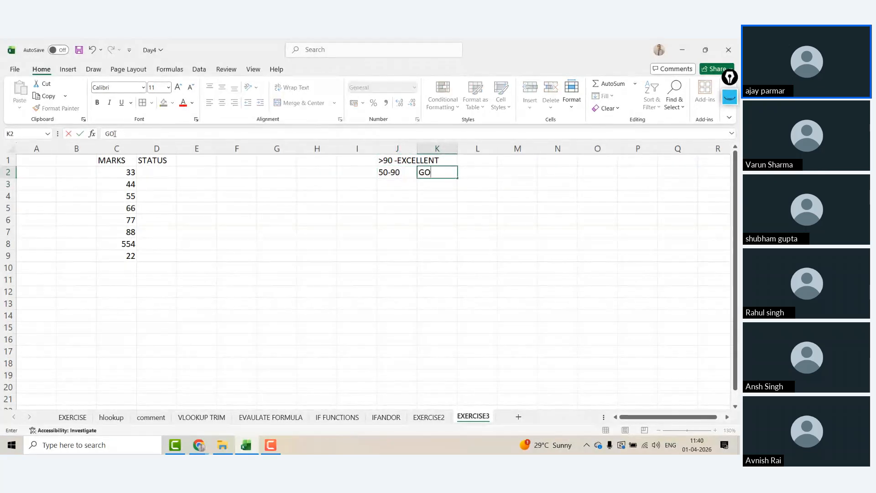
{"action": "key", "text": "Return"}
{"action": "key", "text": "Left"}
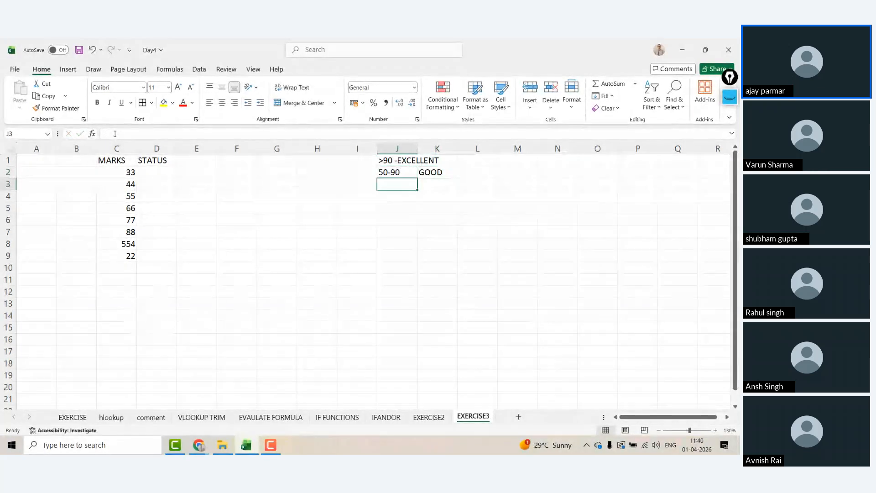
{"action": "type", "text": "30-"}
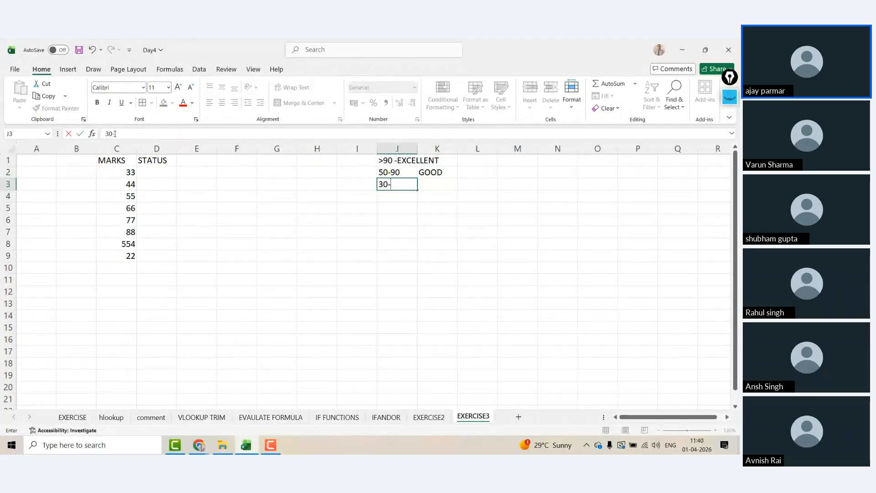
{"action": "type", "text": "50"}
{"action": "key", "text": "Tab"}
{"action": "type", "text": "AVG"}
{"action": "key", "text": "Return"}
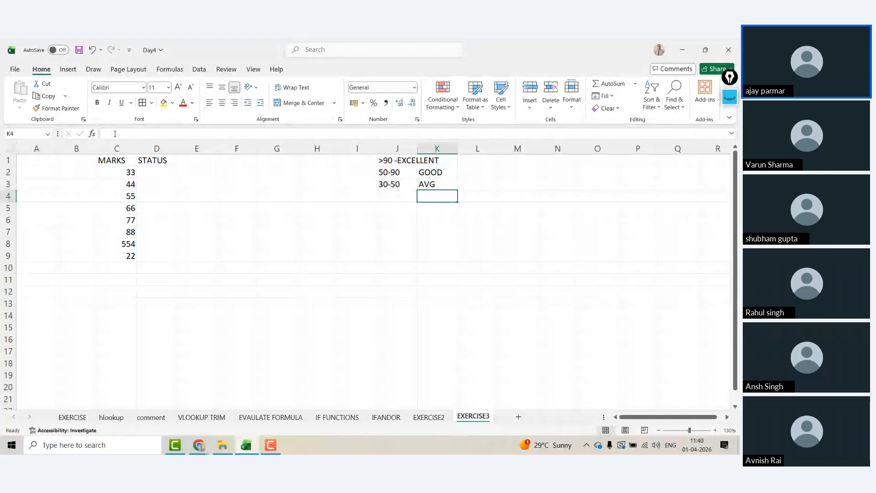
Step: Add the final grade row <30 POOR
{"action": "type", "text": "><"}
{"action": "key", "text": "BackSpace"}
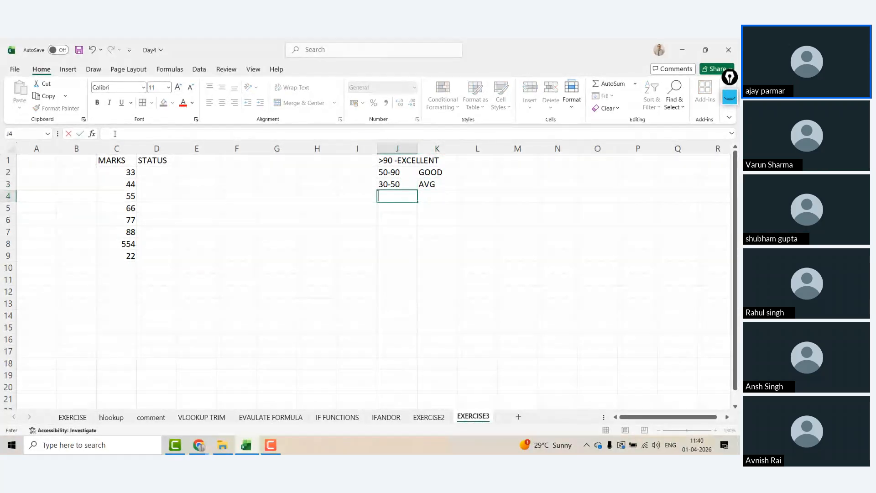
{"action": "type", "text": "<30"}
{"action": "key", "text": "Tab"}
{"action": "type", "text": "PO"}
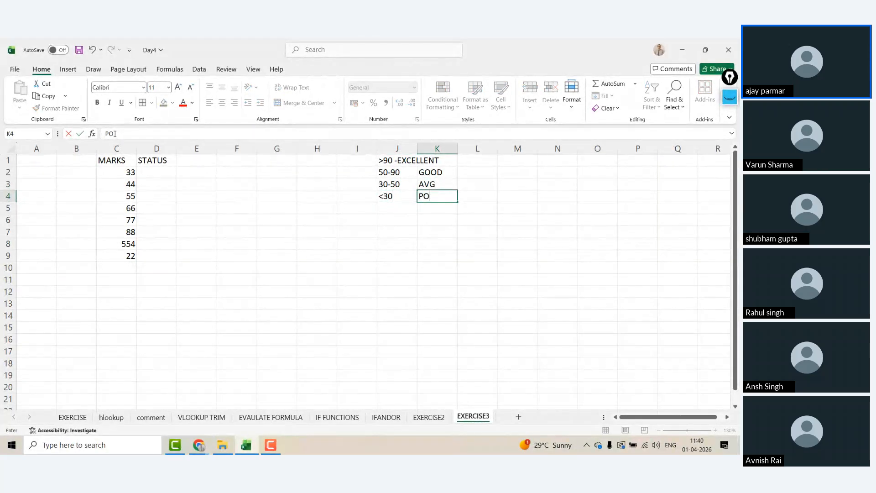
{"action": "type", "text": "OR"}
{"action": "key", "text": "Return"}
Step: Enter the example '91....' in L1 beside the EXCELLENT row
{"action": "key", "text": "Up"}
{"action": "key", "text": "Up"}
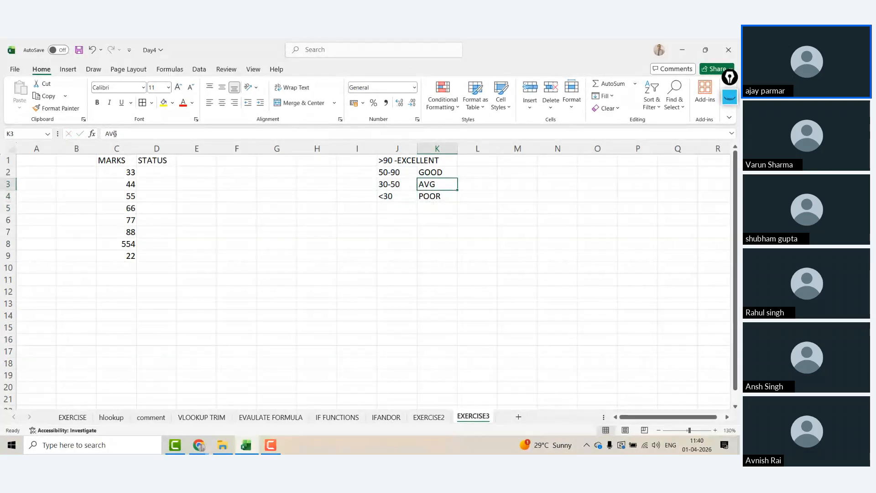
{"action": "key", "text": "Up"}
{"action": "key", "text": "Up"}
{"action": "key", "text": "Left"}
{"action": "key", "text": "Right"}
{"action": "key", "text": "Right"}
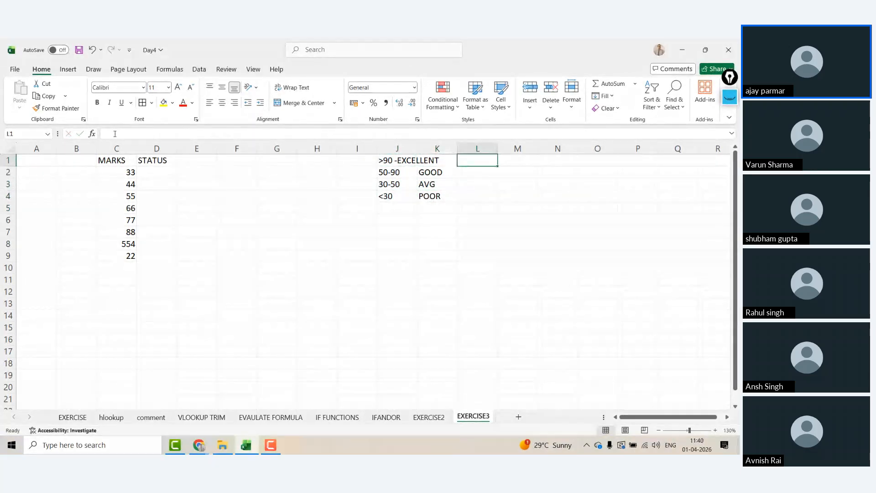
{"action": "type", "text": "91."}
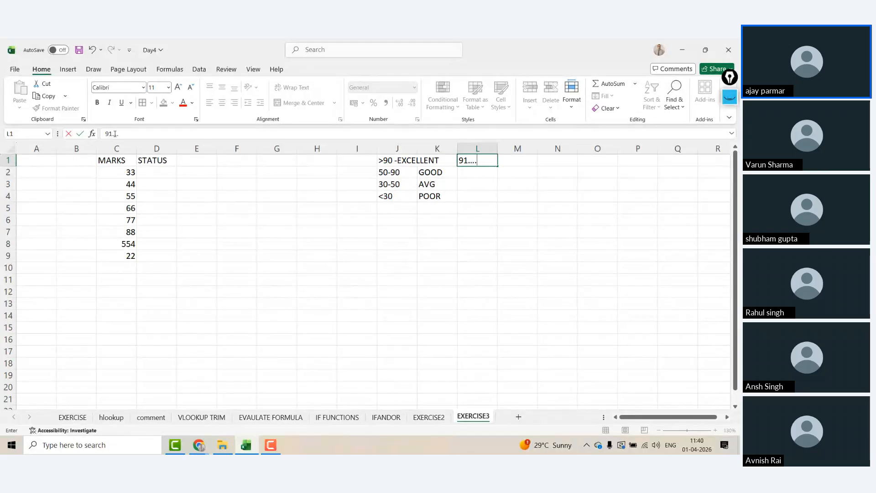
{"action": "type", "text": "..."}
{"action": "key", "text": "Return"}
Step: Enter the example '50,51,...90' in L2 beside the GOOD row
{"action": "key", "text": "Left"}
{"action": "key", "text": "Left"}
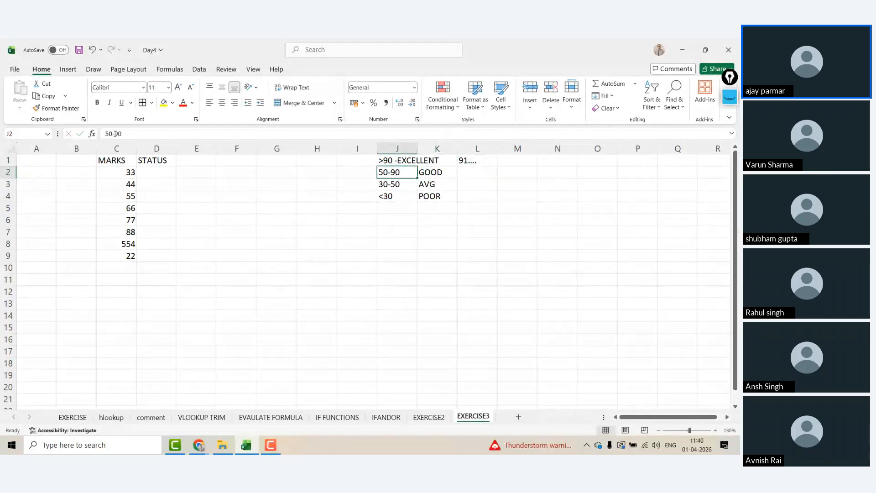
{"action": "key", "text": "Right"}
{"action": "key", "text": "Right"}
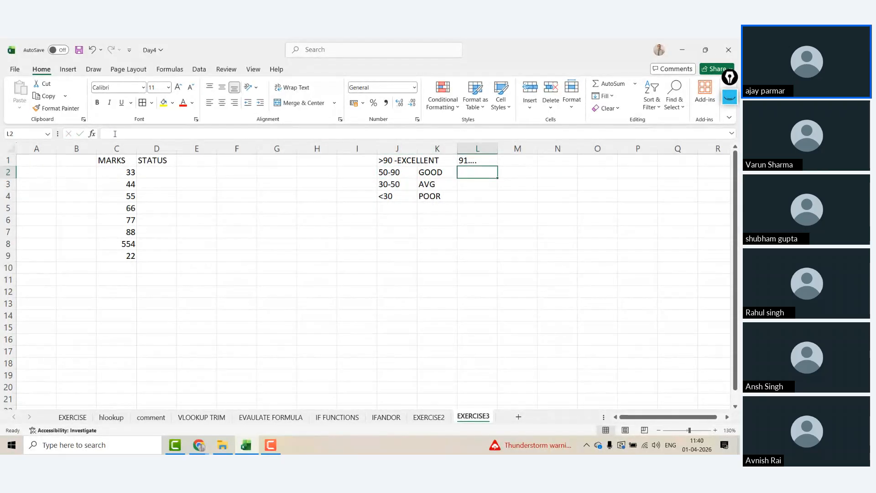
{"action": "type", "text": "50,5"}
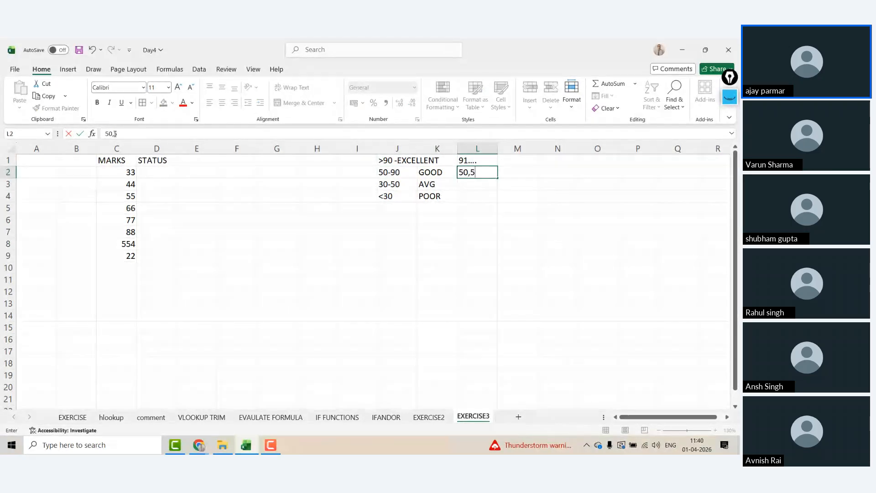
{"action": "type", "text": "1,...90"}
{"action": "key", "text": "Left"}
{"action": "key", "text": "Down"}
{"action": "key", "text": "Right"}
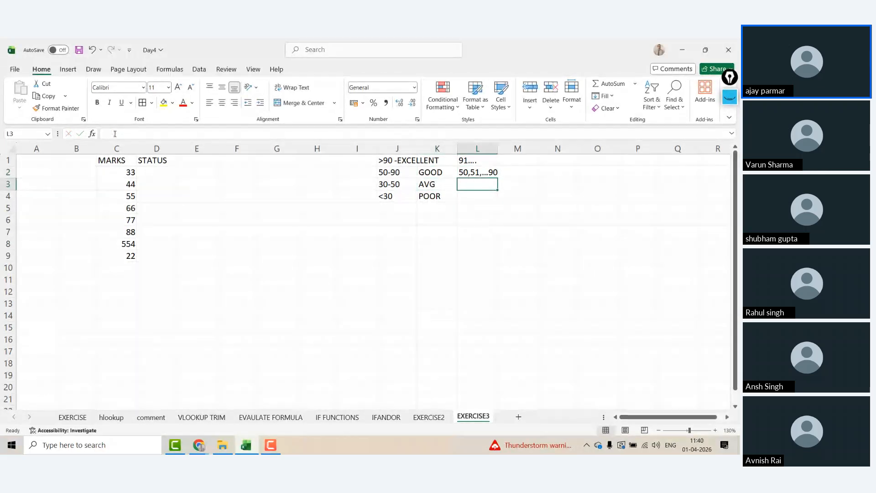
{"action": "key", "text": "Left"}
{"action": "key", "text": "Left"}
{"action": "key", "text": "Right"}
{"action": "key", "text": "Right"}
{"action": "key", "text": "Left"}
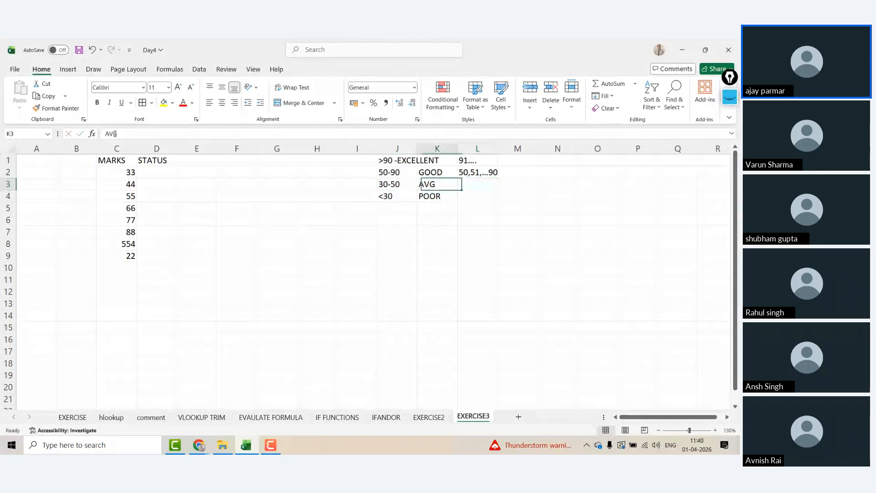
{"action": "key", "text": "Left"}
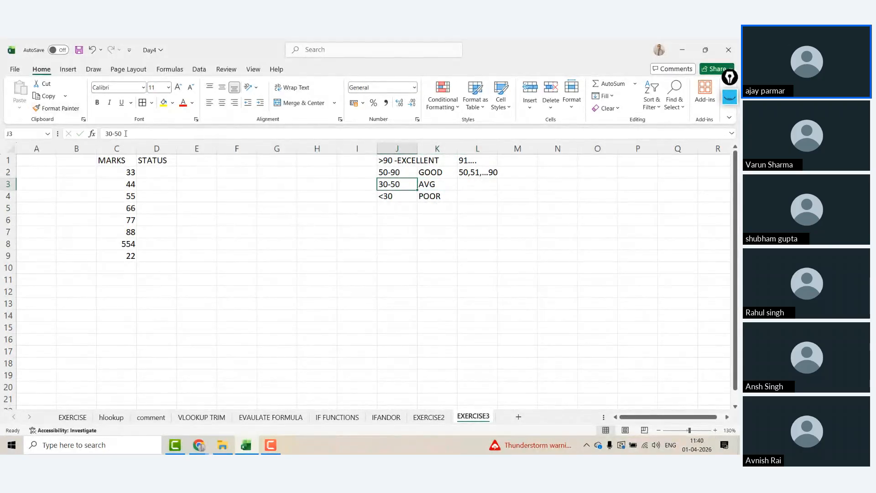
Step: Change the AVG range in J3 from 30-50 to 30-49
{"action": "left_click", "coordinate": [126, 133]}
{"action": "key", "text": "BackSpace"}
{"action": "type", "text": "4"}
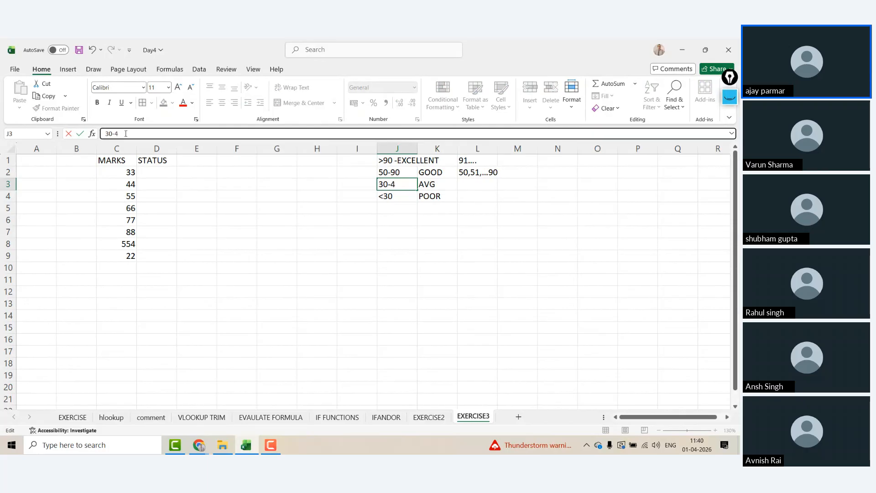
{"action": "type", "text": "9"}
{"action": "key", "text": "Return"}
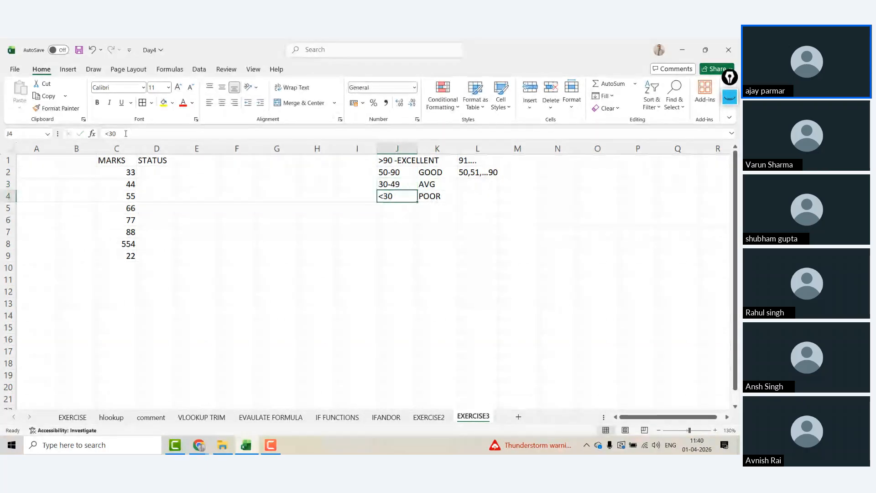
Step: Add the example '30...49' in L3, then select D2 under STATUS
{"action": "key", "text": "Up"}
{"action": "key", "text": "Right"}
{"action": "key", "text": "Right"}
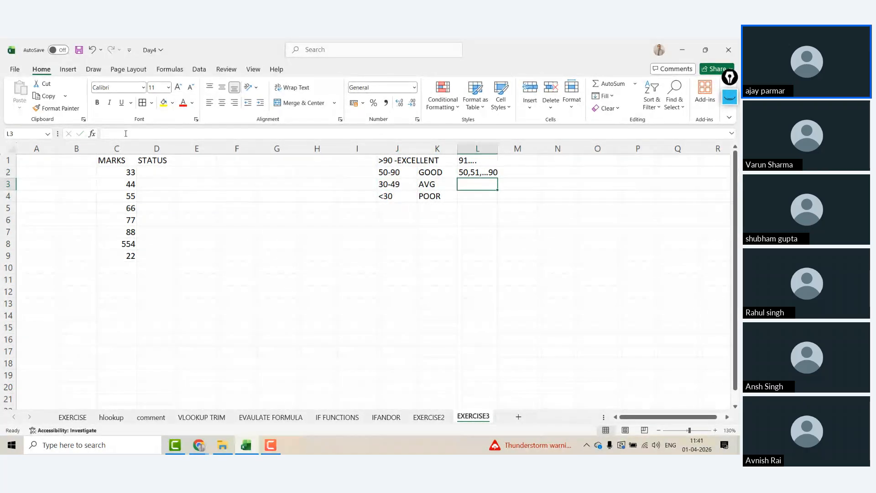
{"action": "type", "text": "30...49"}
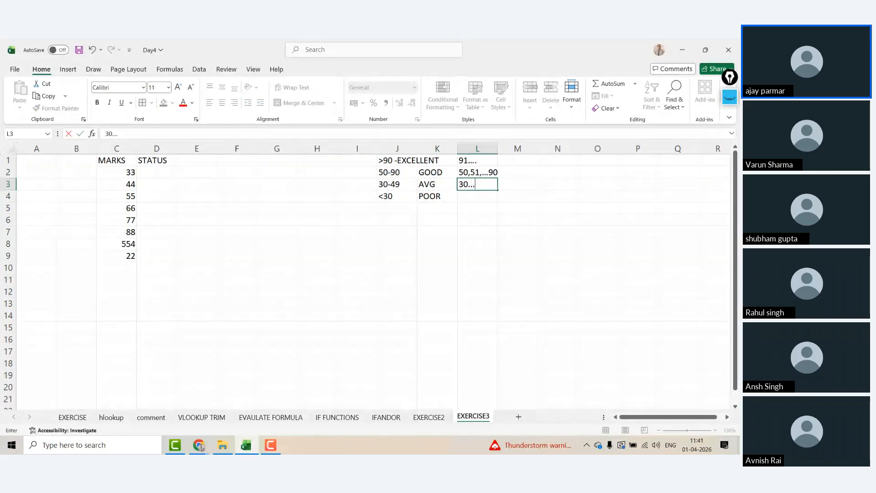
{"action": "key", "text": "Tab"}
{"action": "key", "text": "Left"}
{"action": "key", "text": "Left"}
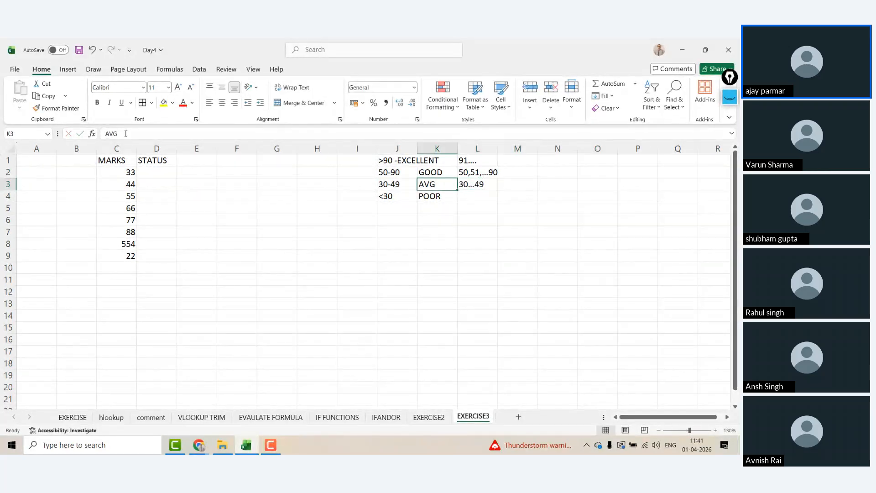
{"action": "key", "text": "Down"}
{"action": "key", "text": "Left"}
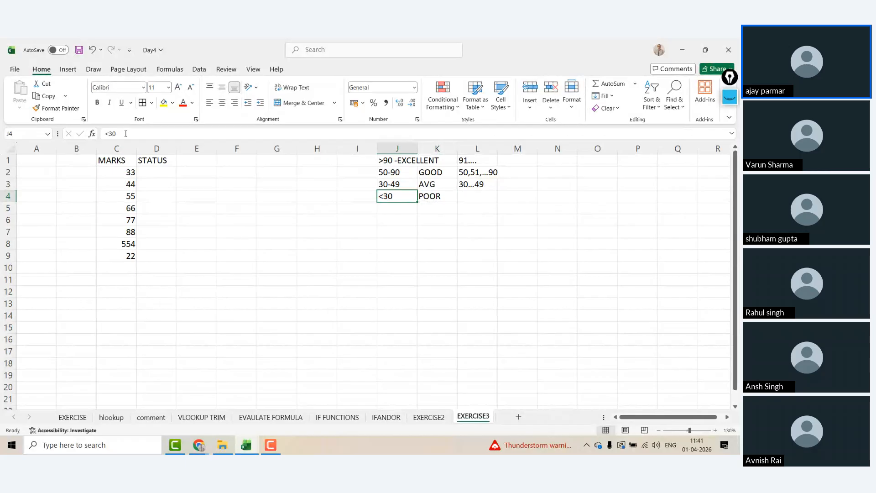
{"action": "left_click", "coordinate": [160, 171]}
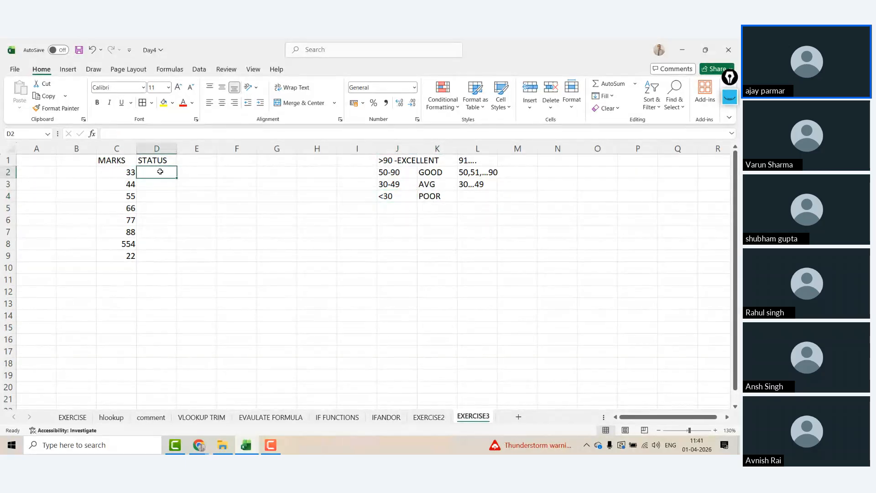
{"action": "left_click", "coordinate": [246, 69]}
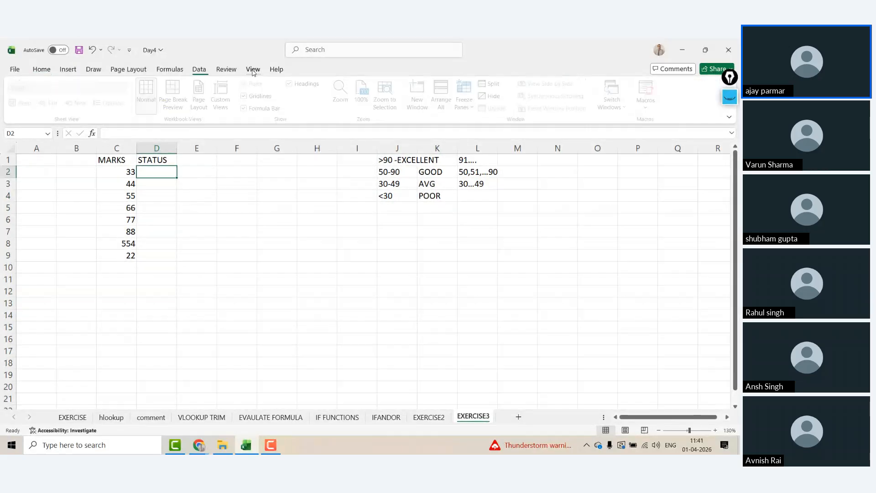
{"action": "left_click", "coordinate": [196, 192]}
{"action": "key", "text": "Up"}
{"action": "key", "text": "Left"}
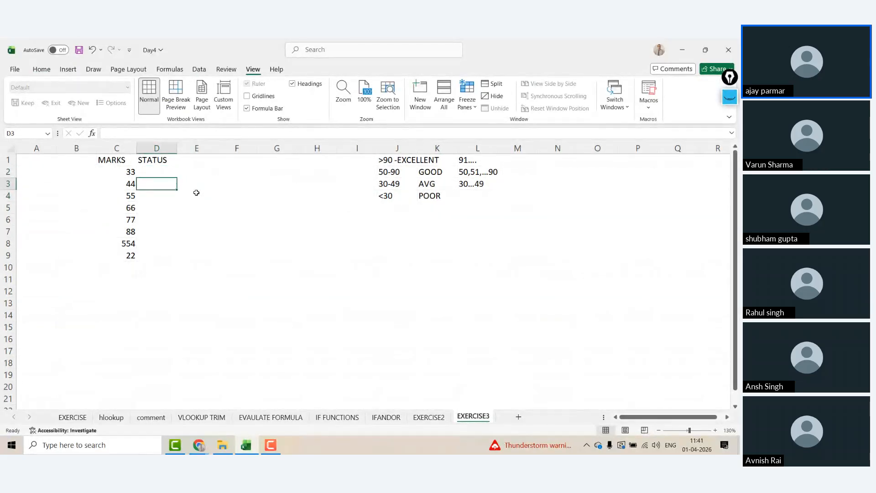
{"action": "key", "text": "Up"}
{"action": "key", "text": "Left"}
{"action": "key", "text": "Up"}
{"action": "key", "text": "ctrl+shift+Down"}
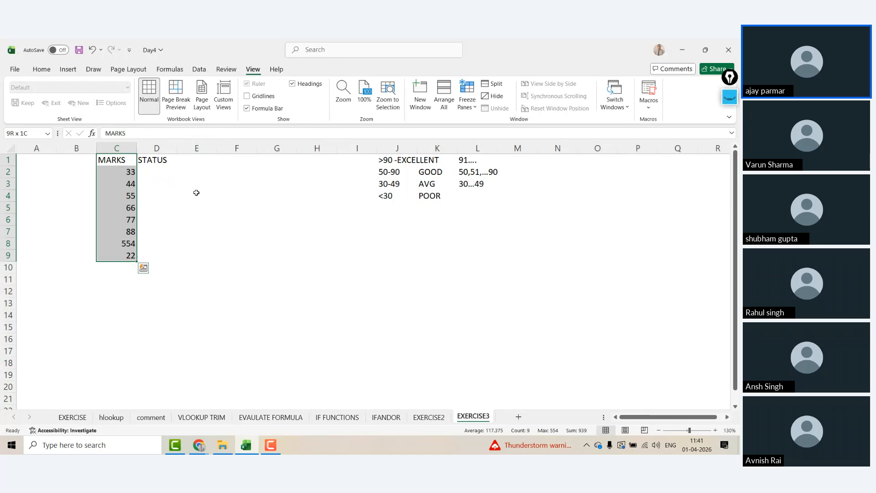
{"action": "key", "text": "Down"}
{"action": "key", "text": "Right"}
{"action": "type", "text": "=IF"}
{"action": "key", "text": "BackSpace"}
{"action": "key", "text": "BackSpace"}
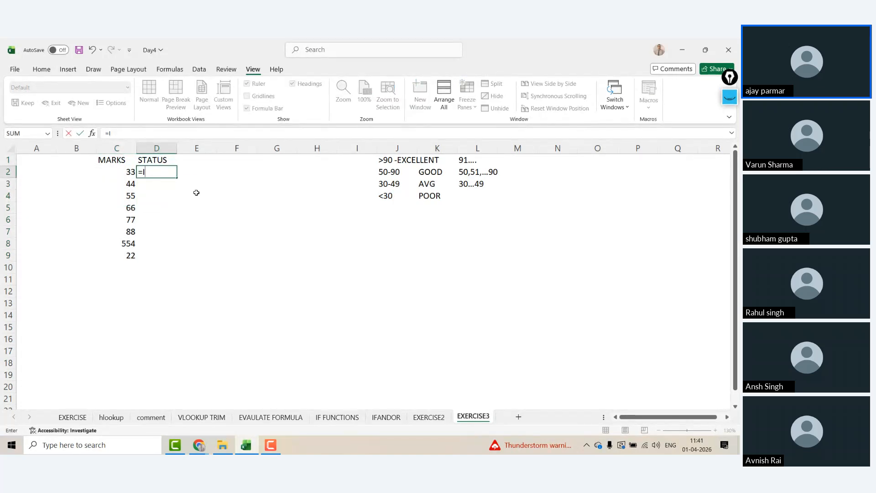
{"action": "type", "text": "IF"}
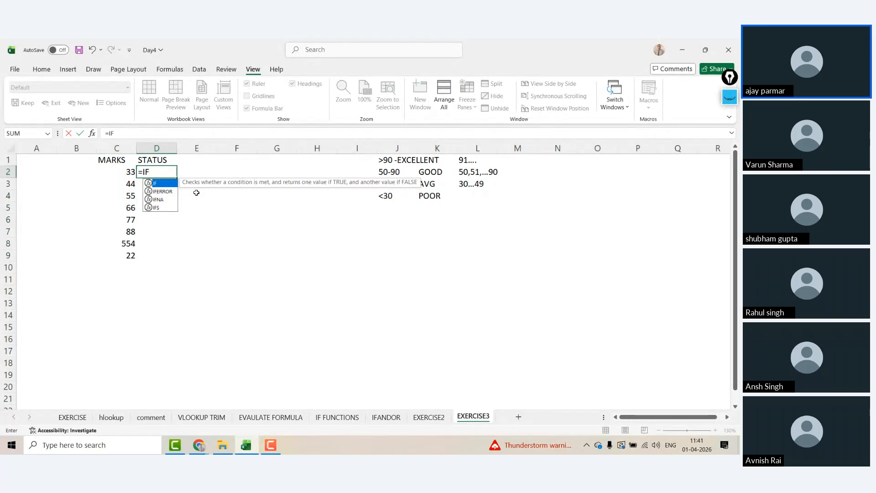
{"action": "type", "text": "(AND"}
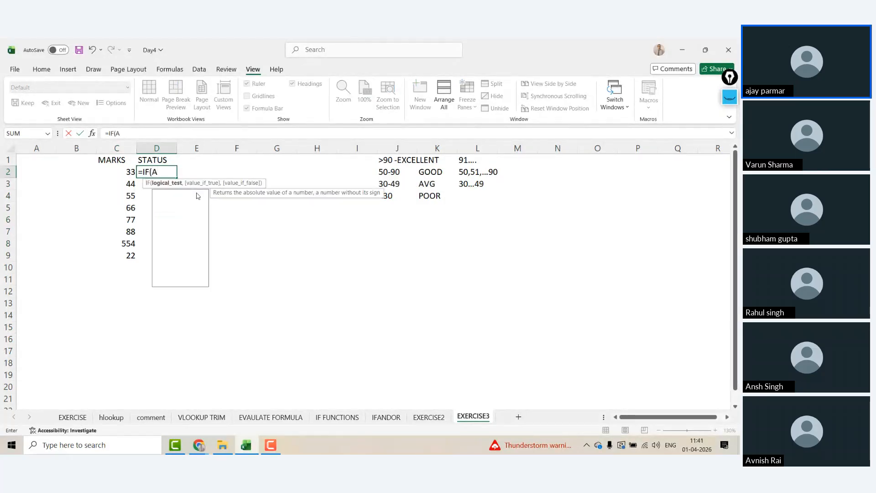
{"action": "key", "text": "BackSpace"}
{"action": "key", "text": "BackSpace"}
{"action": "key", "text": "BackSpace"}
{"action": "key", "text": "BackSpace"}
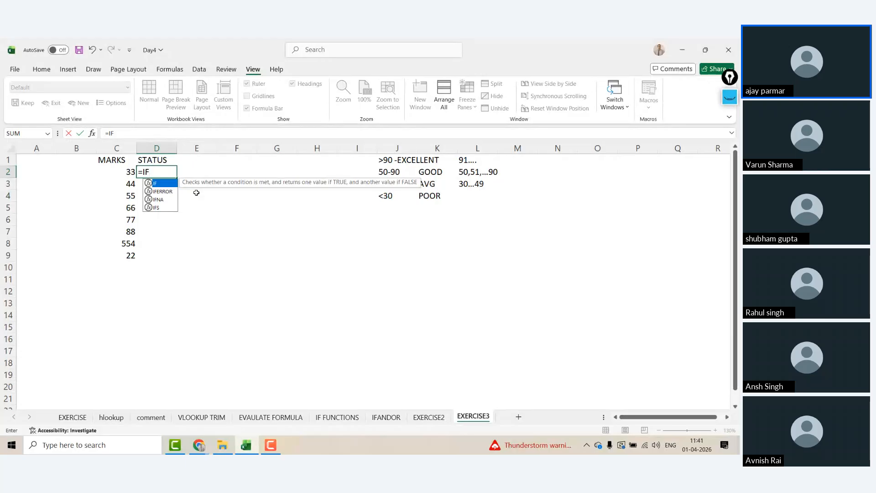
{"action": "type", "text": "(AND"}
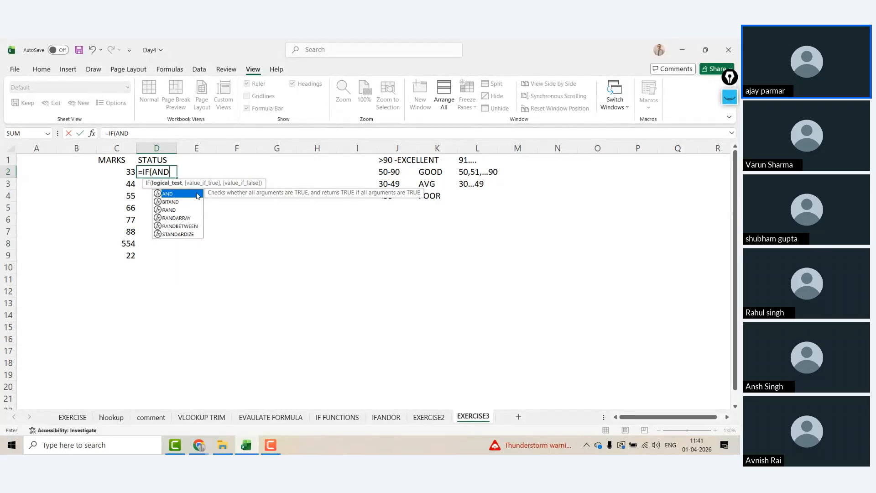
{"action": "double_click", "coordinate": [197, 195]}
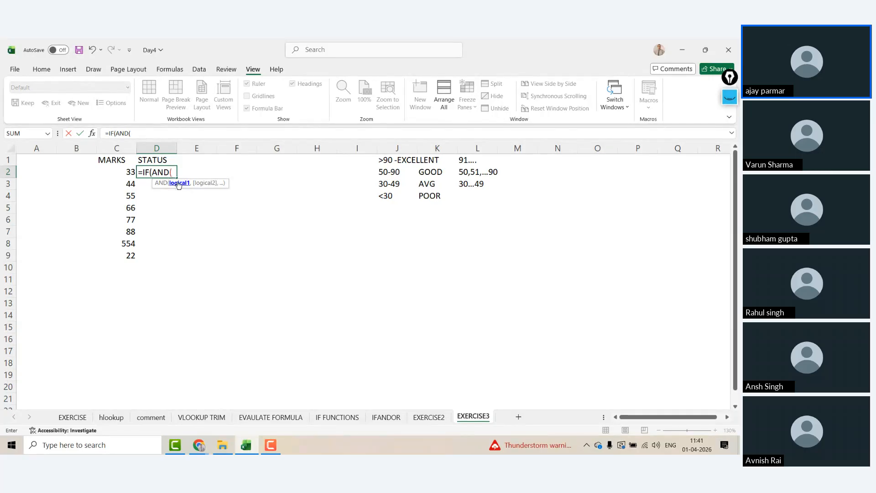
{"action": "key", "text": "Escape"}
{"action": "left_click", "coordinate": [379, 164]}
{"action": "key", "text": "Right"}
{"action": "key", "text": "Right"}
Step: Review the grade table and type 'EXCELLENT OR POOR' in K9
{"action": "key", "text": "Left"}
{"action": "key", "text": "Left"}
{"action": "key", "text": "Left"}
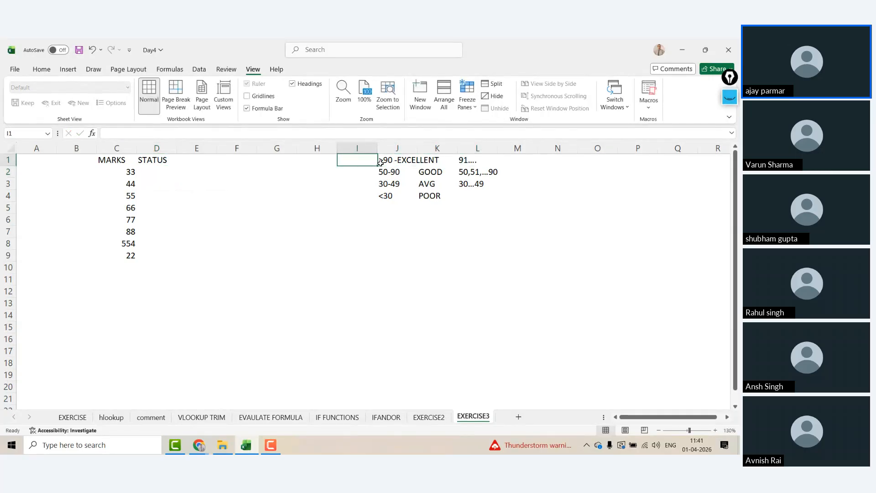
{"action": "key", "text": "Right"}
{"action": "key", "text": "Down"}
{"action": "key", "text": "Down"}
{"action": "key", "text": "Down"}
{"action": "key", "text": "Down"}
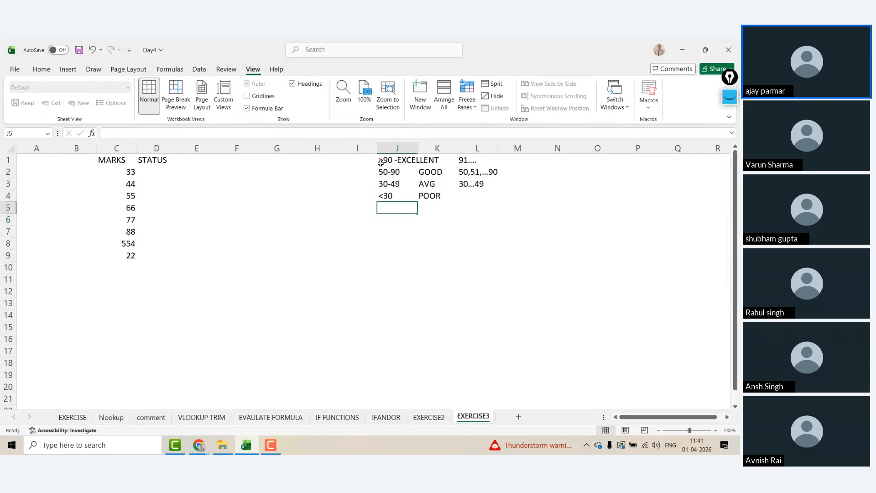
{"action": "key", "text": "Up"}
{"action": "key", "text": "Up"}
{"action": "key", "text": "Up"}
{"action": "key", "text": "Up"}
{"action": "key", "text": "shift+Down"}
{"action": "key", "text": "shift+Down"}
{"action": "key", "text": "shift+Down"}
{"action": "key", "text": "Right"}
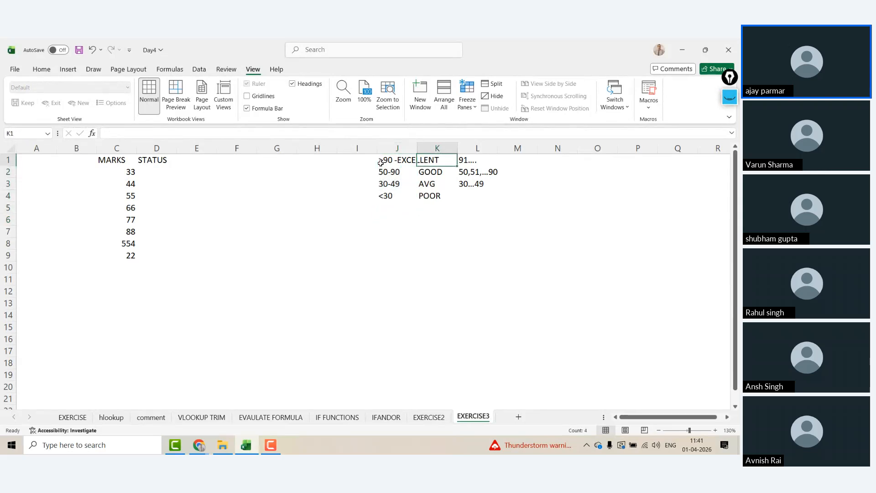
{"action": "key", "text": "Left"}
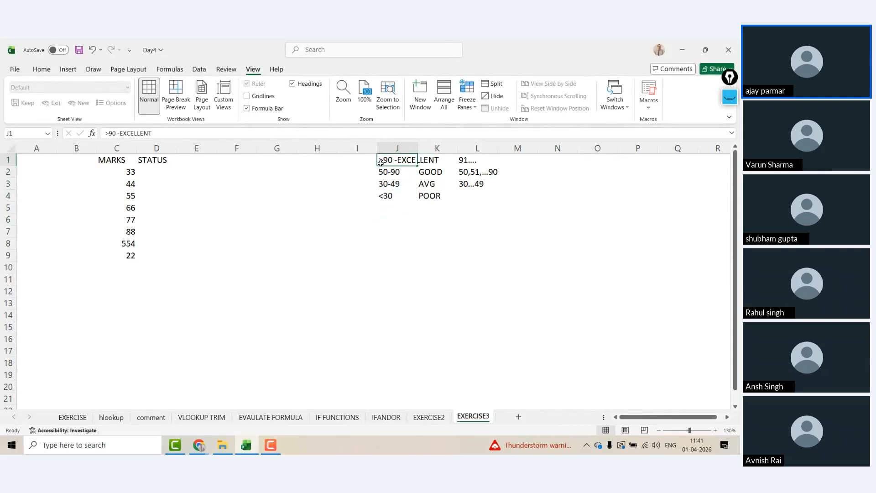
{"action": "key", "text": "Right"}
{"action": "key", "text": "Down"}
{"action": "key", "text": "Down"}
{"action": "key", "text": "Down"}
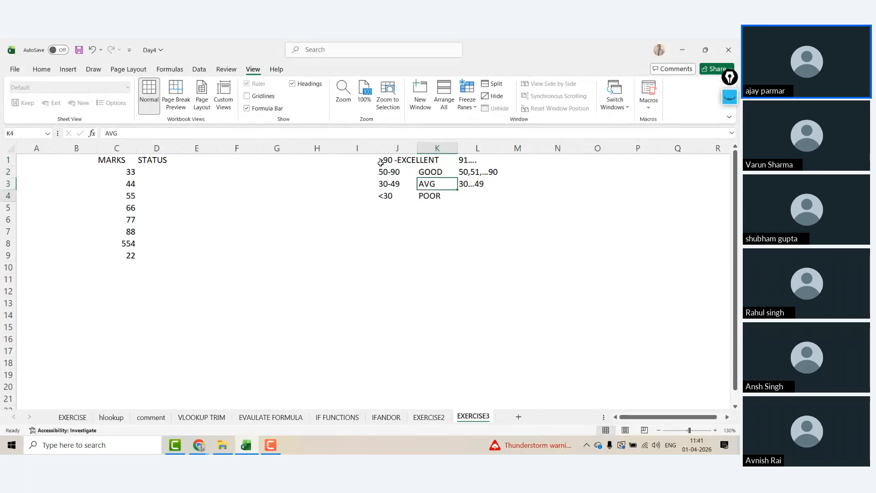
{"action": "key", "text": "Down"}
{"action": "key", "text": "Down"}
{"action": "key", "text": "Down"}
{"action": "key", "text": "Down"}
{"action": "key", "text": "Down"}
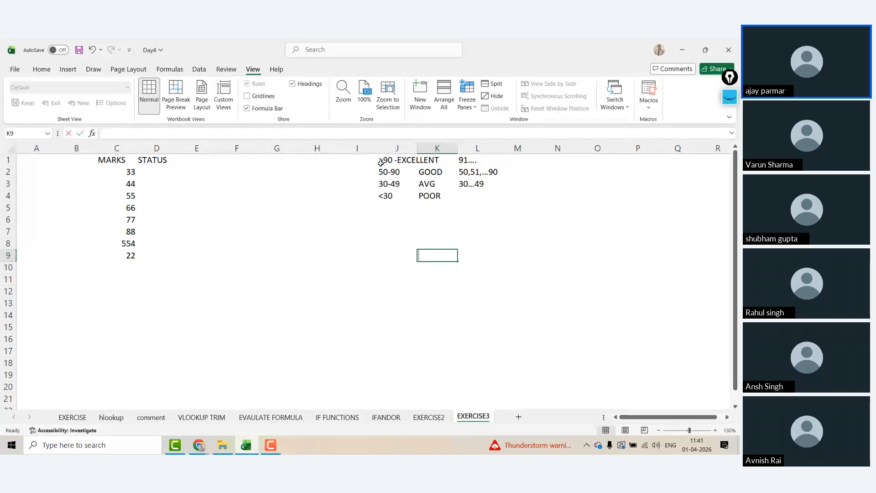
{"action": "type", "text": "EXCELLENT "}
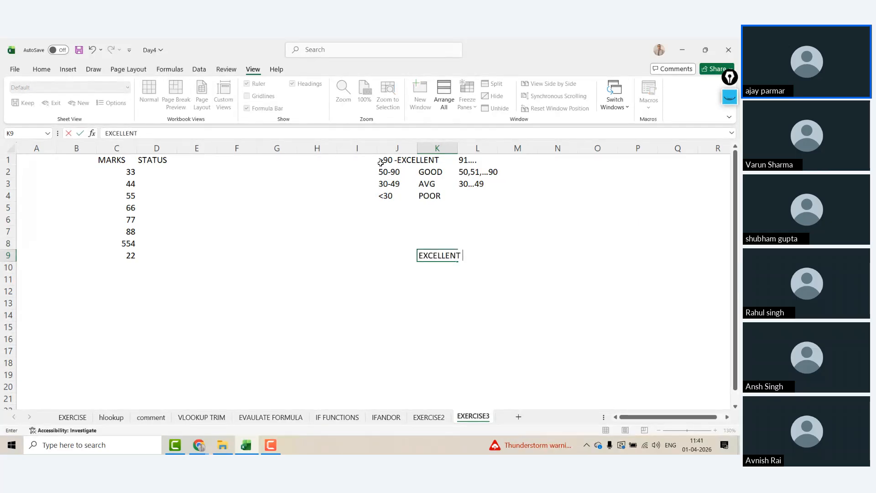
{"action": "type", "text": "OR POOR"}
{"action": "key", "text": "Return"}
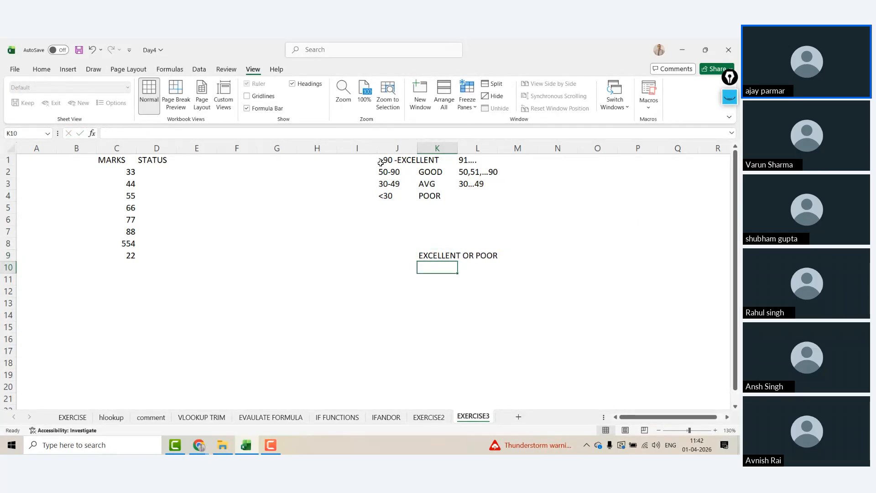
Step: List IF, IFAND and IFOR in K11:K13, then move to M11
{"action": "key", "text": "Up"}
{"action": "key", "text": "Down"}
{"action": "key", "text": "Down"}
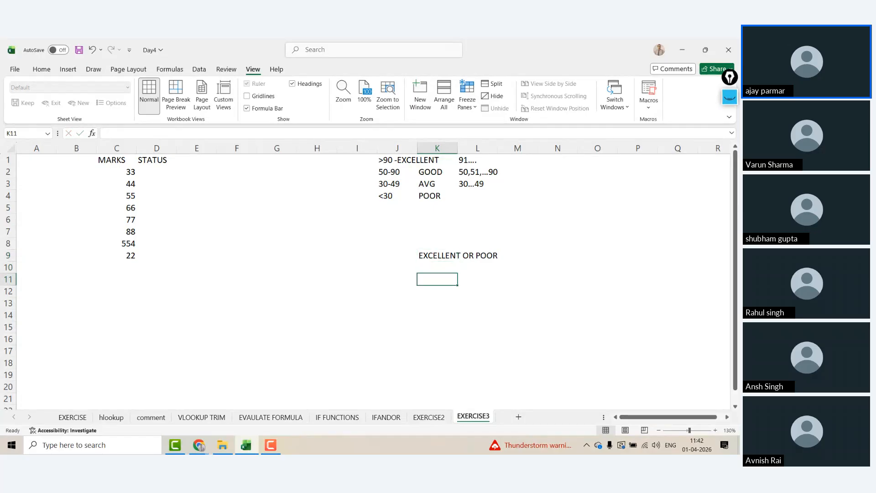
{"action": "key", "text": "Up"}
{"action": "key", "text": "Up"}
{"action": "key", "text": "Down"}
{"action": "key", "text": "Down"}
{"action": "type", "text": "IF"}
{"action": "key", "text": "Return"}
{"action": "type", "text": "IFAN"}
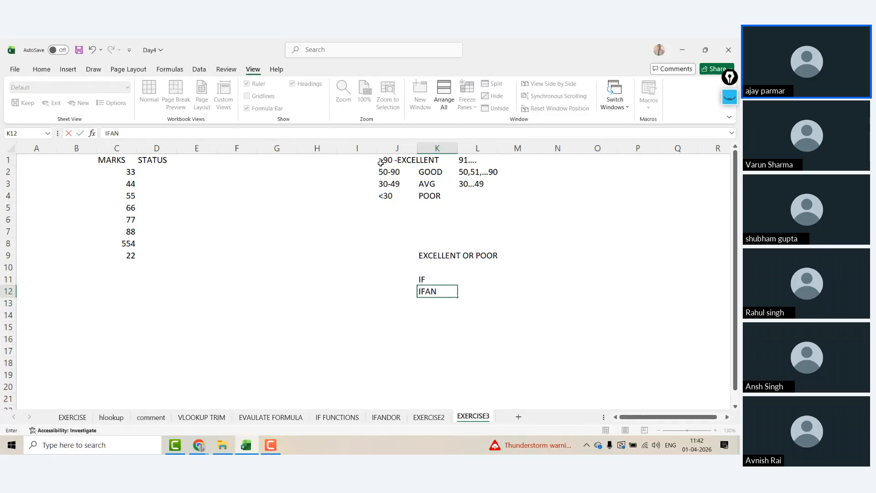
{"action": "type", "text": "D"}
{"action": "key", "text": "Return"}
{"action": "type", "text": "IFOR"}
{"action": "key", "text": "Return"}
{"action": "key", "text": "Up"}
{"action": "key", "text": "Up"}
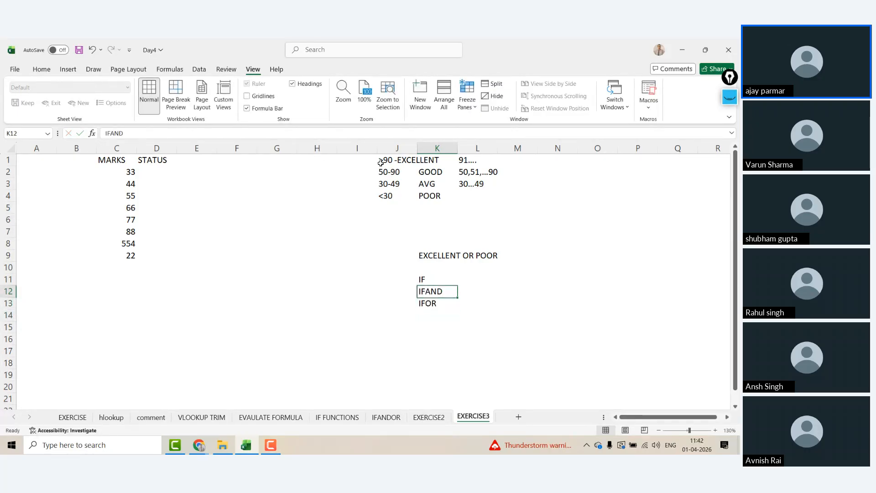
{"action": "key", "text": "Up"}
{"action": "key", "text": "Up"}
{"action": "key", "text": "Right"}
{"action": "key", "text": "Right"}
{"action": "key", "text": "Down"}
Step: Cancel the half-typed =IF(AND( formula in M11 so the cell stays empty
{"action": "type", "text": "="}
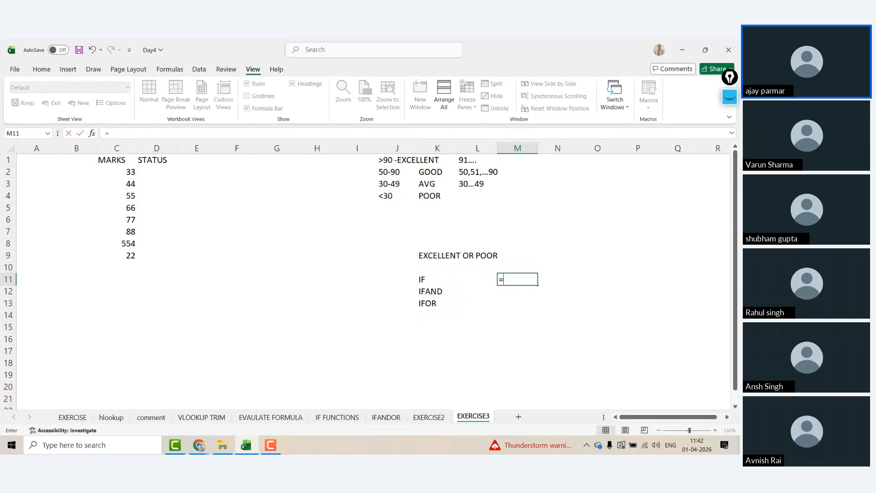
{"action": "type", "text": "IF("}
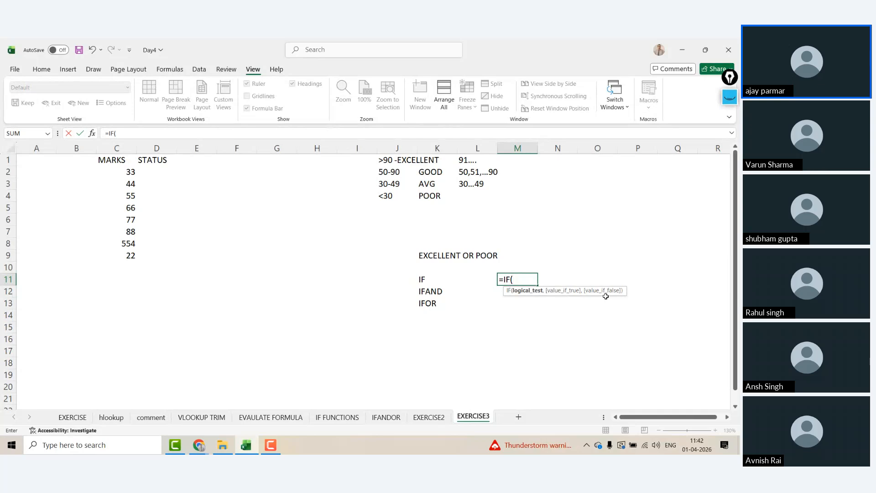
{"action": "type", "text": "AND()"}
{"action": "key", "text": "Escape"}
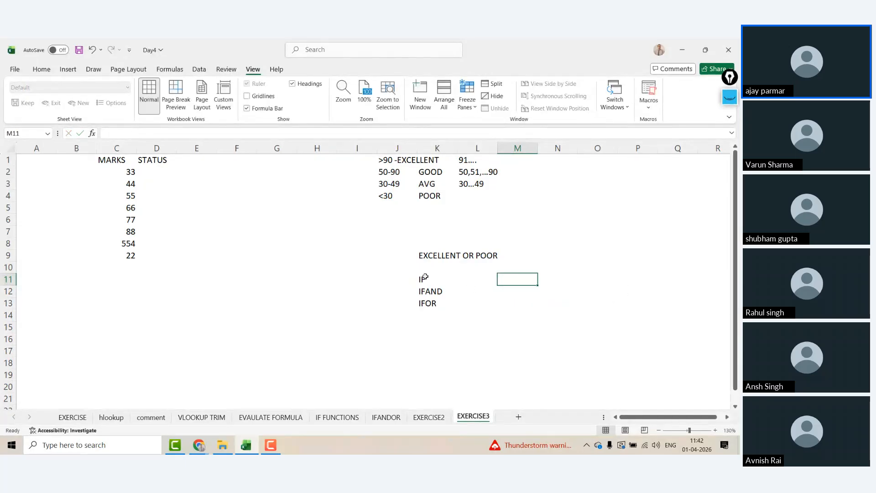
{"action": "left_click", "coordinate": [425, 279]}
{"action": "left_click", "coordinate": [437, 268]}
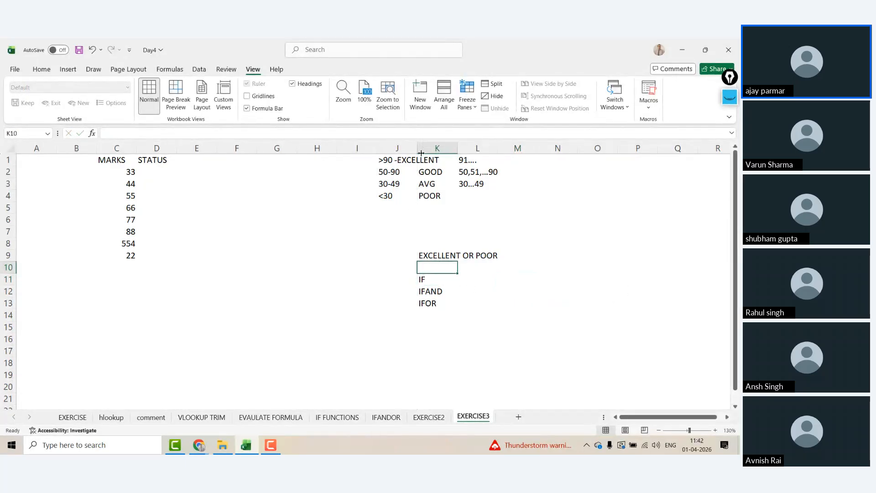
Step: Review the EXCELLENT, GOOD, AVG and POOR grade labels in K1:K4, ending on M12
{"action": "key", "text": "Down"}
{"action": "key", "text": "Up"}
{"action": "key", "text": "Up"}
{"action": "key", "text": "Up"}
{"action": "key", "text": "Up"}
{"action": "key", "text": "Up"}
{"action": "key", "text": "Up"}
{"action": "key", "text": "Up"}
{"action": "key", "text": "Up"}
{"action": "key", "text": "Up"}
{"action": "key", "text": "Up"}
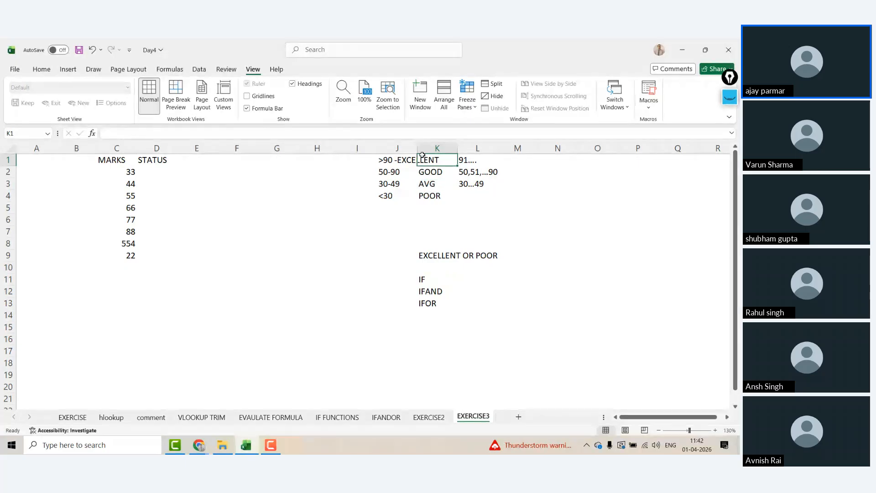
{"action": "left_click", "coordinate": [443, 168]}
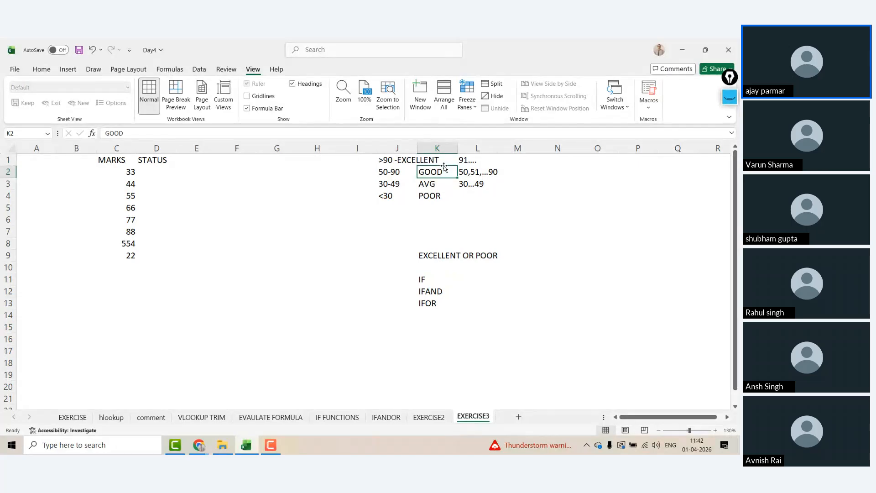
{"action": "key", "text": "Down"}
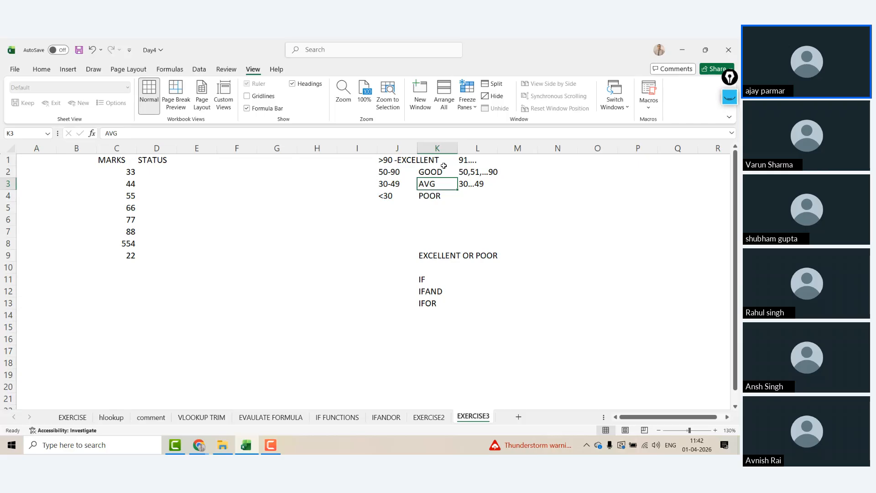
{"action": "key", "text": "Down"}
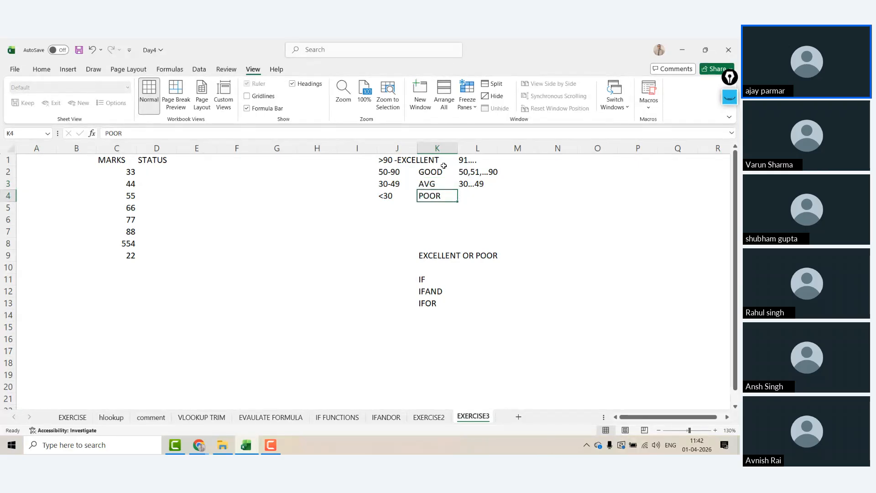
{"action": "key", "text": "Up"}
{"action": "key", "text": "Up"}
{"action": "key", "text": "Up"}
{"action": "key", "text": "shift+Down"}
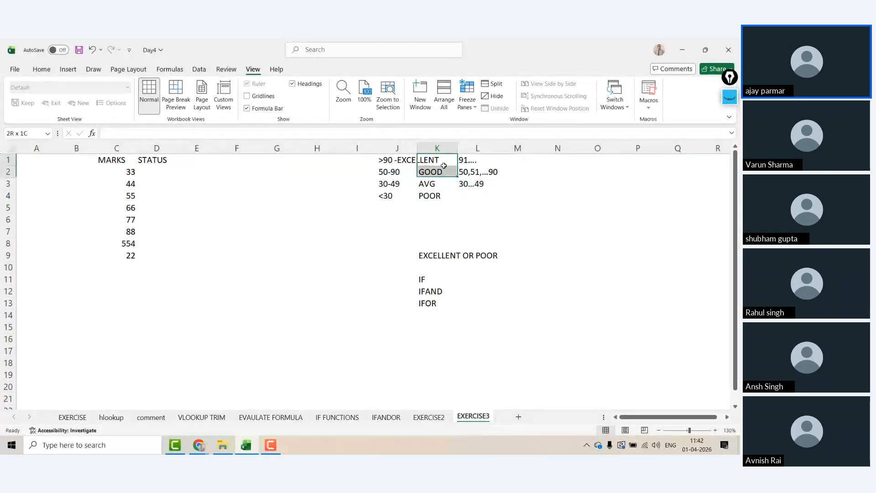
{"action": "key", "text": "shift+Down"}
{"action": "key", "text": "shift+Down"}
{"action": "key", "text": "Left"}
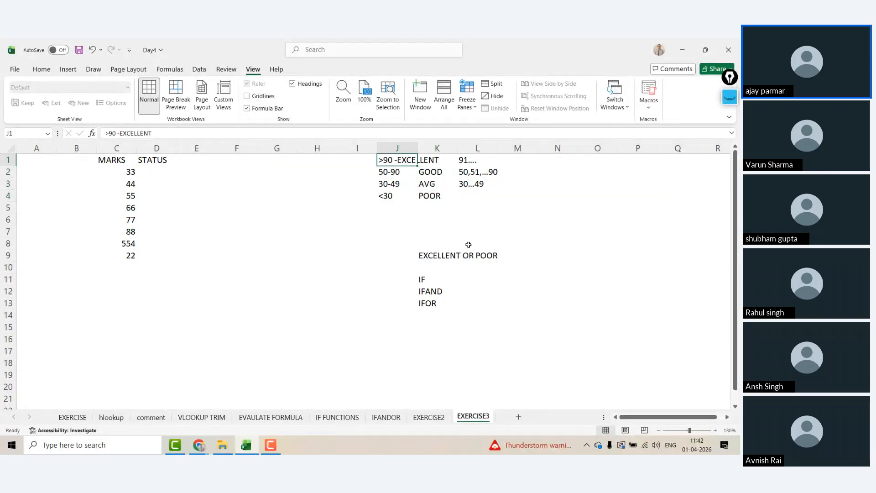
{"action": "left_click", "coordinate": [437, 291]}
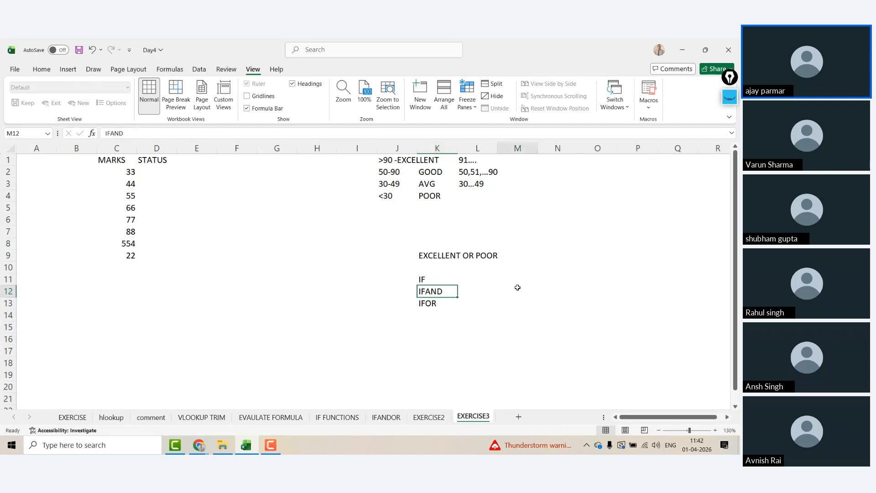
{"action": "left_click", "coordinate": [517, 287]}
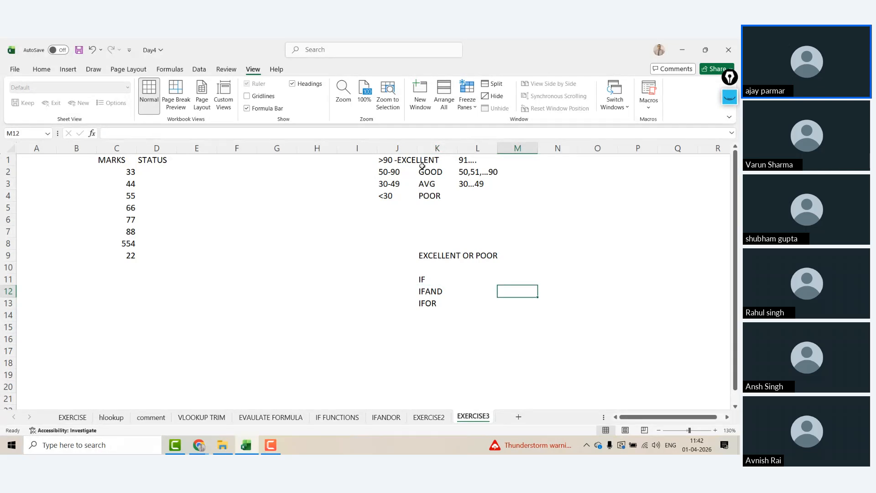
Step: Centre-align the MARKS header and all eight scores in C1:C9, then return to D2
{"action": "left_click_drag", "start_coordinate": [437, 160], "coordinate": [437, 195]}
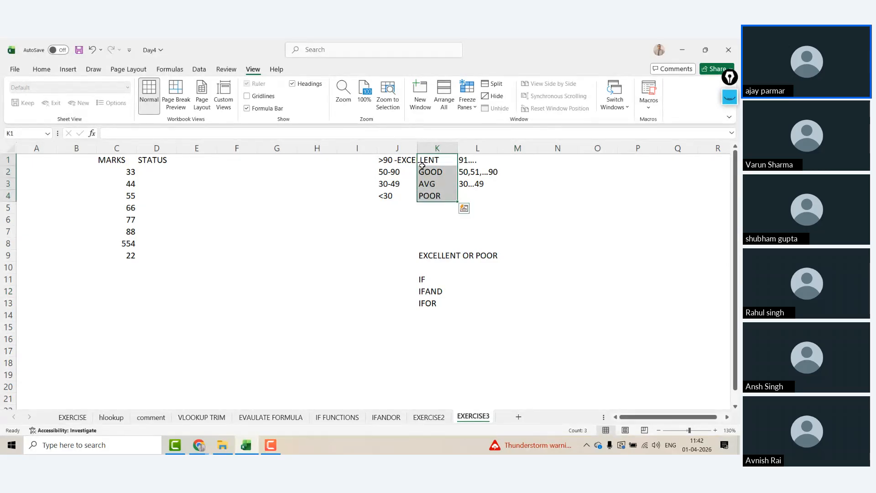
{"action": "key", "text": "Left"}
{"action": "key", "text": "Left"}
{"action": "key", "text": "Left"}
{"action": "key", "text": "Left"}
{"action": "key", "text": "Left"}
{"action": "key", "text": "Left"}
{"action": "key", "text": "Left"}
{"action": "key", "text": "Left"}
{"action": "key", "text": "ctrl+shift+Down"}
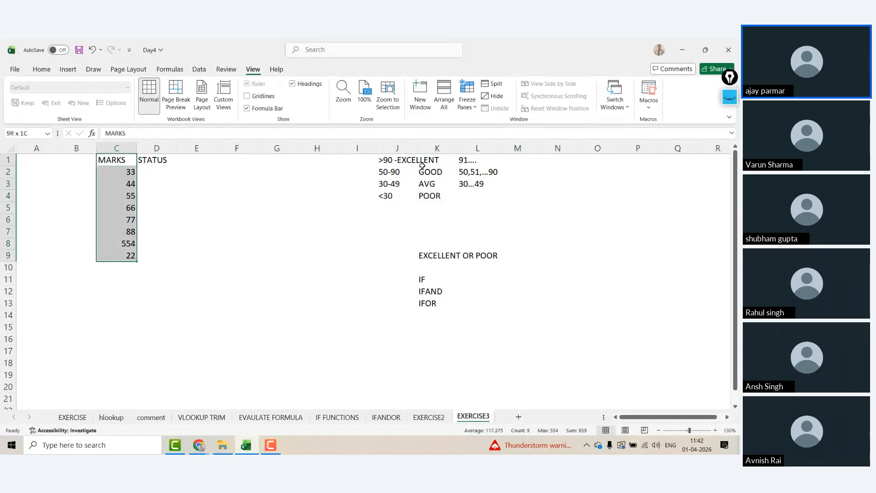
{"action": "left_click", "coordinate": [42, 69]}
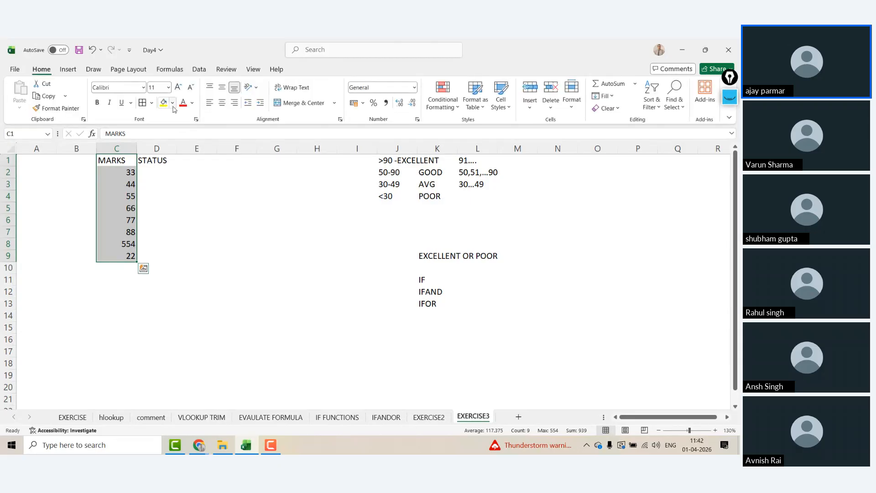
{"action": "left_click", "coordinate": [222, 103]}
{"action": "left_click", "coordinate": [153, 171]}
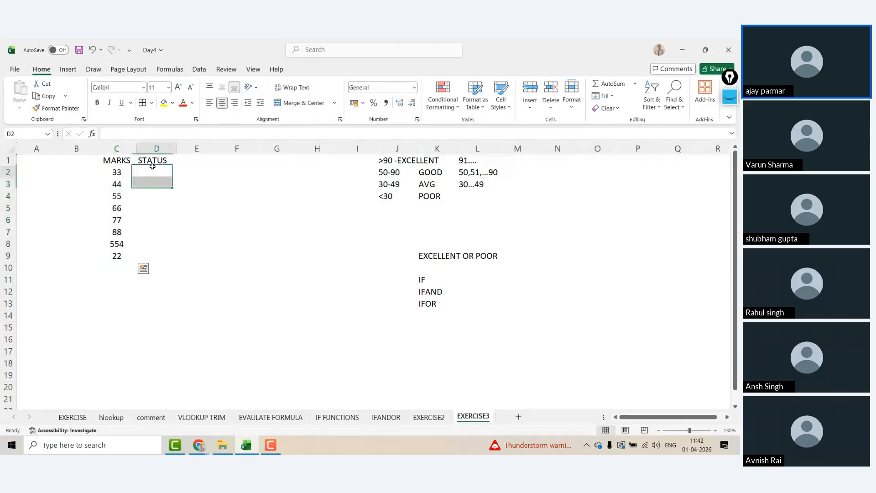
{"action": "key", "text": "Right"}
{"action": "key", "text": "Left"}
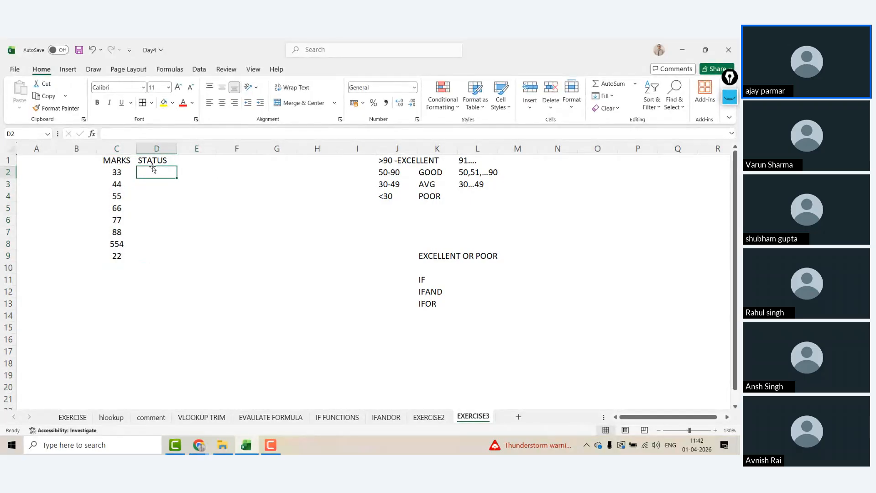
{"action": "left_click", "coordinate": [391, 161]}
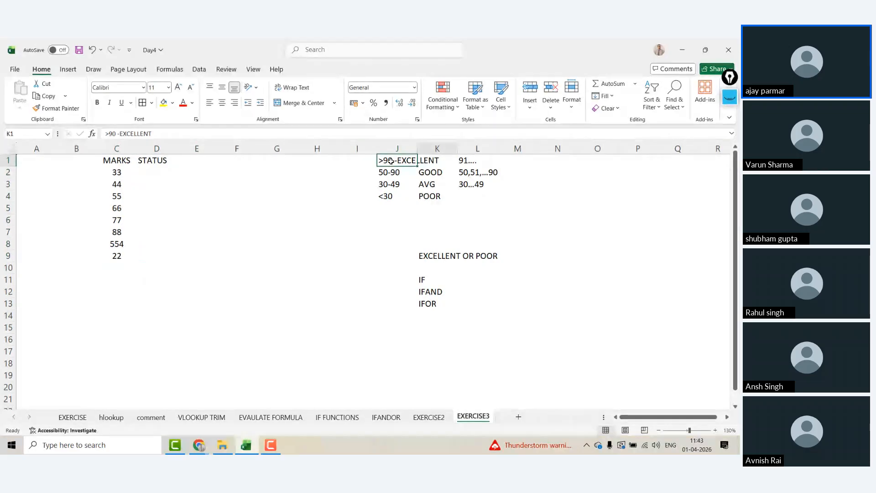
{"action": "key", "text": "Left"}
{"action": "key", "text": "Left"}
{"action": "key", "text": "Left"}
{"action": "key", "text": "Left"}
{"action": "key", "text": "Left"}
{"action": "key", "text": "Left"}
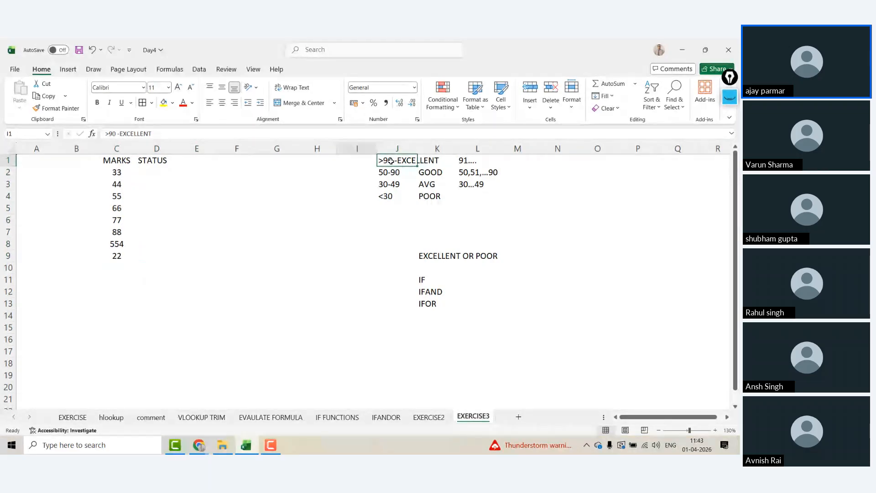
{"action": "key", "text": "Down"}
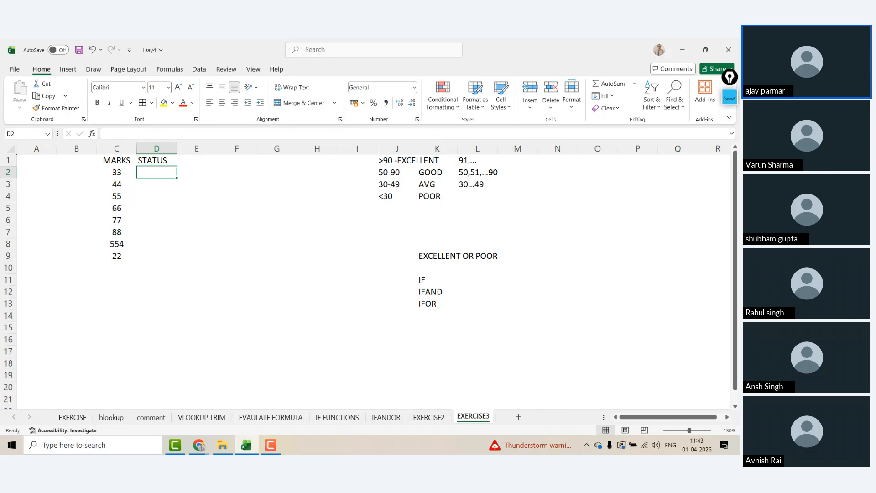
Step: In D2, enter =IF(C2>90,"E", and begin a nested IF for the lower grades
{"action": "type", "text": "=IF("}
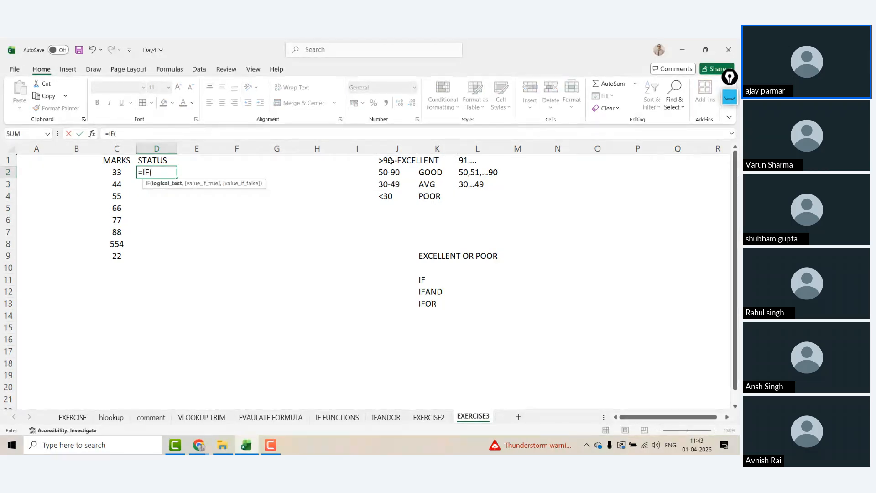
{"action": "key", "text": "Left"}
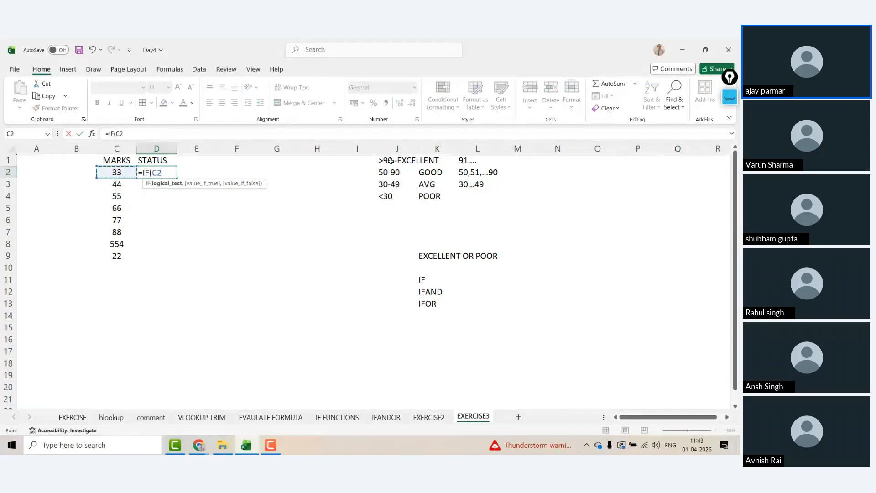
{"action": "type", "text": ">90,\"E"}
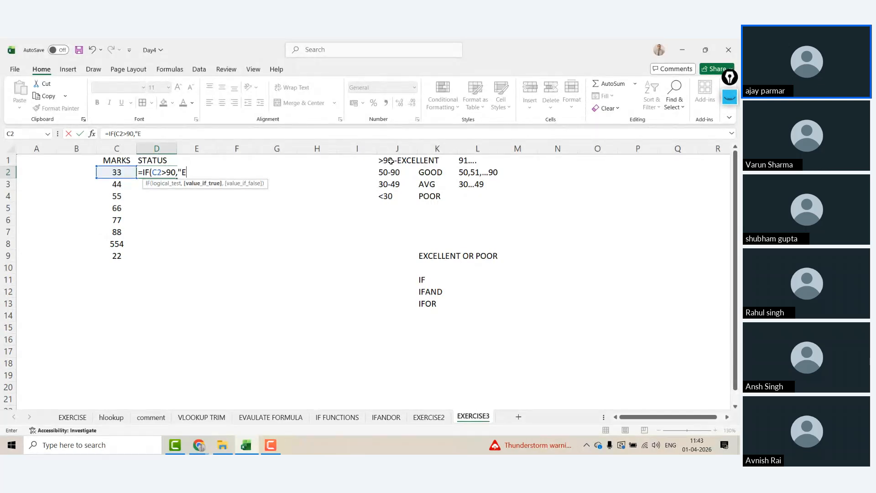
{"action": "type", "text": "\","}
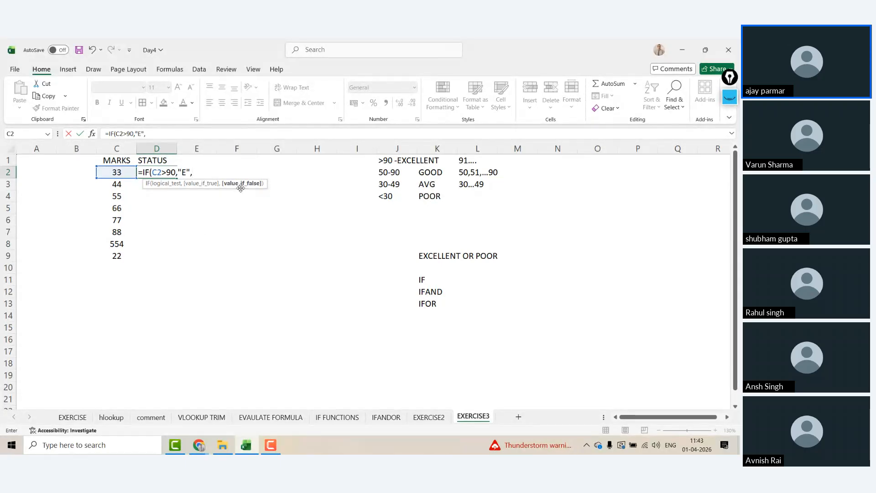
{"action": "left_click", "coordinate": [183, 172]}
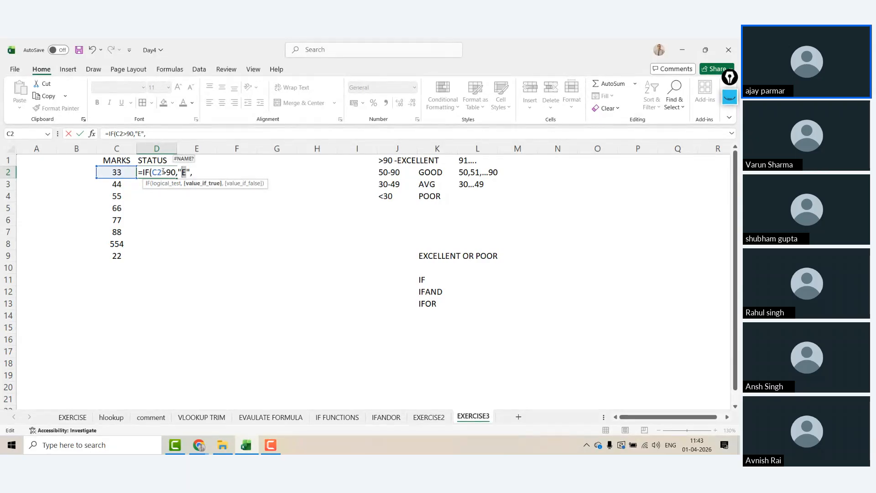
{"action": "left_click", "coordinate": [199, 173]}
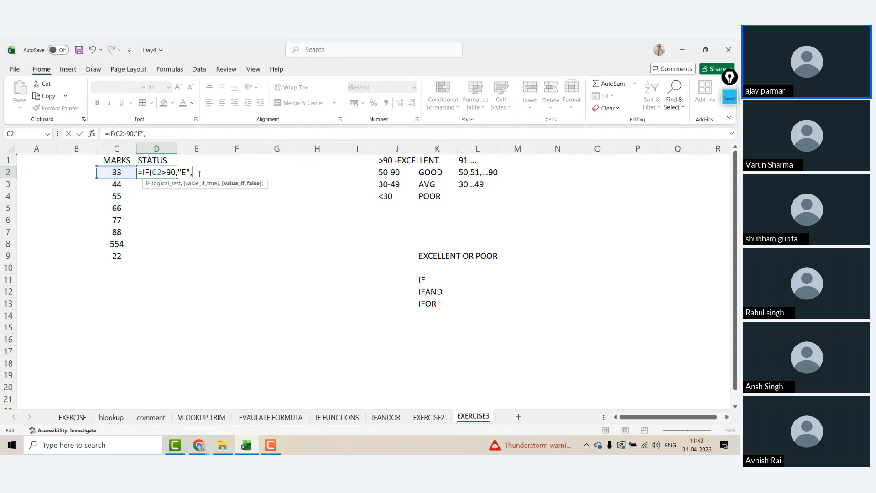
{"action": "type", "text": "IF"}
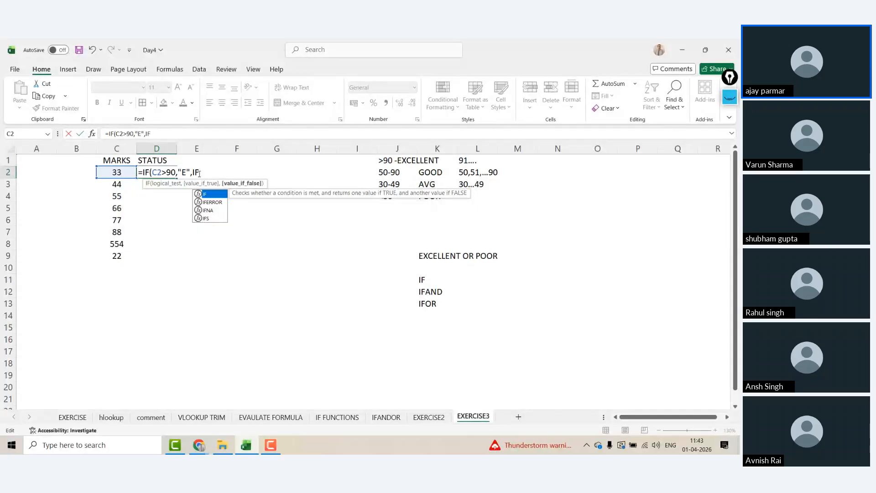
Step: Give the nested IF the test AND(C2>=50,C2<=90) in the D2 formula
{"action": "type", "text": "(AND"}
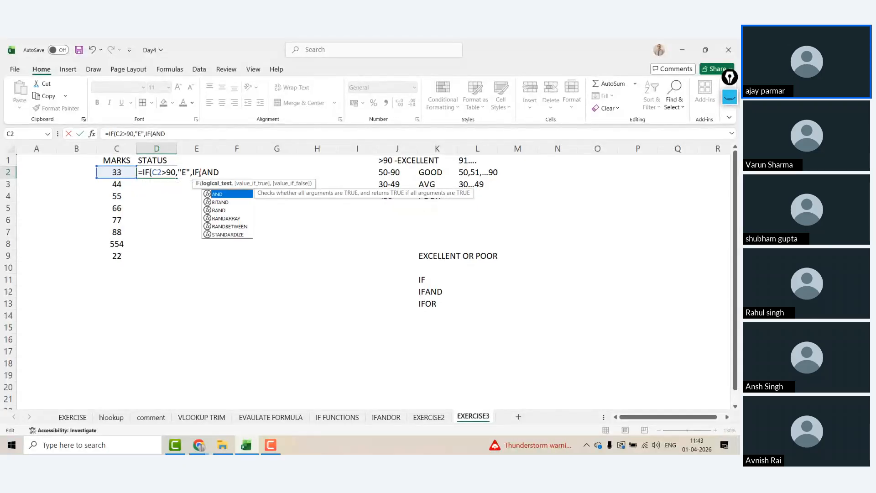
{"action": "type", "text": "("}
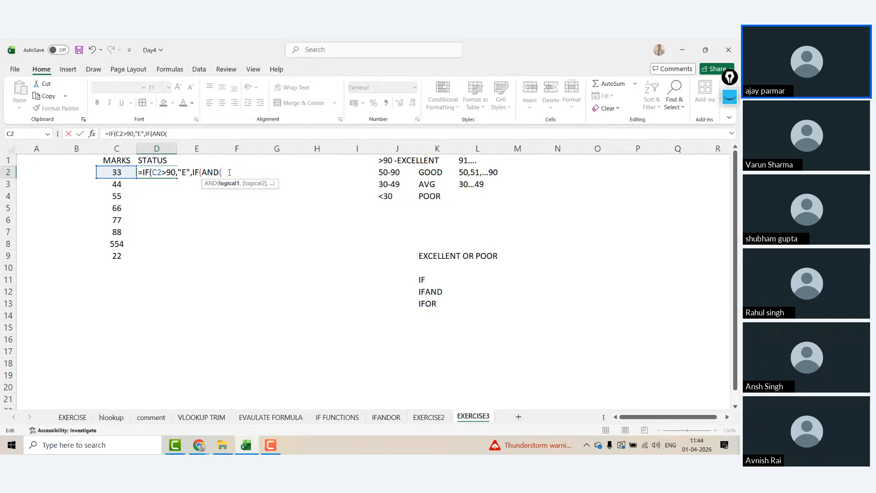
{"action": "left_click", "coordinate": [110, 172]}
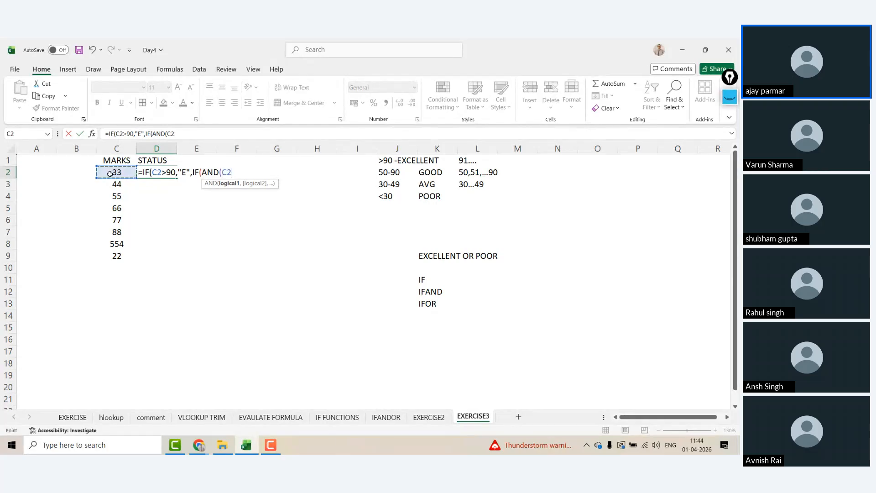
{"action": "type", "text": ">=50,"}
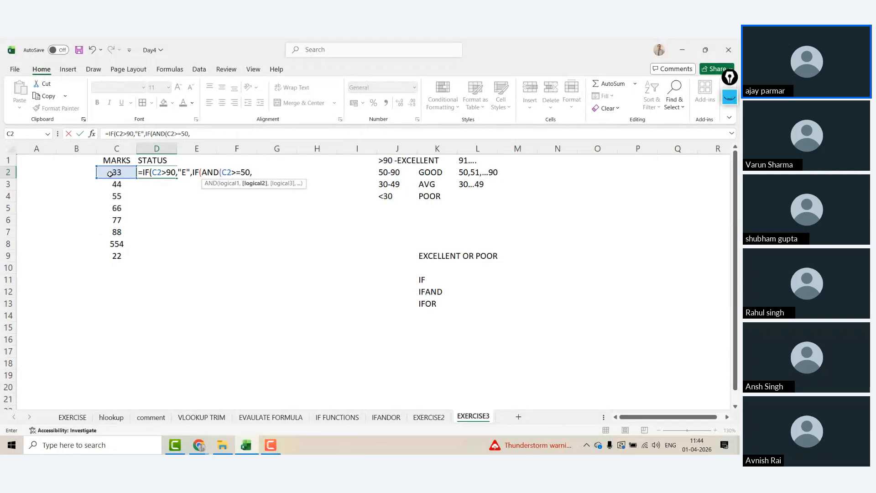
{"action": "left_click", "coordinate": [121, 172]}
{"action": "type", "text": "<"}
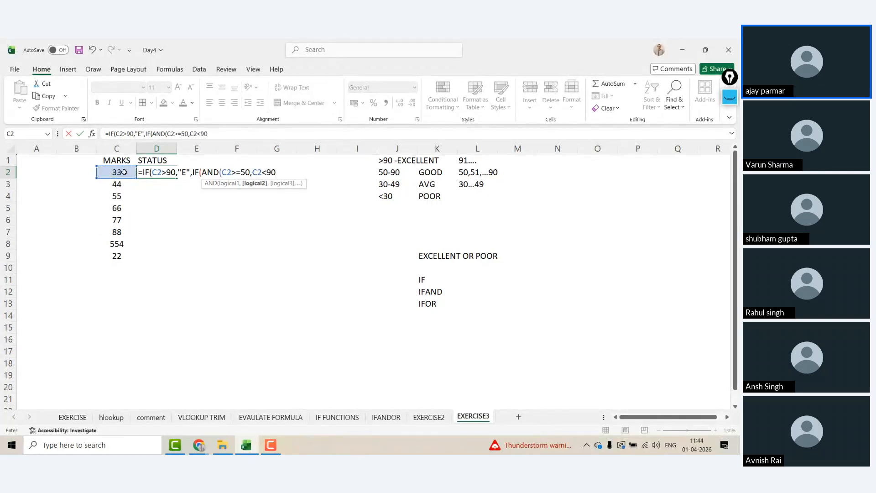
{"action": "type", "text": "=90"}
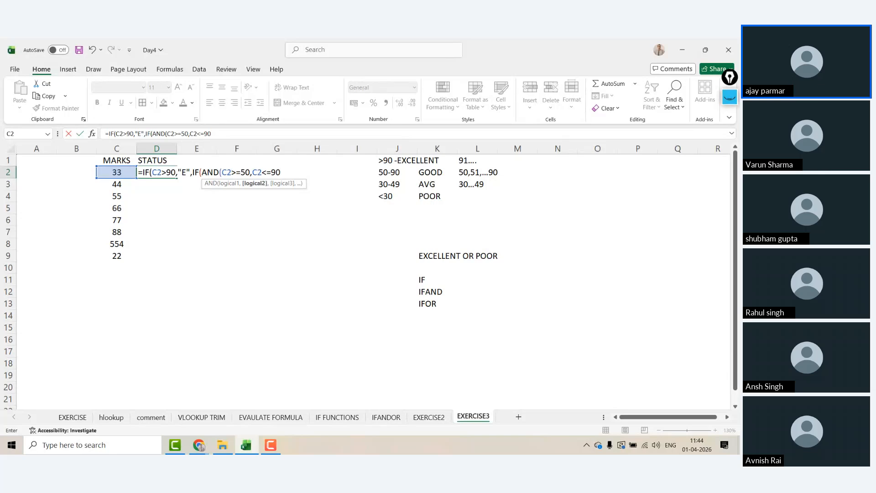
{"action": "left_click", "coordinate": [222, 171]}
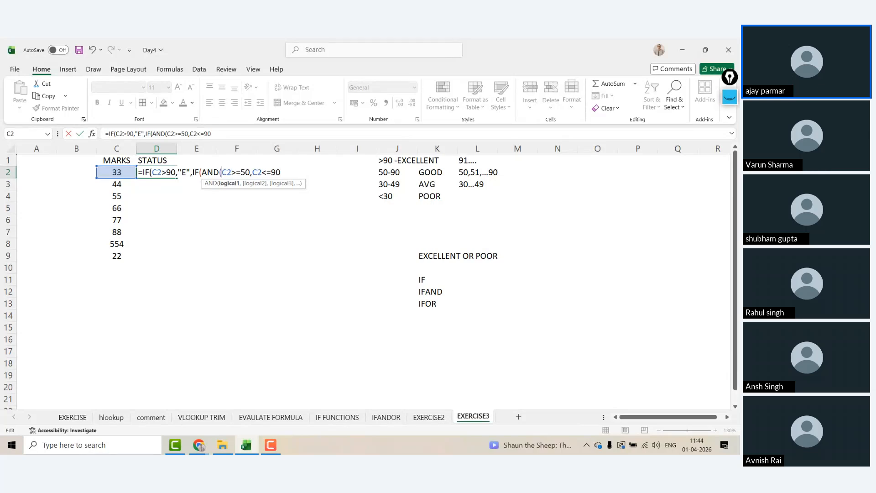
{"action": "left_click", "coordinate": [255, 172]}
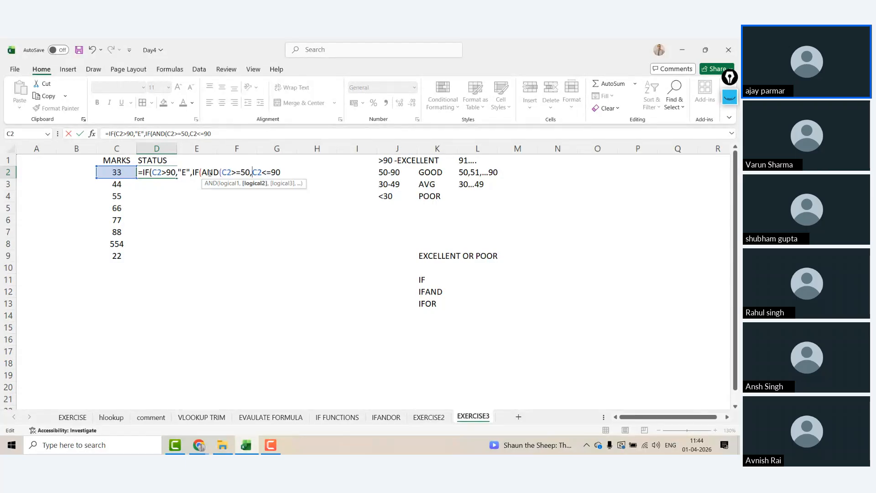
{"action": "left_click", "coordinate": [229, 172]}
{"action": "left_click_drag", "start_coordinate": [250, 173], "coordinate": [222, 173]}
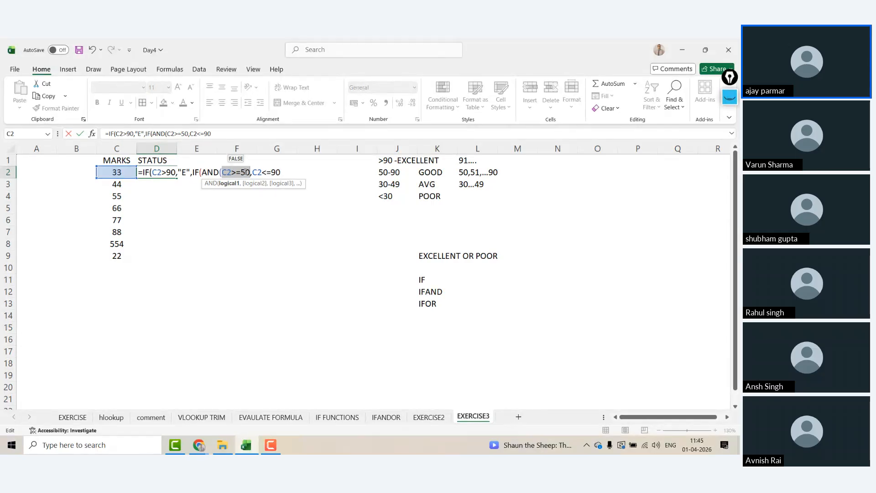
{"action": "left_click", "coordinate": [277, 172]}
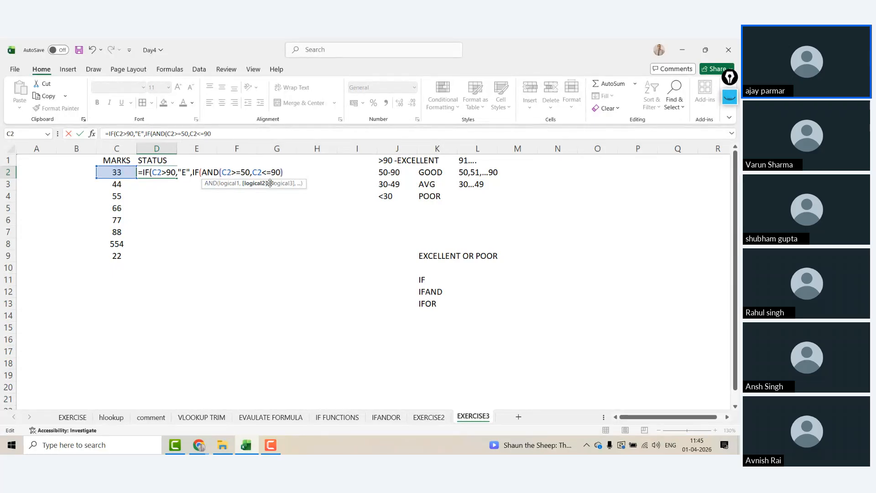
{"action": "type", "text": ")"}
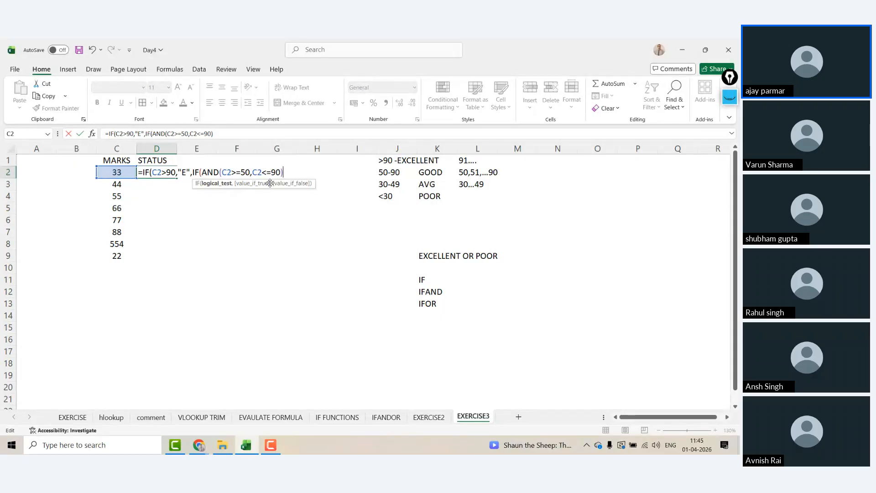
Step: Return "G" for the 50–90 band and start a third test IF(AND(C2>=30,C2<=49)
{"action": "type", "text": ",\"G\""}
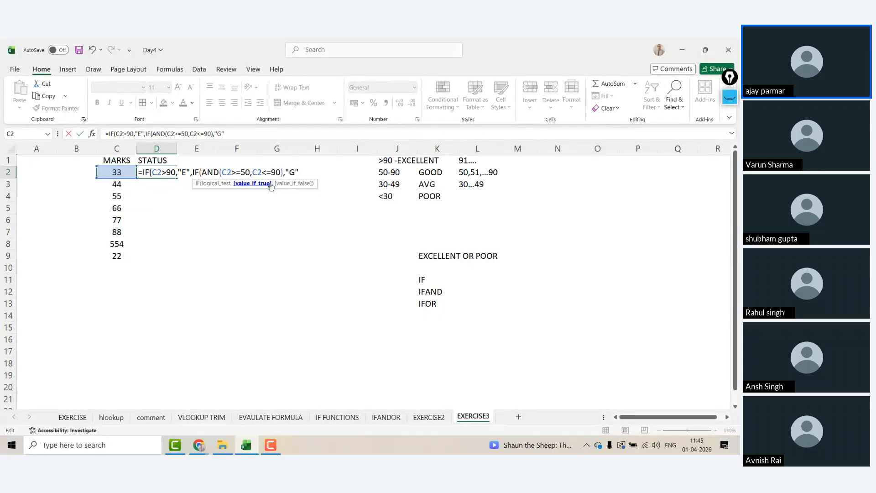
{"action": "type", "text": ","}
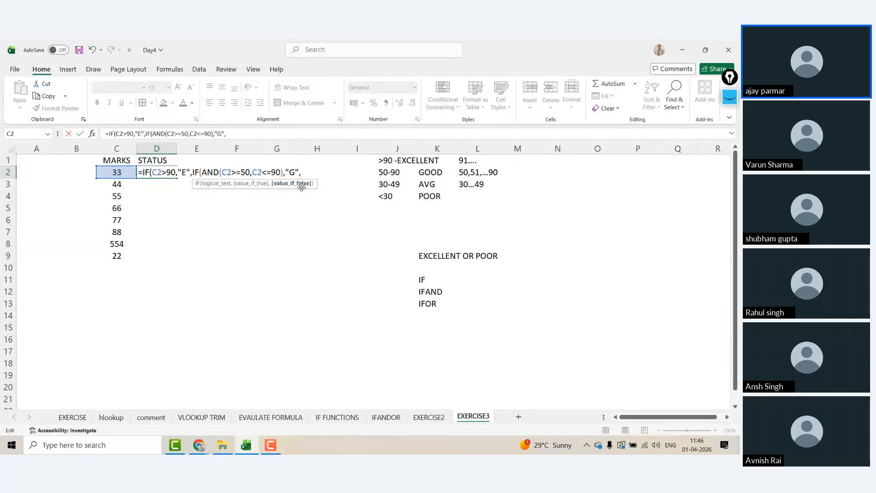
{"action": "type", "text": "IF(AND"}
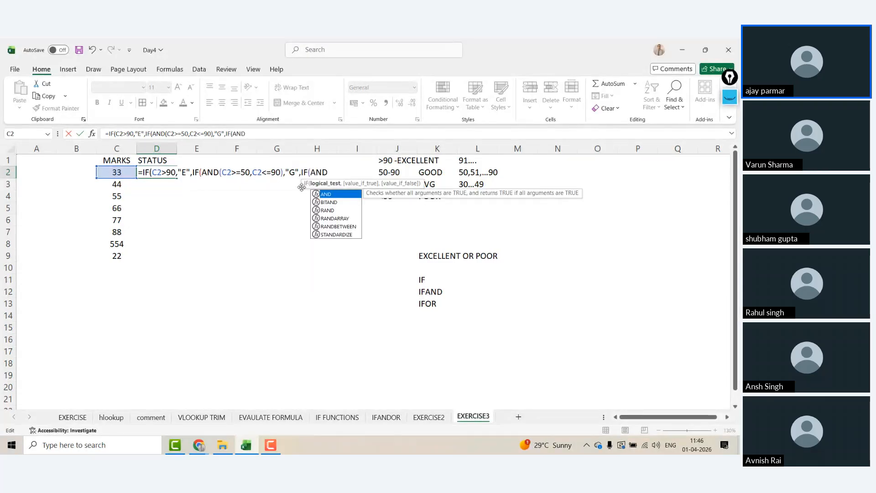
{"action": "type", "text": "("}
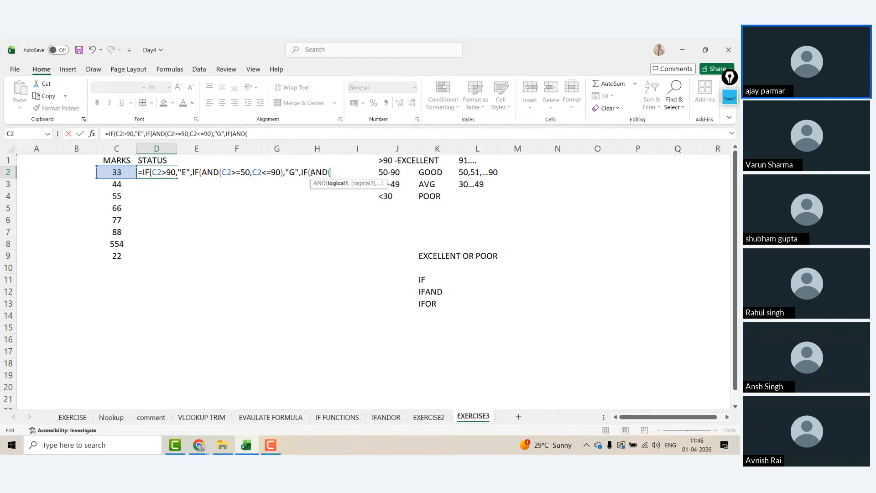
{"action": "left_click", "coordinate": [117, 172]}
{"action": "type", "text": ">="}
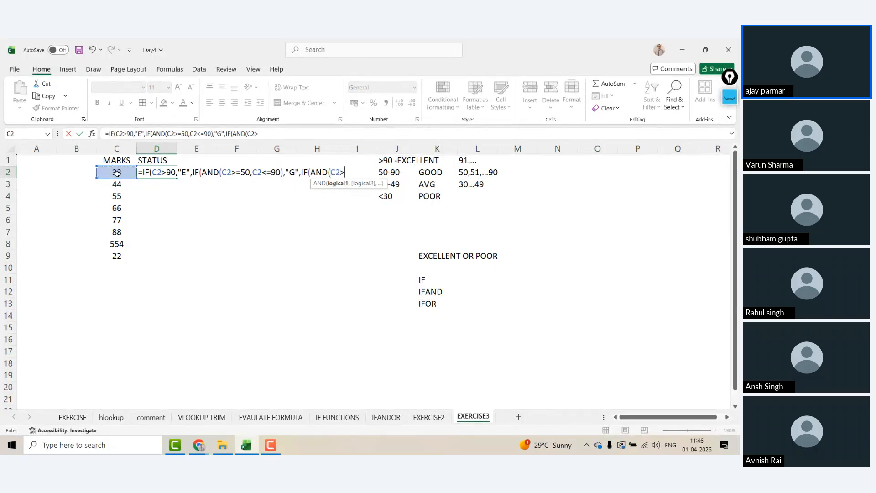
{"action": "type", "text": "30,"}
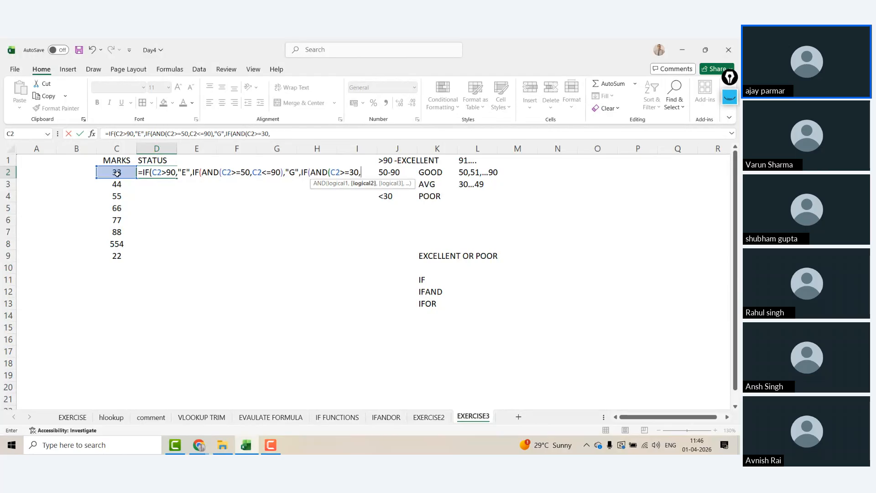
{"action": "left_click", "coordinate": [117, 173]}
{"action": "type", "text": "<="}
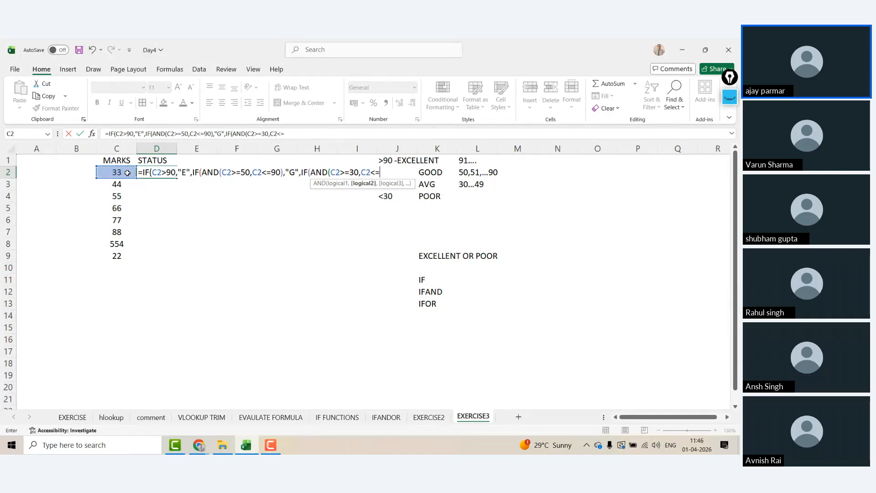
{"action": "type", "text": "49"}
{"action": "left_click", "coordinate": [308, 133]}
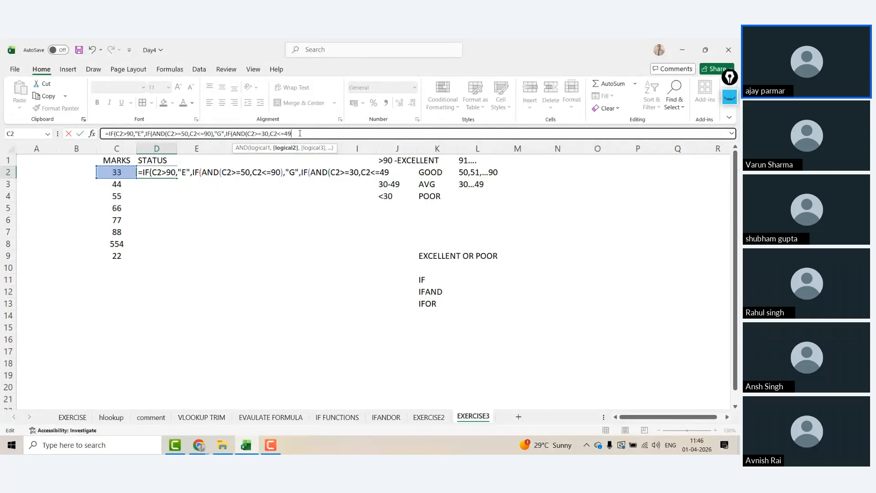
Step: Close the 30–49 test with result "A", then check each argument of the nested formula
{"action": "type", "text": ")"}
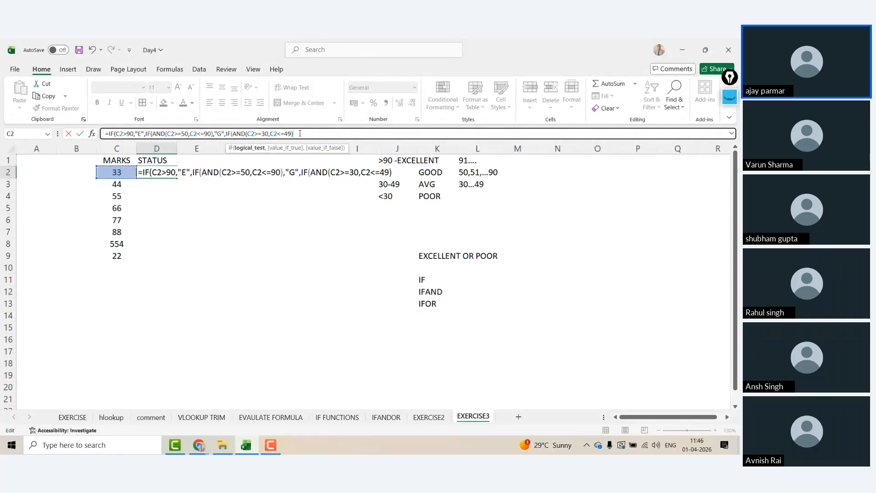
{"action": "type", "text": ","}
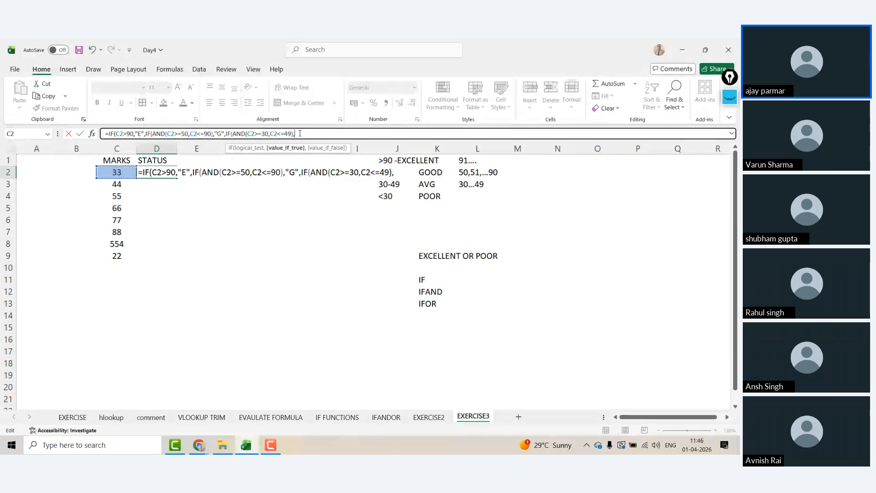
{"action": "type", "text": "\"A\","}
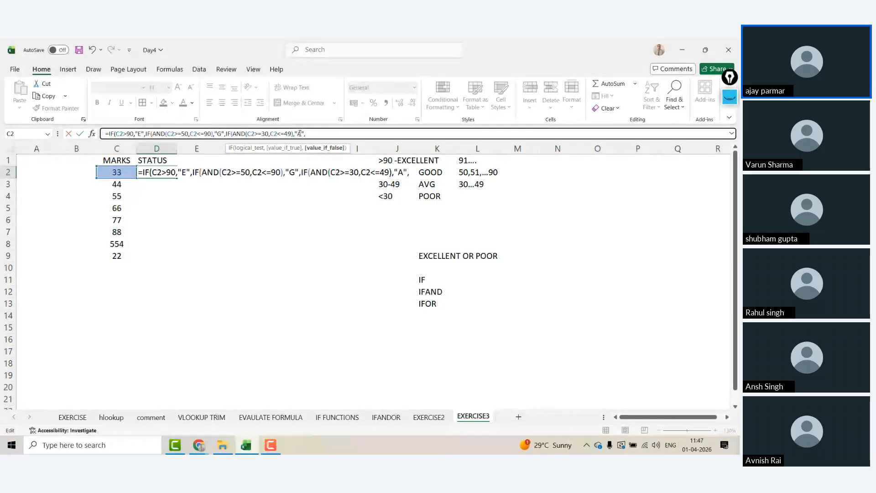
{"action": "left_click", "coordinate": [128, 134]}
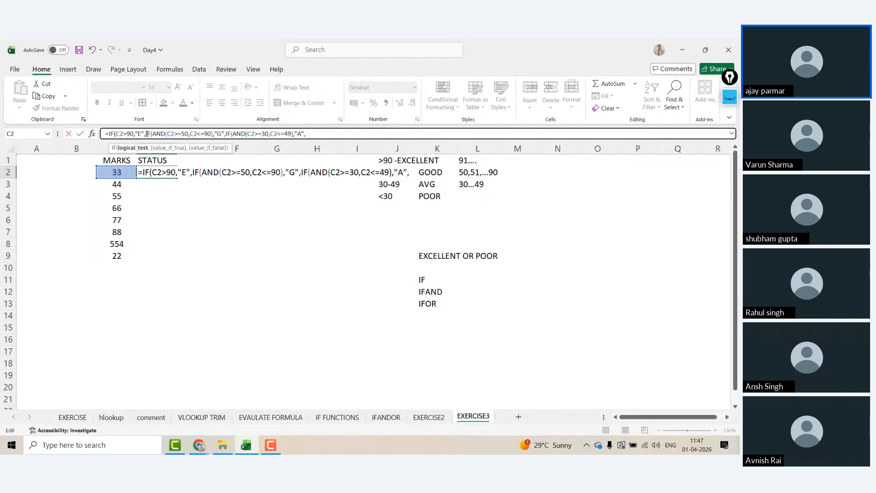
{"action": "left_click", "coordinate": [147, 133]}
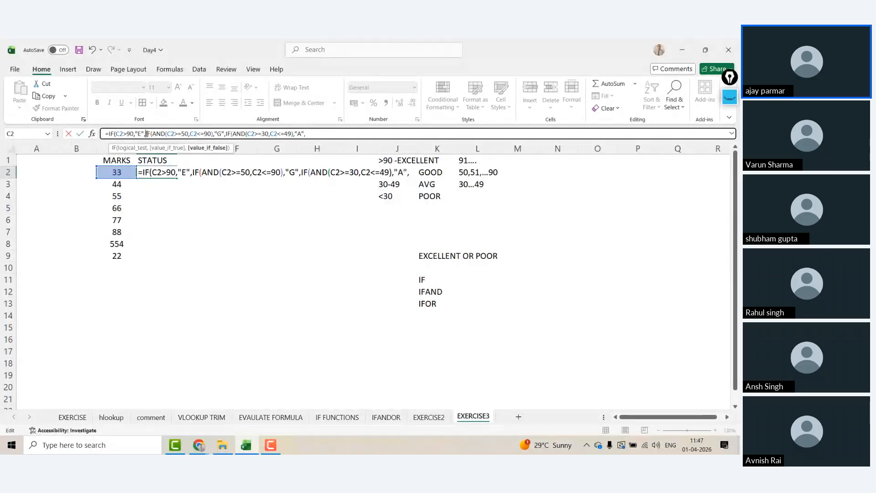
{"action": "left_click", "coordinate": [182, 133]}
{"action": "left_click", "coordinate": [206, 134]}
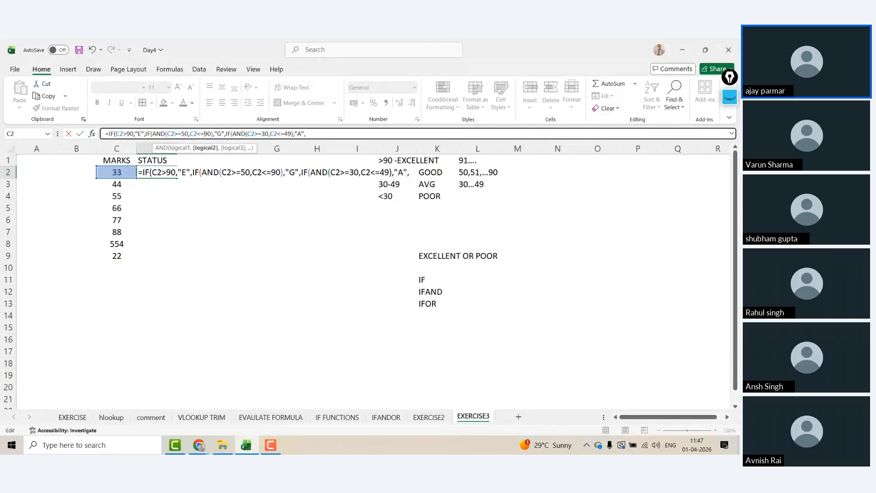
{"action": "left_click", "coordinate": [226, 134]}
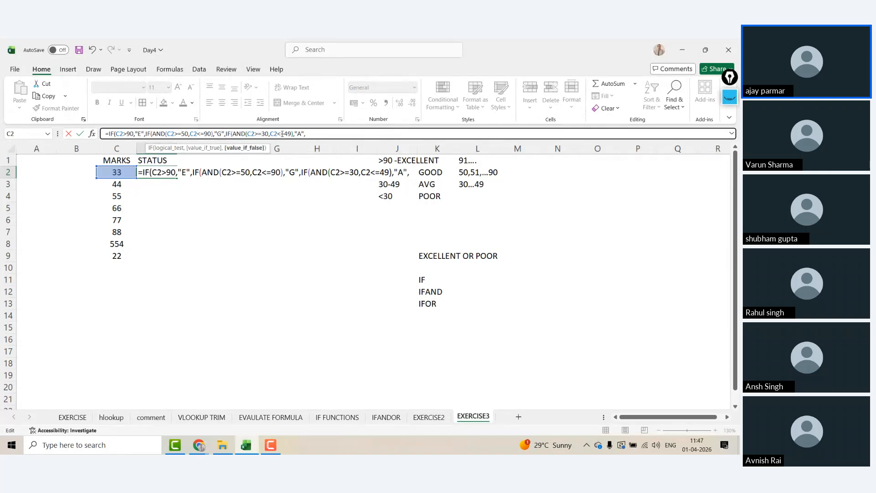
{"action": "left_click", "coordinate": [282, 133]}
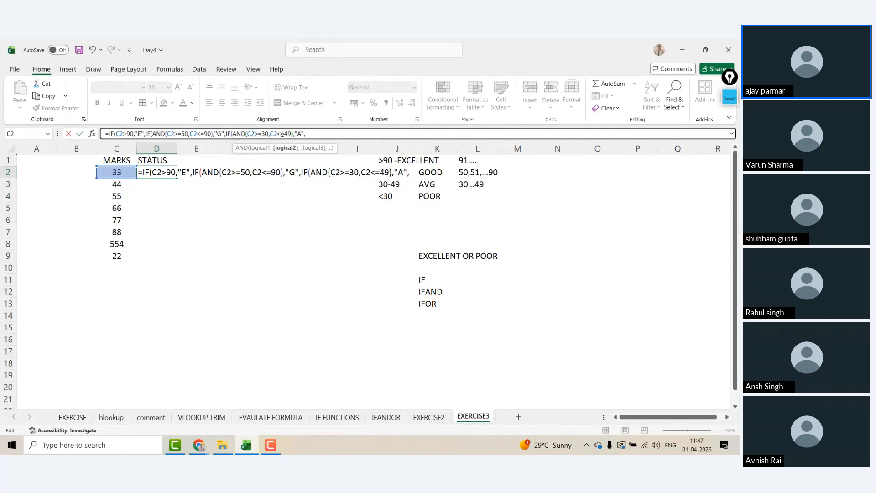
Step: Finish the D2 formula with "POOR" as the final fallback and commit it
{"action": "left_click", "coordinate": [310, 134]}
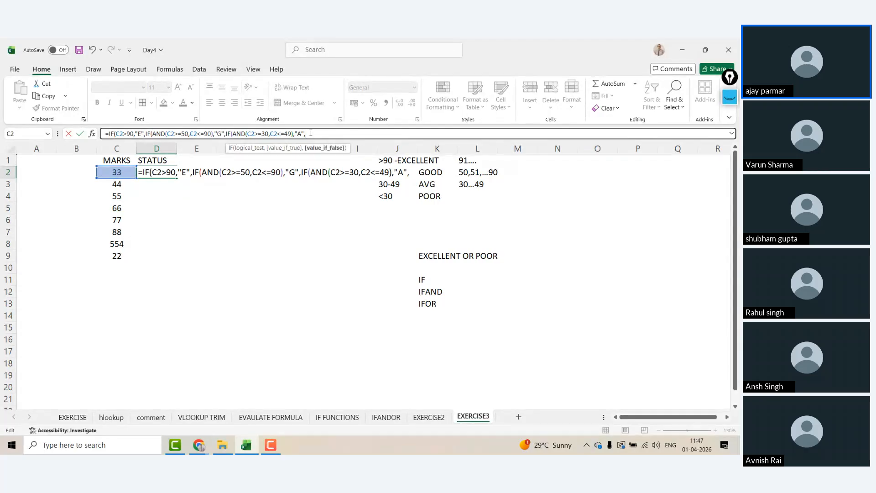
{"action": "type", "text": "IF"}
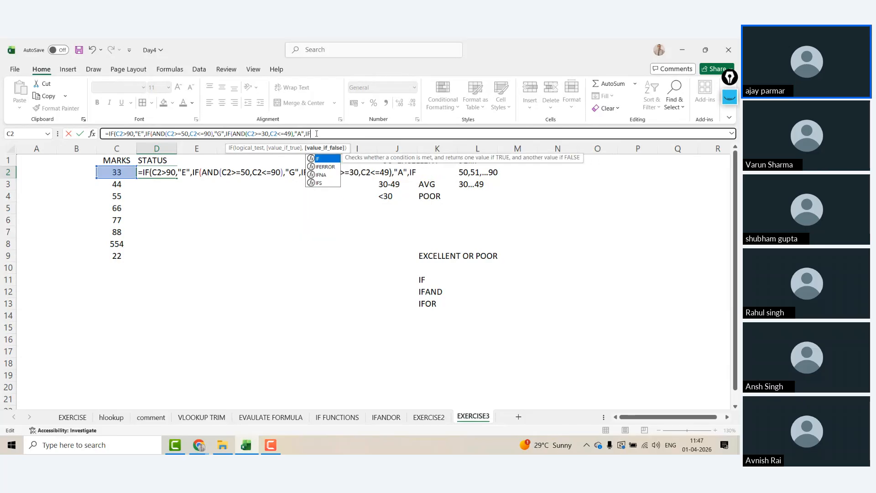
{"action": "type", "text": "("}
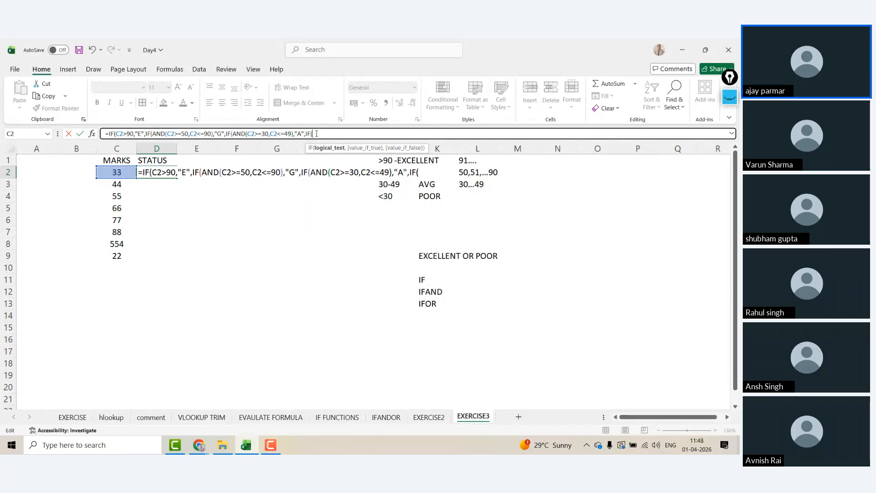
{"action": "key", "text": "BackSpace"}
{"action": "key", "text": "BackSpace"}
{"action": "key", "text": "BackSpace"}
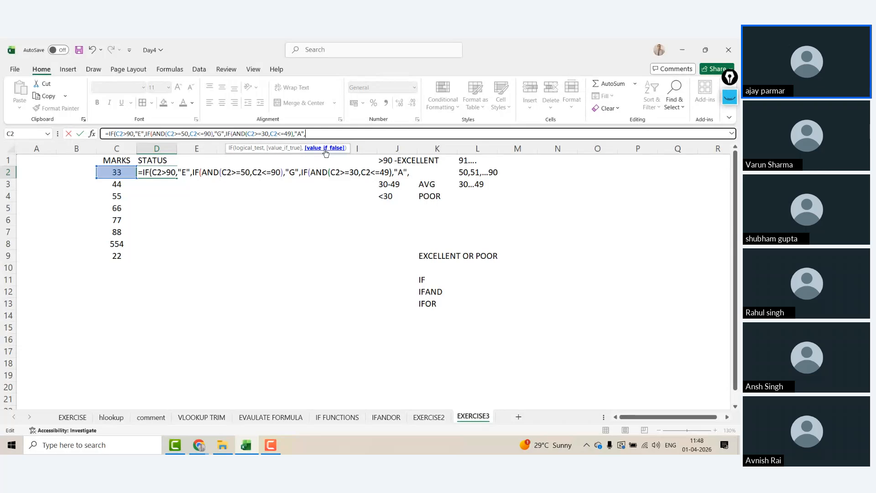
{"action": "type", "text": "\"POOR\")"}
{"action": "key", "text": "Return"}
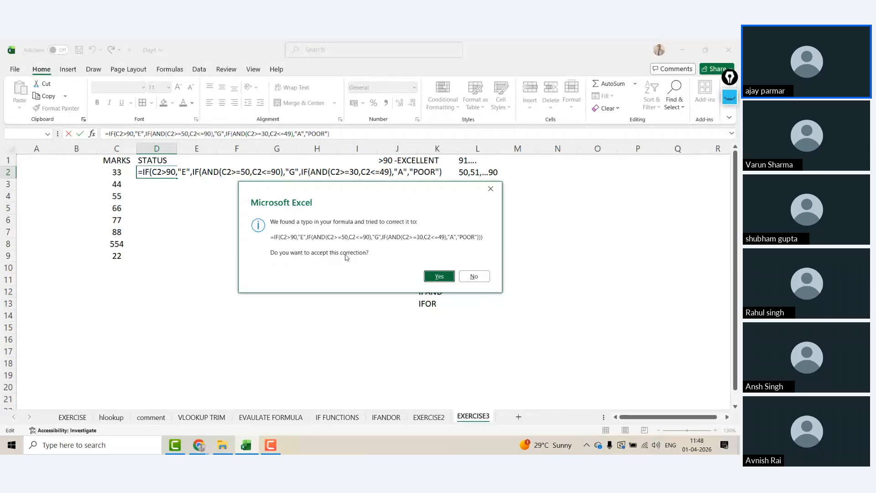
Step: Accept the parenthesis correction, copy the grade formula down to D9, and centre the grades
{"action": "left_click", "coordinate": [437, 276]}
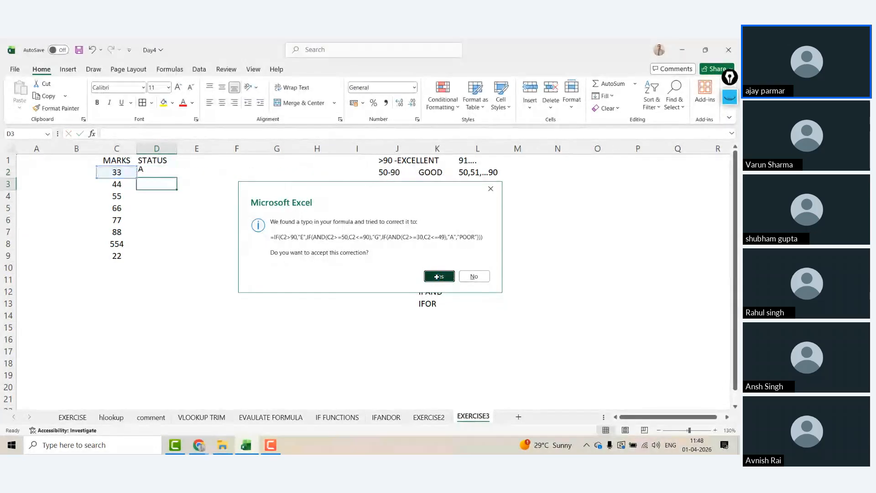
{"action": "left_click", "coordinate": [149, 169]}
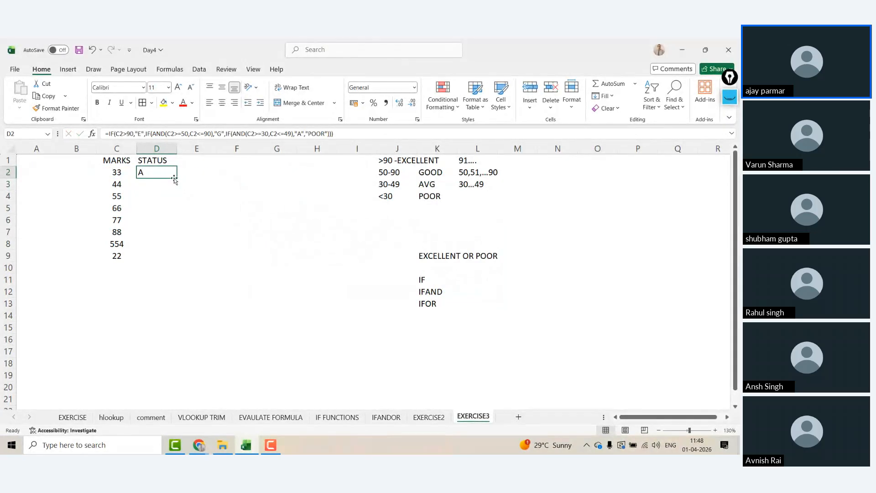
{"action": "left_click_drag", "start_coordinate": [175, 179], "coordinate": [170, 258]}
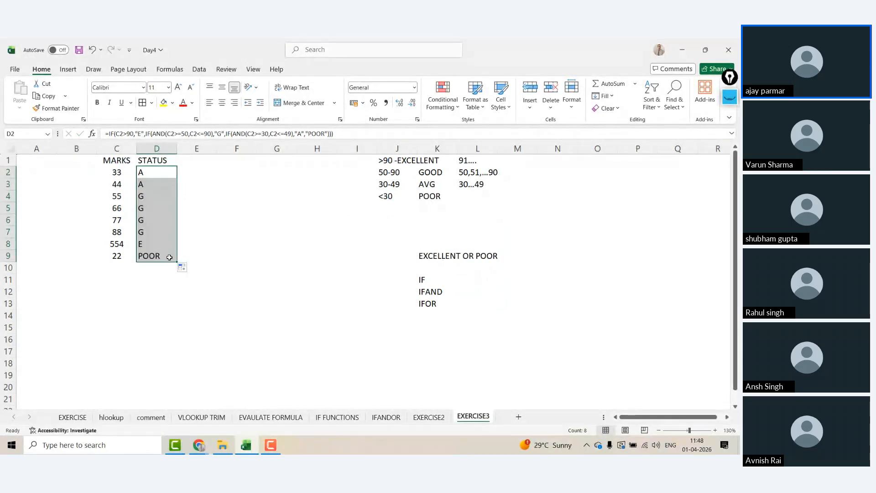
{"action": "left_click", "coordinate": [222, 103]}
Step: Verify the D2 grade formula, then switch to the EXERCISE2 sheet
{"action": "left_click", "coordinate": [229, 162]}
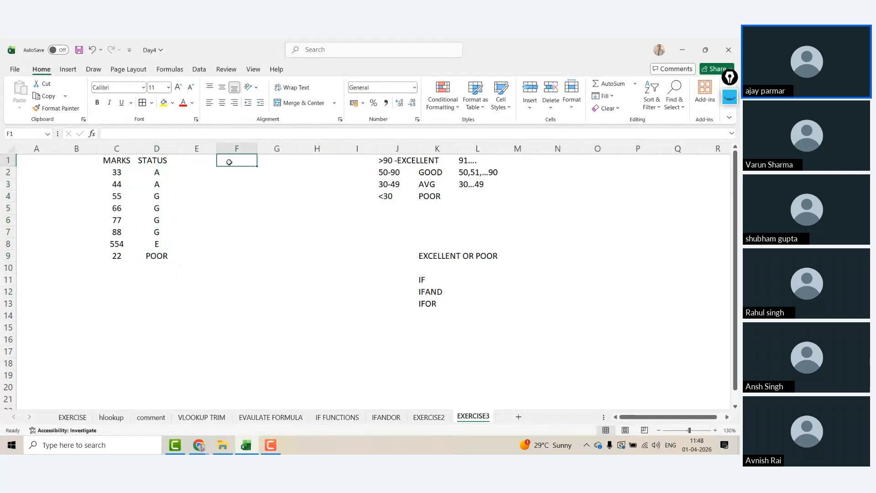
{"action": "left_click", "coordinate": [146, 158]}
{"action": "left_click", "coordinate": [160, 173]}
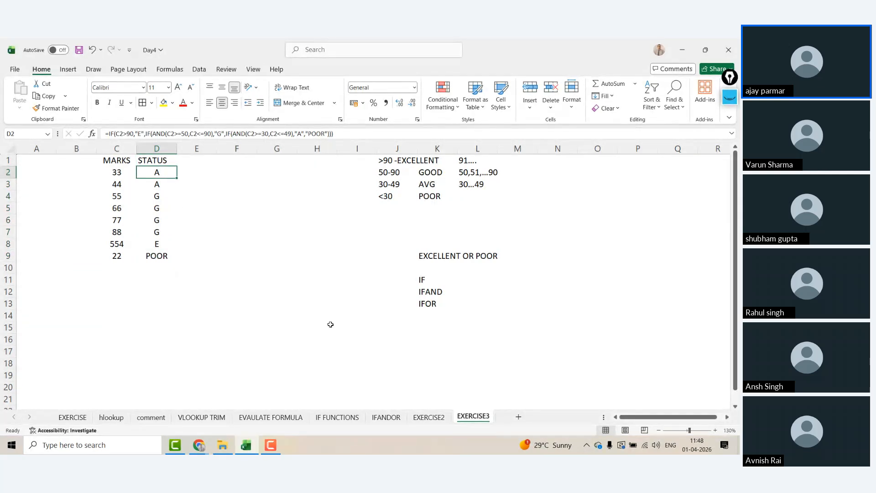
{"action": "left_click", "coordinate": [427, 417]}
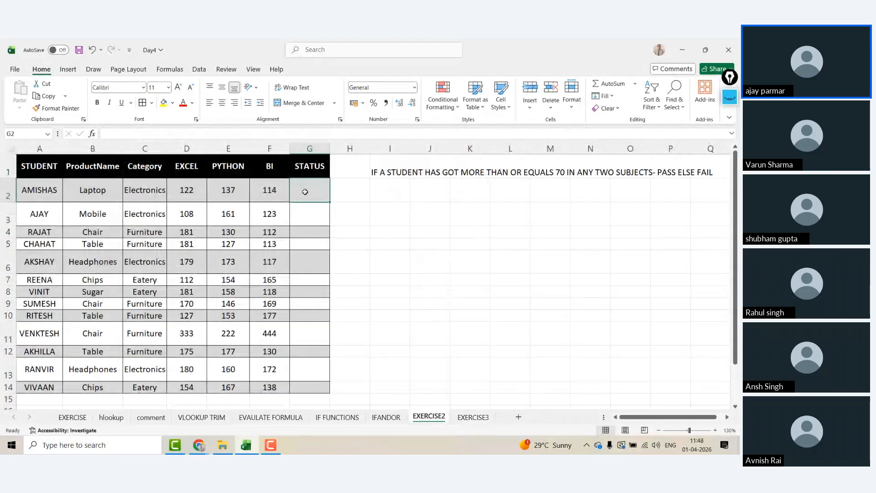
Step: Start an =IF formula in STATUS cell G2, then cancel it so G2 stays empty
{"action": "left_click", "coordinate": [376, 171]}
{"action": "left_click", "coordinate": [321, 187]}
{"action": "left_click_drag", "start_coordinate": [9, 176], "coordinate": [8, 169]}
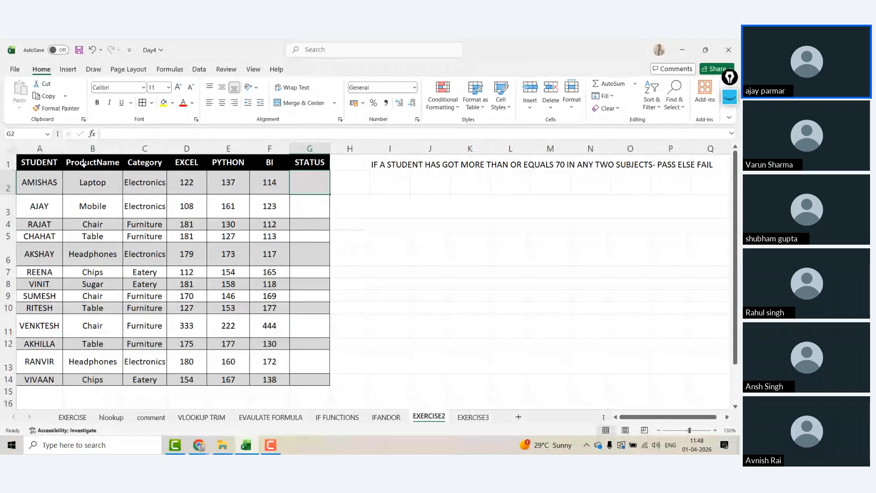
{"action": "type", "text": "=IF"}
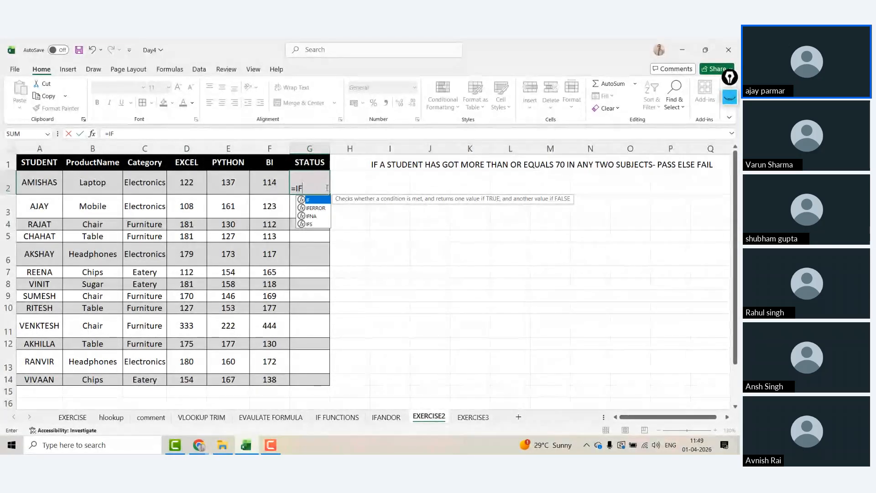
{"action": "key", "text": "Escape"}
{"action": "key", "text": "Escape"}
{"action": "left_click", "coordinate": [461, 255]}
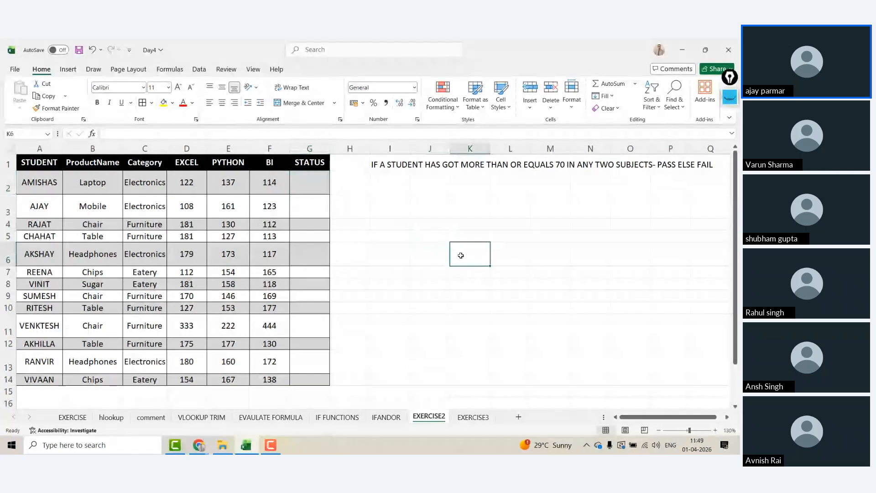
Step: Bring up the View tab settings and select cells around the score table, ending at L6
{"action": "left_click", "coordinate": [477, 181]}
{"action": "left_click", "coordinate": [494, 237]}
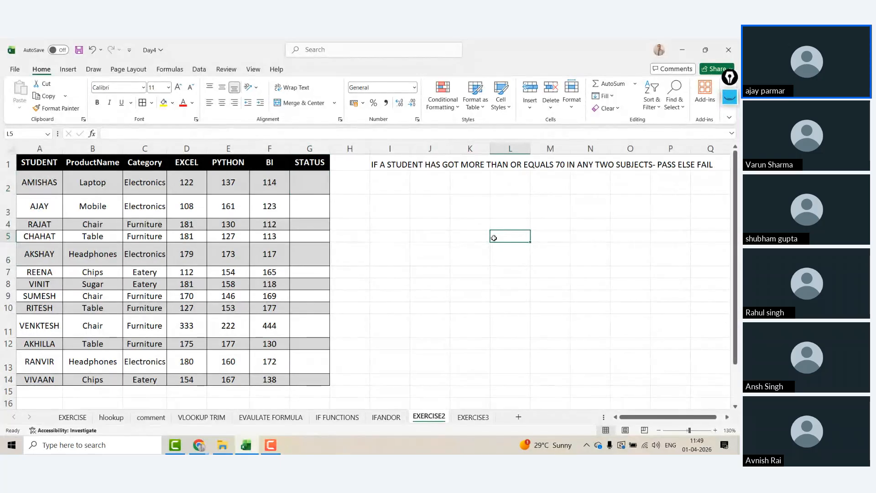
{"action": "left_click", "coordinate": [395, 212]}
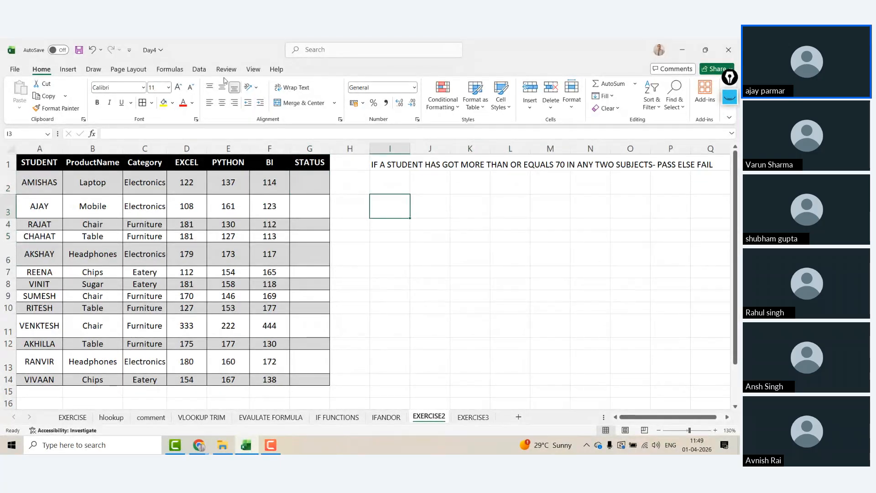
{"action": "left_click", "coordinate": [253, 69]}
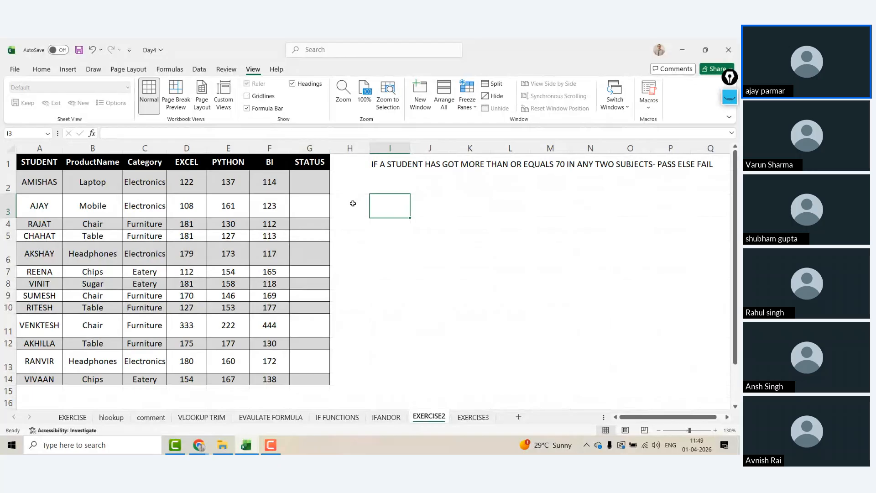
{"action": "left_click", "coordinate": [105, 175]}
{"action": "left_click", "coordinate": [218, 183]}
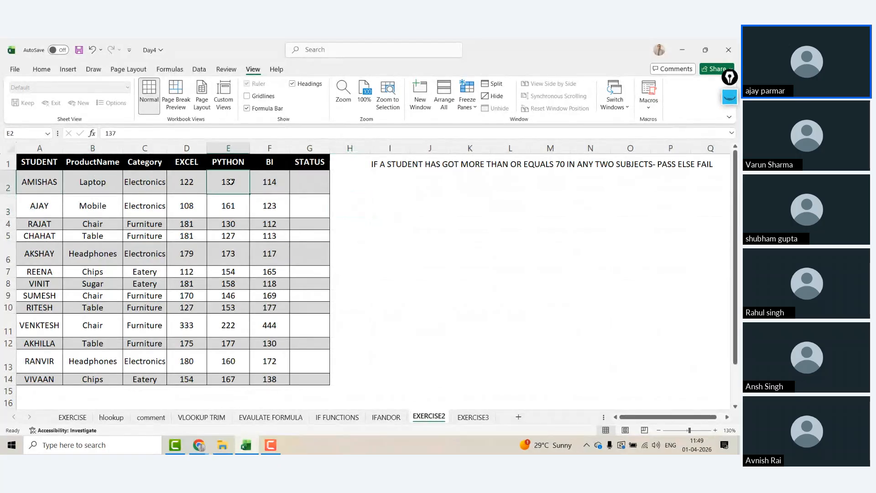
{"action": "left_click", "coordinate": [204, 183]}
{"action": "left_click", "coordinate": [518, 249]}
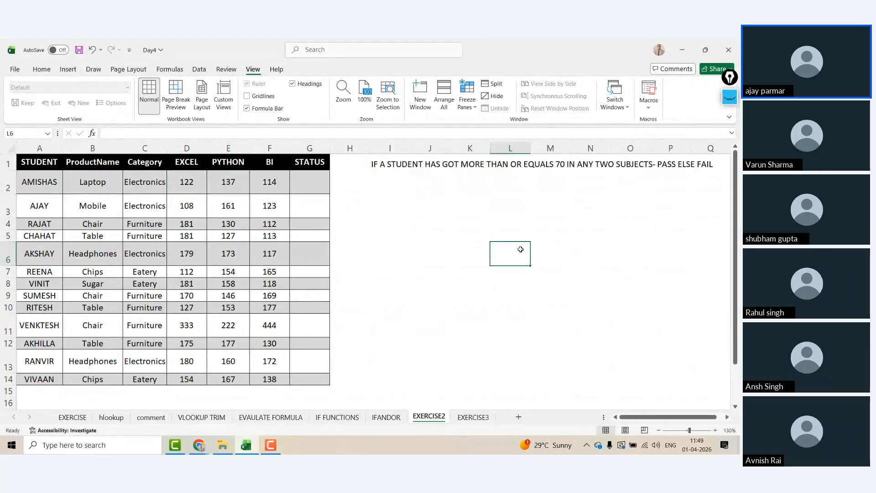
Step: List the subject pairs EXCEL PYTHON, PYTHON BI and EXCEL BI in L5:L7
{"action": "left_click", "coordinate": [500, 234]}
{"action": "type", "text": "EXCEL"}
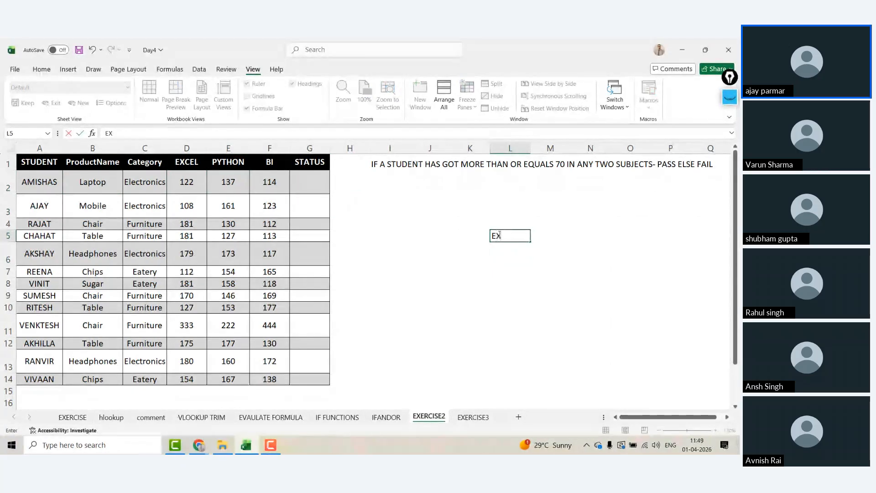
{"action": "type", "text": "THON"}
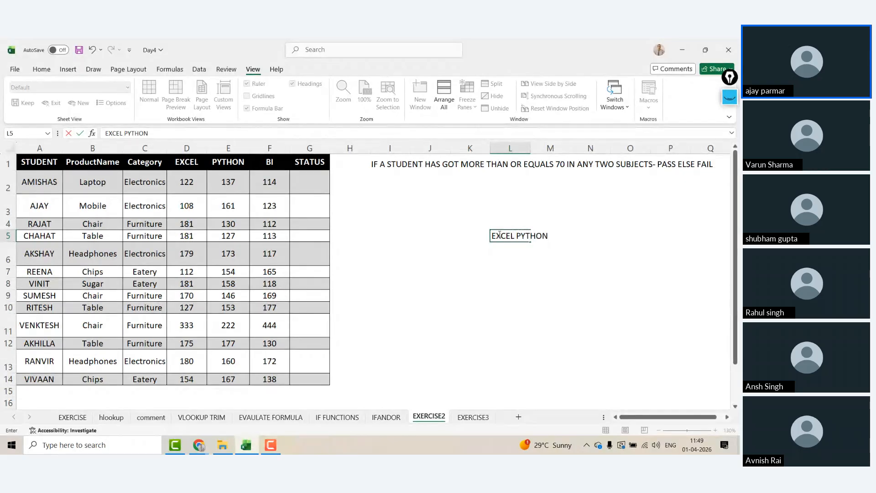
{"action": "key", "text": "Return"}
{"action": "type", "text": "PYTON"}
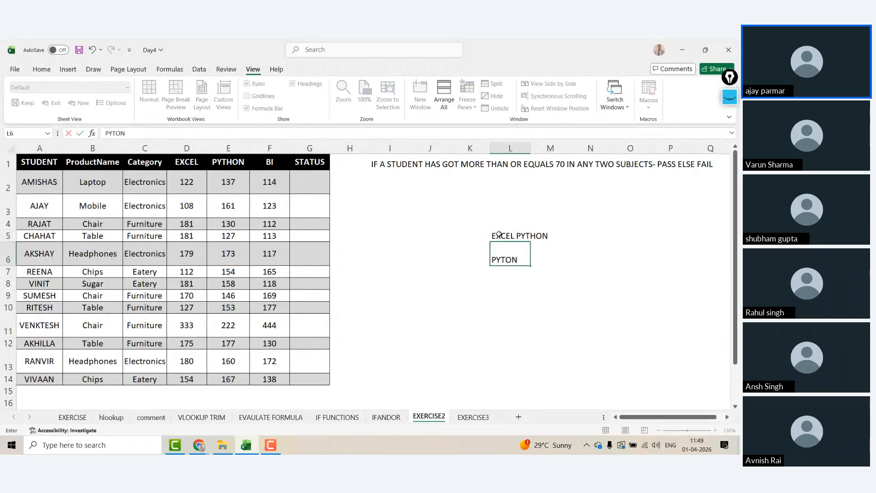
{"action": "key", "text": "BackSpace"}
{"action": "key", "text": "BackSpace"}
{"action": "type", "text": "HON BI"}
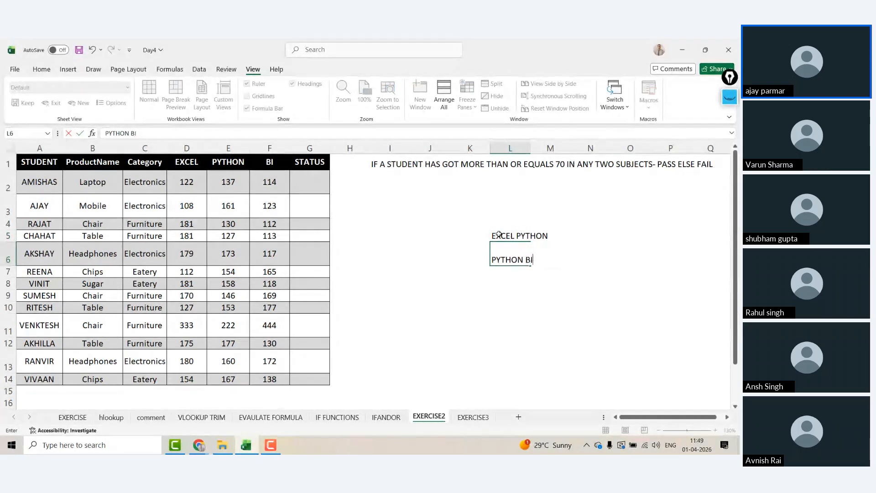
{"action": "key", "text": "Return"}
{"action": "type", "text": "EXCEL BI"}
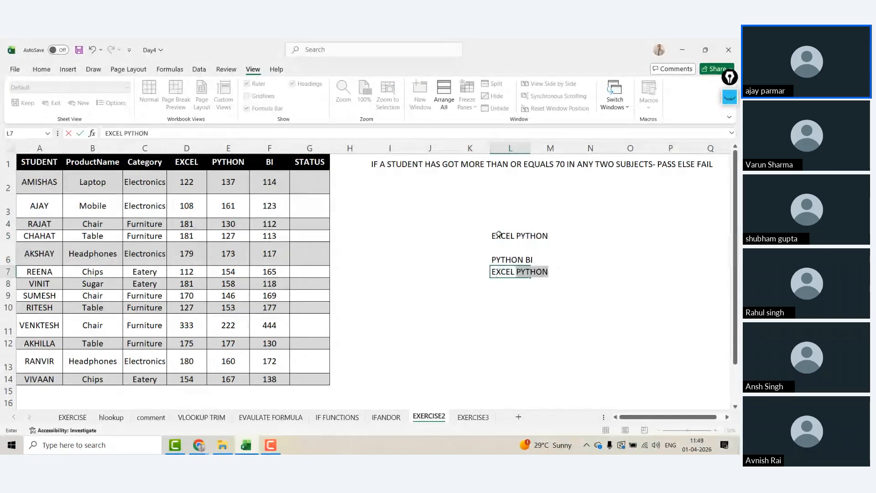
{"action": "key", "text": "Return"}
Step: Enter >=70 in N5, N6 and N7 beside each subject pair
{"action": "key", "text": "Up"}
{"action": "key", "text": "Up"}
{"action": "key", "text": "Up"}
{"action": "key", "text": "Right"}
{"action": "key", "text": "Right"}
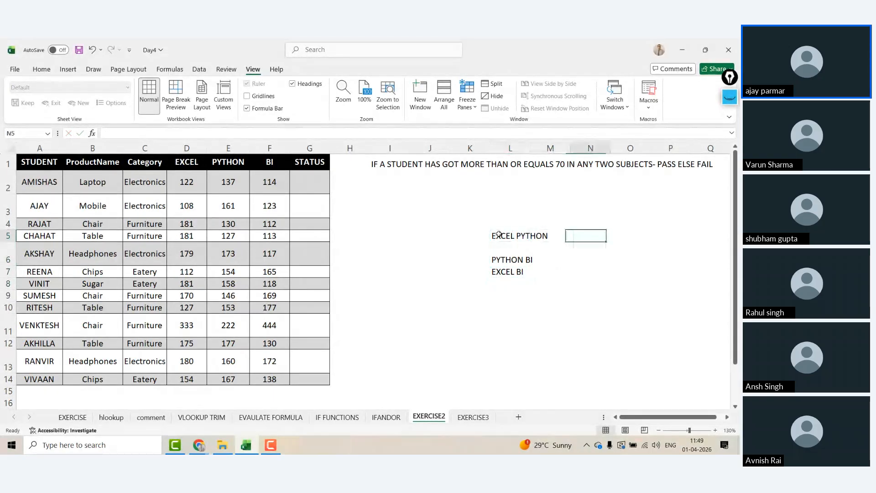
{"action": "type", "text": ">70"}
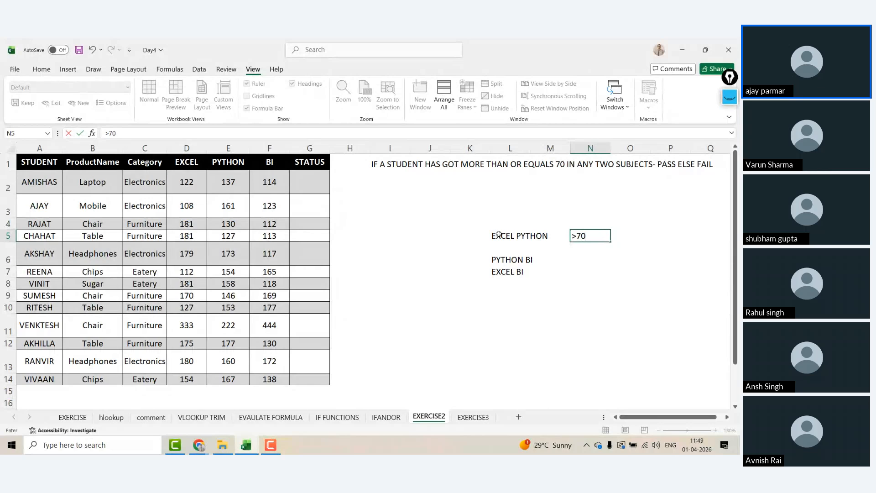
{"action": "key", "text": "BackSpace"}
{"action": "key", "text": "BackSpace"}
{"action": "type", "text": "=70"}
{"action": "key", "text": "Return"}
{"action": "type", "text": ">=70"}
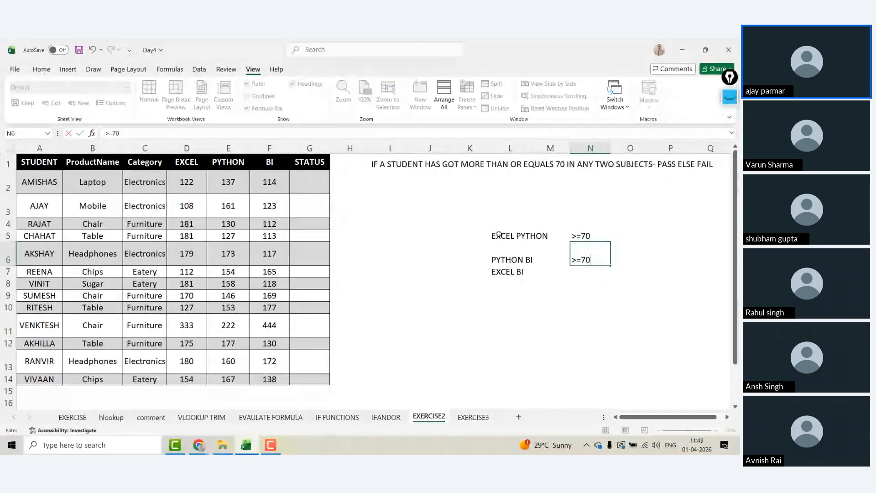
{"action": "key", "text": "Return"}
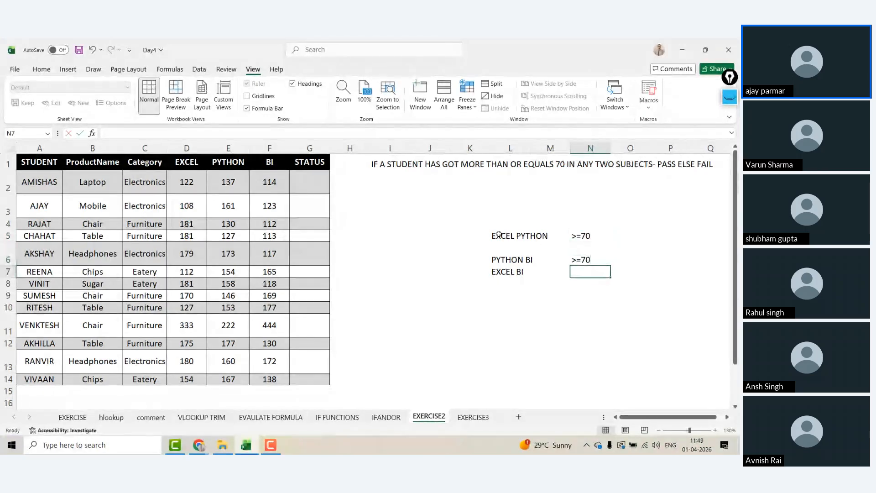
{"action": "type", "text": ">"}
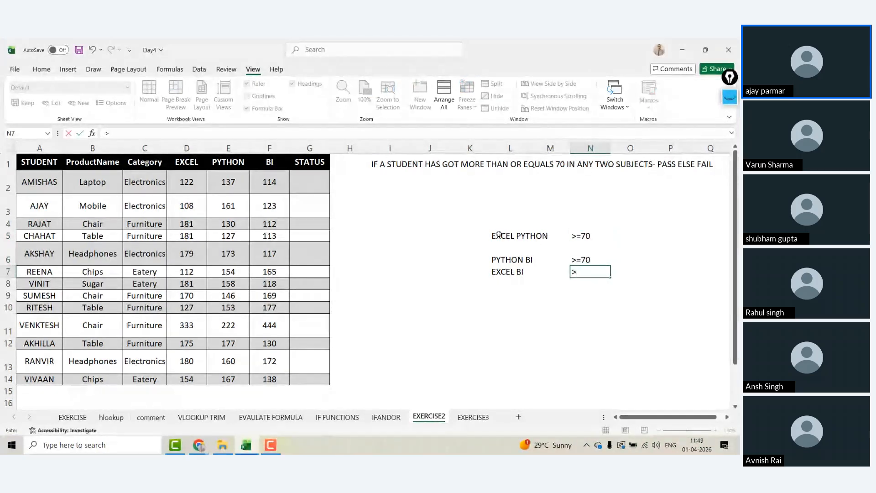
{"action": "type", "text": "=70"}
{"action": "key", "text": "Return"}
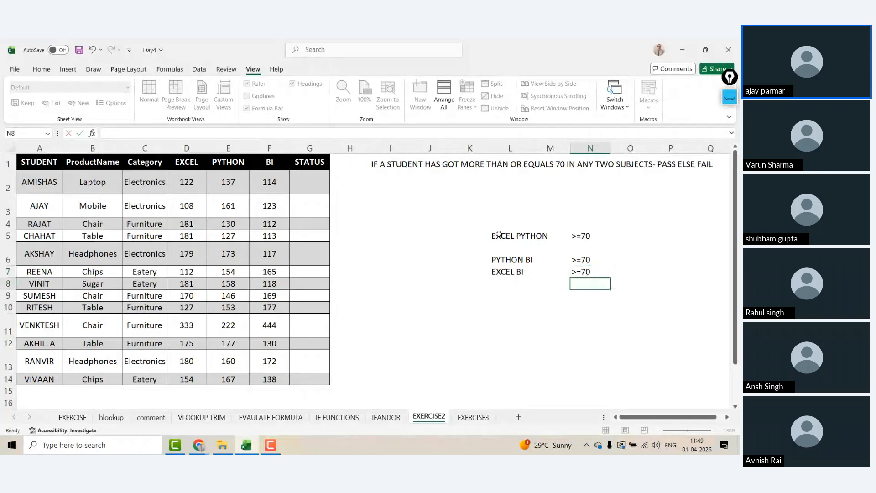
Step: Cut the EXCEL BI condition with its >=70 and paste it one row lower
{"action": "left_click", "coordinate": [493, 374]}
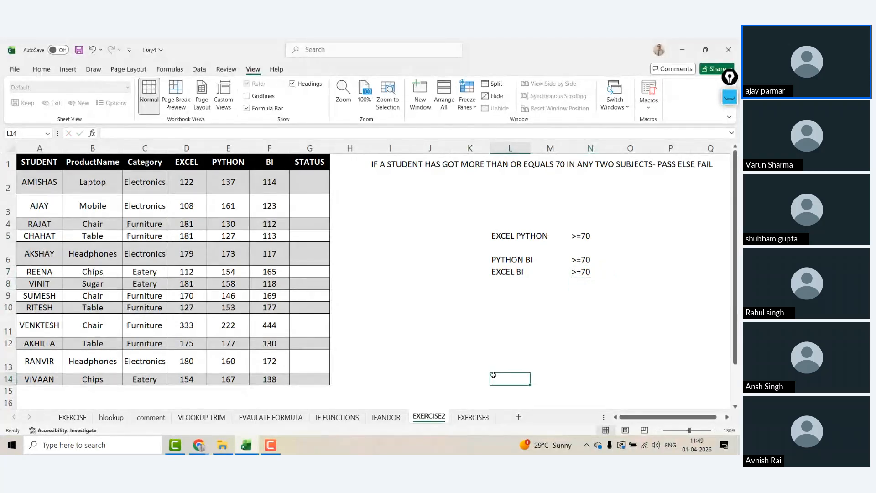
{"action": "left_click", "coordinate": [558, 330]}
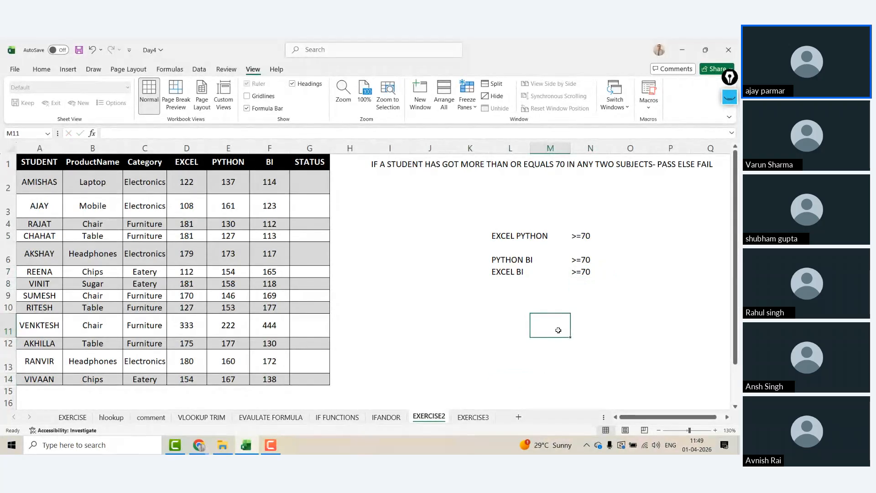
{"action": "left_click", "coordinate": [517, 248]}
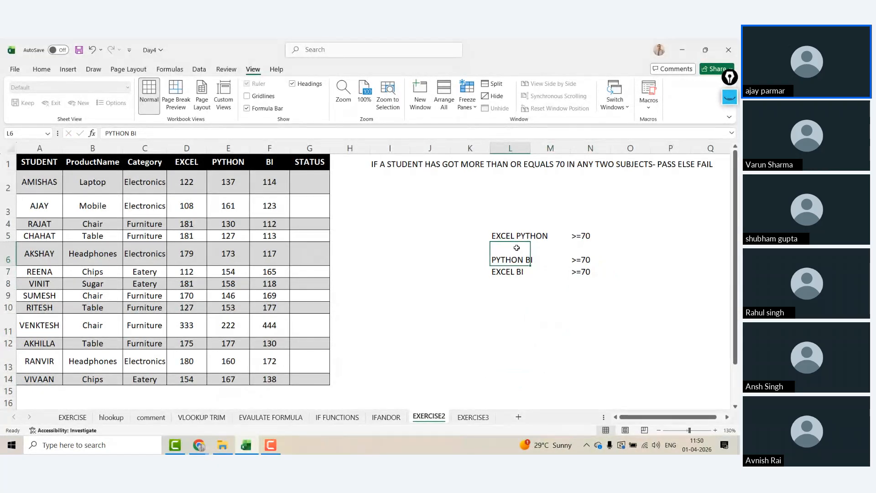
{"action": "key", "text": "Right"}
{"action": "key", "text": "Right"}
{"action": "key", "text": "Left"}
{"action": "key", "text": "Left"}
{"action": "key", "text": "Up"}
{"action": "key", "text": "Right"}
{"action": "key", "text": "Right"}
{"action": "key", "text": "Right"}
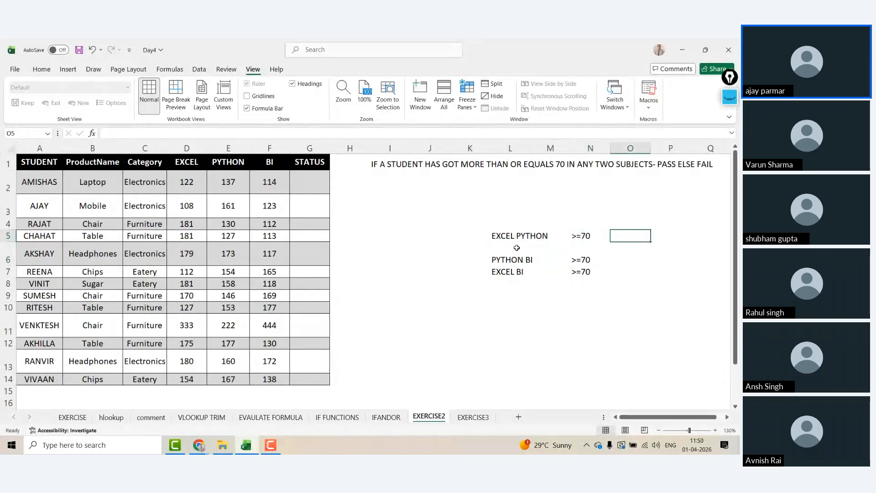
{"action": "key", "text": "Left"}
{"action": "key", "text": "Left"}
{"action": "key", "text": "Left"}
{"action": "key", "text": "Down"}
{"action": "key", "text": "Down"}
{"action": "key", "text": "shift+Right"}
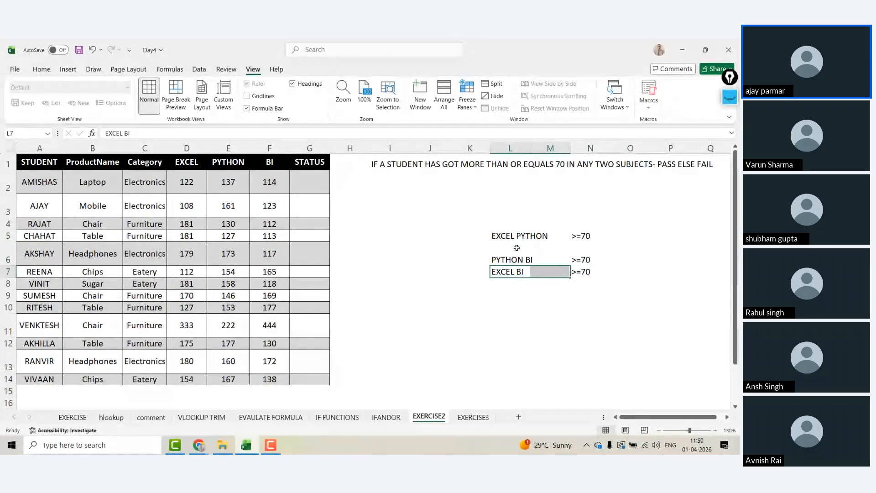
{"action": "key", "text": "shift+Right"}
{"action": "key", "text": "ctrl+x"}
{"action": "key", "text": "Down"}
{"action": "key", "text": "ctrl+v"}
Step: Move the PYTHON BI and EXCEL BI block down one row to open a gap
{"action": "key", "text": "Up"}
{"action": "key", "text": "Up"}
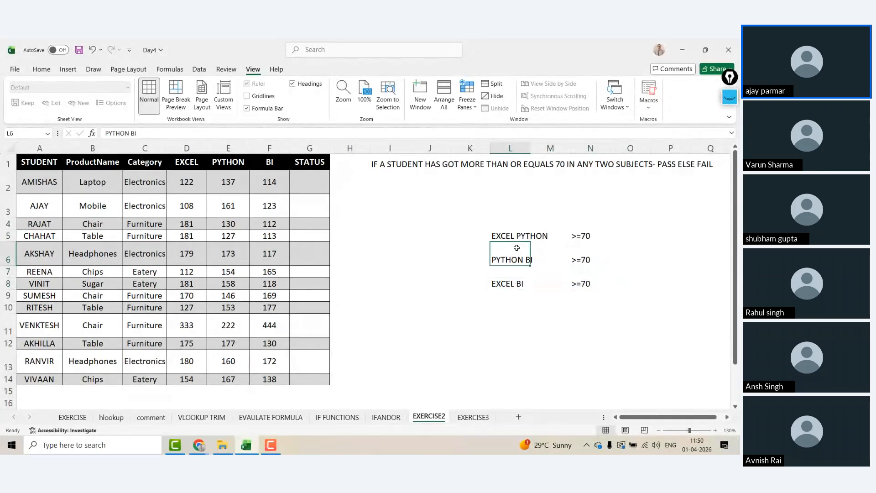
{"action": "key", "text": "shift+Right"}
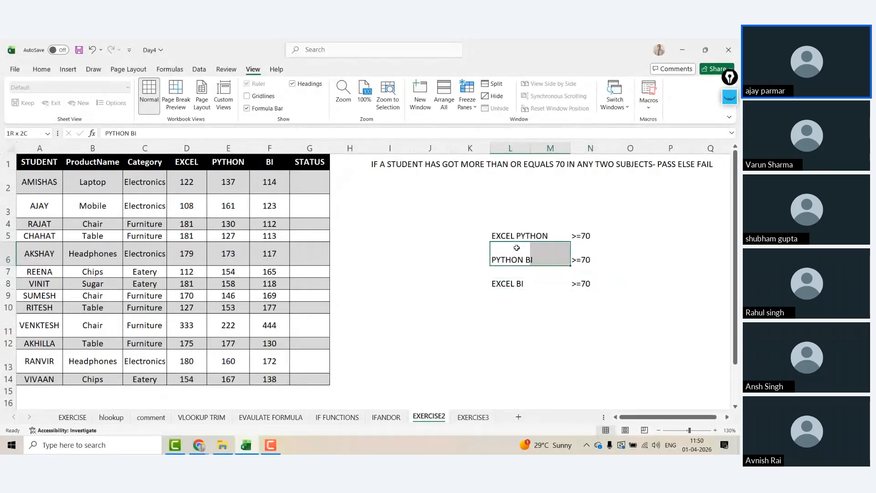
{"action": "key", "text": "shift+Right"}
{"action": "key", "text": "shift+Down"}
{"action": "key", "text": "shift+Down"}
{"action": "key", "text": "ctrl+x"}
{"action": "key", "text": "Down"}
{"action": "key", "text": "ctrl+v"}
{"action": "key", "text": "Down"}
{"action": "key", "text": "Down"}
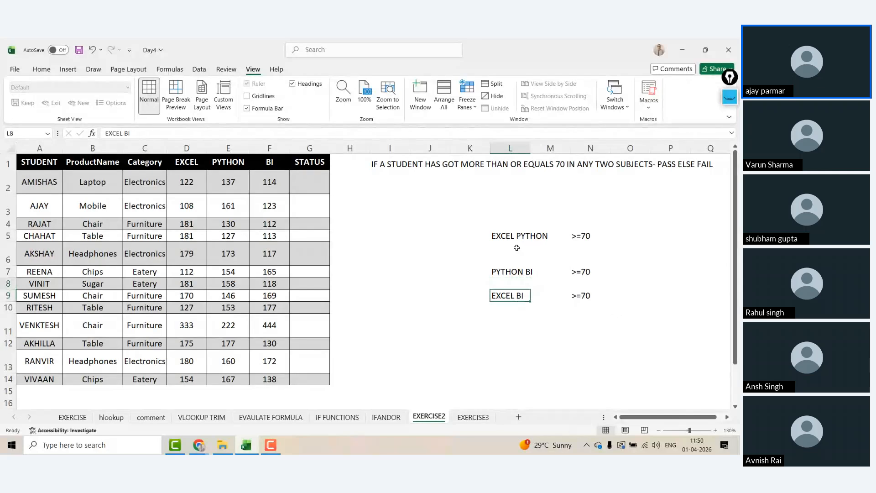
Step: Enter OR in the gaps at L6 and L8 between the subject-pair conditions
{"action": "key", "text": "Up"}
{"action": "key", "text": "Up"}
{"action": "key", "text": "Up"}
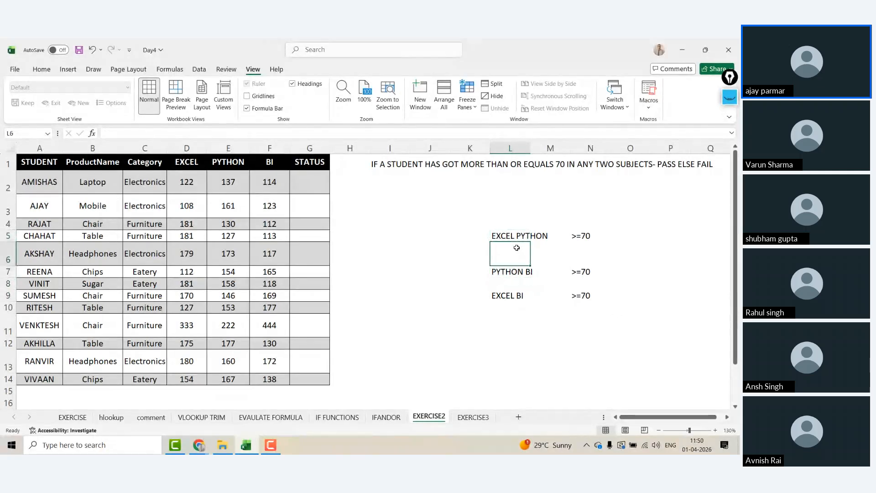
{"action": "type", "text": "OR"}
{"action": "key", "text": "Return"}
{"action": "key", "text": "Return"}
{"action": "type", "text": "OR"}
{"action": "key", "text": "Return"}
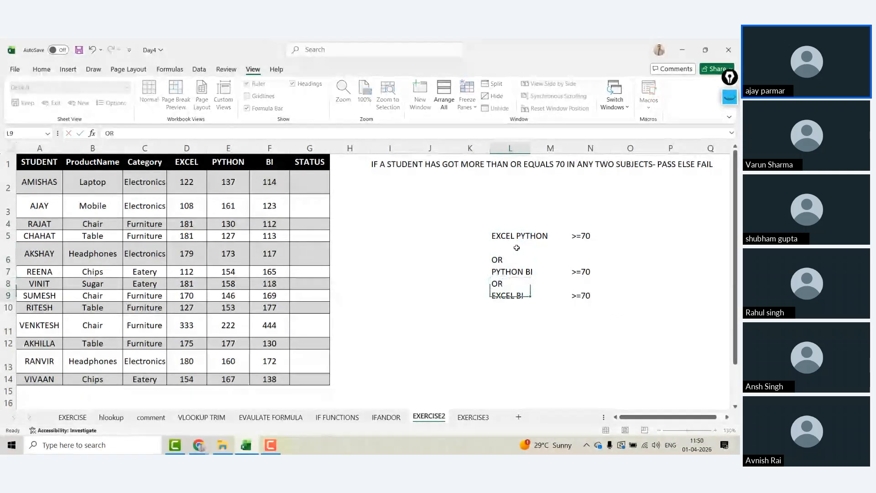
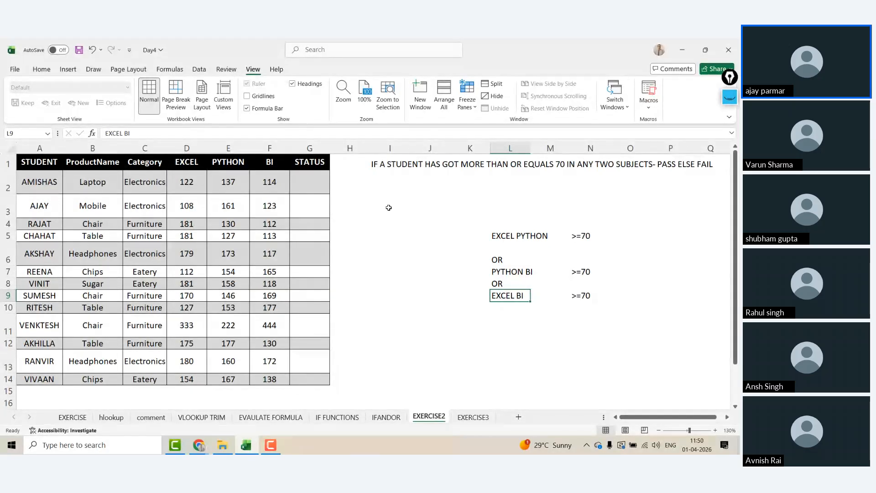
Step: Try an IF(OR) formula in H3 testing D3>=70, E3>=70 and F3>70, then discard it
{"action": "left_click", "coordinate": [352, 215]}
{"action": "type", "text": "="}
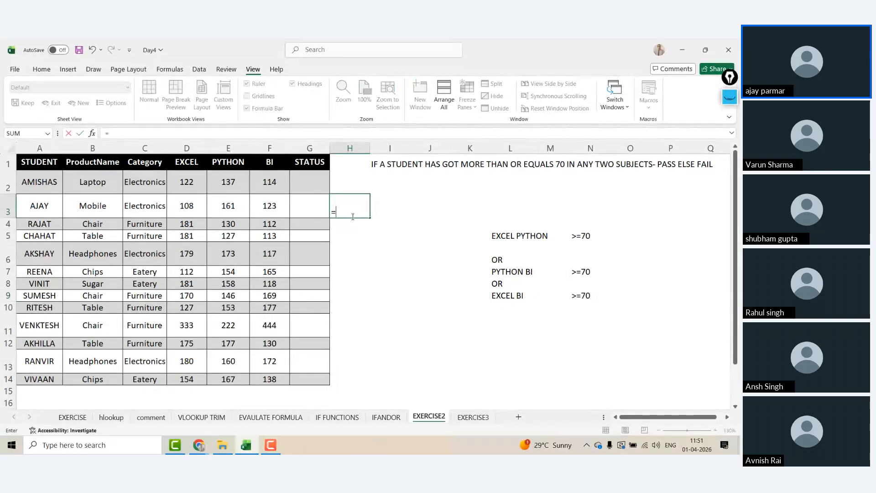
{"action": "type", "text": "IF(O"}
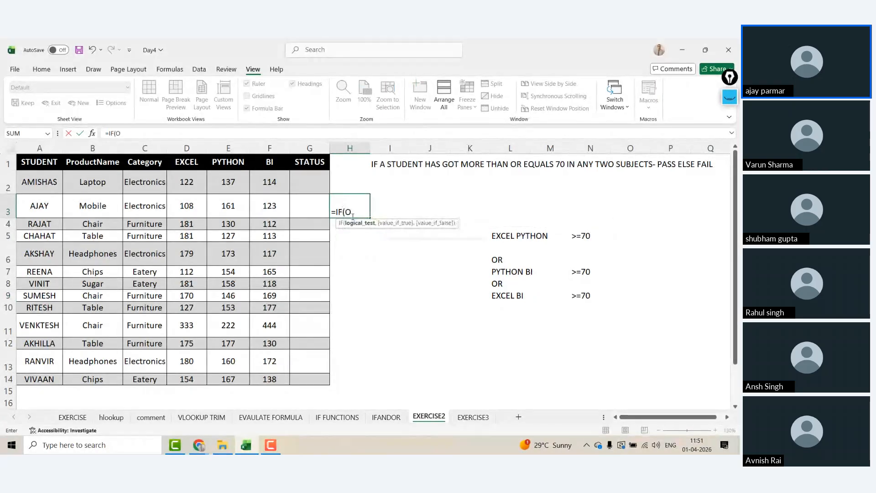
{"action": "type", "text": "R("}
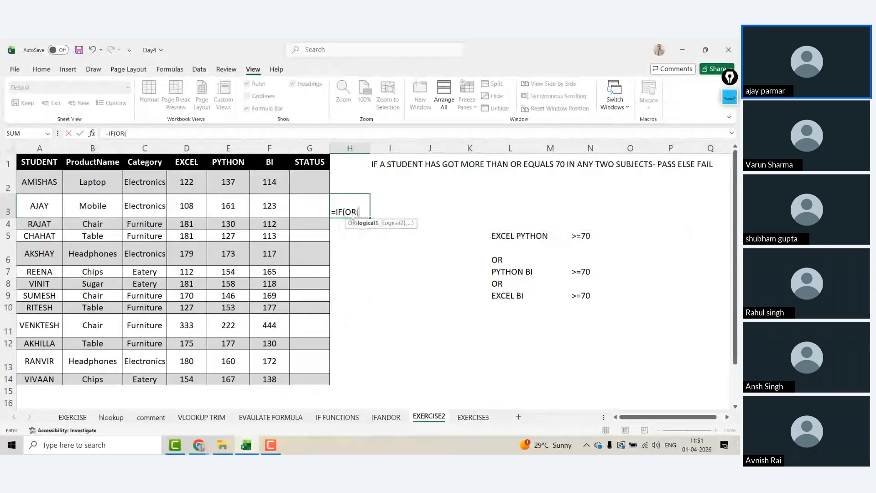
{"action": "left_click", "coordinate": [185, 208]}
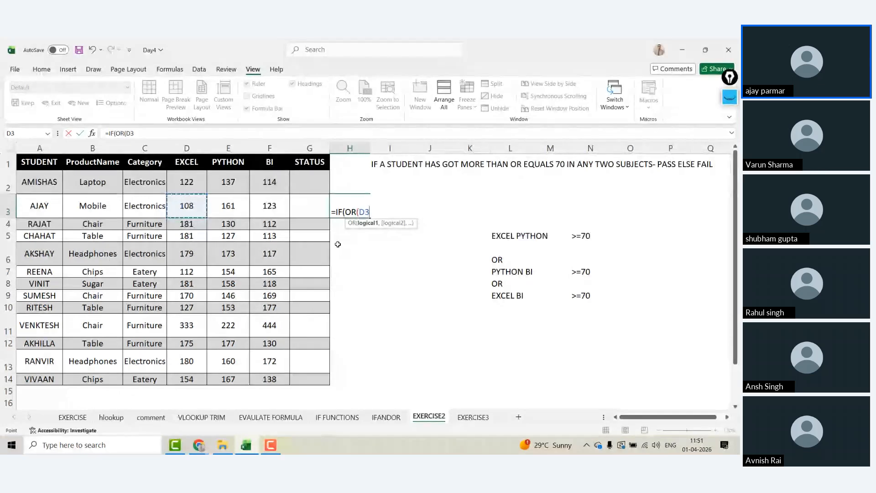
{"action": "type", "text": ">"}
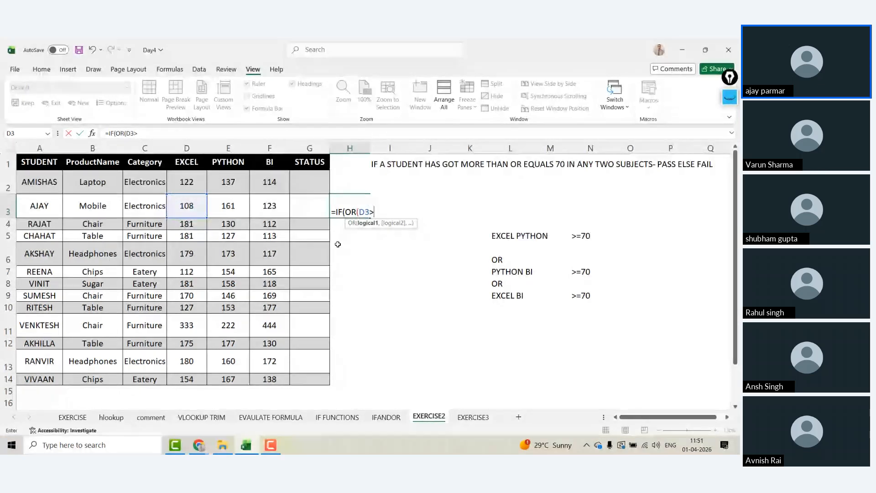
{"action": "type", "text": "=70,"}
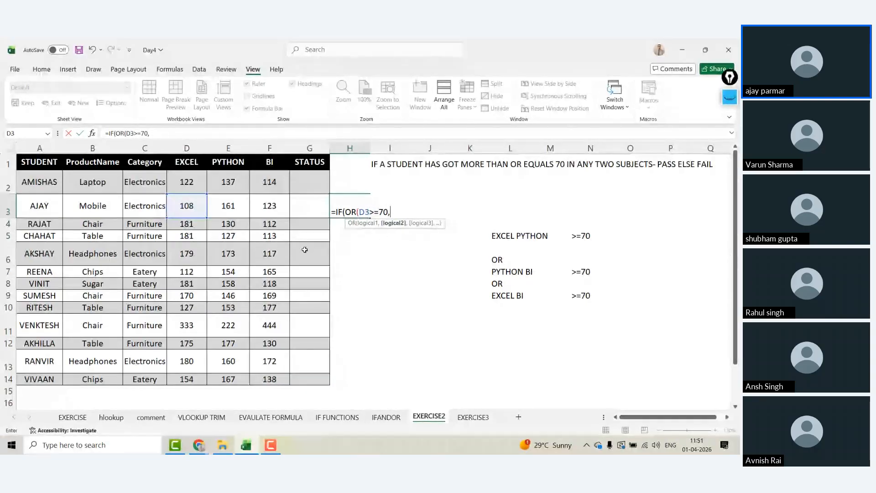
{"action": "left_click", "coordinate": [237, 211]}
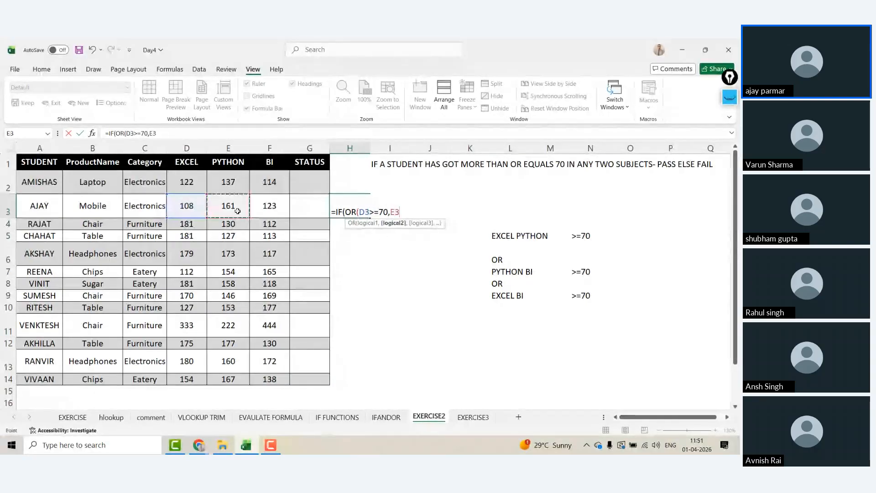
{"action": "type", "text": ">=70"}
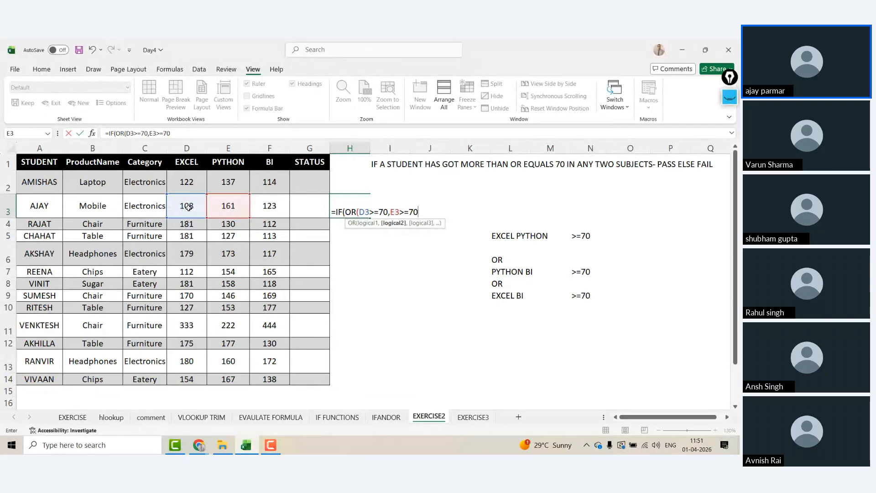
{"action": "type", "text": ","}
{"action": "left_click", "coordinate": [273, 208]}
{"action": "type", "text": ">"}
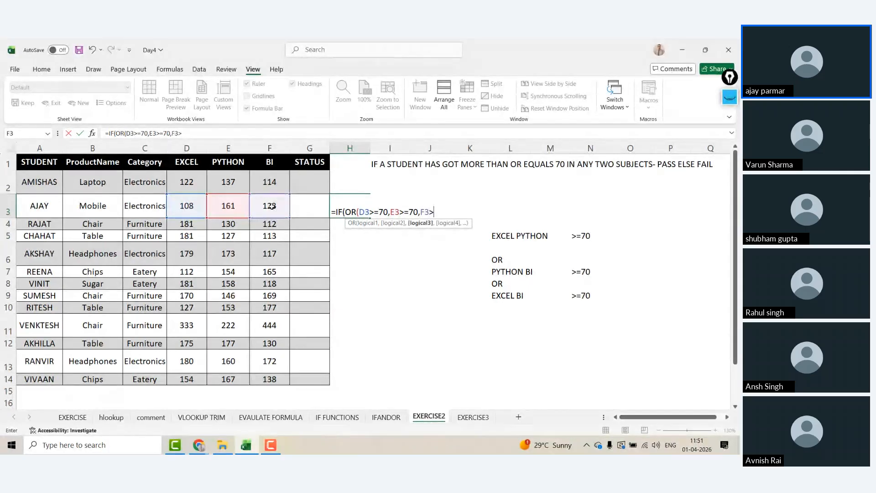
{"action": "type", "text": "70"}
{"action": "key", "text": "Escape"}
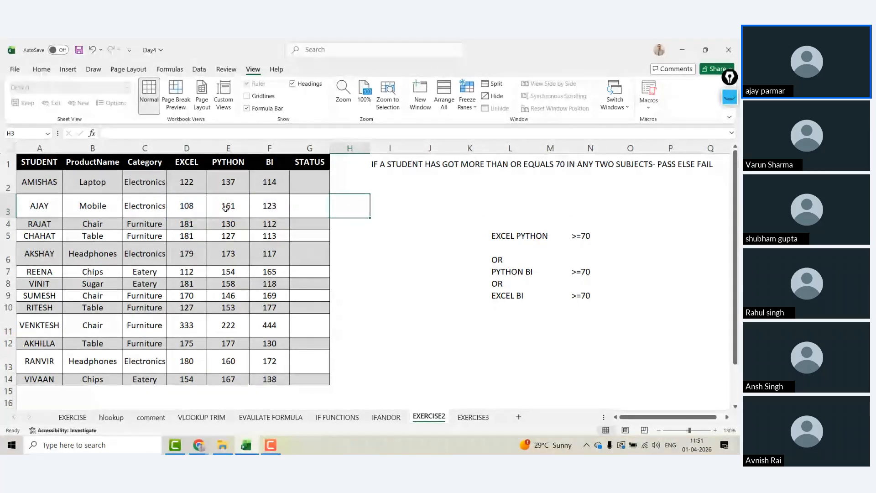
Step: Type sample scores 20, 44, 55 and 66 into the EXCEL and PYTHON columns
{"action": "left_click", "coordinate": [205, 208]}
{"action": "key", "text": "Up"}
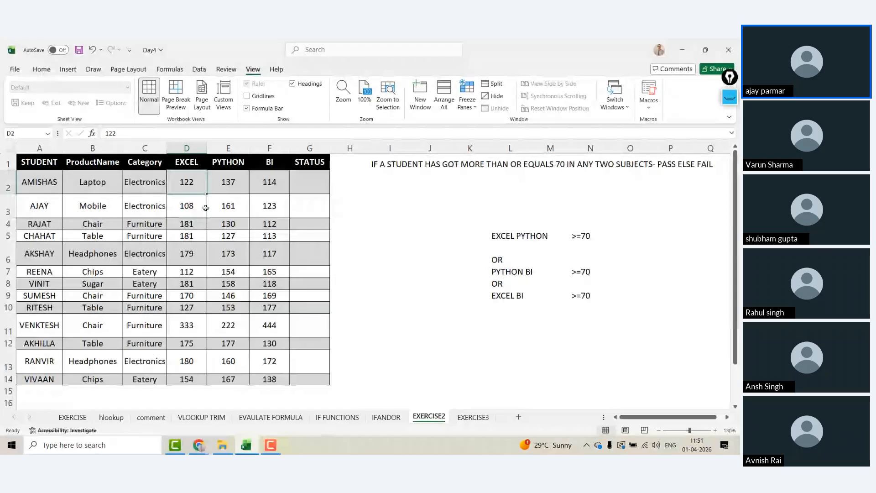
{"action": "type", "text": "2"}
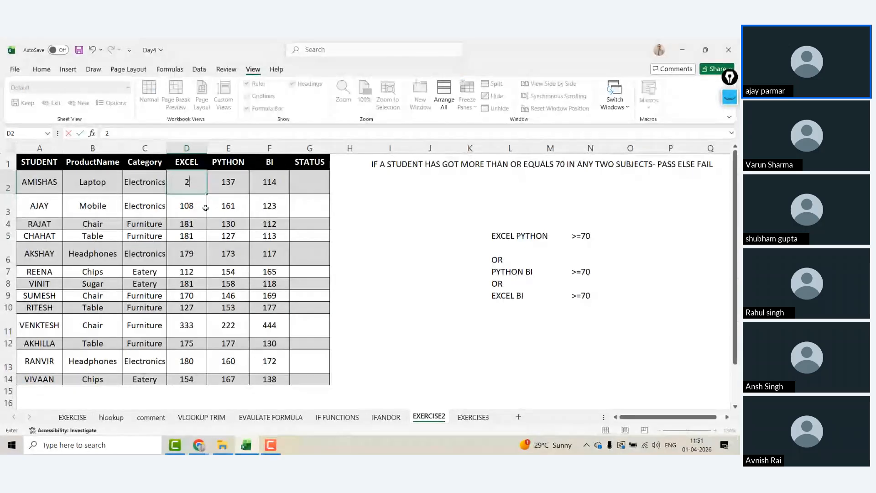
{"action": "type", "text": "0"}
{"action": "key", "text": "Right"}
{"action": "type", "text": "44"}
{"action": "key", "text": "Return"}
{"action": "type", "text": "55"}
{"action": "key", "text": "Return"}
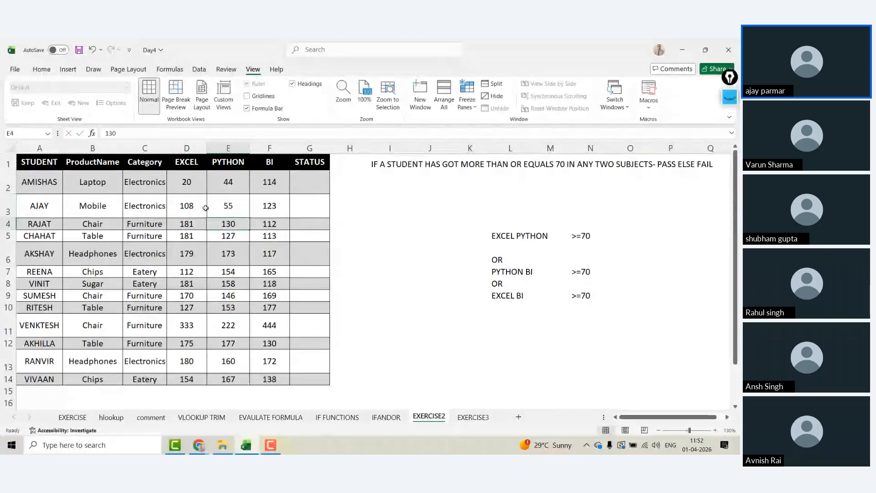
{"action": "type", "text": "66"}
{"action": "key", "text": "Up"}
{"action": "key", "text": "Up"}
{"action": "key", "text": "Left"}
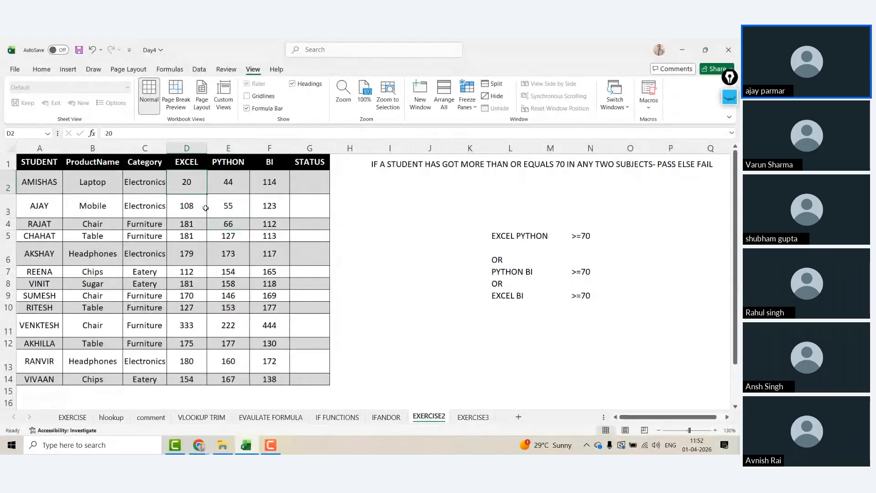
Step: Enter =RANDBETWEEN(20,80) in D2 and copy it
{"action": "type", "text": "=rand"}
{"action": "key", "text": "Down"}
{"action": "key", "text": "Down"}
{"action": "key", "text": "Tab"}
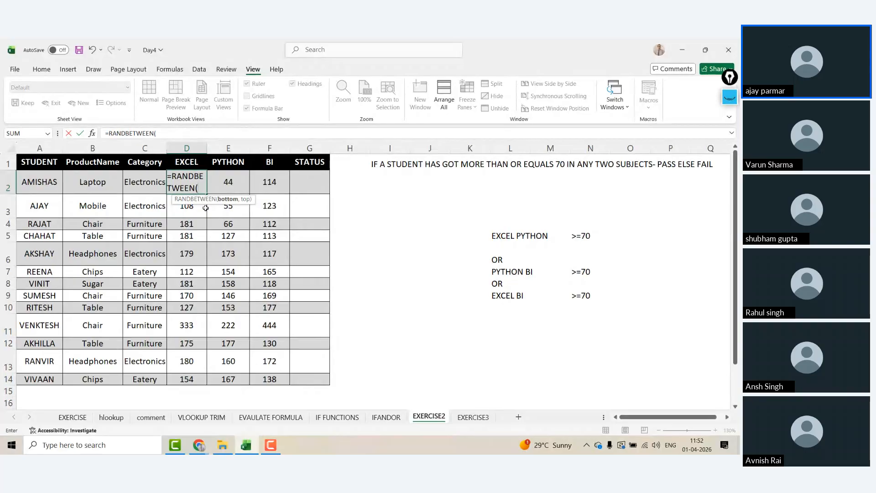
{"action": "type", "text": "20,40"}
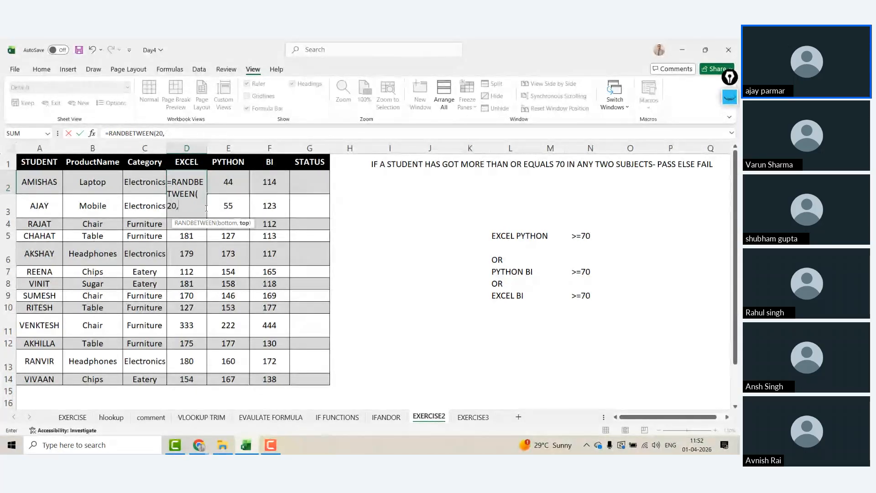
{"action": "key", "text": "Return"}
{"action": "key", "text": "Up"}
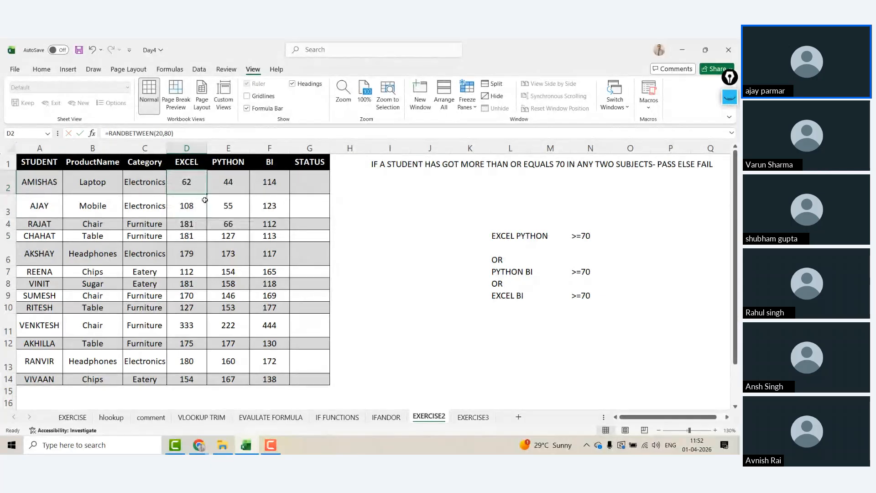
{"action": "key", "text": "ctrl+c"}
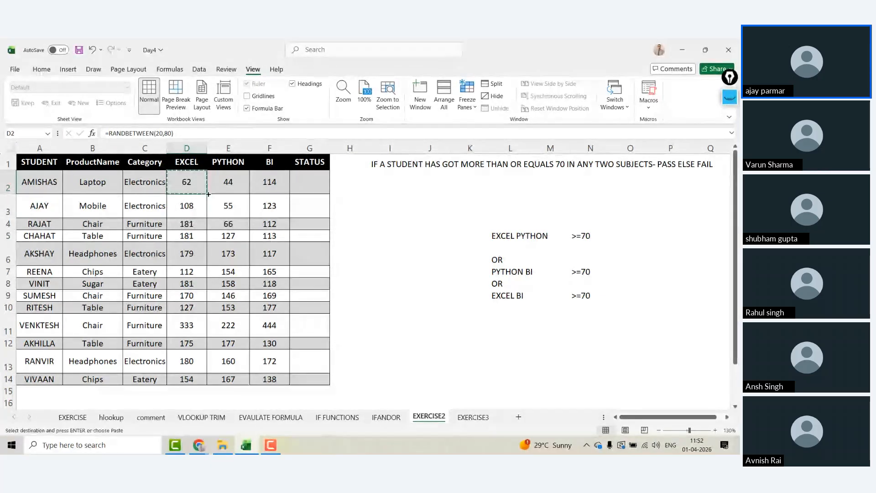
Step: Paste Special the RANDBETWEEN formula only into E2:F14 and D3:D14
{"action": "key", "text": "Right"}
{"action": "key", "text": "ctrl+shift+Down"}
{"action": "key", "text": "shift+Right"}
{"action": "key", "text": "ctrl+alt+v"}
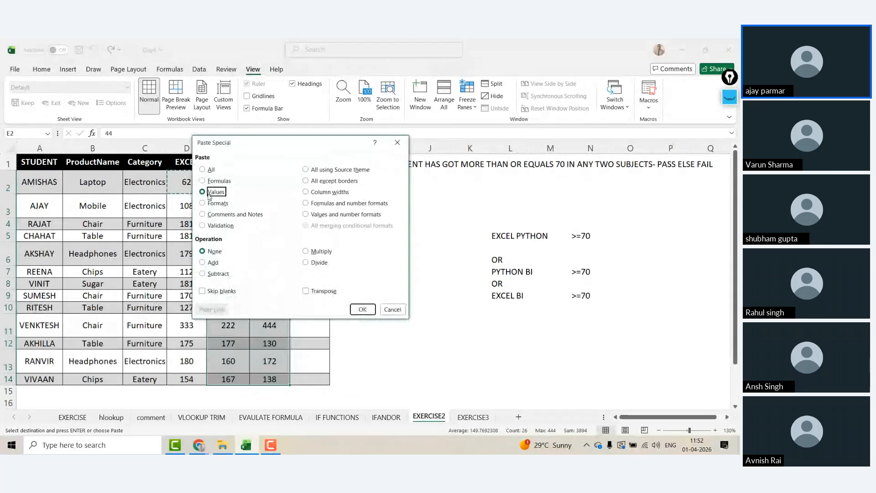
{"action": "key", "text": "f"}
{"action": "key", "text": "Return"}
{"action": "key", "text": "Left"}
{"action": "key", "text": "Down"}
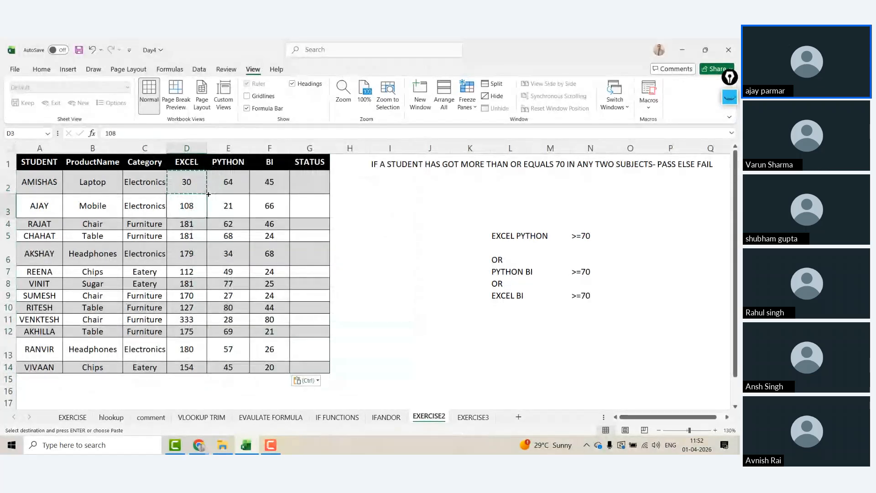
{"action": "key", "text": "ctrl+shift+Down"}
{"action": "key", "text": "ctrl+alt+v"}
{"action": "key", "text": "f"}
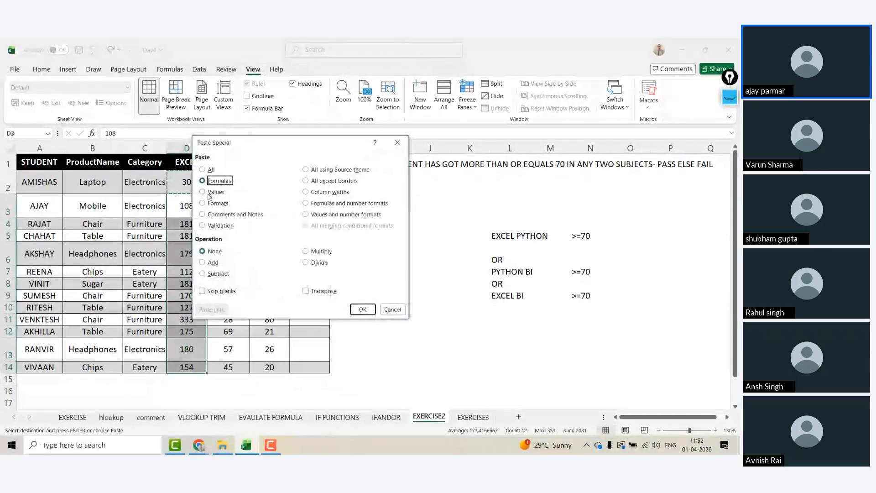
{"action": "key", "text": "Return"}
{"action": "key", "text": "Up"}
Step: Convert the random scores in D2:F14 to fixed values with Paste Special > Values
{"action": "key", "text": "shift+Right"}
{"action": "key", "text": "shift+Right"}
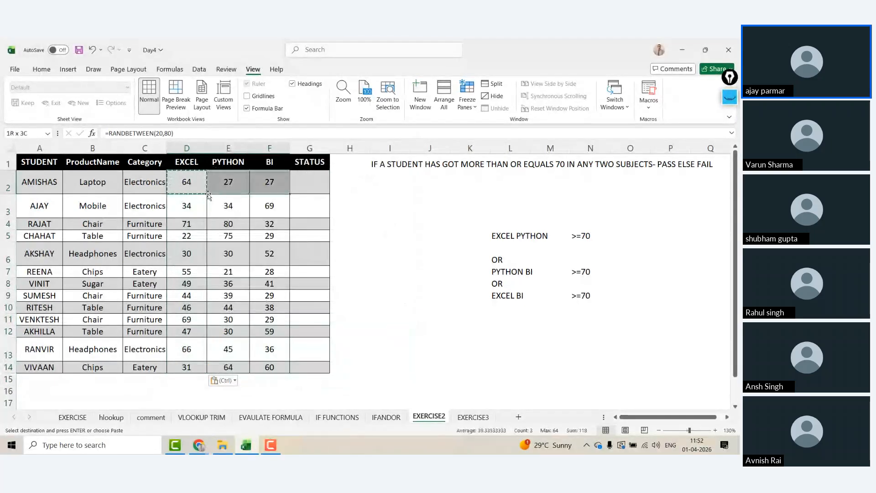
{"action": "key", "text": "ctrl+shift+Down"}
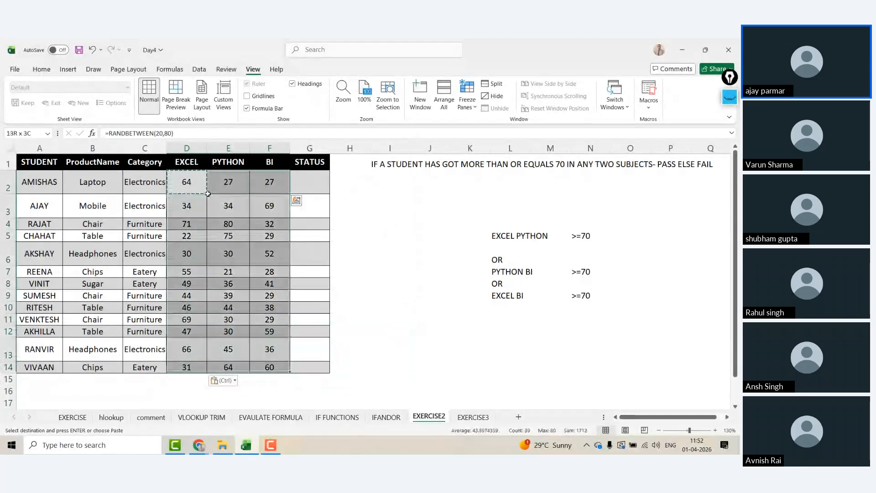
{"action": "key", "text": "ctrl+alt+v"}
{"action": "key", "text": "v"}
{"action": "key", "text": "Return"}
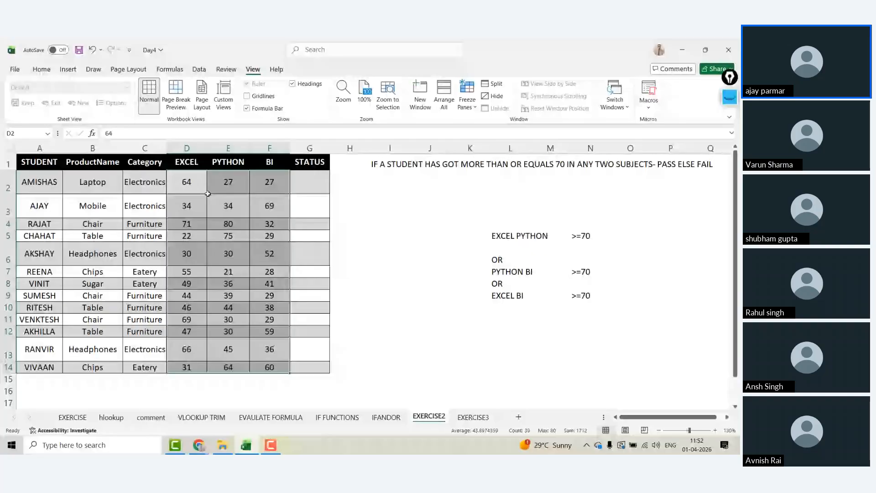
{"action": "left_click", "coordinate": [207, 193]}
{"action": "left_click", "coordinate": [517, 233]}
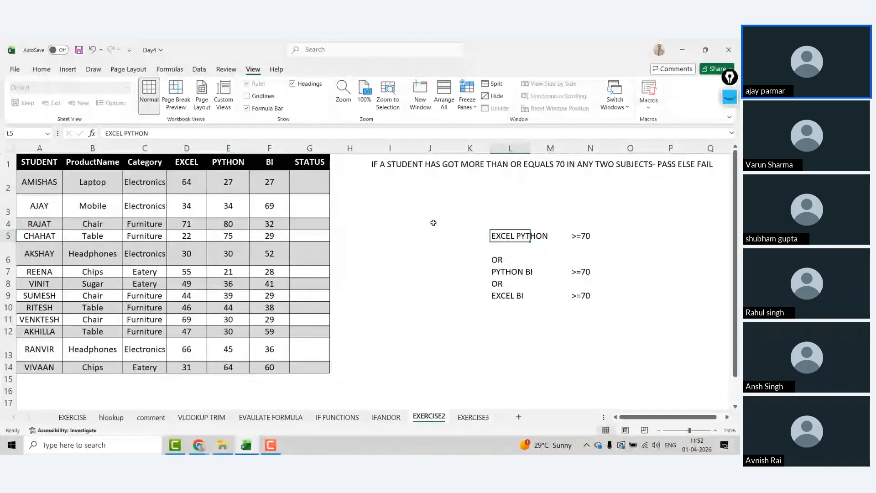
{"action": "mouse_move", "coordinate": [310, 181]}
{"action": "left_mouse_down"}
{"action": "mouse_move", "coordinate": [186, 181]}
{"action": "mouse_move", "coordinate": [309, 182]}
{"action": "left_mouse_up"}
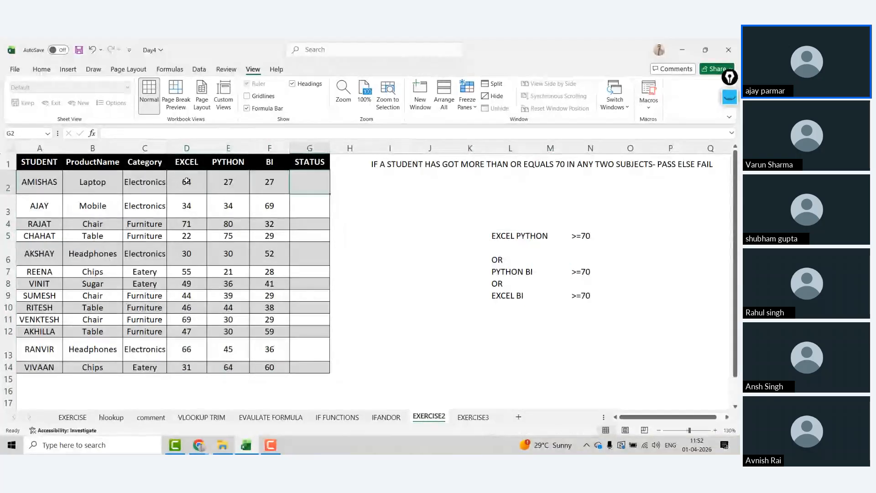
{"action": "key", "text": "Right"}
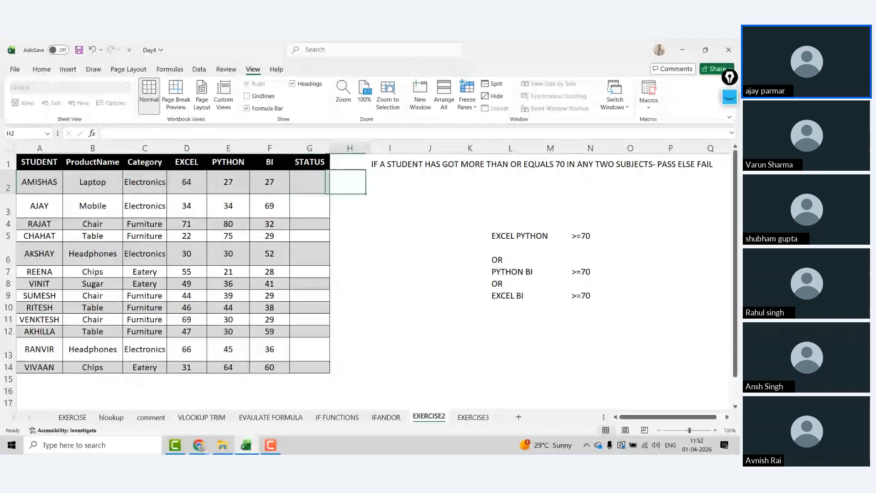
{"action": "key", "text": "Left"}
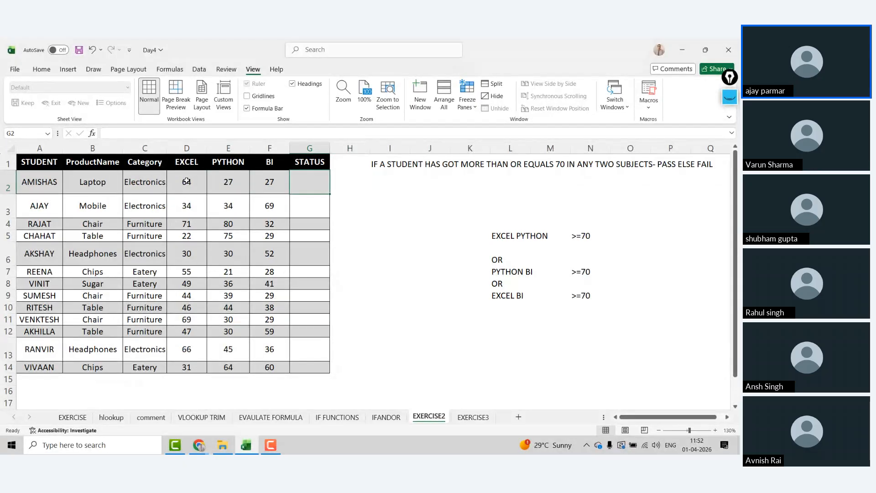
Step: In G2 type =IF(AND(D2>=70,E2>=70),"PASS", correcting both tests to >=
{"action": "type", "text": "=I"}
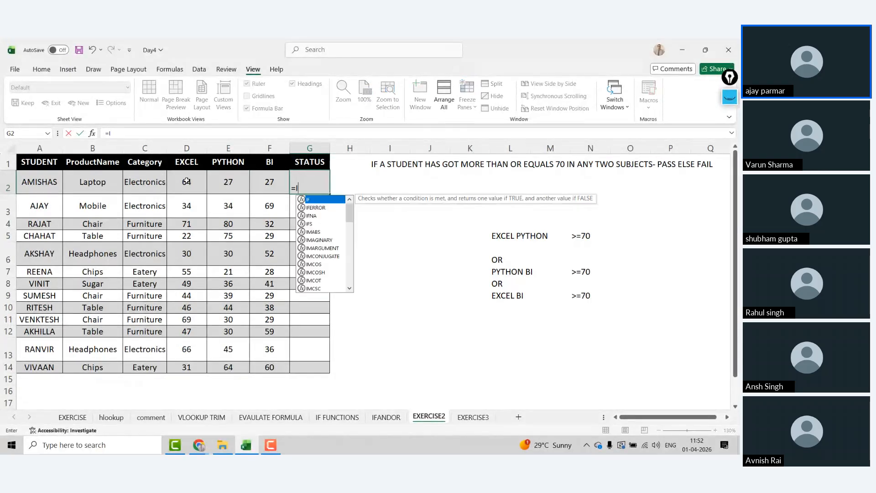
{"action": "type", "text": "F(AND("}
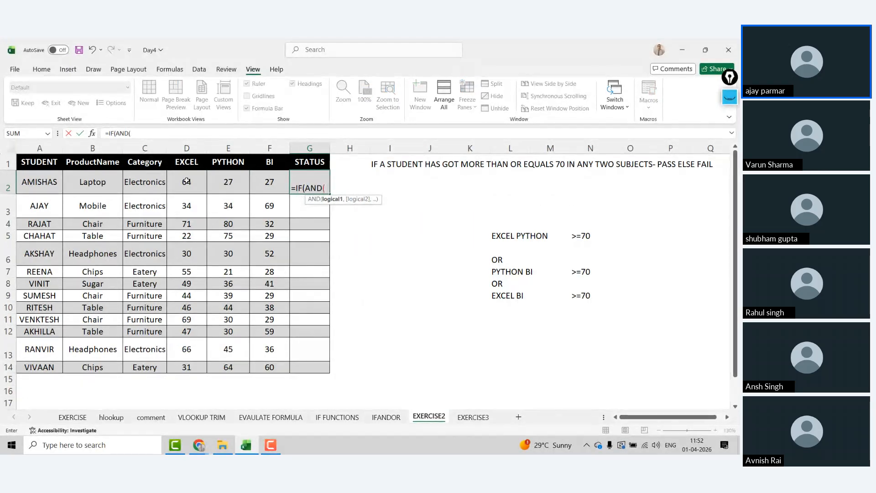
{"action": "left_click", "coordinate": [186, 181]}
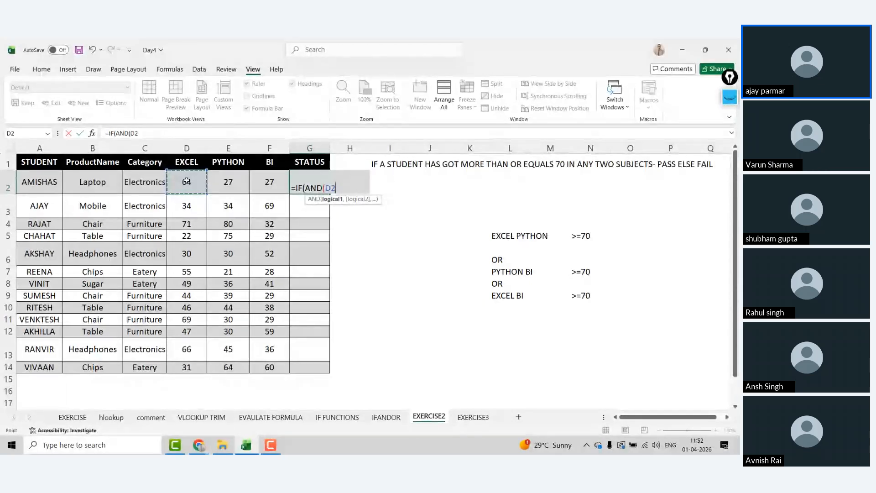
{"action": "type", "text": ">"}
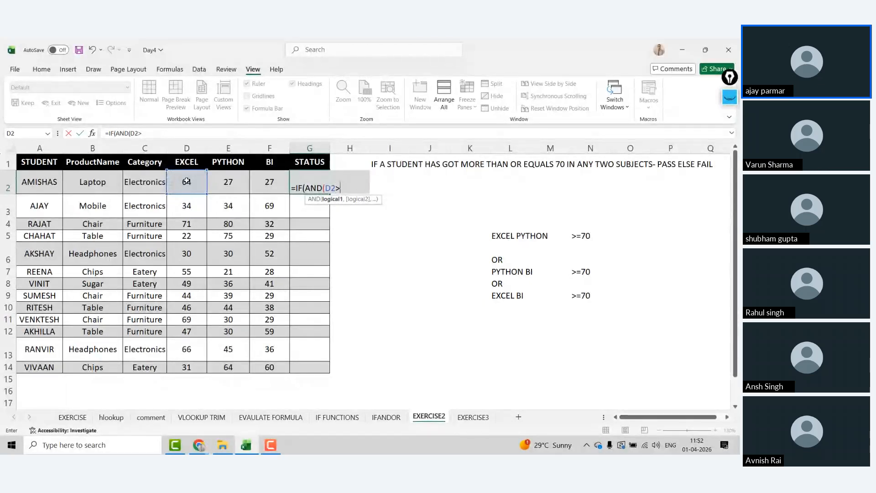
{"action": "type", "text": "70,"}
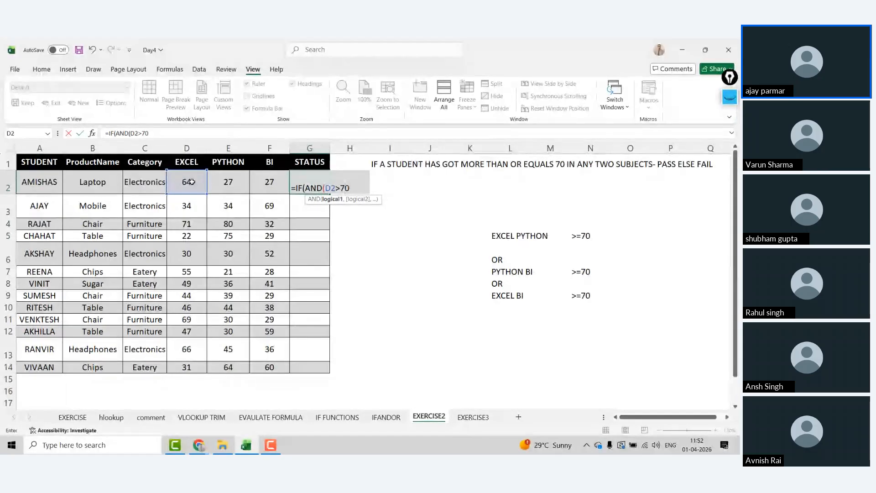
{"action": "left_click", "coordinate": [223, 181]}
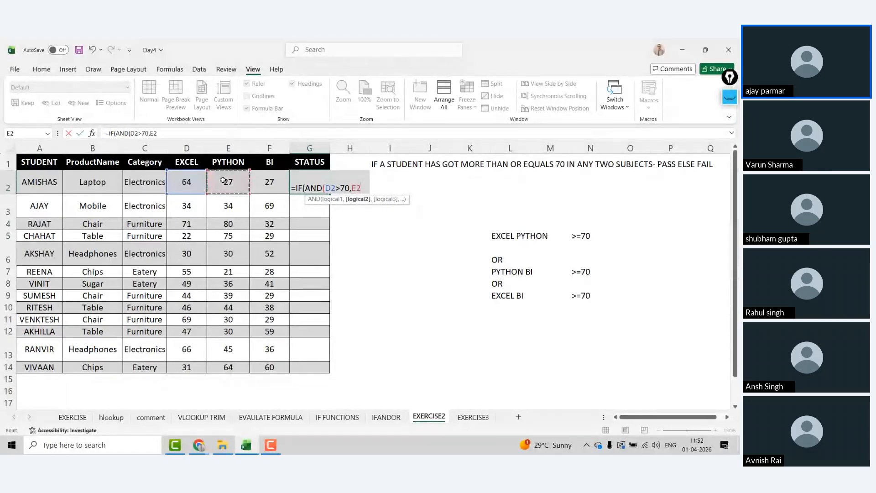
{"action": "type", "text": ">70"}
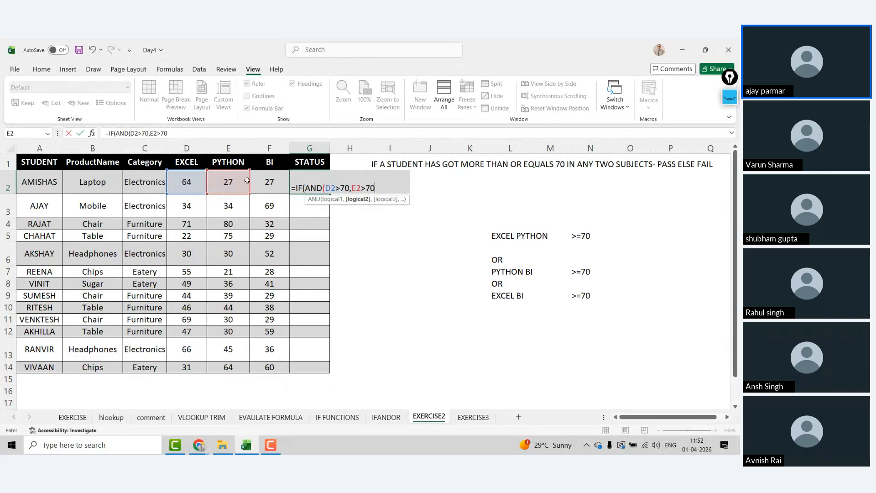
{"action": "left_click", "coordinate": [141, 132]}
{"action": "type", "text": "="}
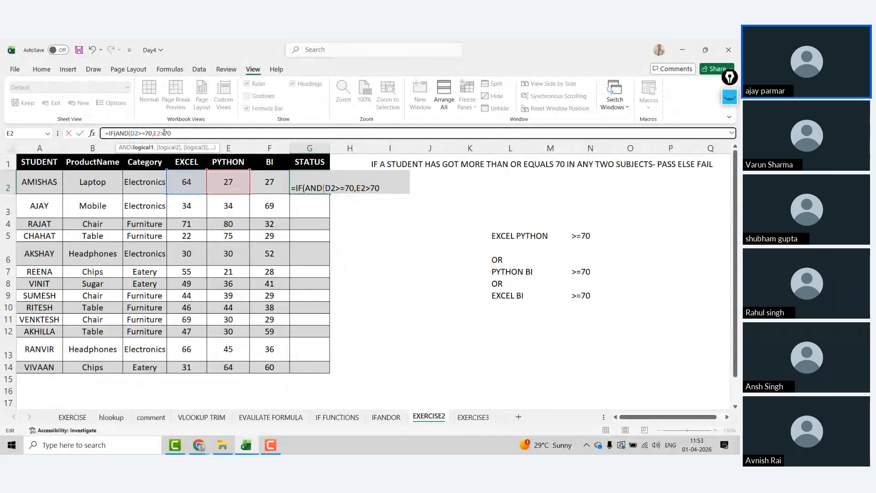
{"action": "left_click", "coordinate": [163, 132]}
{"action": "type", "text": "=70"}
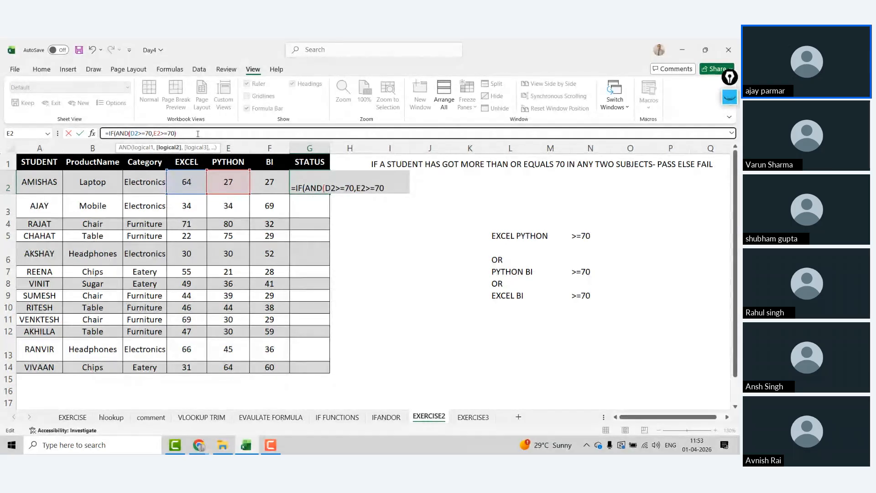
{"action": "type", "text": "),\""}
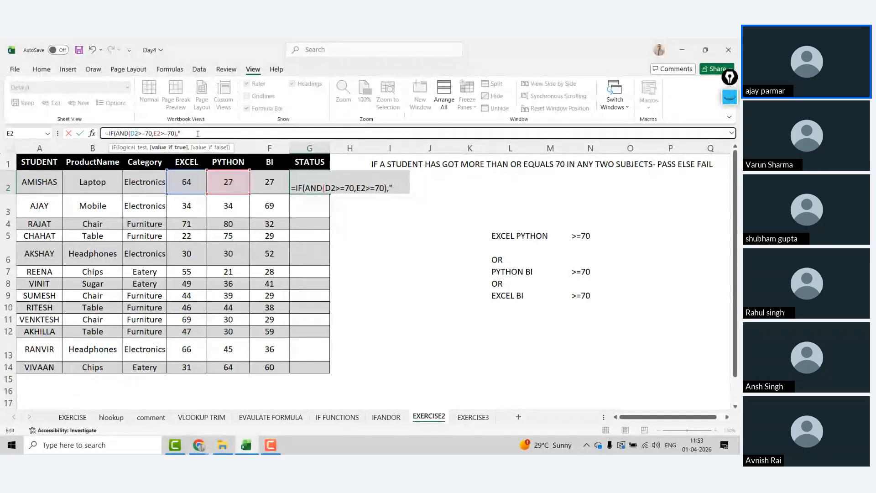
{"action": "type", "text": "PASS\""}
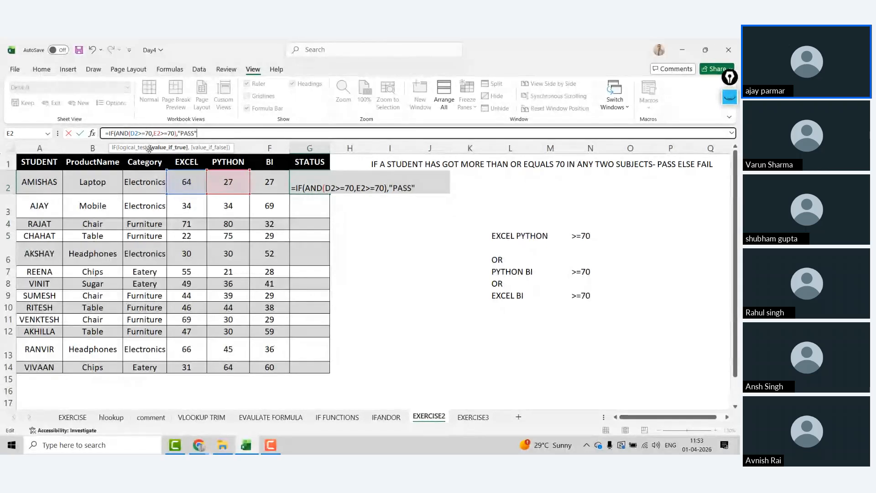
Step: Add a comma after "PASS" and review the IF and AND parts of the formula
{"action": "type", "text": ","}
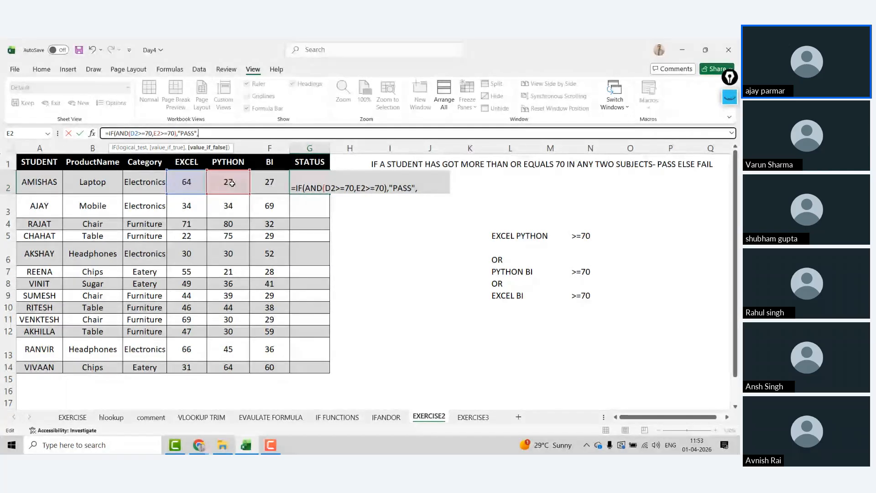
{"action": "left_click", "coordinate": [113, 134]}
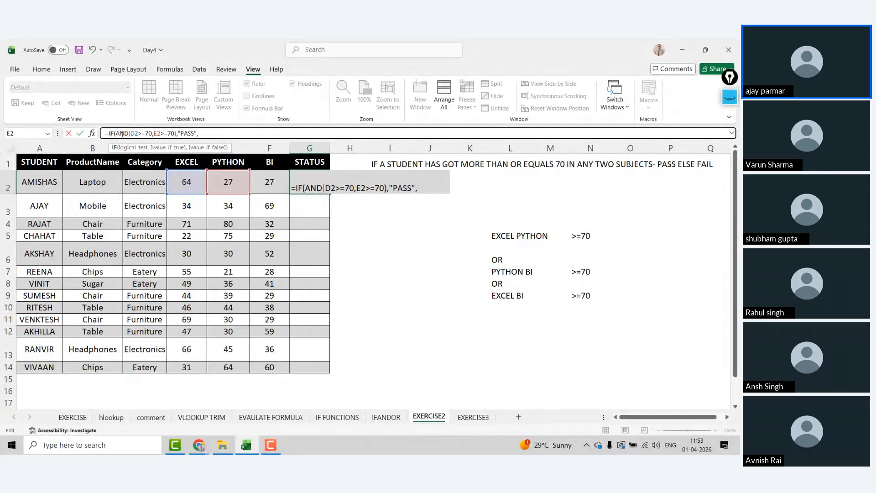
{"action": "left_click_drag", "start_coordinate": [189, 133], "coordinate": [200, 134]}
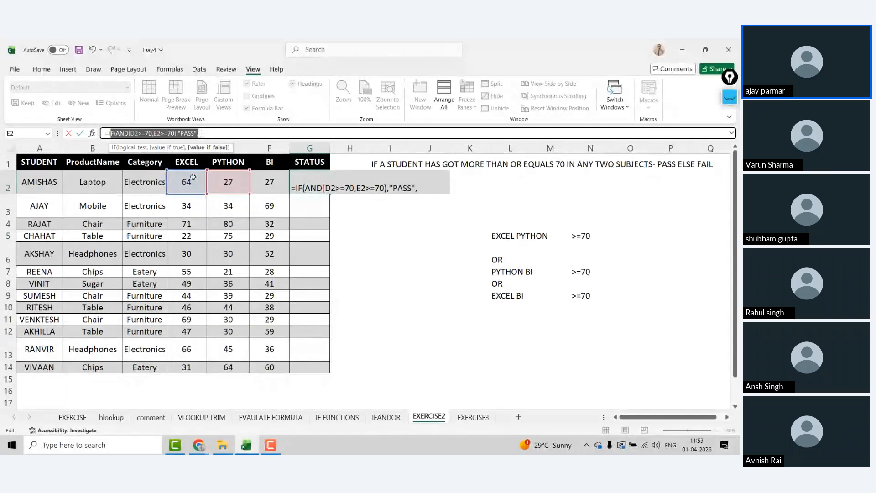
{"action": "left_click", "coordinate": [160, 132]}
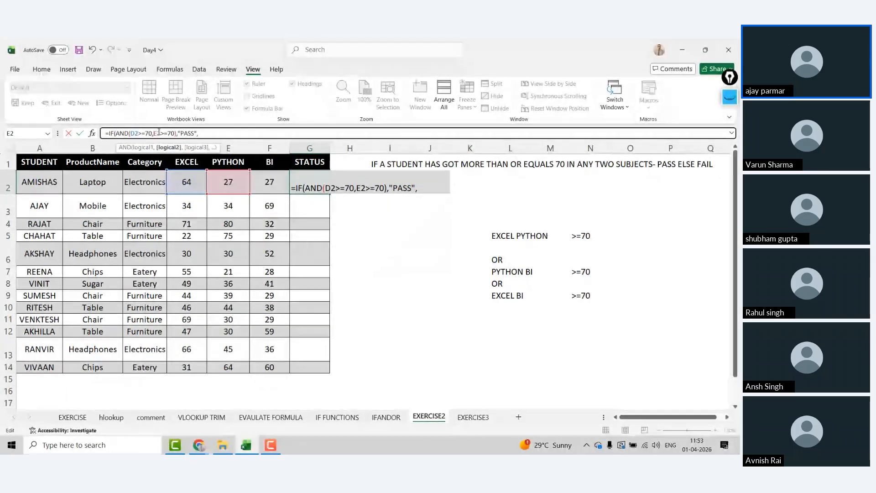
{"action": "key", "text": "shift+Right"}
{"action": "key", "text": "shift+Right"}
{"action": "key", "text": "shift+Right"}
{"action": "key", "text": "shift+Right"}
{"action": "key", "text": "shift+Right"}
{"action": "key", "text": "shift+Right"}
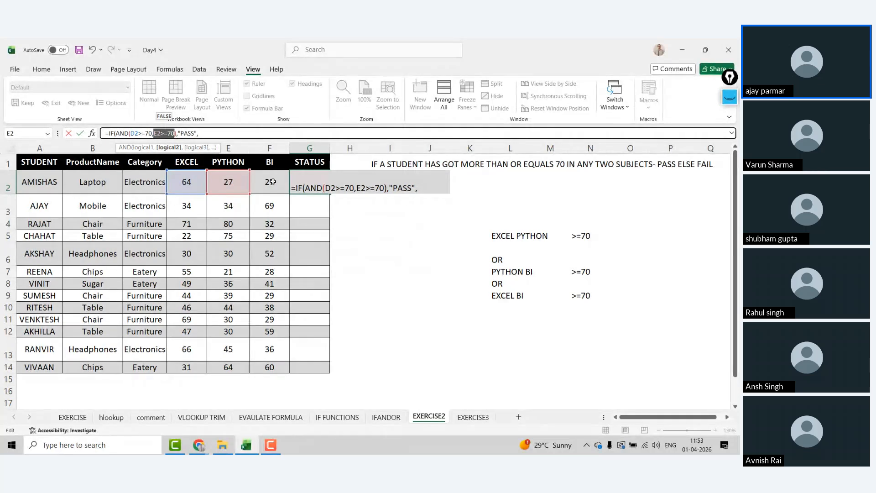
{"action": "left_click", "coordinate": [217, 133]}
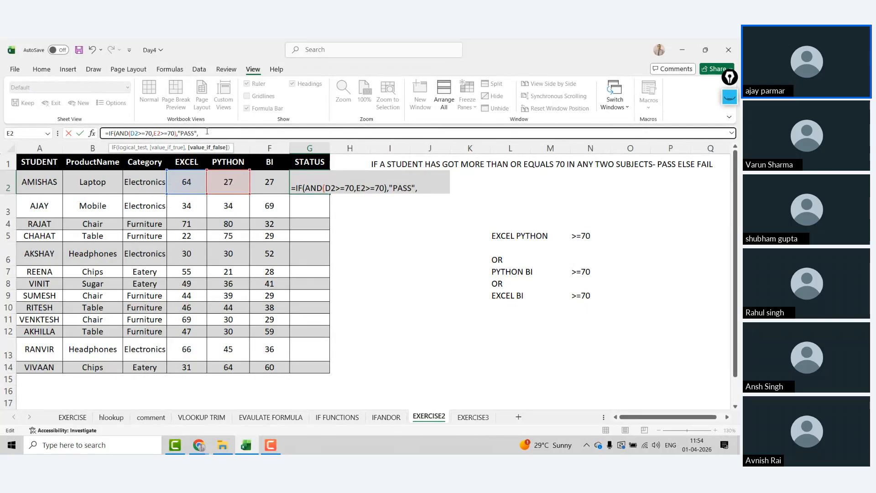
Step: Nest IF(AND(E2>=70,F2>=70),"PASS" into G2's formula and open a third IF(AND(
{"action": "type", "text": "IF(AND("}
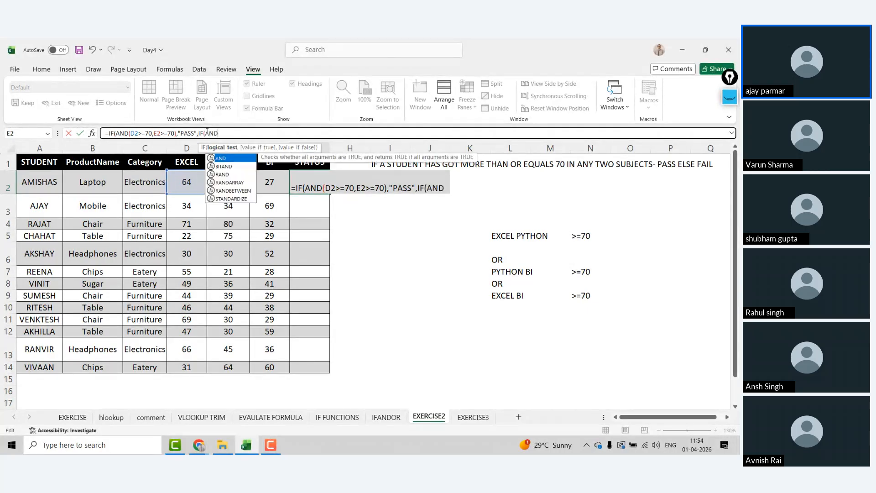
{"action": "left_click", "coordinate": [230, 182]}
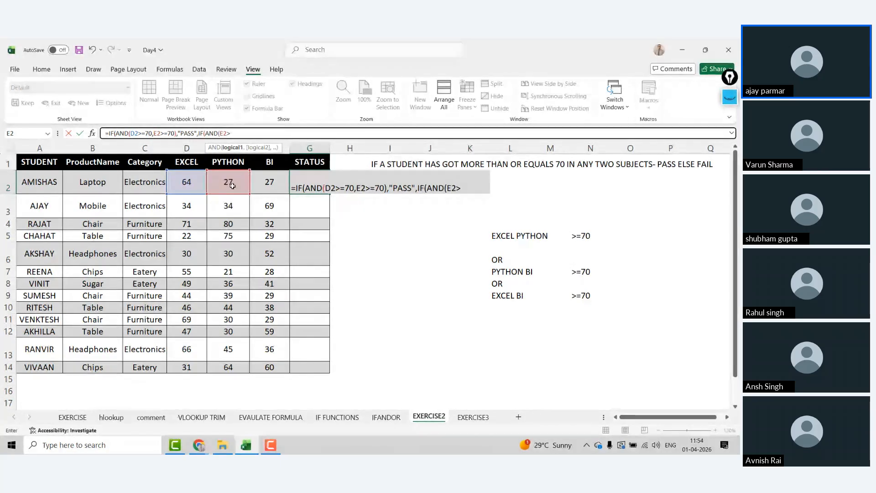
{"action": "type", "text": "70,"}
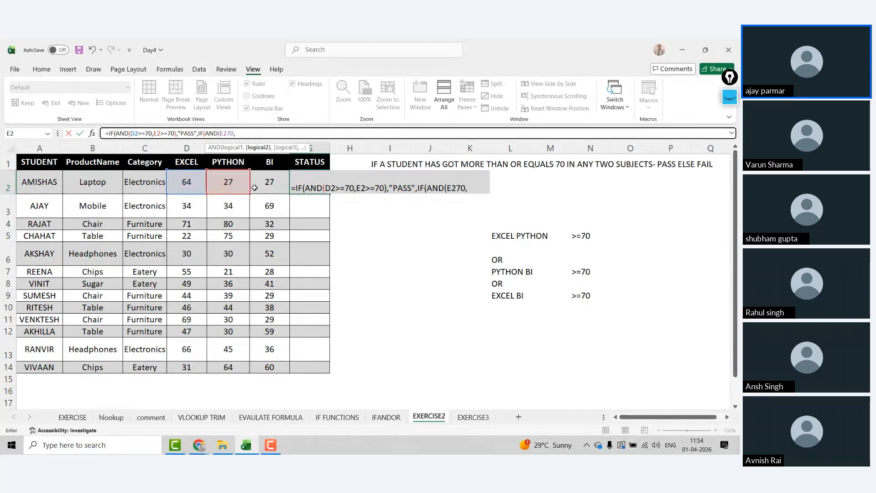
{"action": "left_click", "coordinate": [270, 183]}
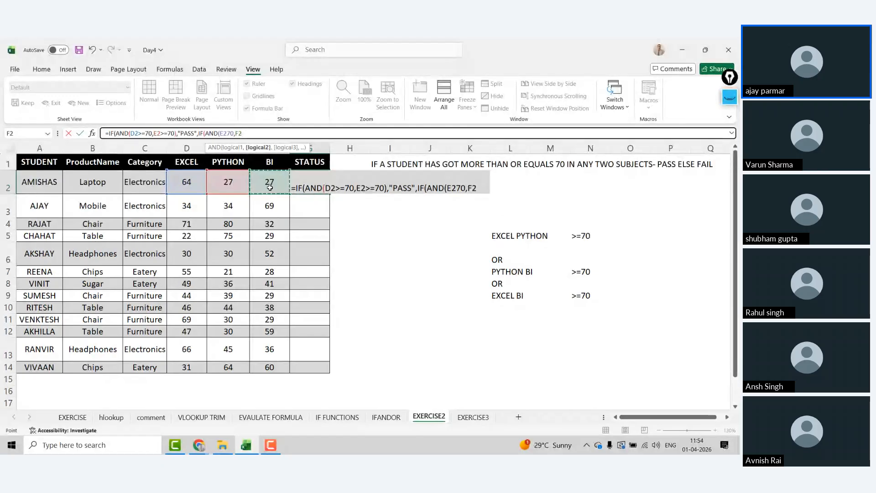
{"action": "key", "text": "BackSpace"}
{"action": "key", "text": "BackSpace"}
{"action": "key", "text": "BackSpace"}
{"action": "key", "text": "BackSpace"}
{"action": "key", "text": "BackSpace"}
{"action": "key", "text": "BackSpace"}
{"action": "key", "text": "BackSpace"}
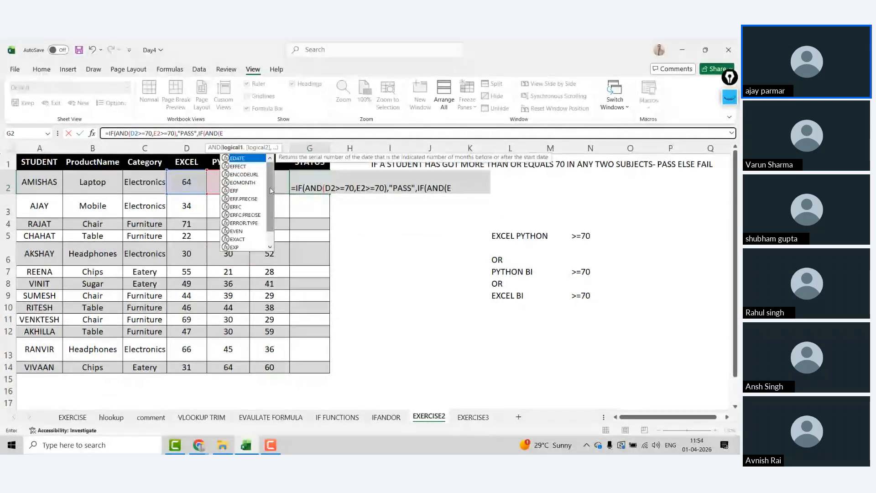
{"action": "left_click", "coordinate": [228, 189]}
{"action": "type", "text": ">=70,"}
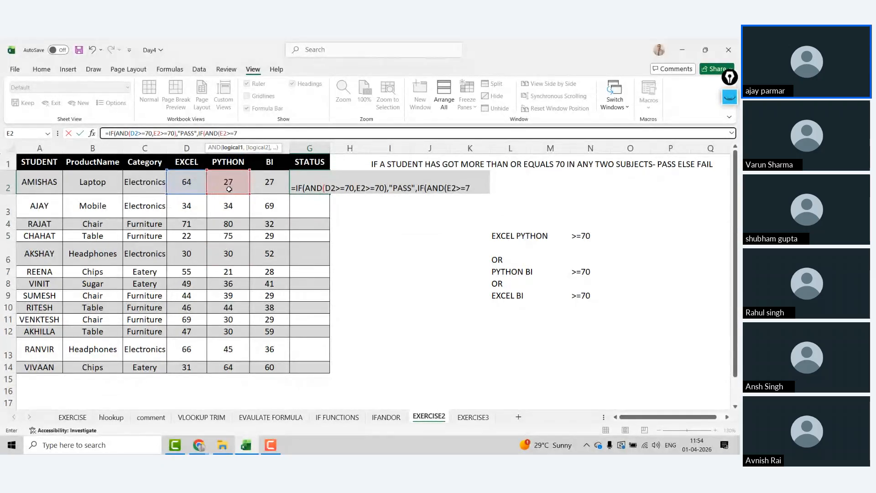
{"action": "left_click", "coordinate": [278, 181]}
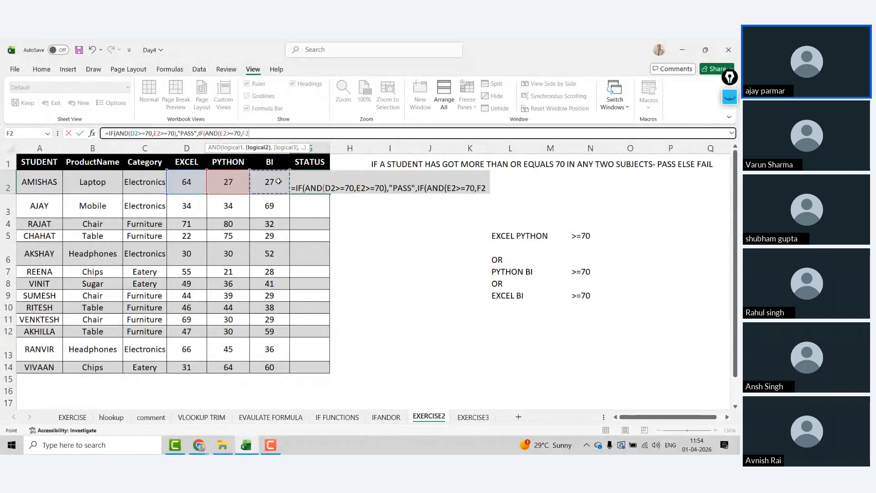
{"action": "type", "text": ">"}
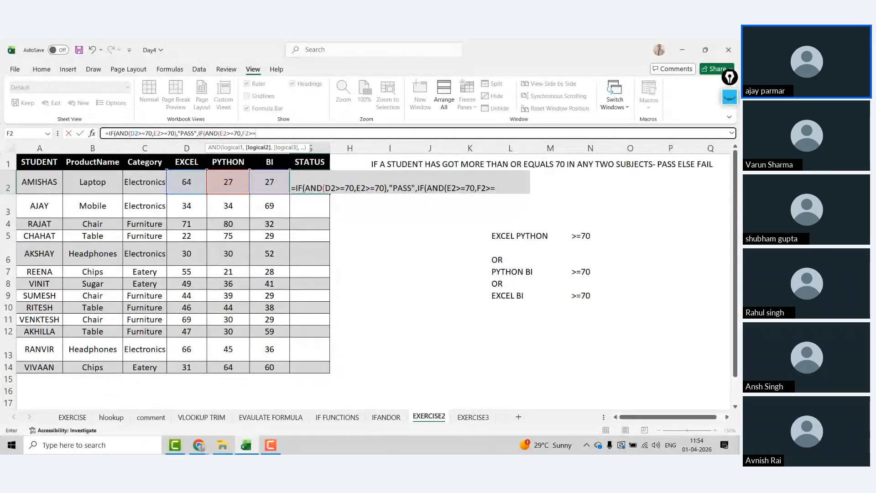
{"action": "type", "text": "=709"}
{"action": "key", "text": "BackSpace"}
{"action": "type", "text": "),"}
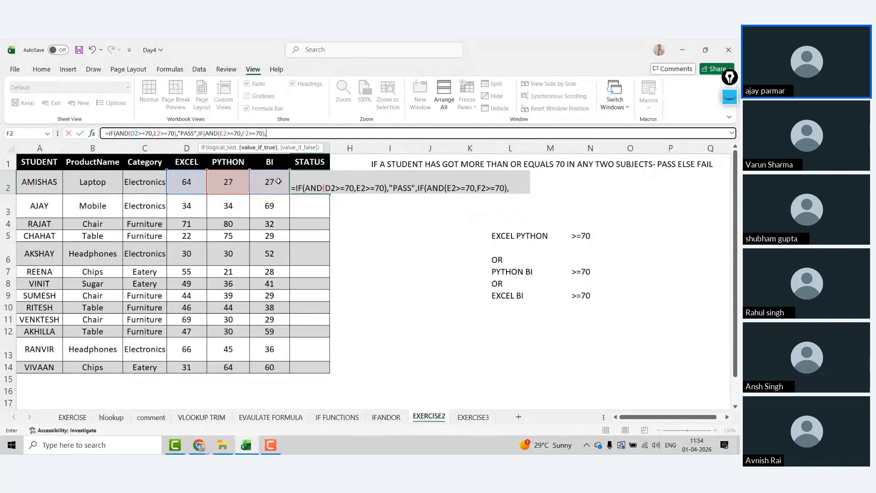
{"action": "type", "text": "\"PASS"}
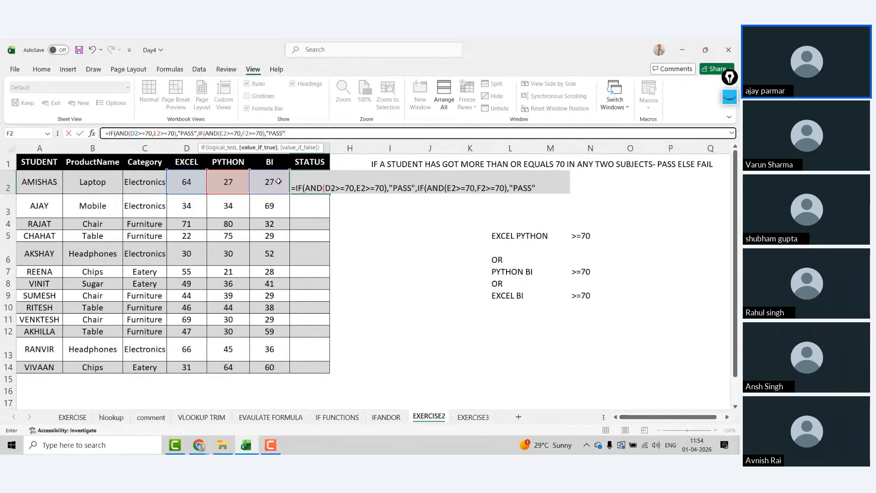
{"action": "type", "text": ",IF(AND("}
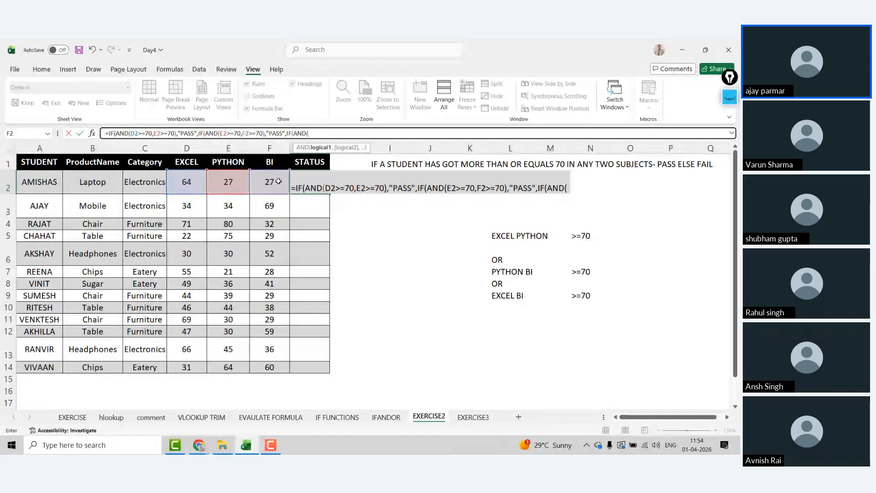
Step: Add the third test F2>=70 and D2>=70 returning "PASS", else "FAIL", and commit G2
{"action": "left_click", "coordinate": [276, 182]}
{"action": "type", "text": ">="}
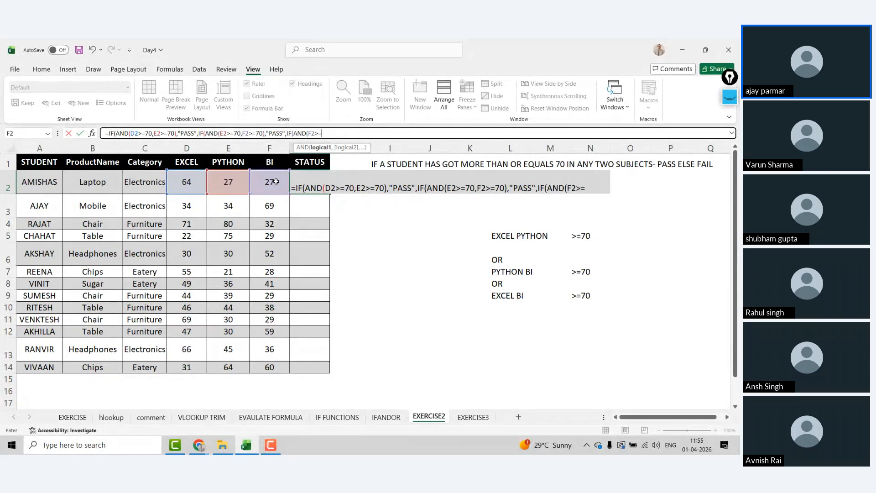
{"action": "type", "text": "70,"}
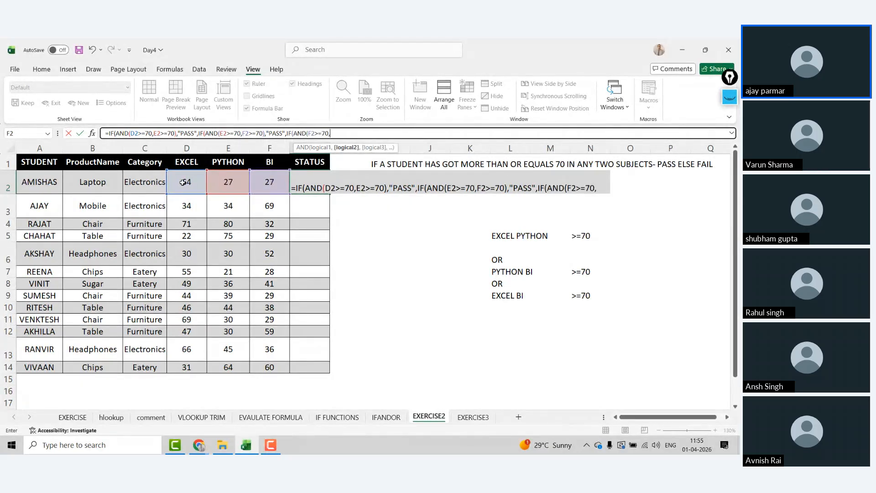
{"action": "left_click", "coordinate": [183, 182]}
{"action": "type", "text": ">="}
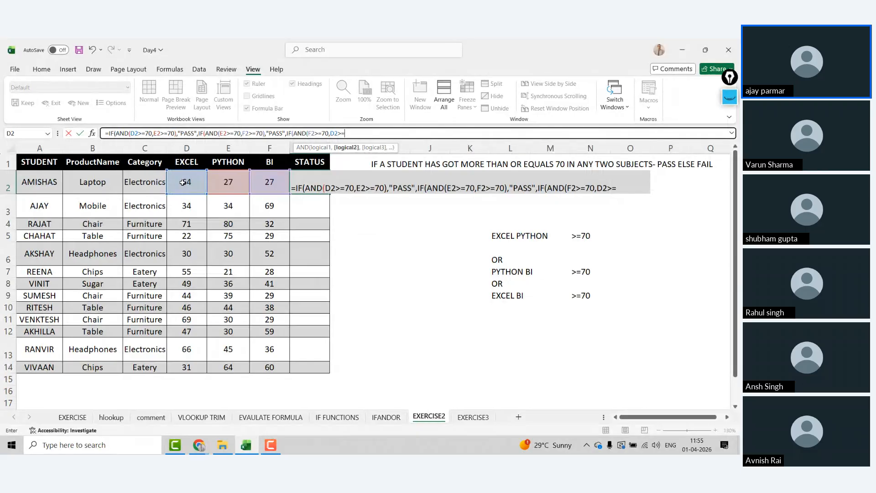
{"action": "type", "text": "70),\"P"}
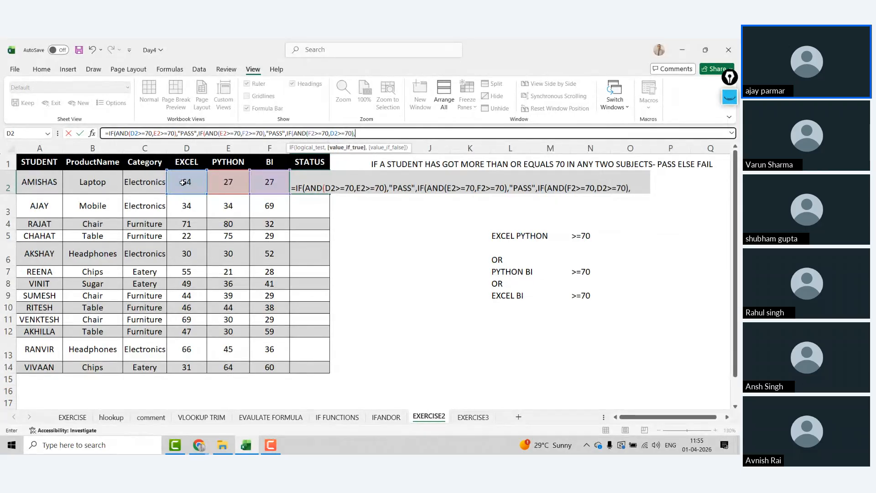
{"action": "type", "text": "ASS\""}
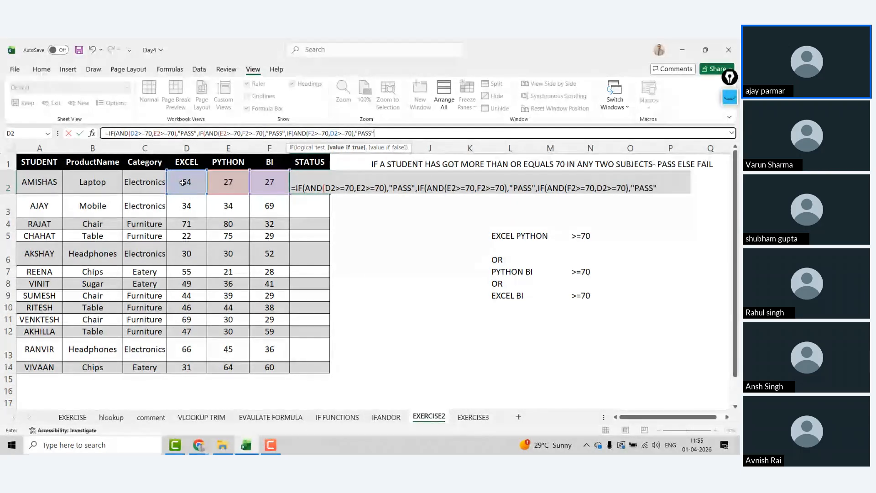
{"action": "type", "text": ","}
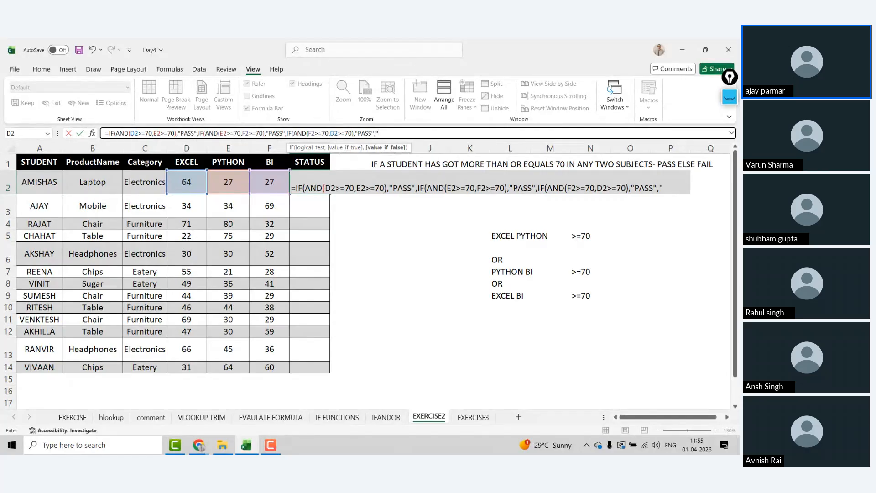
{"action": "type", "text": "FAIL\")))"}
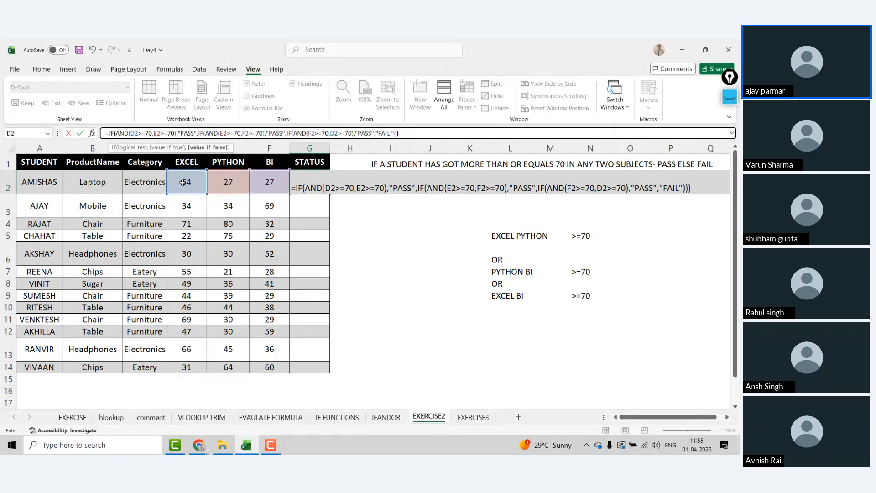
{"action": "key", "text": "ctrl+Return"}
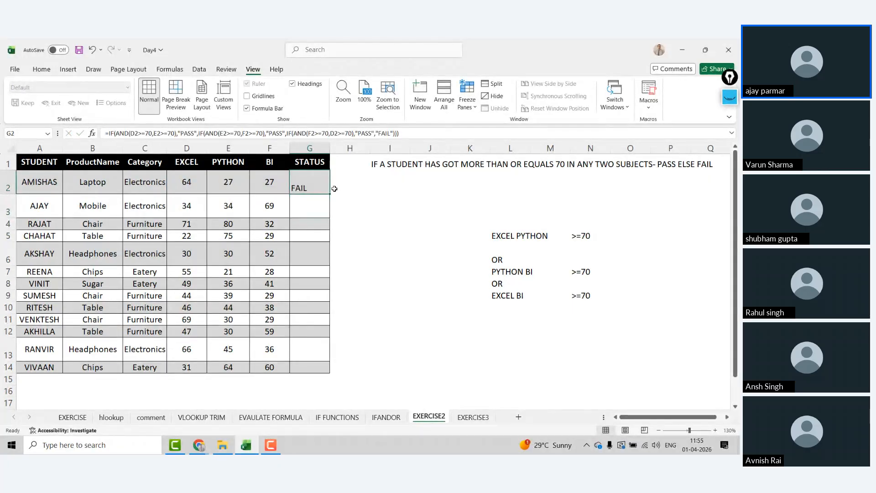
Step: Fill the STATUS formula down to G14 and centre the results horizontally and vertically
{"action": "double_click", "coordinate": [329, 194]}
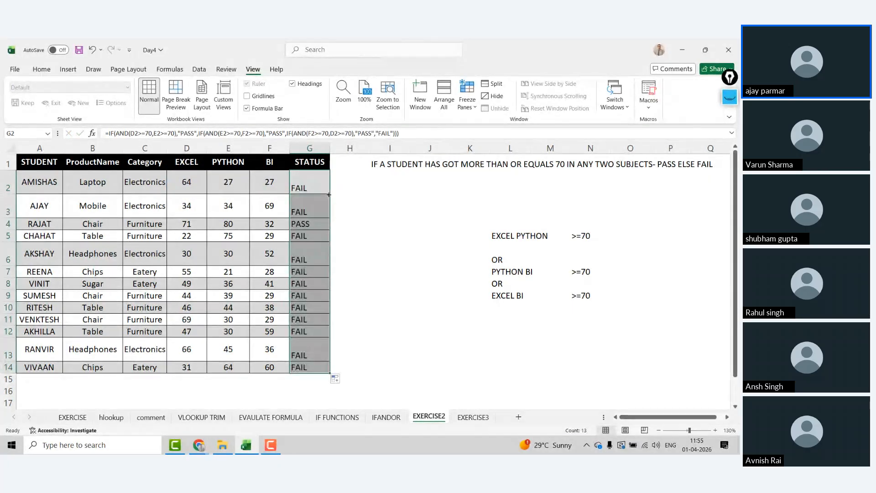
{"action": "left_click", "coordinate": [314, 186]}
{"action": "key", "text": "Down"}
{"action": "left_click", "coordinate": [315, 186]}
{"action": "key", "text": "ctrl+shift+Down"}
{"action": "left_click", "coordinate": [41, 69]}
{"action": "left_click", "coordinate": [221, 103]}
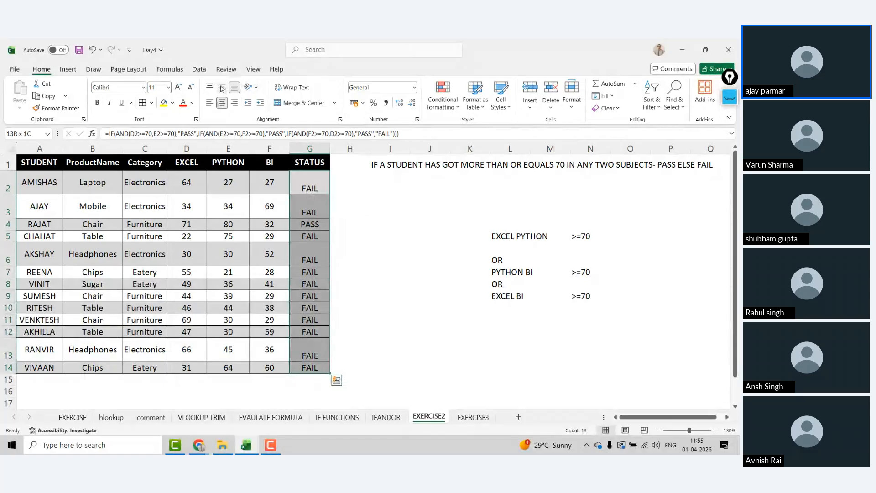
{"action": "left_click", "coordinate": [222, 87]}
Step: Copy the whole student table, then cancel the copy
{"action": "left_click", "coordinate": [64, 162]}
{"action": "key", "text": "ctrl+shift+Right"}
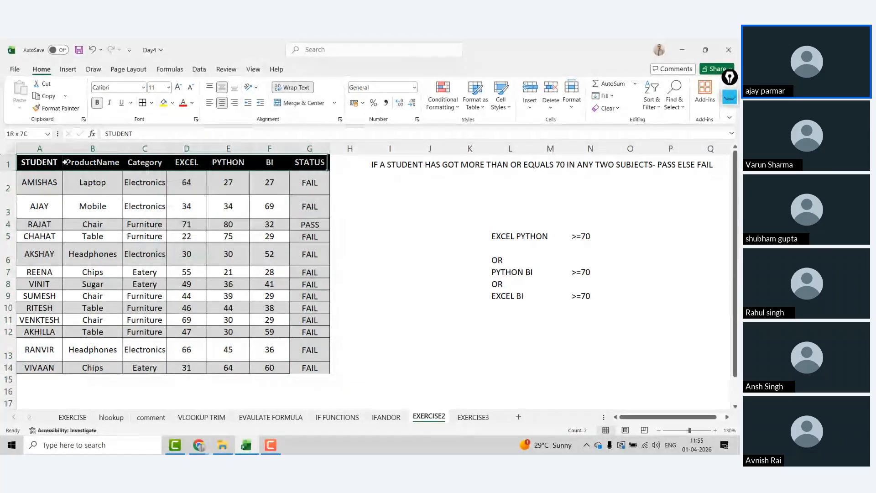
{"action": "key", "text": "ctrl+shift+Down"}
{"action": "key", "text": "ctrl+c"}
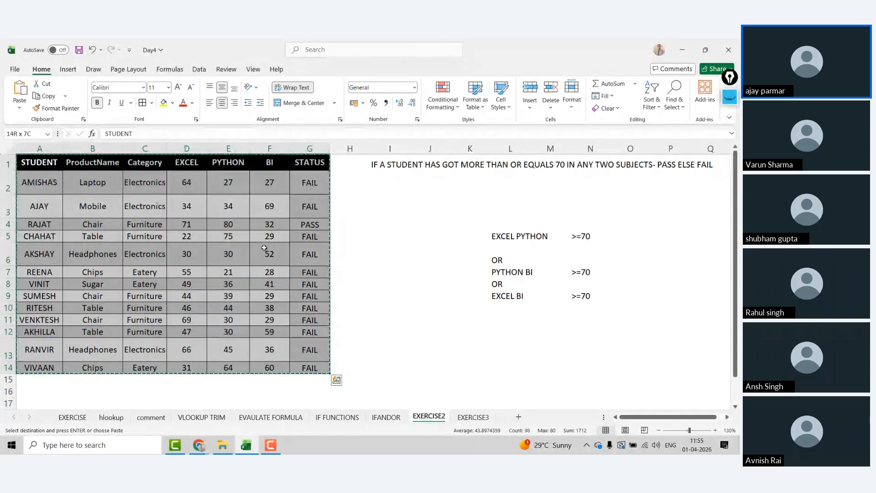
{"action": "key", "text": "Escape"}
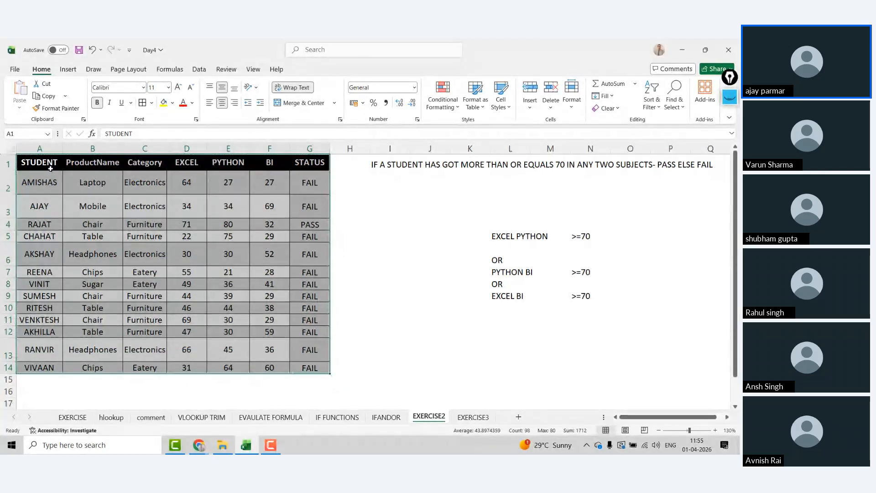
Step: Copy the header row and AMISHAS's row, A1:G2
{"action": "left_click", "coordinate": [52, 171]}
{"action": "left_click", "coordinate": [51, 168]}
{"action": "key", "text": "shift+Down"}
{"action": "key", "text": "shift+Right"}
{"action": "key", "text": "shift+Right"}
{"action": "key", "text": "shift+Right"}
{"action": "key", "text": "shift+Right"}
{"action": "key", "text": "shift+Right"}
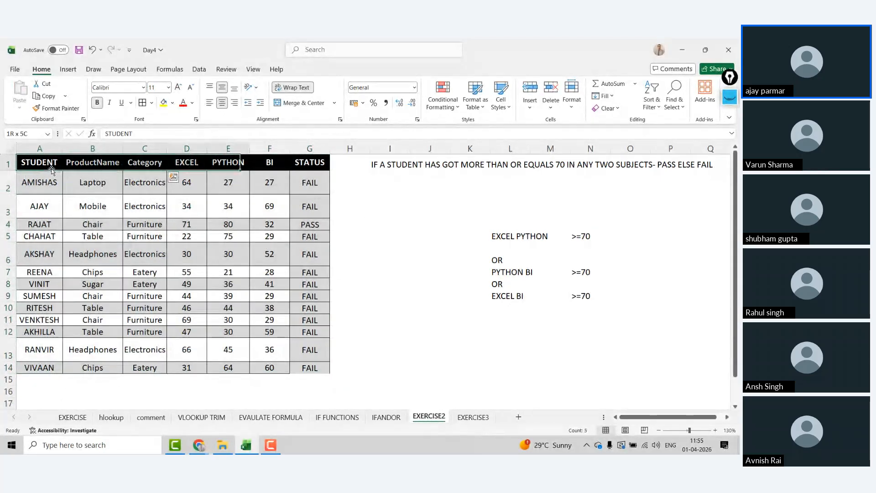
{"action": "key", "text": "ctrl+q"}
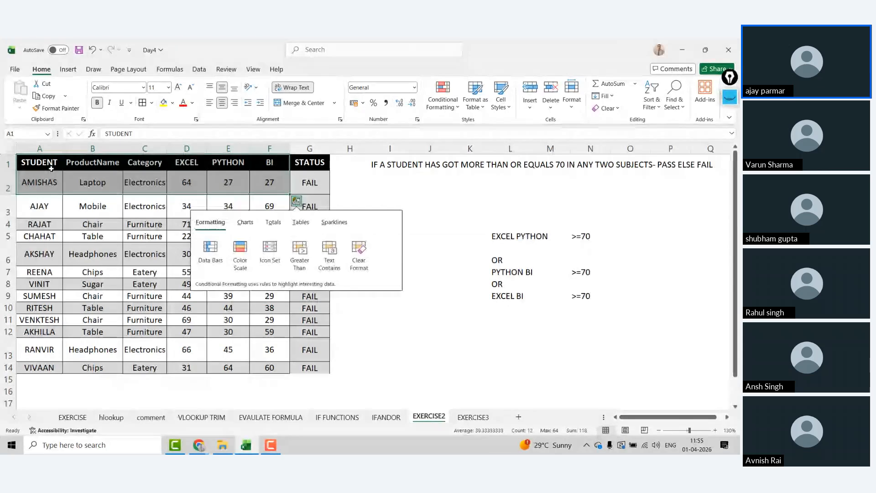
{"action": "key", "text": "Escape"}
{"action": "key", "text": "Right"}
{"action": "left_click", "coordinate": [51, 168]}
{"action": "key", "text": "shift+Right"}
{"action": "key", "text": "shift+Right"}
{"action": "key", "text": "shift+Right"}
{"action": "key", "text": "shift+Right"}
{"action": "key", "text": "shift+Right"}
{"action": "key", "text": "shift+Right"}
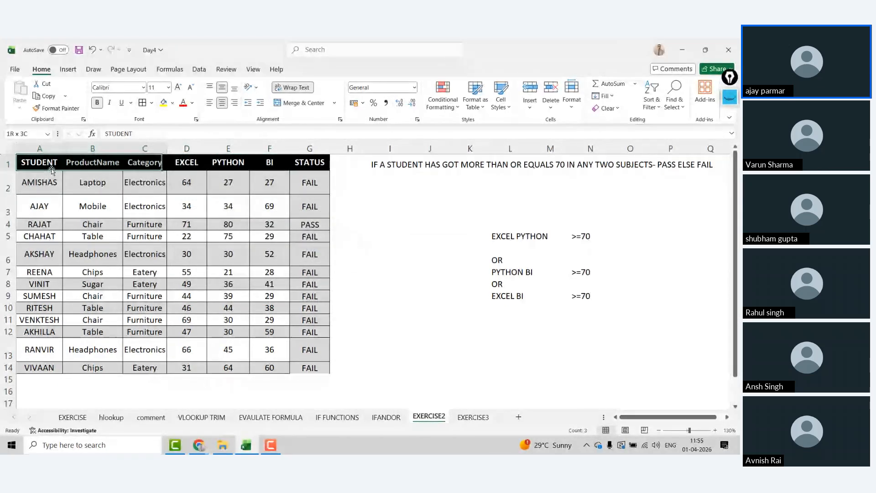
{"action": "key", "text": "shift+Down"}
{"action": "key", "text": "ctrl+c"}
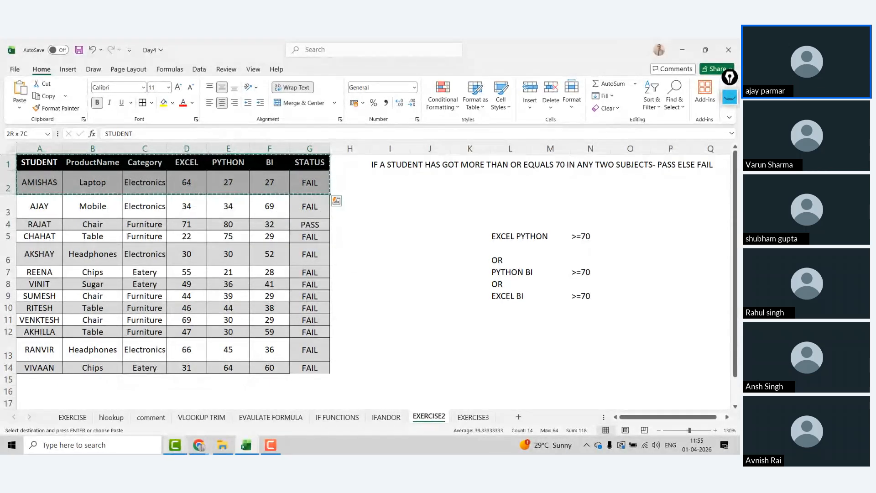
Step: Ask ChatGPT 'Explain me this formula' with the copied table rows pasted below
{"action": "mouse_move", "coordinate": [191, 447]}
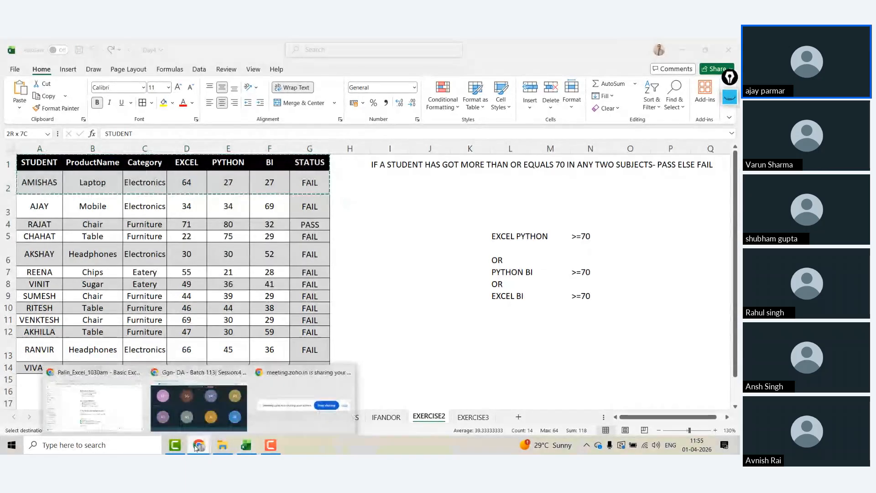
{"action": "mouse_move", "coordinate": [192, 377]}
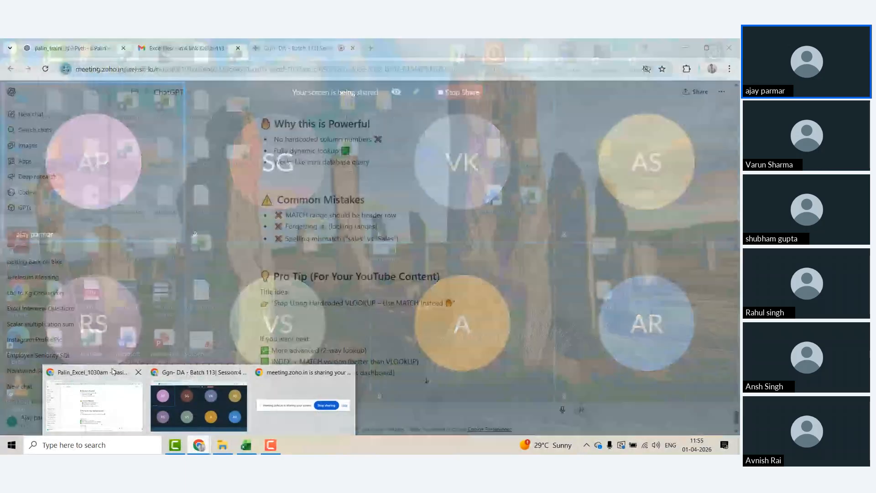
{"action": "left_click", "coordinate": [93, 397]}
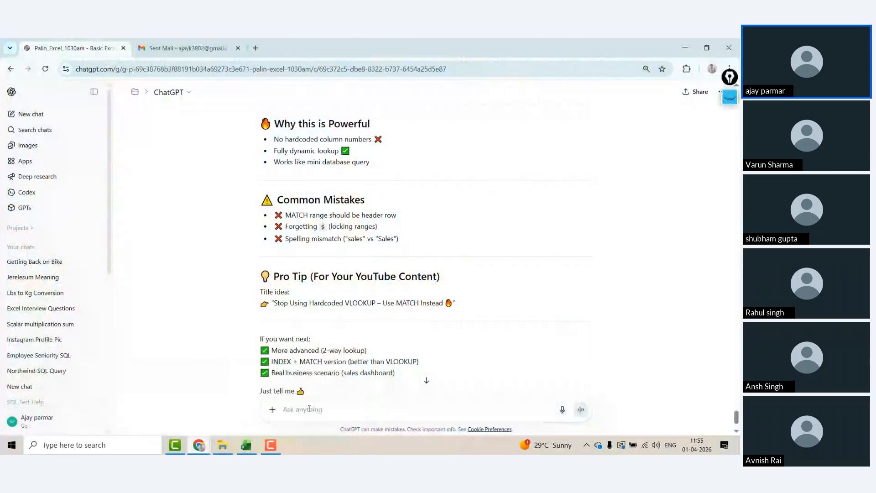
{"action": "left_click", "coordinate": [43, 249]}
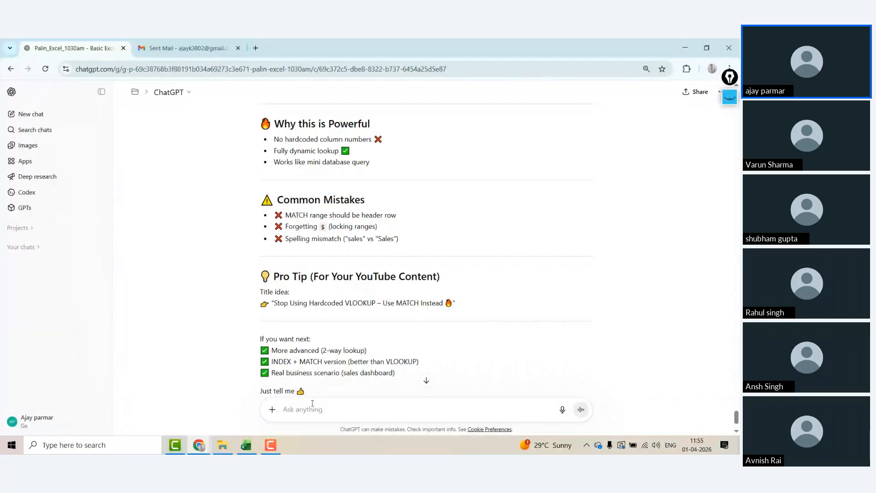
{"action": "type", "text": "EXPALIO9"}
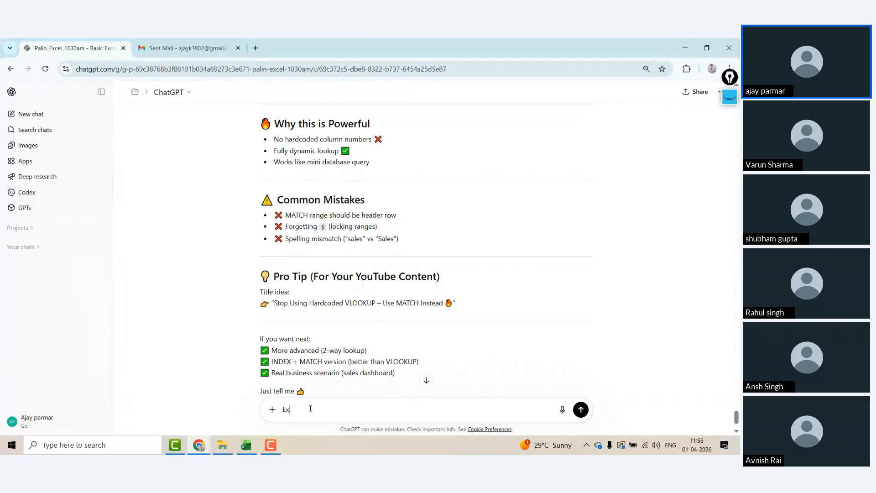
{"action": "type", "text": "lain me this formual"}
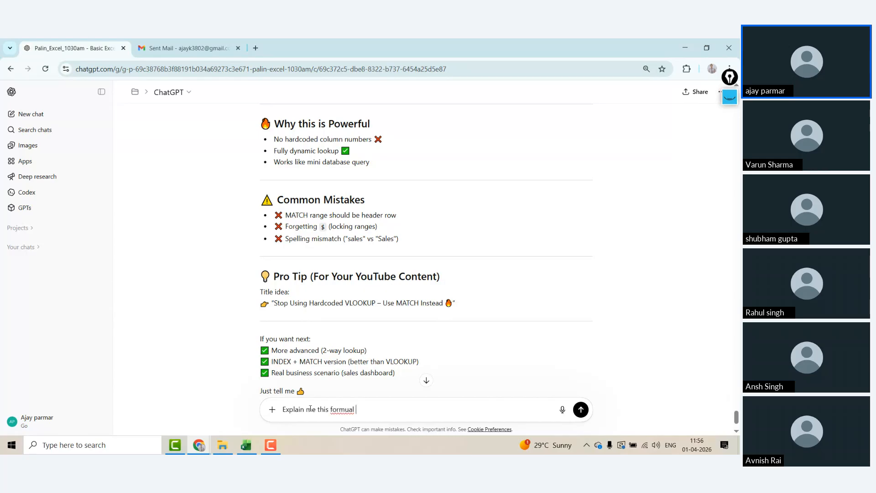
{"action": "key", "text": "BackSpace"}
{"action": "key", "text": "BackSpace"}
{"action": "key", "text": "BackSpace"}
{"action": "key", "text": "BackSpace"}
{"action": "type", "text": "ula"}
{"action": "key", "text": "shift+Return"}
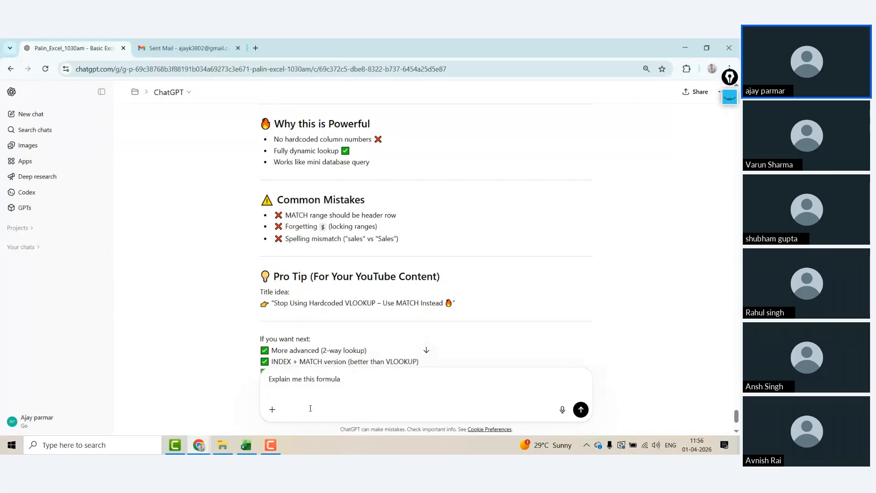
{"action": "key", "text": "ctrl+v"}
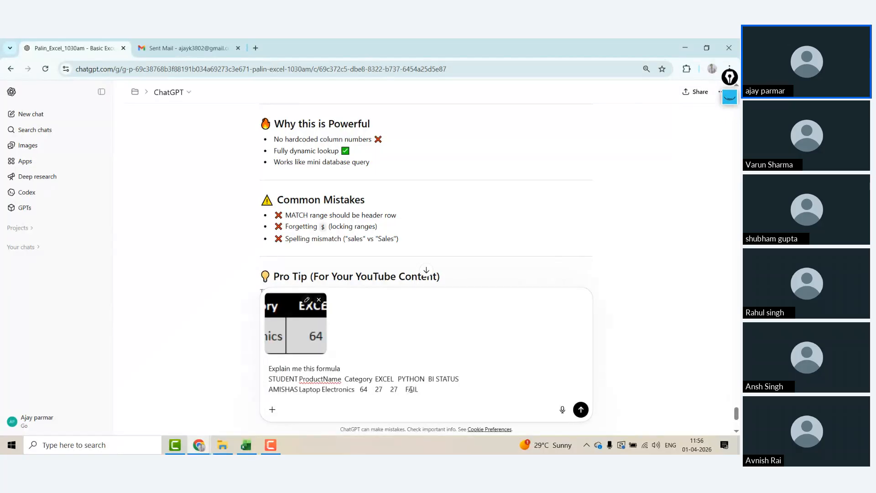
{"action": "key", "text": "Return"}
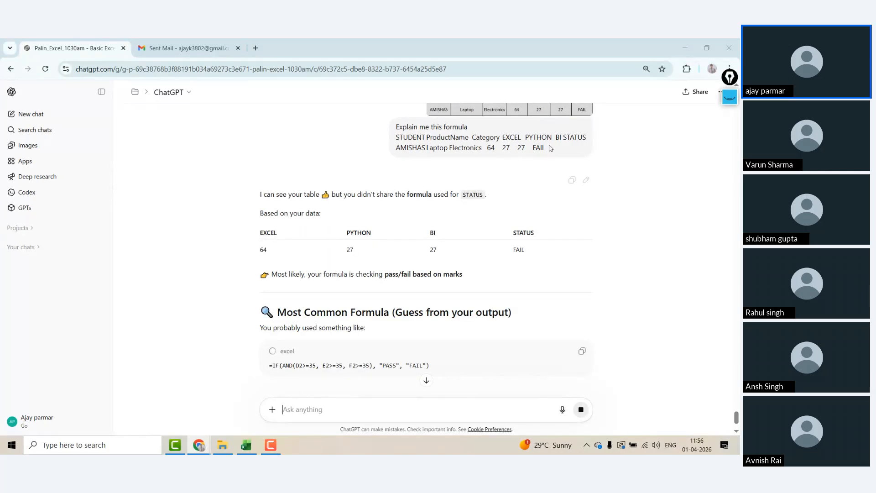
Step: Copy G2's nested IF(AND) formula from Excel and send it to ChatGPT for explanation
{"action": "key", "text": "alt+Tab"}
{"action": "left_click", "coordinate": [310, 186]}
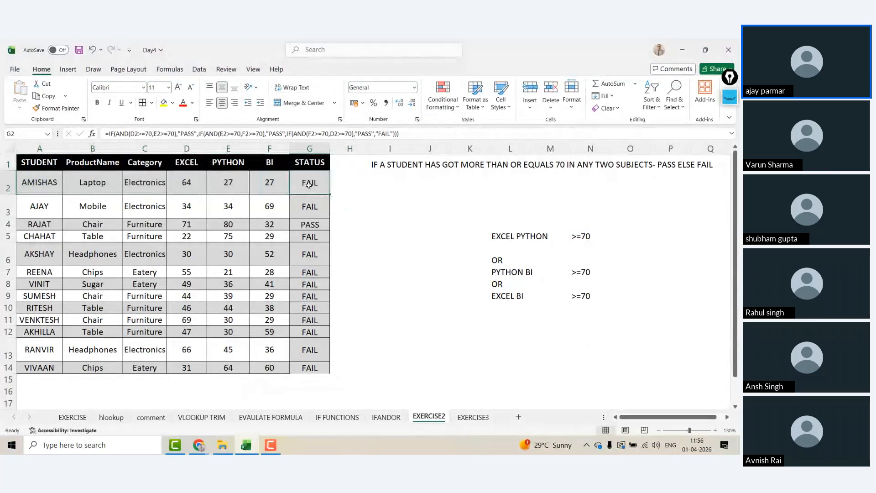
{"action": "left_click_drag", "start_coordinate": [109, 134], "coordinate": [418, 130]}
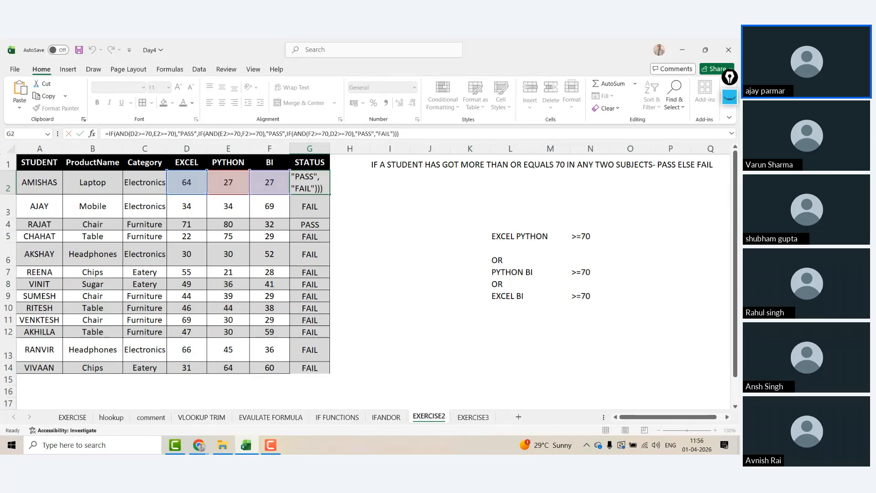
{"action": "key", "text": "alt+Tab"}
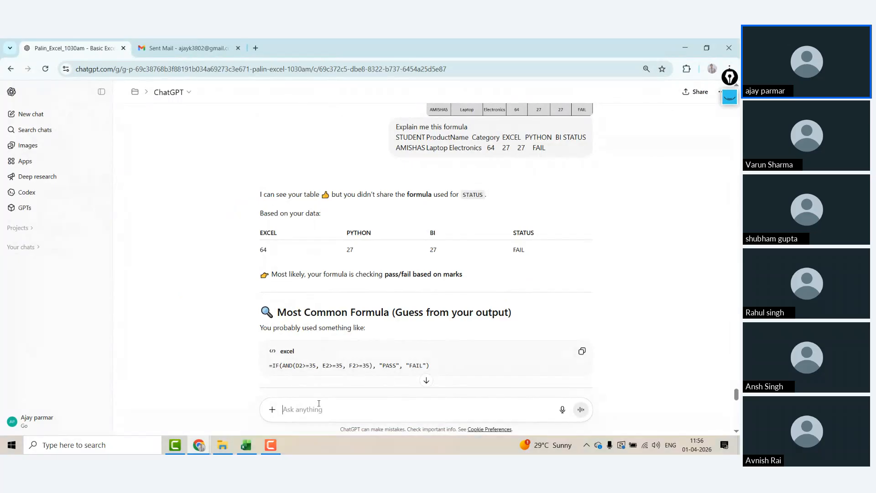
{"action": "key", "text": "ctrl+v"}
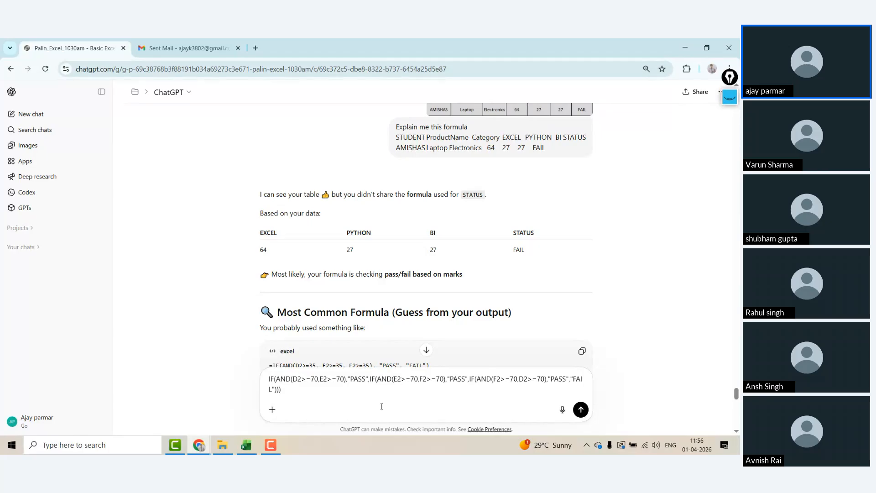
{"action": "key", "text": "Return"}
{"action": "left_click", "coordinate": [101, 92]}
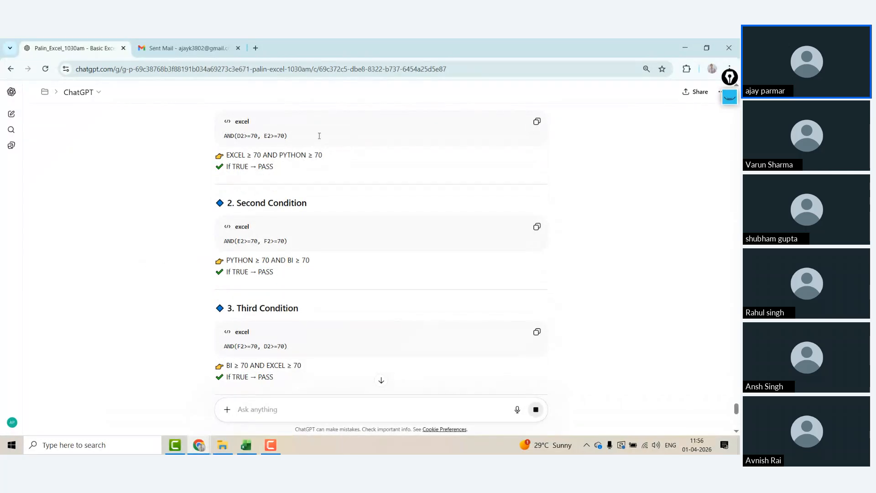
{"action": "key", "text": "alt+Tab"}
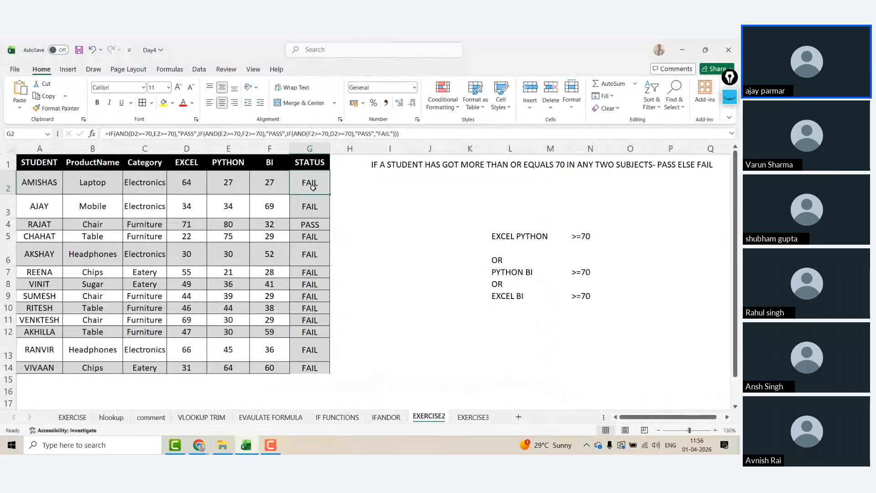
Step: Evaluate G2's formula through the first two AND conditions, both resolving to FALSE
{"action": "left_click", "coordinate": [160, 68]}
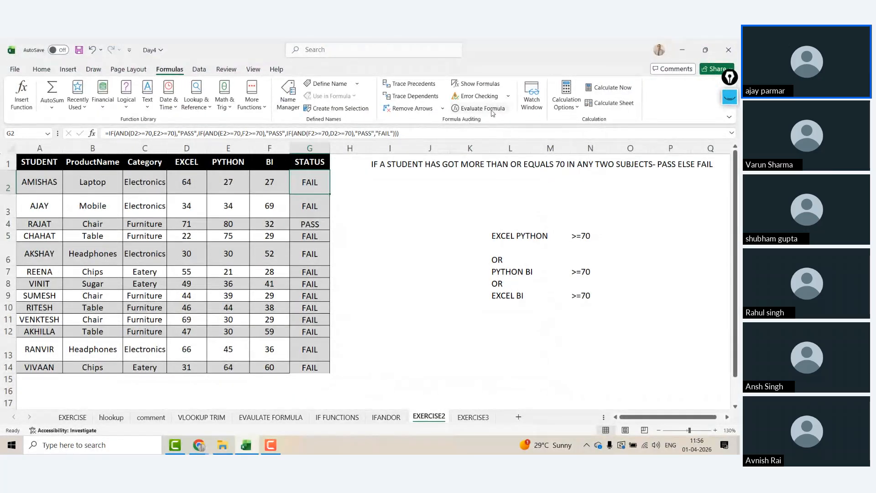
{"action": "left_click", "coordinate": [492, 112]}
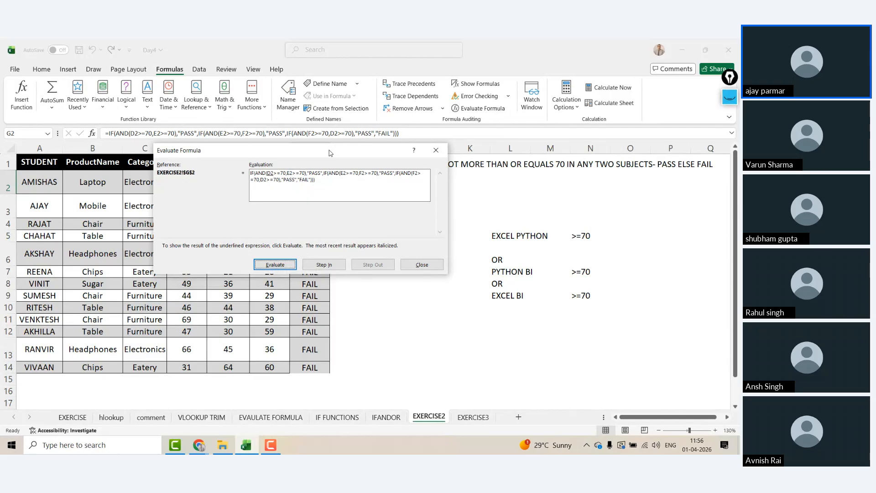
{"action": "left_click_drag", "start_coordinate": [330, 152], "coordinate": [385, 210]}
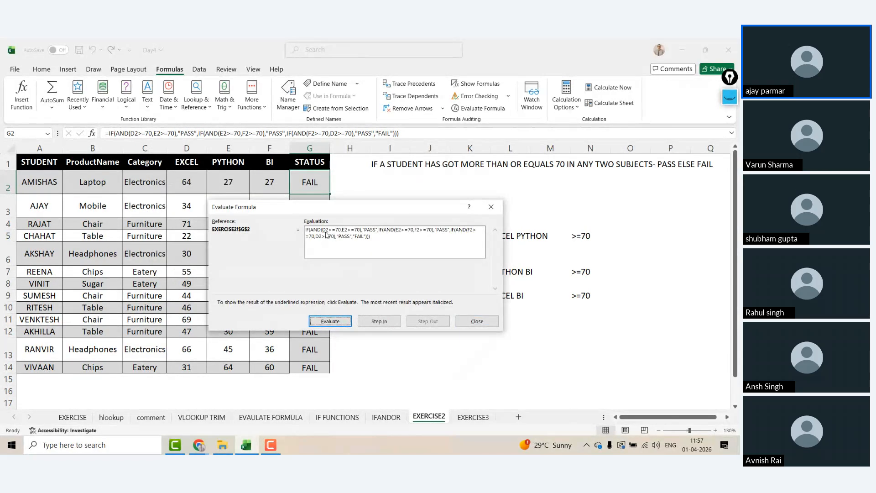
{"action": "left_click", "coordinate": [330, 321]}
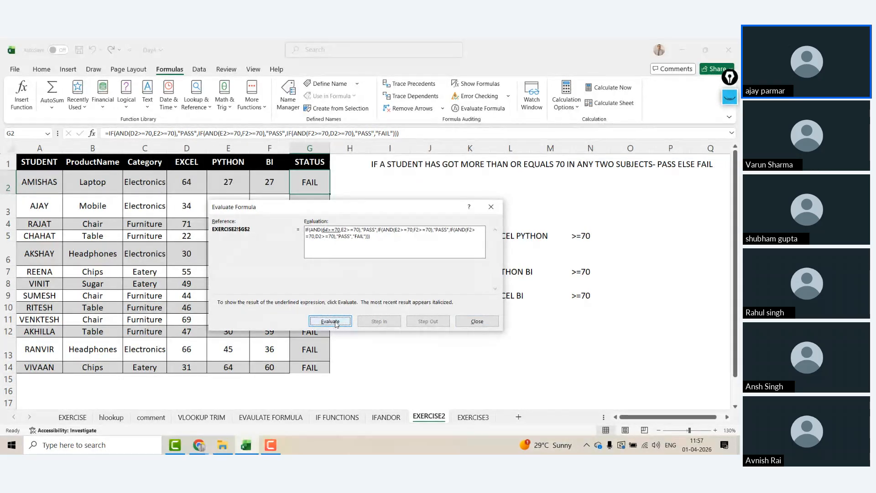
{"action": "left_click", "coordinate": [336, 322]}
{"action": "left_click", "coordinate": [336, 324]}
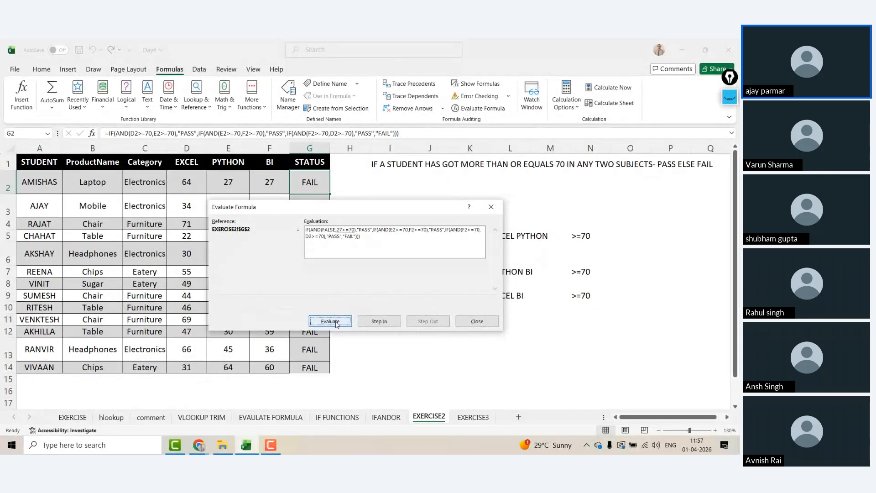
{"action": "left_click", "coordinate": [336, 324]}
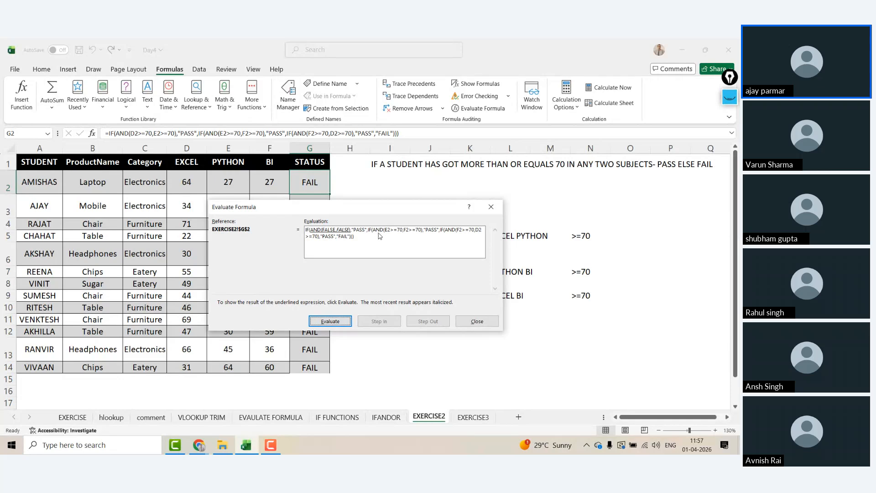
{"action": "left_click", "coordinate": [330, 321]}
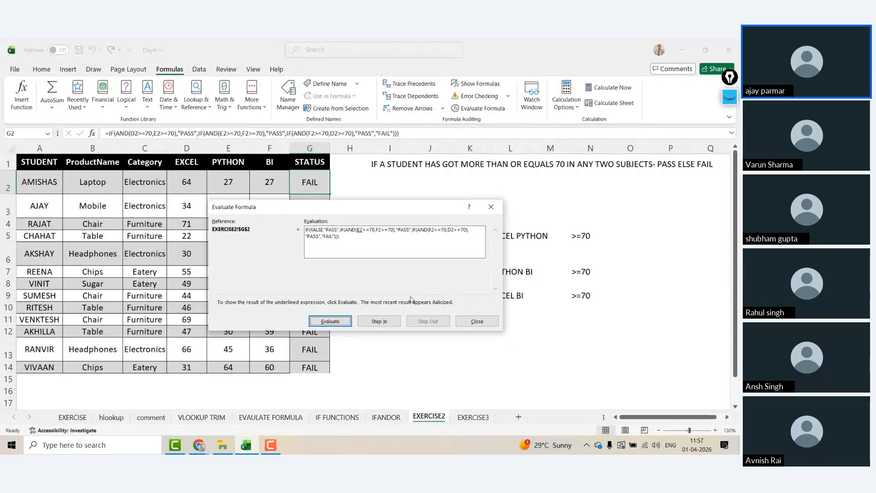
{"action": "left_click", "coordinate": [330, 321]}
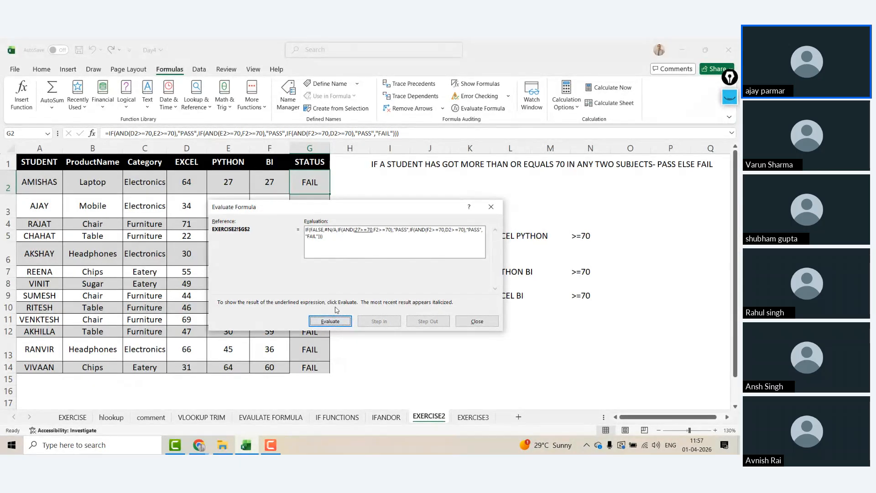
{"action": "left_click", "coordinate": [335, 322]}
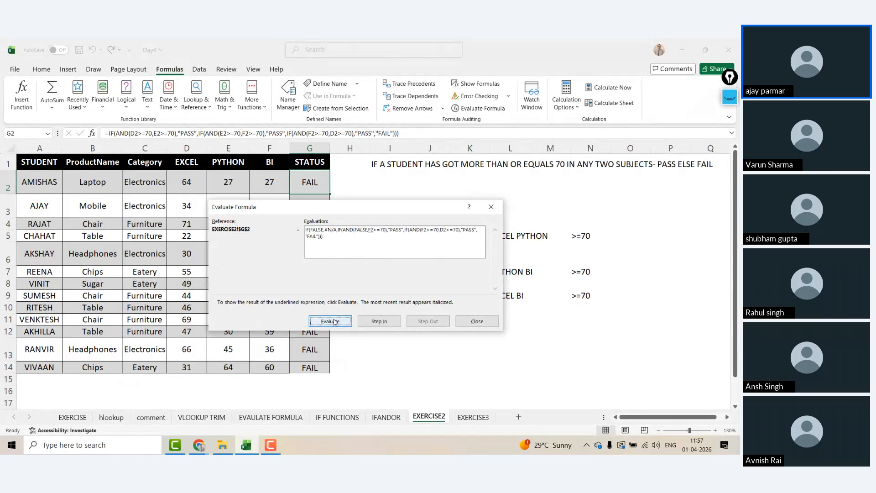
{"action": "left_click", "coordinate": [335, 322]}
{"action": "left_click", "coordinate": [334, 322]}
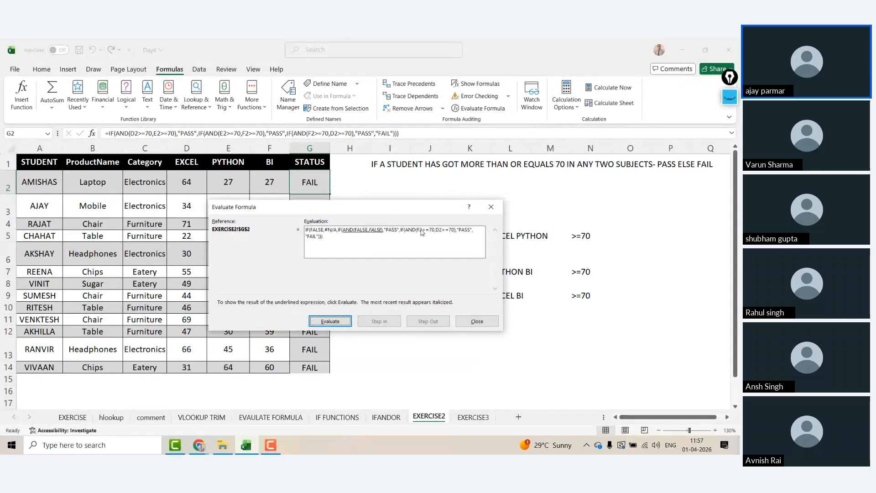
{"action": "left_click", "coordinate": [330, 322]}
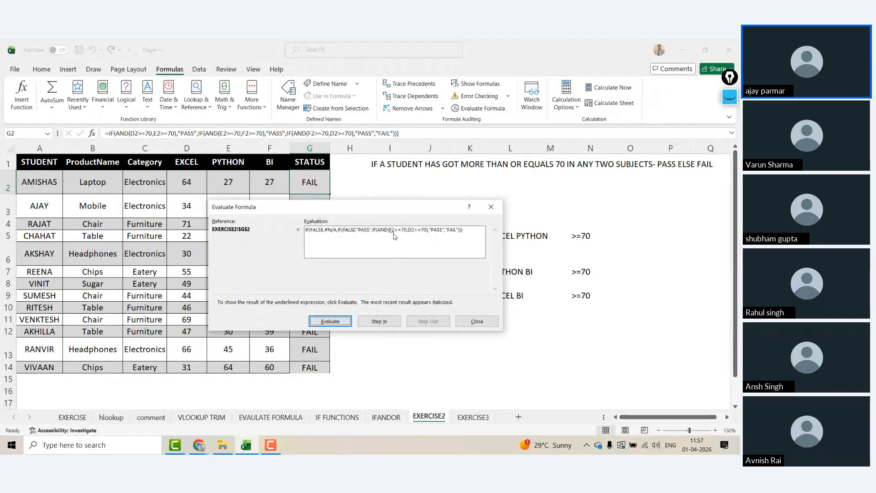
Step: Finish evaluating the third AND and the outer IFs to the final FAIL, then restart and close
{"action": "left_click", "coordinate": [336, 322]}
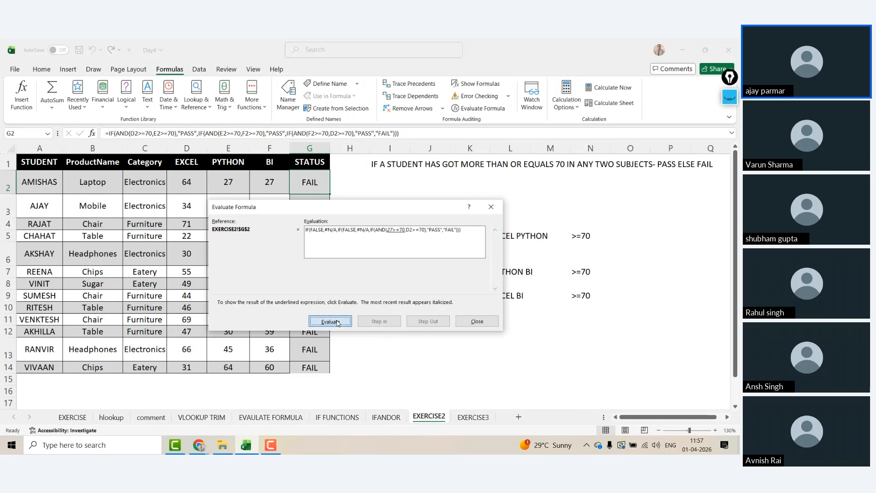
{"action": "left_click", "coordinate": [337, 322]}
{"action": "left_click", "coordinate": [337, 322]}
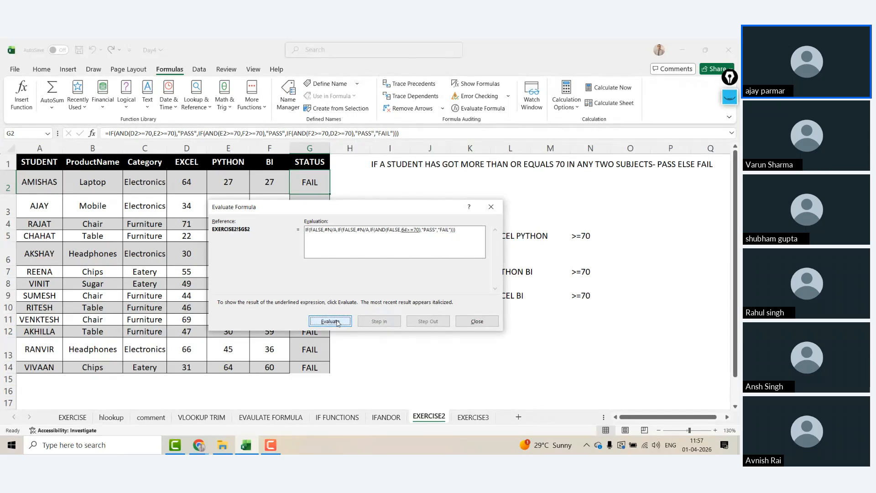
{"action": "left_click", "coordinate": [336, 323]}
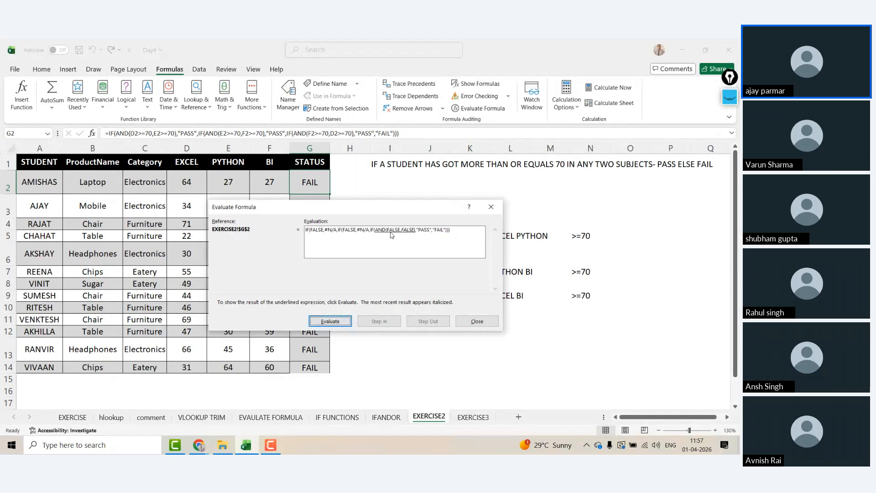
{"action": "left_click", "coordinate": [339, 320]}
{"action": "left_click", "coordinate": [331, 323]}
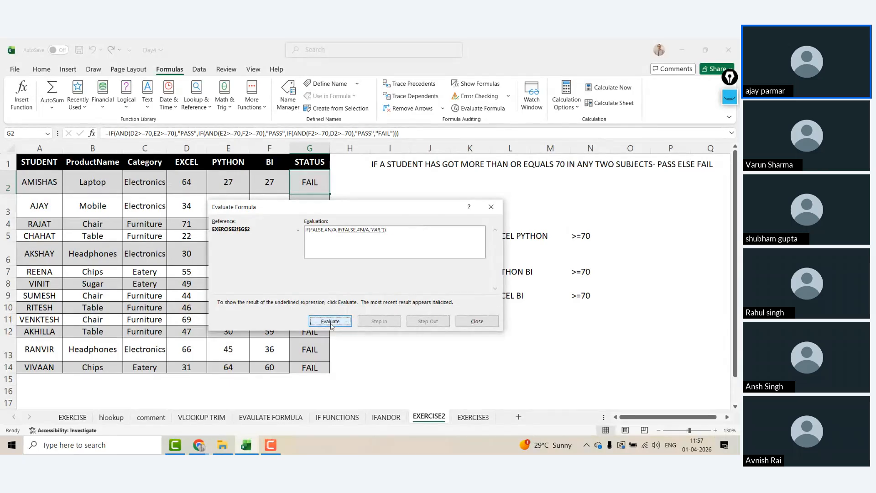
{"action": "left_click", "coordinate": [331, 324]}
{"action": "left_click", "coordinate": [331, 322]}
{"action": "left_click", "coordinate": [318, 324]}
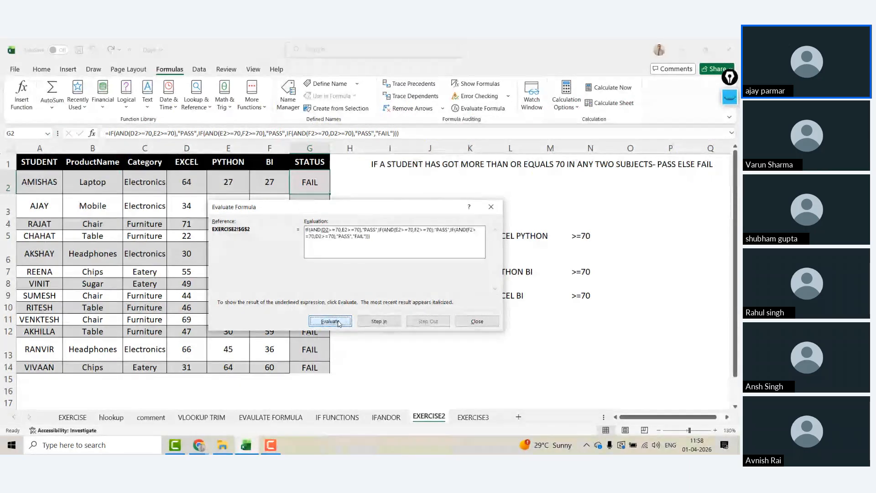
{"action": "left_click", "coordinate": [477, 321]}
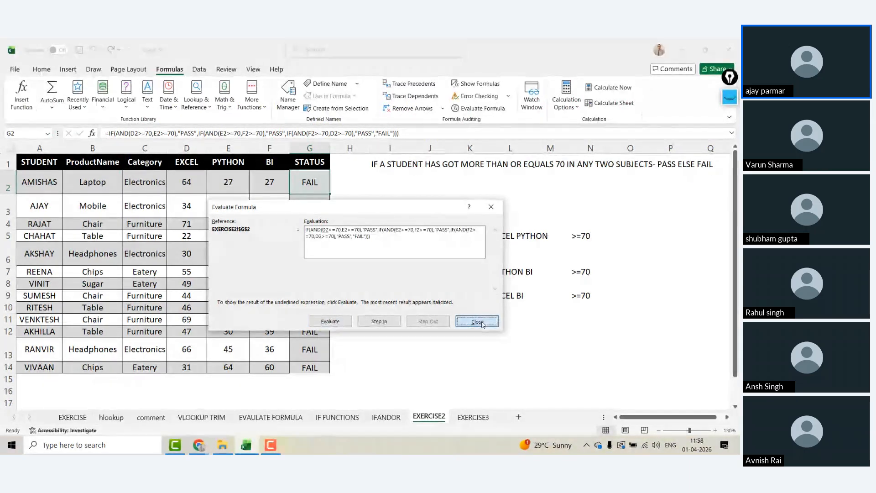
Step: Save the workbook and autofit column C to its Category entries
{"action": "mouse_move", "coordinate": [317, 175]}
{"action": "left_mouse_down"}
{"action": "mouse_move", "coordinate": [313, 210]}
{"action": "mouse_move", "coordinate": [320, 178]}
{"action": "left_mouse_up"}
{"action": "key", "text": "ctrl+s"}
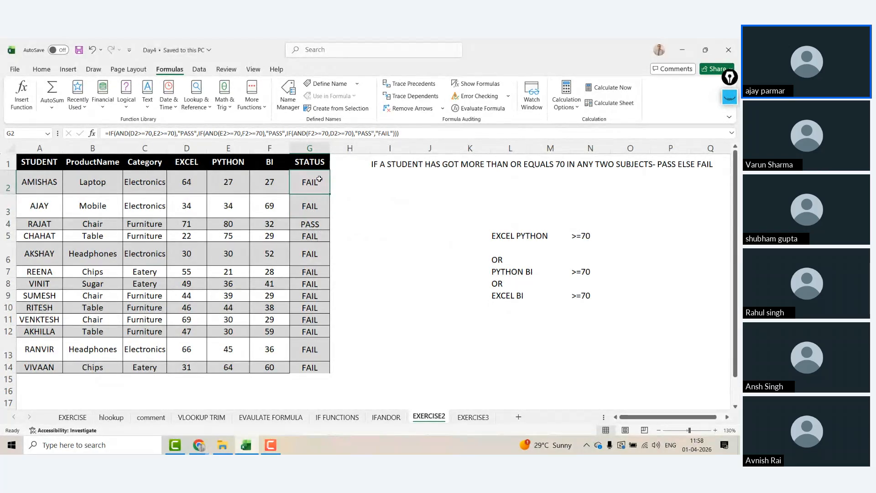
{"action": "left_click", "coordinate": [39, 182]}
{"action": "left_click", "coordinate": [186, 183]}
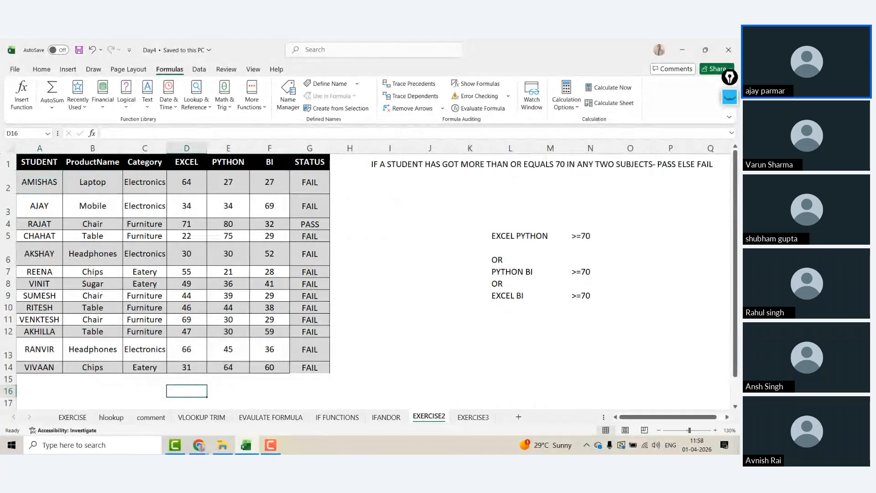
{"action": "left_click", "coordinate": [278, 190]}
{"action": "left_click", "coordinate": [75, 181]}
{"action": "left_click", "coordinate": [37, 183]}
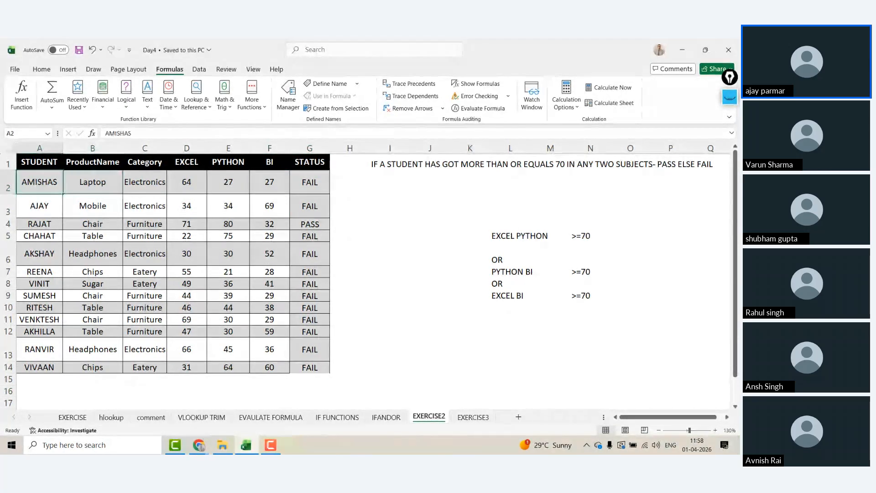
{"action": "left_click", "coordinate": [86, 269]}
{"action": "left_click", "coordinate": [91, 390]}
{"action": "left_click", "coordinate": [228, 349]}
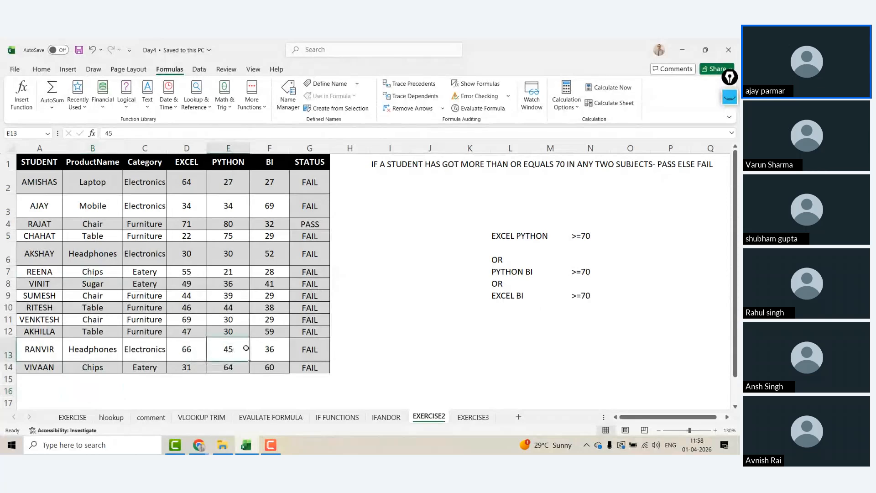
{"action": "double_click", "coordinate": [167, 148]}
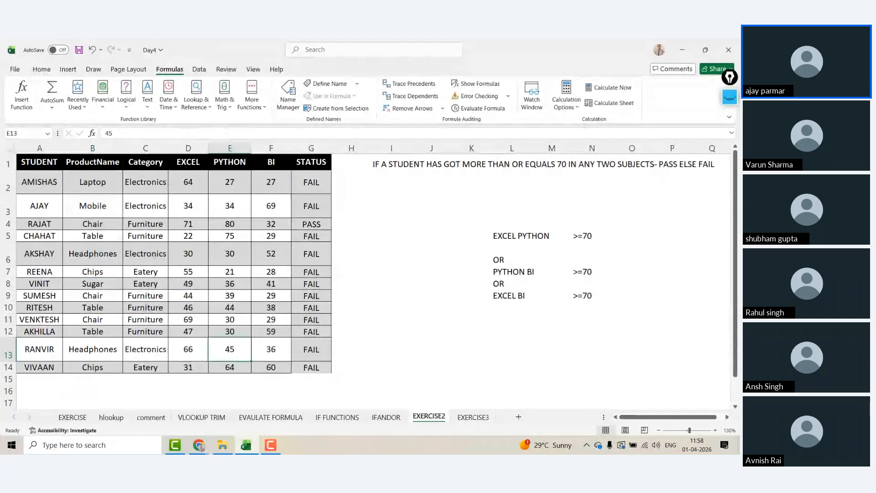
{"action": "left_click", "coordinate": [28, 161]}
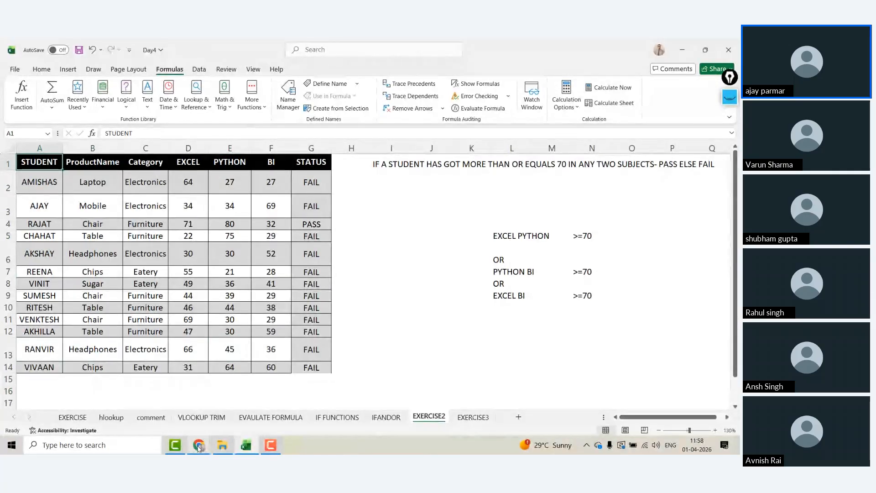
Step: Ask ChatGPT for two advanced nested IF questions and copy the Salary Bonus Calculation table
{"action": "mouse_move", "coordinate": [199, 448]}
{"action": "left_click", "coordinate": [94, 402]}
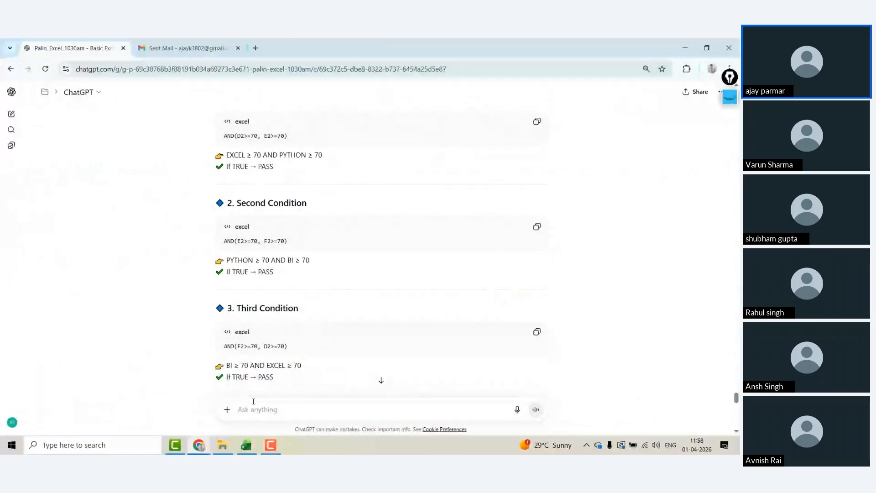
{"action": "type", "text": "can you"}
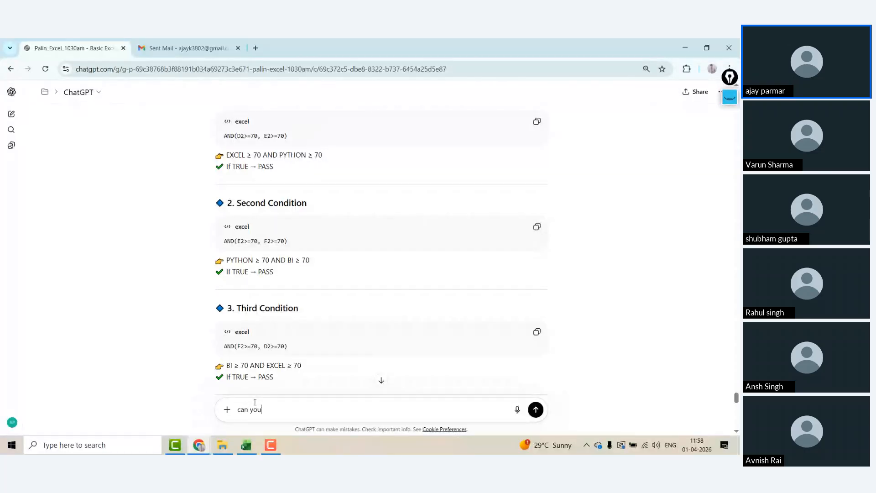
{"action": "type", "text": " giv eme"}
{"action": "type", "text": "2 questions"}
{"action": "type", "text": " on nested if"}
{"action": "type", "text": "- advance ones"}
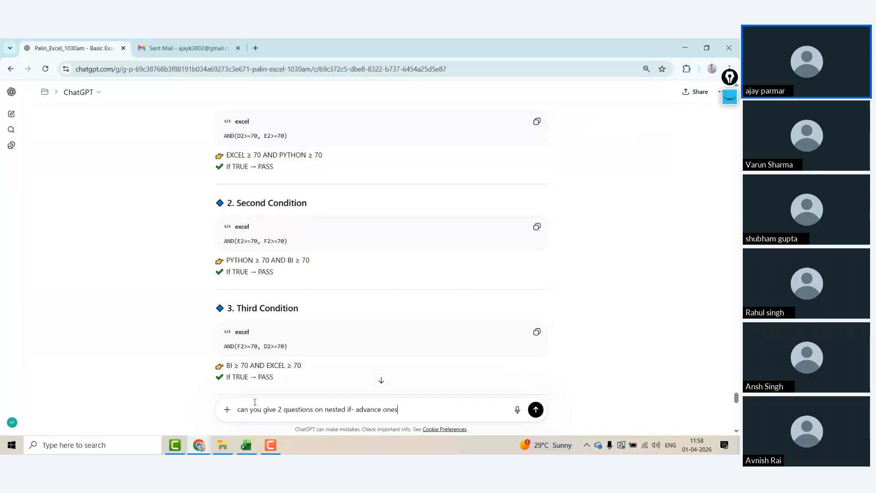
{"action": "key", "text": "Return"}
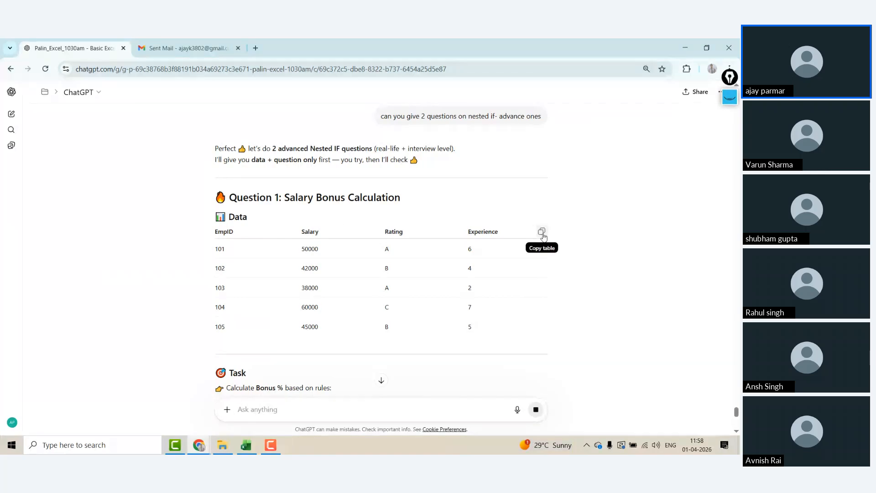
{"action": "left_click", "coordinate": [542, 233]}
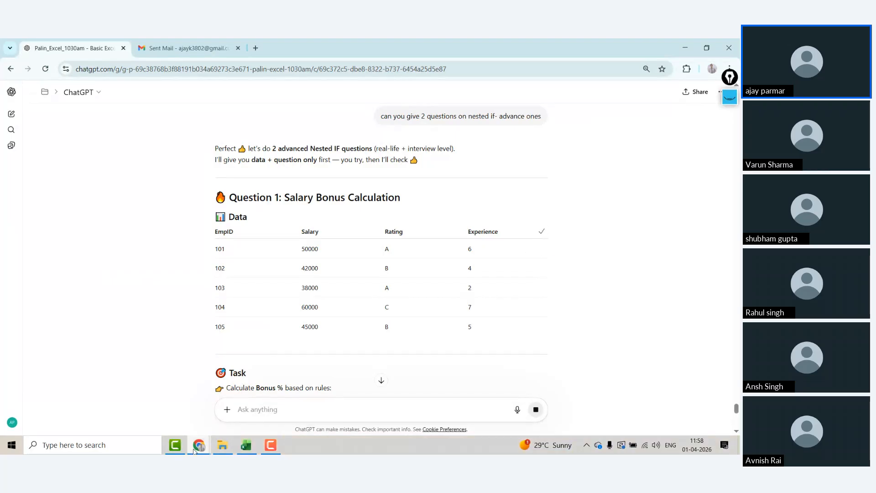
Step: Add a new Sheet10 in Excel and paste the employee table into it
{"action": "left_click", "coordinate": [246, 445]}
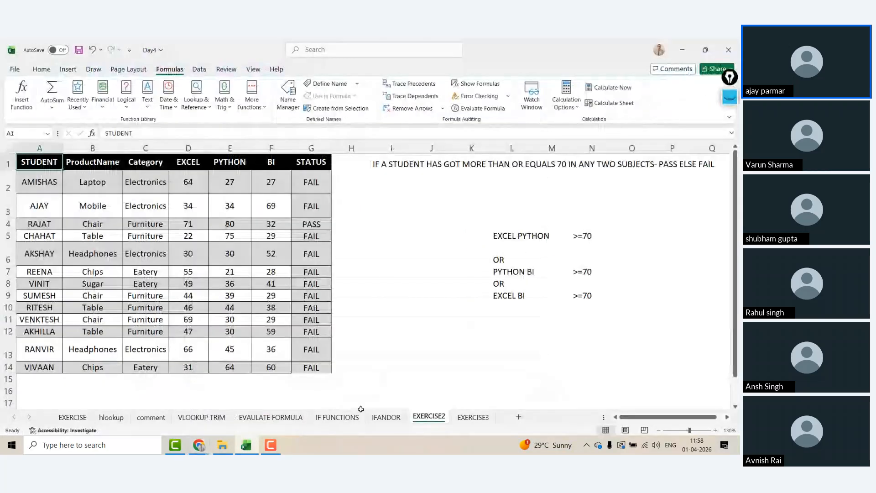
{"action": "left_click", "coordinate": [473, 416]}
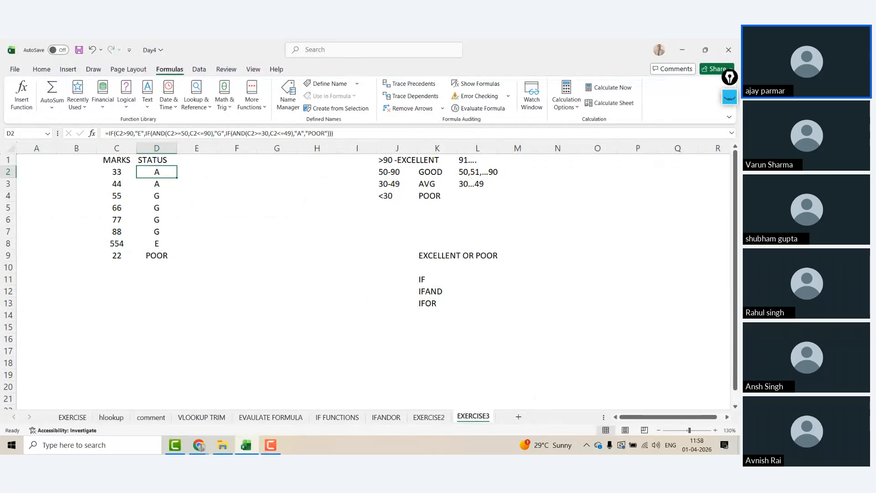
{"action": "left_click", "coordinate": [518, 417]}
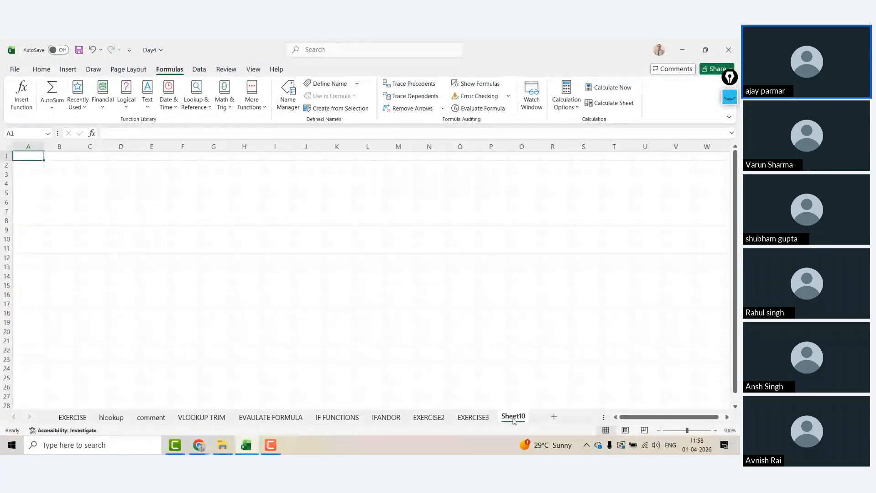
{"action": "type", "text": "EmpID\tSalary\tRating\tExperience 101\t50000\tA\t6 102\t42000\tB\t4 103\t38000\tA\t2 104\t60000\tC\t7 105\t45000\tB\t5"}
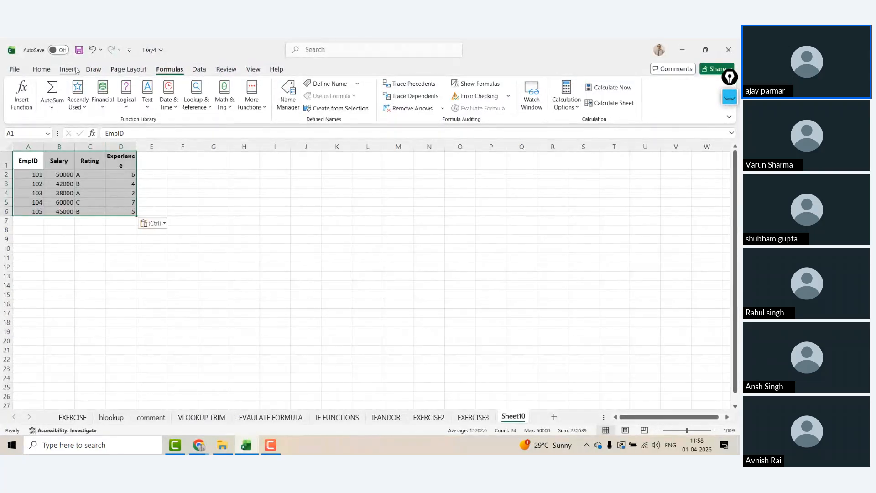
Step: Centre the table, zoom to 140% and widen column D to fit Experience
{"action": "left_click", "coordinate": [42, 70]}
{"action": "left_click", "coordinate": [224, 105]}
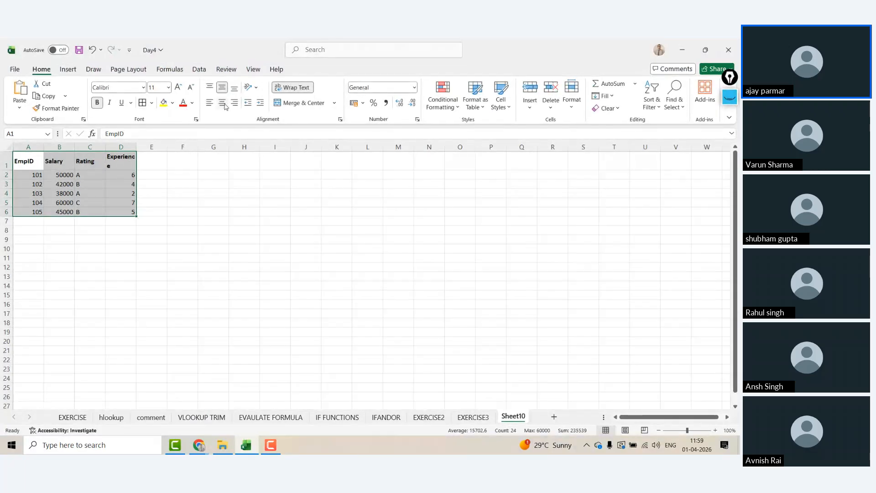
{"action": "left_click", "coordinate": [223, 104]}
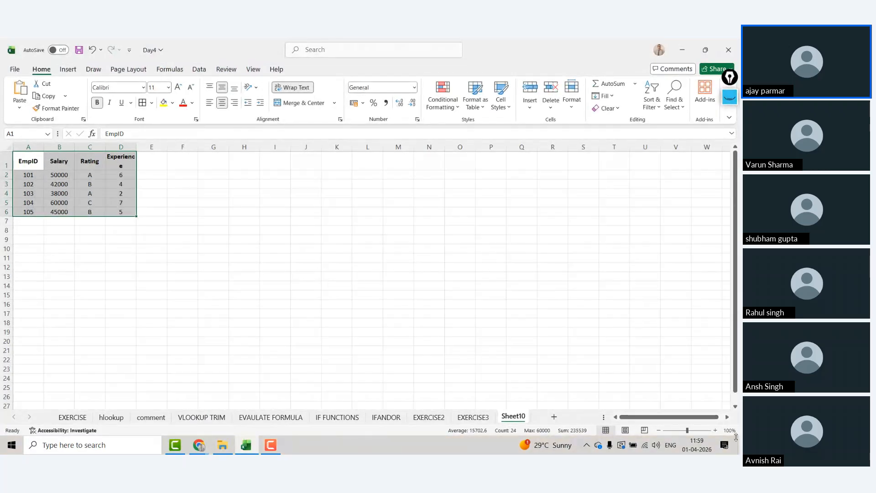
{"action": "left_click", "coordinate": [715, 430]}
{"action": "left_click", "coordinate": [715, 431]}
{"action": "left_click", "coordinate": [715, 431]}
{"action": "left_click", "coordinate": [715, 430]}
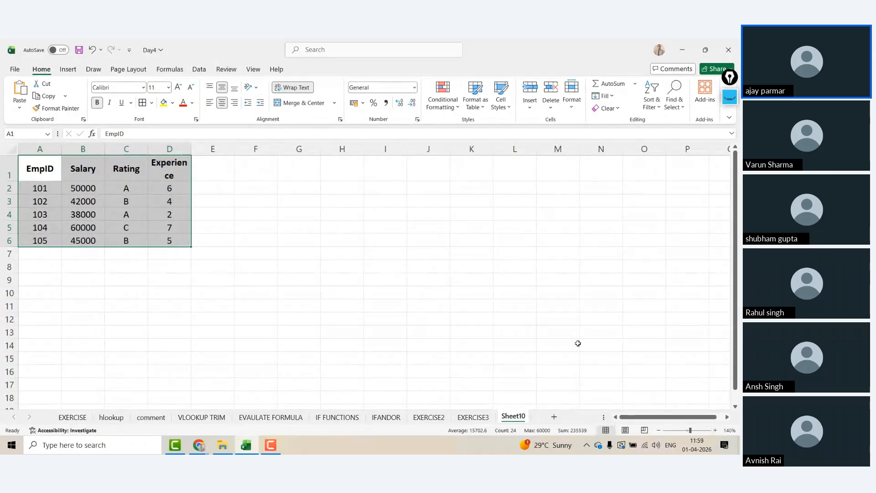
{"action": "double_click", "coordinate": [191, 149]}
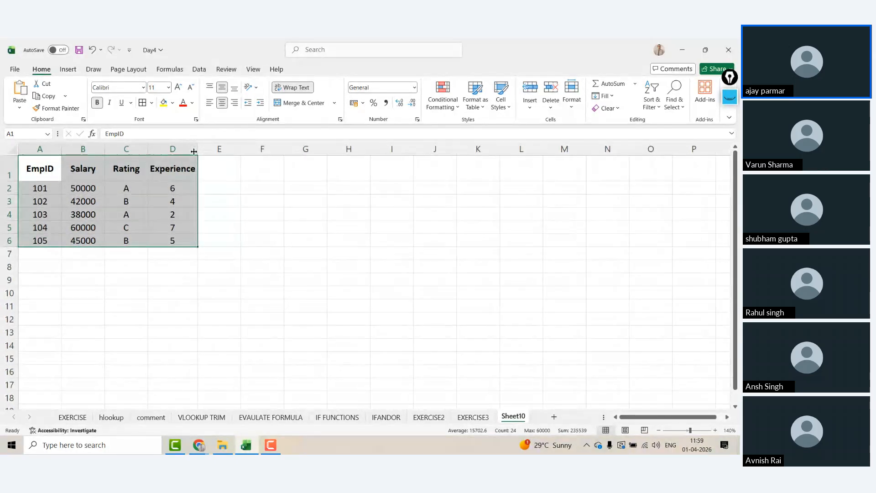
{"action": "left_click", "coordinate": [174, 186]}
{"action": "key", "text": "alt+Tab"}
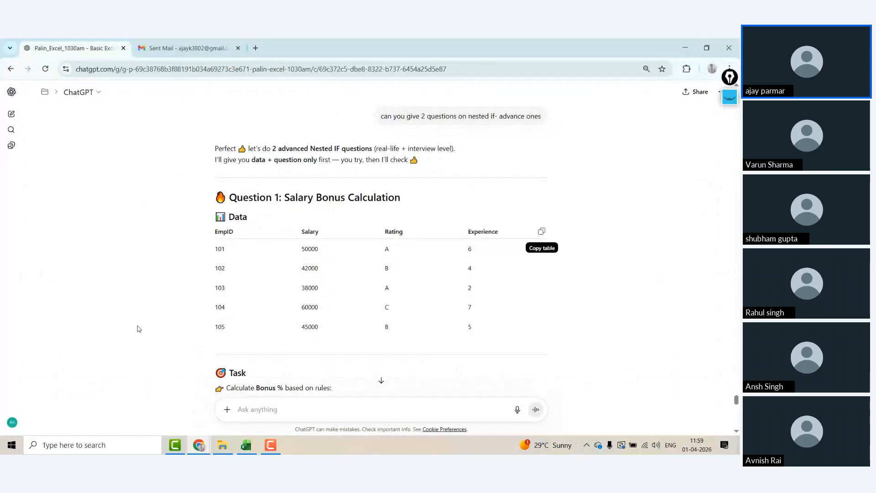
Step: Copy the Bonus % task rules from ChatGPT and paste them into Sheet10 at H1
{"action": "scroll", "coordinate": [138, 328], "scroll_direction": "down", "scroll_amount": 2}
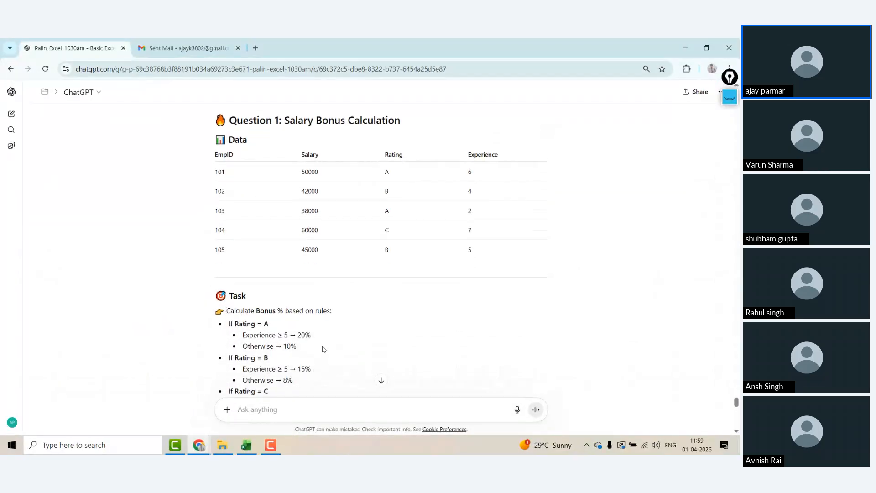
{"action": "left_click", "coordinate": [303, 382], "text": "shift"}
{"action": "key", "text": "ctrl+c"}
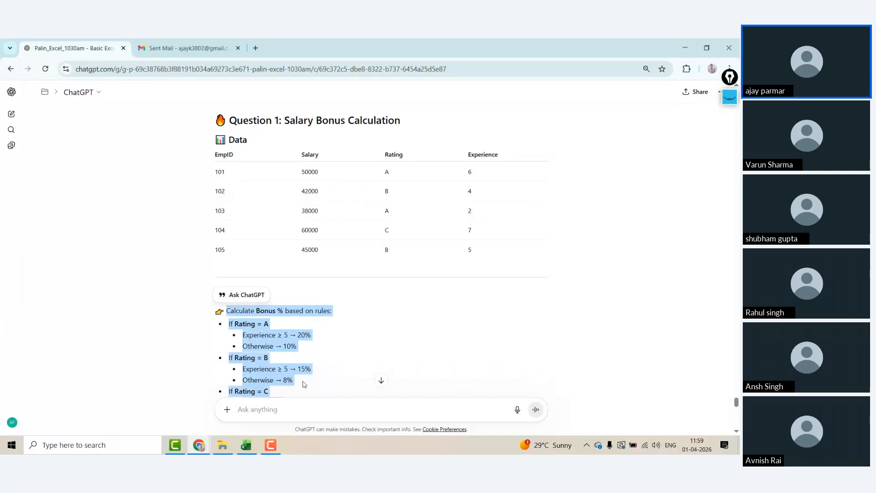
{"action": "scroll", "coordinate": [305, 384], "scroll_direction": "down", "scroll_amount": 1}
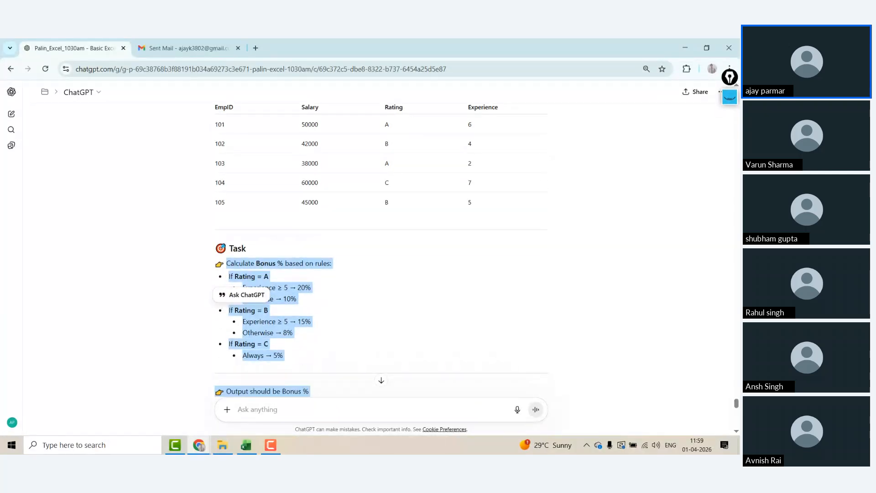
{"action": "key", "text": "alt+Tab"}
{"action": "left_click", "coordinate": [336, 167]}
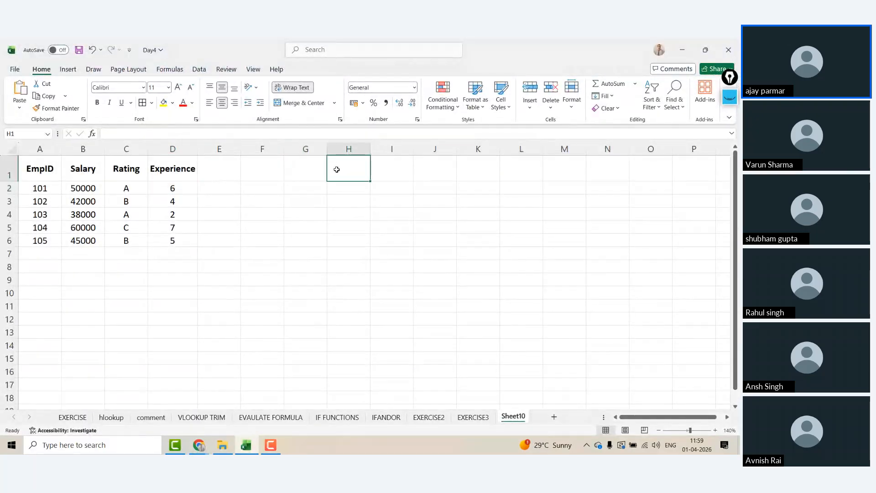
{"action": "key", "text": "ctrl+v"}
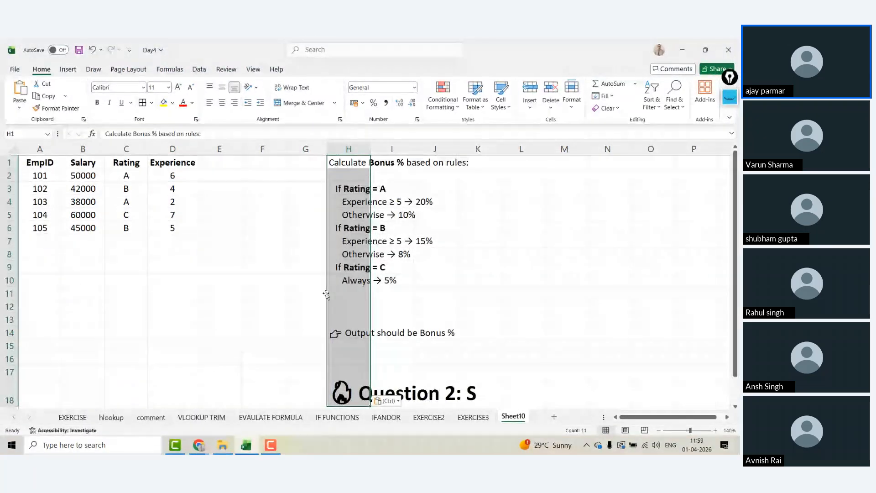
Step: Delete the blank rows 11 to 13 above the 'Output should be Bonus %' line
{"action": "left_click", "coordinate": [335, 329]}
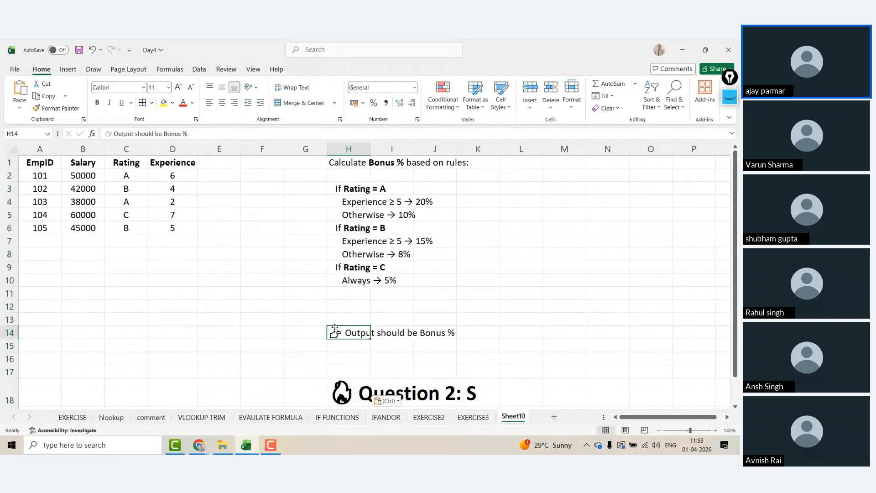
{"action": "key", "text": "Up"}
{"action": "key", "text": "Up"}
{"action": "key", "text": "Up"}
{"action": "key", "text": "shift+space"}
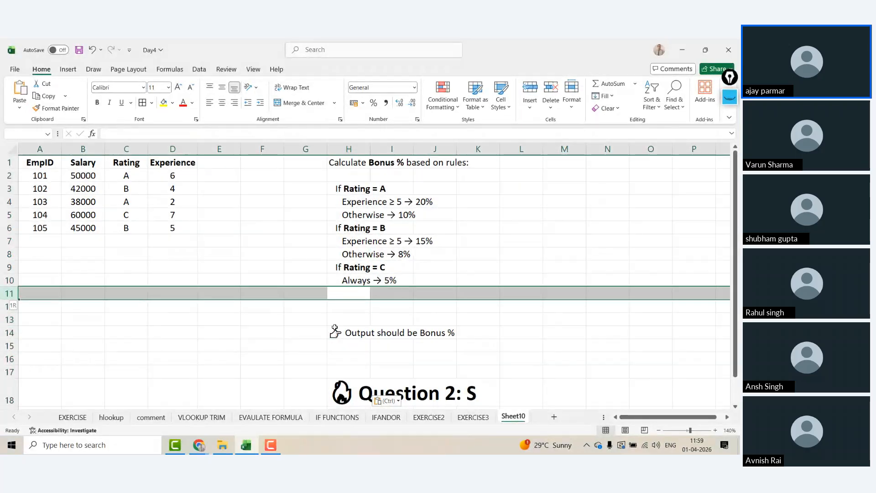
{"action": "key", "text": "shift+Down"}
{"action": "key", "text": "shift+Down"}
{"action": "key", "text": "ctrl+minus"}
Step: Delete the Question 2 rows below 'Output should be Bonus %' and check the remaining rules
{"action": "key", "text": "Down"}
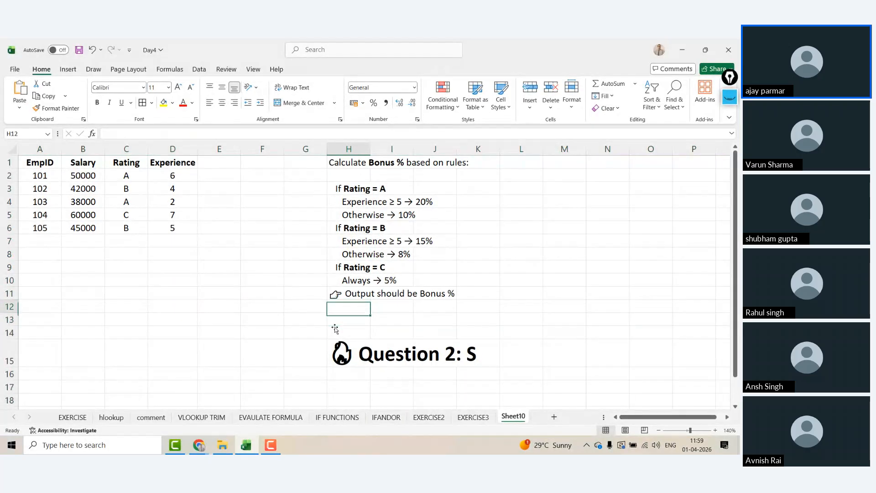
{"action": "key", "text": "shift+space"}
{"action": "key", "text": "shift+Down"}
{"action": "key", "text": "shift+Down"}
{"action": "key", "text": "shift+Down"}
{"action": "key", "text": "shift+Down"}
{"action": "key", "text": "shift+Down"}
{"action": "key", "text": "ctrl+minus"}
{"action": "key", "text": "Up"}
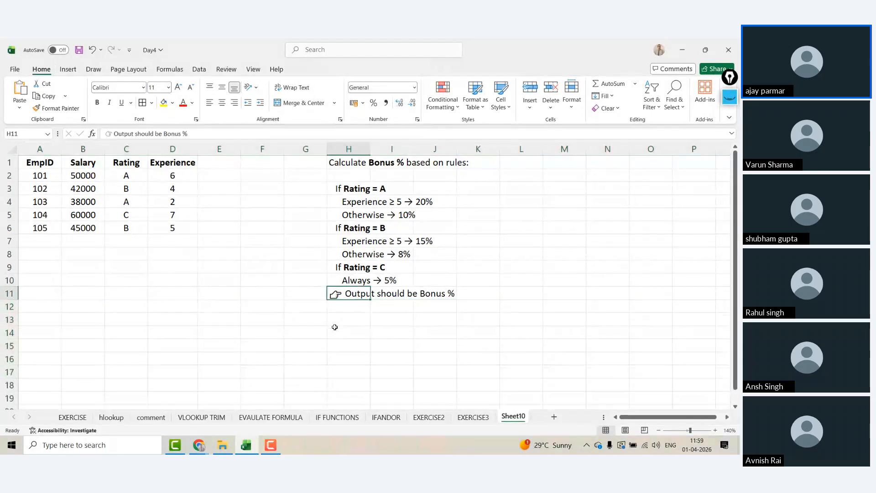
{"action": "key", "text": "Down"}
{"action": "key", "text": "Up"}
{"action": "key", "text": "Up"}
{"action": "key", "text": "Down"}
{"action": "left_click", "coordinate": [351, 161]}
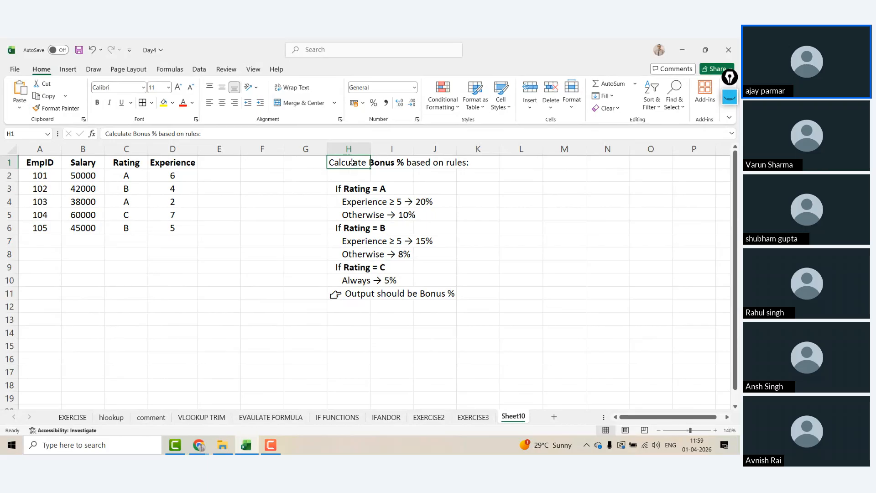
{"action": "left_click", "coordinate": [85, 167]}
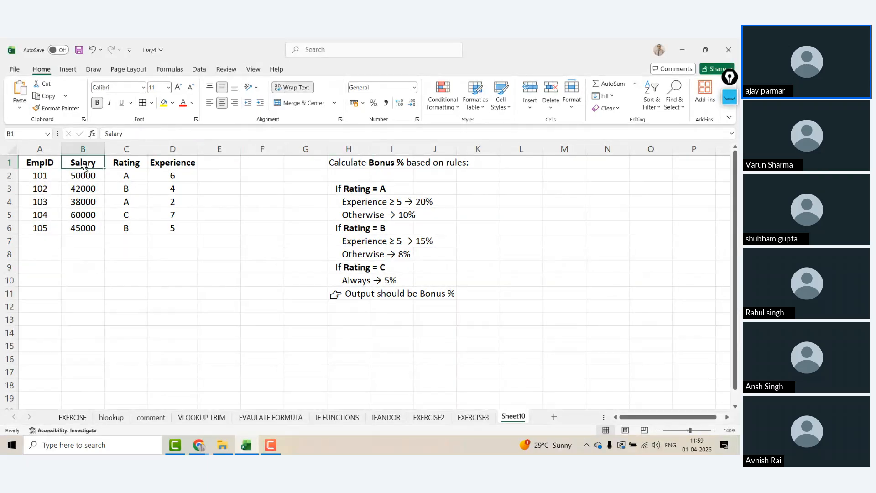
Step: Compare the Rating = A, Experience ≥ 5 → 20% and Otherwise → 10% rules with the salary data
{"action": "left_click", "coordinate": [85, 171]}
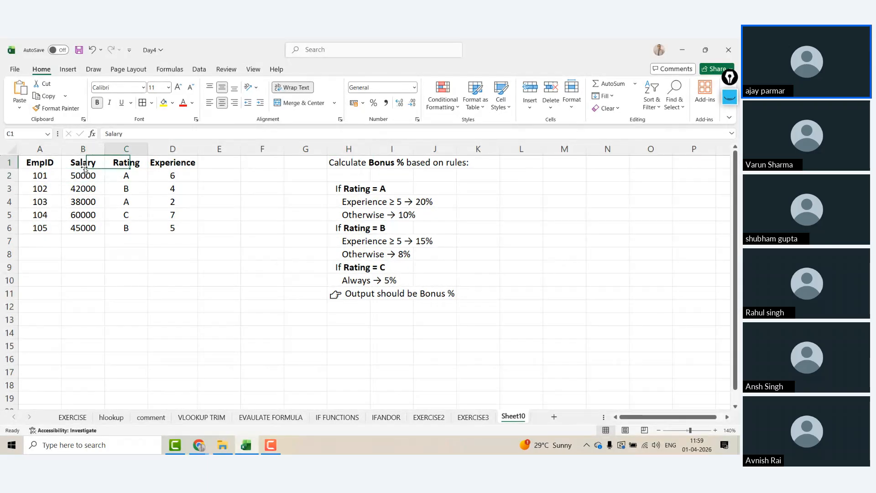
{"action": "key", "text": "alt+Tab"}
{"action": "left_click", "coordinate": [102, 236]}
{"action": "scroll", "coordinate": [103, 236], "scroll_direction": "down", "scroll_amount": 2}
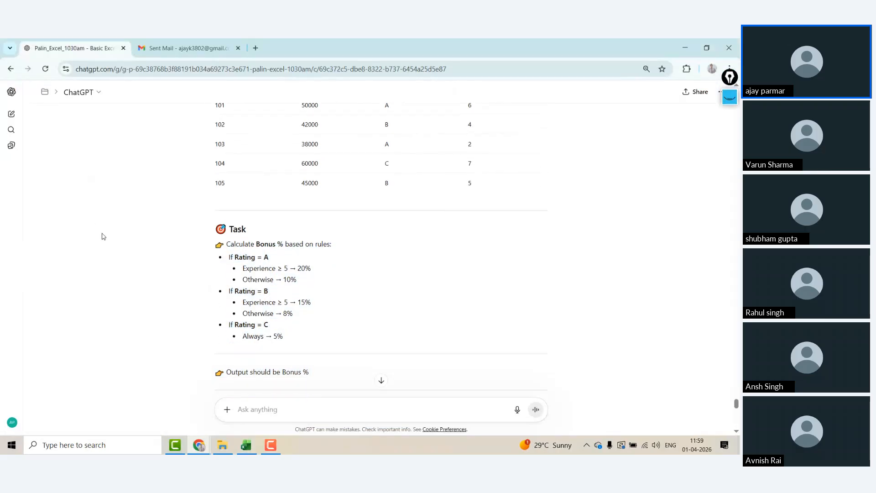
{"action": "scroll", "coordinate": [102, 237], "scroll_direction": "up", "scroll_amount": 2}
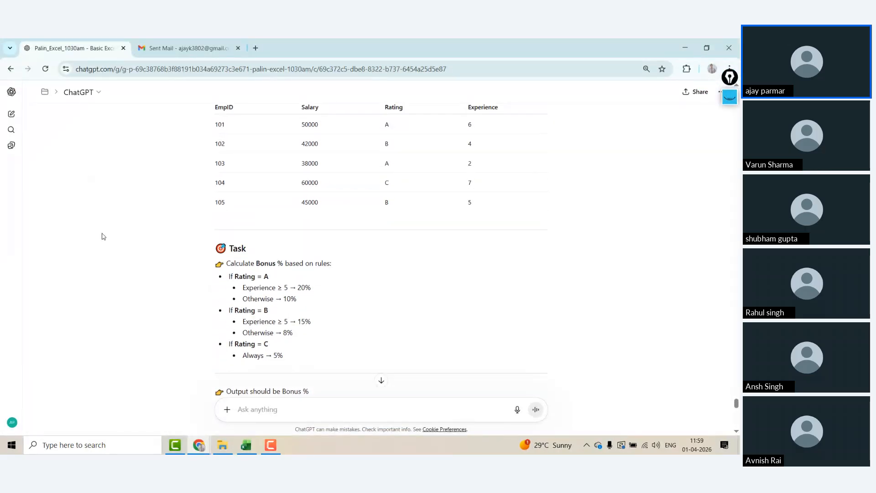
{"action": "key", "text": "alt+Tab"}
{"action": "left_click", "coordinate": [357, 190]}
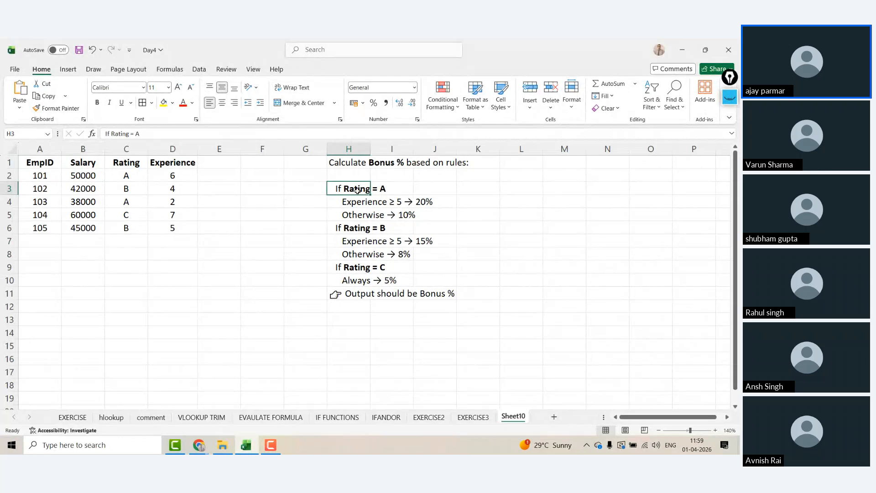
{"action": "key", "text": "Down"}
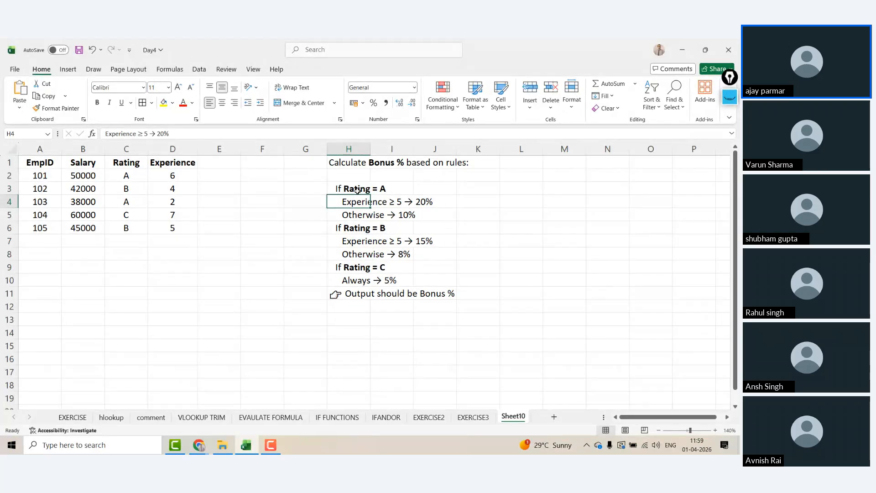
{"action": "key", "text": "Right"}
{"action": "key", "text": "Right"}
{"action": "key", "text": "Left"}
{"action": "key", "text": "Left"}
{"action": "key", "text": "Down"}
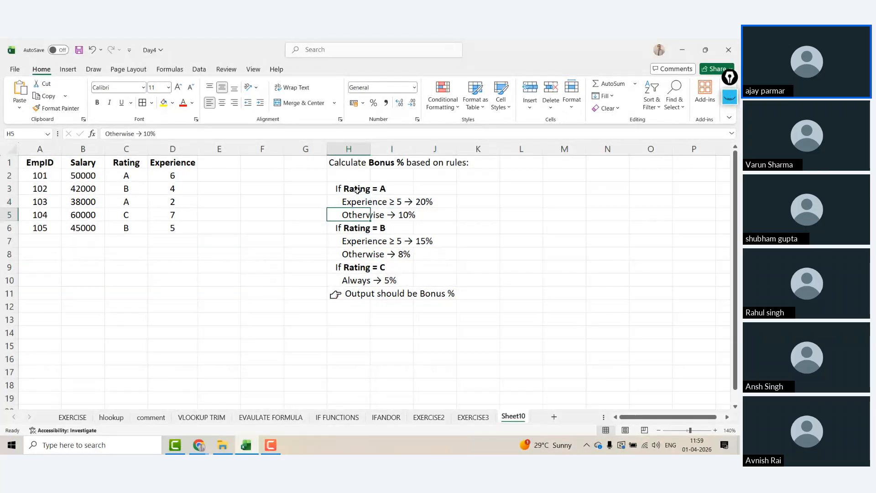
{"action": "left_click", "coordinate": [253, 75]}
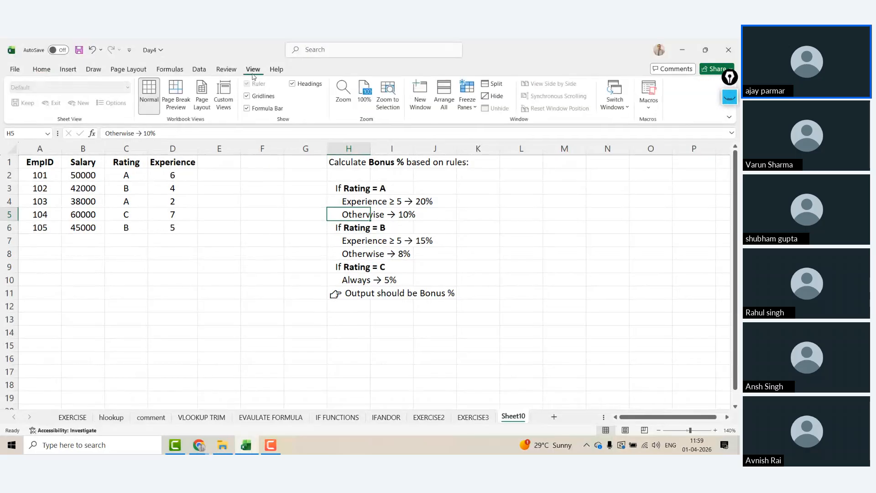
{"action": "left_click", "coordinate": [247, 96]}
{"action": "left_click", "coordinate": [289, 268]}
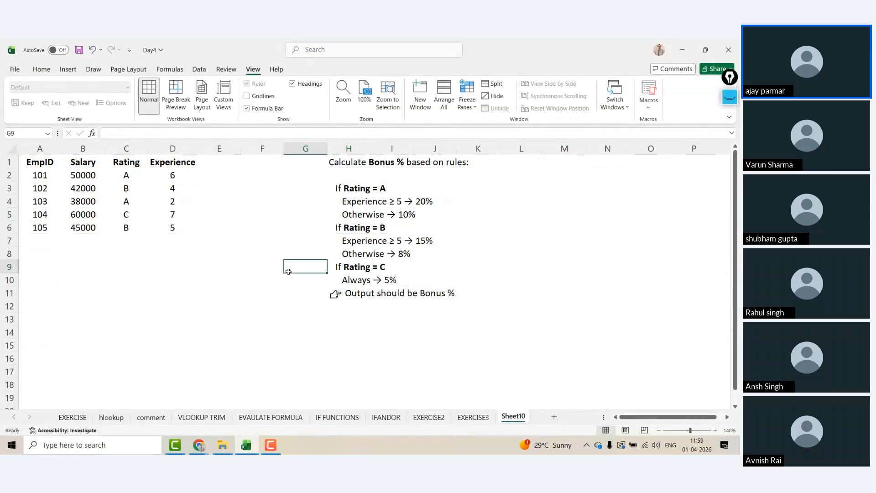
{"action": "left_click", "coordinate": [137, 176]}
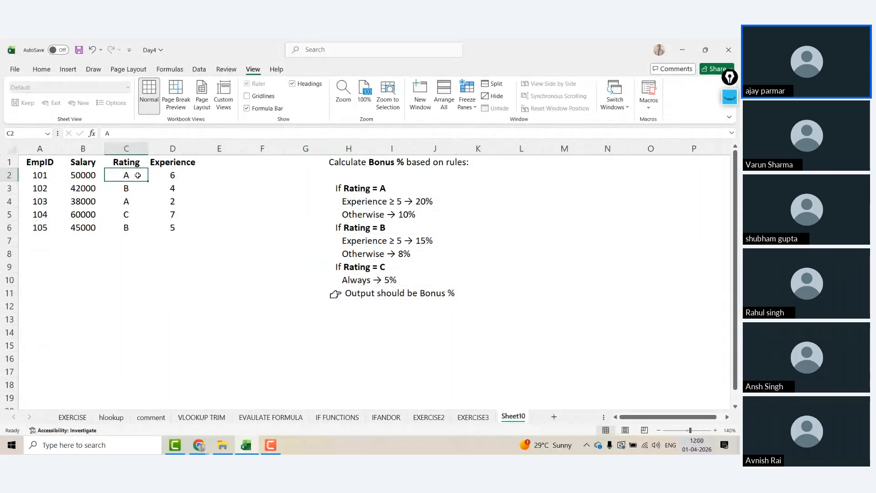
{"action": "key", "text": "Right"}
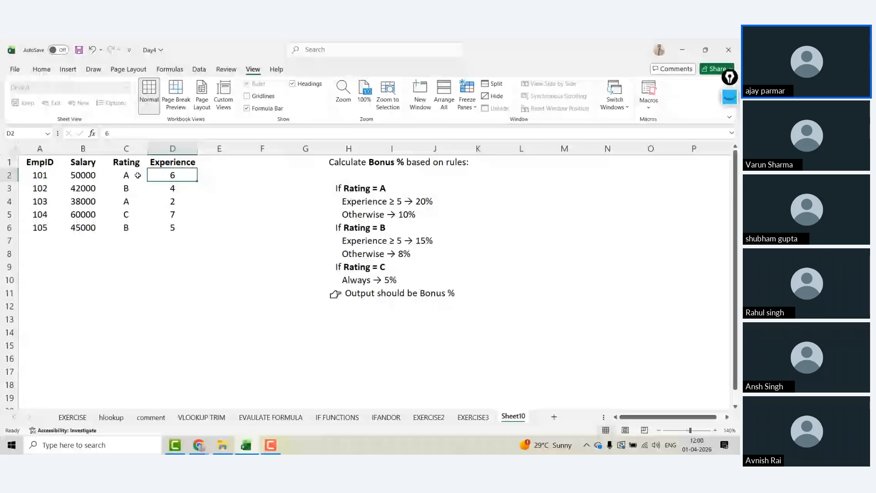
{"action": "key", "text": "Right"}
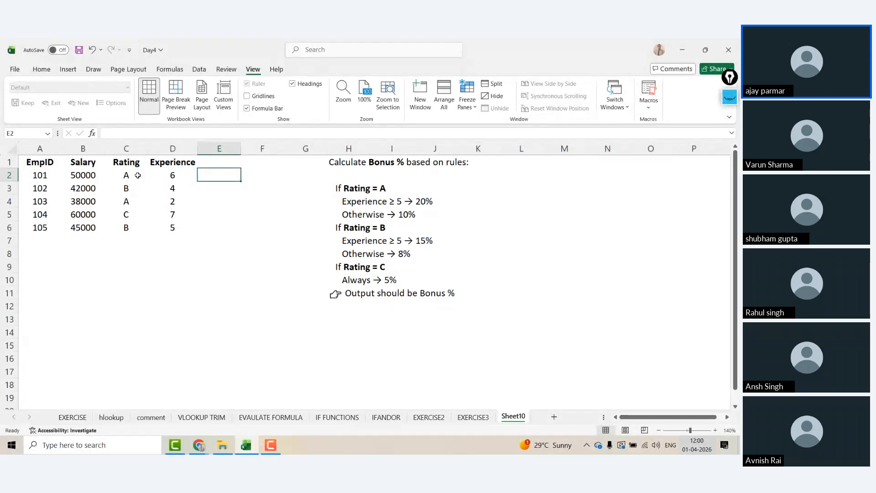
{"action": "key", "text": "Left"}
{"action": "key", "text": "Left"}
{"action": "key", "text": "Left"}
{"action": "key", "text": "Right"}
{"action": "key", "text": "Right"}
{"action": "key", "text": "Right"}
{"action": "left_click", "coordinate": [138, 176]}
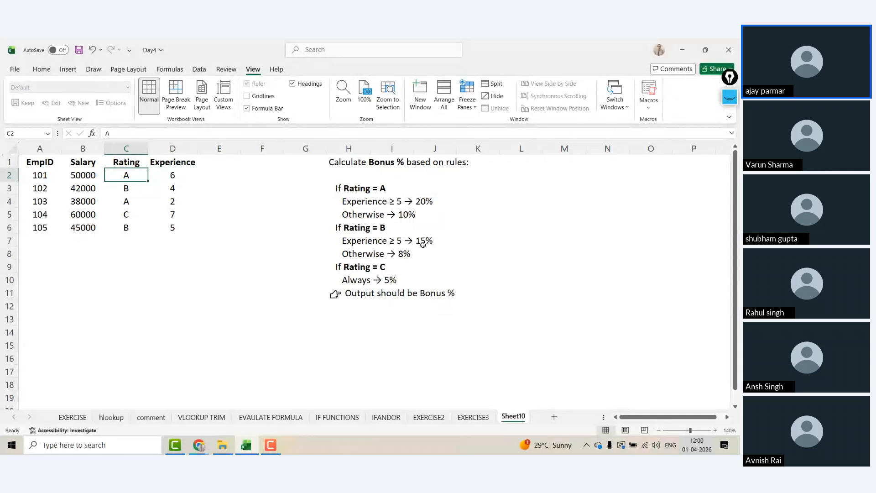
{"action": "left_click", "coordinate": [357, 254]}
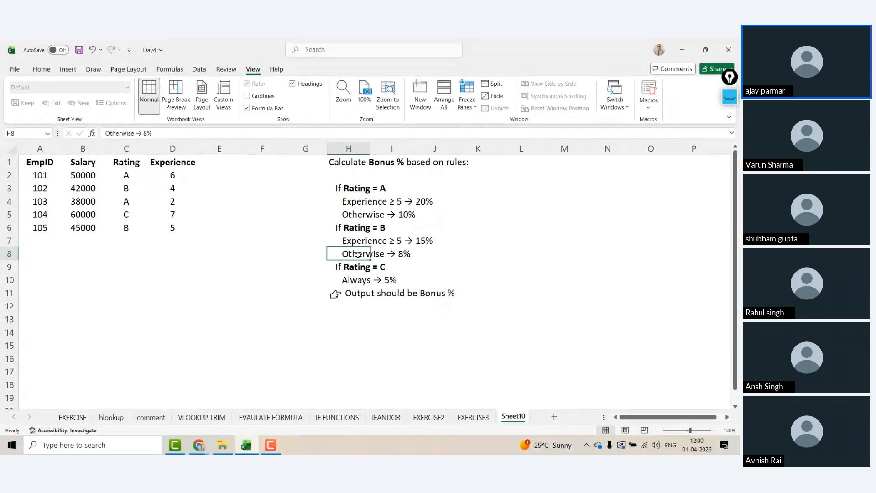
{"action": "key", "text": "Down"}
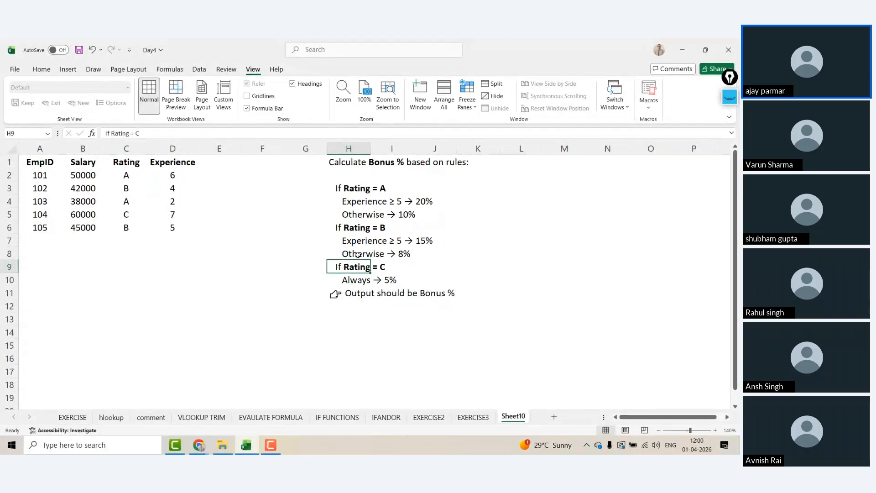
{"action": "key", "text": "Down"}
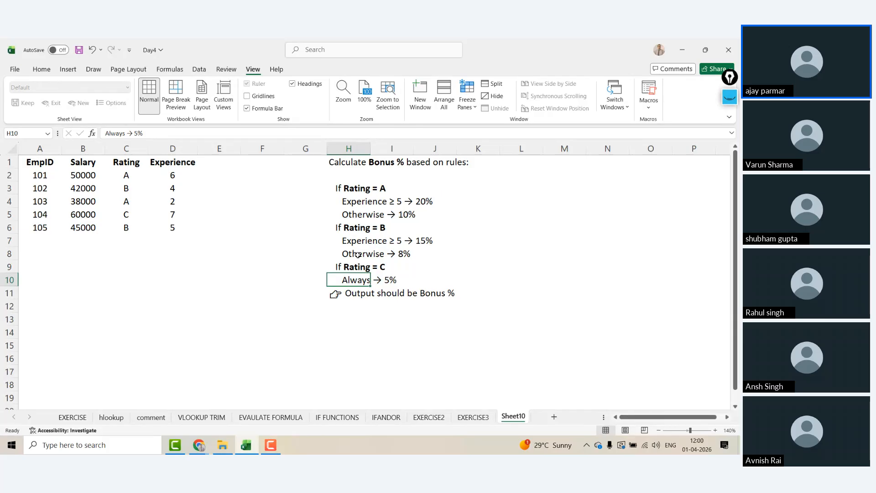
{"action": "key", "text": "Down"}
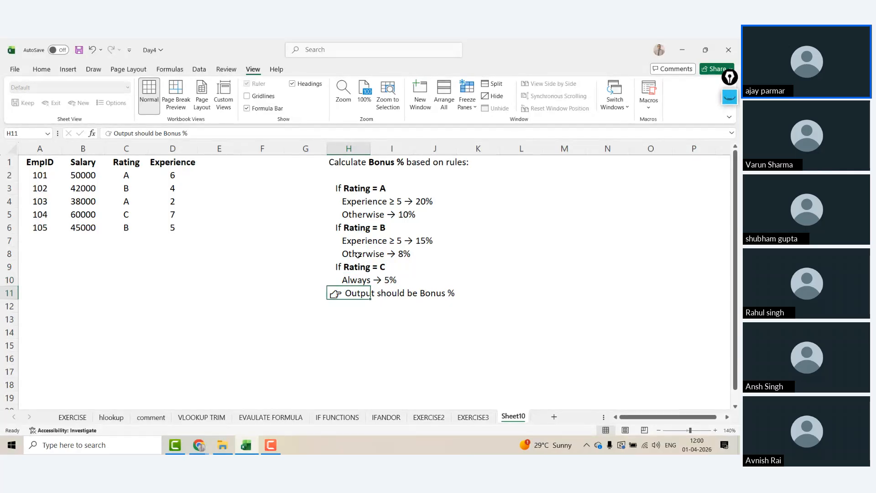
Step: Clear the 'Output should be Bonus %' line and step through the Rating = A rules
{"action": "key", "text": "Delete"}
{"action": "key", "text": "Up"}
{"action": "key", "text": "ctrl+Up"}
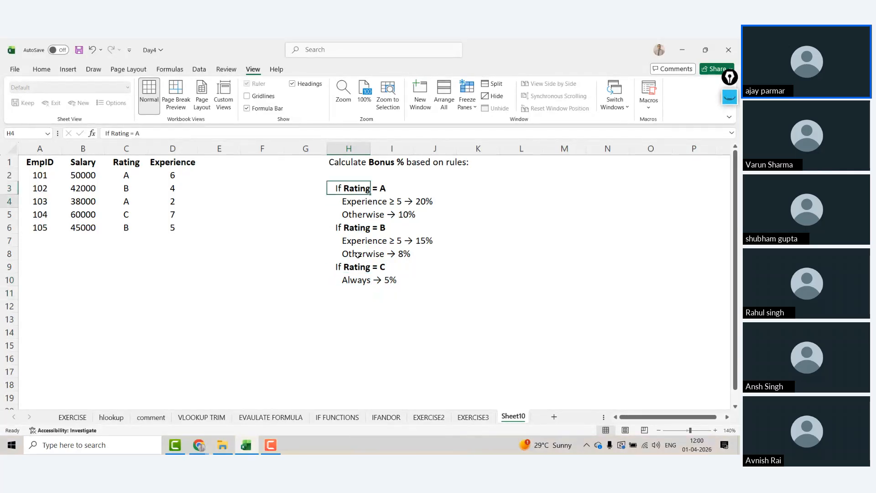
{"action": "key", "text": "Down"}
{"action": "key", "text": "Down"}
{"action": "key", "text": "Up"}
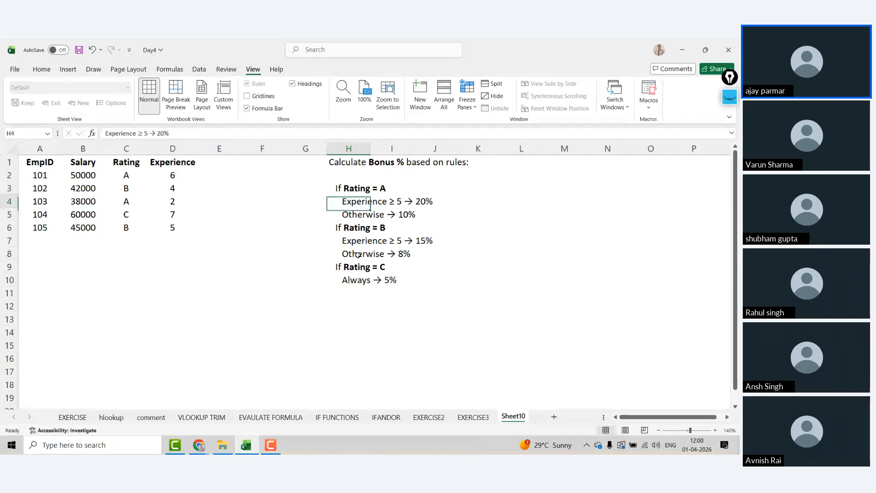
{"action": "key", "text": "Up"}
{"action": "key", "text": "Down"}
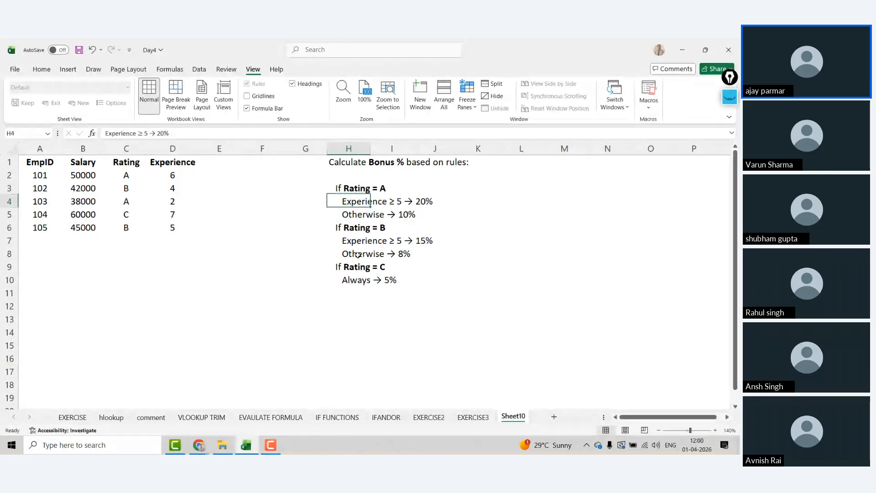
{"action": "key", "text": "Up"}
{"action": "key", "text": "Down"}
{"action": "key", "text": "Down"}
{"action": "key", "text": "Down"}
{"action": "key", "text": "Down"}
{"action": "key", "text": "Up"}
{"action": "key", "text": "Up"}
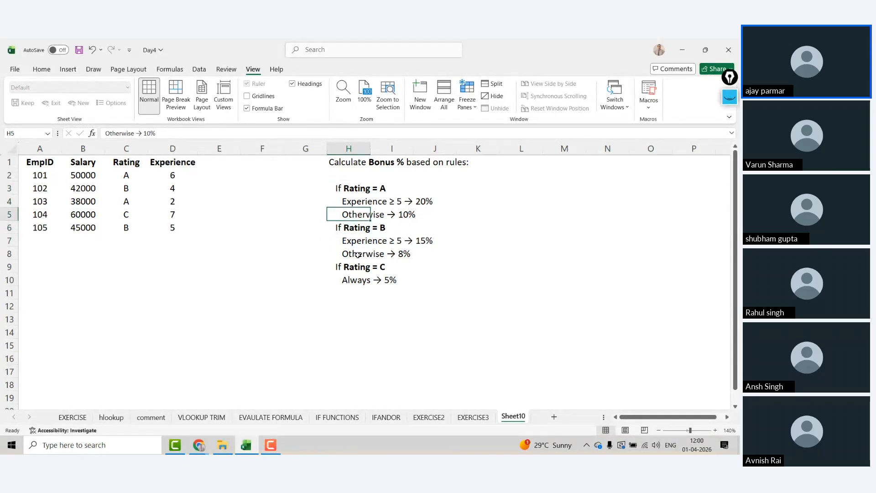
{"action": "key", "text": "Up"}
{"action": "key", "text": "Up"}
{"action": "key", "text": "Down"}
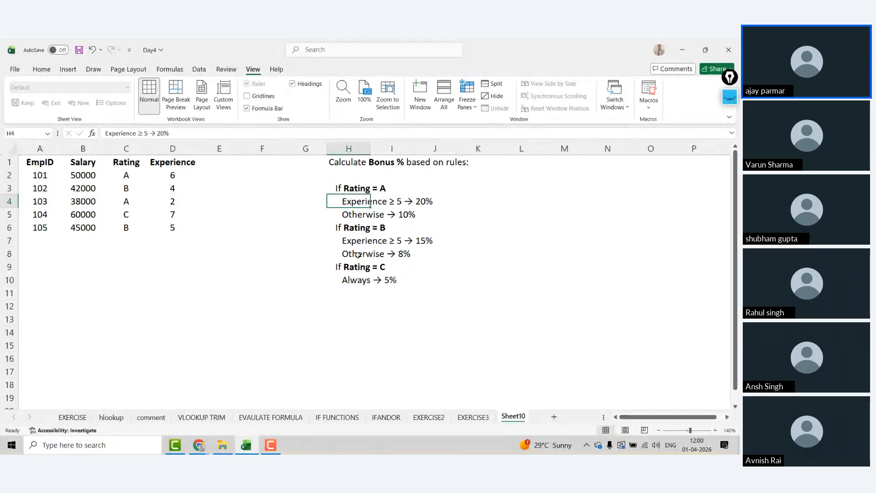
Step: Review the Experience ≥ 5 → 20% and Otherwise → 10% rules before returning to ChatGPT
{"action": "key", "text": "Left"}
{"action": "key", "text": "Right"}
{"action": "key", "text": "Right"}
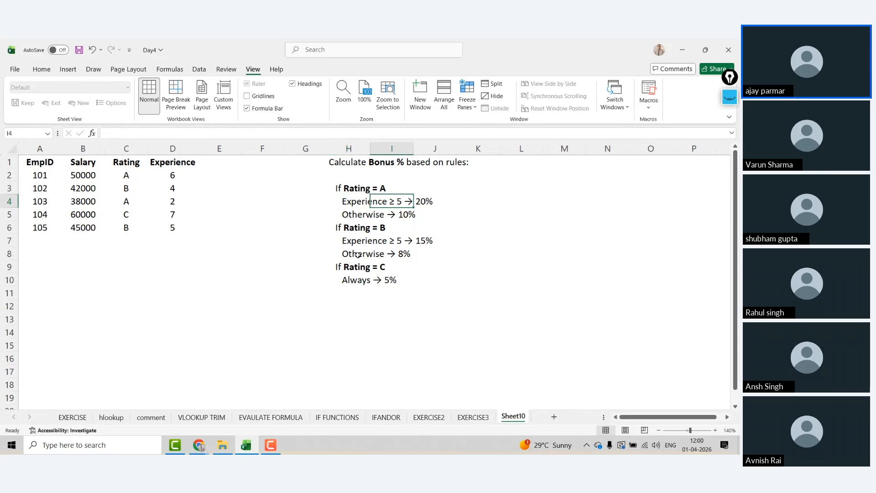
{"action": "key", "text": "Left"}
{"action": "key", "text": "Right"}
{"action": "key", "text": "Left"}
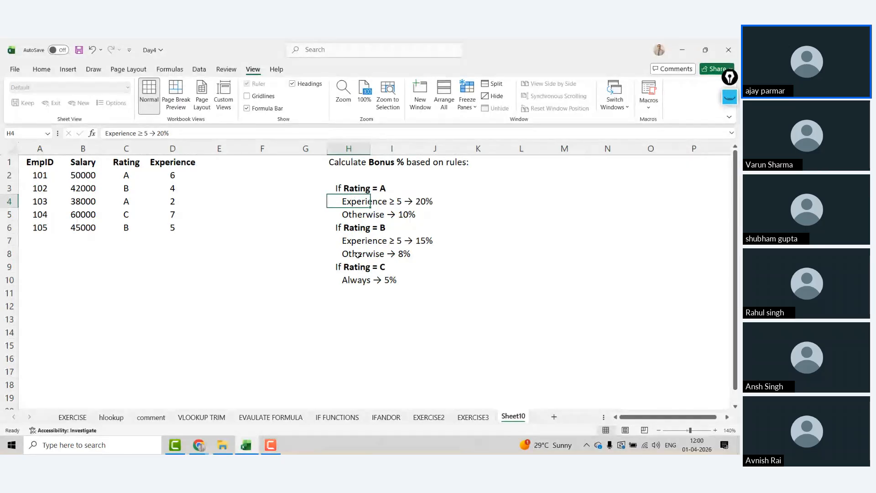
{"action": "key", "text": "Right"}
{"action": "key", "text": "Left"}
{"action": "key", "text": "Down"}
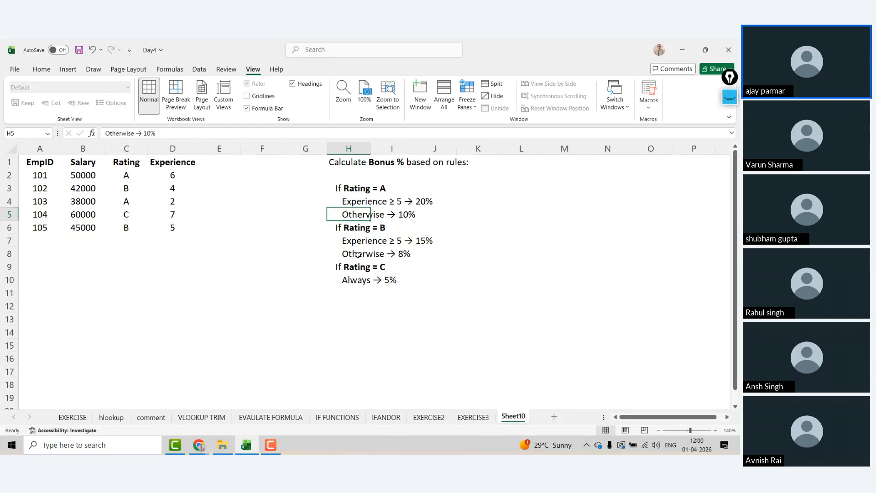
{"action": "key", "text": "Up"}
{"action": "key", "text": "Up"}
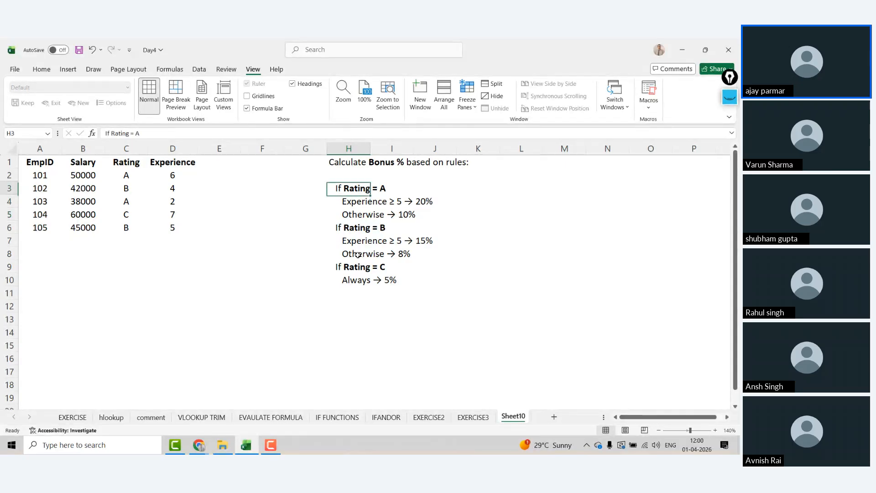
{"action": "key", "text": "Down"}
{"action": "key", "text": "Down"}
{"action": "key", "text": "Up"}
{"action": "key", "text": "Up"}
{"action": "key", "text": "Down"}
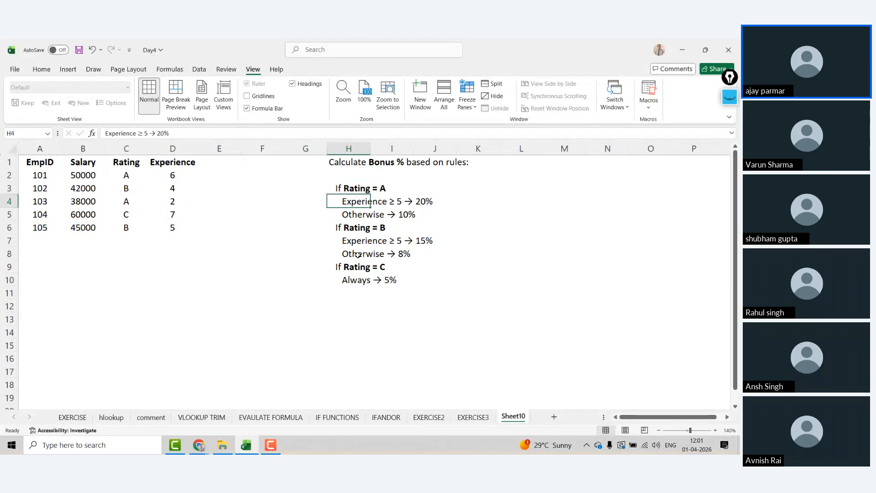
{"action": "key", "text": "Down"}
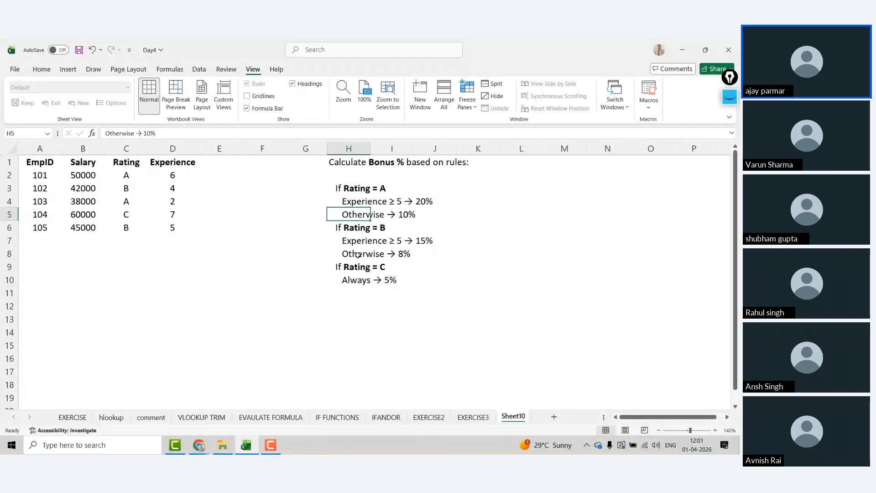
{"action": "key", "text": "alt+Tab"}
Step: Dismiss the Start menu and scroll through the Student Grade Classification question and closing notes
{"action": "key", "text": "super"}
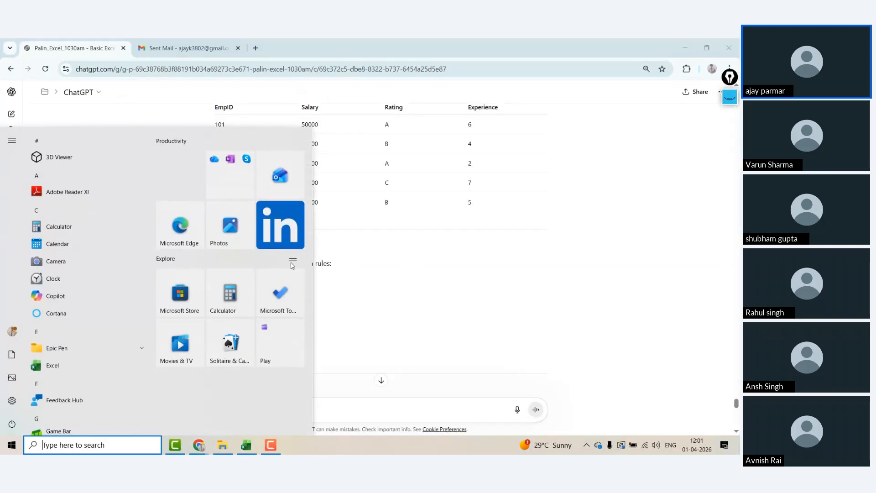
{"action": "left_click", "coordinate": [418, 254]}
{"action": "scroll", "coordinate": [184, 253], "scroll_direction": "down", "scroll_amount": 3}
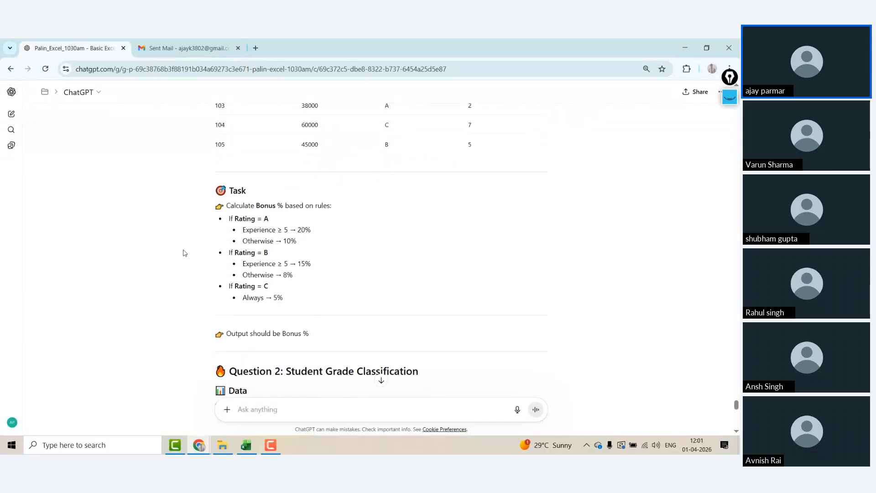
{"action": "scroll", "coordinate": [184, 253], "scroll_direction": "down", "scroll_amount": 6}
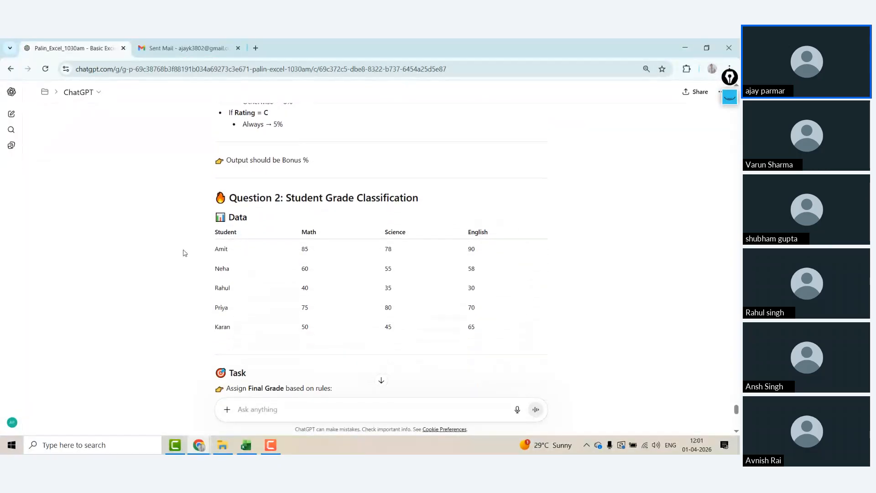
{"action": "scroll", "coordinate": [185, 253], "scroll_direction": "down", "scroll_amount": 4}
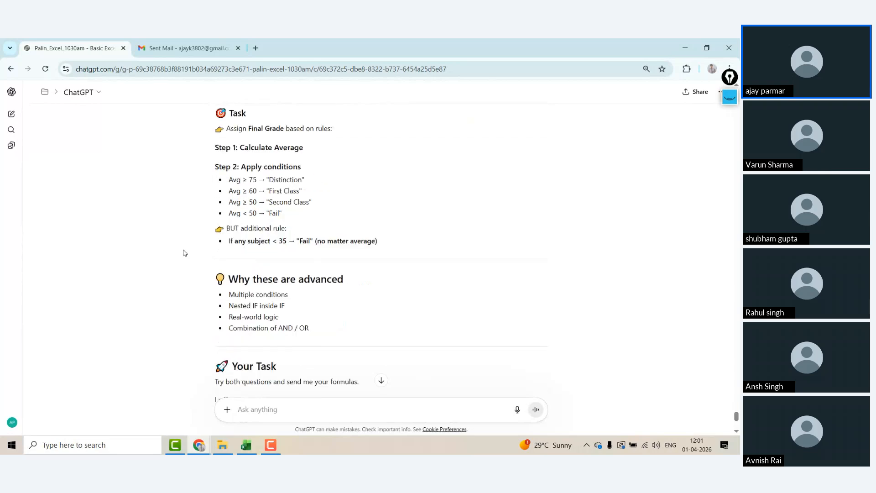
{"action": "scroll", "coordinate": [185, 253], "scroll_direction": "down", "scroll_amount": 3}
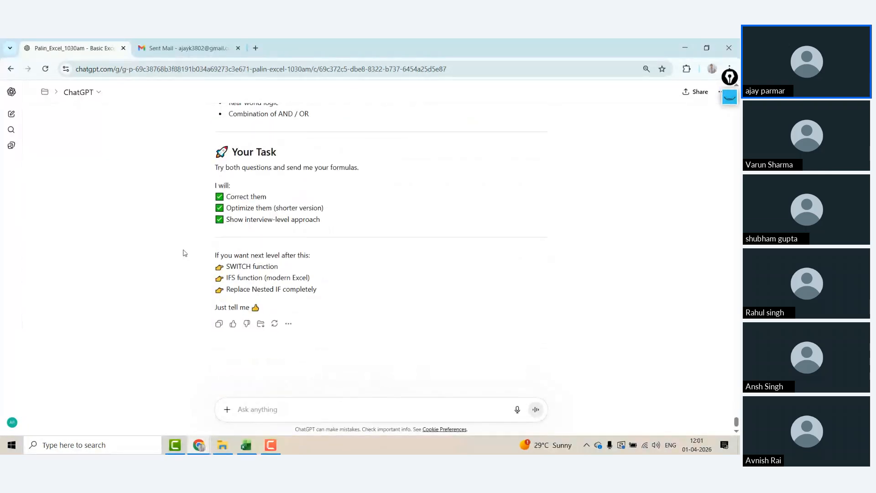
{"action": "scroll", "coordinate": [184, 253], "scroll_direction": "up", "scroll_amount": 2}
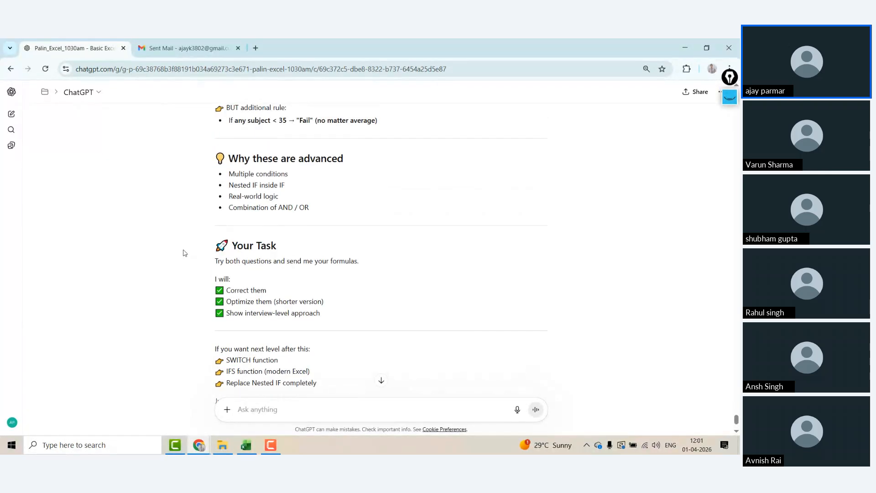
{"action": "scroll", "coordinate": [184, 252], "scroll_direction": "down", "scroll_amount": 2}
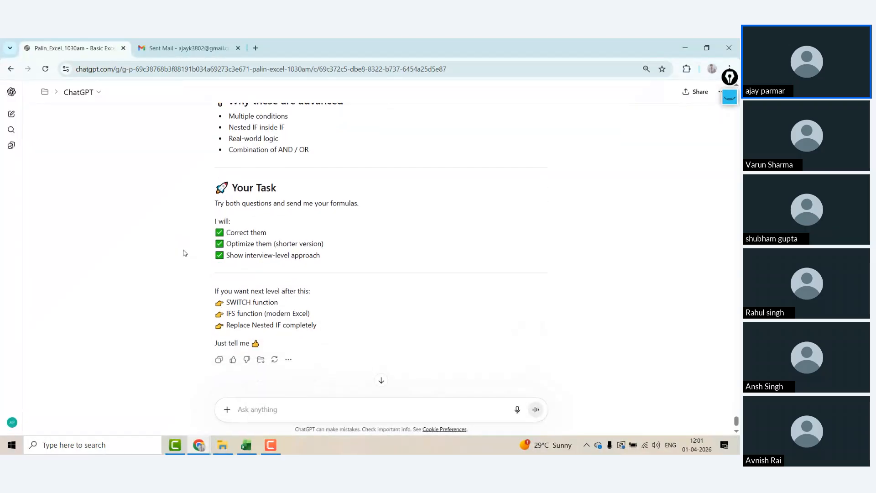
{"action": "scroll", "coordinate": [184, 253], "scroll_direction": "up", "scroll_amount": 3}
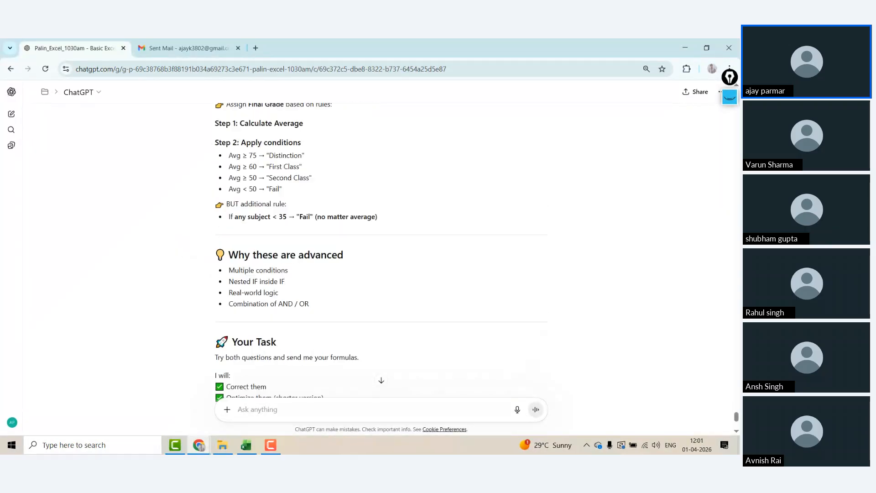
{"action": "key", "text": "alt+Tab"}
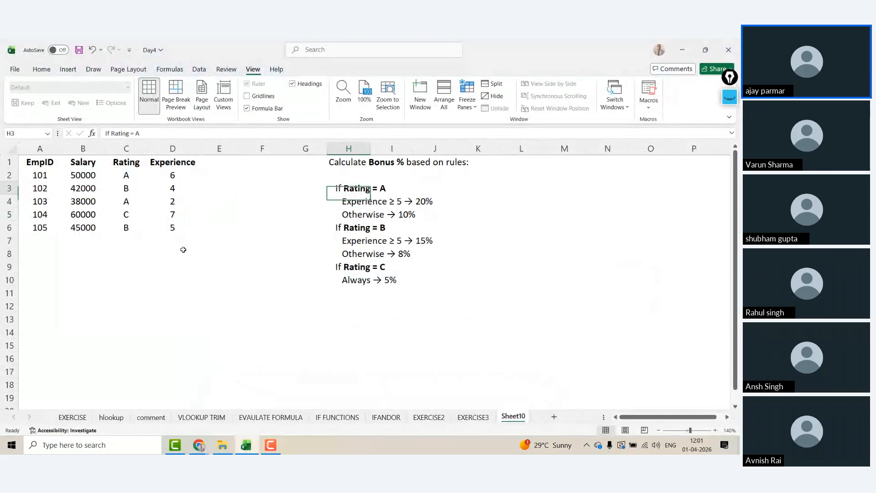
Step: Move the bonus rules from column H to start at A9 below the employee table
{"action": "key", "text": "Up"}
{"action": "key", "text": "Up"}
{"action": "key", "text": "Left"}
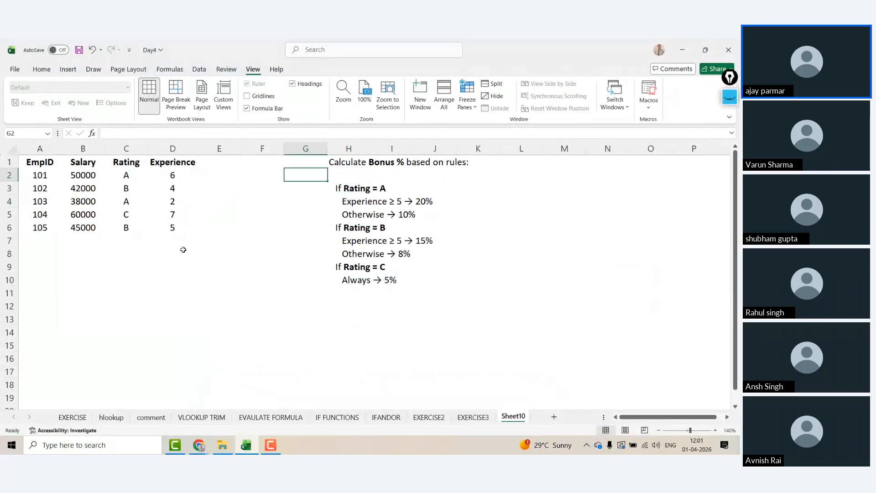
{"action": "key", "text": "Left"}
{"action": "key", "text": "Left"}
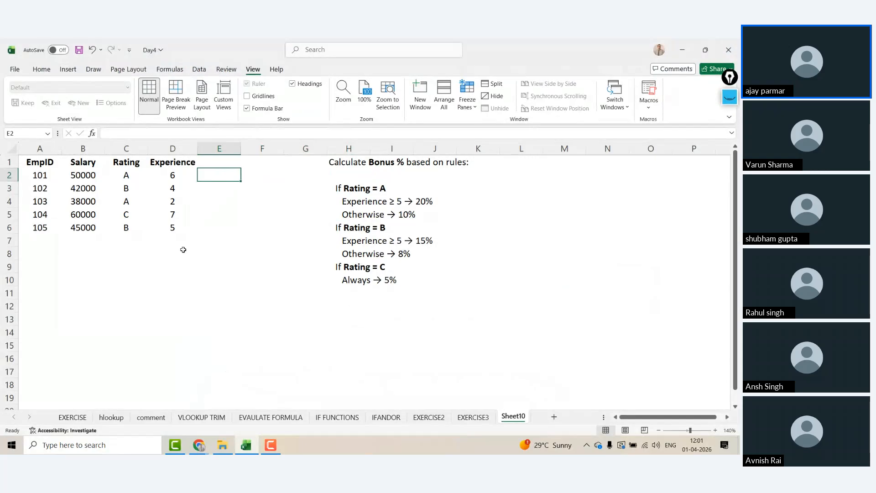
{"action": "key", "text": "ctrl+z"}
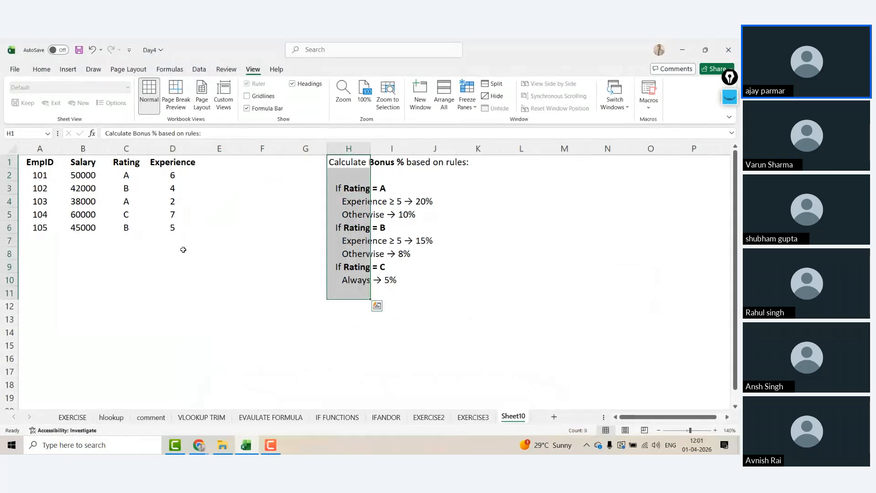
{"action": "key", "text": "ctrl+x"}
{"action": "left_click", "coordinate": [49, 269]}
{"action": "key", "text": "ctrl+v"}
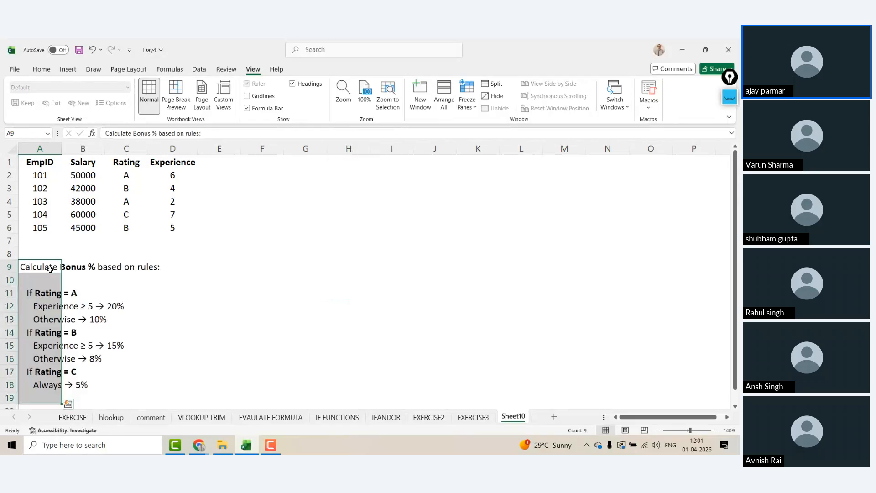
{"action": "key", "text": "Right"}
{"action": "key", "text": "Right"}
Step: Check the Rating = A rules in A11–A12 and select F2 for the bonus formula
{"action": "left_click", "coordinate": [40, 300]}
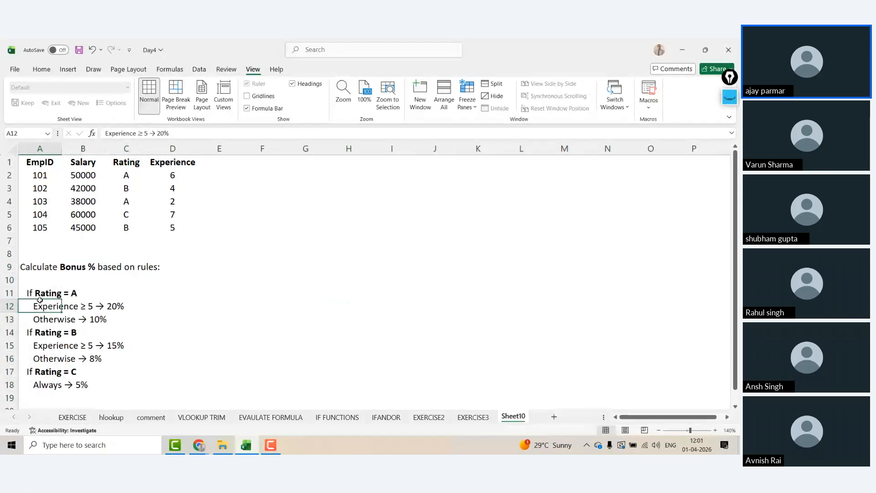
{"action": "left_click", "coordinate": [40, 299]}
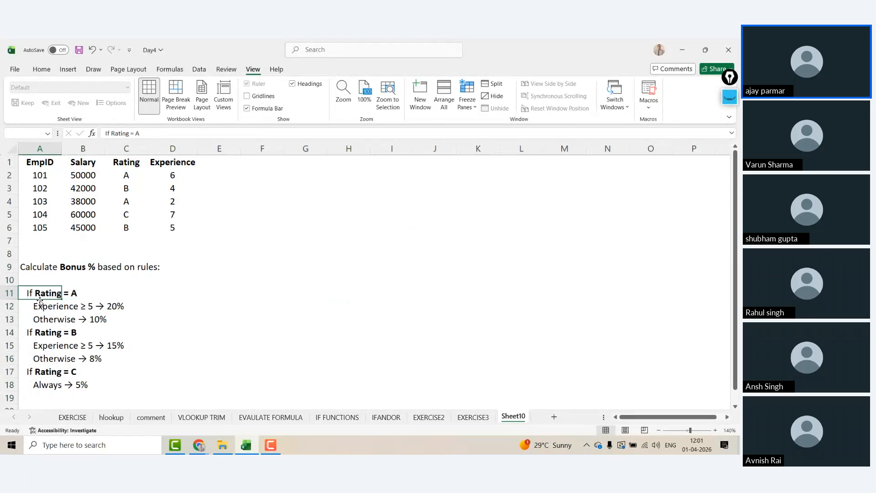
{"action": "left_click", "coordinate": [39, 300]}
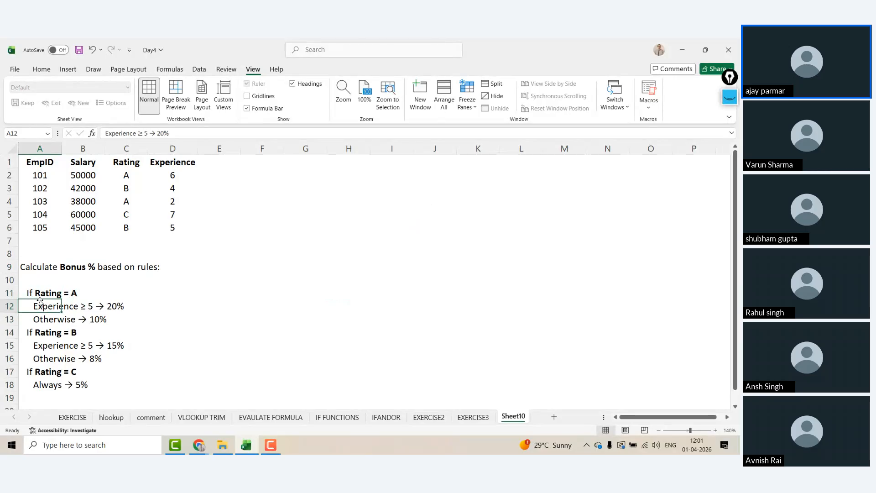
{"action": "left_click", "coordinate": [254, 161]}
Step: Start F2's formula as =IF(AND(C2="a",D2>=5),"10%"), referencing rating C2 and experience D2
{"action": "key", "text": "Return"}
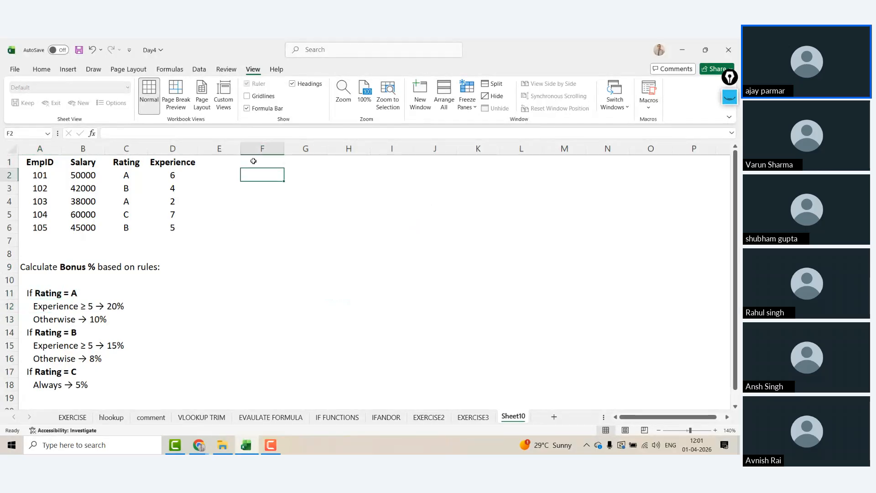
{"action": "type", "text": "="}
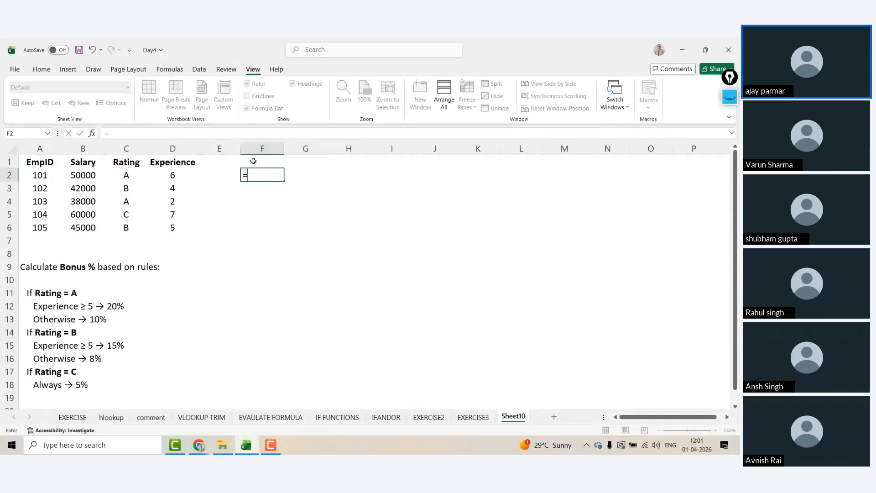
{"action": "left_click", "coordinate": [148, 134]}
{"action": "type", "text": "if(and("}
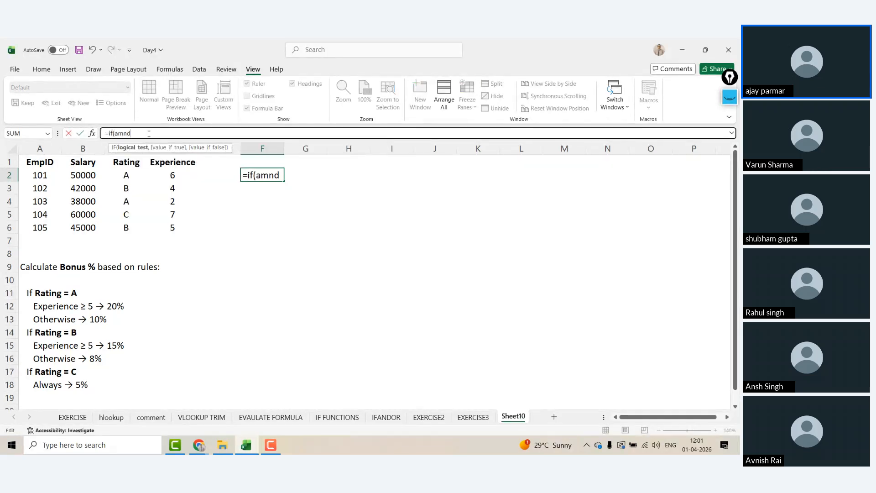
{"action": "key", "text": "BackSpace"}
{"action": "key", "text": "BackSpace"}
{"action": "type", "text": "d("}
{"action": "left_click", "coordinate": [158, 135]}
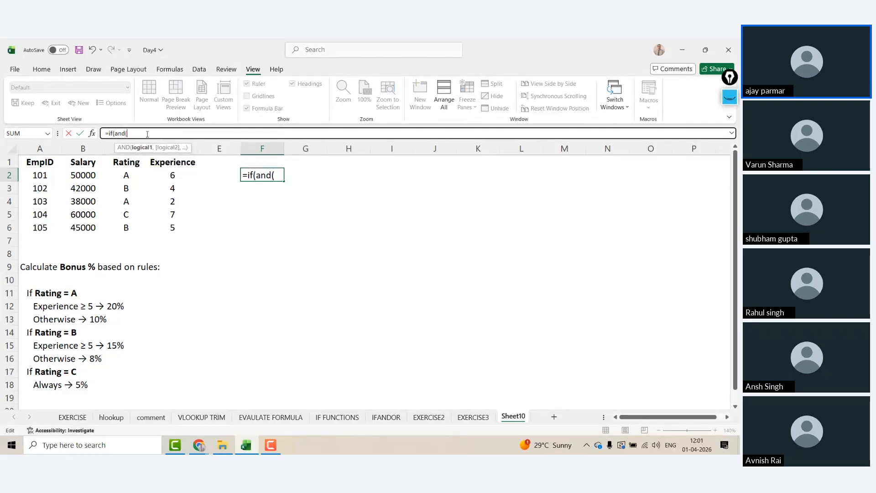
{"action": "left_click", "coordinate": [125, 174]}
{"action": "type", "text": "=\"a"}
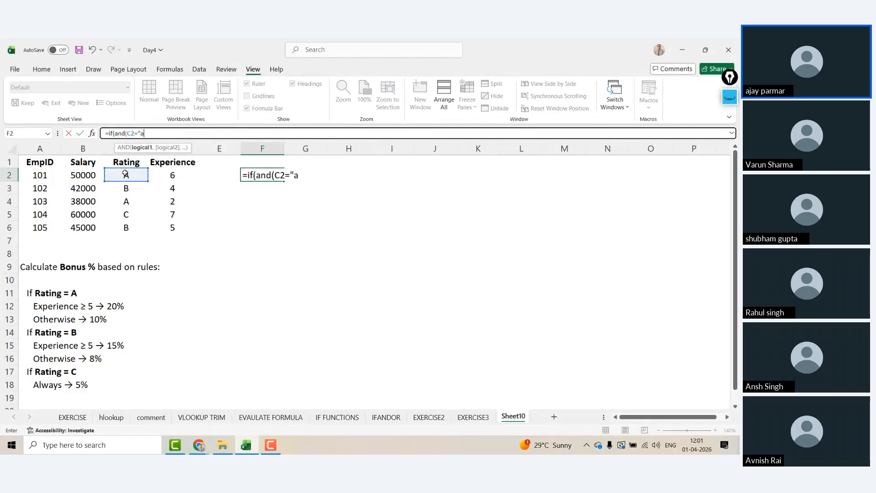
{"action": "type", "text": "\","}
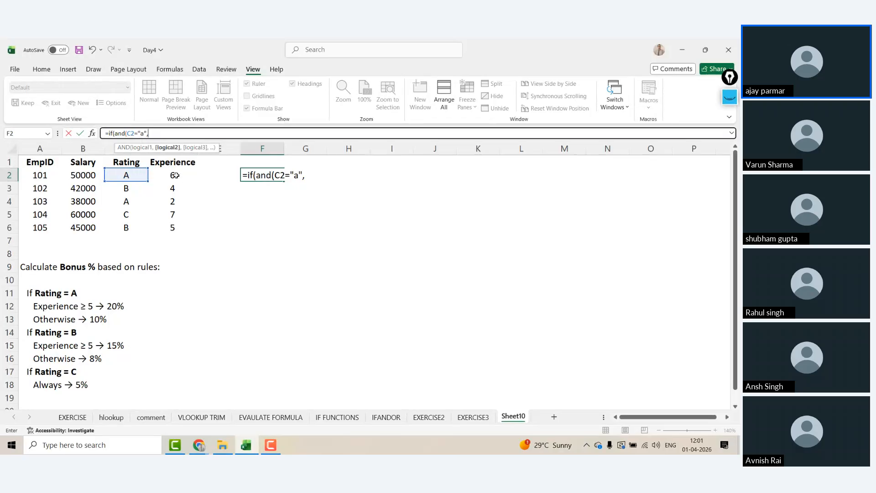
{"action": "left_click", "coordinate": [176, 175]}
{"action": "type", "text": ">"}
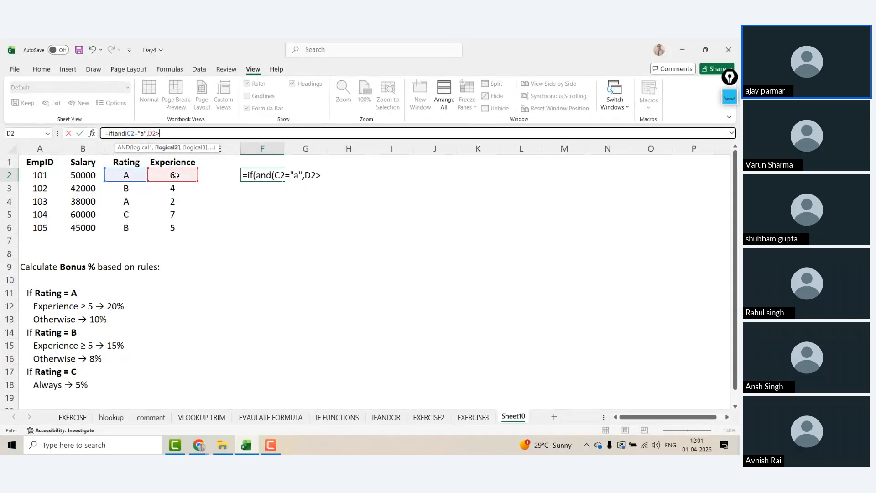
{"action": "type", "text": "=5)"}
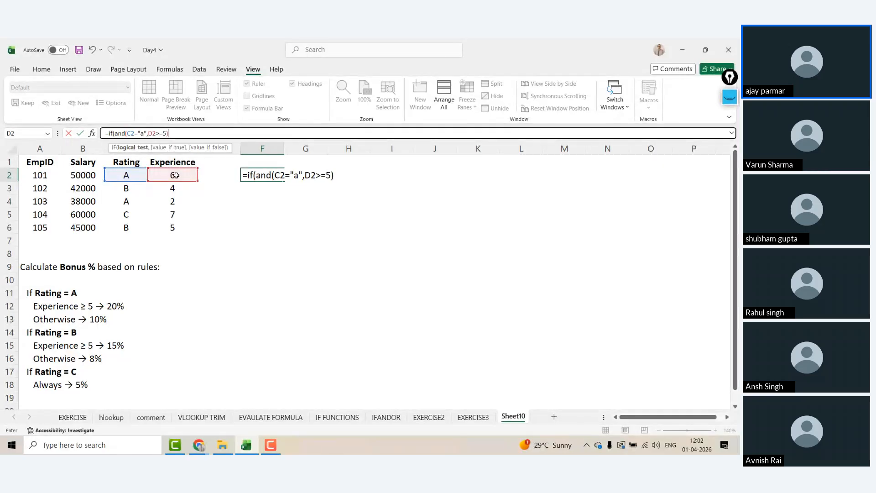
{"action": "type", "text": ",\"10%\""}
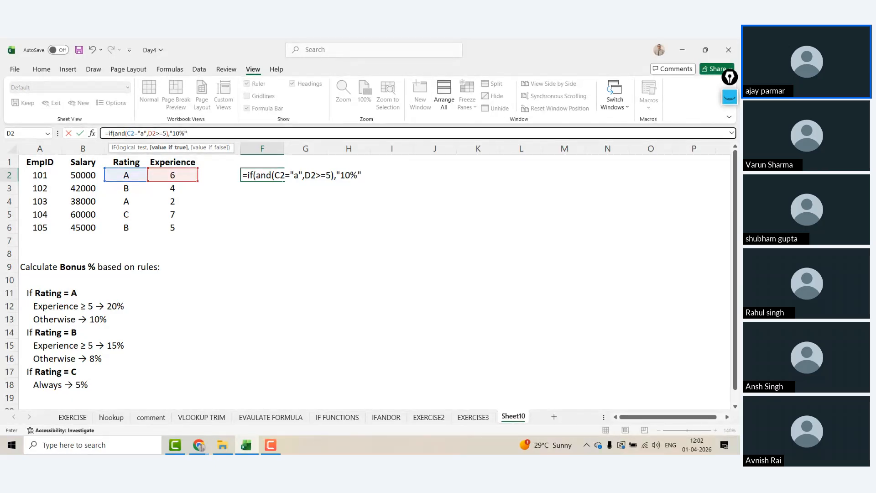
Step: Make the true result "20%" and add "10%" as the otherwise result
{"action": "left_click", "coordinate": [177, 133]}
{"action": "key", "text": "BackSpace"}
{"action": "type", "text": "20%\","}
{"action": "type", "text": "\"10"}
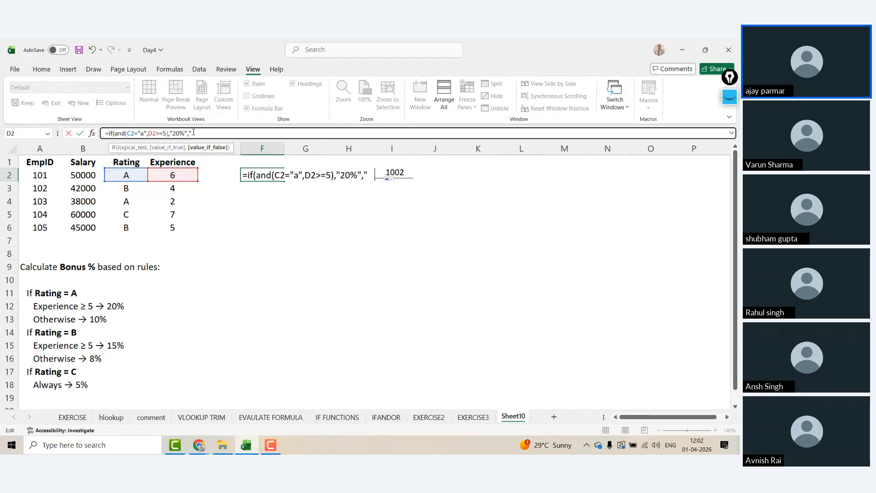
{"action": "type", "text": "%"}
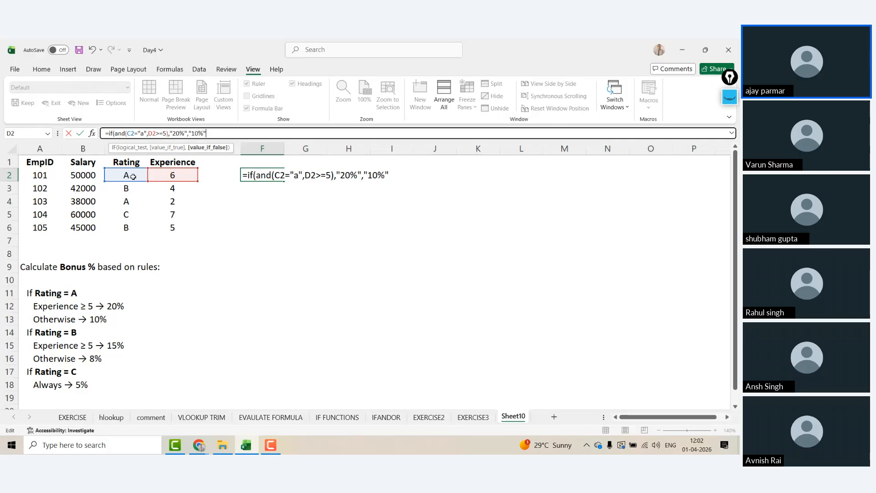
Step: Change the lowercase a to A in the condition and commit the formula in F2
{"action": "left_click", "coordinate": [145, 133]}
{"action": "key", "text": "BackSpace"}
{"action": "type", "text": "A"}
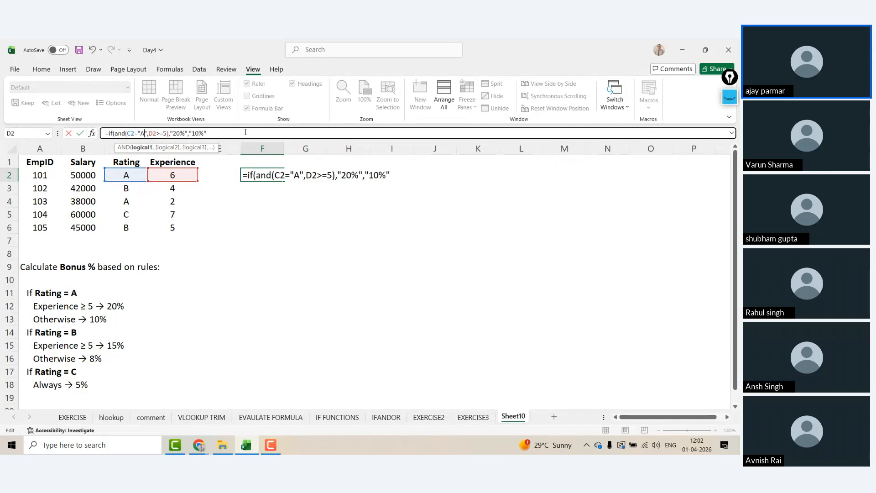
{"action": "left_click", "coordinate": [248, 132]}
{"action": "key", "text": "Return"}
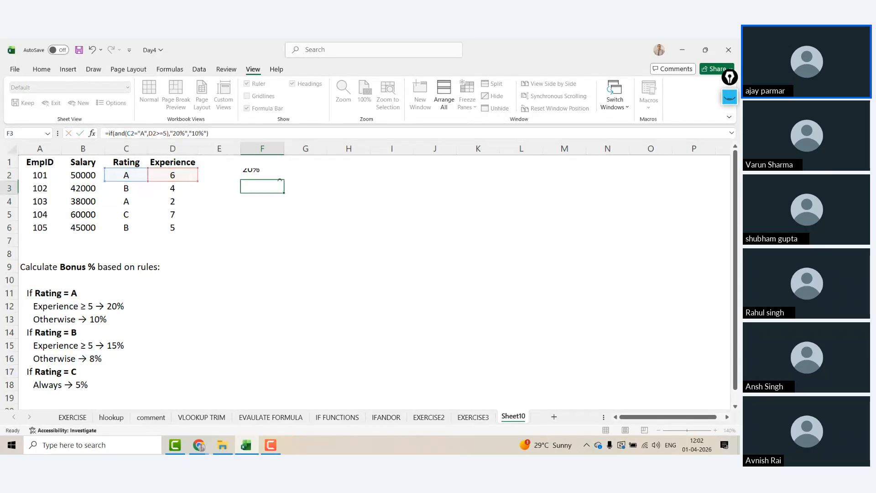
{"action": "key", "text": "Up"}
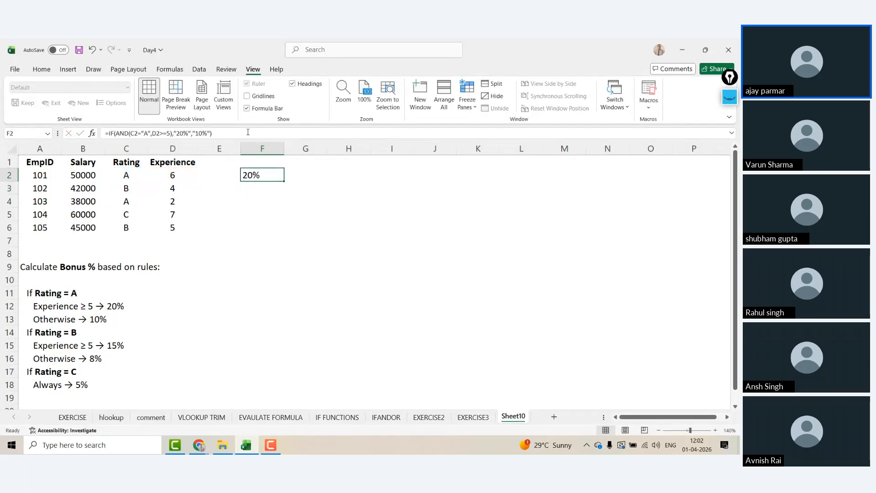
Step: Set employee 101's experience in D2 to 2 to test the bonus formula
{"action": "key", "text": "Left"}
{"action": "key", "text": "Left"}
{"action": "key", "text": "Left"}
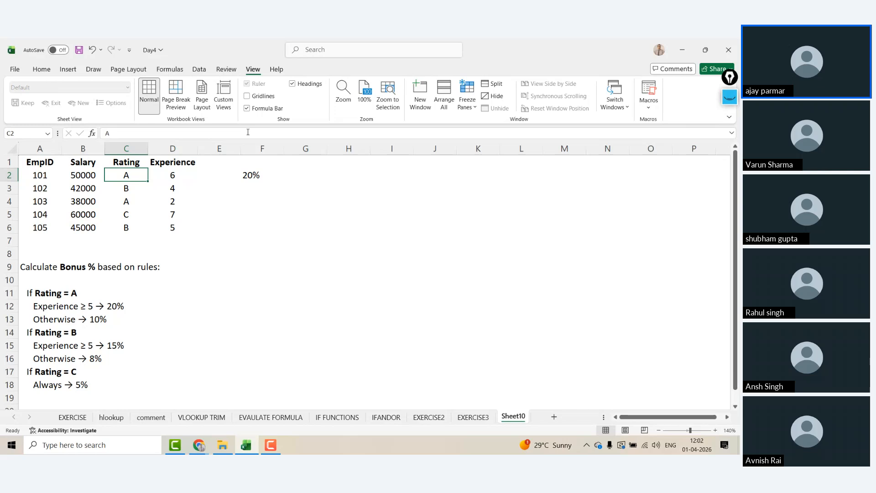
{"action": "key", "text": "shift+Right"}
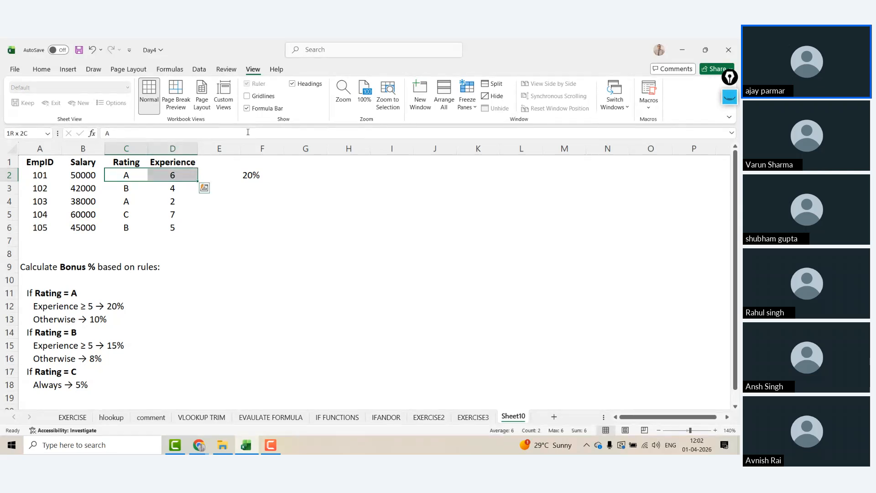
{"action": "key", "text": "Right"}
{"action": "type", "text": "2"}
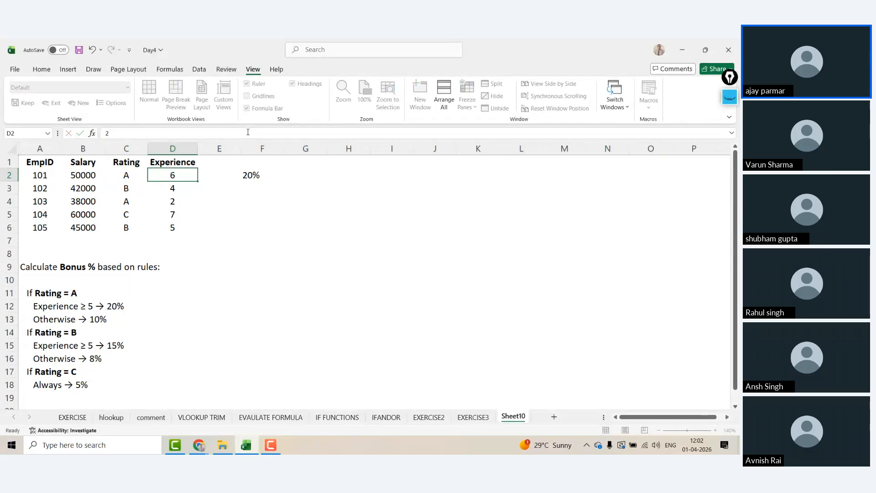
{"action": "key", "text": "ctrl+Return"}
Step: Change employee 101's rating in C2 to B and check F2's result
{"action": "key", "text": "Left"}
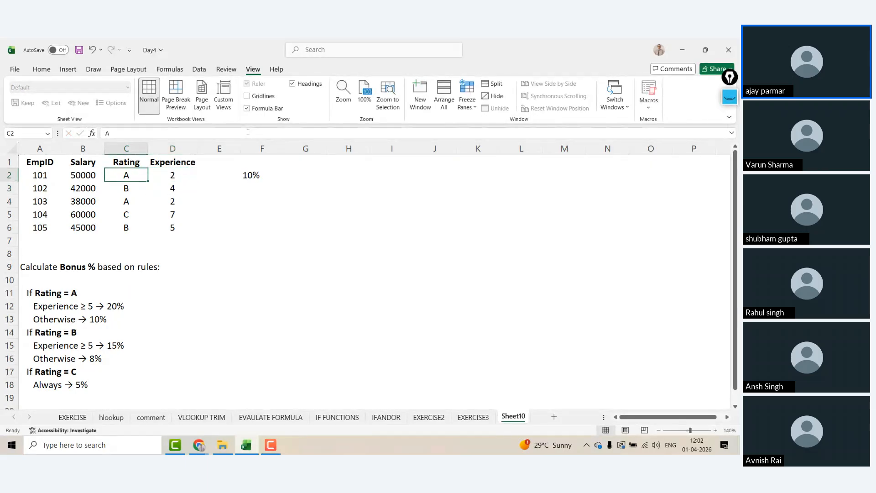
{"action": "type", "text": "B"}
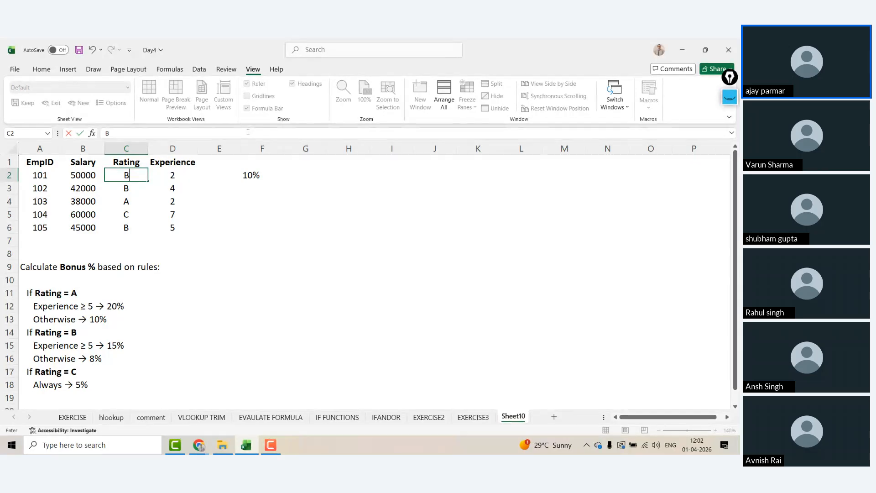
{"action": "key", "text": "Escape"}
{"action": "key", "text": "Right"}
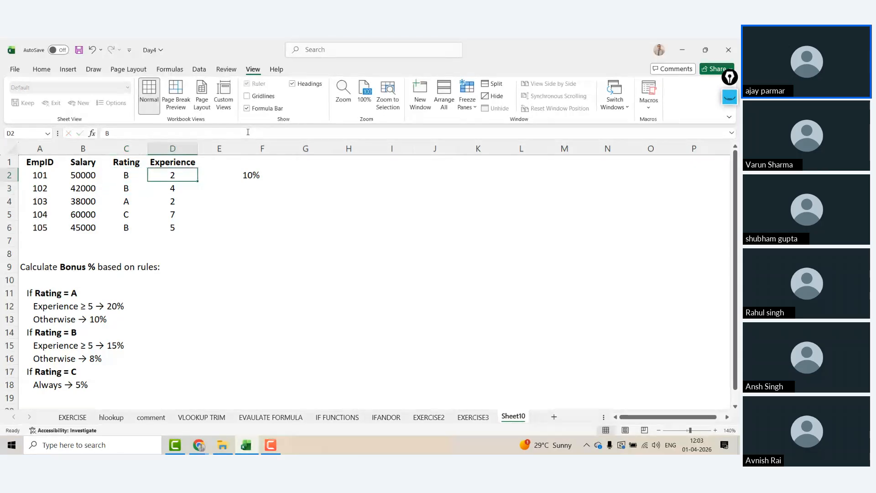
{"action": "key", "text": "Right"}
{"action": "key", "text": "Right"}
{"action": "key", "text": "Left"}
{"action": "key", "text": "Left"}
{"action": "key", "text": "Left"}
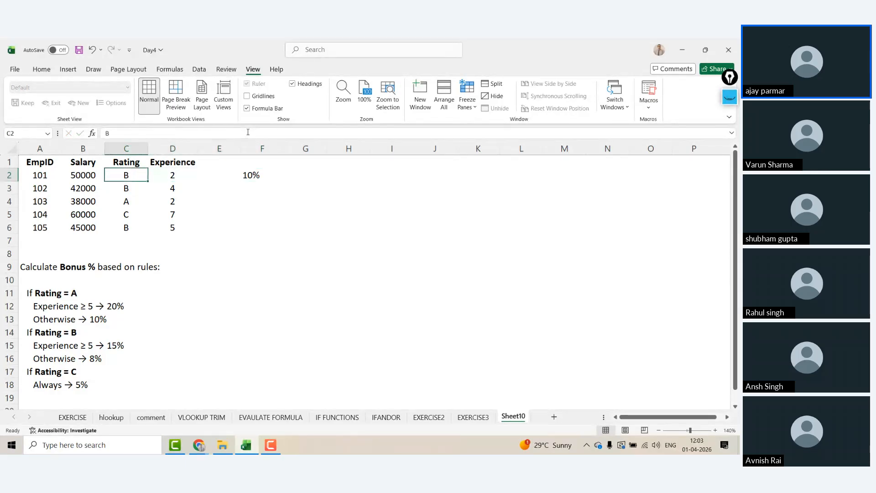
Step: Restore D2 to 6 and select F2 to see its 10% result
{"action": "key", "text": "Right"}
{"action": "type", "text": "6"}
{"action": "key", "text": "Return"}
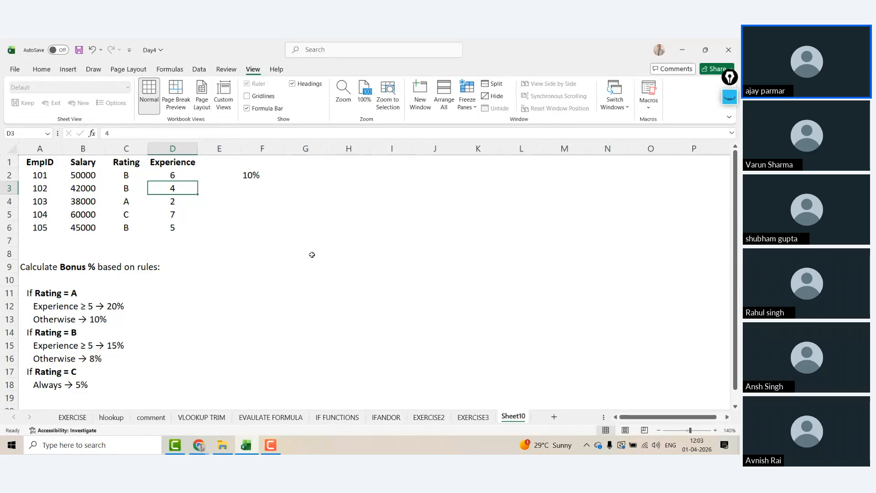
{"action": "left_click", "coordinate": [255, 175]}
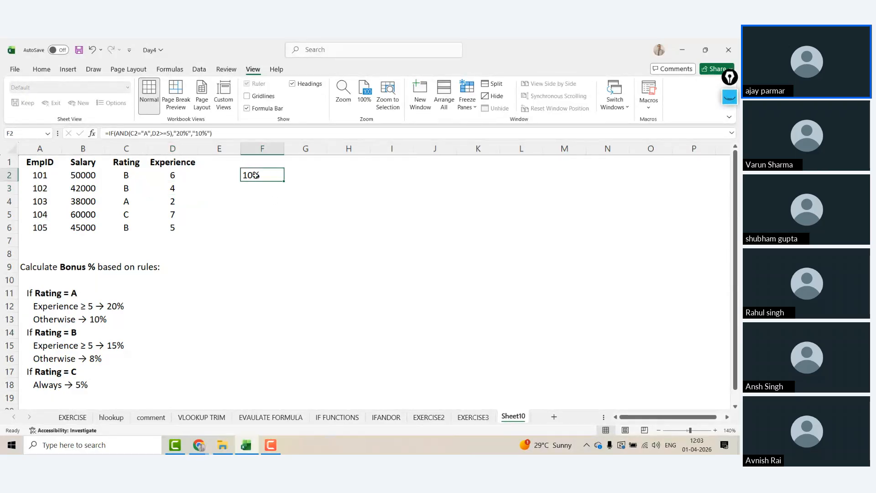
Step: Highlight the Rating = B rule rows listed below the data
{"action": "left_click", "coordinate": [63, 329]}
{"action": "left_click_drag", "start_coordinate": [57, 332], "coordinate": [59, 340]}
{"action": "left_click", "coordinate": [64, 329]}
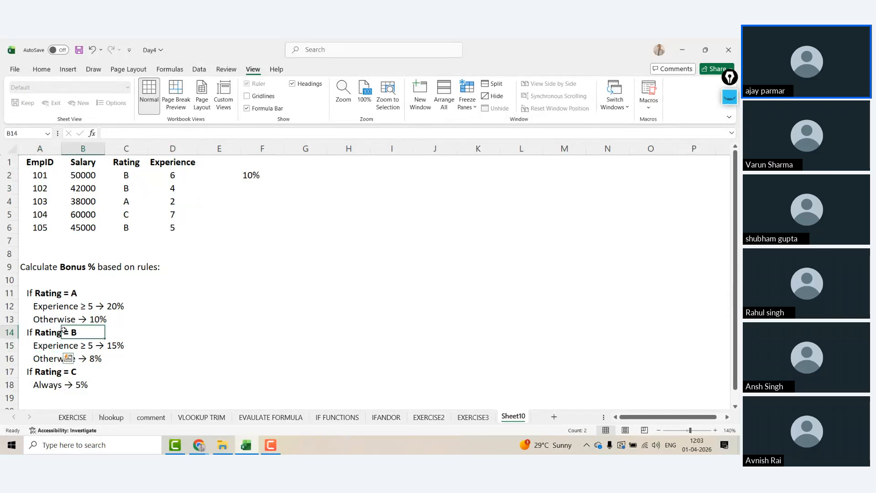
Step: Edit F2's formula and erase its trailing "10%") otherwise result
{"action": "left_click", "coordinate": [245, 177]}
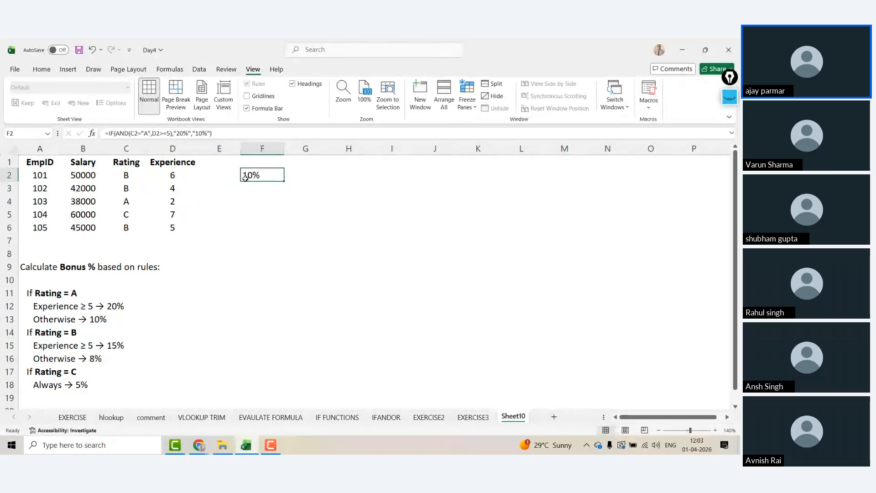
{"action": "left_click", "coordinate": [120, 162]}
{"action": "left_click", "coordinate": [172, 162]}
{"action": "left_click", "coordinate": [260, 175]}
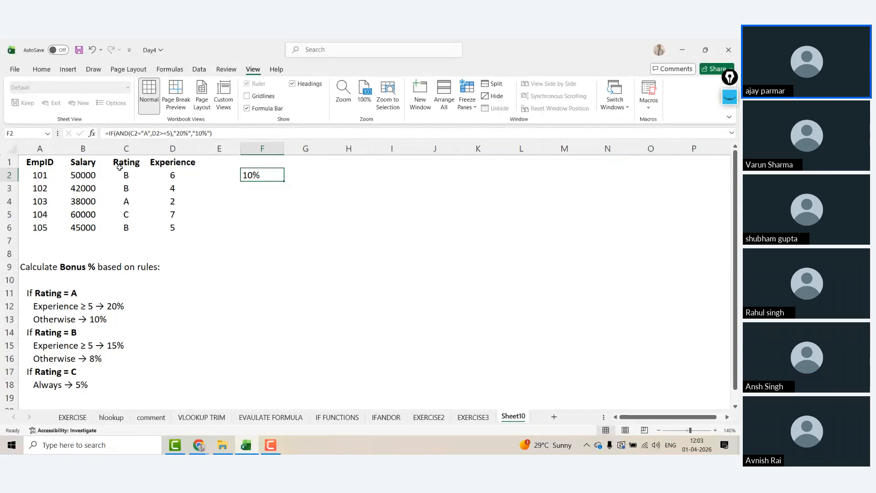
{"action": "key", "text": "F2"}
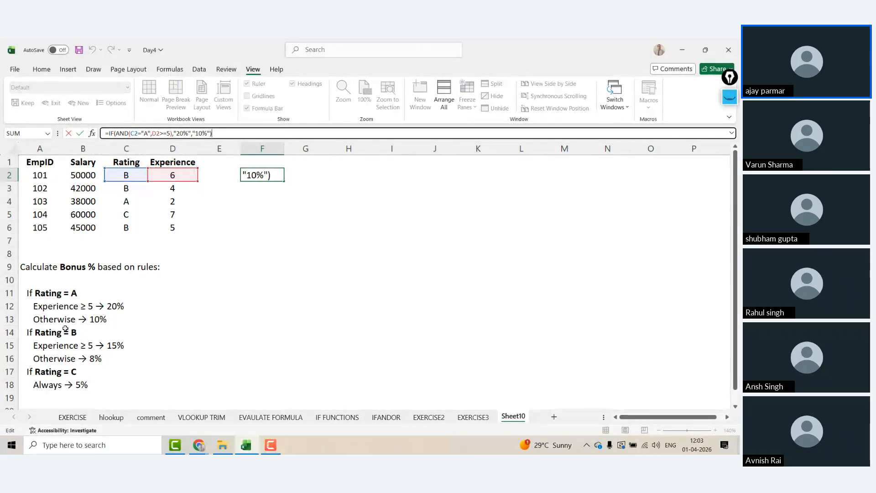
{"action": "key", "text": "BackSpace"}
{"action": "key", "text": "BackSpace"}
{"action": "key", "text": "BackSpace"}
{"action": "key", "text": "BackSpace"}
{"action": "key", "text": "BackSpace"}
{"action": "key", "text": "BackSpace"}
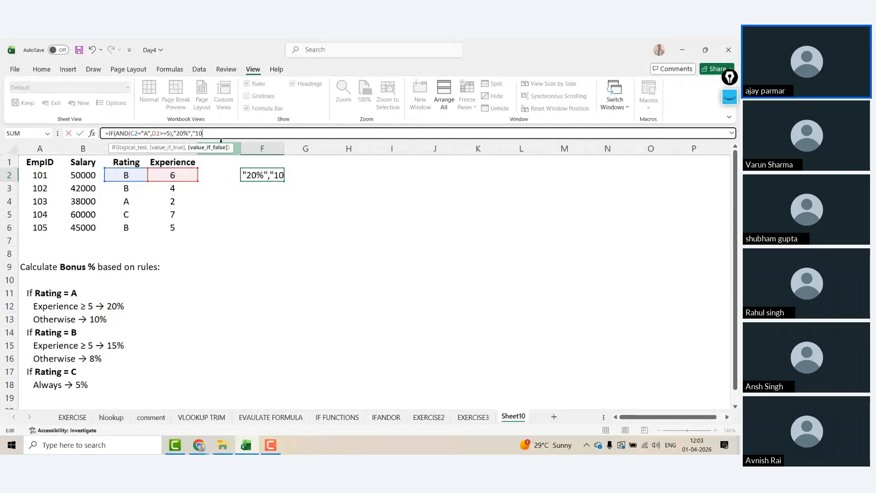
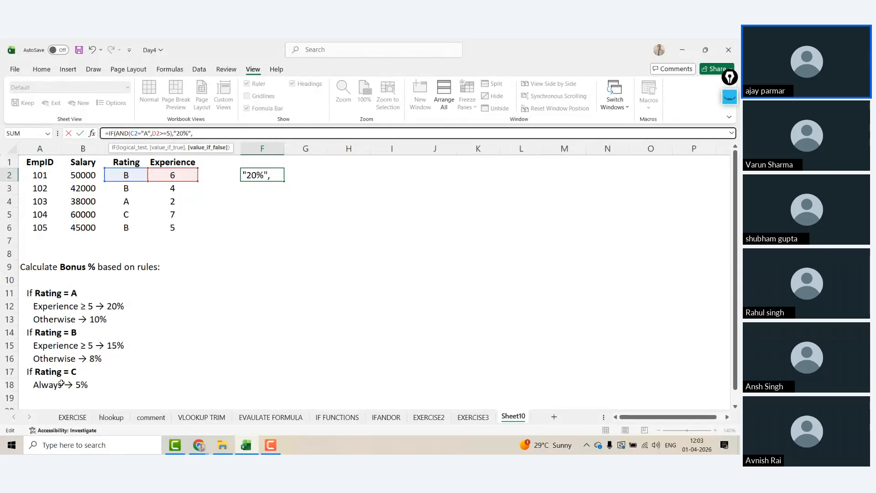
Step: After the 20% result, add the rule IF(AND(C2="B",D2>=5),"15%", to F2's formula
{"action": "left_click", "coordinate": [180, 133]}
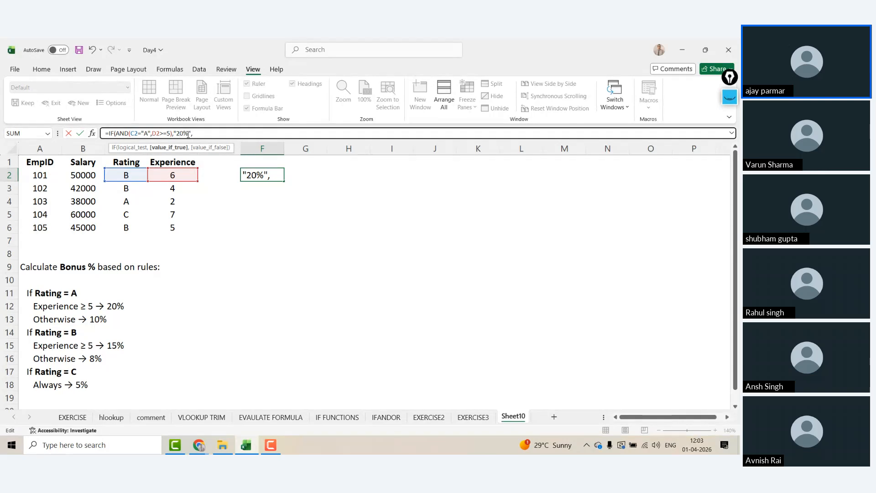
{"action": "left_click", "coordinate": [209, 132]}
{"action": "type", "text": "IF("}
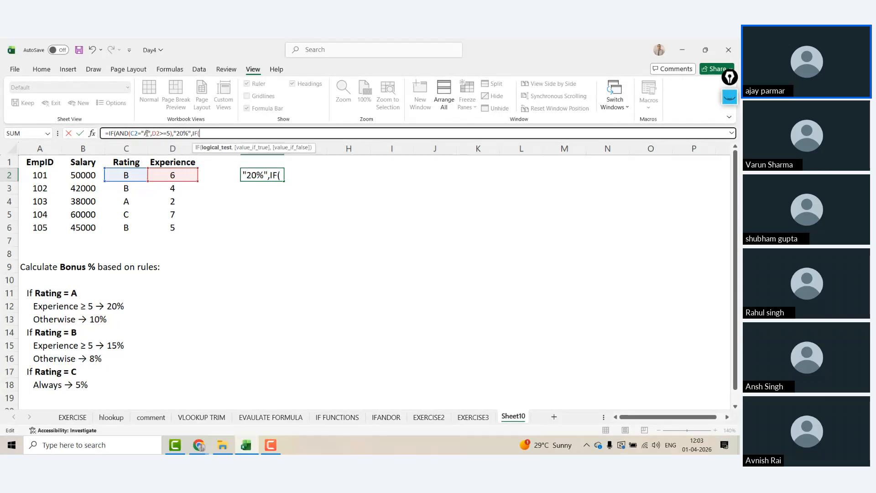
{"action": "type", "text": "AND"}
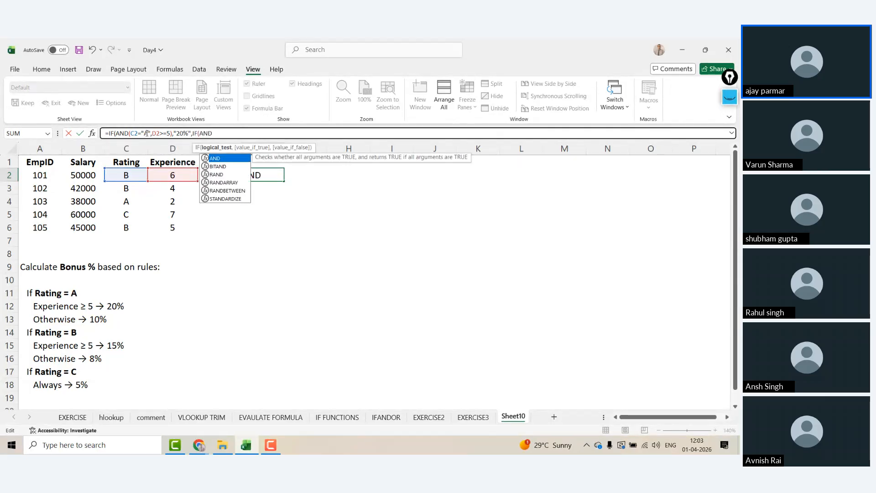
{"action": "type", "text": "("}
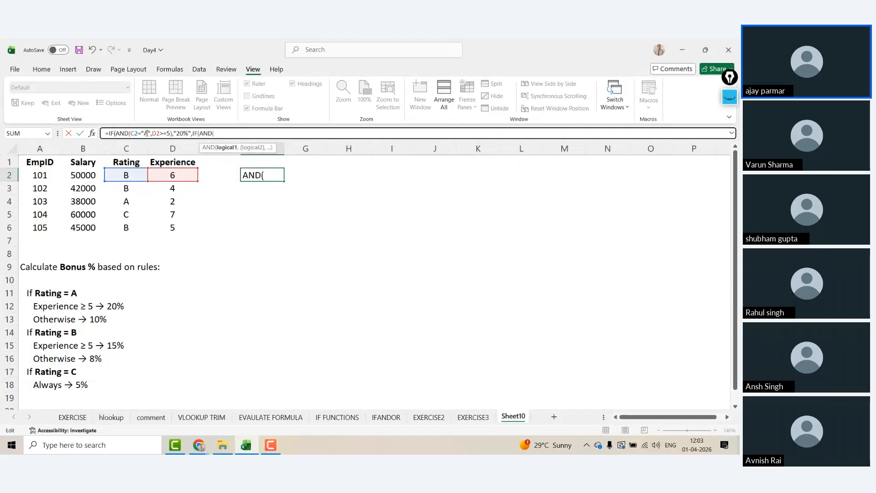
{"action": "left_click", "coordinate": [133, 175]}
{"action": "type", "text": "=\""}
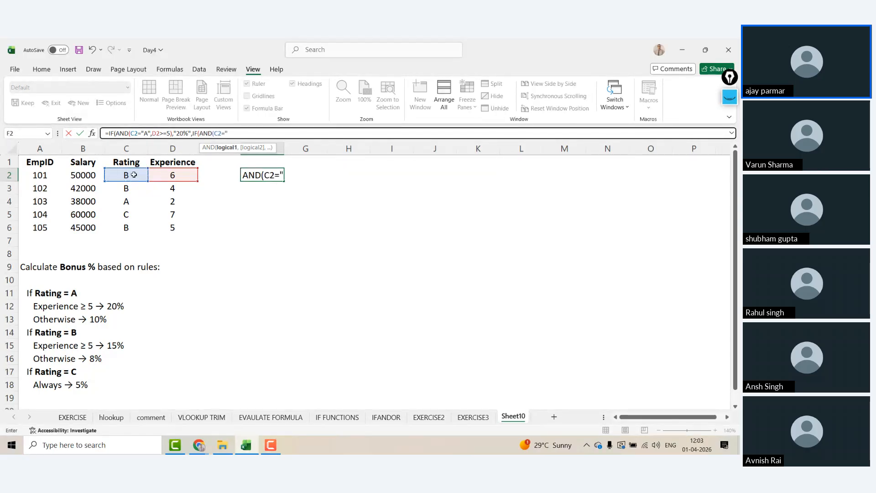
{"action": "type", "text": "B\","}
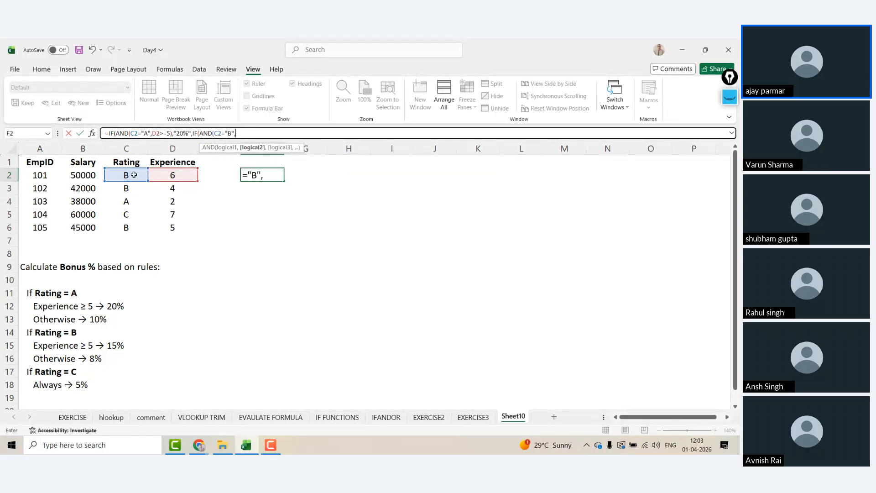
{"action": "left_click", "coordinate": [174, 176]}
{"action": "type", "text": ">"}
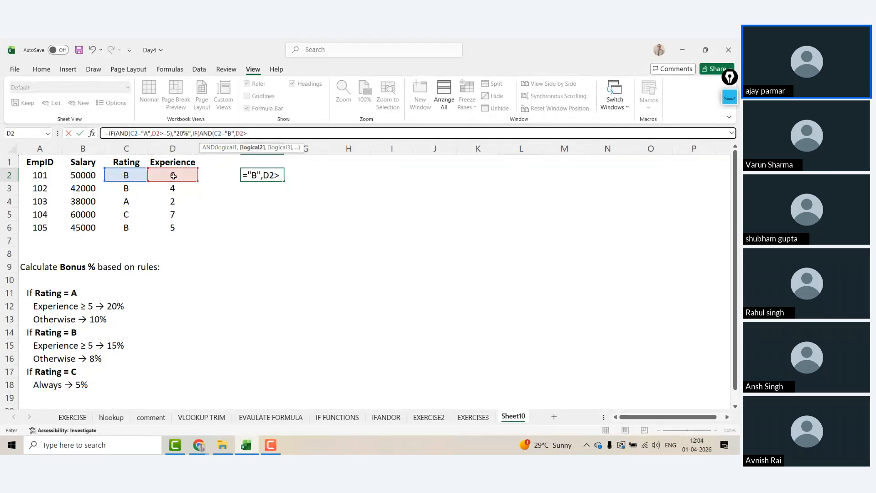
{"action": "type", "text": "=5),"}
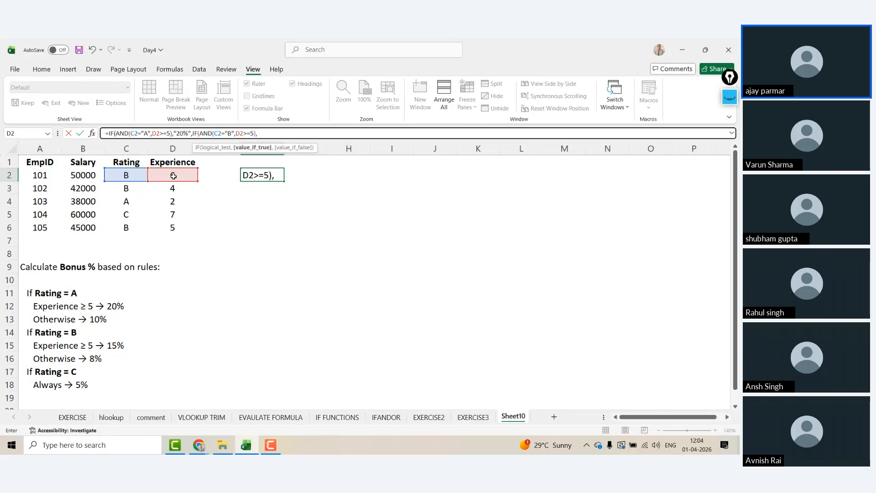
{"action": "type", "text": "\"15%\","}
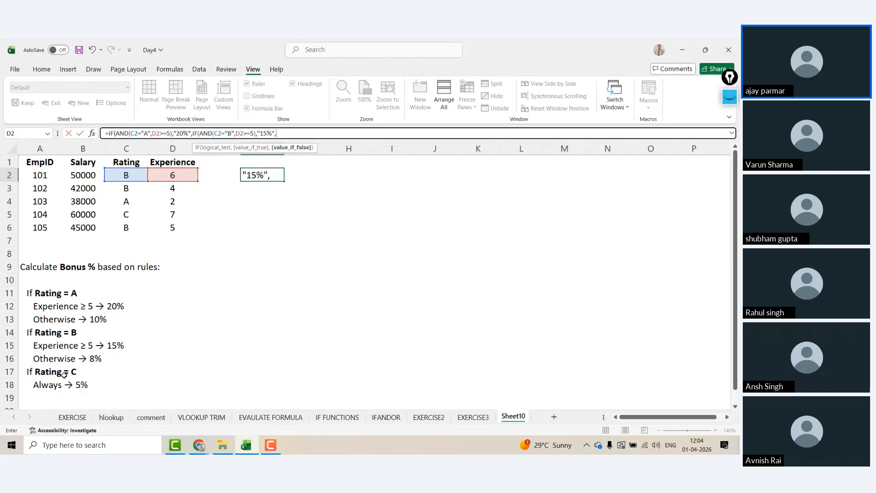
{"action": "type", "text": "IF("}
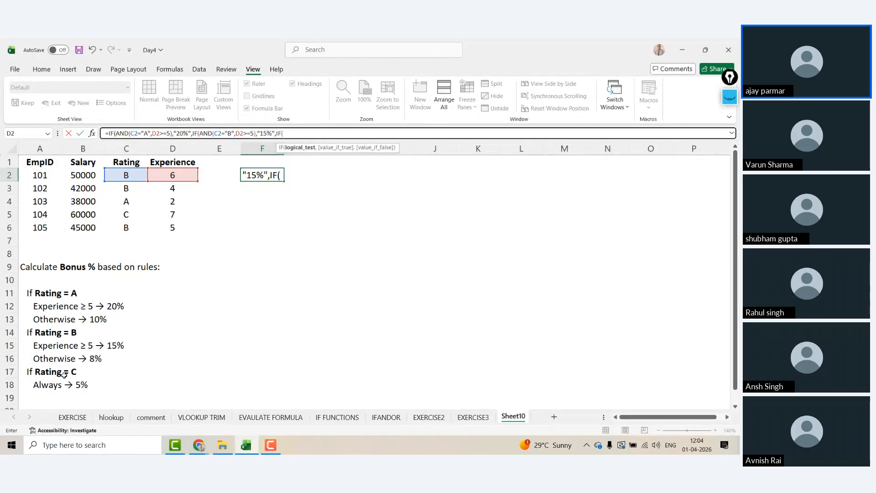
{"action": "type", "text": "AND("}
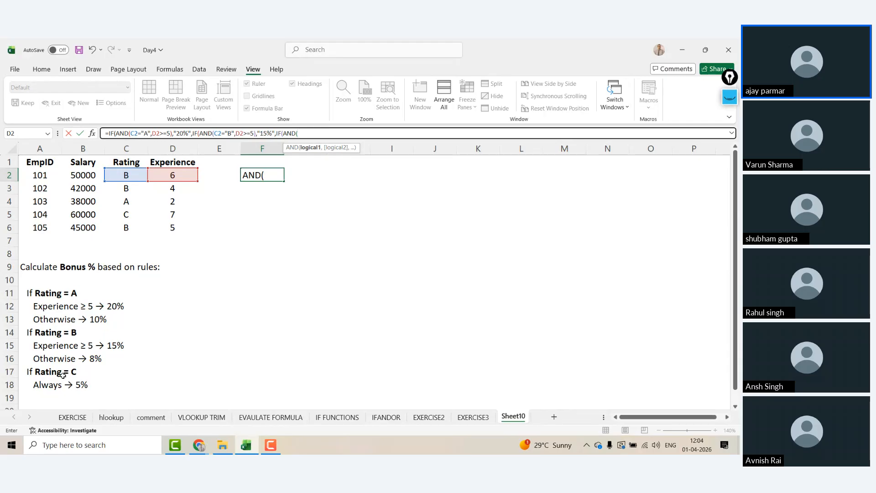
{"action": "left_click", "coordinate": [127, 174]}
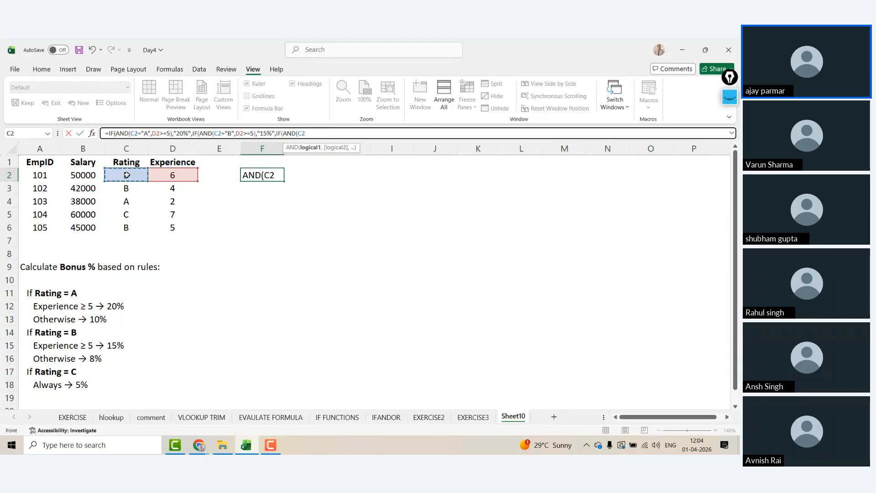
{"action": "type", "text": "=\"C\""}
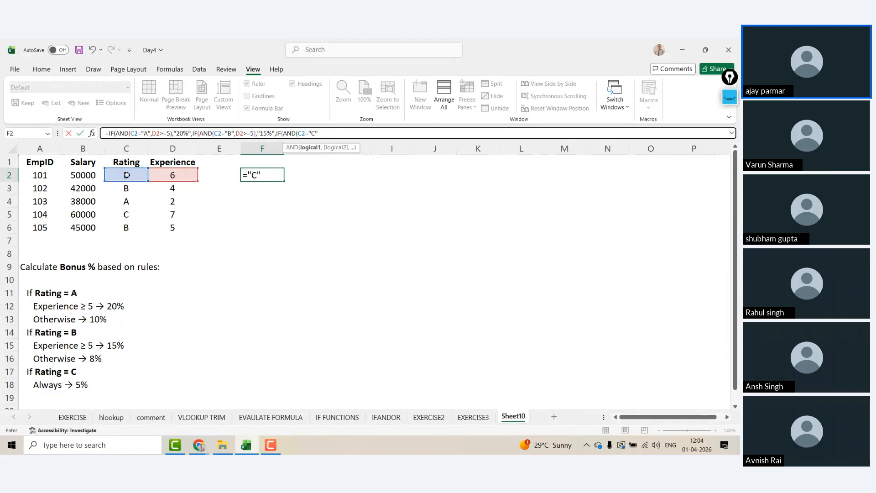
{"action": "type", "text": ","}
{"action": "left_click", "coordinate": [156, 174]}
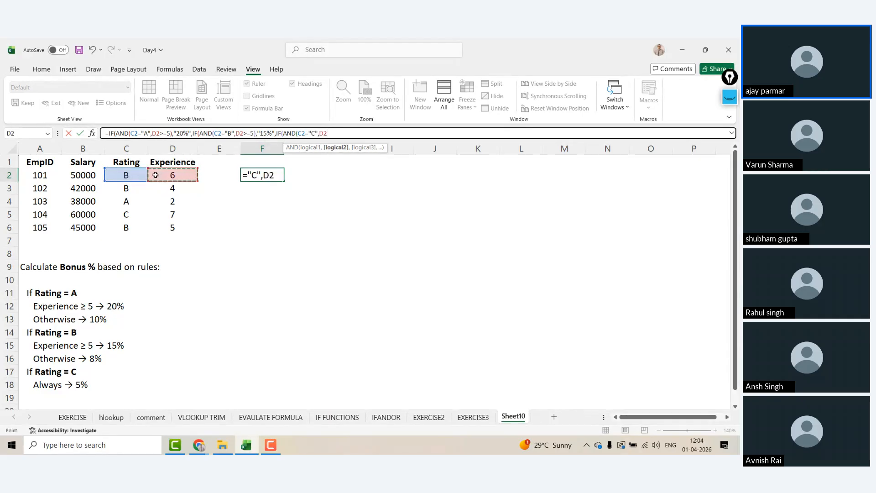
{"action": "type", "text": ">"}
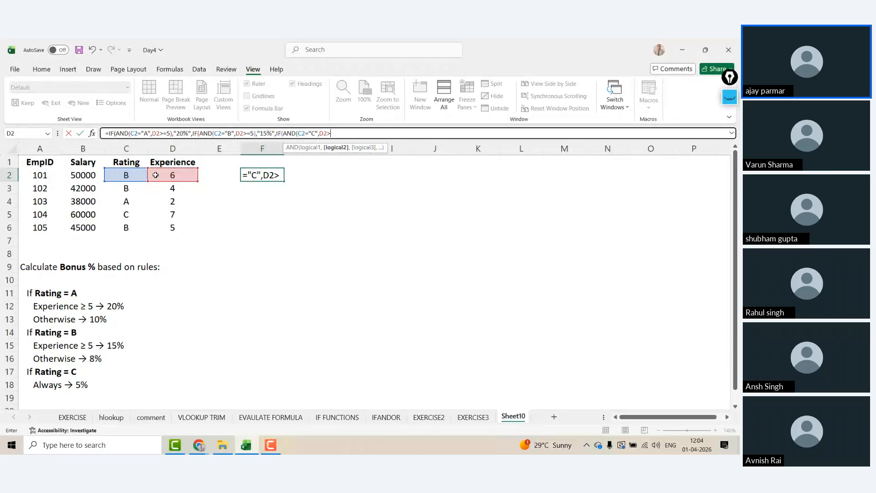
{"action": "key", "text": "BackSpace"}
{"action": "key", "text": "BackSpace"}
{"action": "key", "text": "BackSpace"}
{"action": "key", "text": "BackSpace"}
{"action": "key", "text": "BackSpace"}
{"action": "key", "text": "BackSpace"}
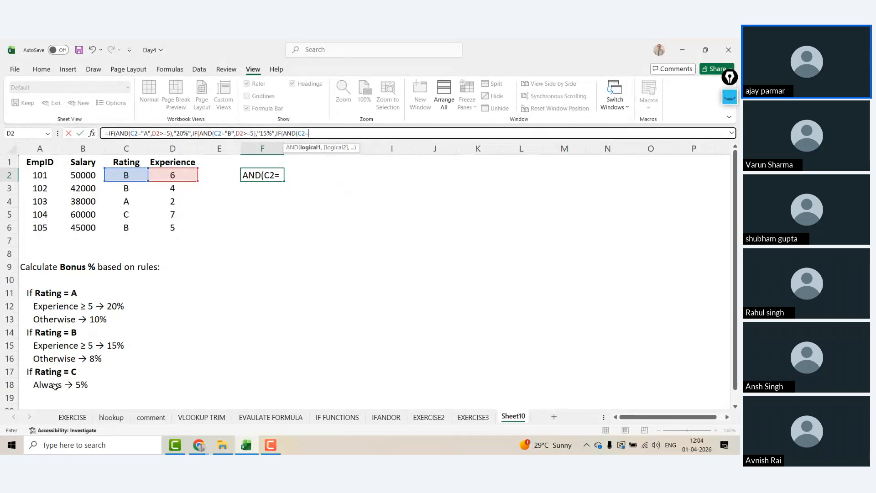
{"action": "key", "text": "BackSpace"}
{"action": "key", "text": "BackSpace"}
{"action": "key", "text": "BackSpace"}
{"action": "key", "text": "BackSpace"}
{"action": "key", "text": "BackSpace"}
{"action": "key", "text": "BackSpace"}
{"action": "key", "text": "BackSpace"}
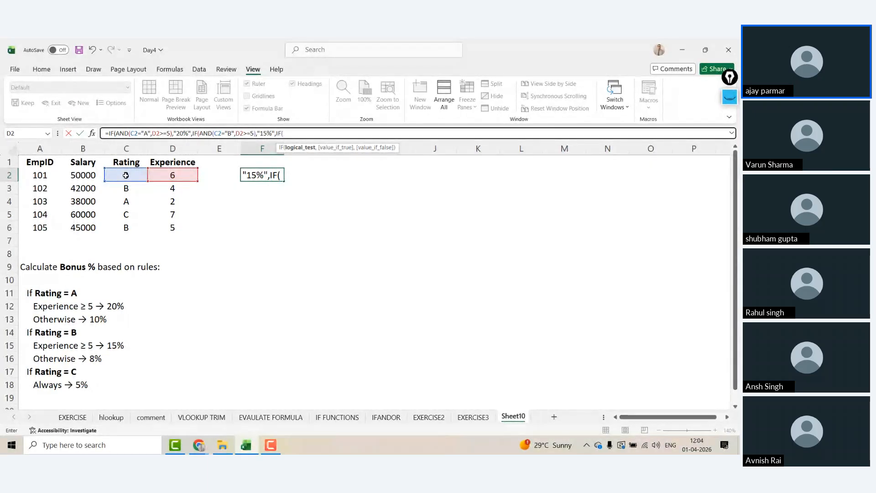
{"action": "key", "text": "BackSpace"}
{"action": "key", "text": "BackSpace"}
{"action": "key", "text": "BackSpace"}
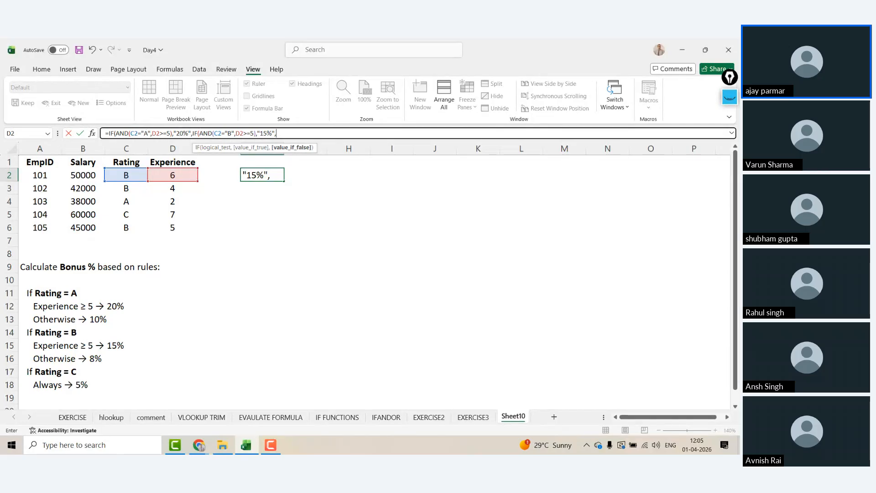
Step: Append "5%" as the formula's final fallback value
{"action": "left_click", "coordinate": [230, 133]}
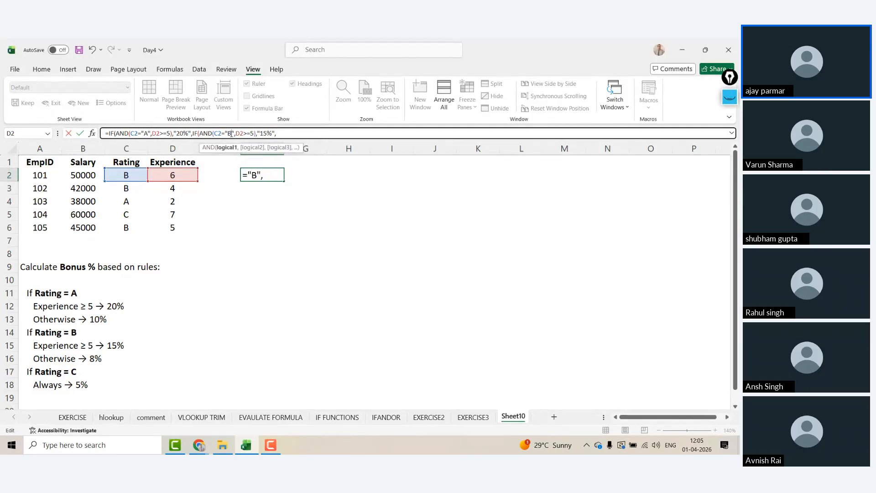
{"action": "left_click", "coordinate": [293, 133]}
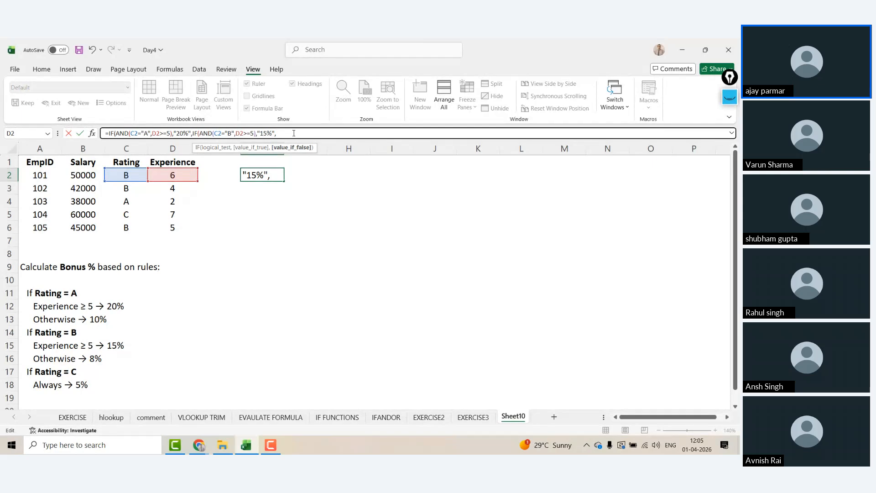
{"action": "type", "text": "\"5%\""}
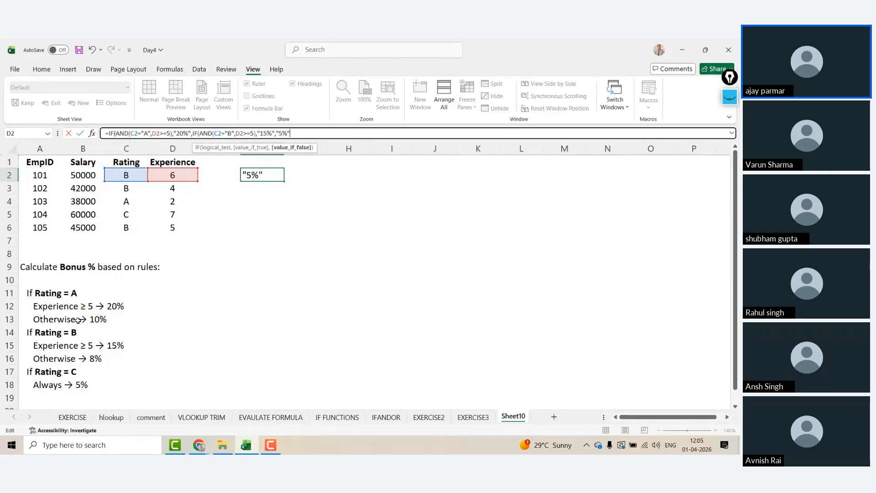
Step: Highlight the first rule's AND(C2="A",D2>=5) test in the formula bar to explain it
{"action": "left_click", "coordinate": [136, 133]}
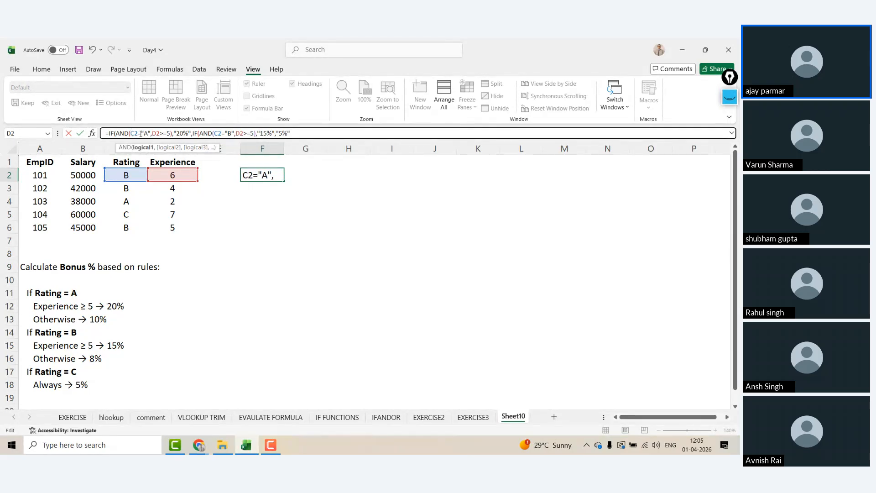
{"action": "left_click_drag", "start_coordinate": [130, 134], "coordinate": [149, 134]}
{"action": "left_click", "coordinate": [168, 133]}
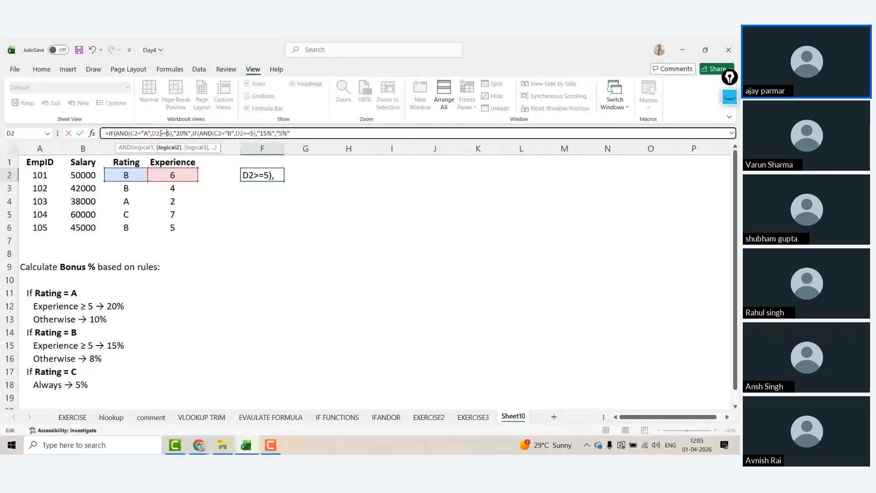
{"action": "key", "text": "Left"}
{"action": "key", "text": "Left"}
{"action": "key", "text": "Left"}
{"action": "key", "text": "Left"}
{"action": "key", "text": "Left"}
{"action": "key", "text": "Left"}
{"action": "key", "text": "Left"}
{"action": "key", "text": "Left"}
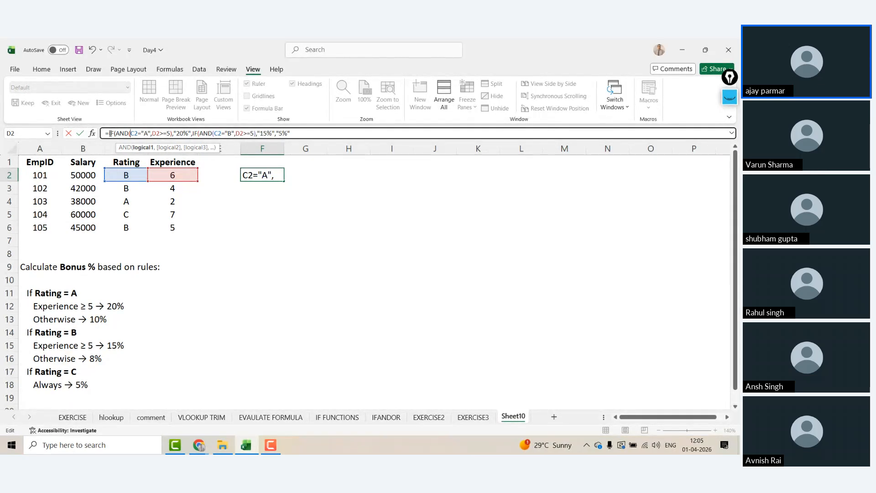
{"action": "left_click", "coordinate": [110, 133]}
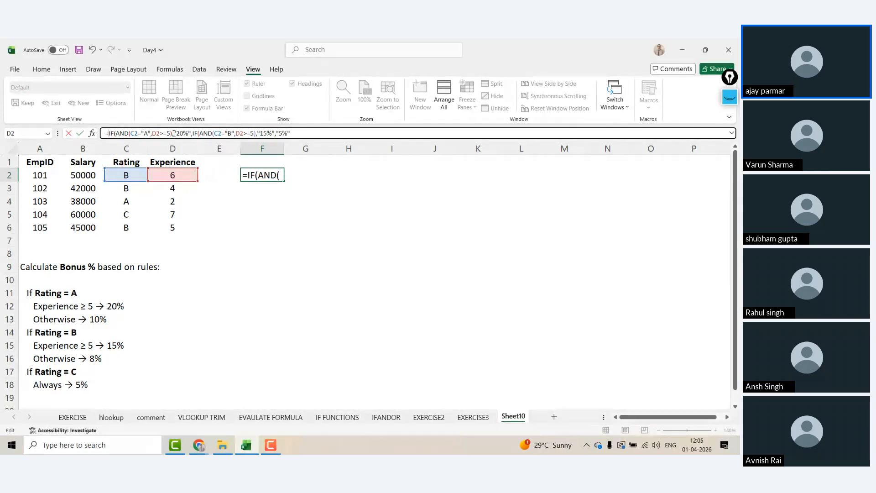
{"action": "left_click", "coordinate": [173, 133], "text": "shift"}
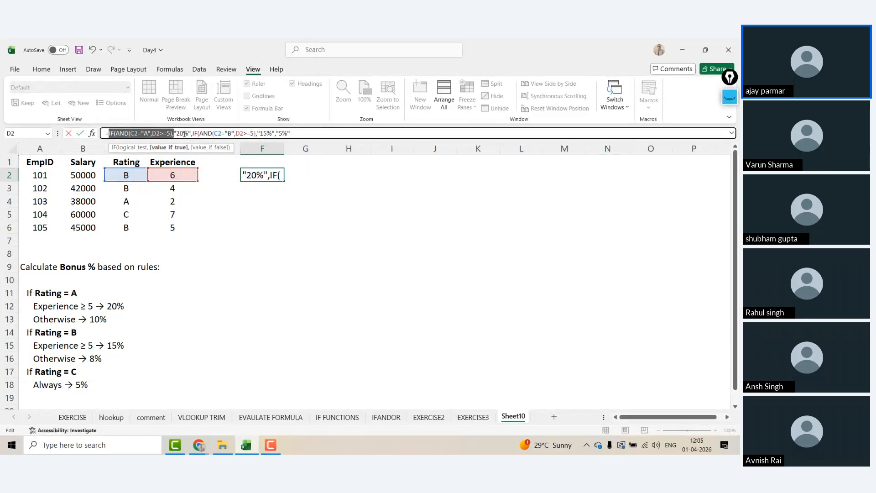
{"action": "left_click", "coordinate": [193, 133]}
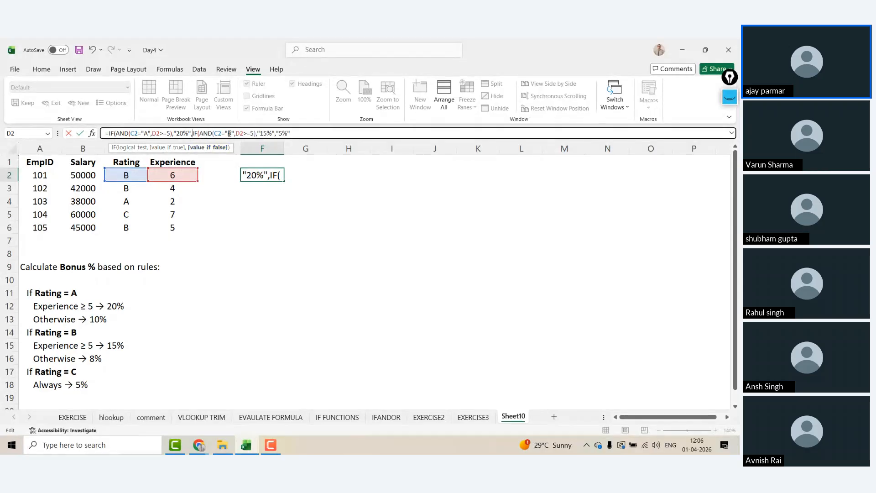
{"action": "left_click_drag", "start_coordinate": [193, 133], "coordinate": [256, 133]}
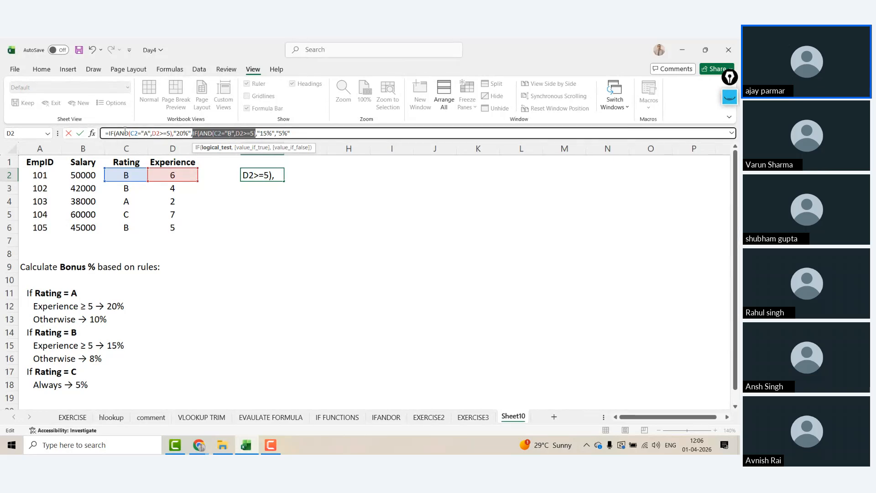
{"action": "left_click", "coordinate": [137, 133]}
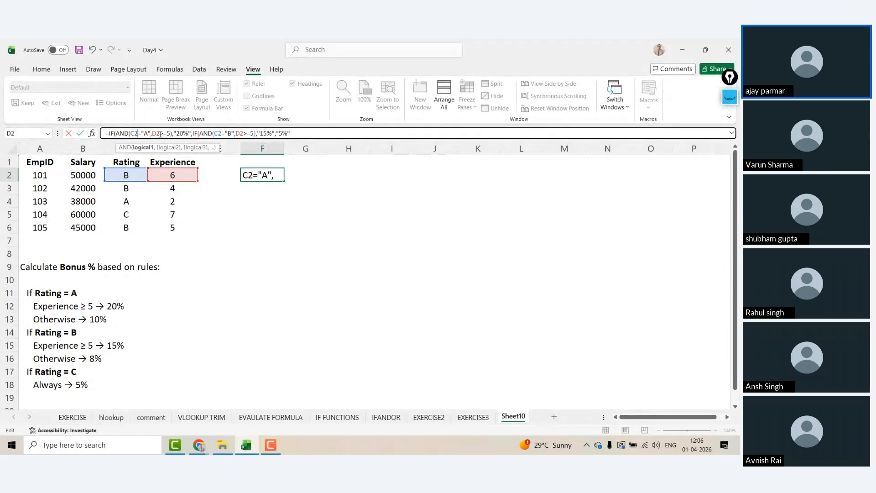
{"action": "left_click", "coordinate": [171, 134], "text": "shift"}
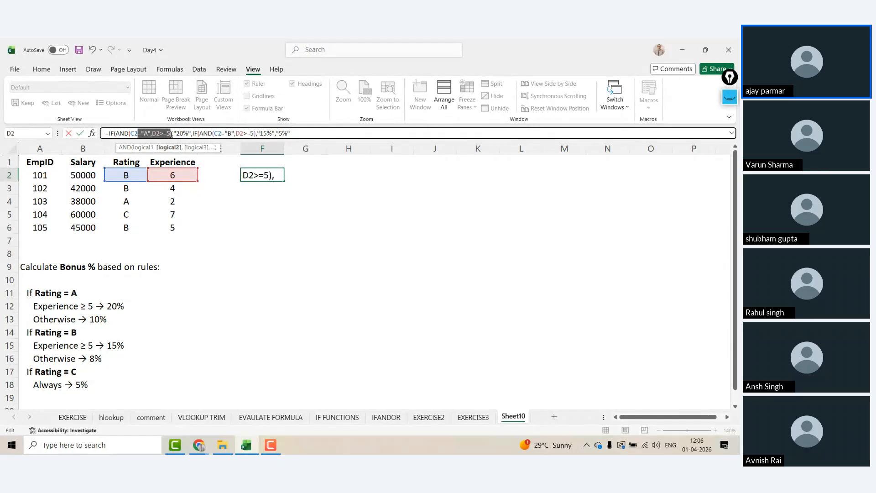
{"action": "left_click", "coordinate": [132, 133]}
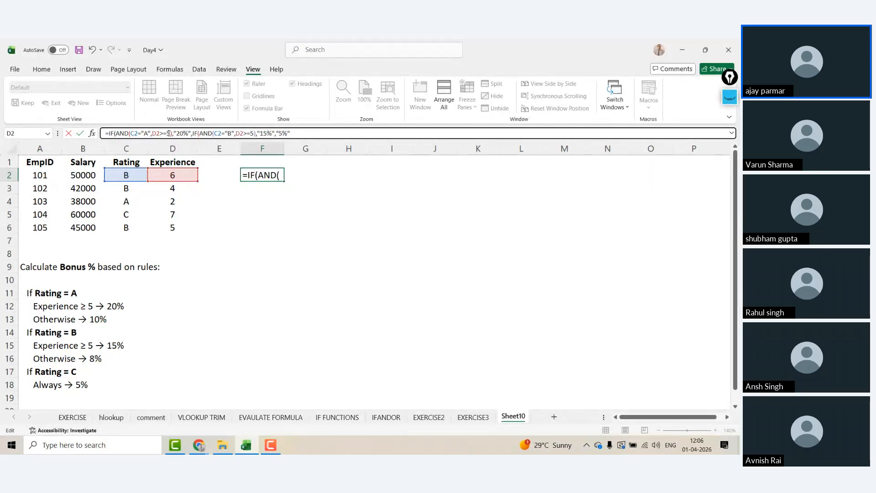
{"action": "left_click", "coordinate": [171, 134], "text": "shift"}
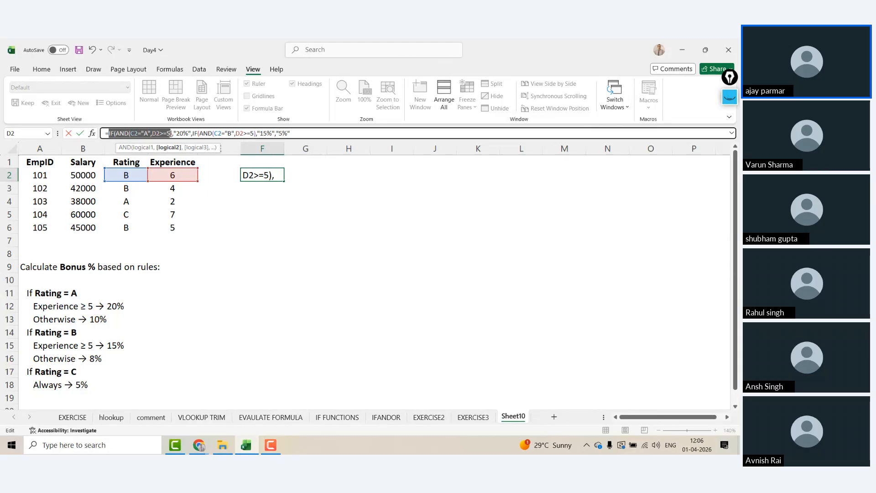
{"action": "key", "text": "shift"}
{"action": "key", "text": "shift"}
{"action": "key", "text": "shift"}
{"action": "key", "text": "shift"}
{"action": "key", "text": "shift"}
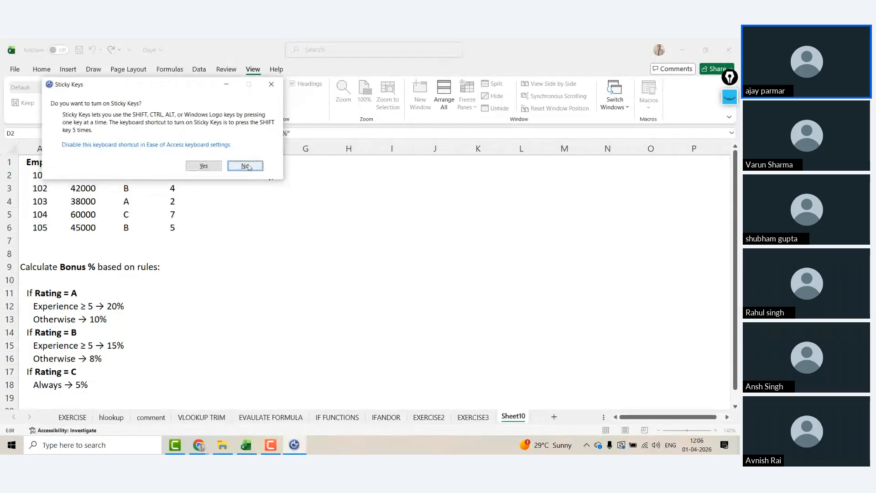
{"action": "left_click", "coordinate": [247, 163]}
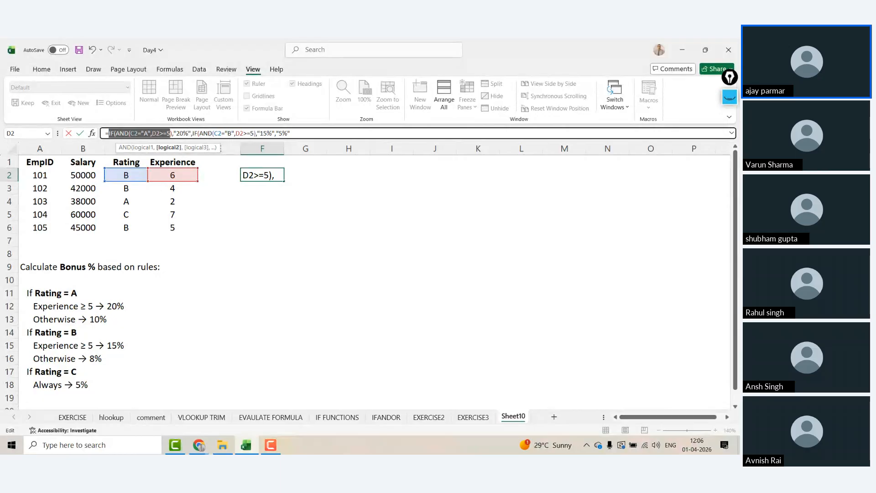
Step: Close the formula's bracket, then replace everything after the equals sign with a fresh IF(
{"action": "left_click", "coordinate": [328, 131]}
{"action": "left_click", "coordinate": [327, 131]}
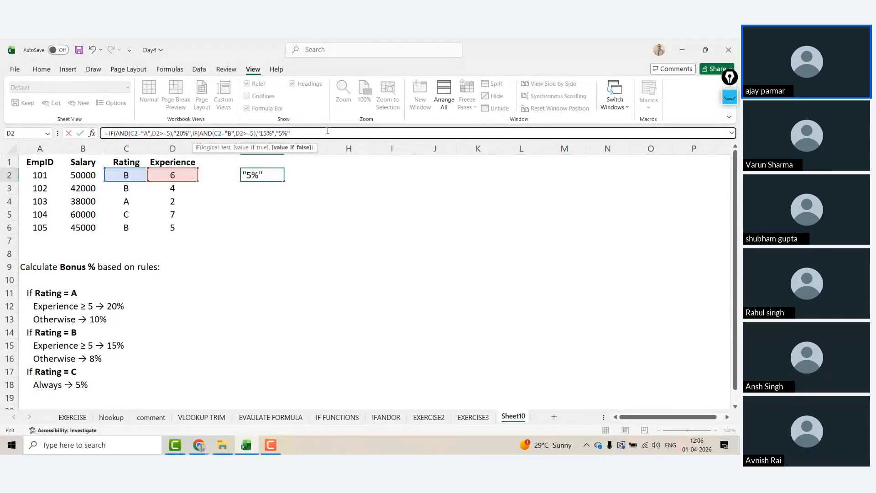
{"action": "type", "text": ")"}
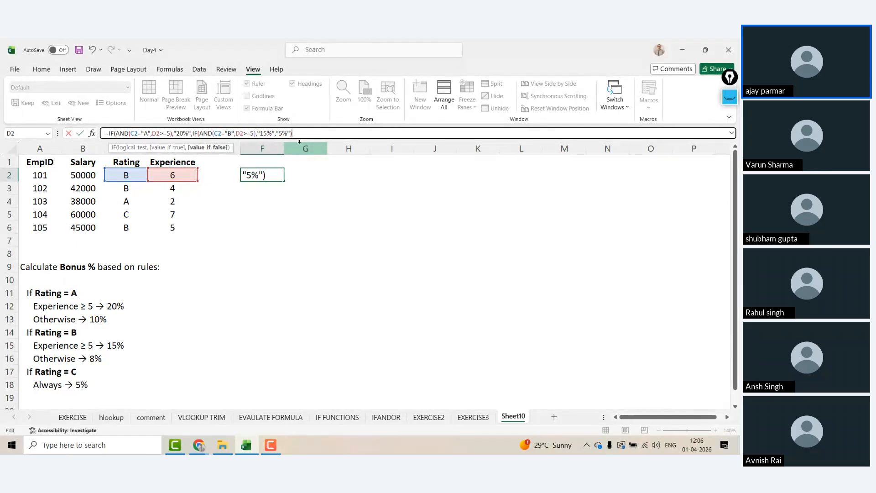
{"action": "type", "text": ","}
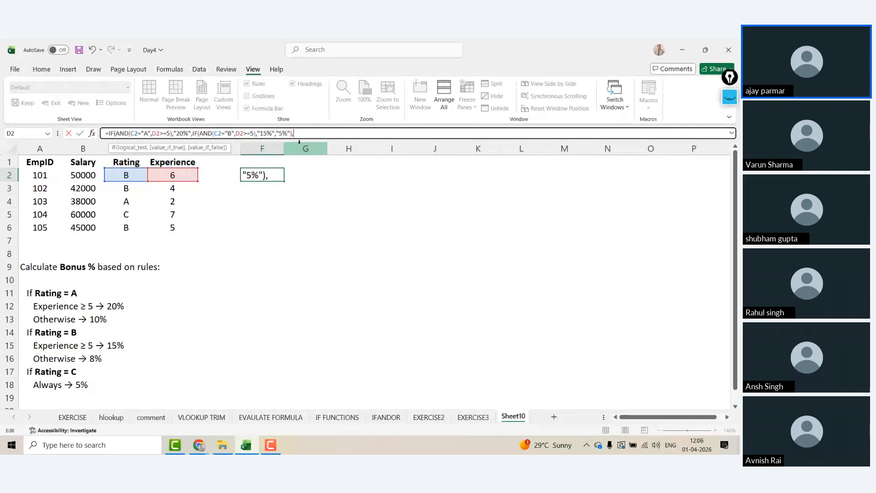
{"action": "key", "text": "BackSpace"}
{"action": "left_click_drag", "start_coordinate": [292, 133], "coordinate": [112, 135]}
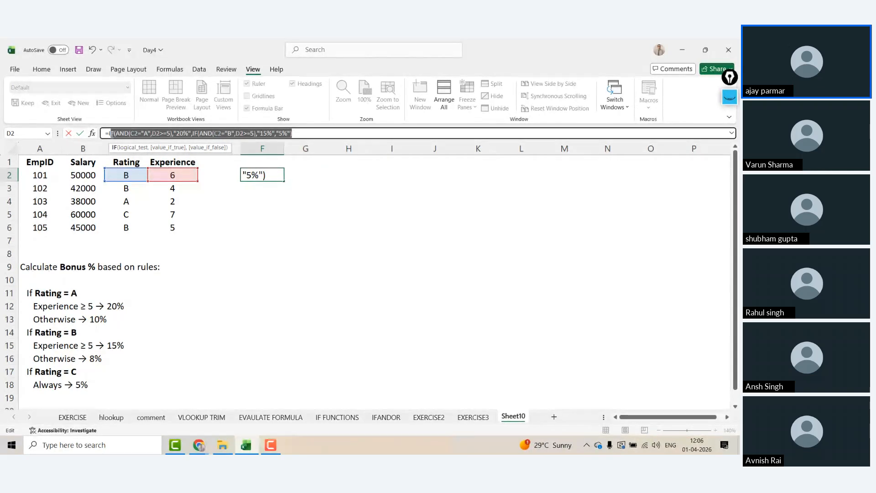
{"action": "type", "text": "IF"}
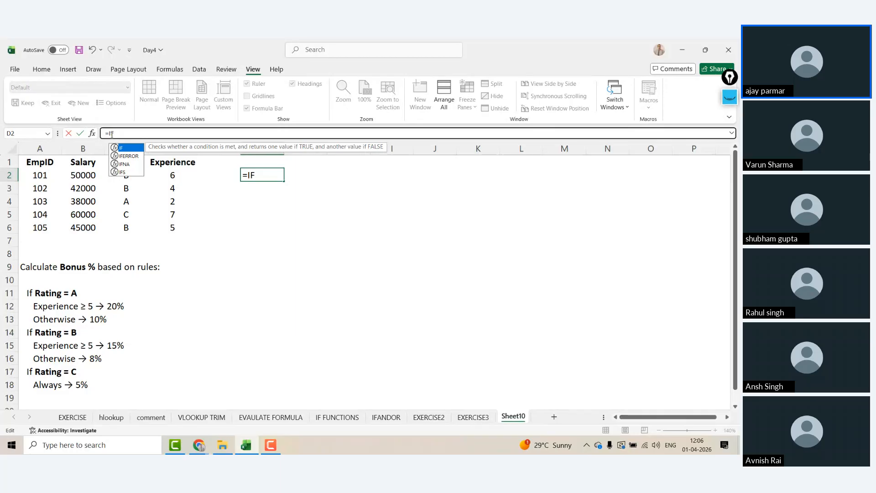
{"action": "type", "text": "(AND(C2=\"A\",D2>=5),\"20%\",\"10%"}
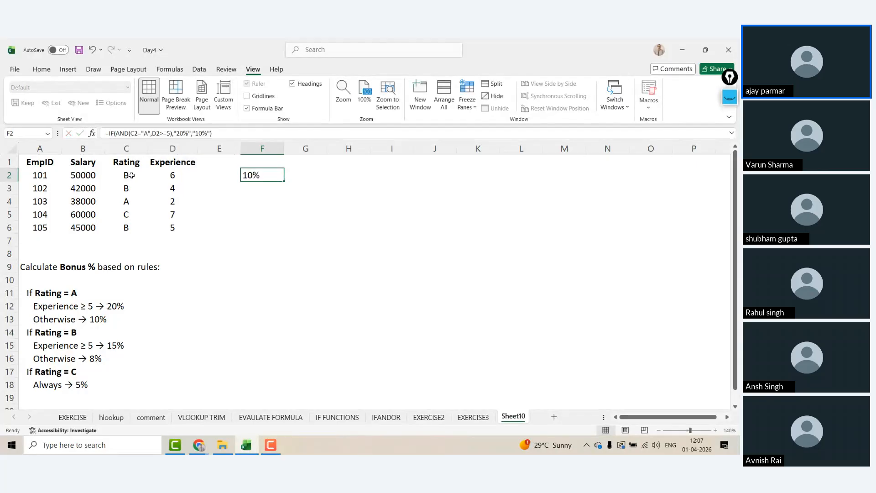
Step: Change employee 101's rating in C2 to A
{"action": "left_click", "coordinate": [131, 176]}
{"action": "type", "text": "A"}
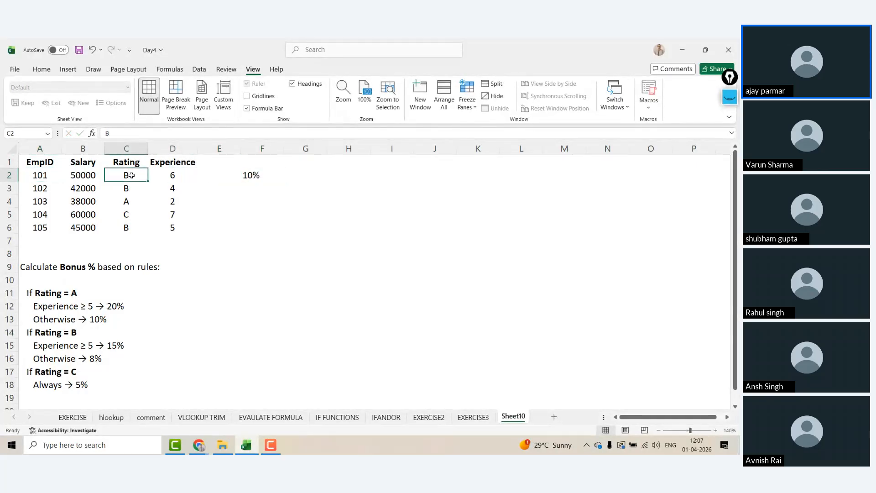
{"action": "key", "text": "Right"}
{"action": "key", "text": "Right"}
{"action": "key", "text": "Right"}
Step: Clear F2 and start a new formula =IF(C2="A",
{"action": "key", "text": "Delete"}
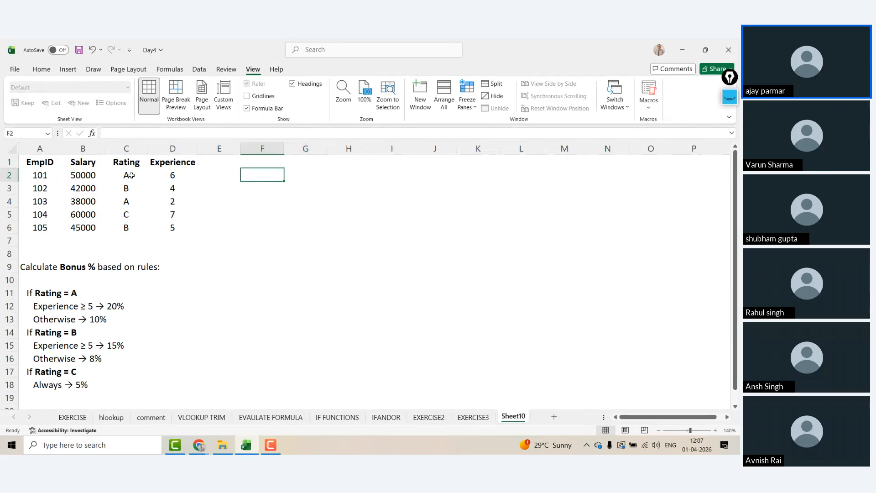
{"action": "type", "text": "=IF("}
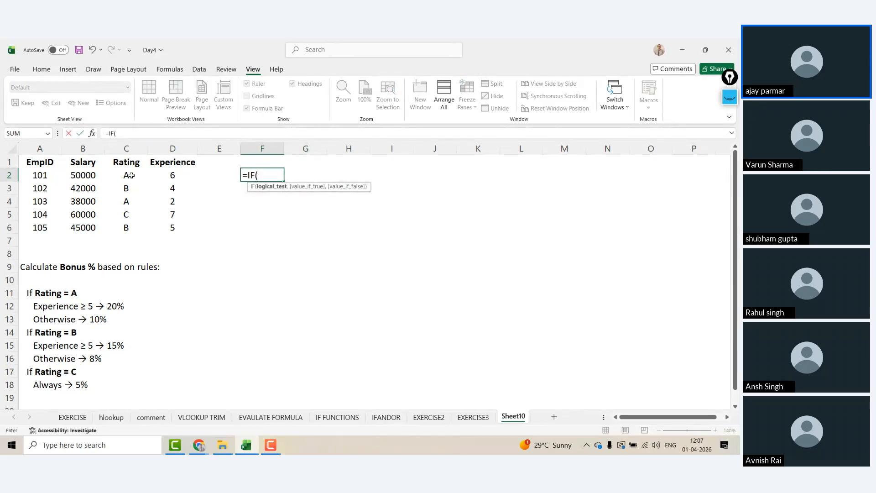
{"action": "key", "text": "Left"}
{"action": "key", "text": "Left"}
{"action": "key", "text": "Left"}
{"action": "type", "text": "=\"A\""}
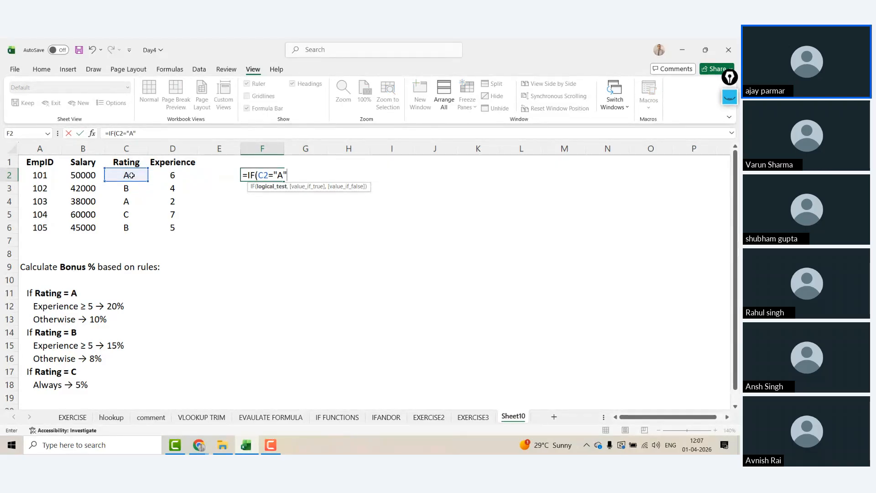
{"action": "type", "text": ","}
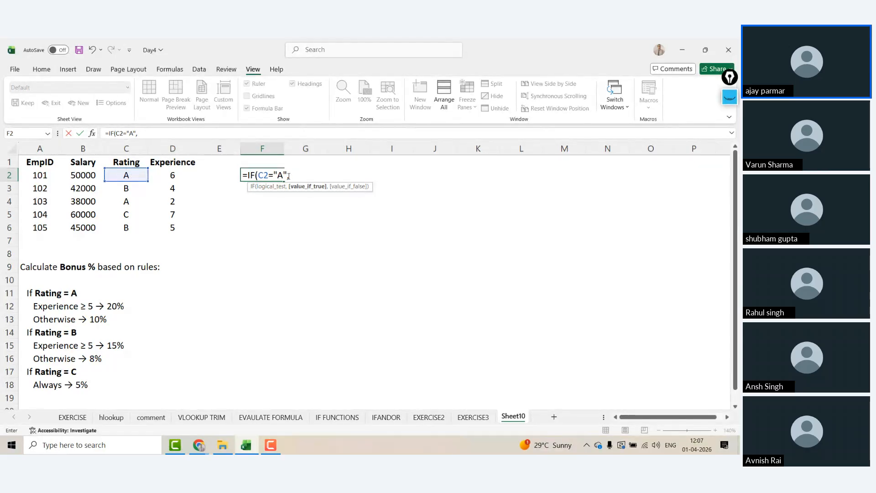
Step: Add the inner IF(D2>=5,"20%","10%" for rating A
{"action": "type", "text": "IF("}
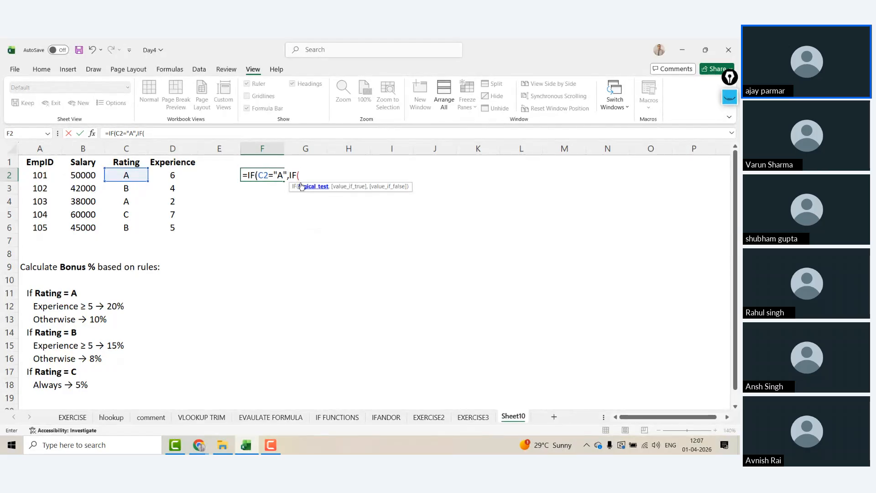
{"action": "left_click", "coordinate": [181, 175]}
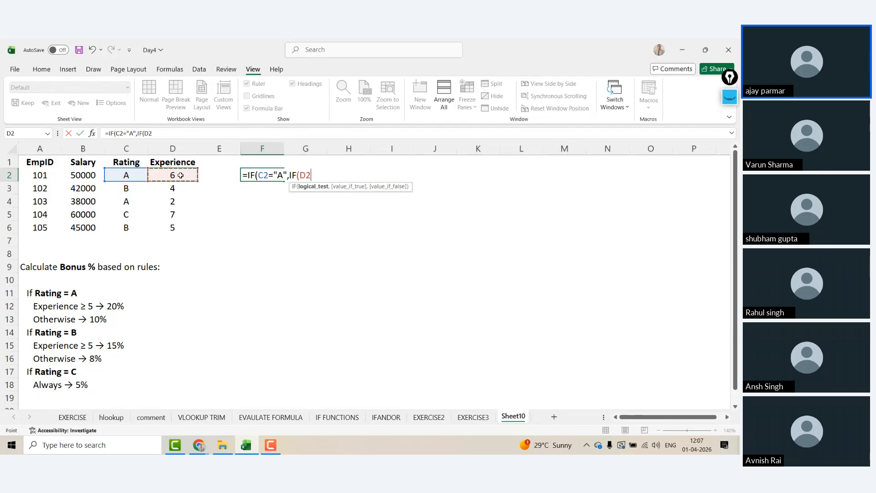
{"action": "type", "text": ">=5"}
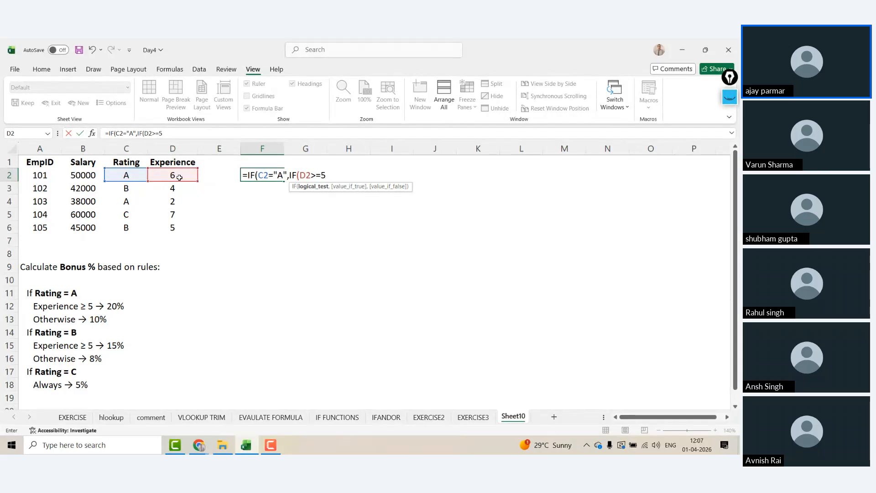
{"action": "type", "text": ","}
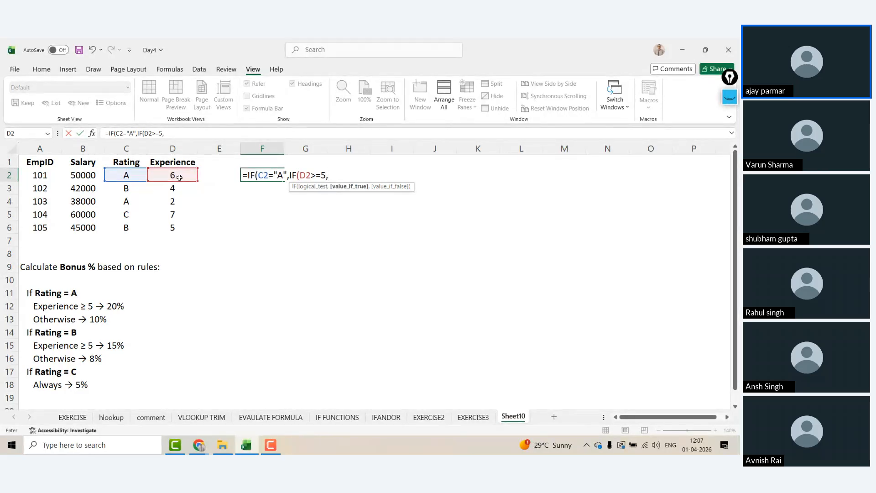
{"action": "type", "text": "\"20%\""}
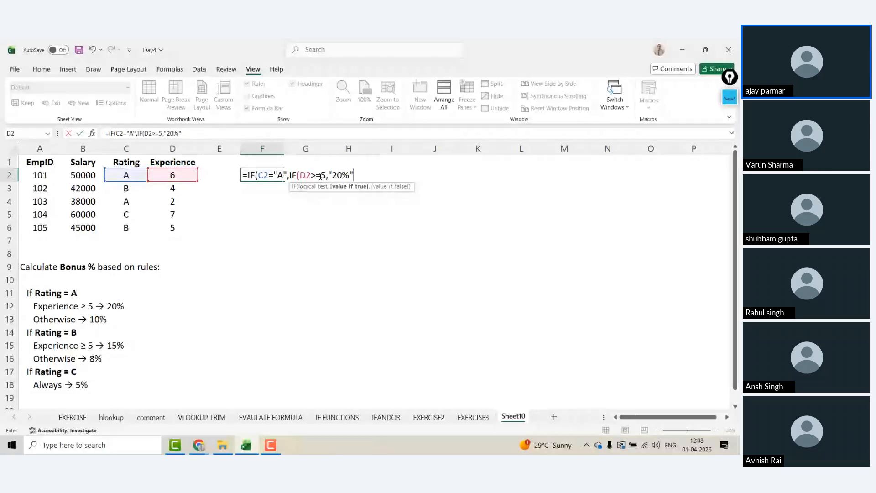
{"action": "type", "text": ","}
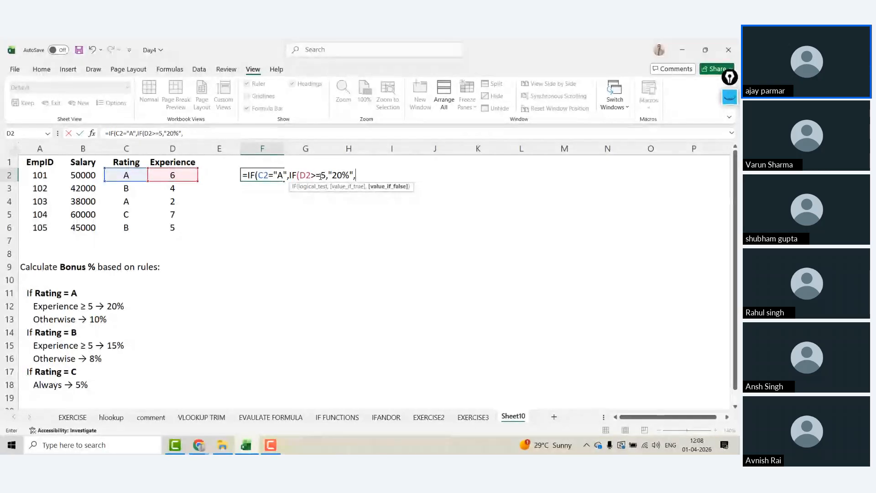
{"action": "type", "text": "\"10"}
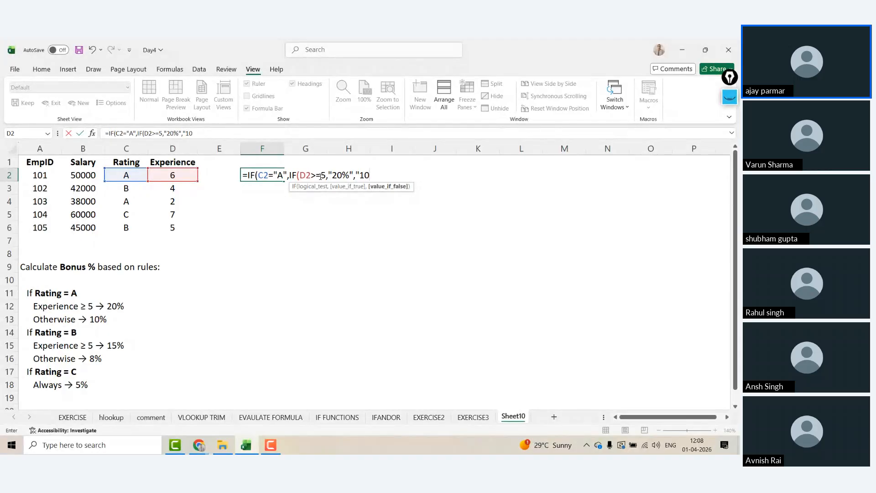
{"action": "type", "text": "%\""}
Step: Check the C2="A" and D2>=5 tests against the IF argument tooltip
{"action": "double_click", "coordinate": [367, 175]}
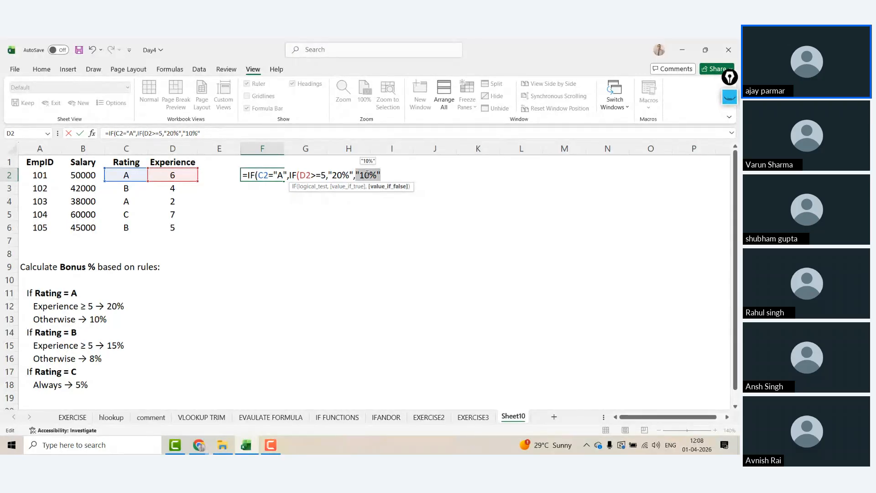
{"action": "left_click", "coordinate": [261, 175]}
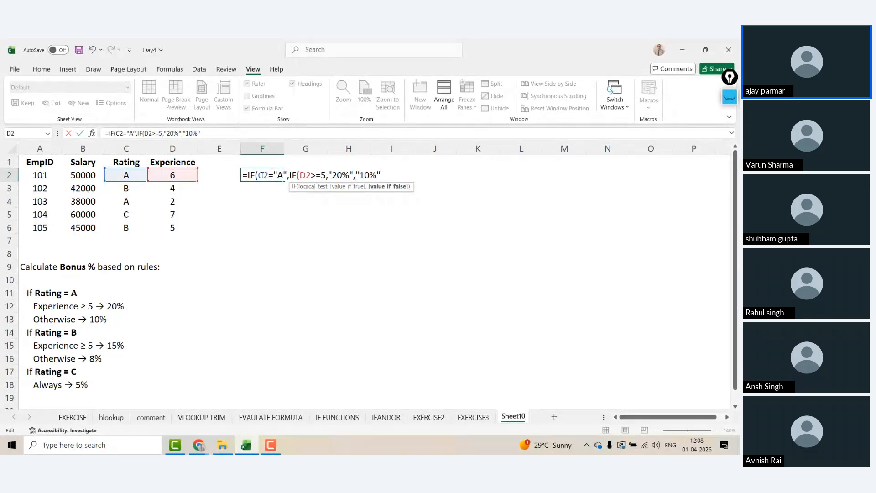
{"action": "left_click", "coordinate": [291, 177]}
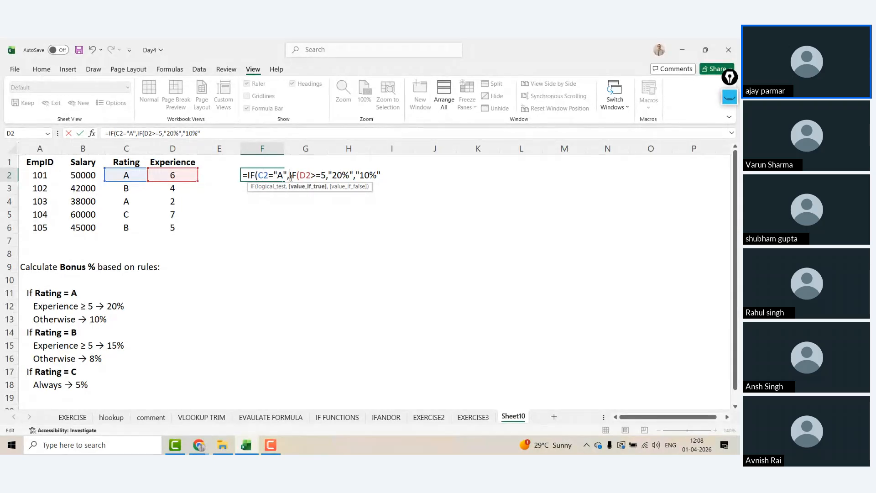
{"action": "left_click_drag", "start_coordinate": [257, 175], "coordinate": [286, 177]}
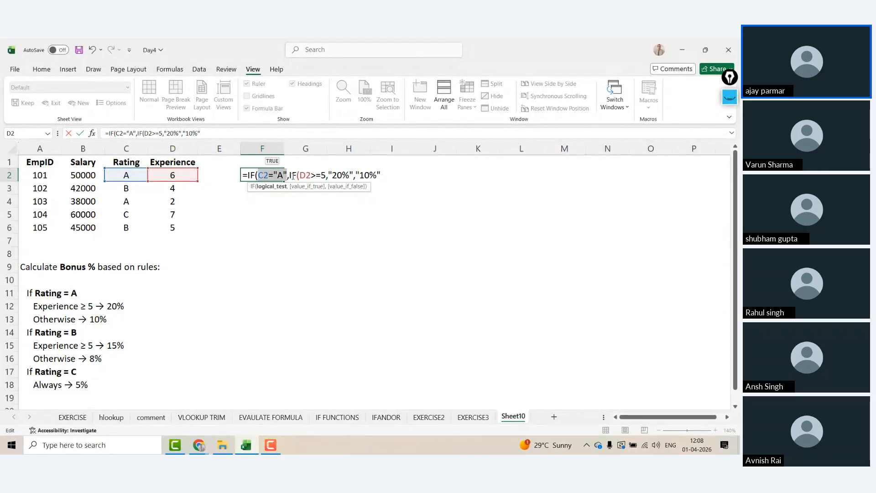
{"action": "left_click", "coordinate": [292, 176]}
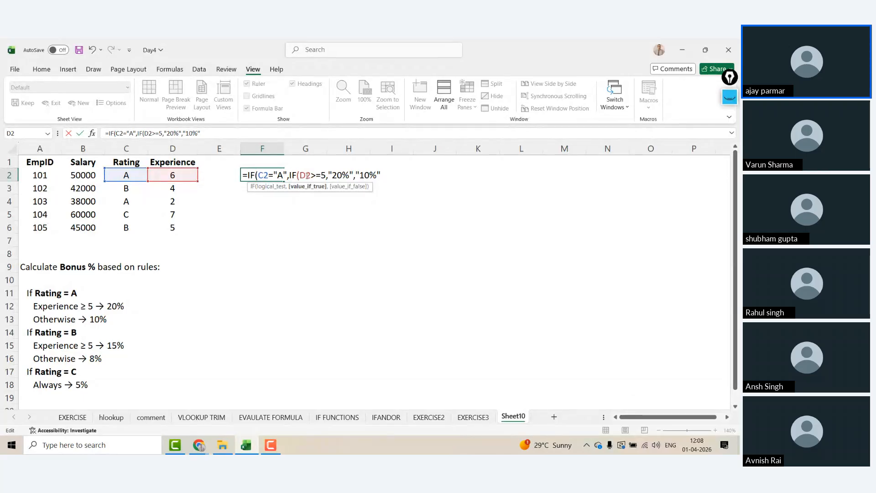
{"action": "left_click", "coordinate": [325, 175], "text": "shift"}
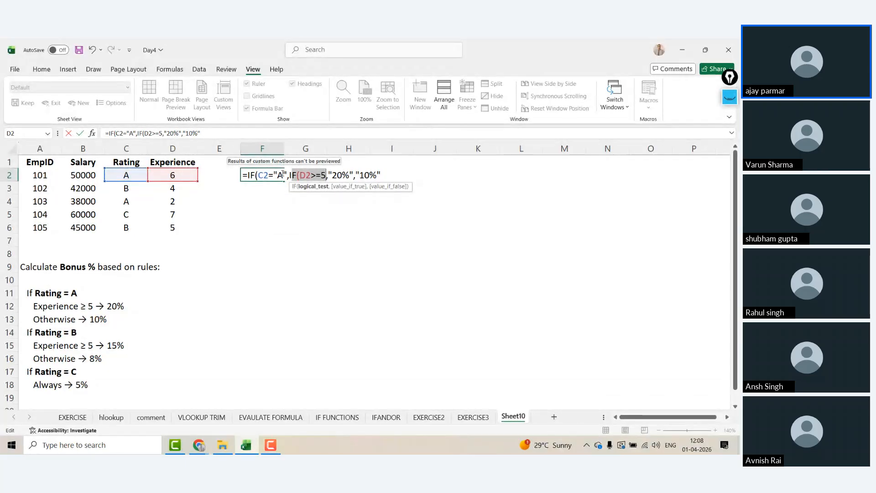
{"action": "left_click", "coordinate": [290, 174], "text": "shift"}
{"action": "left_click", "coordinate": [280, 174]}
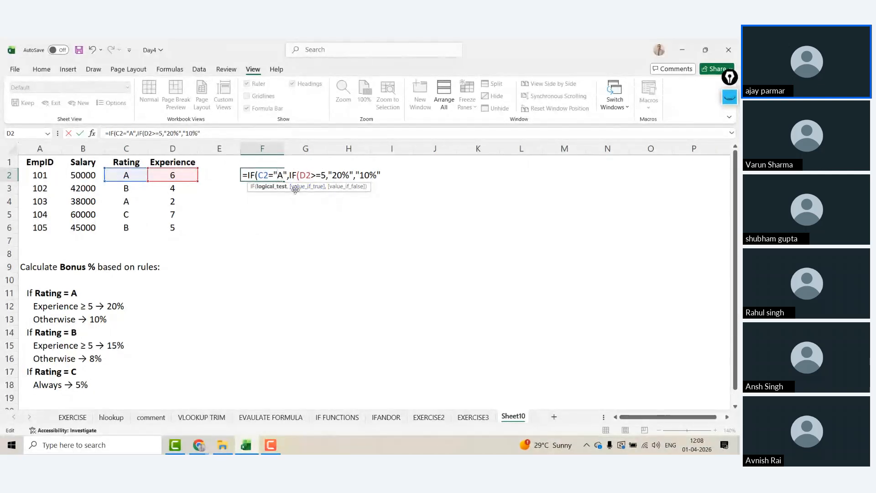
Step: Review the 20% and 10% result arguments, then go back to the formula's end
{"action": "left_click", "coordinate": [290, 175]}
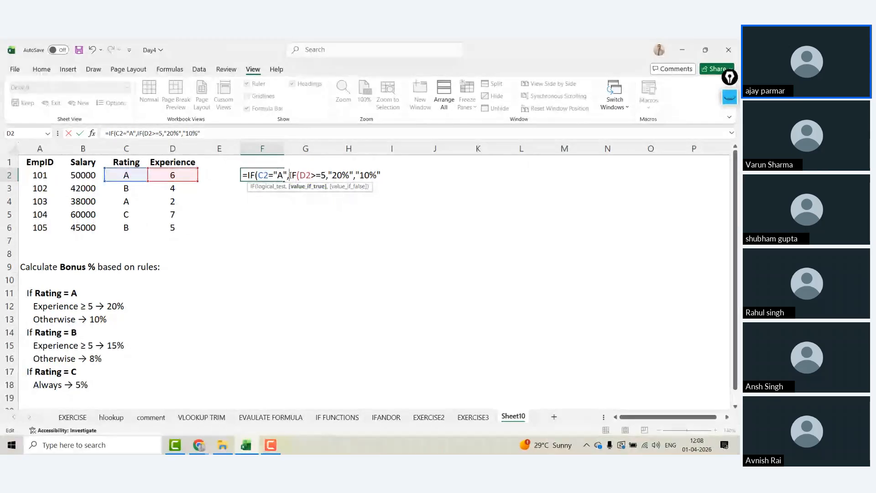
{"action": "left_click", "coordinate": [320, 174]}
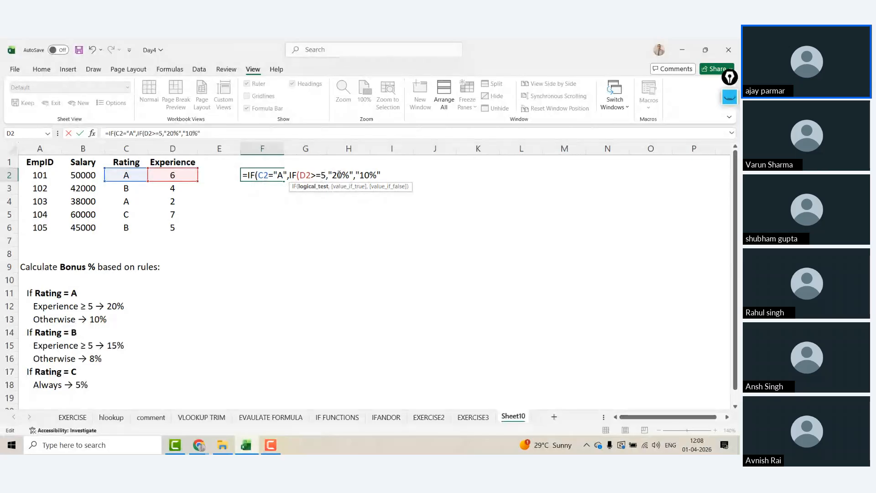
{"action": "left_click", "coordinate": [338, 174]}
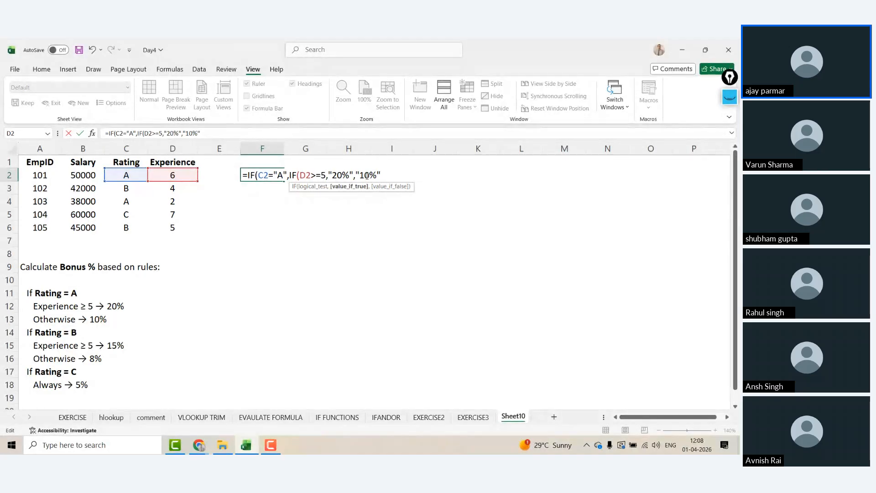
{"action": "left_click", "coordinate": [367, 176]}
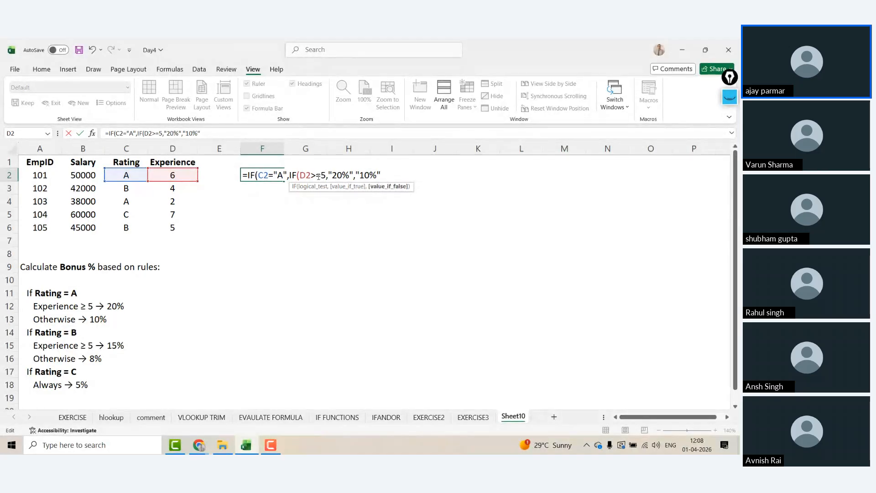
{"action": "left_click", "coordinate": [345, 179]}
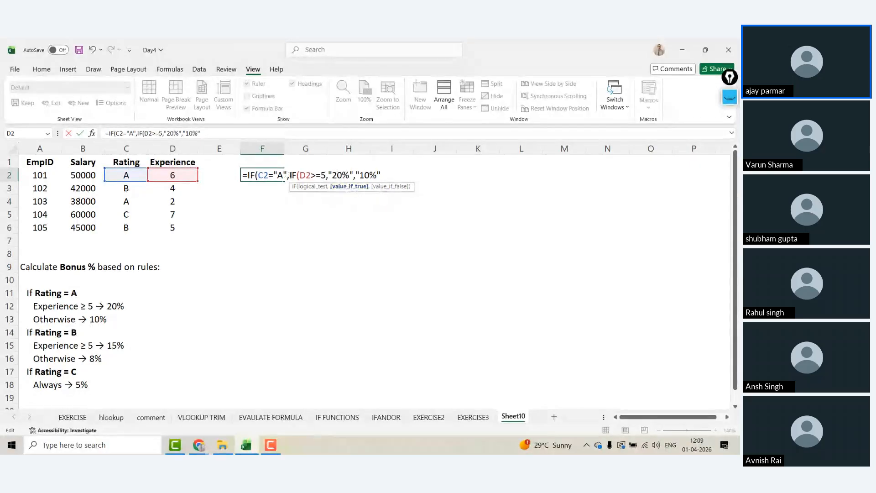
{"action": "left_click", "coordinate": [365, 176]}
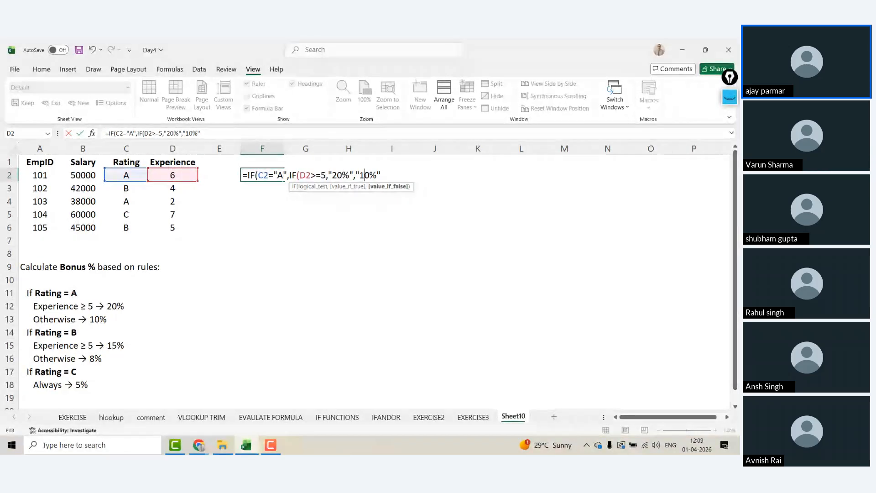
{"action": "left_click", "coordinate": [391, 175]}
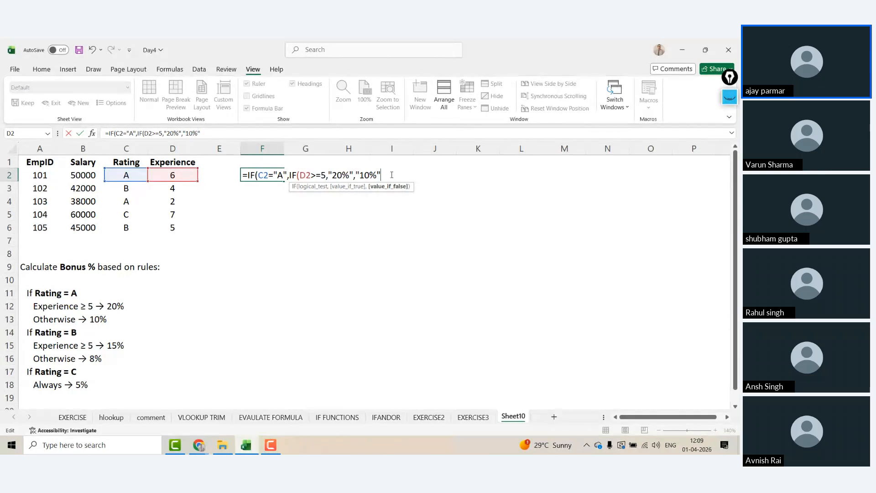
Step: Close the inner IF with ")," and highlight the C2="A" condition to explain it
{"action": "type", "text": ")"}
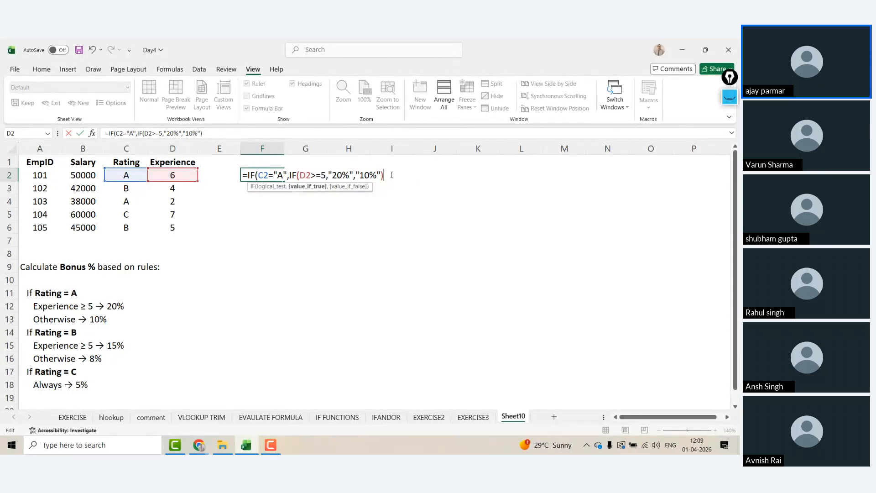
{"action": "type", "text": ","}
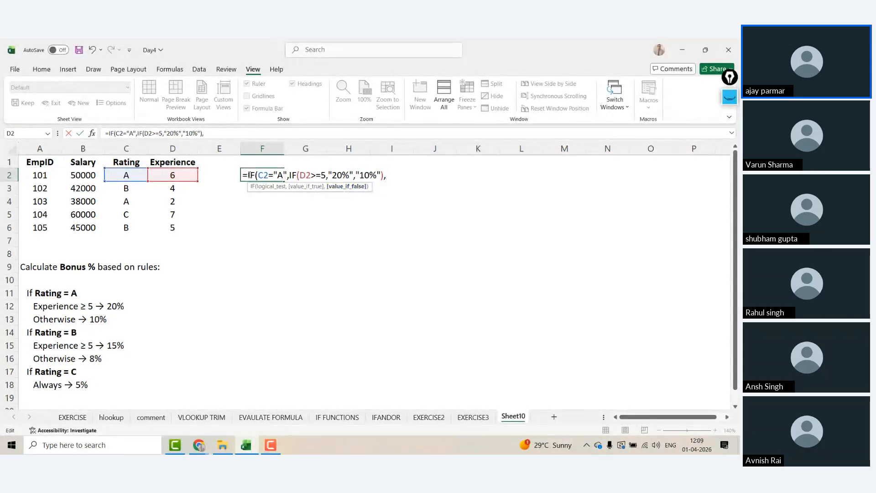
{"action": "left_click_drag", "start_coordinate": [249, 174], "coordinate": [287, 176]}
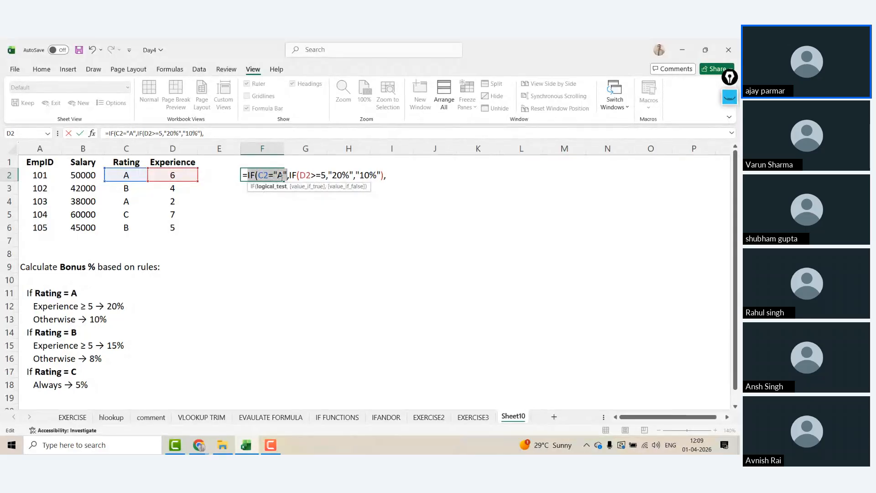
{"action": "left_click", "coordinate": [399, 173]}
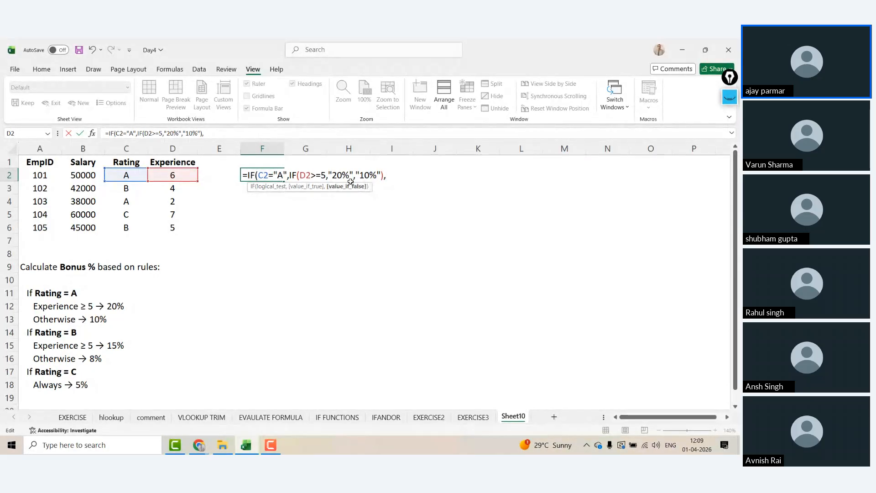
{"action": "left_click", "coordinate": [291, 175]}
Step: Append the rating B branch IF(C2="B",IF(D2>=5,"15%","8%"))
{"action": "type", "text": "IF("}
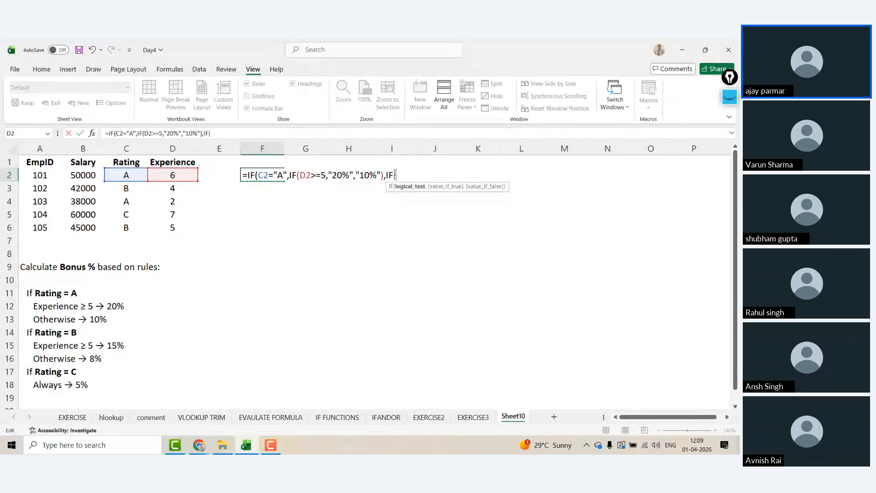
{"action": "left_click", "coordinate": [126, 175]}
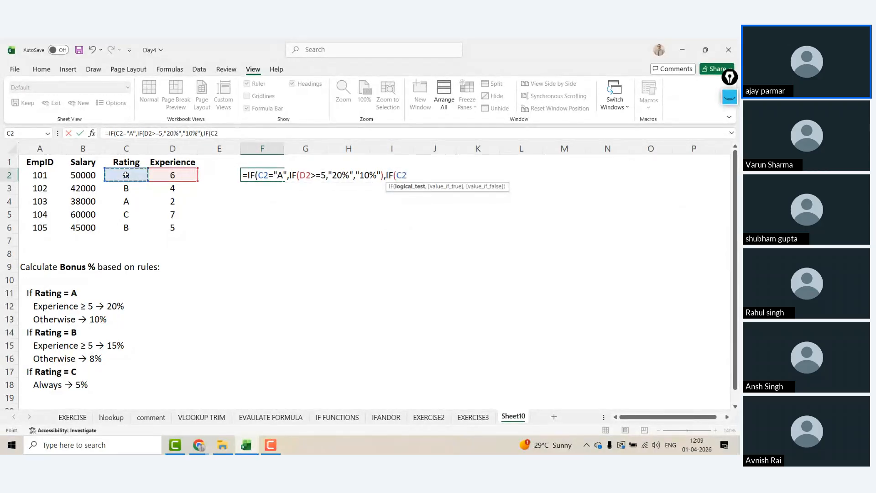
{"action": "type", "text": "=\"B\","}
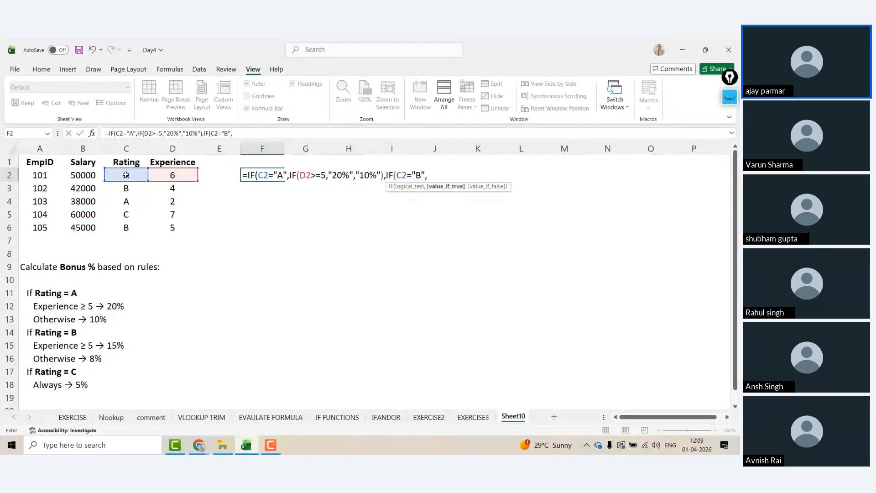
{"action": "type", "text": "IF("}
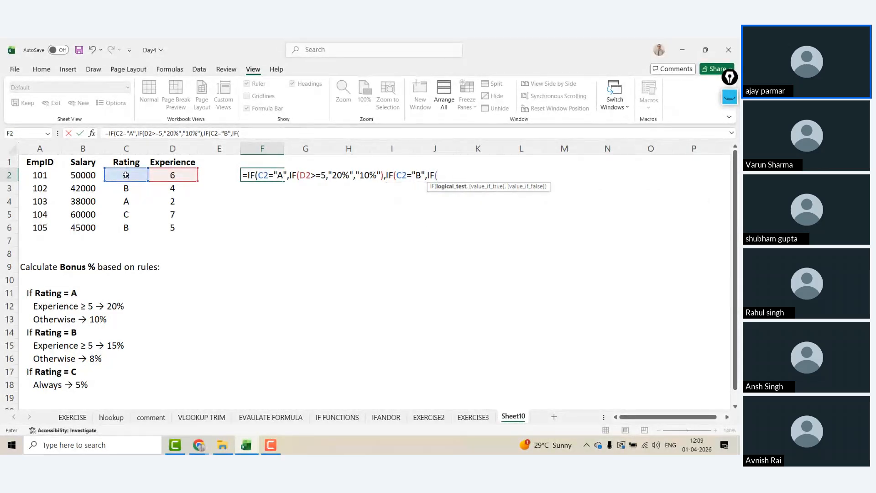
{"action": "left_click", "coordinate": [174, 175]}
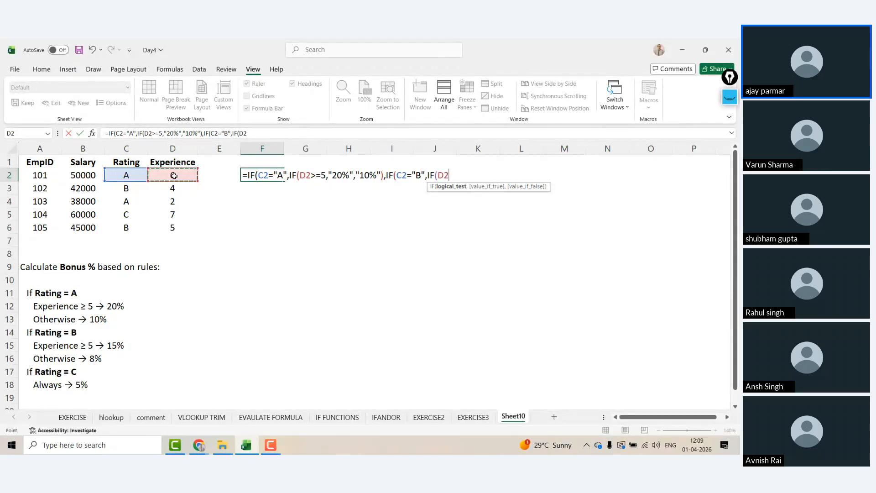
{"action": "type", "text": ">="}
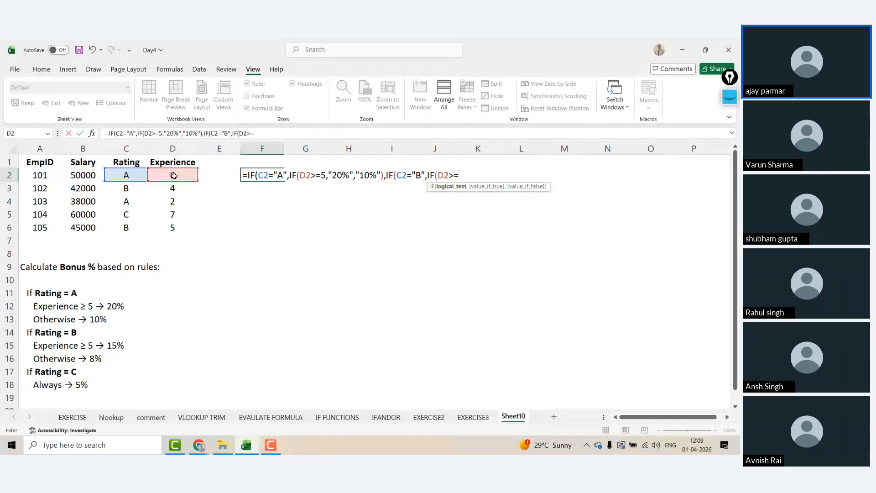
{"action": "type", "text": "5,"}
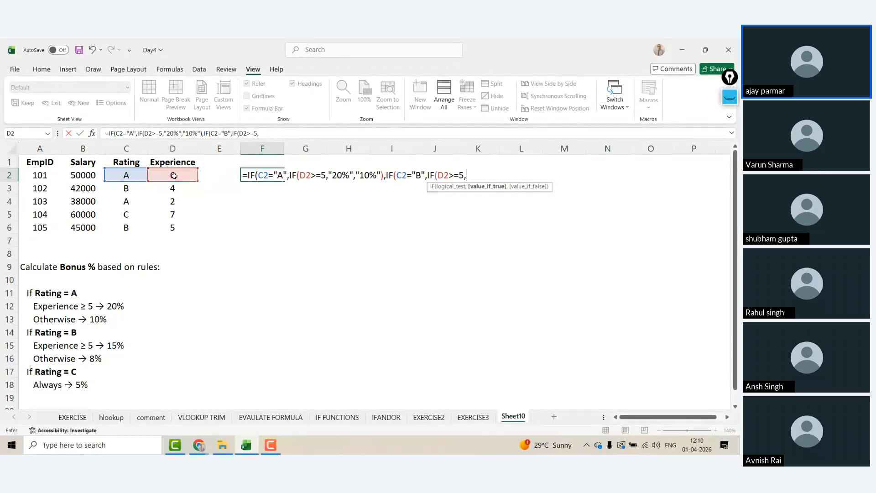
{"action": "type", "text": "\"15%\","}
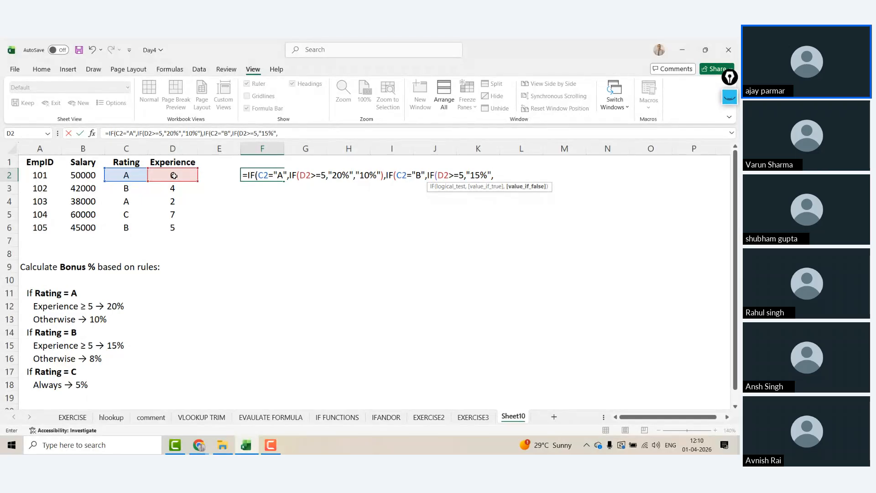
{"action": "type", "text": "\"8%\""}
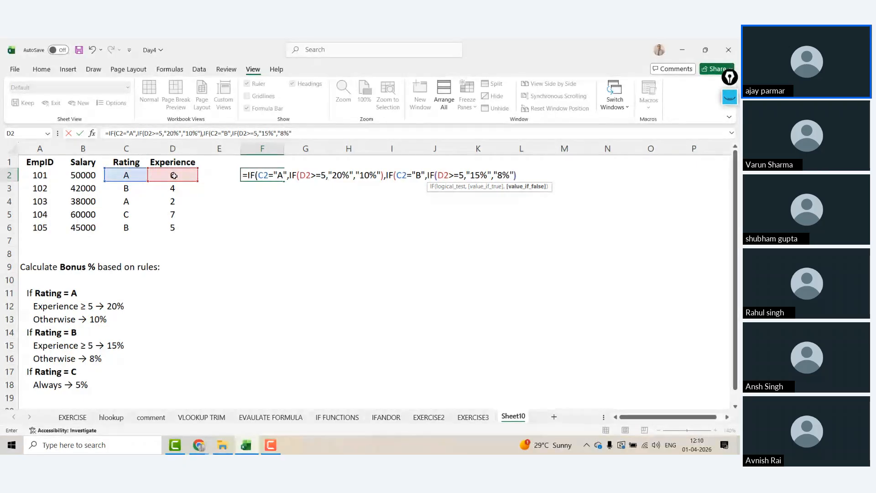
{"action": "type", "text": ")"}
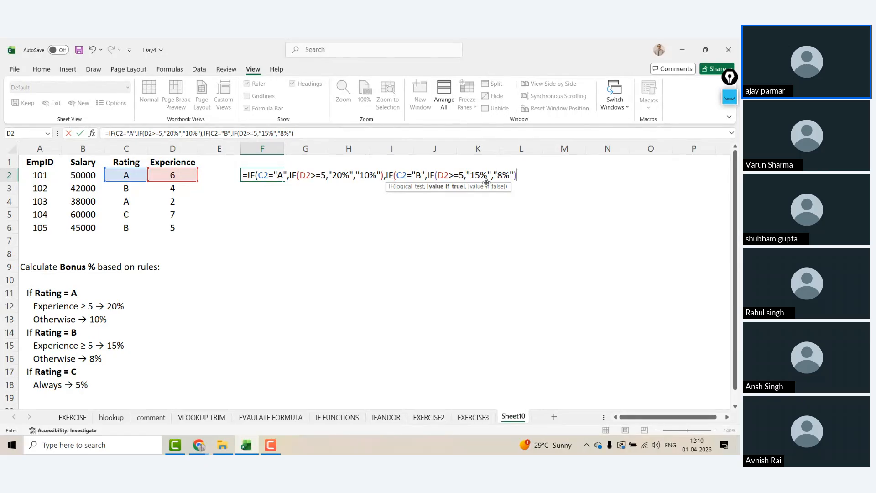
Step: Add the "5%" fallback, close the formula and commit it so F2 shows 20%
{"action": "type", "text": ","}
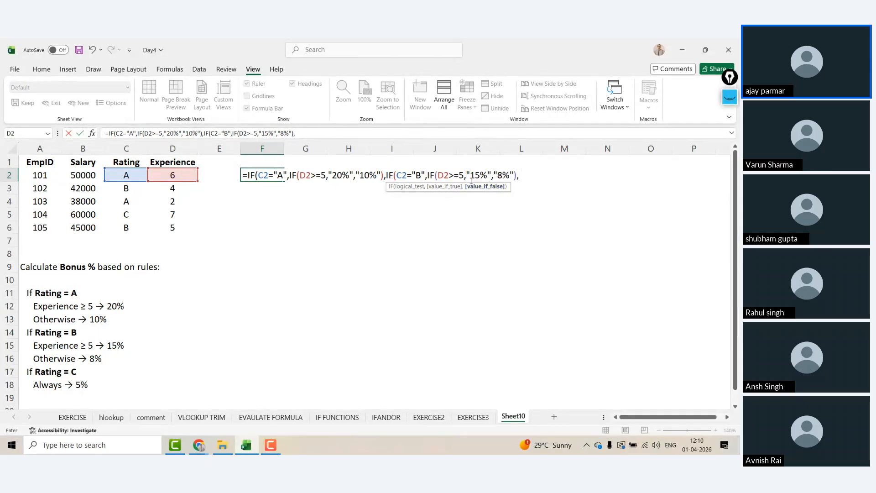
{"action": "left_click", "coordinate": [390, 175]}
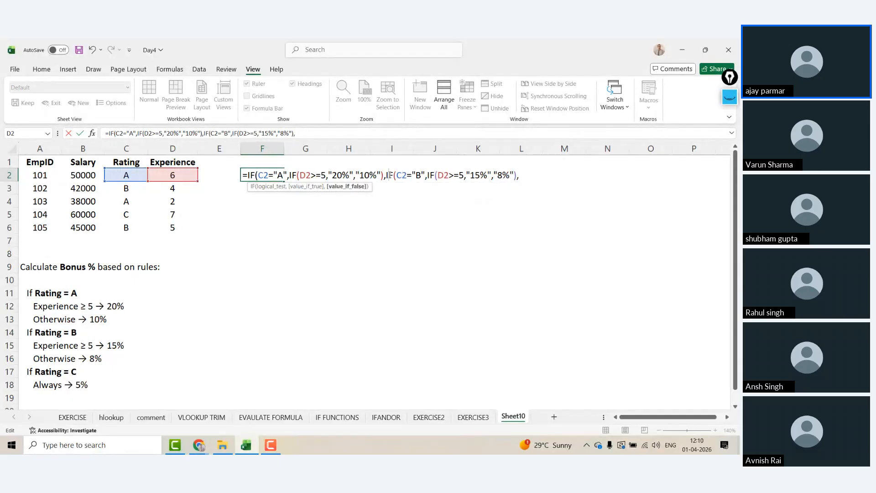
{"action": "left_click", "coordinate": [427, 176], "text": "shift"}
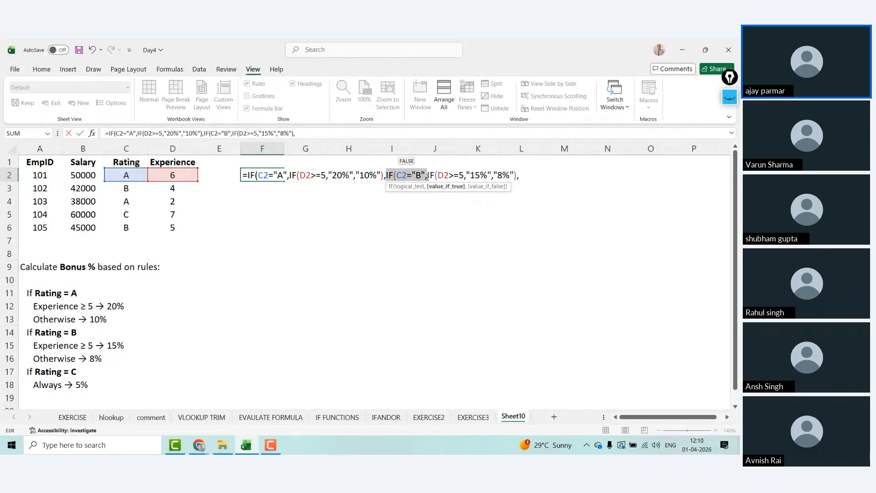
{"action": "left_click", "coordinate": [520, 175]}
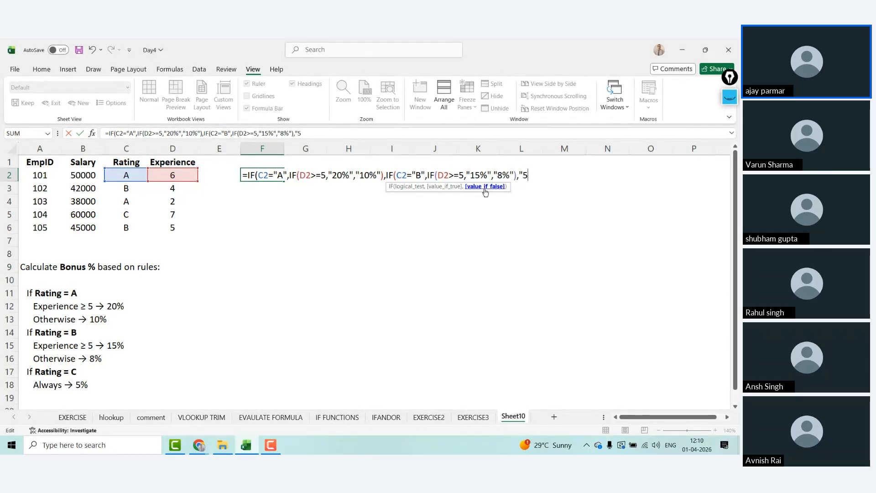
{"action": "type", "text": "%\""}
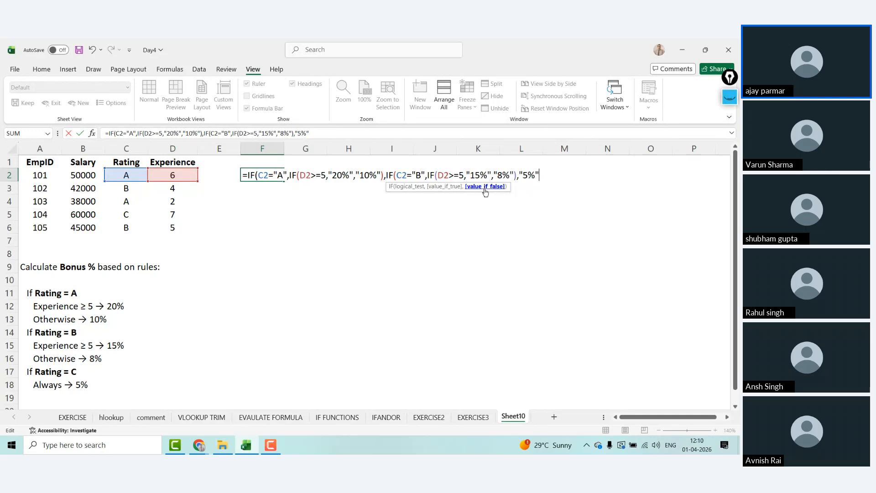
{"action": "type", "text": "))"}
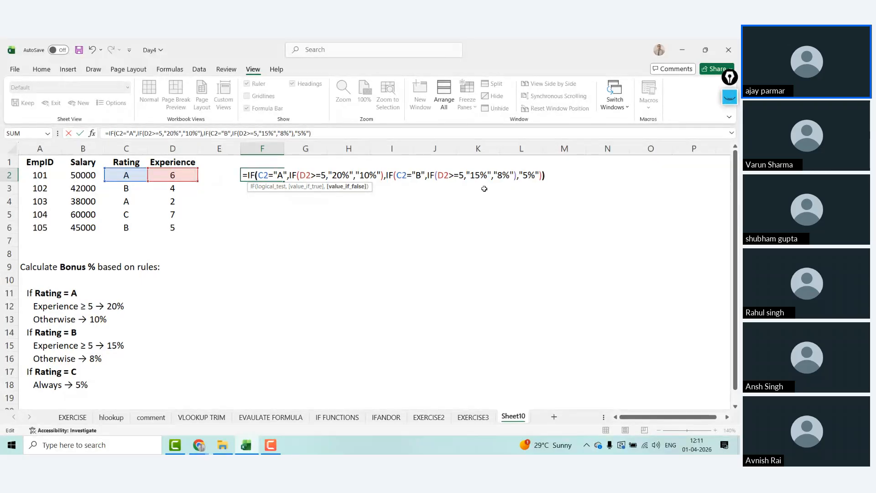
{"action": "type", "text": ")"}
{"action": "key", "text": "Return"}
{"action": "key", "text": "Up"}
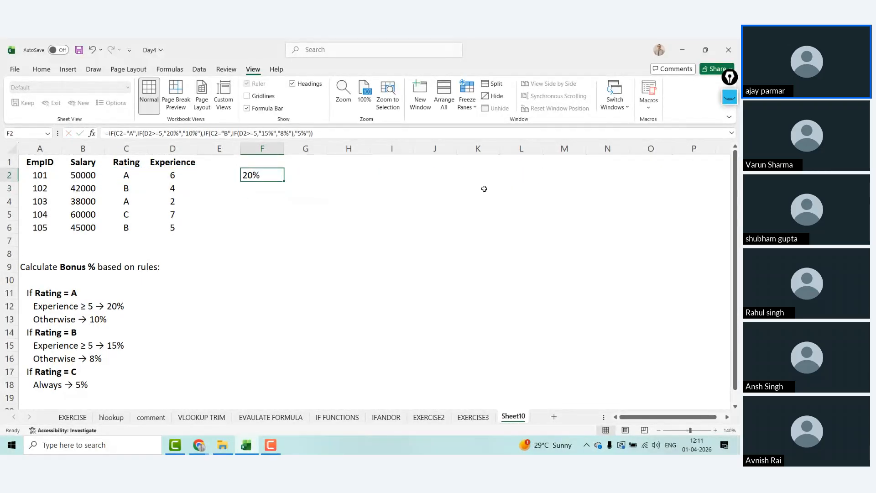
{"action": "left_click_drag", "start_coordinate": [284, 181], "coordinate": [285, 232]}
{"action": "key", "text": "Left"}
{"action": "key", "text": "Left"}
{"action": "key", "text": "Left"}
{"action": "key", "text": "shift+Right"}
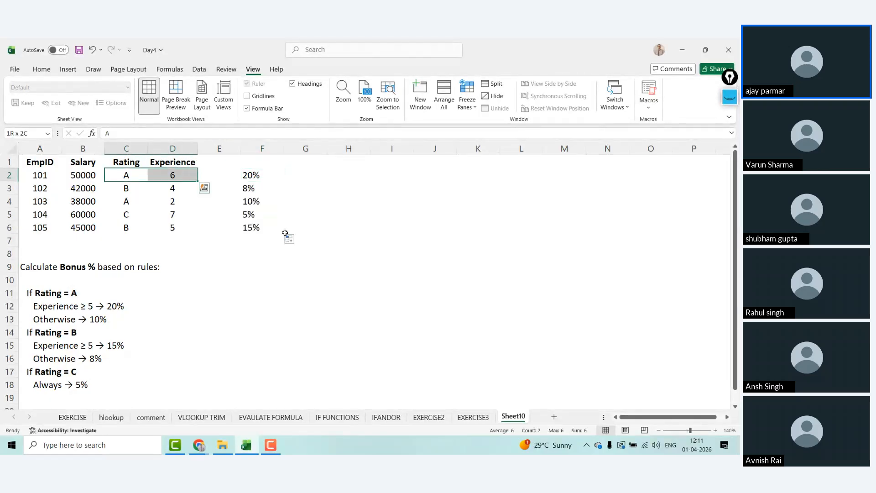
{"action": "key", "text": "Right"}
{"action": "type", "text": "1"}
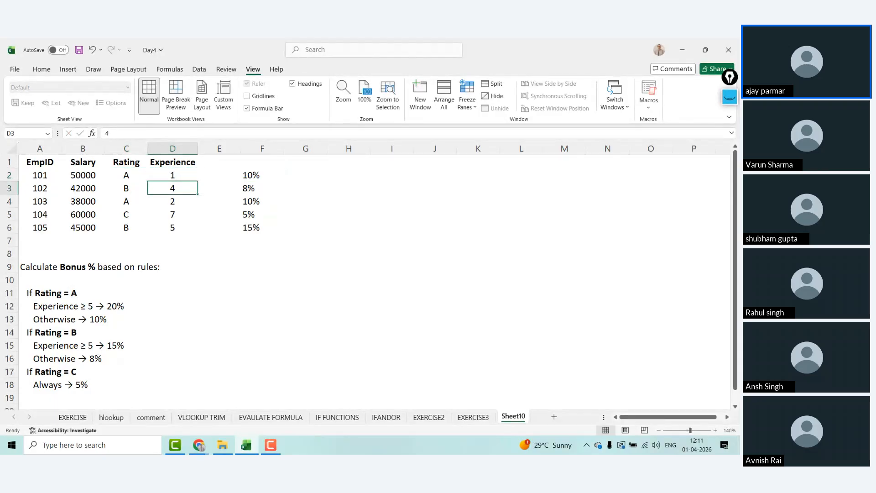
{"action": "key", "text": "Right"}
{"action": "key", "text": "Left"}
{"action": "type", "text": "6"}
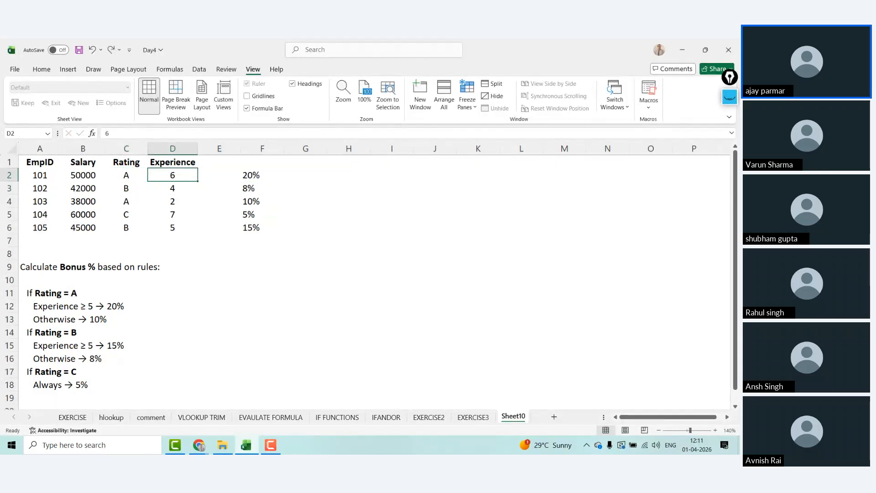
{"action": "key", "text": "Return"}
{"action": "key", "text": "Left"}
{"action": "key", "text": "shift+Right"}
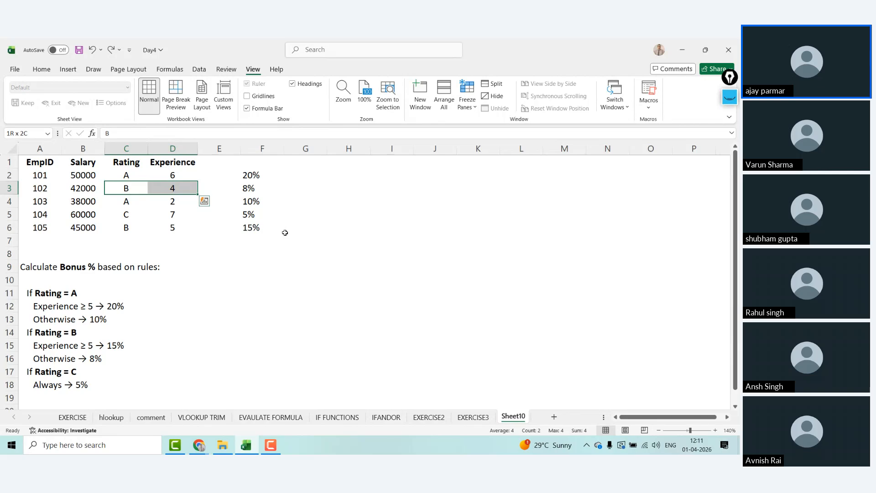
{"action": "key", "text": "Right"}
{"action": "key", "text": "Right"}
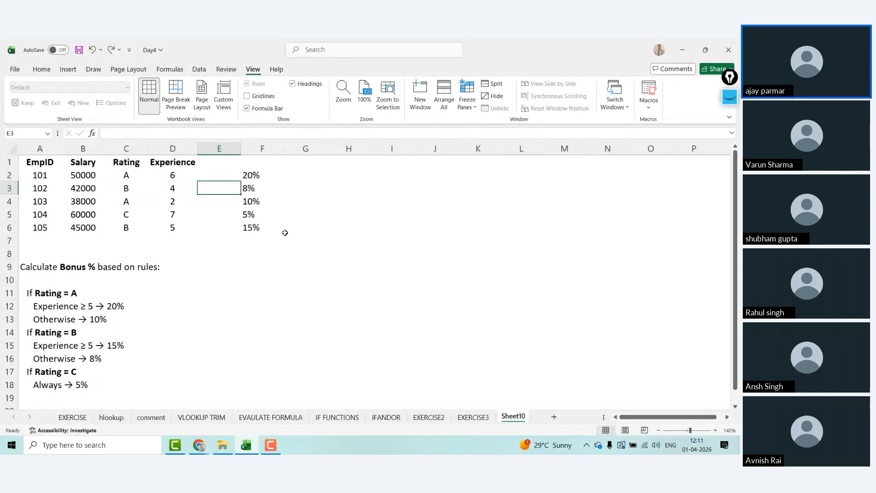
{"action": "key", "text": "Left"}
{"action": "key", "text": "Left"}
{"action": "key", "text": "Down"}
{"action": "key", "text": "shift+Right"}
{"action": "key", "text": "shift+Right"}
{"action": "key", "text": "shift+Right"}
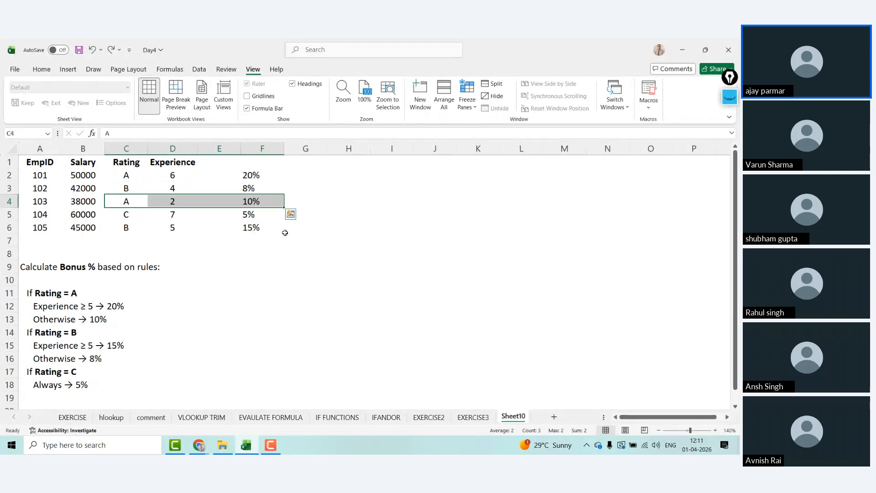
{"action": "key", "text": "Down"}
{"action": "key", "text": "Down"}
{"action": "key", "text": "ctrl+Up"}
{"action": "key", "text": "Right"}
{"action": "key", "text": "Right"}
{"action": "key", "text": "Right"}
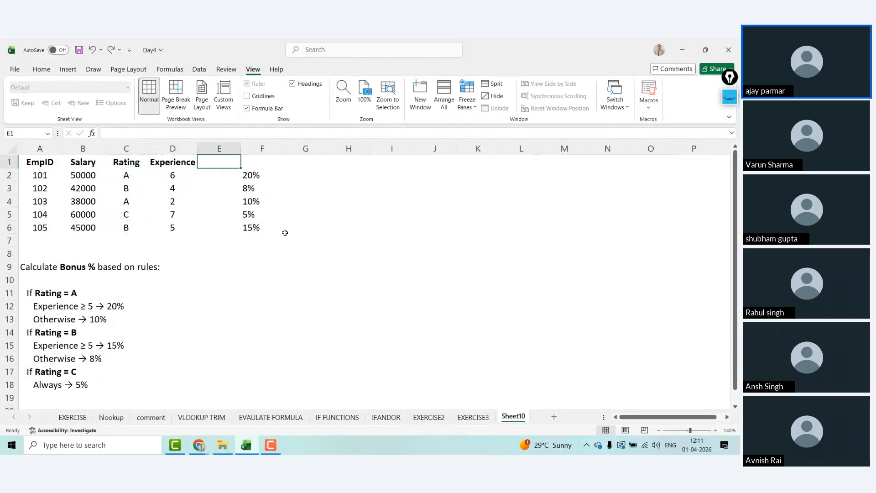
{"action": "key", "text": "Down"}
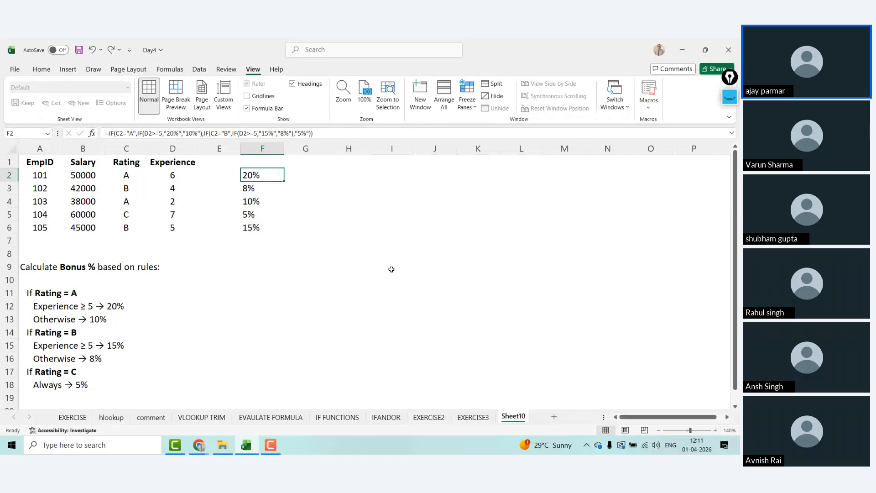
{"action": "left_click", "coordinate": [458, 239]}
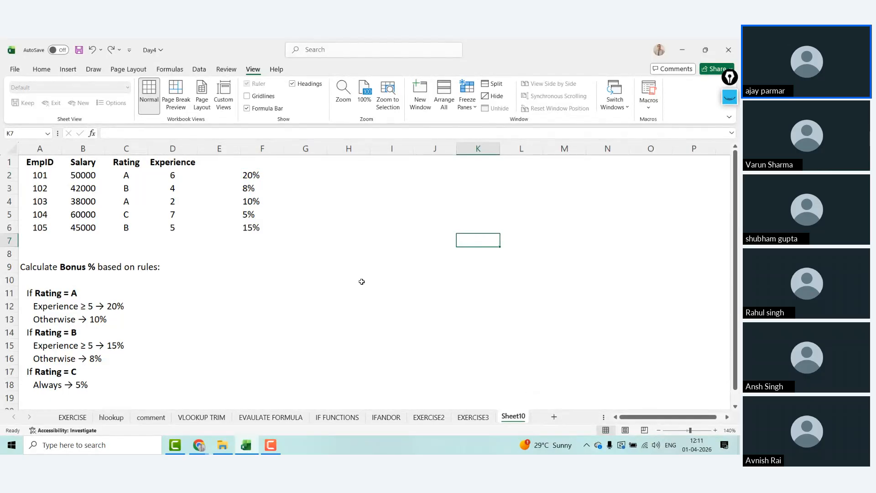
{"action": "left_click", "coordinate": [573, 251]}
{"action": "left_click", "coordinate": [730, 97]}
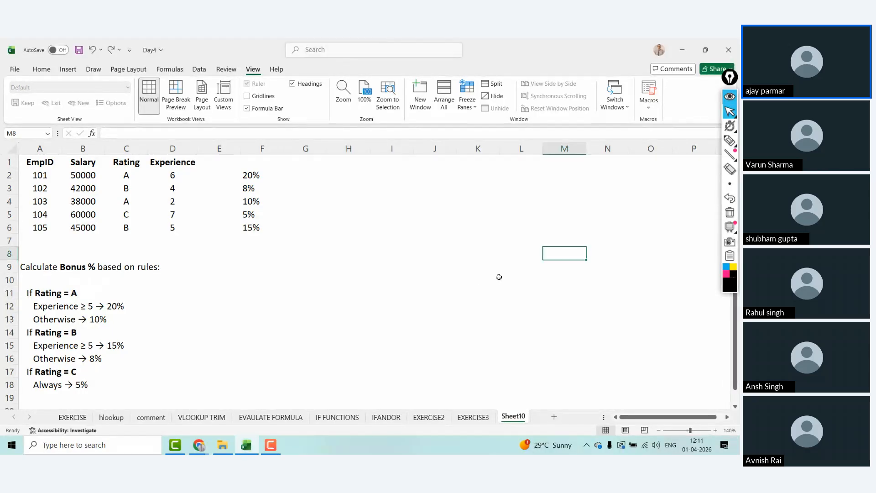
Step: Cancel the stray entry in M8, select F2 and put the annotation tools away
{"action": "type", "text": "p"}
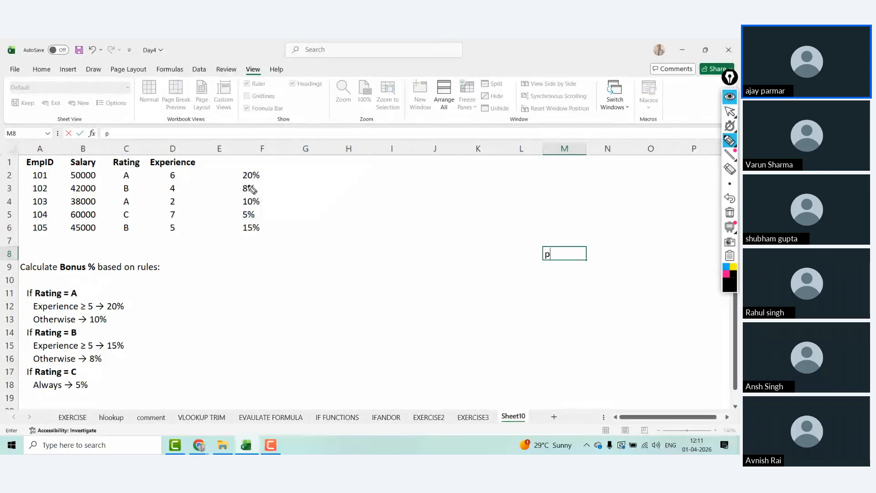
{"action": "key", "text": "Escape"}
{"action": "left_click", "coordinate": [255, 174]}
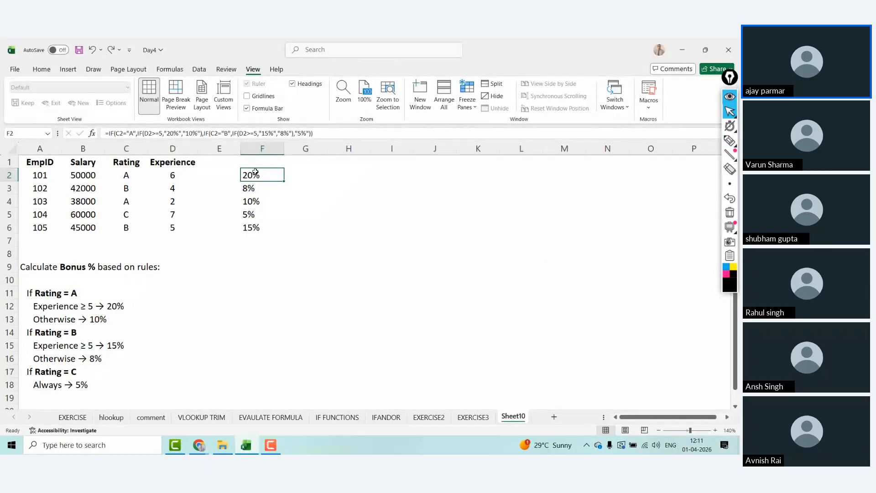
{"action": "left_click", "coordinate": [730, 96]}
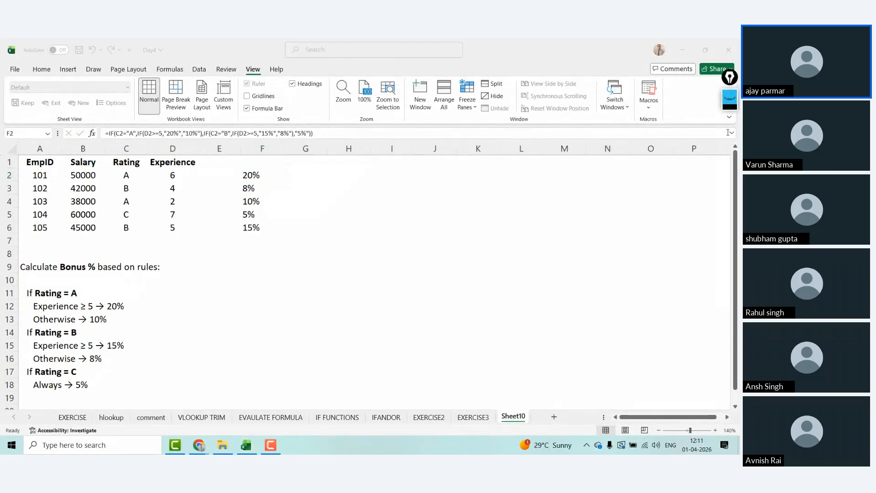
{"action": "left_click", "coordinate": [733, 136]}
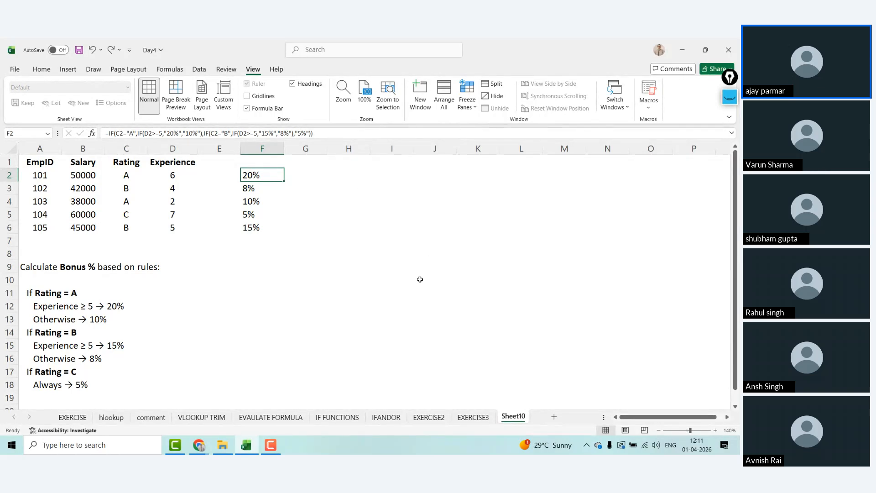
Step: Discard the accidental entry, reselect F2 and open its IF formula in the formula bar
{"action": "type", "text": "p"}
{"action": "key", "text": "Escape"}
{"action": "left_click", "coordinate": [729, 111]}
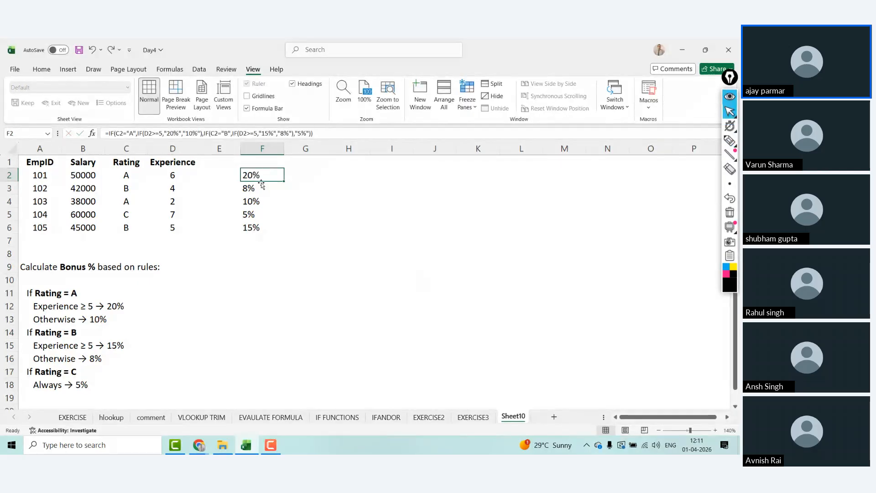
{"action": "left_click", "coordinate": [338, 276]}
{"action": "left_click", "coordinate": [250, 175]}
{"action": "left_click", "coordinate": [347, 132]}
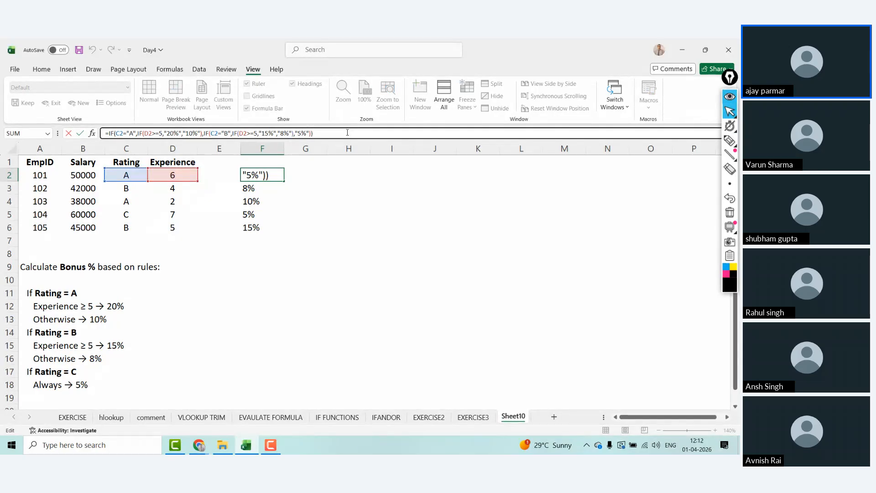
Step: Remove the stray letter, underline C2="A" in the formula and label its T and F branches
{"action": "type", "text": "p"}
{"action": "key", "text": "BackSpace"}
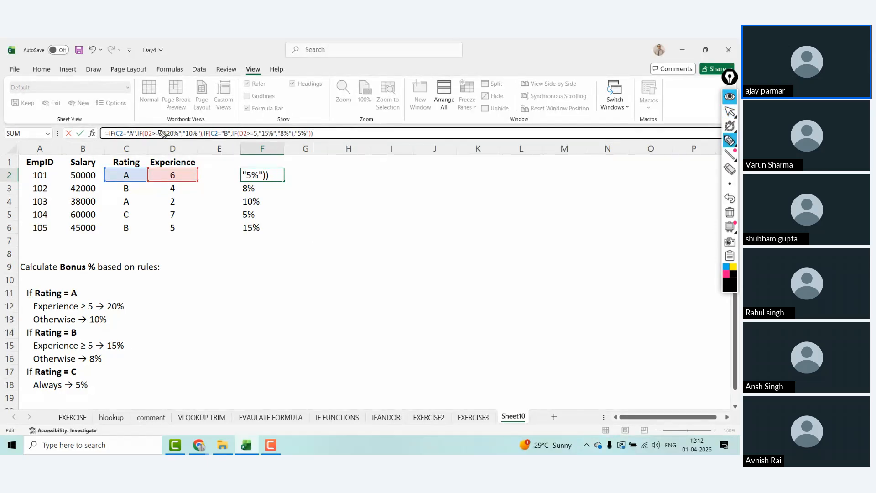
{"action": "mouse_move", "coordinate": [111, 141]}
{"action": "left_mouse_down"}
{"action": "mouse_move", "coordinate": [136, 141]}
{"action": "mouse_move", "coordinate": [121, 133]}
{"action": "mouse_move", "coordinate": [136, 129]}
{"action": "left_mouse_up"}
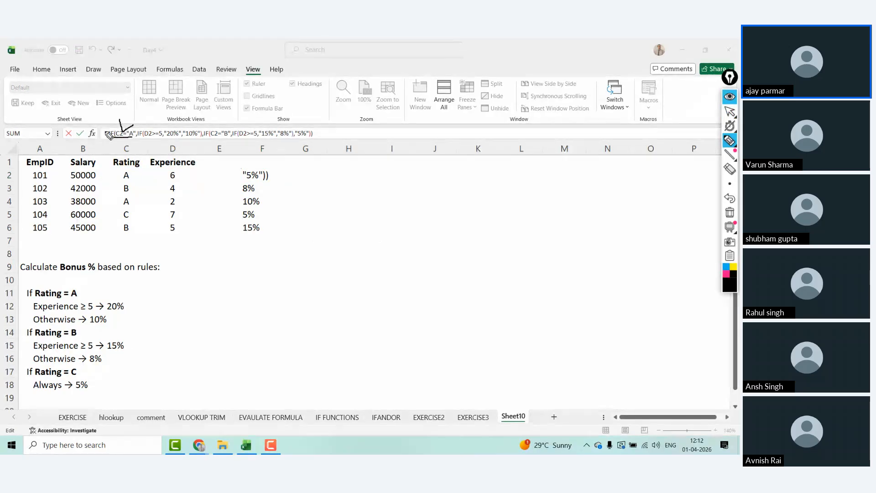
{"action": "mouse_move", "coordinate": [145, 120]}
{"action": "left_mouse_down"}
{"action": "mouse_move", "coordinate": [160, 116]}
{"action": "mouse_move", "coordinate": [155, 129]}
{"action": "left_mouse_up"}
{"action": "left_click_drag", "start_coordinate": [135, 144], "coordinate": [136, 152]}
{"action": "mouse_move", "coordinate": [203, 144]}
{"action": "left_mouse_down"}
{"action": "mouse_move", "coordinate": [203, 152]}
{"action": "mouse_move", "coordinate": [233, 155]}
{"action": "left_mouse_up"}
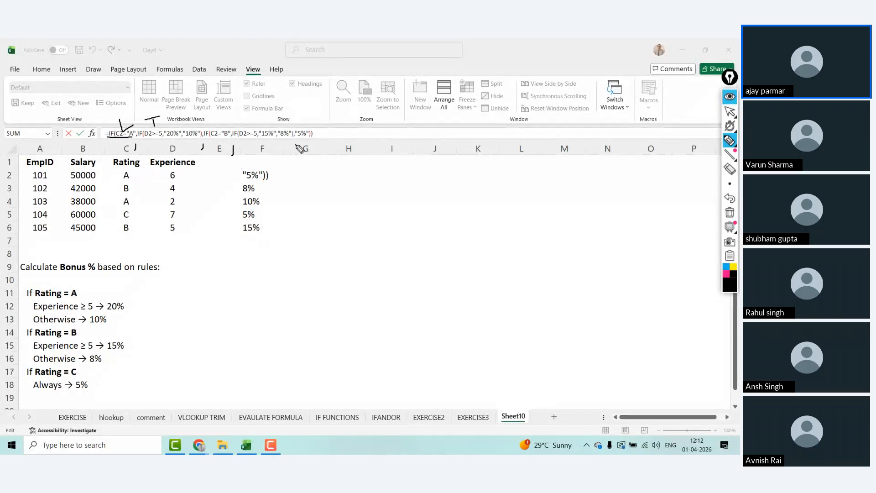
{"action": "left_click_drag", "start_coordinate": [296, 145], "coordinate": [296, 152]}
{"action": "mouse_move", "coordinate": [212, 118]}
{"action": "left_mouse_down"}
{"action": "mouse_move", "coordinate": [213, 126]}
{"action": "mouse_move", "coordinate": [224, 121]}
{"action": "left_mouse_up"}
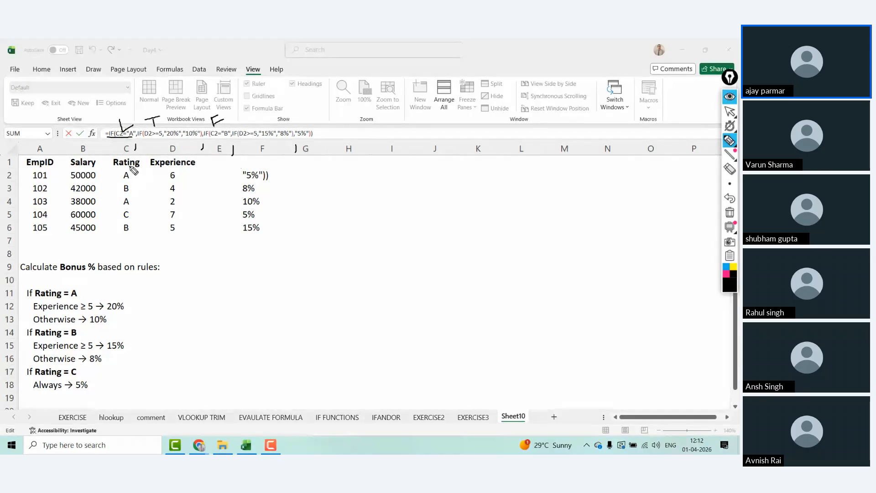
Step: Circle the A in C2 and 6 in D2, link 20% to F2, and circle C3's B
{"action": "mouse_move", "coordinate": [130, 167]}
{"action": "left_mouse_down"}
{"action": "mouse_move", "coordinate": [120, 178]}
{"action": "mouse_move", "coordinate": [135, 170]}
{"action": "mouse_move", "coordinate": [123, 147]}
{"action": "mouse_move", "coordinate": [130, 129]}
{"action": "mouse_move", "coordinate": [140, 118]}
{"action": "mouse_move", "coordinate": [152, 131]}
{"action": "left_mouse_up"}
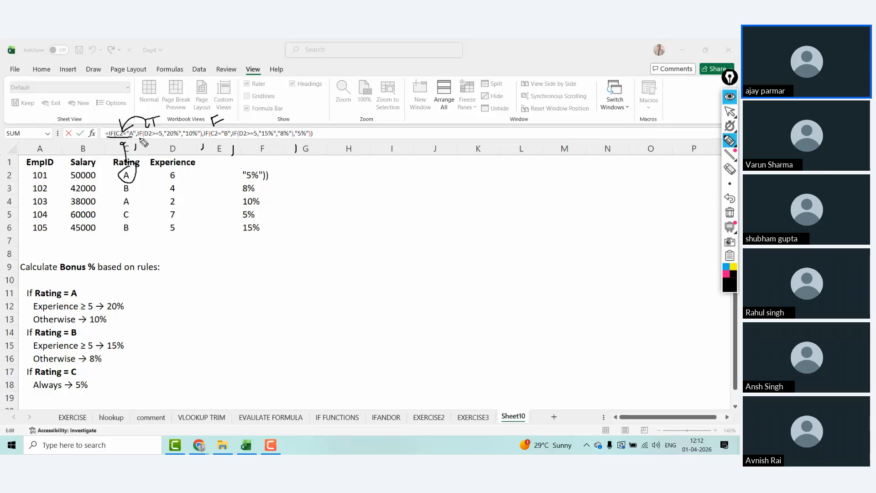
{"action": "left_click_drag", "start_coordinate": [142, 139], "coordinate": [163, 140]}
{"action": "mouse_move", "coordinate": [175, 169]}
{"action": "left_mouse_down"}
{"action": "mouse_move", "coordinate": [164, 180]}
{"action": "mouse_move", "coordinate": [182, 177]}
{"action": "left_mouse_up"}
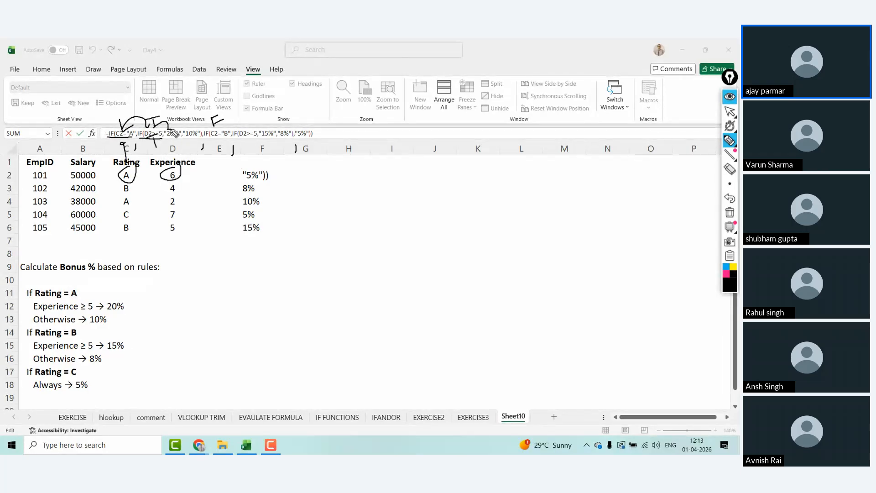
{"action": "left_click_drag", "start_coordinate": [171, 136], "coordinate": [257, 176]}
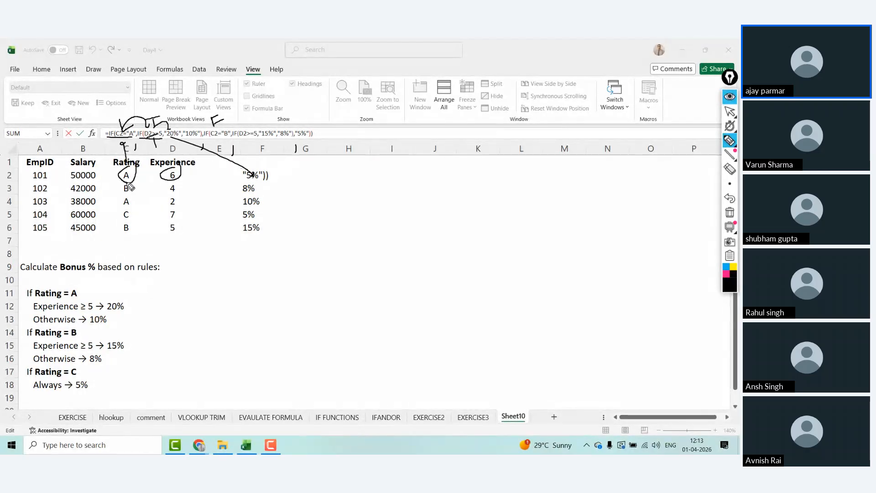
{"action": "mouse_move", "coordinate": [130, 186]}
{"action": "left_mouse_down"}
{"action": "mouse_move", "coordinate": [123, 191]}
{"action": "mouse_move", "coordinate": [131, 184]}
{"action": "left_mouse_up"}
{"action": "left_click_drag", "start_coordinate": [115, 104], "coordinate": [116, 114]}
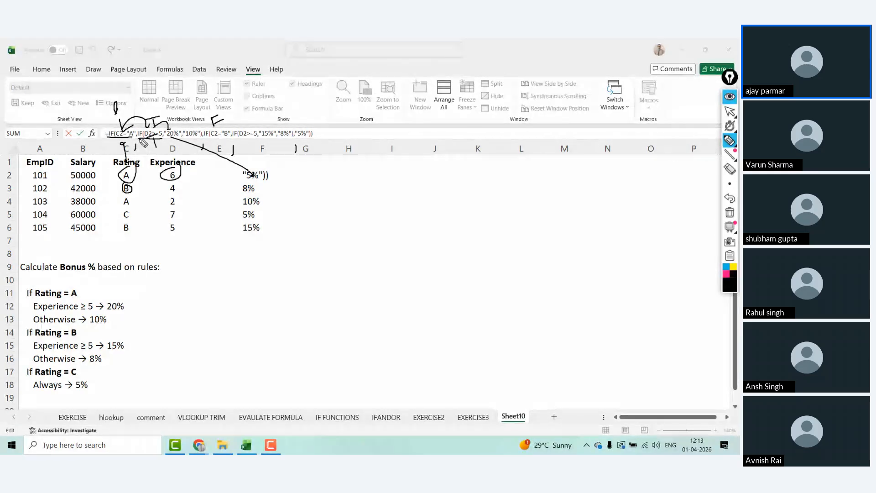
Step: Annotate the false branch, the B test and its 15%/8% results, circle C6, then stop drawing
{"action": "mouse_move", "coordinate": [143, 142]}
{"action": "left_mouse_down"}
{"action": "mouse_move", "coordinate": [201, 141]}
{"action": "mouse_move", "coordinate": [174, 121]}
{"action": "mouse_move", "coordinate": [137, 131]}
{"action": "mouse_move", "coordinate": [140, 139]}
{"action": "mouse_move", "coordinate": [182, 137]}
{"action": "left_mouse_up"}
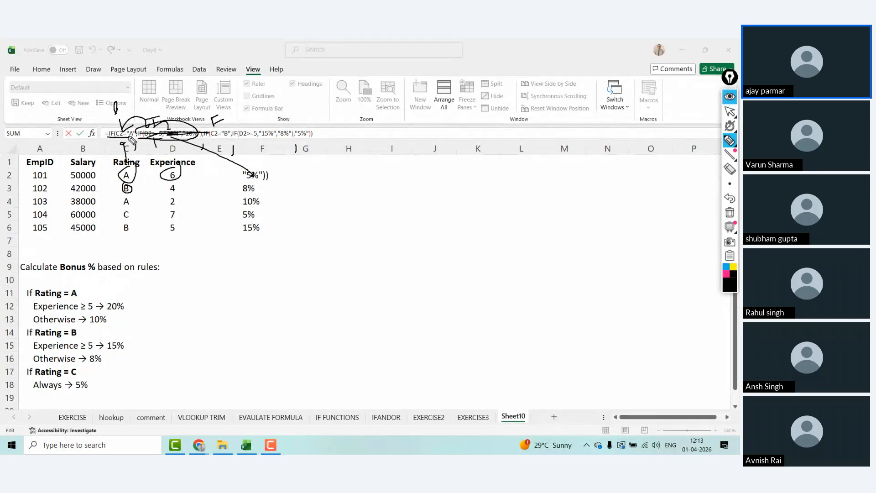
{"action": "mouse_move", "coordinate": [123, 135]}
{"action": "left_mouse_down"}
{"action": "mouse_move", "coordinate": [189, 81]}
{"action": "mouse_move", "coordinate": [213, 130]}
{"action": "left_mouse_up"}
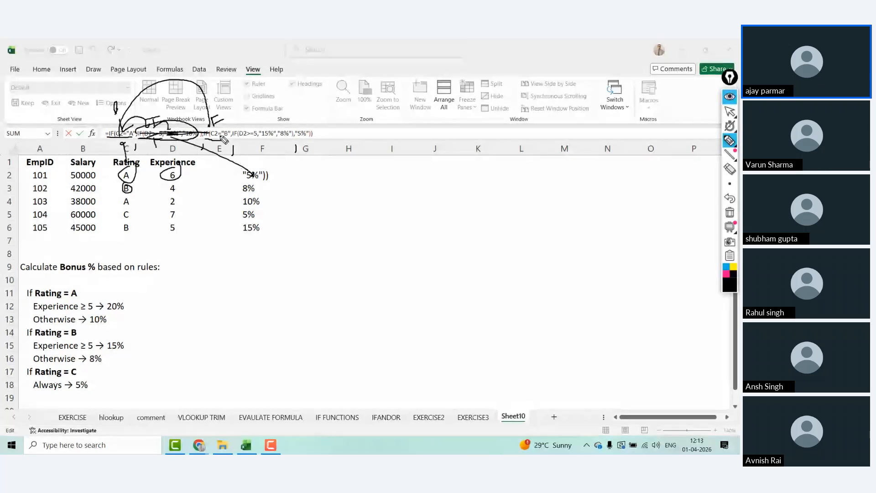
{"action": "mouse_move", "coordinate": [241, 120]}
{"action": "left_mouse_down"}
{"action": "mouse_move", "coordinate": [249, 119]}
{"action": "mouse_move", "coordinate": [244, 127]}
{"action": "mouse_move", "coordinate": [229, 120]}
{"action": "mouse_move", "coordinate": [250, 127]}
{"action": "left_mouse_up"}
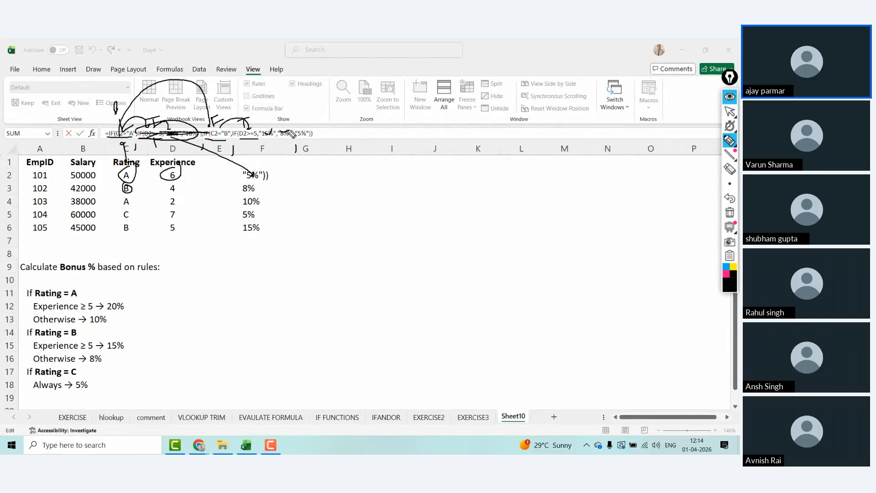
{"action": "mouse_move", "coordinate": [231, 127]}
{"action": "left_mouse_down"}
{"action": "mouse_move", "coordinate": [230, 134]}
{"action": "mouse_move", "coordinate": [215, 106]}
{"action": "mouse_move", "coordinate": [335, 120]}
{"action": "mouse_move", "coordinate": [304, 118]}
{"action": "mouse_move", "coordinate": [331, 125]}
{"action": "left_mouse_up"}
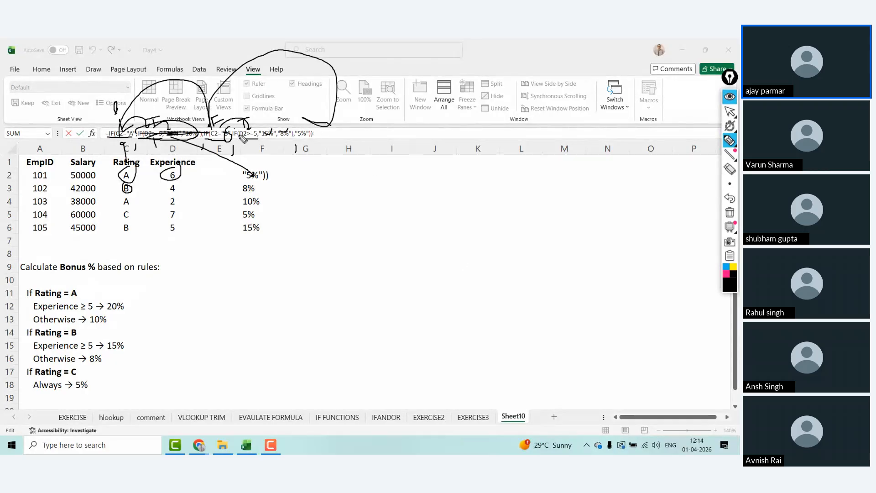
{"action": "mouse_move", "coordinate": [242, 135]}
{"action": "left_mouse_down"}
{"action": "mouse_move", "coordinate": [274, 131]}
{"action": "mouse_move", "coordinate": [258, 132]}
{"action": "left_mouse_up"}
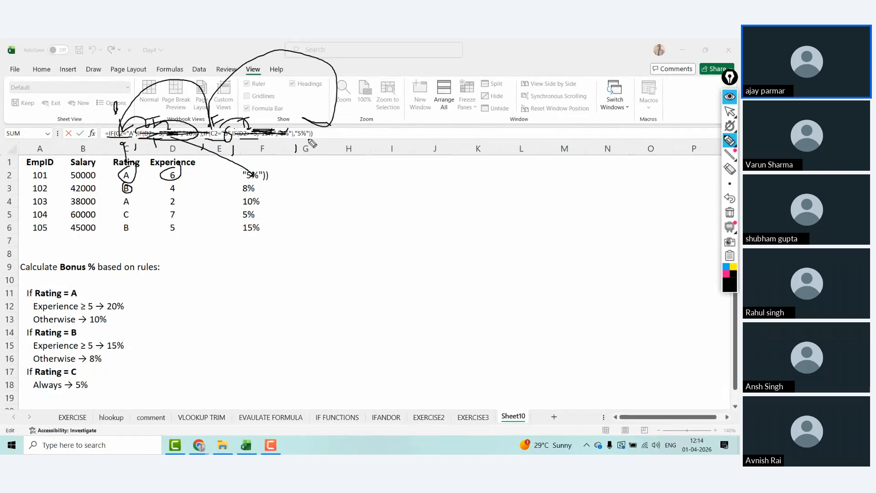
{"action": "left_click_drag", "start_coordinate": [307, 139], "coordinate": [350, 116]}
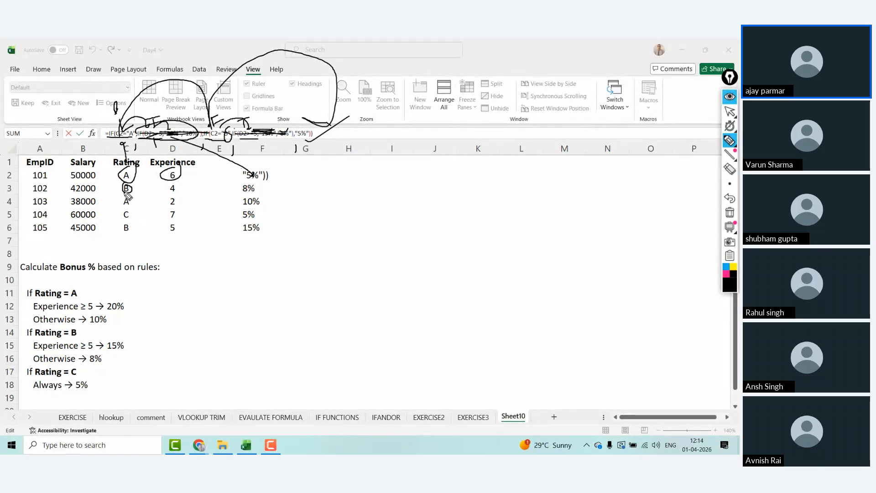
{"action": "mouse_move", "coordinate": [125, 223]}
{"action": "left_mouse_down"}
{"action": "mouse_move", "coordinate": [138, 229]}
{"action": "mouse_move", "coordinate": [130, 238]}
{"action": "mouse_move", "coordinate": [124, 227]}
{"action": "left_mouse_up"}
{"action": "key", "text": "Escape"}
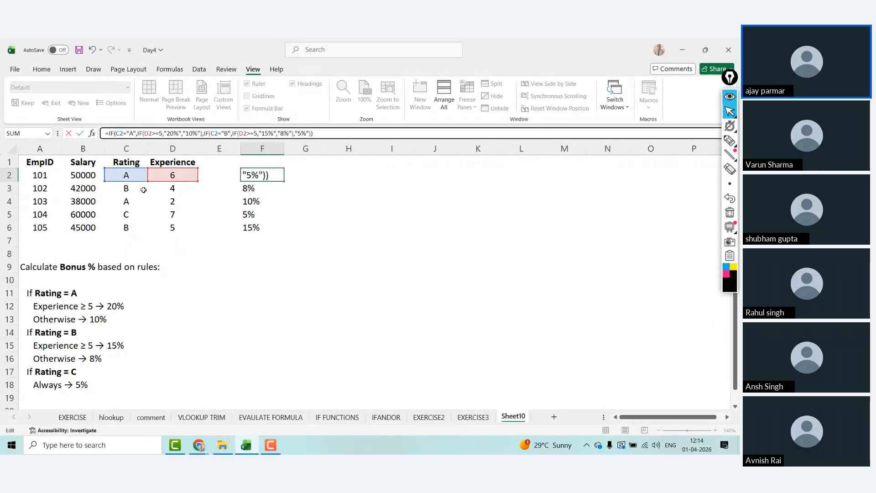
Step: Copy the A1:D6 employee table (EmpID to Experience) into a new Sheet11, viewed at 150% zoom
{"action": "key", "text": "Return"}
{"action": "left_click", "coordinate": [50, 162]}
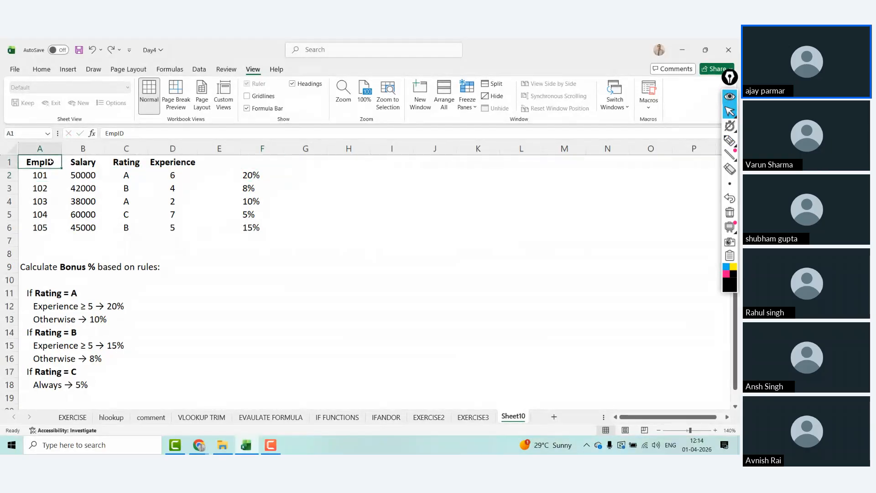
{"action": "key", "text": "ctrl+shift+Right"}
{"action": "key", "text": "ctrl+shift+Down"}
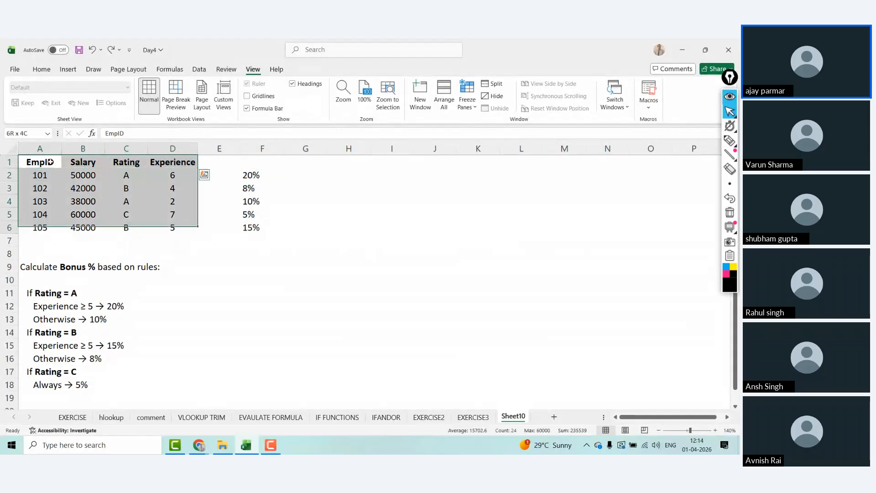
{"action": "key", "text": "ctrl+c"}
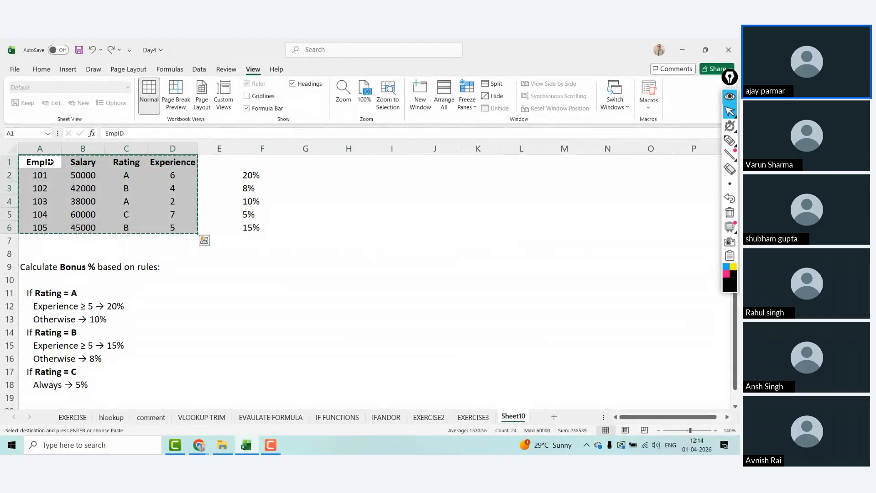
{"action": "left_click", "coordinate": [555, 417]}
{"action": "key", "text": "ctrl+v"}
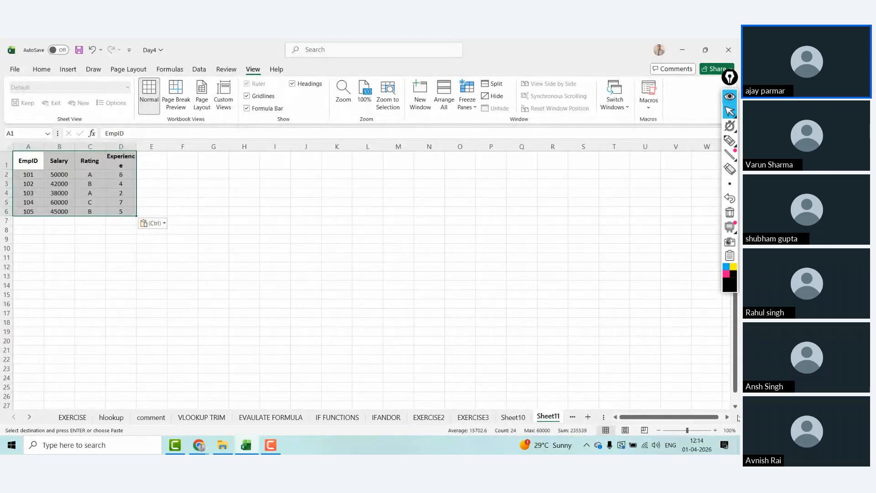
{"action": "left_click", "coordinate": [715, 431]}
{"action": "left_click", "coordinate": [715, 430]}
{"action": "left_click", "coordinate": [715, 430]}
{"action": "left_click", "coordinate": [715, 431]}
{"action": "left_click", "coordinate": [715, 430]}
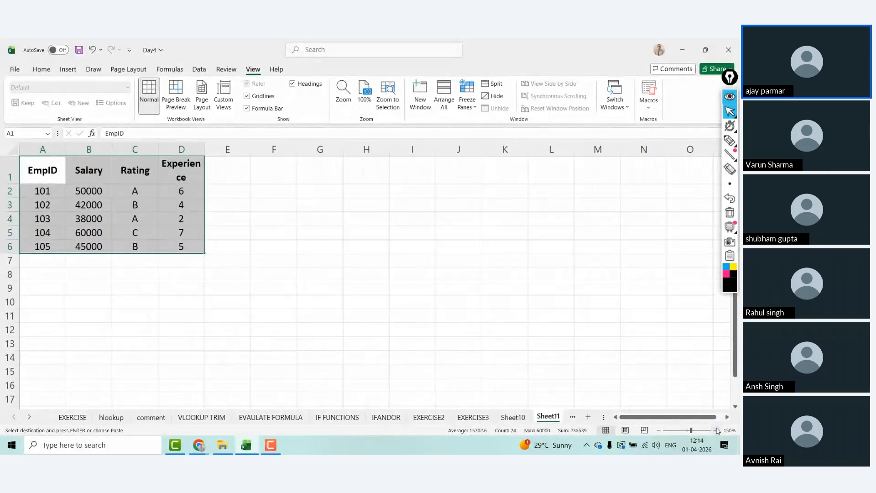
Step: Widen column D to fit Experience and rename Sheet11 to EMPSAL
{"action": "left_click_drag", "start_coordinate": [204, 150], "coordinate": [218, 149]}
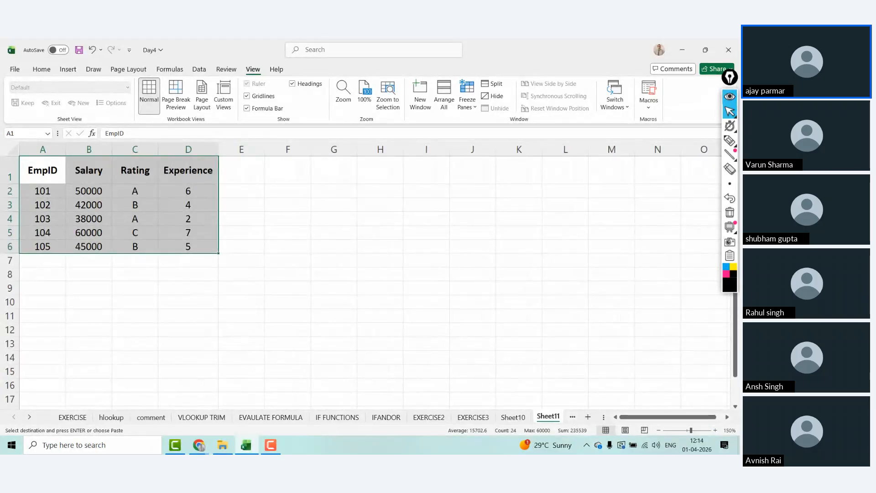
{"action": "left_click", "coordinate": [29, 417]}
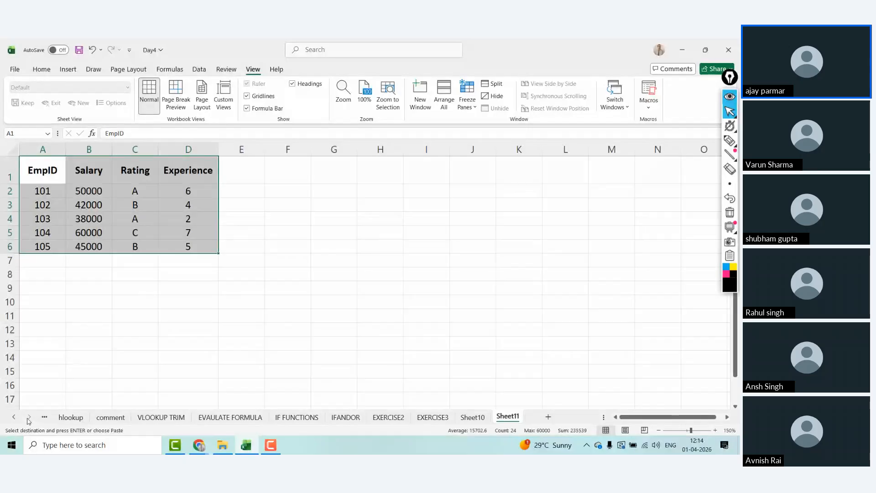
{"action": "double_click", "coordinate": [507, 417]}
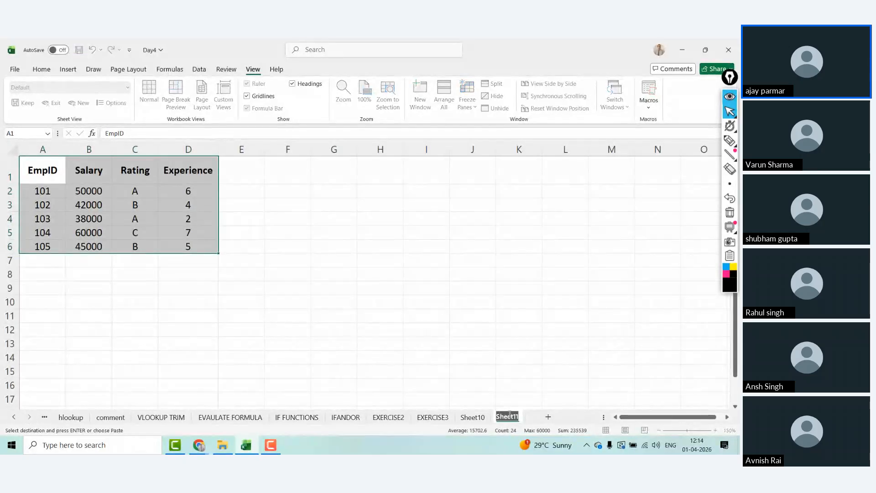
{"action": "type", "text": "EMPSAL"}
Step: Add another sheet named EMPDB, then go back to the EMPSAL sheet
{"action": "left_click", "coordinate": [551, 417]}
{"action": "double_click", "coordinate": [550, 417]}
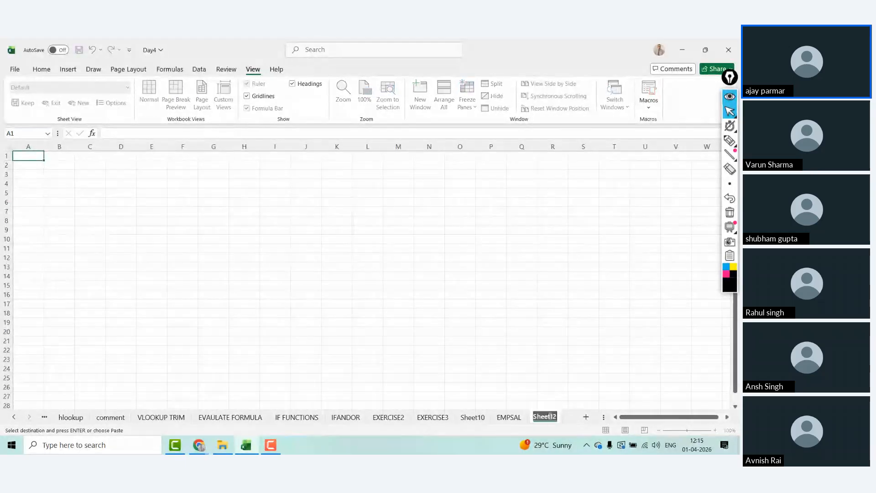
{"action": "type", "text": "EMPDB"}
{"action": "left_click", "coordinate": [508, 417]}
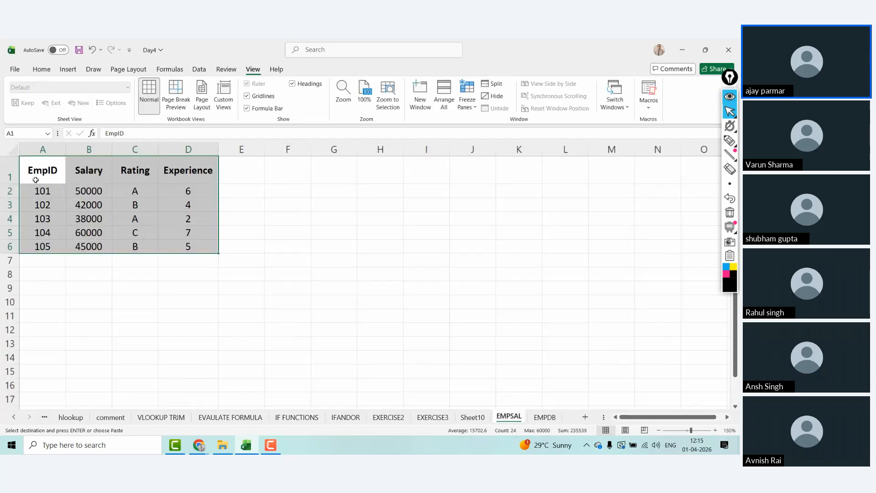
{"action": "key", "text": "Down"}
{"action": "key", "text": "Down"}
{"action": "key", "text": "Down"}
{"action": "key", "text": "Down"}
{"action": "key", "text": "Down"}
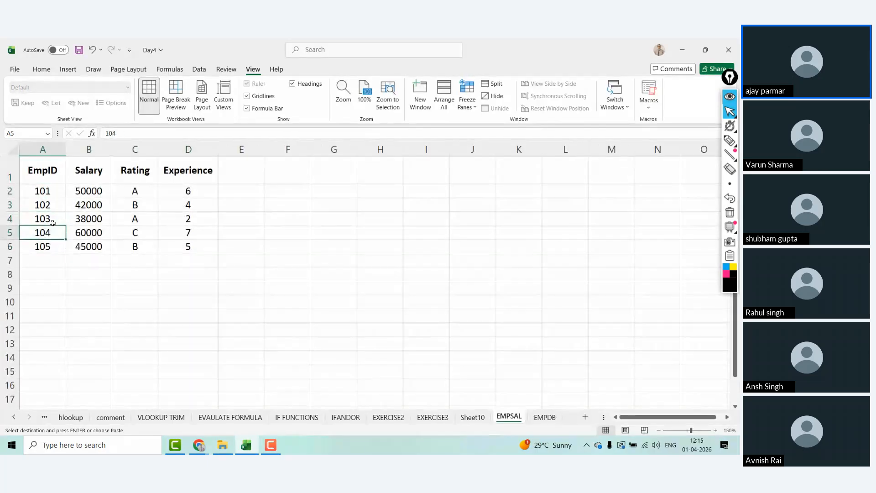
Step: Extend the EmpID column to row 12 as a series, 106–111
{"action": "left_click_drag", "start_coordinate": [65, 255], "coordinate": [69, 340]}
{"action": "left_click", "coordinate": [76, 346]}
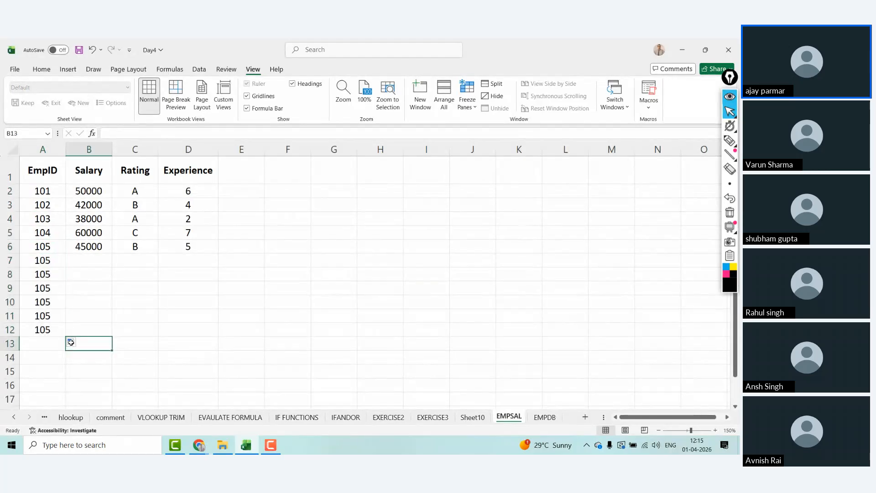
{"action": "left_click", "coordinate": [74, 343]}
{"action": "left_click", "coordinate": [94, 365]}
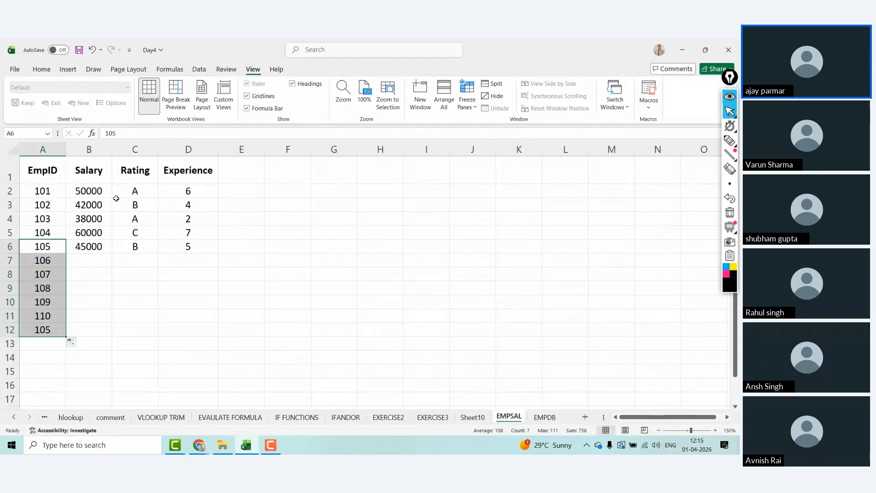
Step: Enter salaries for the six new employees in column B (44234, 324324, 32232, 4343, …)
{"action": "left_click", "coordinate": [91, 261]}
{"action": "type", "text": "44234"}
{"action": "key", "text": "Return"}
{"action": "type", "text": "342324234"}
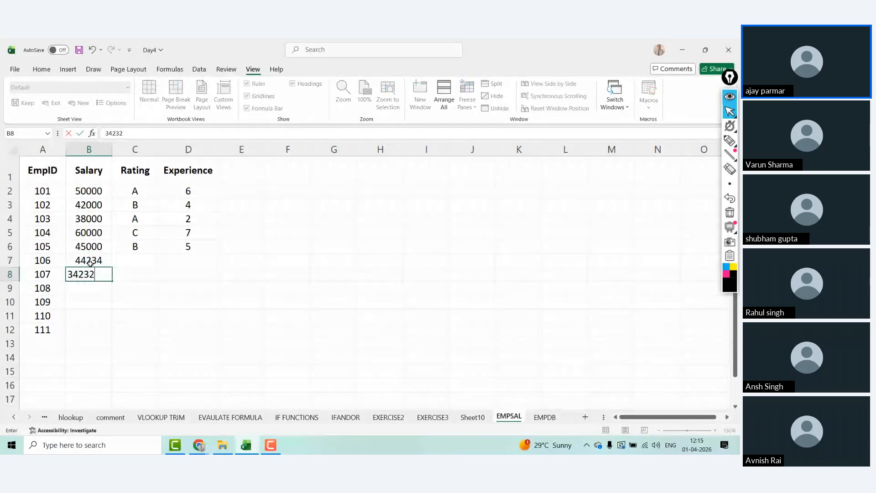
{"action": "key", "text": "BackSpace"}
{"action": "key", "text": "BackSpace"}
{"action": "key", "text": "Return"}
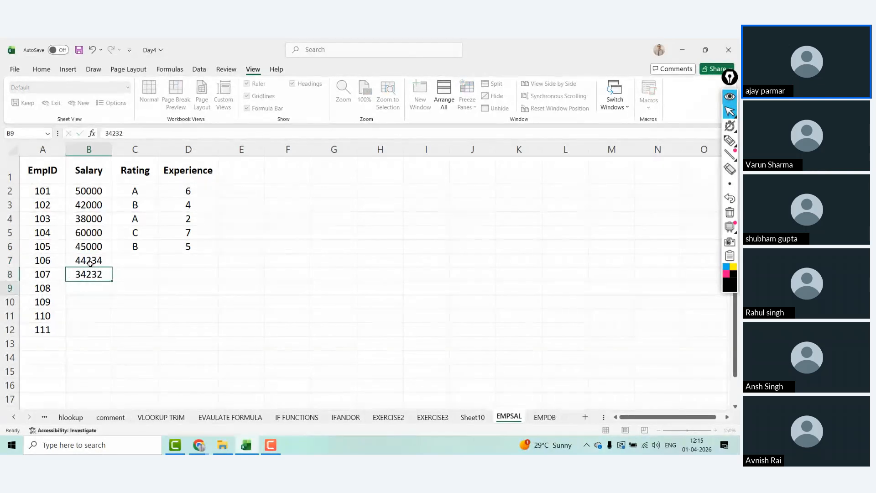
{"action": "type", "text": "324324"}
{"action": "key", "text": "Return"}
{"action": "type", "text": "32232"}
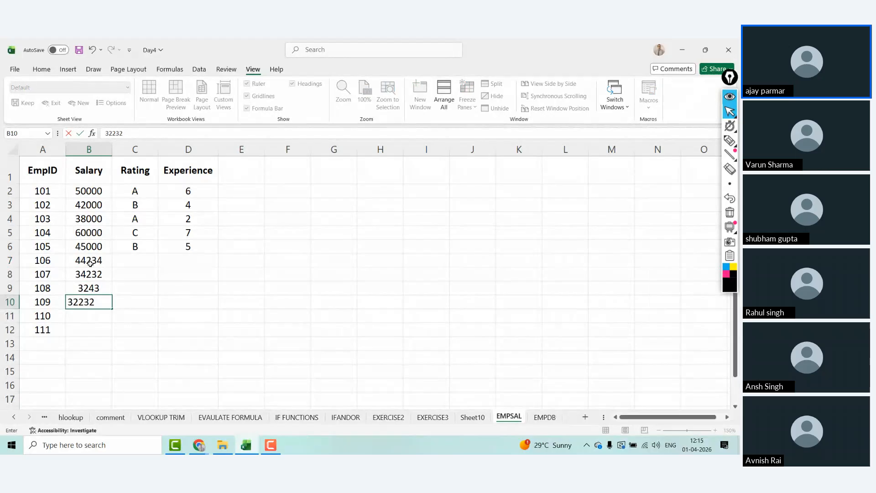
{"action": "key", "text": "Return"}
{"action": "type", "text": "4343"}
{"action": "key", "text": "Return"}
{"action": "type", "text": "23232"}
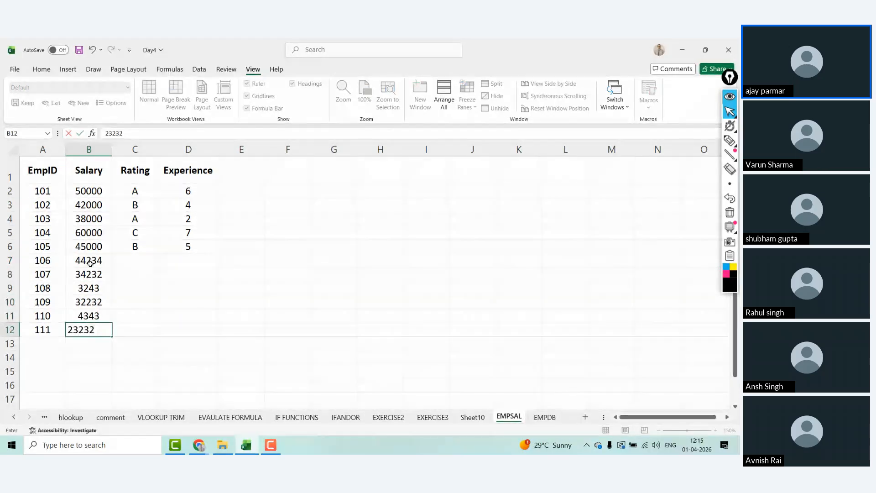
{"action": "key", "text": "BackSpace"}
{"action": "key", "text": "Return"}
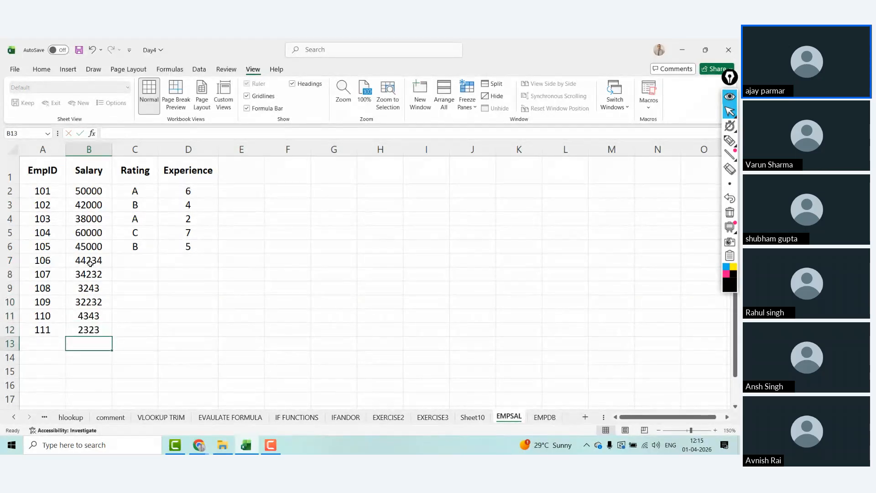
Step: Enter letter ratings (A, A, A, B, C, D) for the new employees in column C
{"action": "left_click", "coordinate": [126, 261]}
{"action": "type", "text": "A"}
{"action": "key", "text": "Return"}
{"action": "type", "text": "A"}
{"action": "key", "text": "Return"}
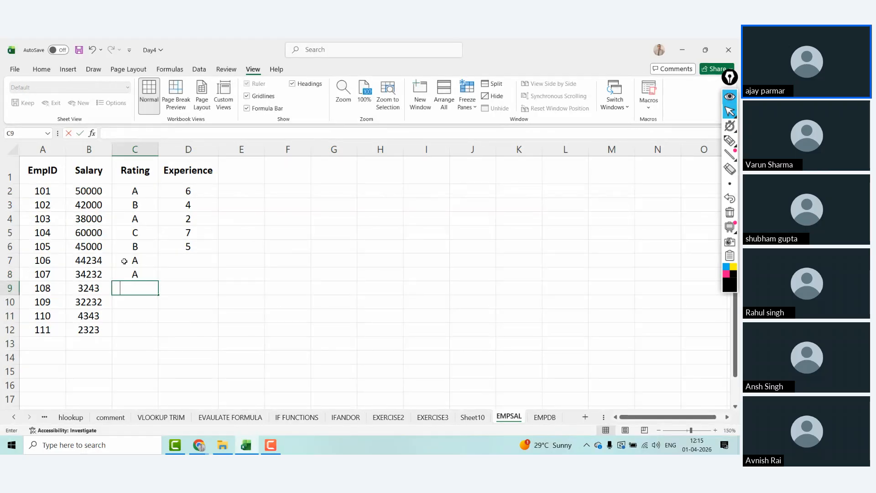
{"action": "type", "text": "A"}
{"action": "key", "text": "Return"}
{"action": "type", "text": "B"}
{"action": "key", "text": "Return"}
{"action": "type", "text": "C"}
{"action": "key", "text": "Return"}
{"action": "type", "text": "D"}
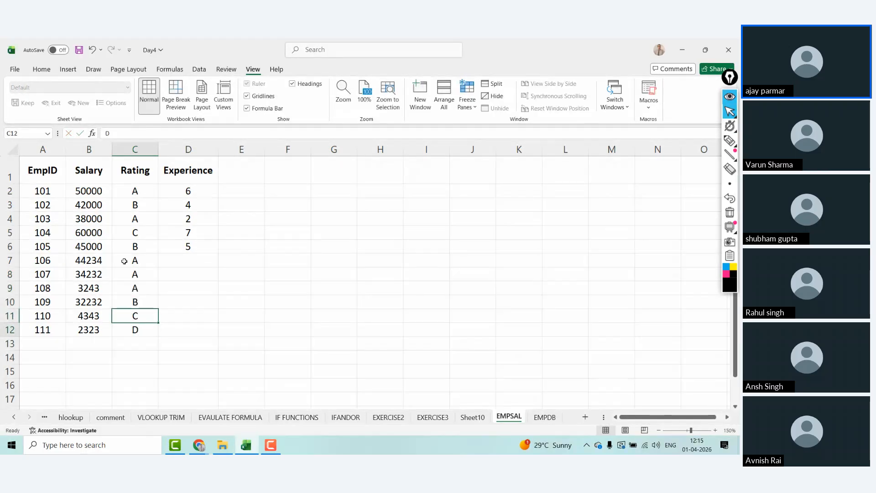
{"action": "key", "text": "ctrl+Return"}
{"action": "type", "text": "C"}
{"action": "key", "text": "Up"}
Step: Enter experience values (2, 3, 4, 3, 2, 3) in column D for the new rows
{"action": "key", "text": "Up"}
{"action": "key", "text": "Right"}
{"action": "key", "text": "Right"}
{"action": "key", "text": "Up"}
{"action": "key", "text": "Up"}
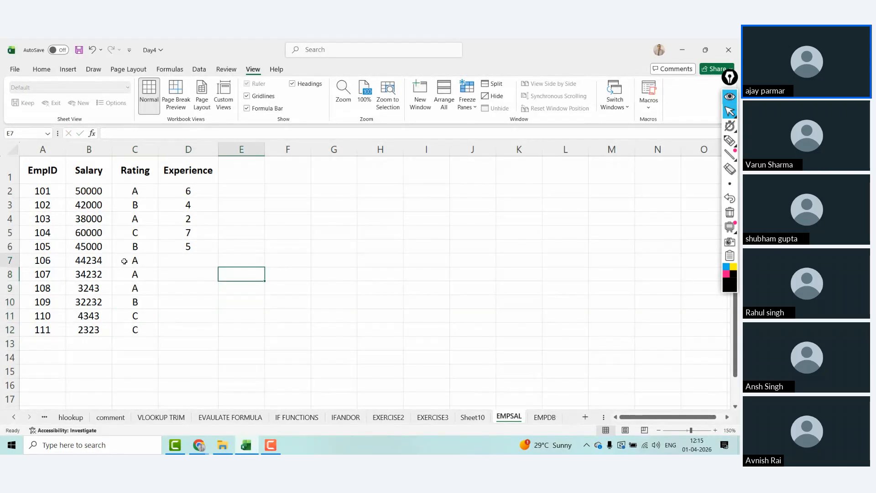
{"action": "key", "text": "Up"}
{"action": "key", "text": "Left"}
{"action": "type", "text": "2"}
{"action": "key", "text": "Return"}
{"action": "type", "text": "3 4 3"}
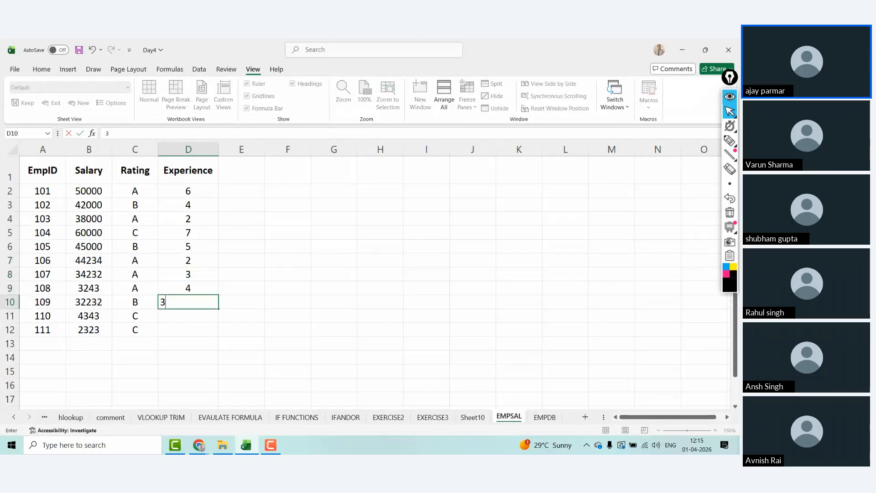
{"action": "key", "text": "Return"}
{"action": "type", "text": "2 3"}
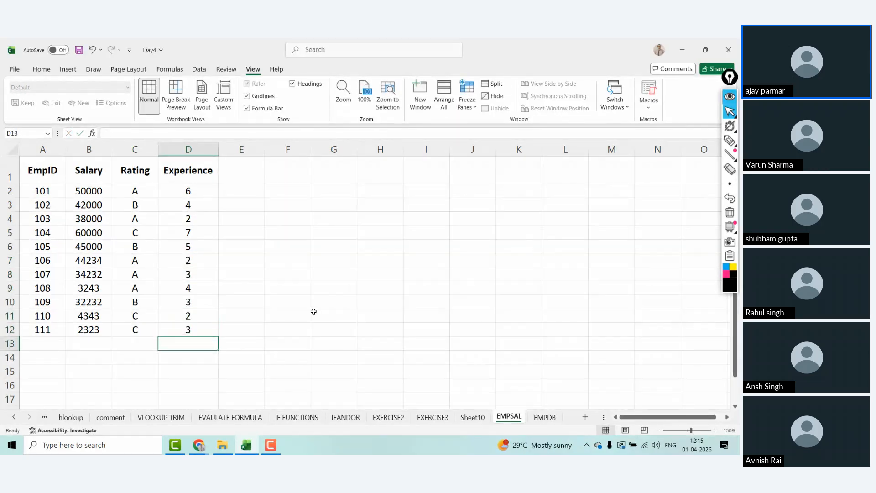
Step: Copy the EmpID values and insert a blank column before EmpID
{"action": "left_click", "coordinate": [51, 170]}
{"action": "key", "text": "ctrl+shift+Down"}
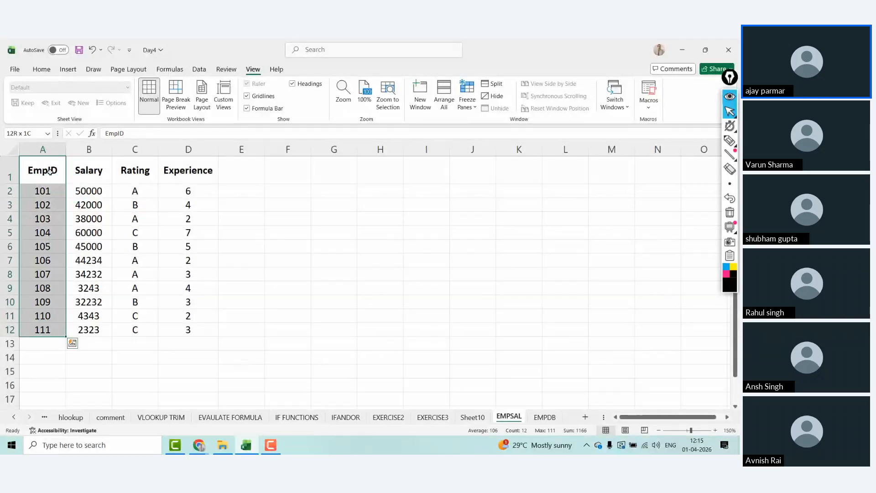
{"action": "key", "text": "ctrl+c"}
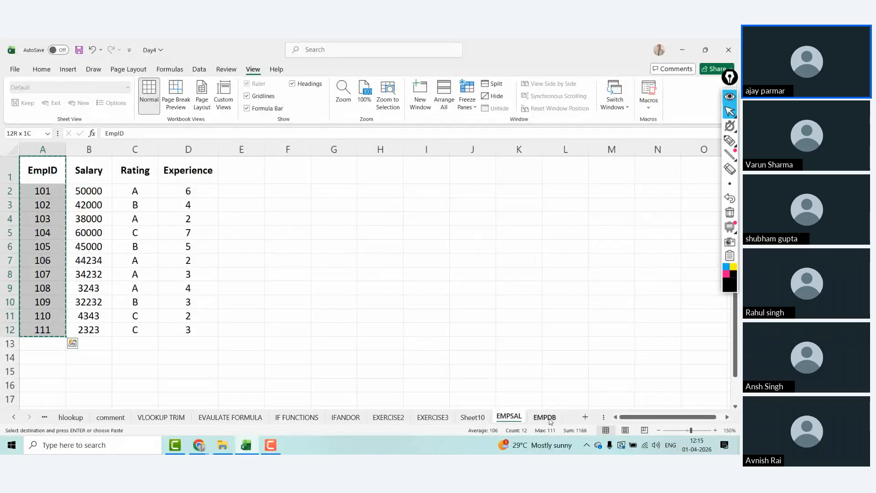
{"action": "left_click", "coordinate": [45, 170]}
{"action": "key", "text": "Escape"}
{"action": "key", "text": "alt"}
Step: Give the new column A the heading INCENTIVE
{"action": "type", "text": "ic"}
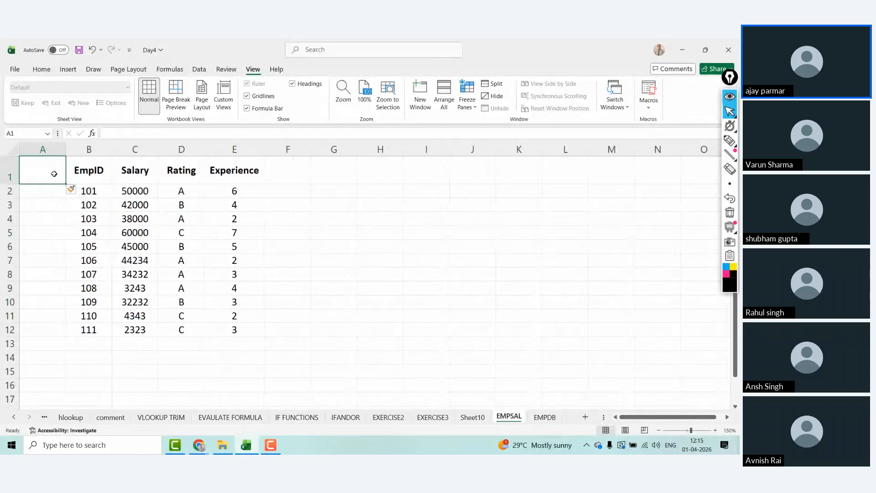
{"action": "type", "text": "AGE"}
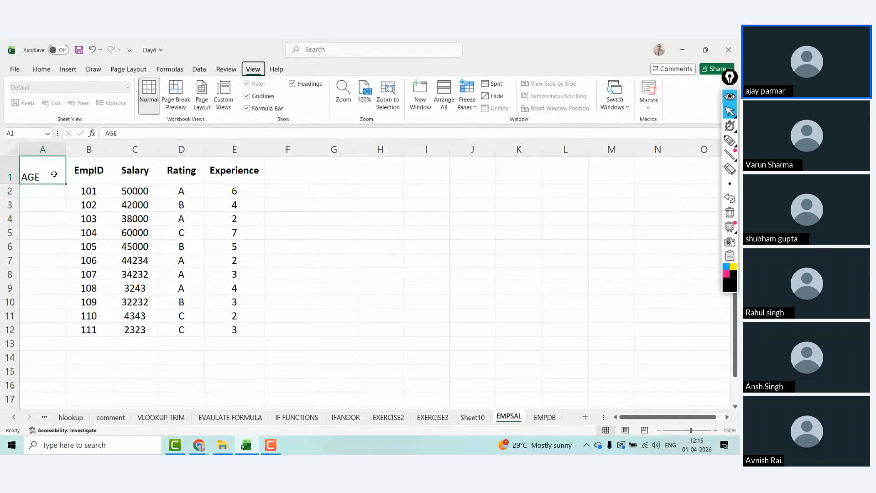
{"action": "type", "text": "ic"}
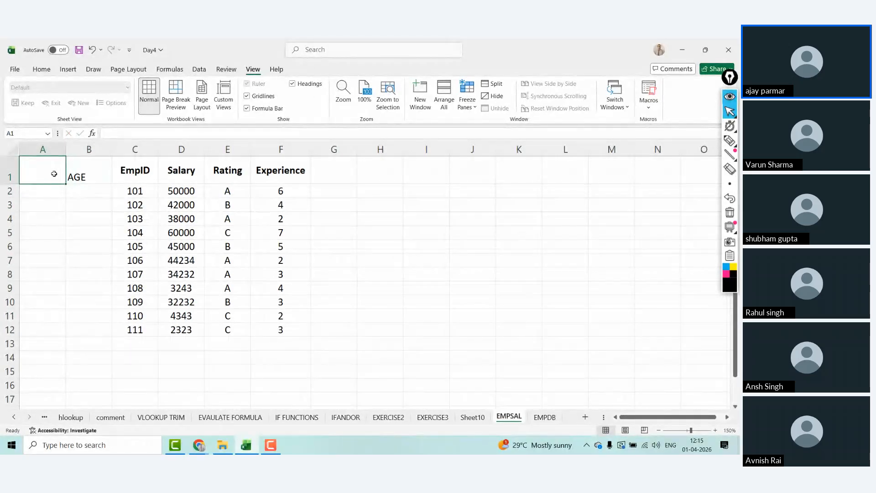
{"action": "type", "text": "ICNEN"}
{"action": "key", "text": "BackSpace"}
{"action": "key", "text": "BackSpace"}
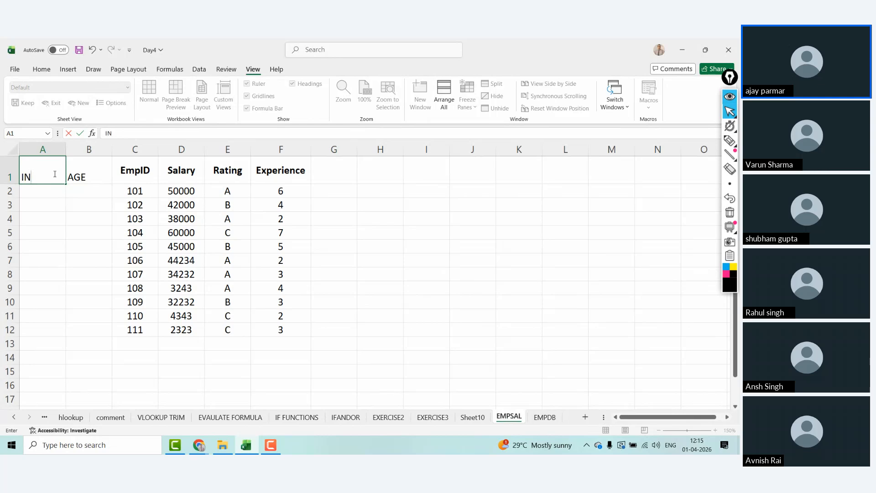
{"action": "type", "text": "CET"}
{"action": "key", "text": "BackSpace"}
{"action": "type", "text": "NTIVE"}
{"action": "key", "text": "Return"}
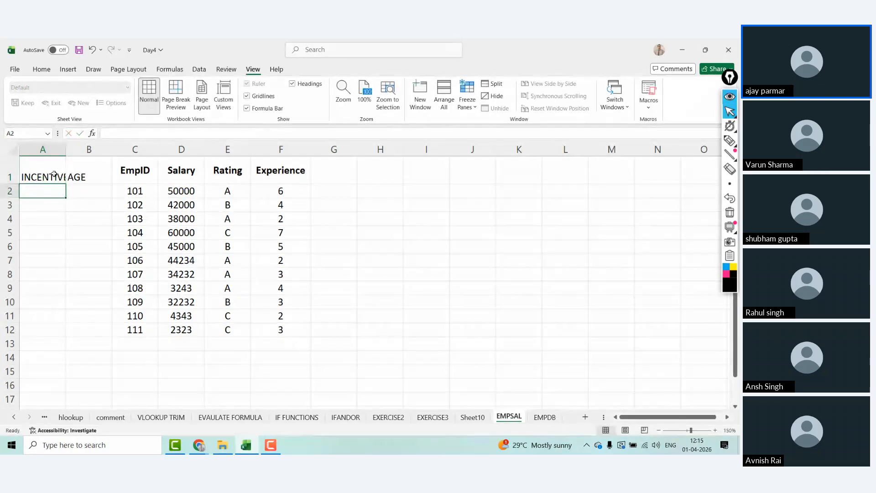
Step: Put a RANDBETWEEN random-incentive formula in A2
{"action": "type", "text": "=RAND"}
{"action": "key", "text": "Down"}
{"action": "key", "text": "Down"}
{"action": "key", "text": "Tab"}
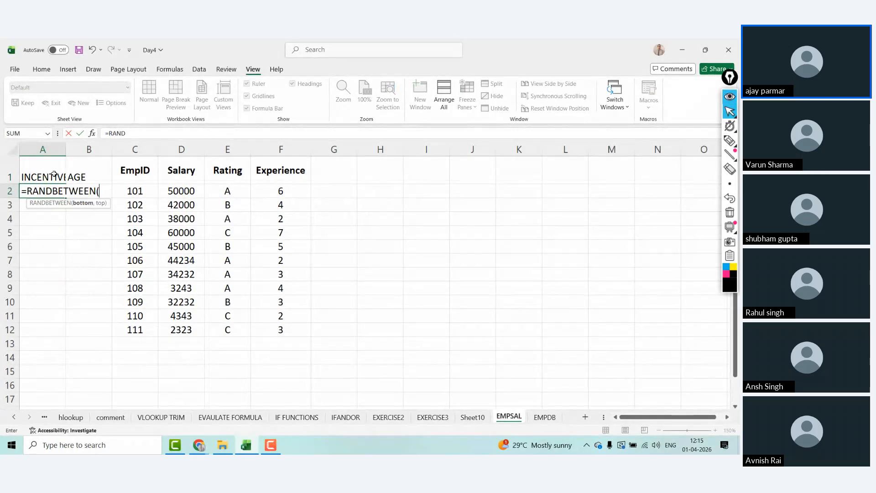
{"action": "type", "text": "100,200"}
{"action": "key", "text": "ctrl+Return"}
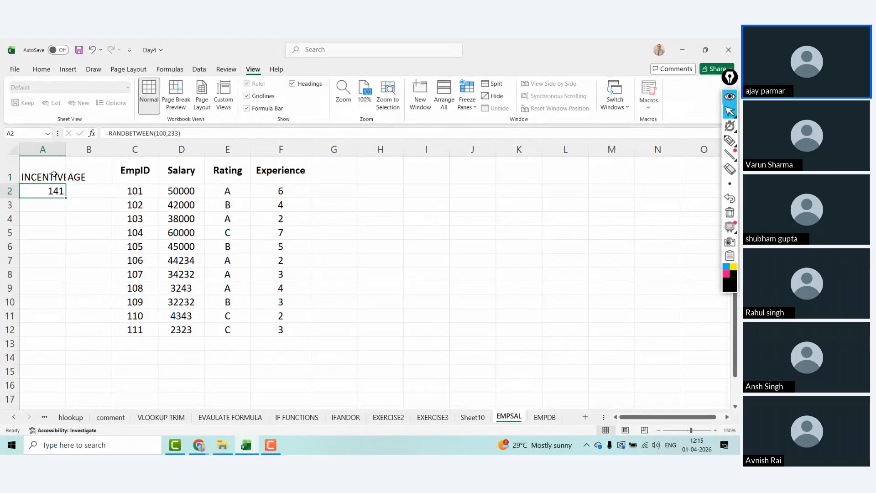
Step: Enter ages down the AGE column (44, 23, 23, 33, 43, 22, 22, …)
{"action": "key", "text": "Right"}
{"action": "type", "text": "4"}
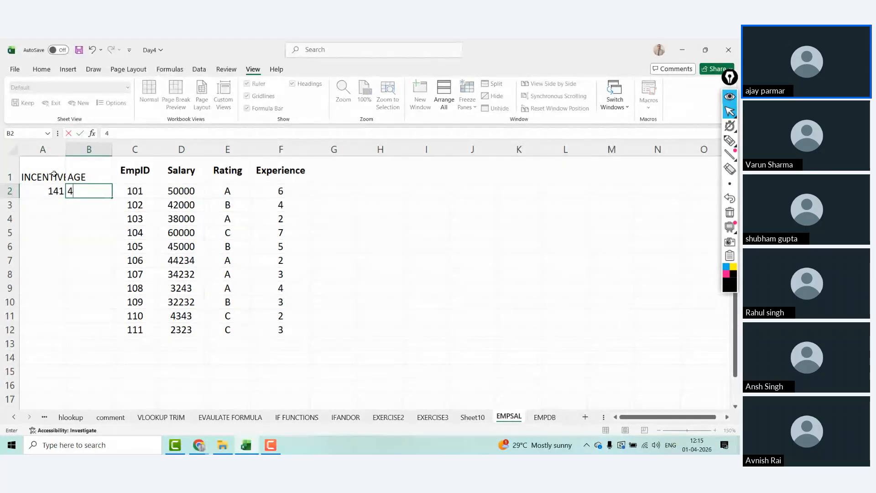
{"action": "type", "text": "423"}
{"action": "key", "text": "Return"}
{"action": "type", "text": "44"}
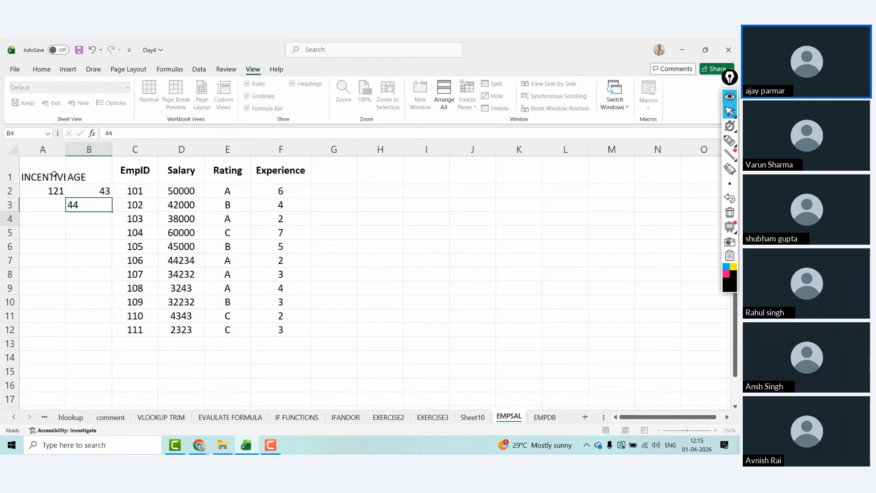
{"action": "key", "text": "Return"}
{"action": "type", "text": "23"}
{"action": "key", "text": "Return"}
{"action": "type", "text": "23"}
{"action": "key", "text": "Return"}
{"action": "type", "text": "33"}
{"action": "key", "text": "Return"}
{"action": "type", "text": "43"}
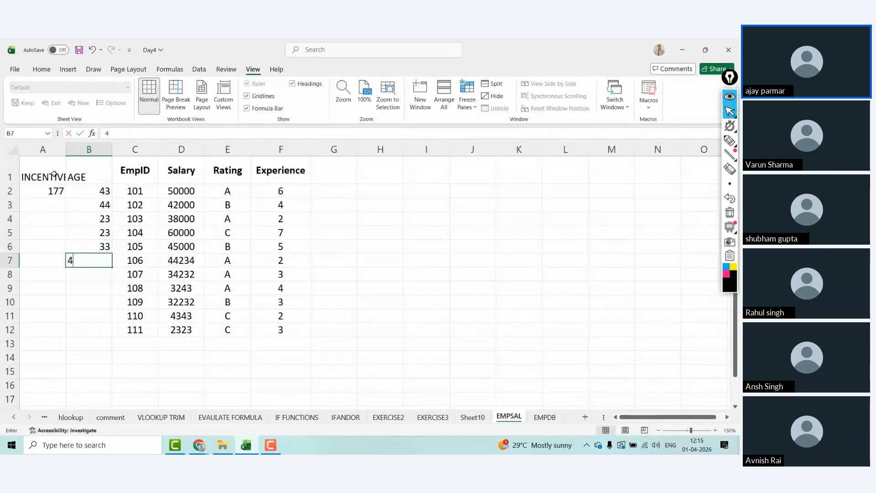
{"action": "key", "text": "Return"}
{"action": "type", "text": "22"}
{"action": "key", "text": "Return"}
{"action": "type", "text": "22"}
{"action": "key", "text": "Return"}
{"action": "type", "text": "2"}
{"action": "key", "text": "Return"}
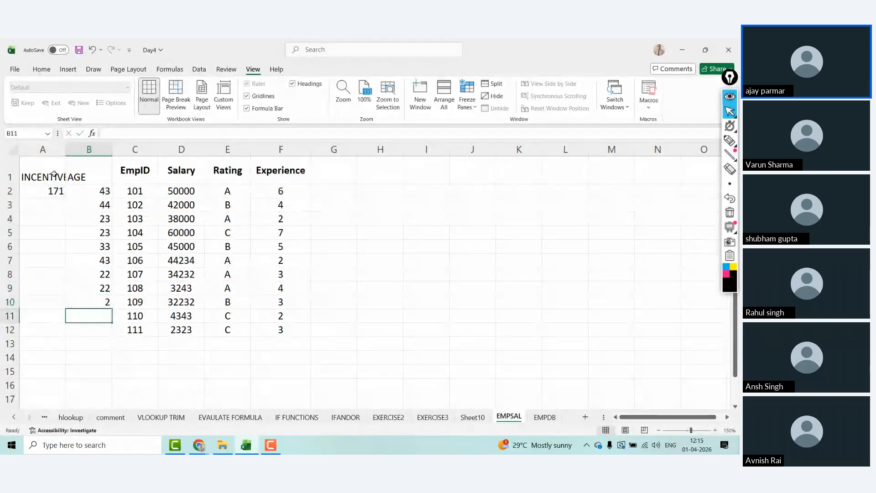
Step: Correct the previous age to 22 and finish with 26 in B11 and 25 in B12
{"action": "key", "text": "Up"}
{"action": "type", "text": "22"}
{"action": "key", "text": "Return"}
{"action": "type", "text": "1"}
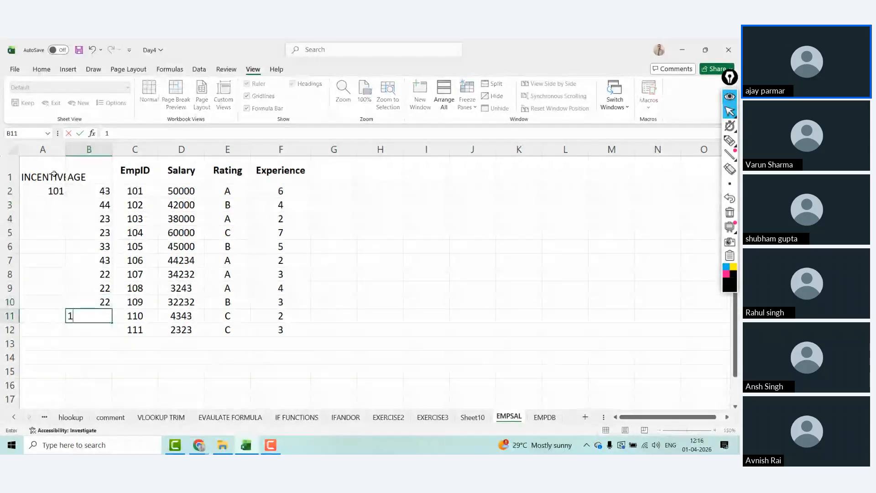
{"action": "key", "text": "BackSpace"}
{"action": "type", "text": "26"}
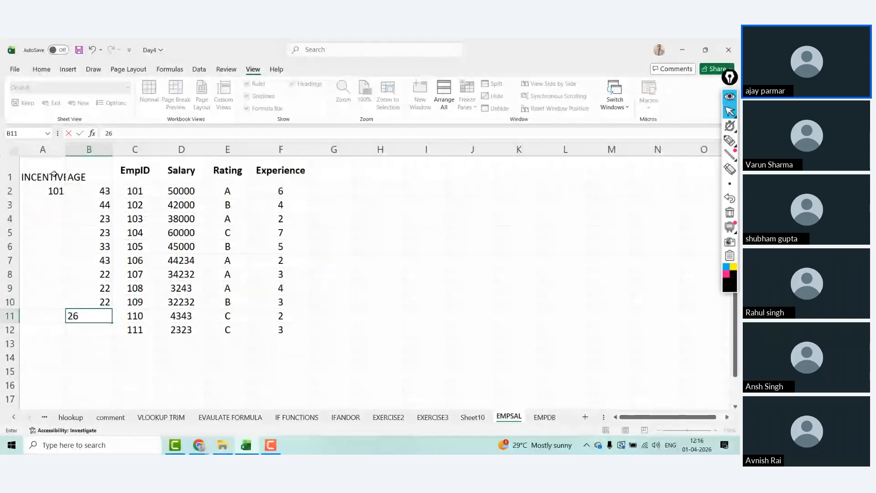
{"action": "key", "text": "Return"}
{"action": "type", "text": "25"}
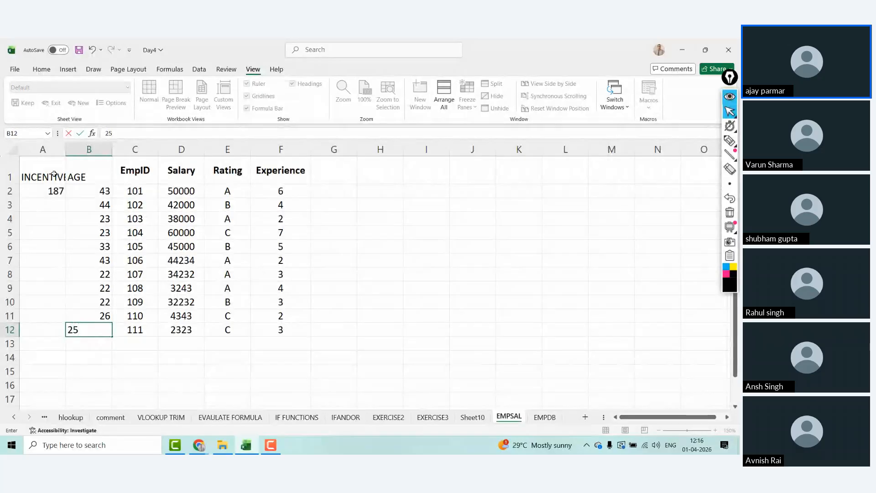
{"action": "key", "text": "Left"}
Step: Fill the random incentive formula from A2 down to row 12
{"action": "left_click", "coordinate": [42, 204]}
{"action": "left_click", "coordinate": [55, 191]}
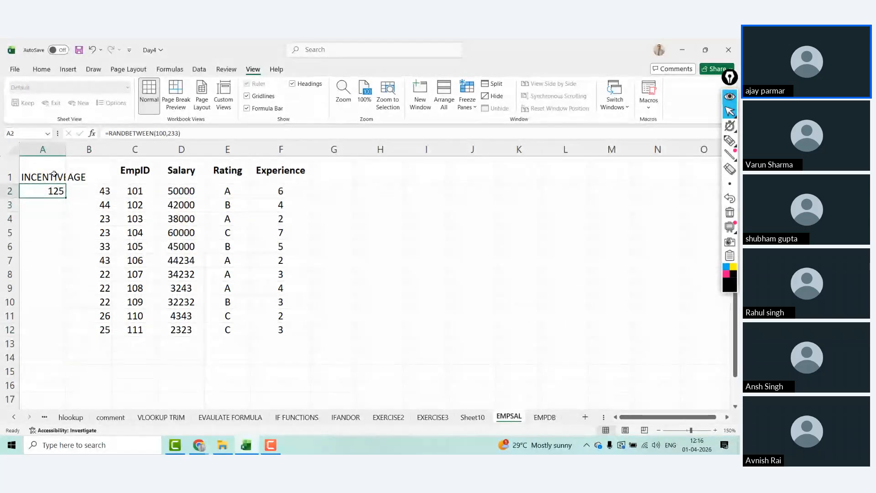
{"action": "left_click_drag", "start_coordinate": [66, 199], "coordinate": [70, 336]}
{"action": "key", "text": "ctrl+c"}
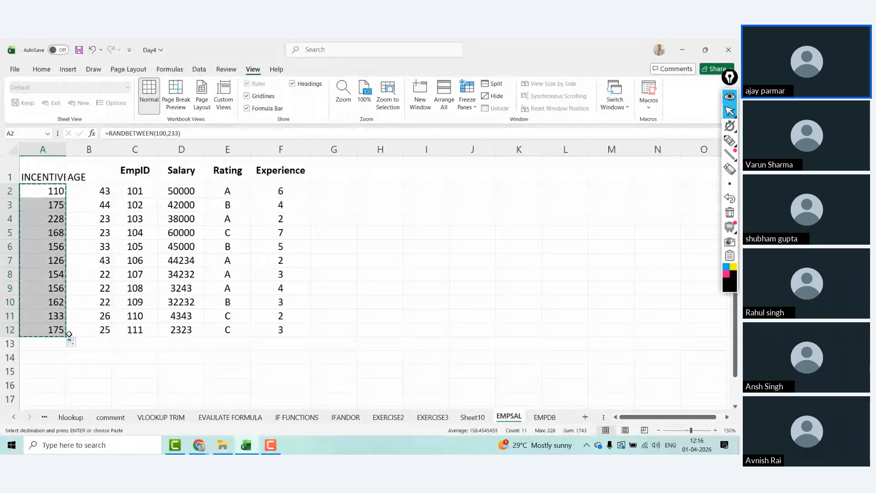
{"action": "key", "text": "ctrl+alt+v"}
{"action": "key", "text": "Escape"}
Step: Paste the bold header formatting onto the INCENTIVE and AGE headers
{"action": "key", "text": "Up"}
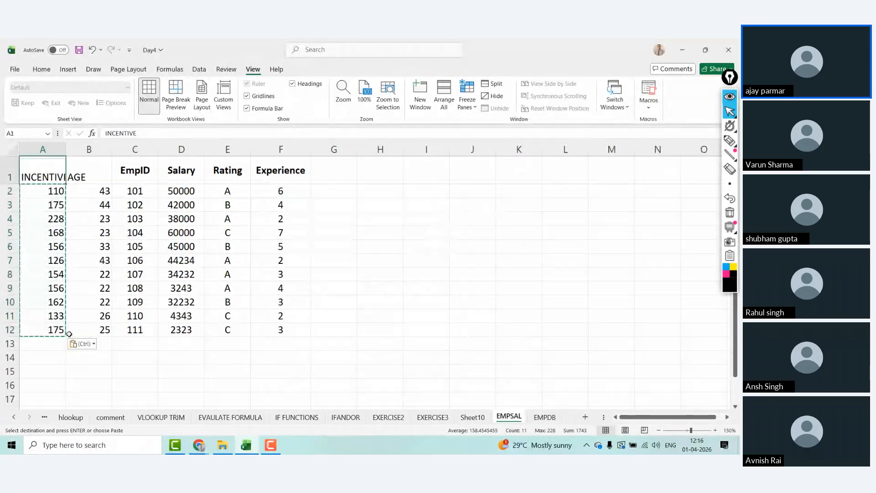
{"action": "key", "text": "Right"}
{"action": "key", "text": "Right"}
{"action": "key", "text": "Left"}
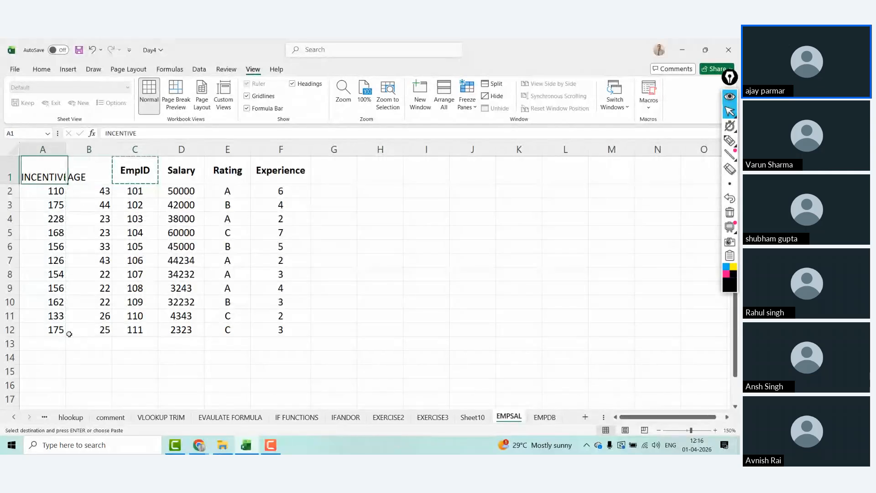
{"action": "key", "text": "shift+Right"}
{"action": "key", "text": "ctrl+alt+v"}
{"action": "key", "text": "t"}
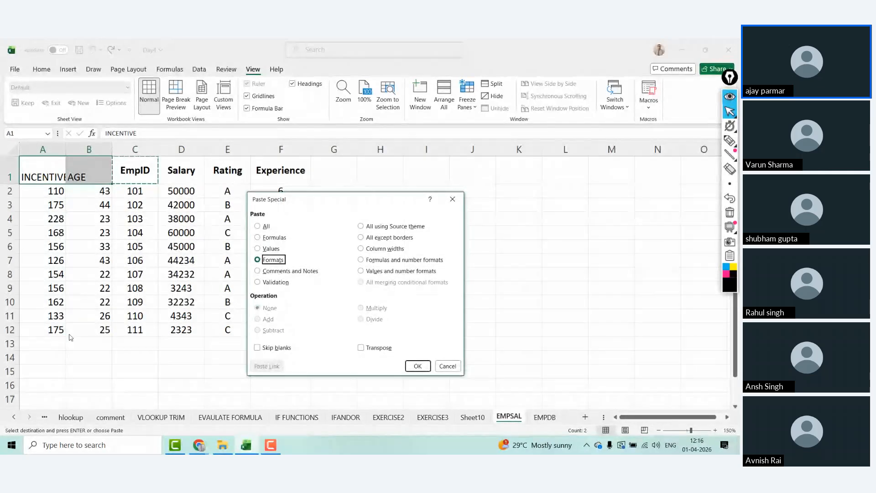
{"action": "key", "text": "Return"}
Step: Give the whole table all borders and centred values, and autofit column A
{"action": "key", "text": "ctrl+shift+Right"}
{"action": "key", "text": "ctrl+shift+Down"}
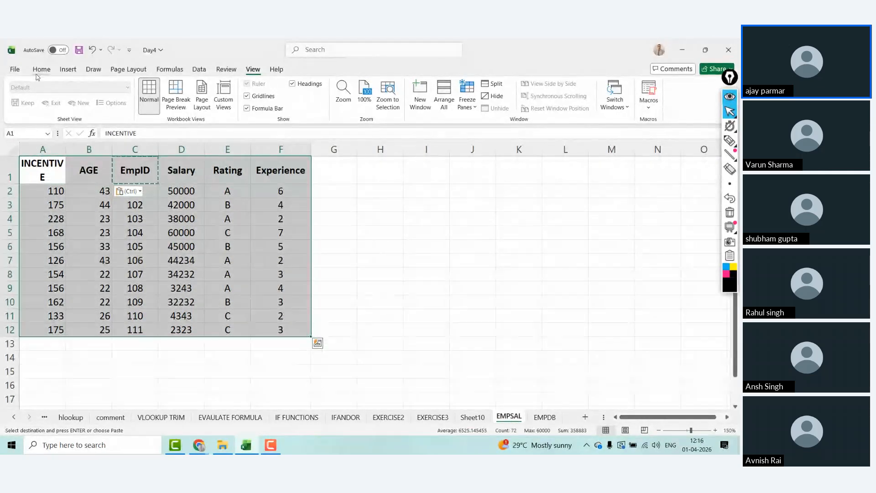
{"action": "left_click", "coordinate": [41, 69]}
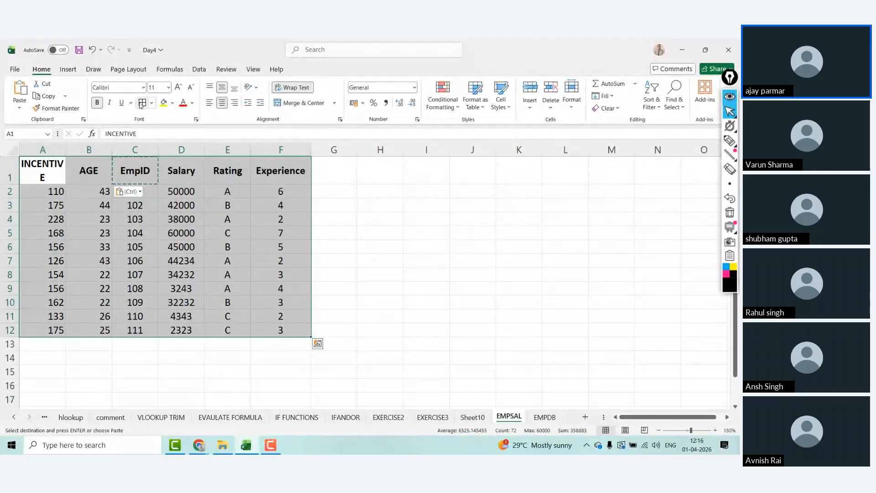
{"action": "left_click", "coordinate": [142, 103]}
{"action": "key", "text": "ctrl+e"}
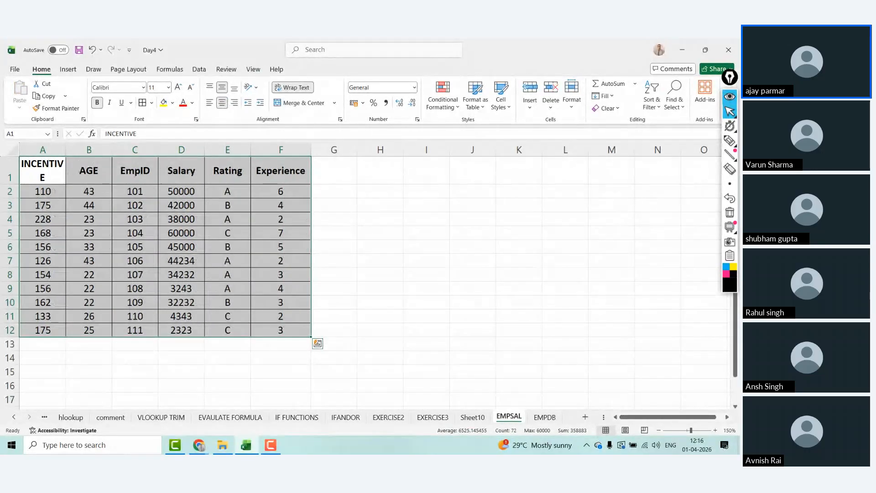
{"action": "double_click", "coordinate": [64, 146]}
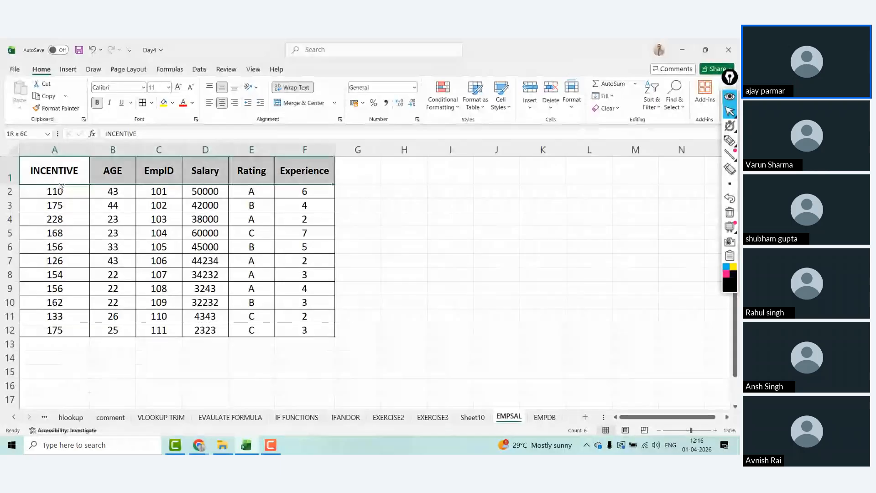
Step: Paste the table over itself as plain values, then copy the EmpID column
{"action": "key", "text": "ctrl+c"}
{"action": "key", "text": "ctrl+alt+v"}
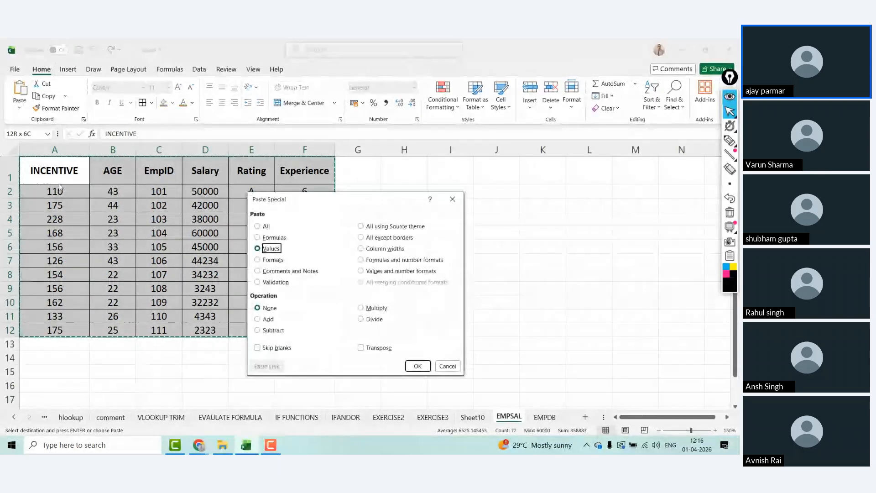
{"action": "key", "text": "Return"}
{"action": "key", "text": "Right"}
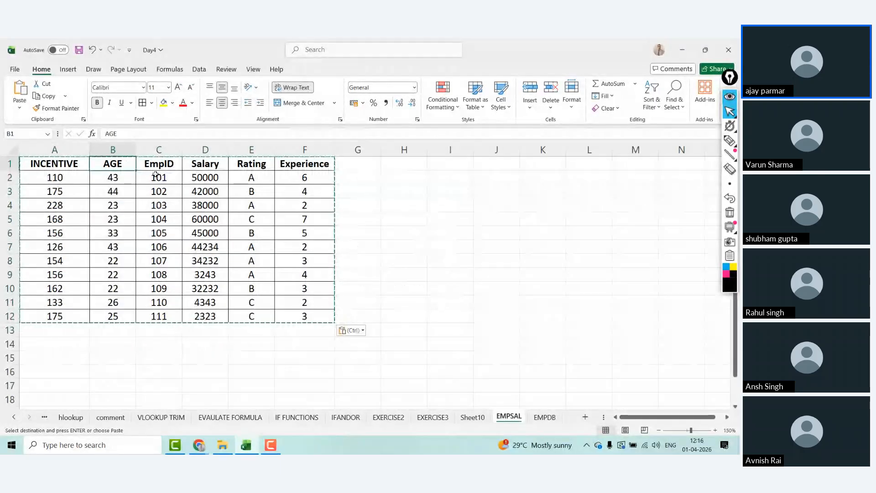
{"action": "left_click_drag", "start_coordinate": [157, 165], "coordinate": [159, 316]}
{"action": "key", "text": "ctrl+c"}
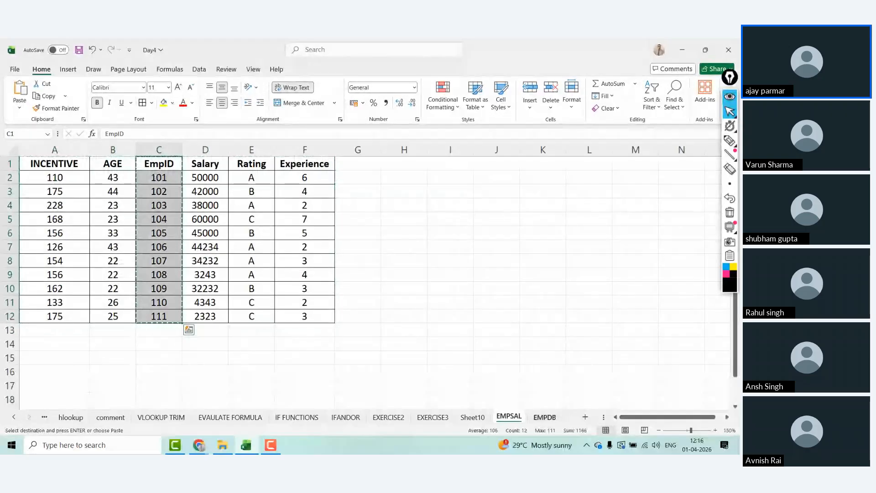
Step: Paste the EmpID column onto the EMPDB sheet starting at E5
{"action": "key", "text": "ctrl+Page_Down"}
{"action": "left_click", "coordinate": [157, 190]}
{"action": "key", "text": "ctrl+v"}
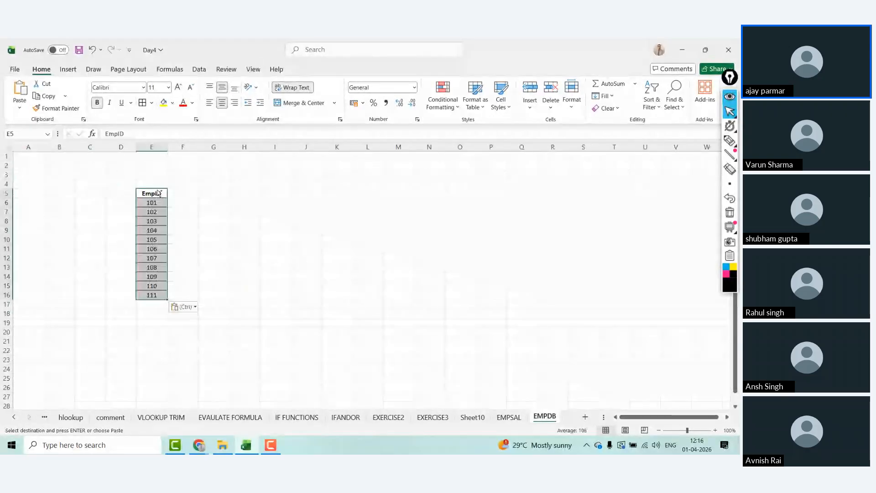
Step: Move IDs 101–103 into the place of 108–110 and delete the empty rows 6–8
{"action": "left_click", "coordinate": [157, 189]}
{"action": "key", "text": "Down"}
{"action": "key", "text": "shift+Down"}
{"action": "key", "text": "shift+Down"}
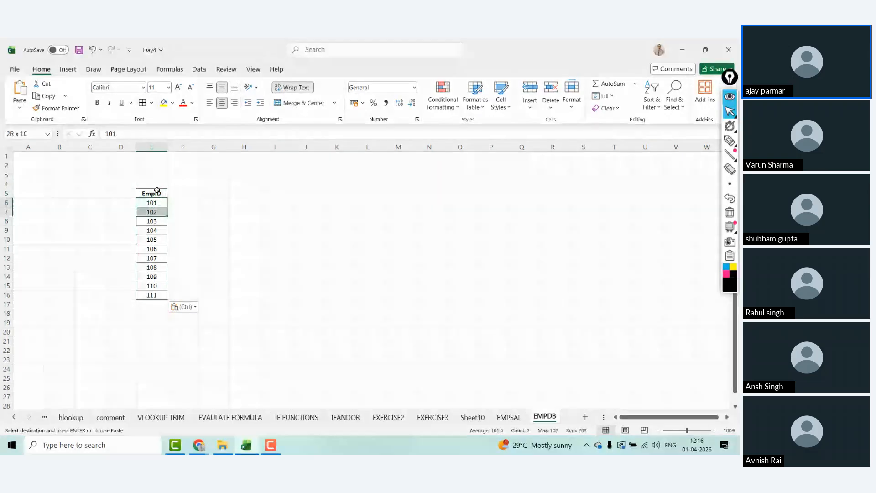
{"action": "key", "text": "ctrl+c"}
{"action": "key", "text": "Down"}
{"action": "key", "text": "Down"}
{"action": "key", "text": "Down"}
{"action": "key", "text": "Down"}
{"action": "key", "text": "Down"}
{"action": "key", "text": "Down"}
{"action": "key", "text": "Down"}
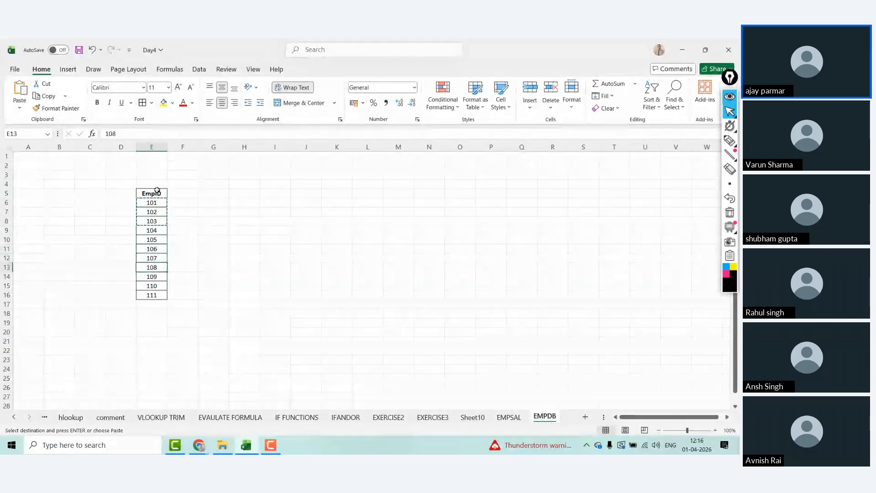
{"action": "key", "text": "ctrl+v"}
{"action": "key", "text": "Up"}
{"action": "key", "text": "Up"}
{"action": "key", "text": "Up"}
{"action": "key", "text": "Up"}
{"action": "key", "text": "Up"}
{"action": "key", "text": "Up"}
{"action": "key", "text": "Up"}
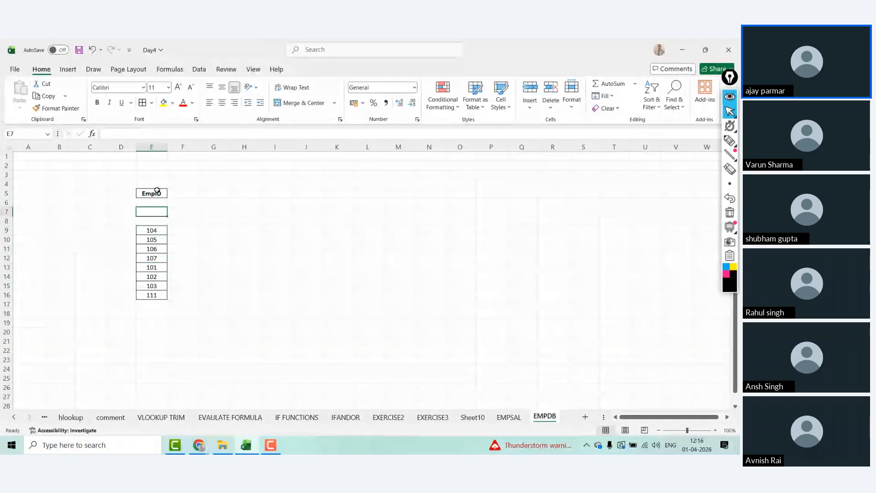
{"action": "key", "text": "shift+space"}
{"action": "key", "text": "shift+Down"}
{"action": "key", "text": "shift+Down"}
{"action": "key", "text": "ctrl+minus"}
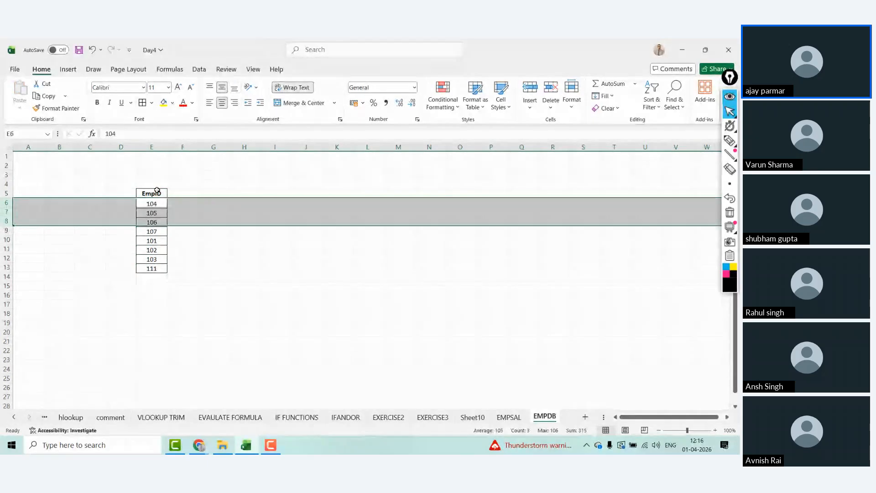
Step: Add the heading REVISED INCENTIVE in F5
{"action": "key", "text": "Right"}
{"action": "key", "text": "Right"}
{"action": "key", "text": "Up"}
{"action": "key", "text": "Up"}
{"action": "key", "text": "Up"}
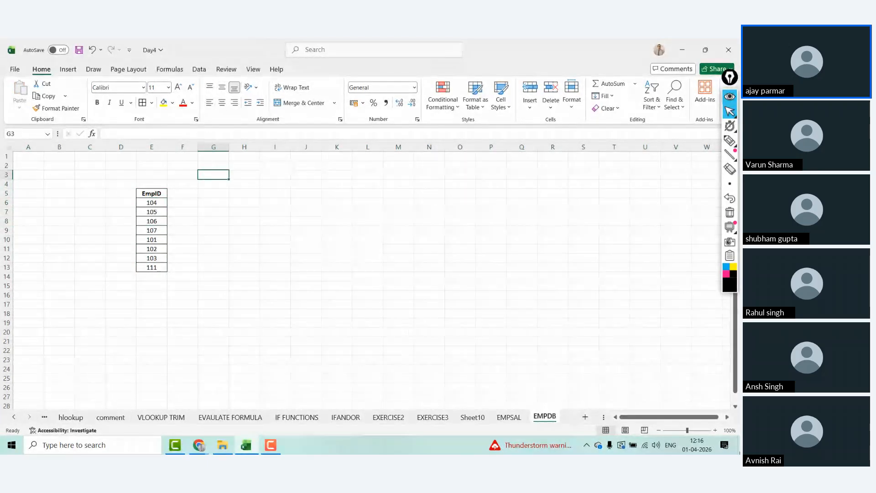
{"action": "left_click", "coordinate": [715, 430]}
{"action": "left_click", "coordinate": [715, 430]}
{"action": "left_click", "coordinate": [715, 430]}
{"action": "left_click", "coordinate": [715, 430]}
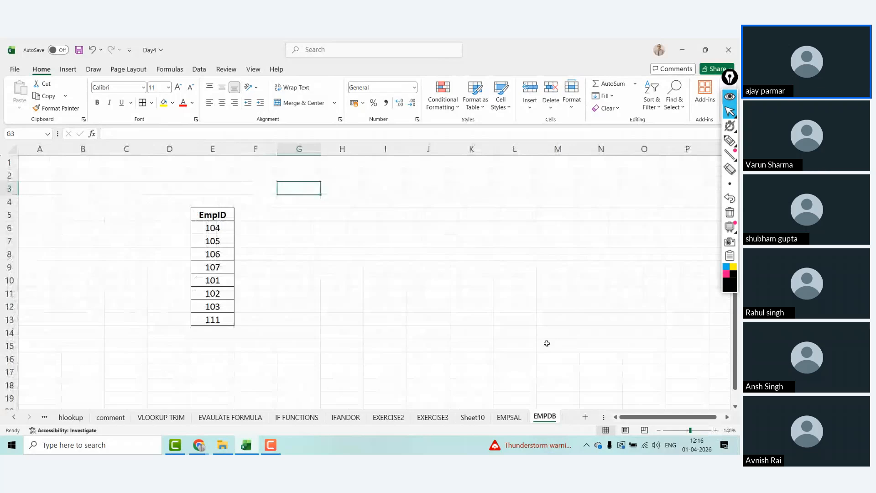
{"action": "left_click", "coordinate": [250, 212]}
{"action": "type", "text": "R"}
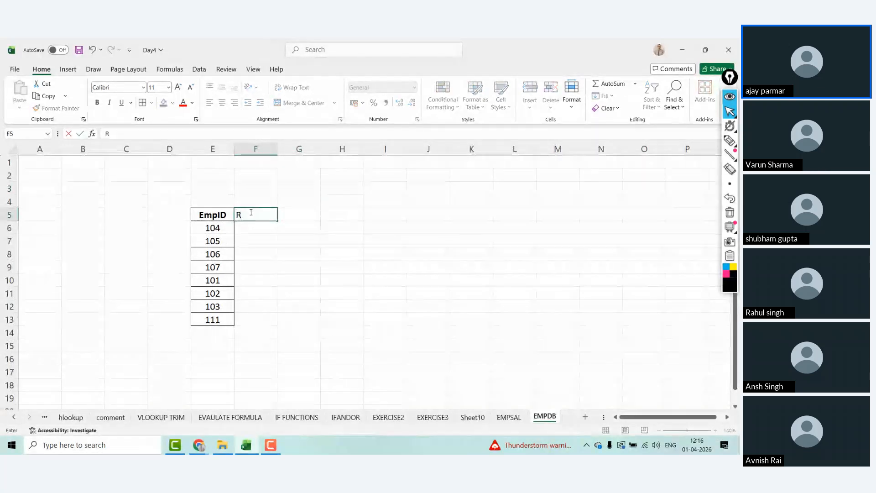
{"action": "type", "text": "EVISED INCENT"}
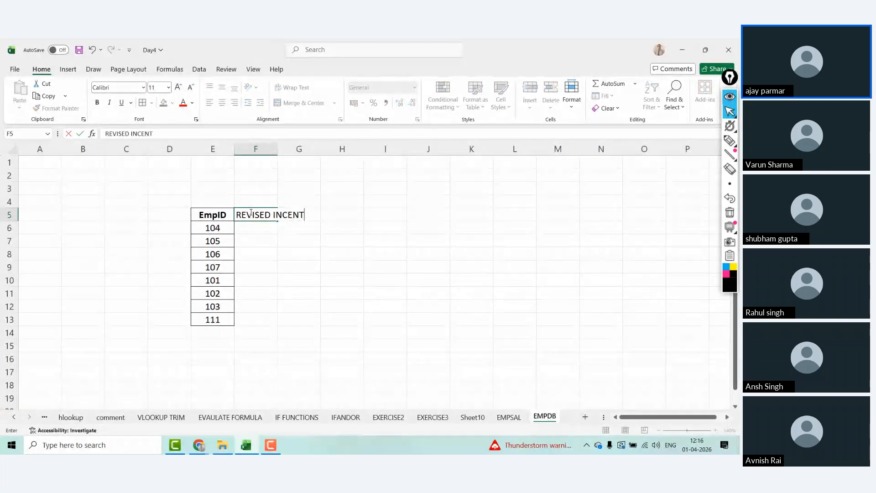
{"action": "type", "text": "IVE"}
{"action": "key", "text": "Return"}
Step: Add REVISED SALARY in G5 and widen column F to fit its heading
{"action": "key", "text": "Up"}
{"action": "key", "text": "Right"}
{"action": "type", "text": "R"}
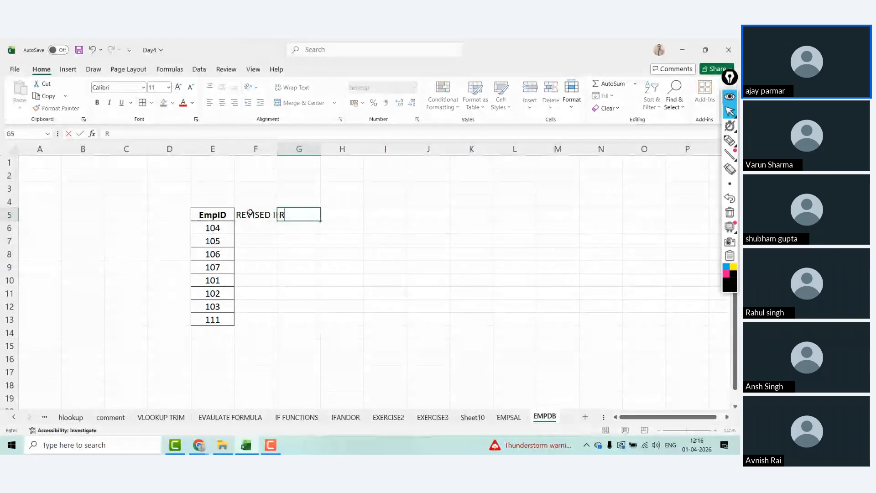
{"action": "type", "text": "EVISED SALARY"}
{"action": "key", "text": "Return"}
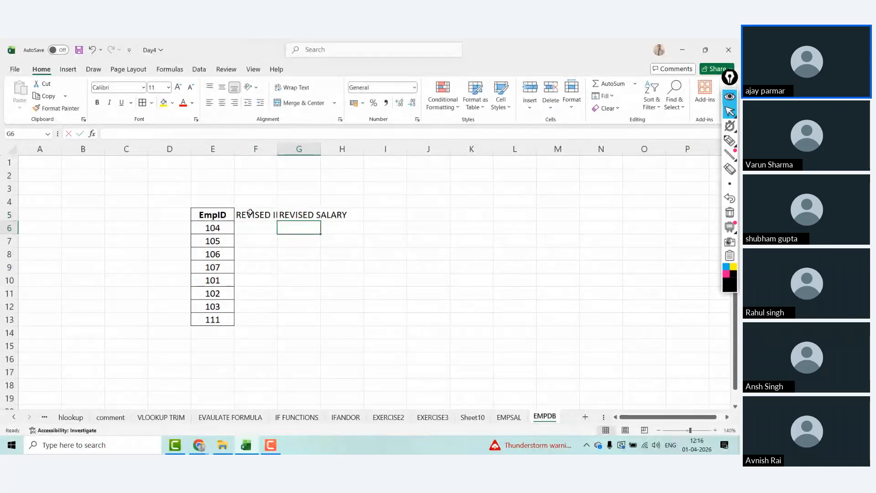
{"action": "key", "text": "Up"}
{"action": "left_click_drag", "start_coordinate": [277, 149], "coordinate": [394, 147]}
{"action": "left_click", "coordinate": [271, 185]}
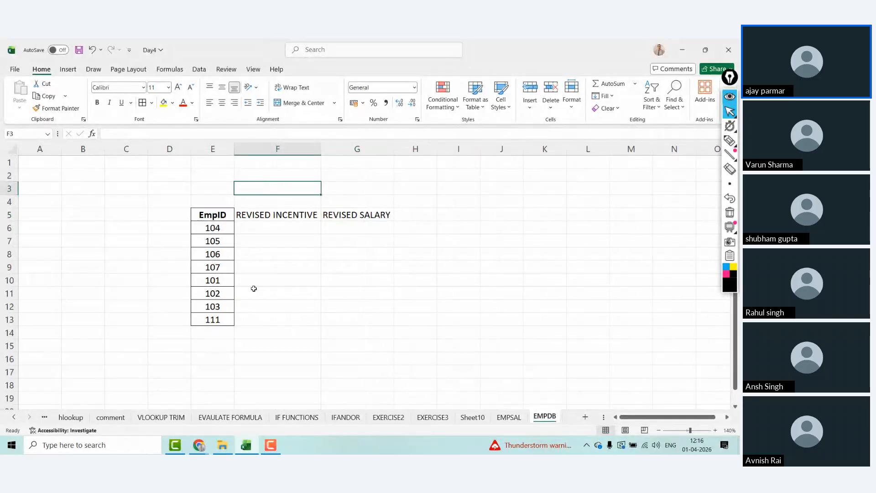
Step: Check the age 44 in EMPSAL's B3, then return to EMPDB
{"action": "left_click", "coordinate": [509, 416]}
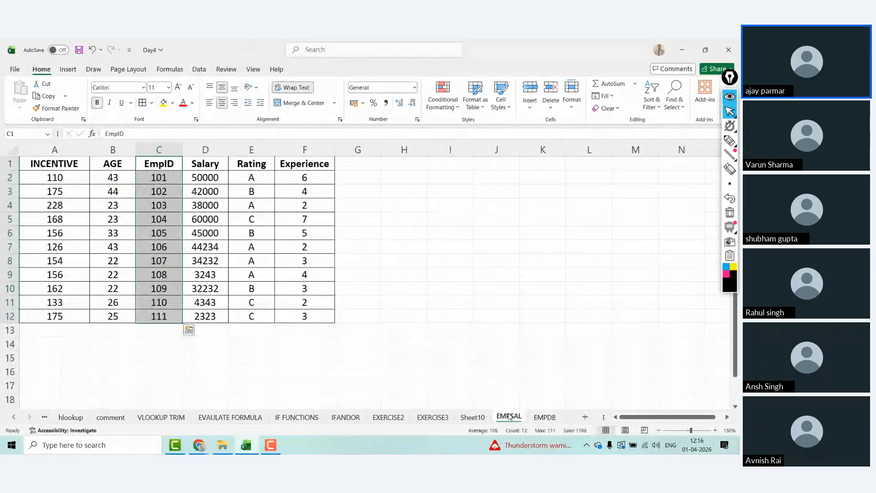
{"action": "left_click", "coordinate": [124, 195]}
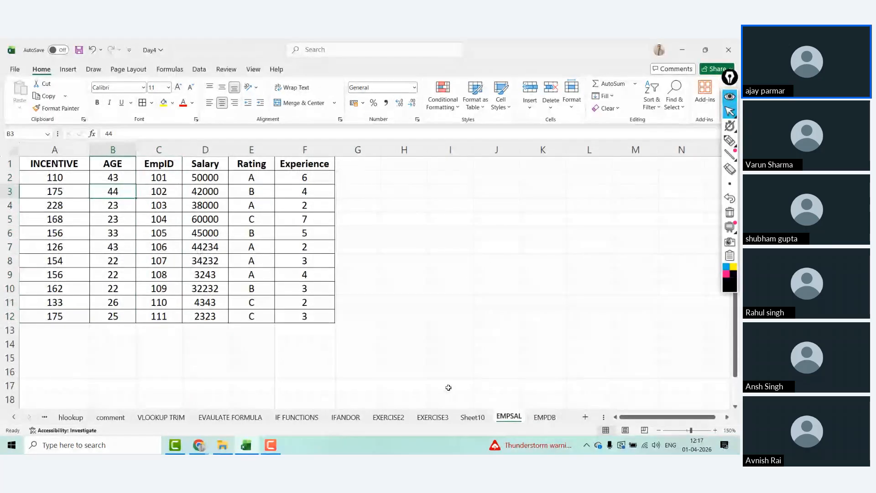
{"action": "left_click", "coordinate": [546, 416]}
Step: In E1, enter: IF EMPLOYEE RATING IS "A" - NEW SALARY IS 10% EXTRA OF THE CURRENT SALARY
{"action": "left_click", "coordinate": [212, 163]}
{"action": "type", "text": "IF EMP"}
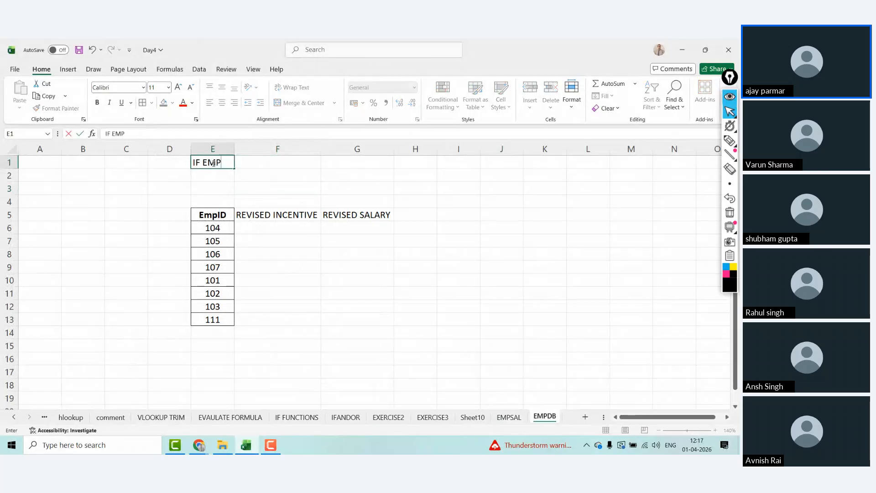
{"action": "type", "text": "LOYEE 4RA"}
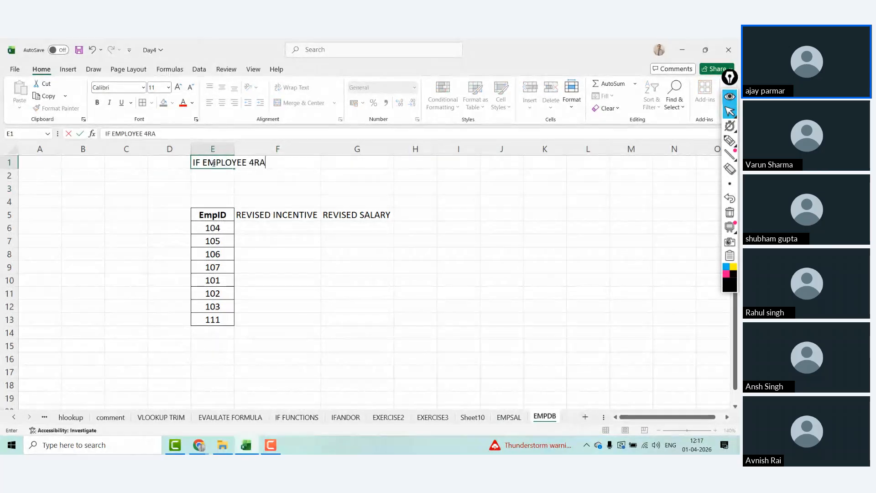
{"action": "key", "text": "BackSpace"}
{"action": "key", "text": "BackSpace"}
{"action": "type", "text": "ART"}
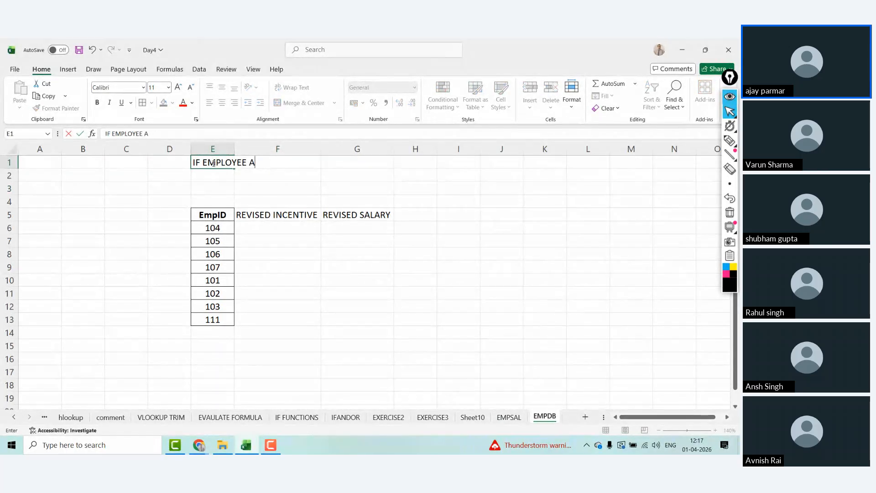
{"action": "key", "text": "BackSpace"}
{"action": "type", "text": "RATING IS \"A"}
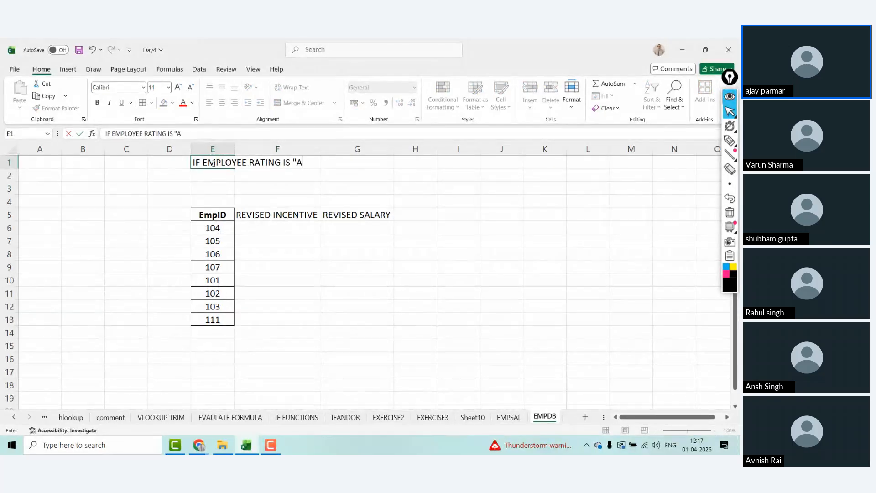
{"action": "type", "text": "\" - "}
{"action": "type", "text": "SA"}
{"action": "key", "text": "BackSpace"}
{"action": "key", "text": "BackSpace"}
{"action": "type", "text": "ENWNEEW"}
{"action": "key", "text": "BackSpace"}
{"action": "key", "text": "BackSpace"}
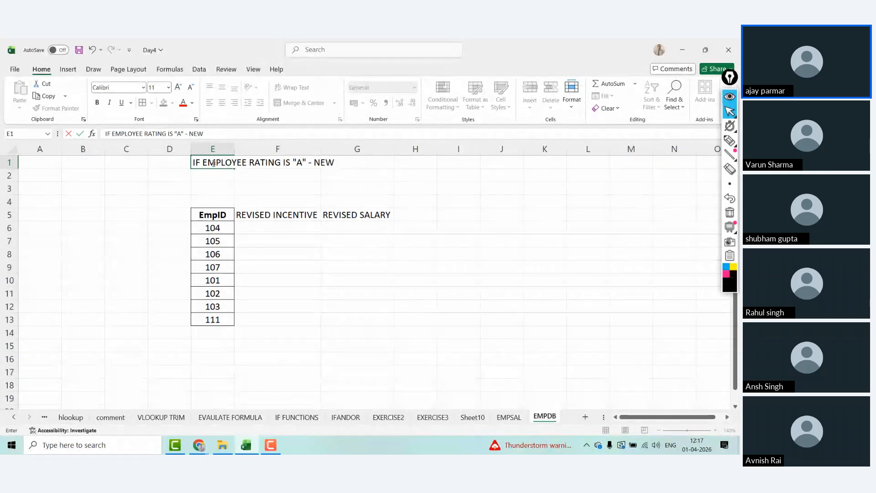
{"action": "type", "text": "W SALARY IS "}
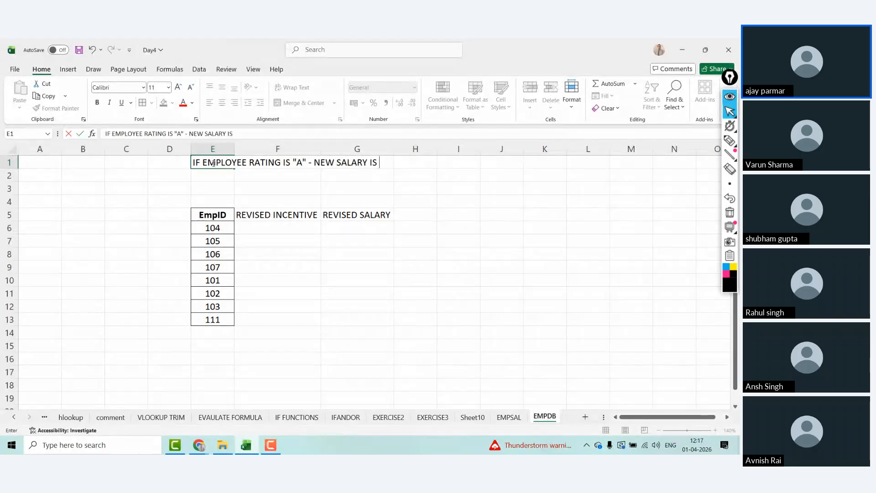
{"action": "type", "text": "10% HIGHER"}
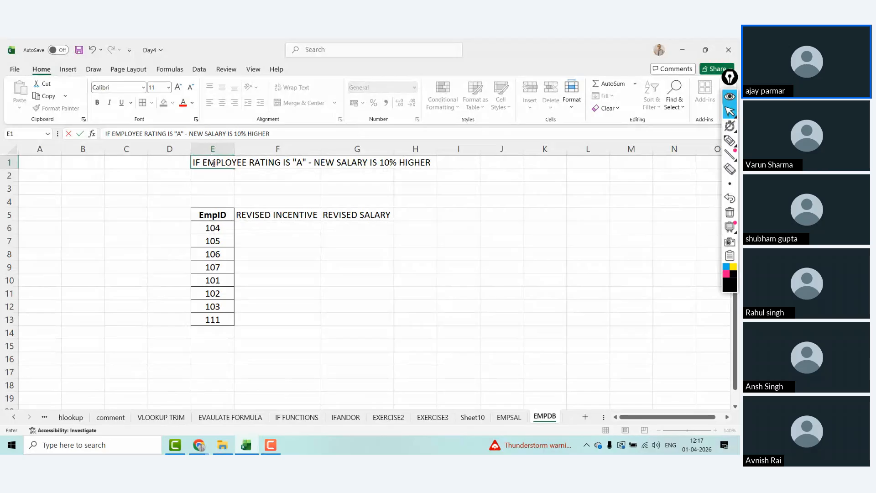
{"action": "key", "text": "BackSpace"}
{"action": "key", "text": "BackSpace"}
{"action": "key", "text": "BackSpace"}
{"action": "key", "text": "BackSpace"}
{"action": "key", "text": "BackSpace"}
{"action": "key", "text": "BackSpace"}
{"action": "type", "text": "EXTRA OF THE CU"}
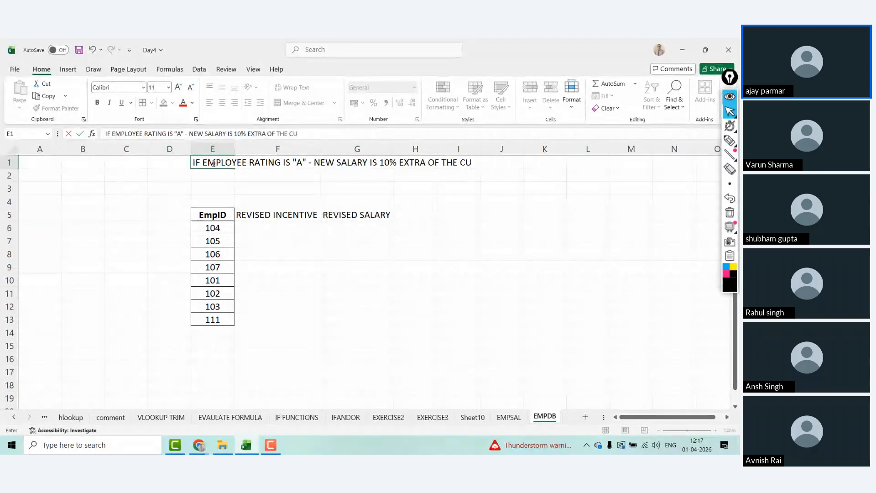
{"action": "type", "text": "RRENT SALARY"}
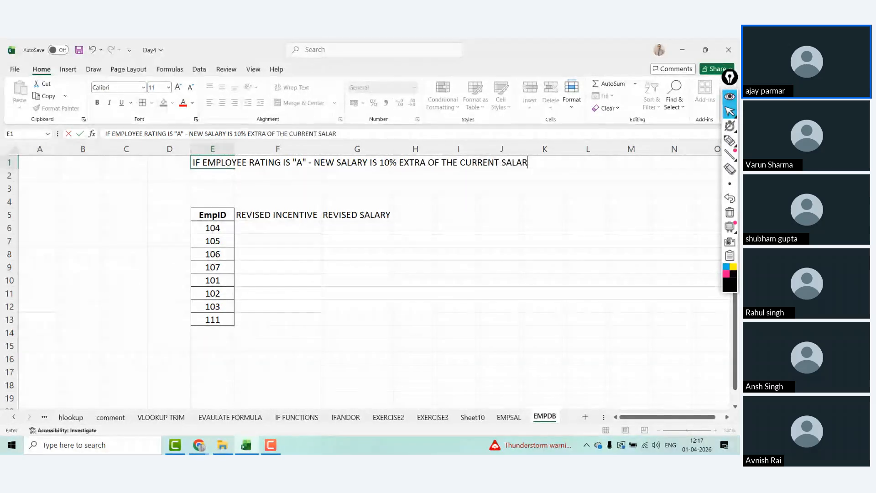
{"action": "key", "text": "Return"}
{"action": "key", "text": "Right"}
{"action": "key", "text": "Right"}
{"action": "key", "text": "Down"}
{"action": "key", "text": "Down"}
{"action": "key", "text": "Down"}
{"action": "key", "text": "Down"}
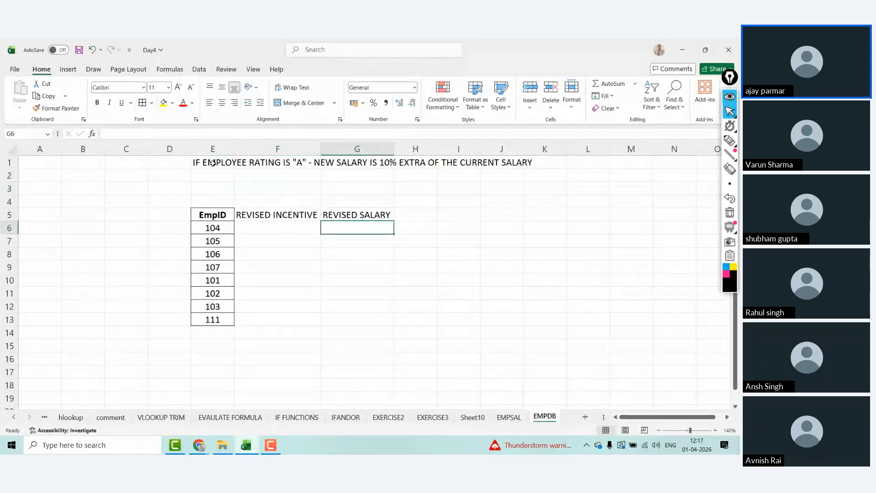
Step: Enter 10 as the Revised Salary for EmpID 104 in G6
{"action": "key", "text": "Right"}
{"action": "key", "text": "Left"}
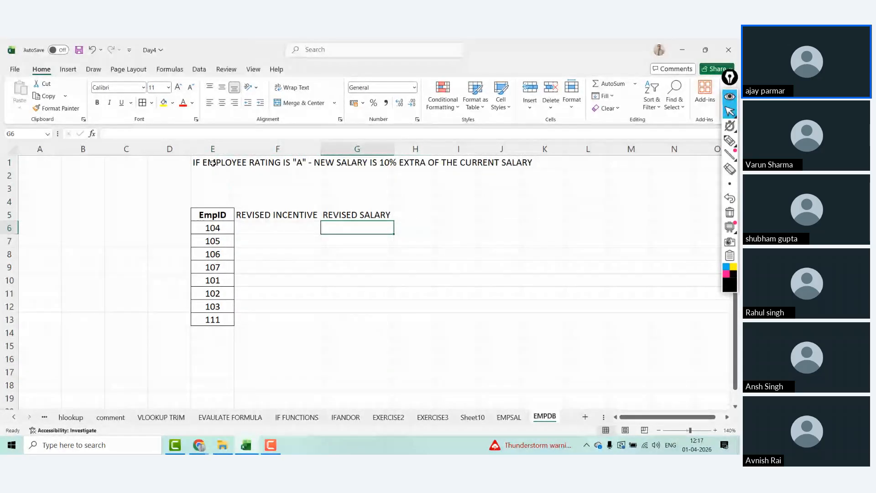
{"action": "type", "text": "110"}
{"action": "key", "text": "Return"}
{"action": "key", "text": "Up"}
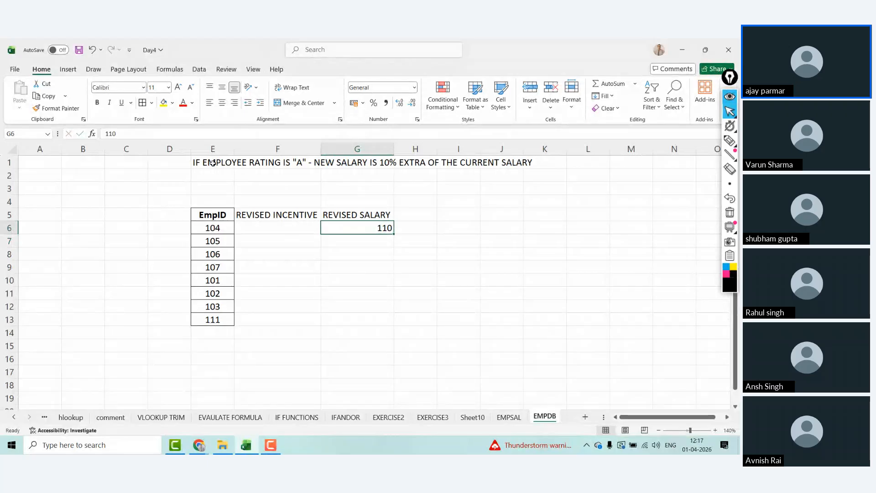
{"action": "key", "text": "Up"}
{"action": "key", "text": "Up"}
{"action": "key", "text": "Up"}
{"action": "key", "text": "Up"}
{"action": "key", "text": "Up"}
{"action": "key", "text": "Down"}
{"action": "key", "text": "Down"}
{"action": "key", "text": "Down"}
{"action": "key", "text": "Down"}
{"action": "key", "text": "Down"}
{"action": "key", "text": "Down"}
{"action": "key", "text": "Up"}
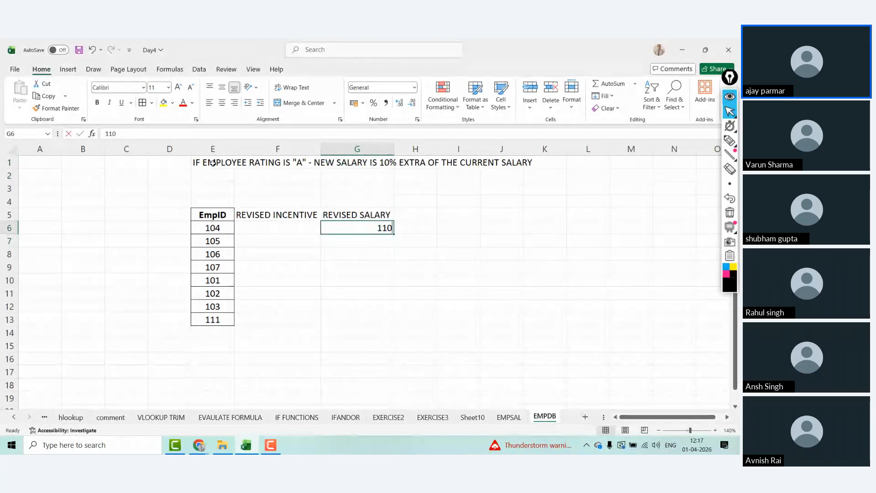
{"action": "type", "text": "10"}
{"action": "type", "text": "11"}
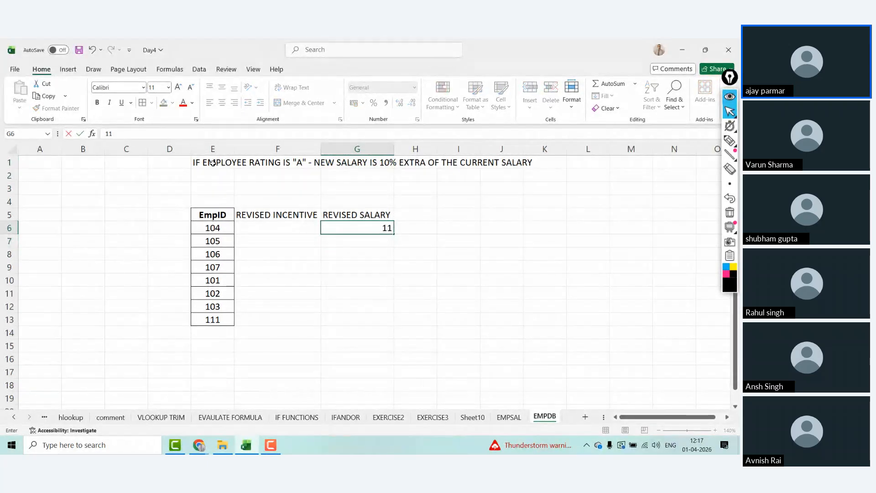
{"action": "type", "text": "1"}
{"action": "key", "text": "BackSpace"}
{"action": "type", "text": "0"}
{"action": "key", "text": "Escape"}
{"action": "key", "text": "Up"}
{"action": "key", "text": "Up"}
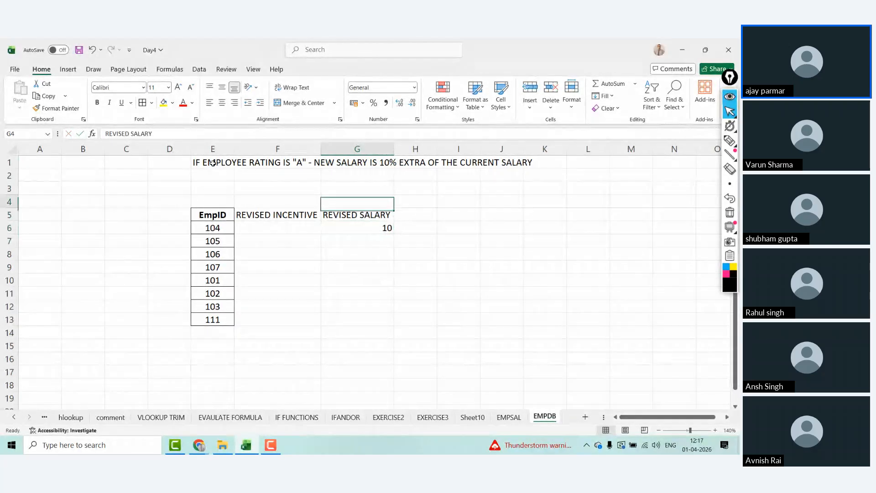
{"action": "key", "text": "Up"}
{"action": "key", "text": "Up"}
{"action": "key", "text": "Up"}
Step: Append OTHERWISE SAME SALARY to the rating rule in E1
{"action": "left_click", "coordinate": [212, 162]}
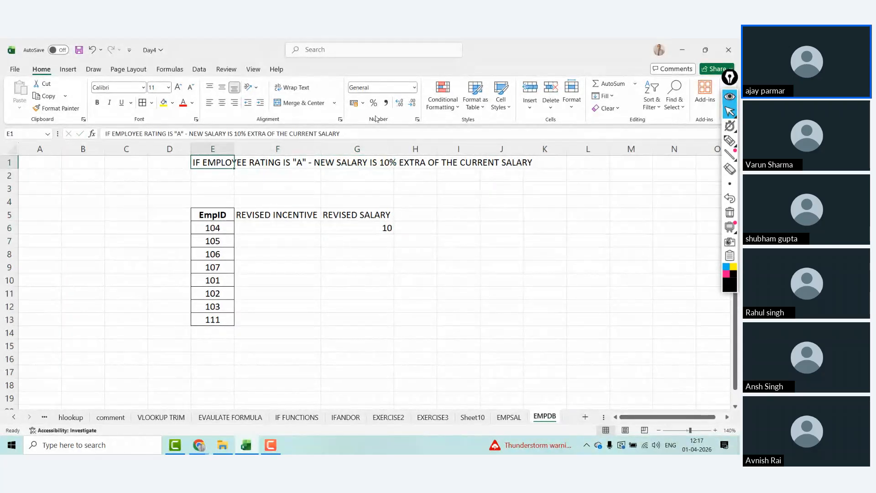
{"action": "left_click", "coordinate": [375, 131]}
{"action": "type", "text": "OTH"}
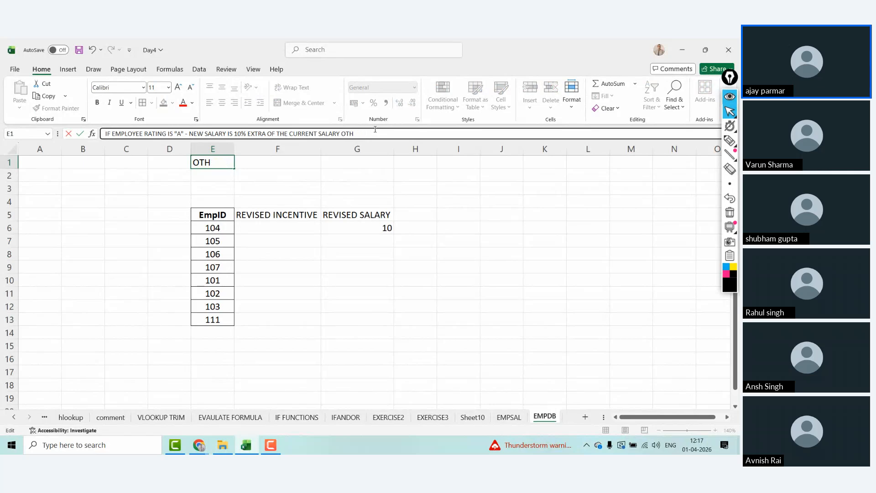
{"action": "type", "text": "3EERWISE SAME SALARY"}
{"action": "key", "text": "Return"}
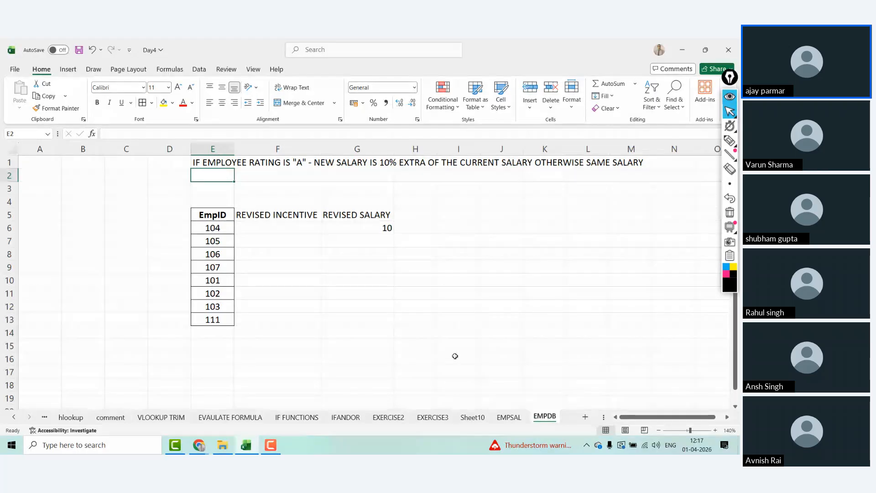
{"action": "type", "text": "IF"}
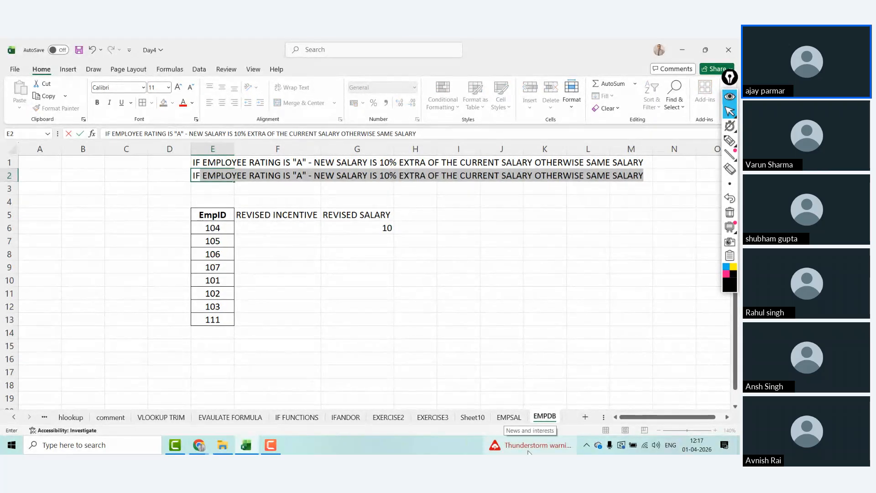
{"action": "type", "text": "EM"}
{"action": "key", "text": "Escape"}
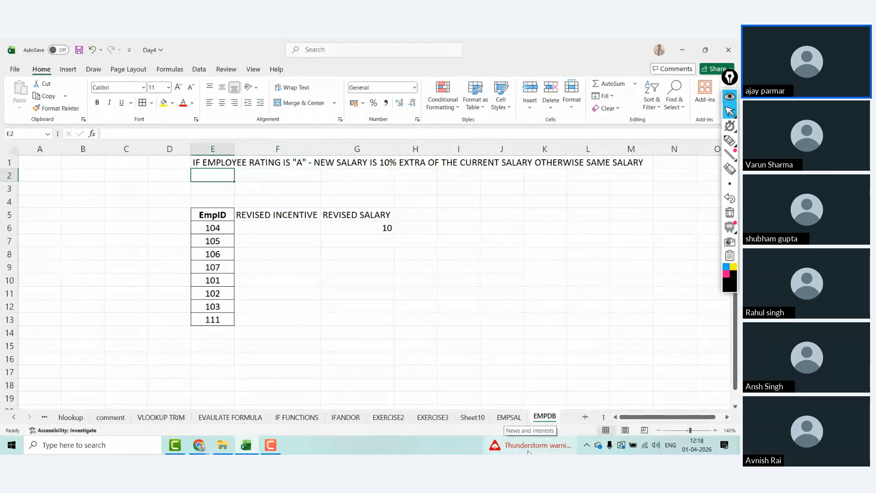
Step: On EMPSAL, rename the AGE header in B1 to AON, undoing stray entries in B2–B3
{"action": "left_click", "coordinate": [509, 417]}
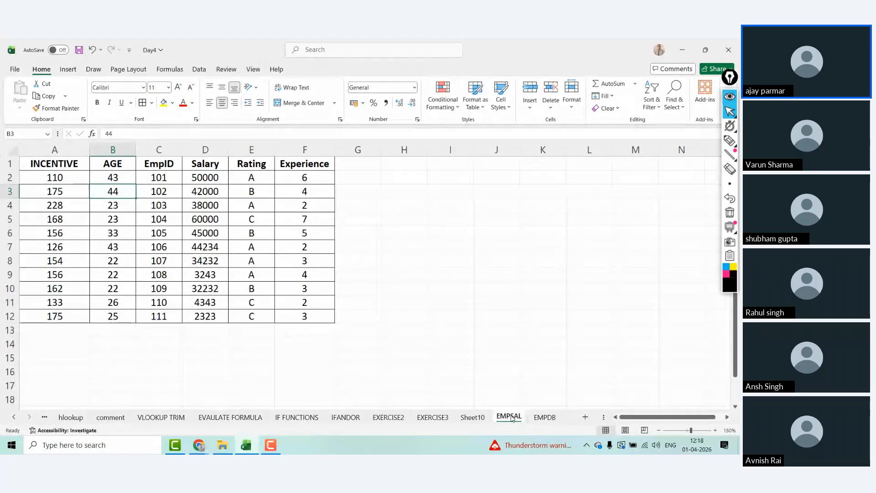
{"action": "key", "text": "alt"}
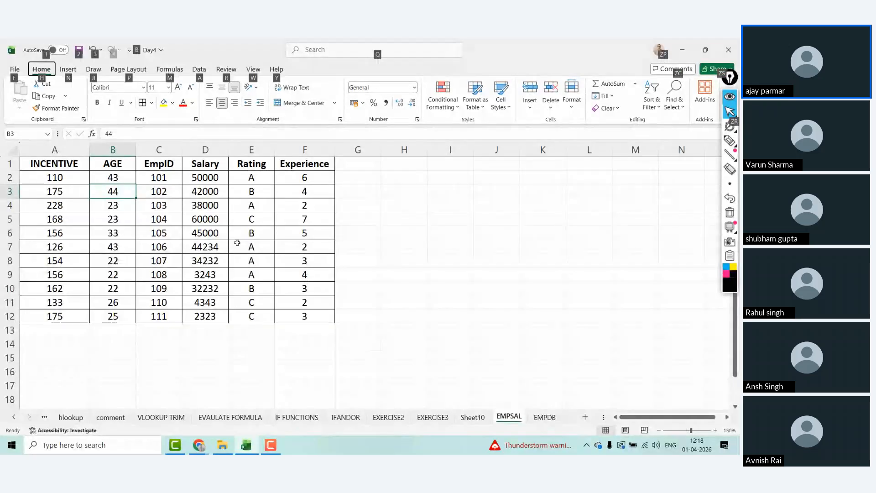
{"action": "key", "text": "Escape"}
{"action": "key", "text": "Up"}
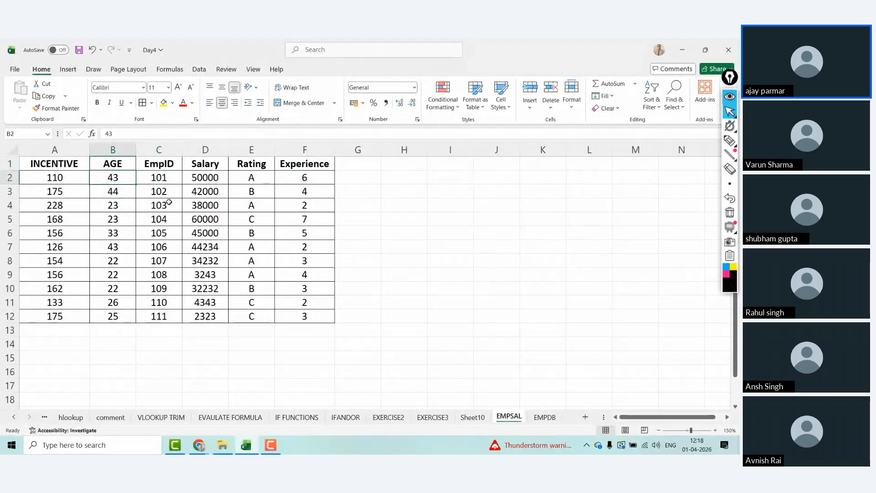
{"action": "key", "text": "Up"}
{"action": "key", "text": "Left"}
{"action": "key", "text": "Right"}
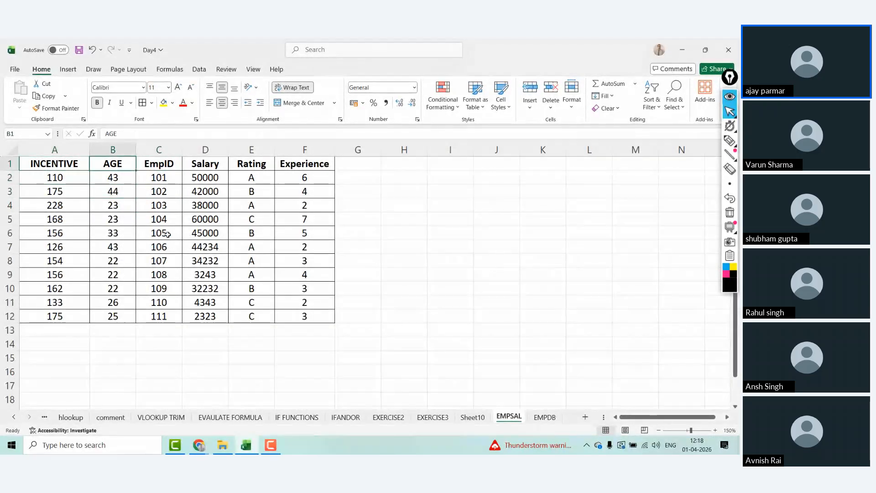
{"action": "type", "text": "AON"}
{"action": "key", "text": "Return"}
{"action": "type", "text": "2"}
{"action": "key", "text": "Return"}
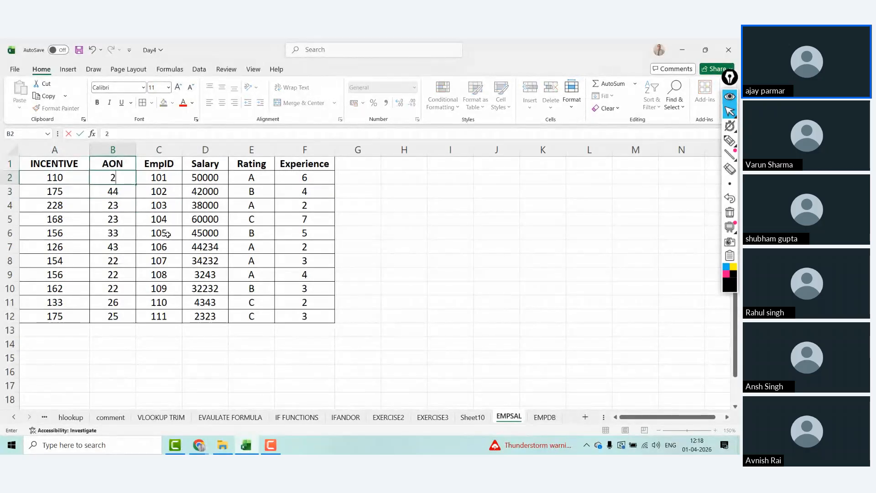
{"action": "type", "text": "3"}
{"action": "key", "text": "Return"}
{"action": "type", "text": "454"}
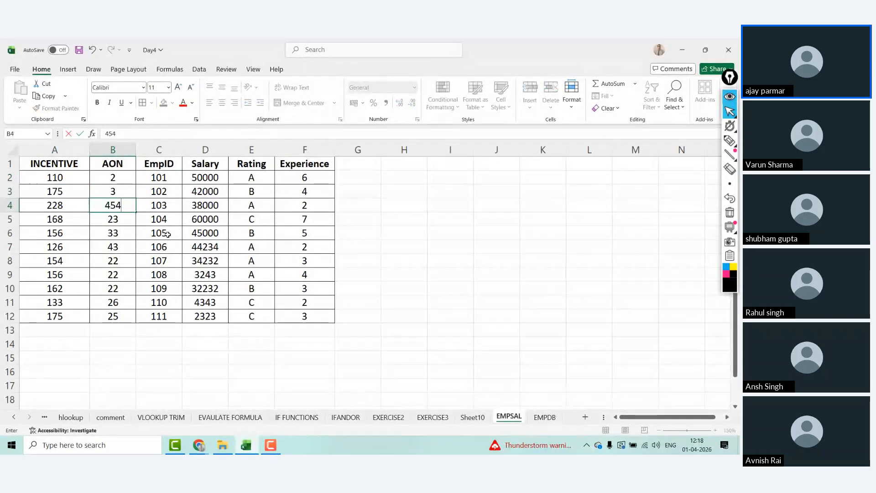
{"action": "key", "text": "Escape"}
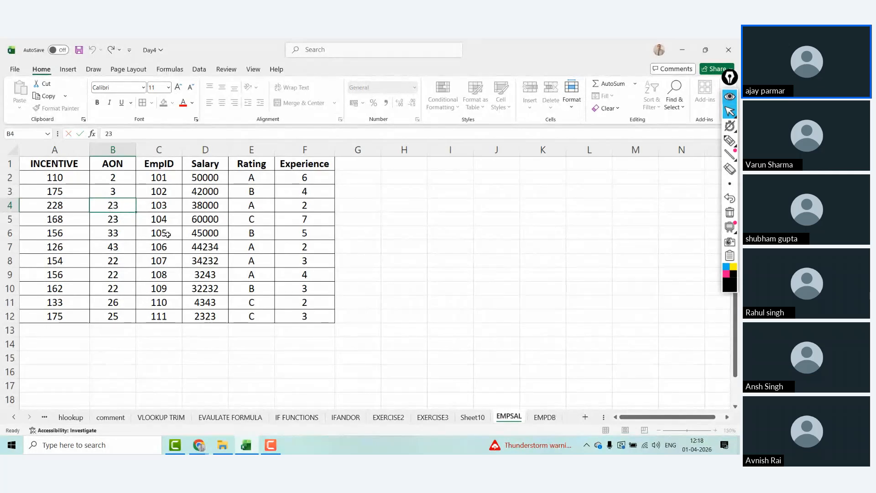
{"action": "key", "text": "ctrl+z"}
{"action": "key", "text": "ctrl+z"}
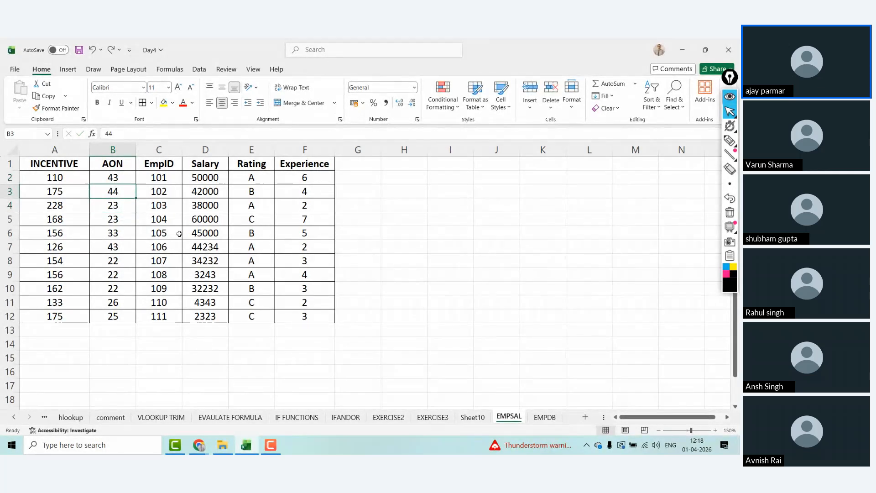
Step: In E2, enter the rule: experience more than 5 gets 1000 RS extra incentive
{"action": "left_click", "coordinate": [545, 416]}
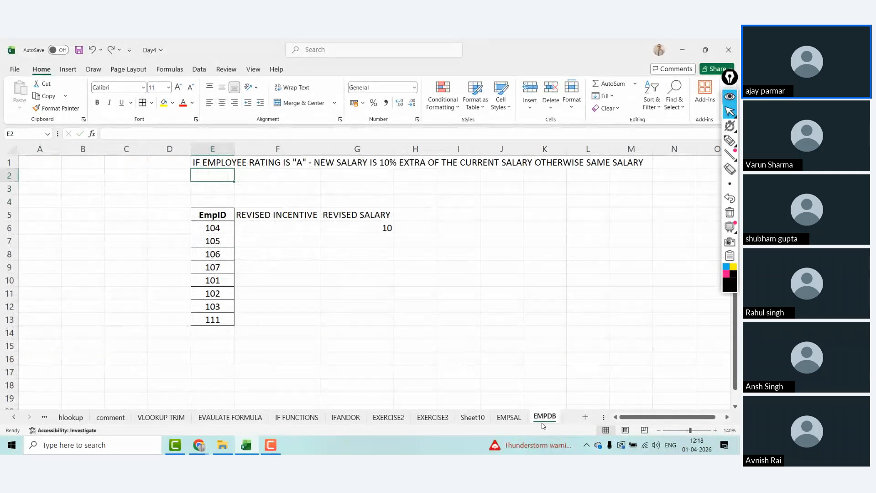
{"action": "type", "text": "E"}
{"action": "key", "text": "BackSpace"}
{"action": "type", "text": "IF EXP"}
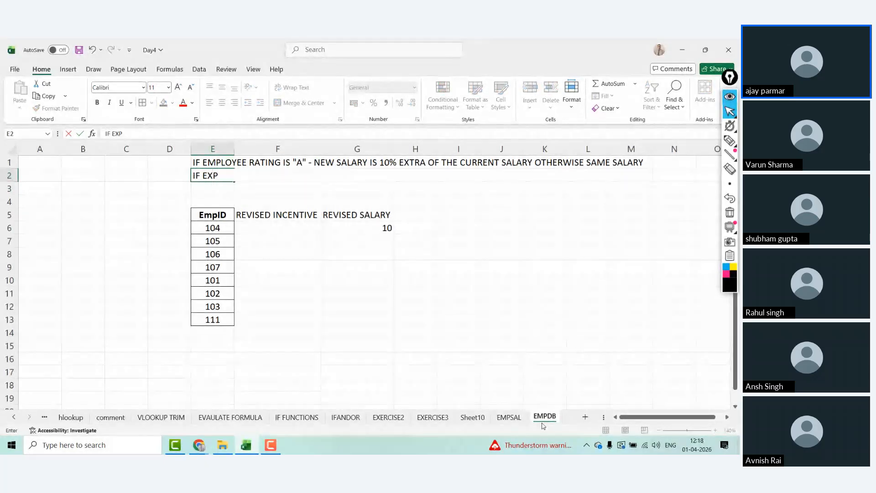
{"action": "type", "text": "ERIC3EN"}
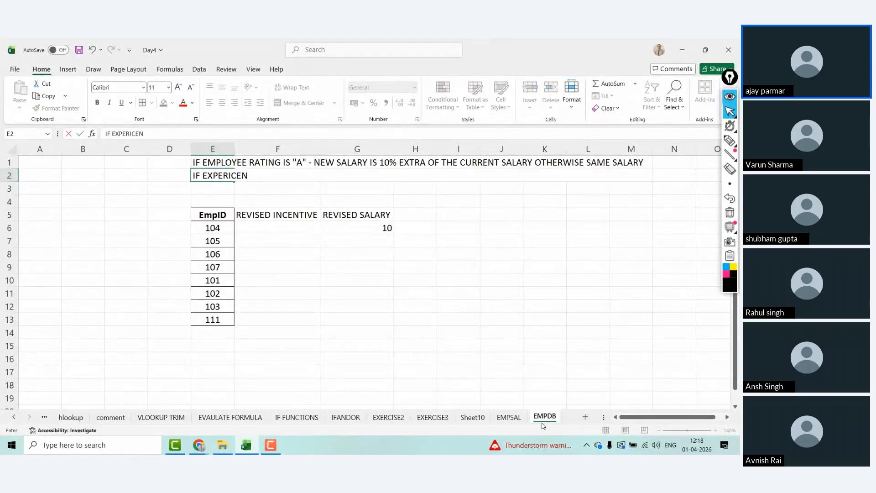
{"action": "type", "text": "CE IS M"}
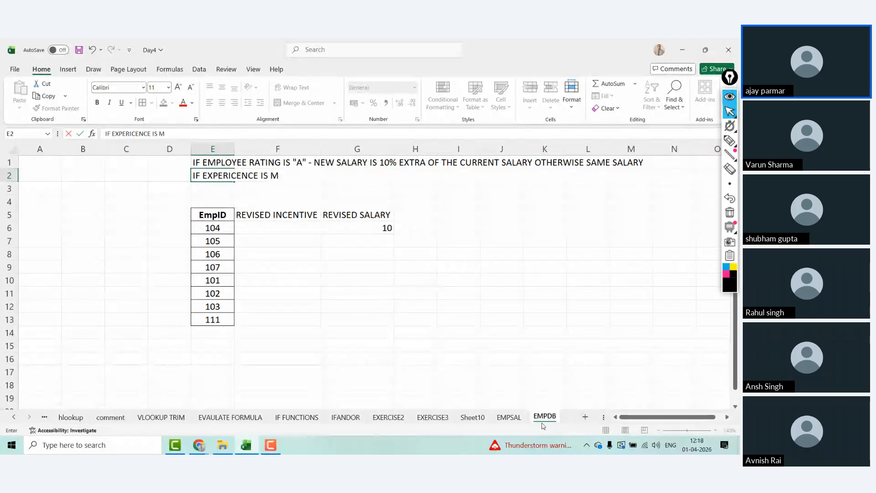
{"action": "type", "text": "ORE THAN 5"}
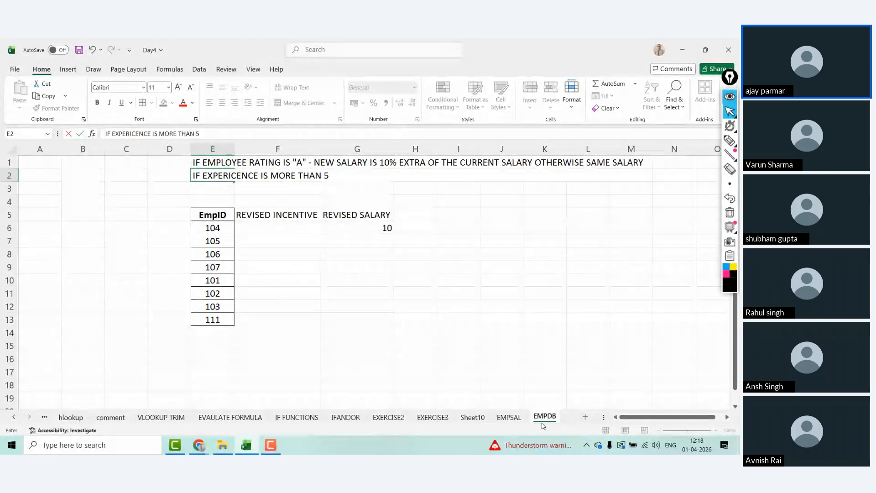
{"action": "type", "text": " - THEN "}
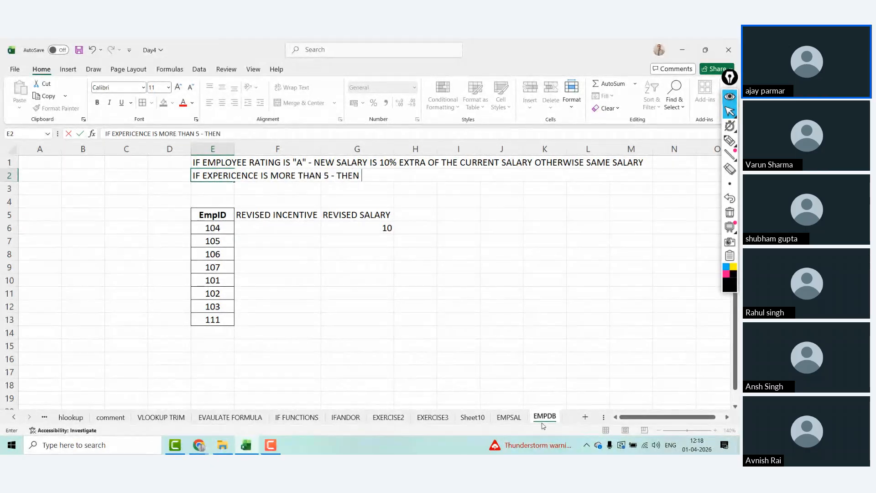
{"action": "type", "text": "NEW IC"}
{"action": "key", "text": "BackSpace"}
{"action": "type", "text": "NCEN"}
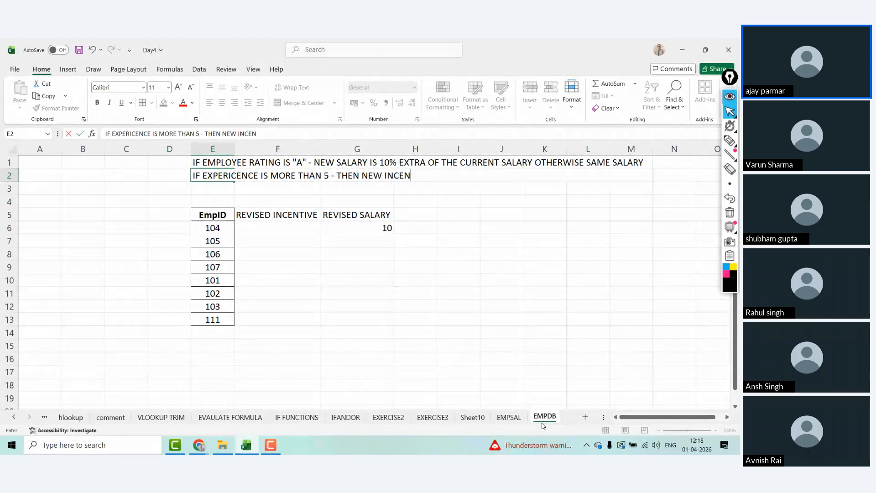
{"action": "type", "text": "TIVE IWILL BE"}
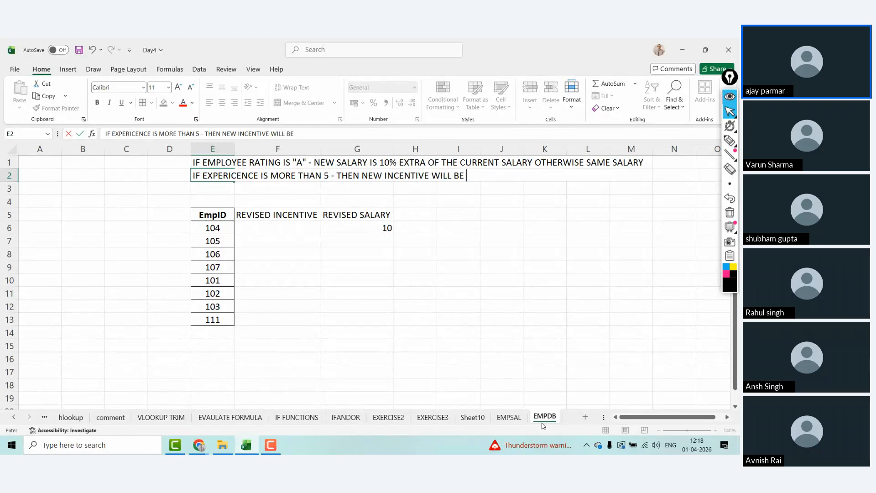
{"action": "type", "text": " 1000 RS"}
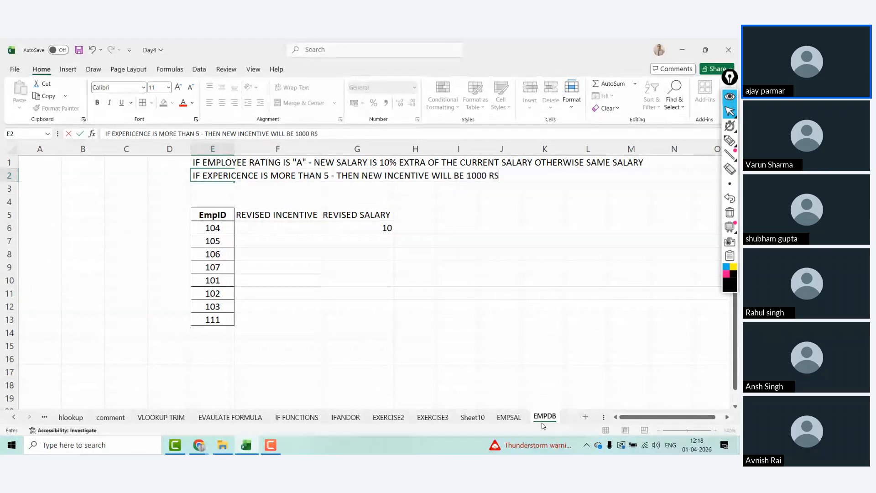
{"action": "type", "text": " EXT"}
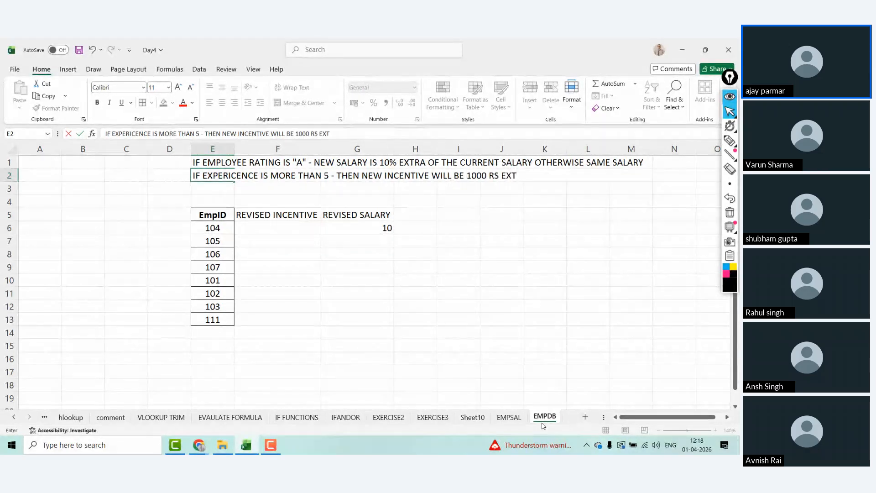
{"action": "type", "text": "RA ON THE CURRENT INCEN"}
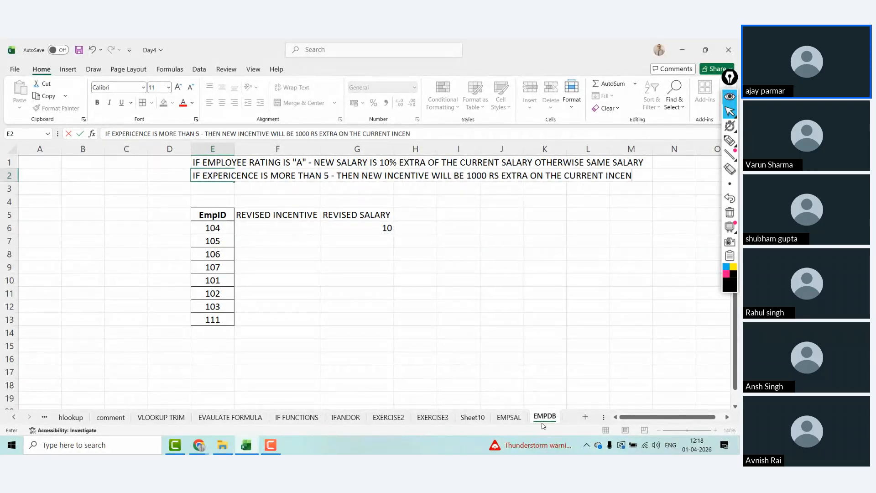
{"action": "type", "text": "TIVE"}
{"action": "key", "text": "Return"}
Step: Enter 100 in cell B5
{"action": "key", "text": "Left"}
{"action": "key", "text": "Down"}
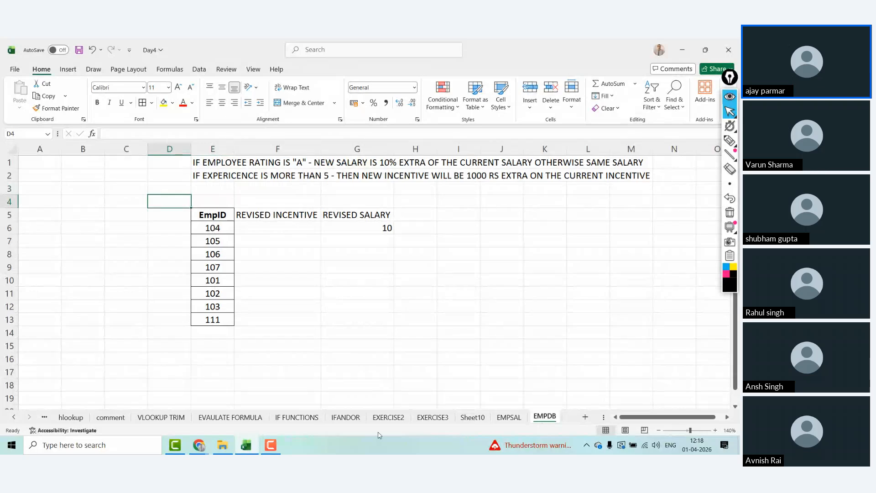
{"action": "left_click", "coordinate": [70, 215]}
{"action": "type", "text": "100"}
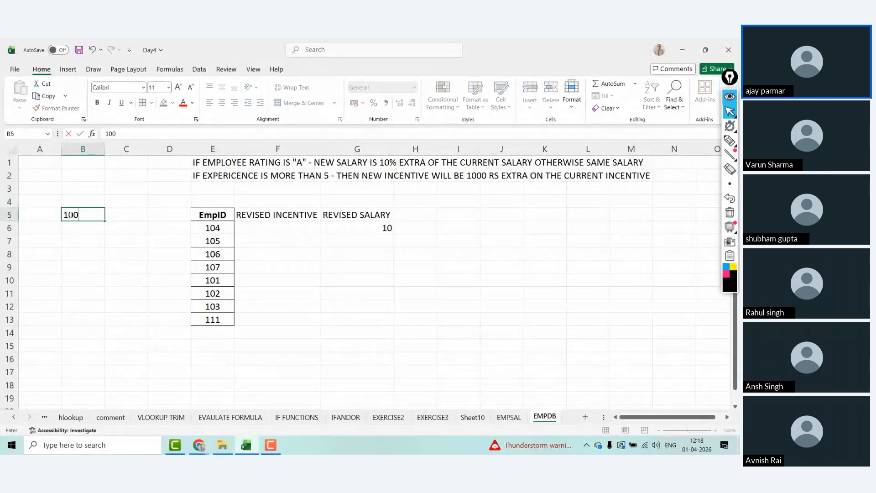
{"action": "key", "text": "Right"}
{"action": "key", "text": "Right"}
{"action": "key", "text": "Right"}
{"action": "key", "text": "Right"}
{"action": "key", "text": "Down"}
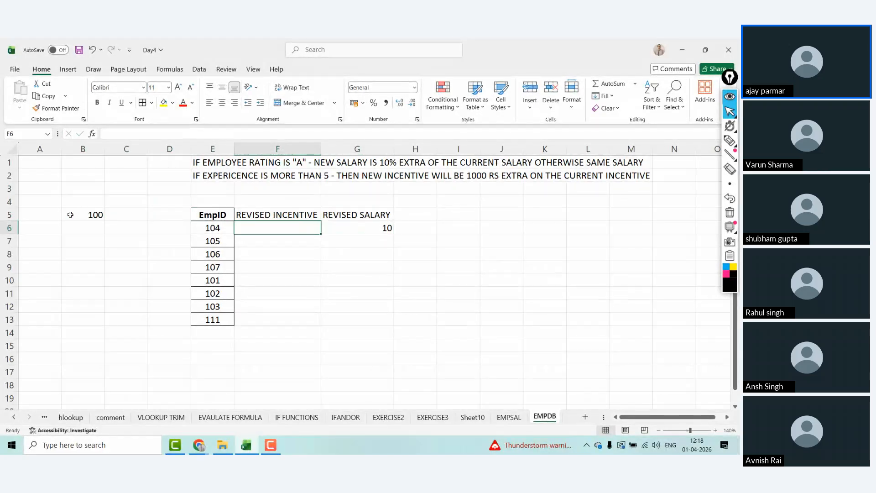
{"action": "key", "text": "Up"}
{"action": "key", "text": "Up"}
{"action": "key", "text": "Up"}
{"action": "key", "text": "Up"}
Step: Fix the EXPERICENCE spelling in E2 and append OTHERWISE NO CHANGE IN INCENTIVE
{"action": "key", "text": "Left"}
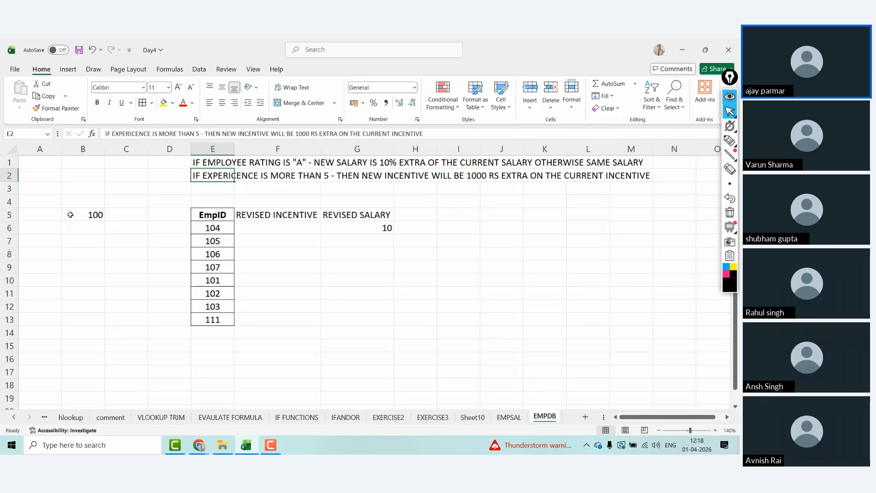
{"action": "left_click", "coordinate": [132, 134]}
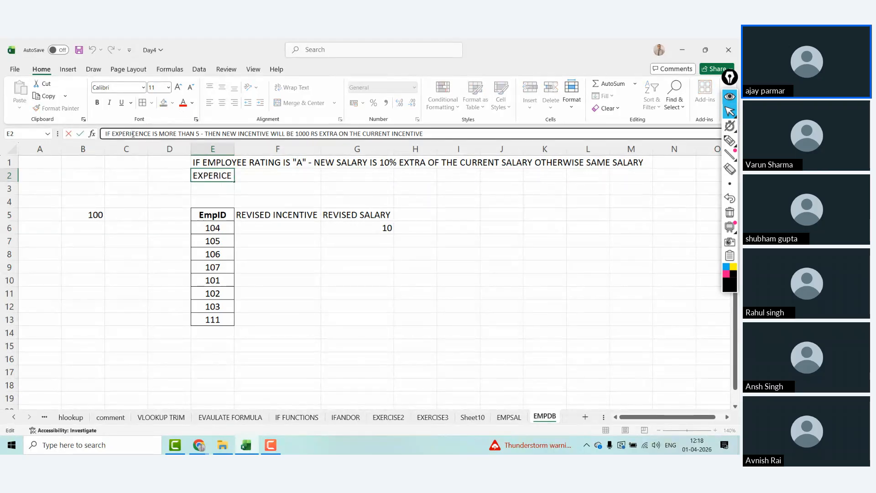
{"action": "key", "text": "BackSpace"}
{"action": "key", "text": "ctrl+Return"}
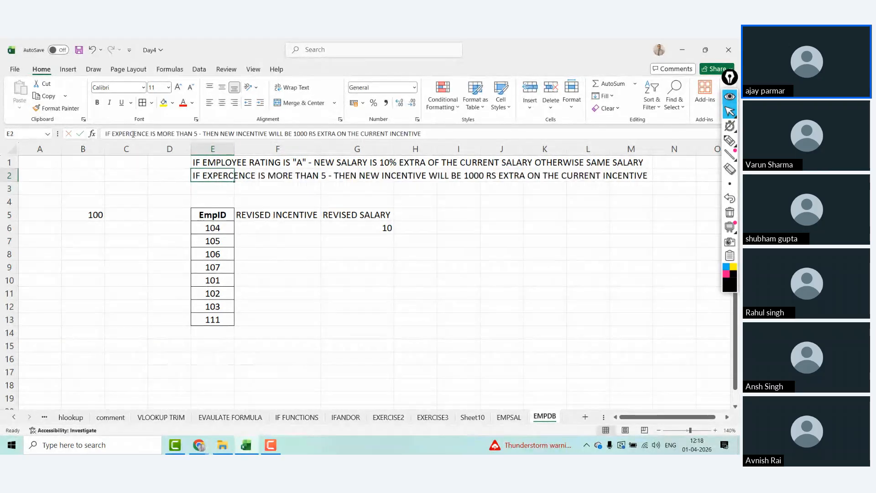
{"action": "left_click", "coordinate": [443, 133]}
{"action": "type", "text": "OTH"}
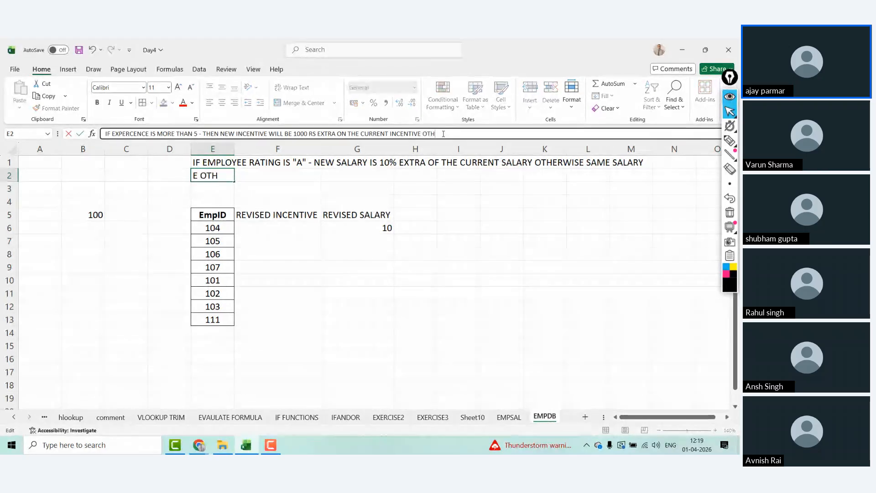
{"action": "type", "text": "ERWISE NO CHAN"}
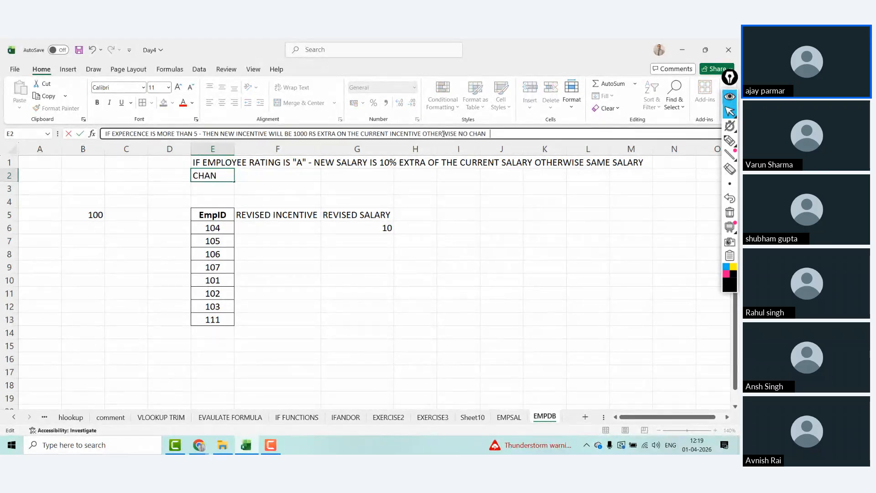
{"action": "type", "text": "GE IN INCENTIV"}
{"action": "key", "text": "BackSpace"}
{"action": "key", "text": "BackSpace"}
{"action": "key", "text": "BackSpace"}
{"action": "key", "text": "Return"}
Step: Clear the 10 from G6 and select the E5:G13 table
{"action": "key", "text": "Right"}
{"action": "key", "text": "Right"}
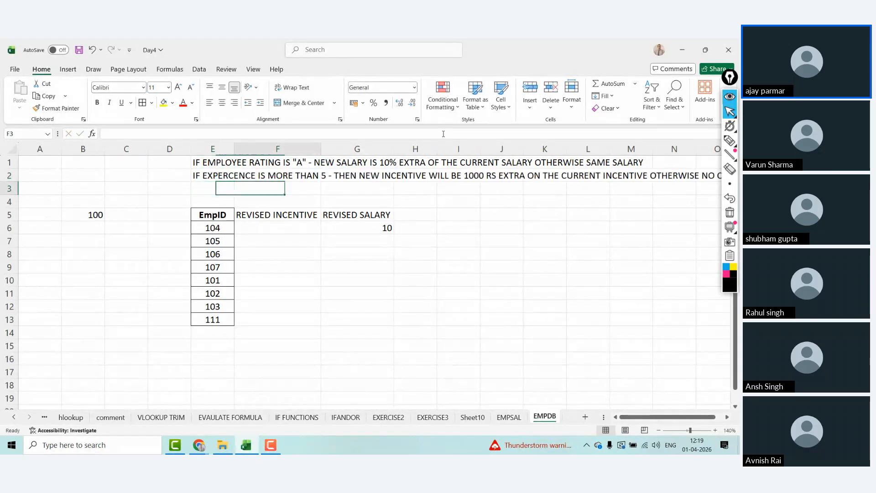
{"action": "key", "text": "Down"}
{"action": "key", "text": "Down"}
{"action": "key", "text": "Down"}
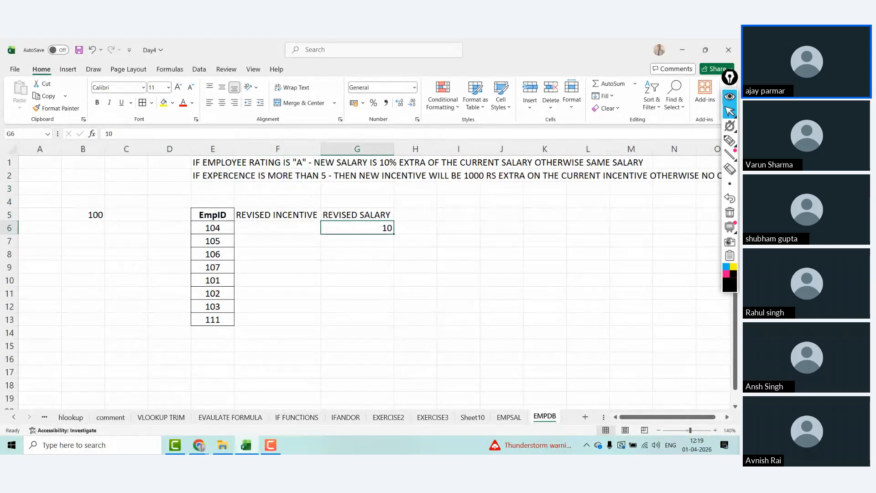
{"action": "key", "text": "Delete"}
{"action": "key", "text": "Up"}
{"action": "key", "text": "Up"}
{"action": "key", "text": "Left"}
{"action": "key", "text": "Left"}
{"action": "key", "text": "Down"}
{"action": "key", "text": "ctrl+shift+Down"}
{"action": "key", "text": "ctrl+shift+Right"}
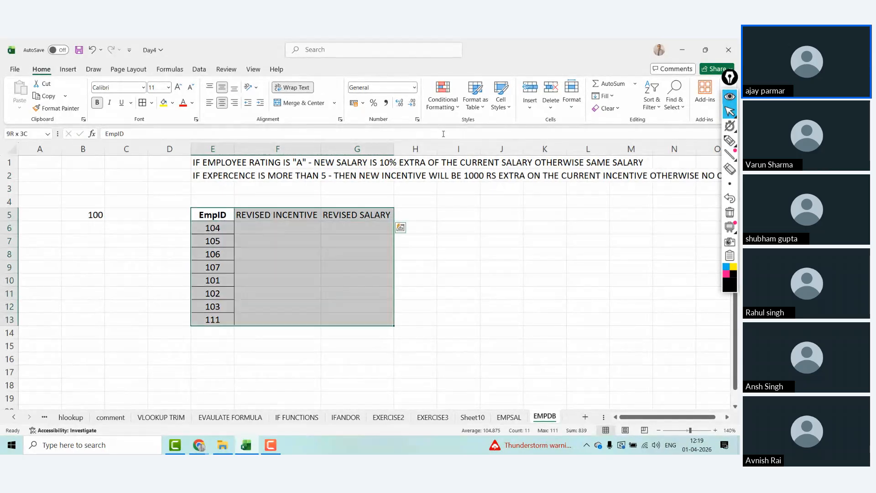
Step: Apply All Borders to the E5:G13 EmpID table
{"action": "left_click", "coordinate": [144, 103]}
{"action": "key", "text": "Down"}
{"action": "key", "text": "Right"}
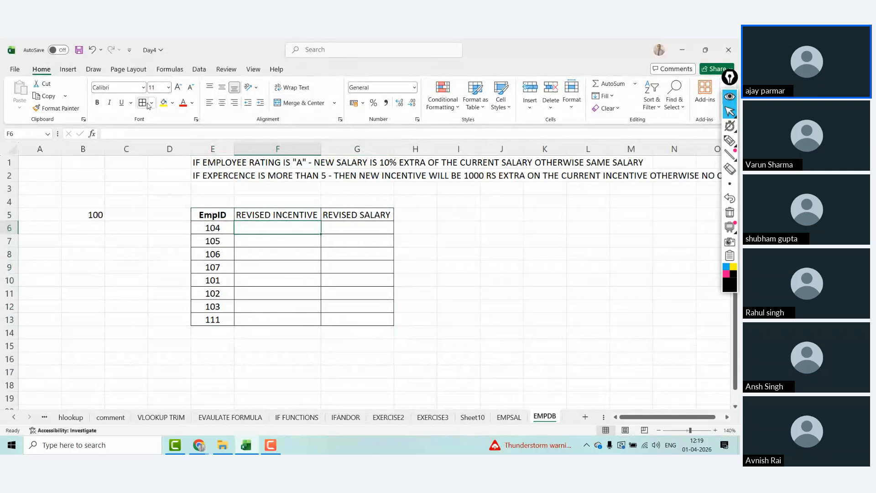
{"action": "key", "text": "Right"}
{"action": "key", "text": "Left"}
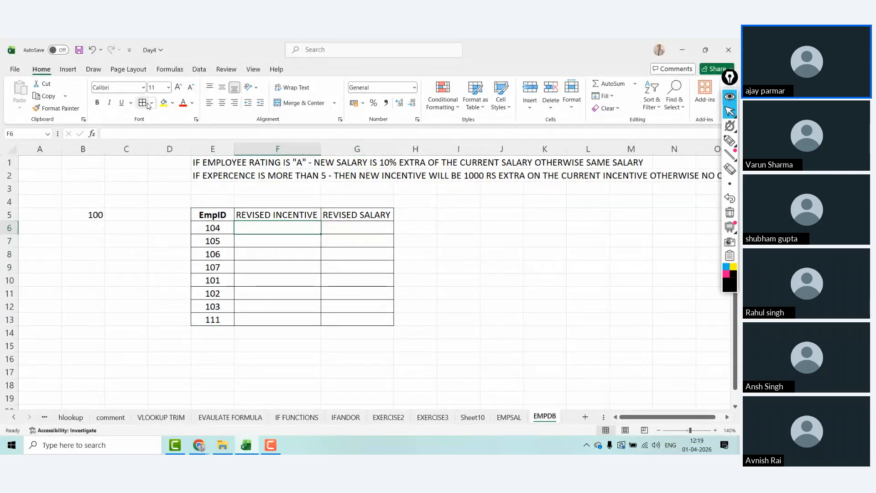
Step: Make the REVISED INCENTIVE and REVISED SALARY headers in F5:G5 bold
{"action": "key", "text": "shift+Right"}
{"action": "key", "text": "Up"}
{"action": "key", "text": "shift+Right"}
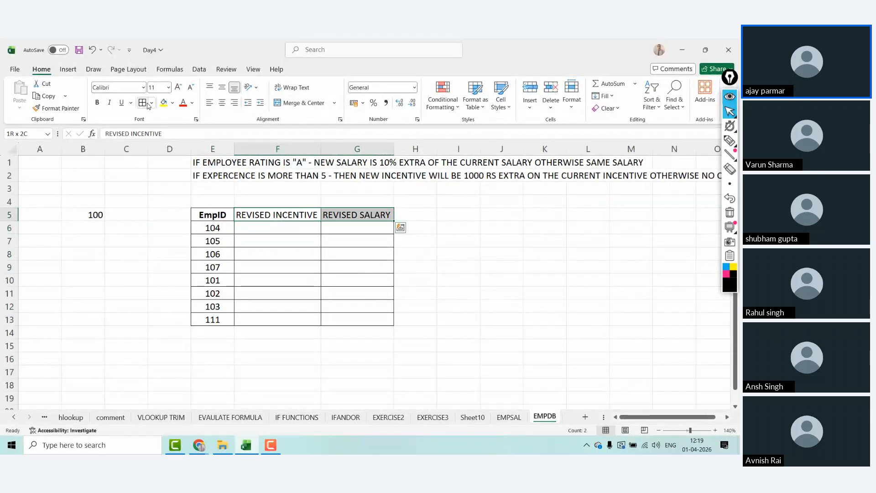
{"action": "key", "text": "Down"}
{"action": "key", "text": "Up"}
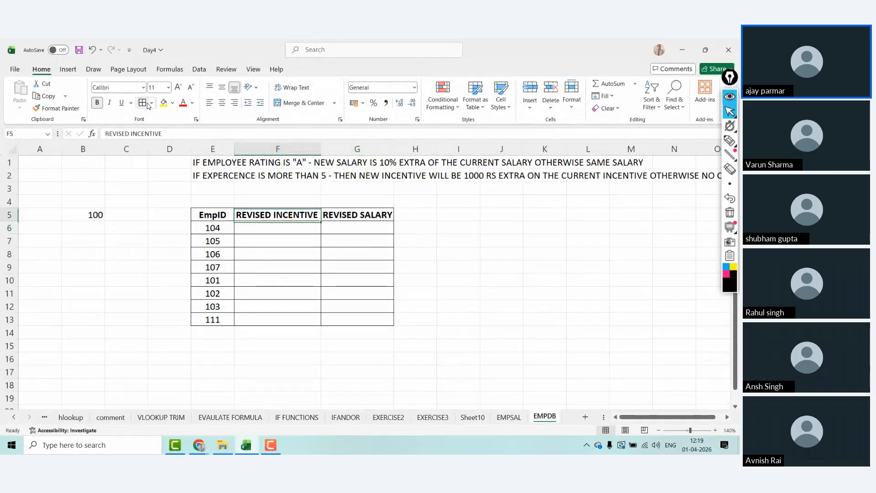
{"action": "key", "text": "Down"}
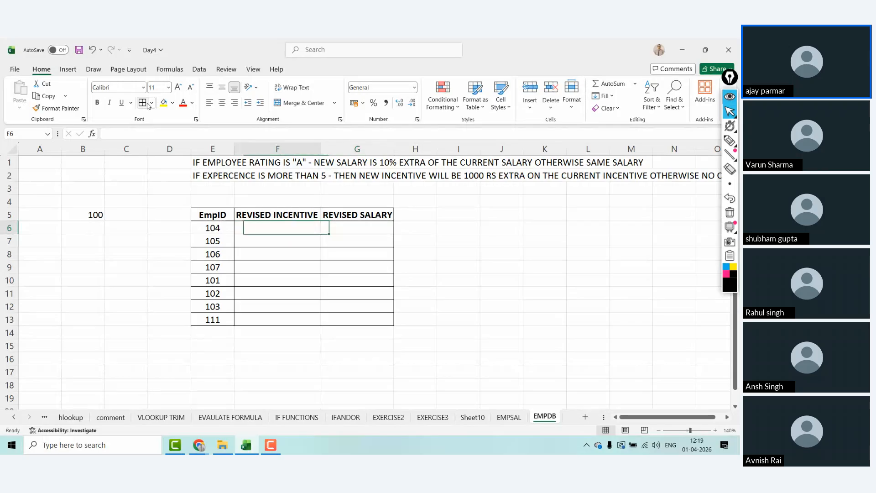
Step: Save the Day4 workbook with Ctrl+S
{"action": "left_click_drag", "start_coordinate": [317, 235], "coordinate": [297, 223]}
{"action": "key", "text": "Up"}
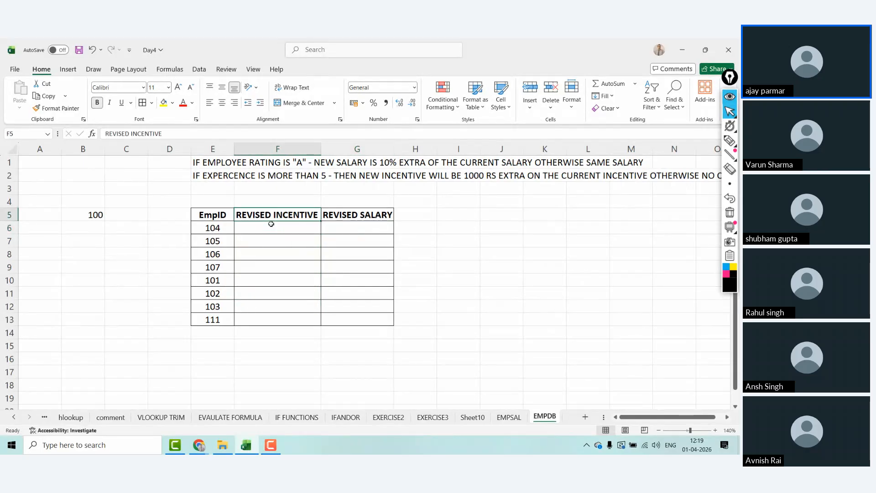
{"action": "key", "text": "ctrl+s"}
{"action": "left_click", "coordinate": [227, 223]}
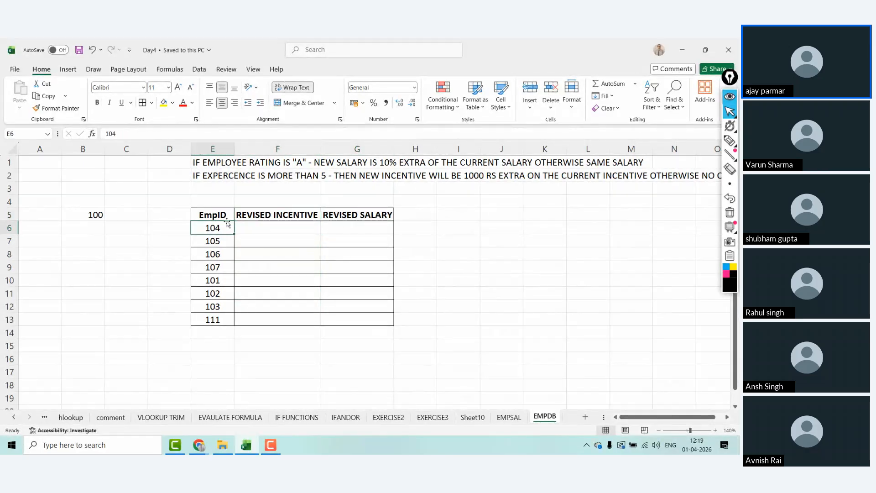
Step: Close Excel and the Gmail Sent Mail tab, then bring up the Zoho meeting window
{"action": "left_click", "coordinate": [729, 50]}
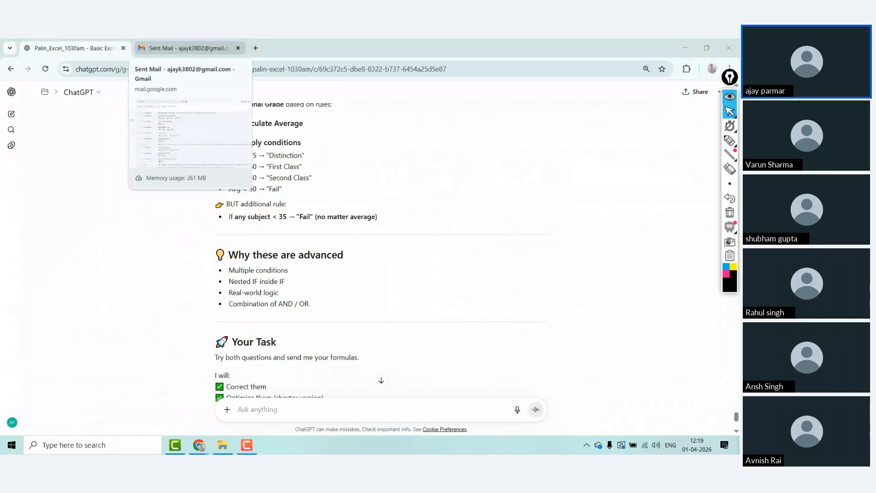
{"action": "mouse_move", "coordinate": [179, 49]}
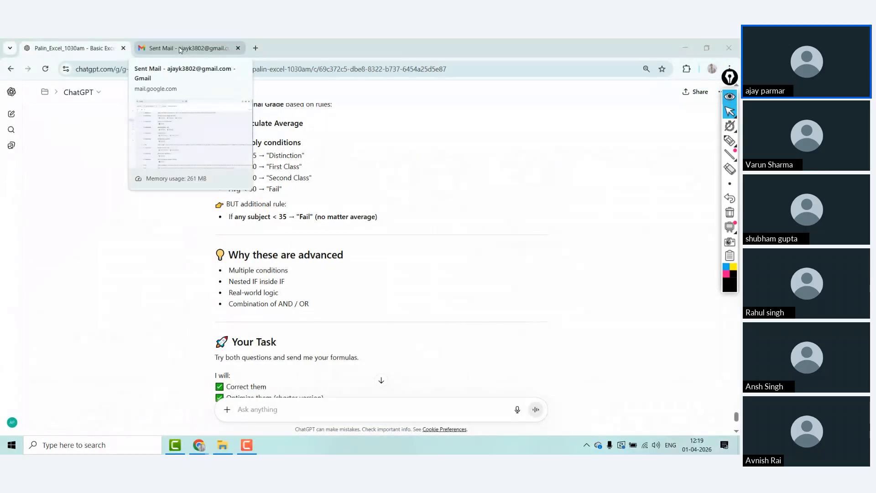
{"action": "left_click", "coordinate": [237, 48]}
{"action": "mouse_move", "coordinate": [205, 448]}
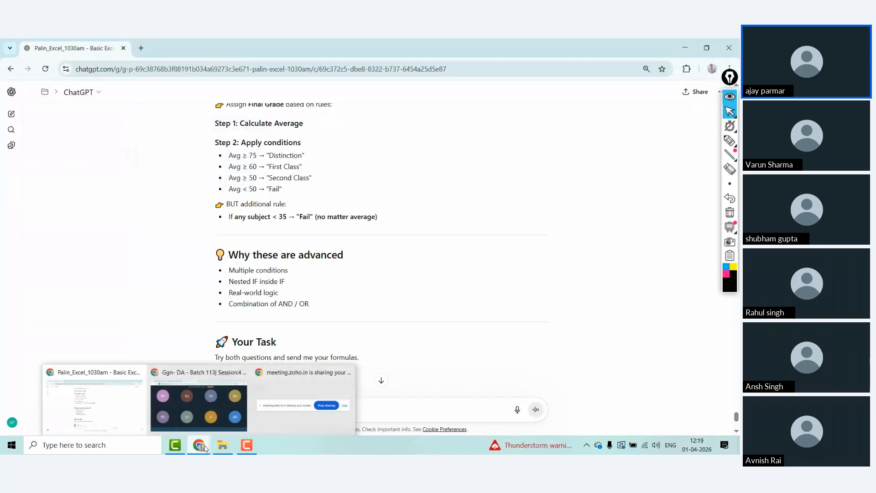
{"action": "left_click", "coordinate": [180, 381]}
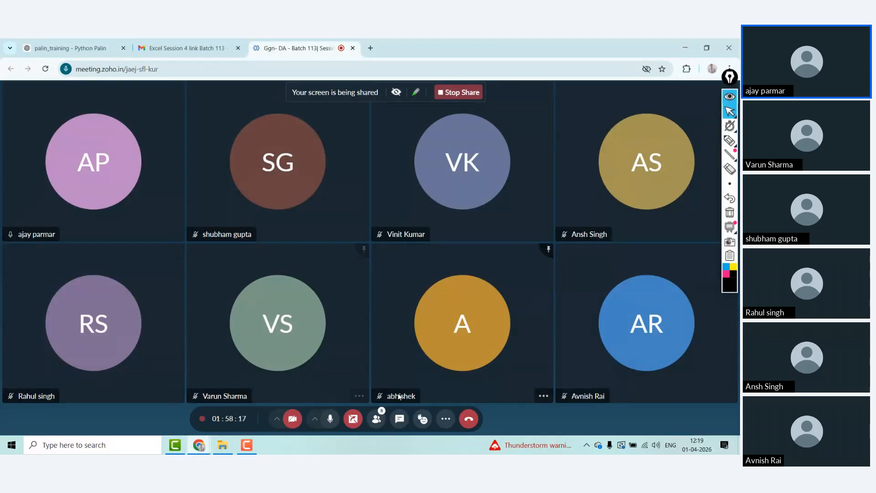
Step: Stop sharing the screen so the eight-attendee participant gallery shows
{"action": "left_click", "coordinate": [357, 424]}
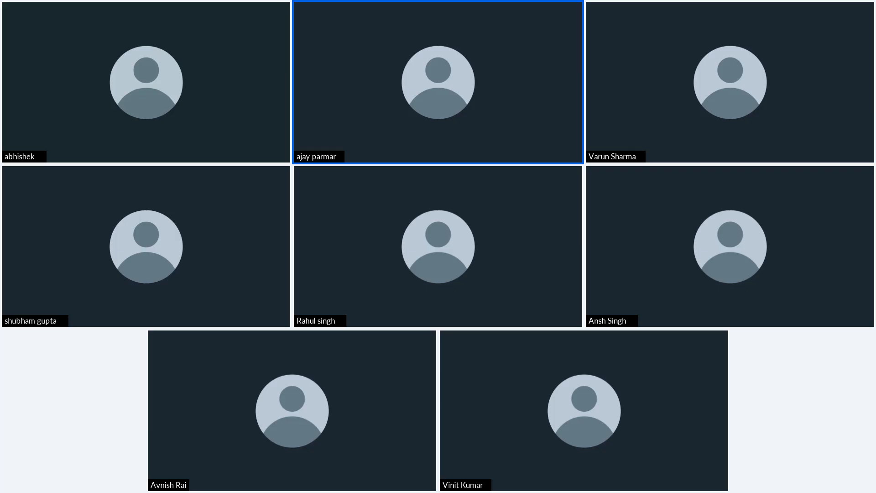